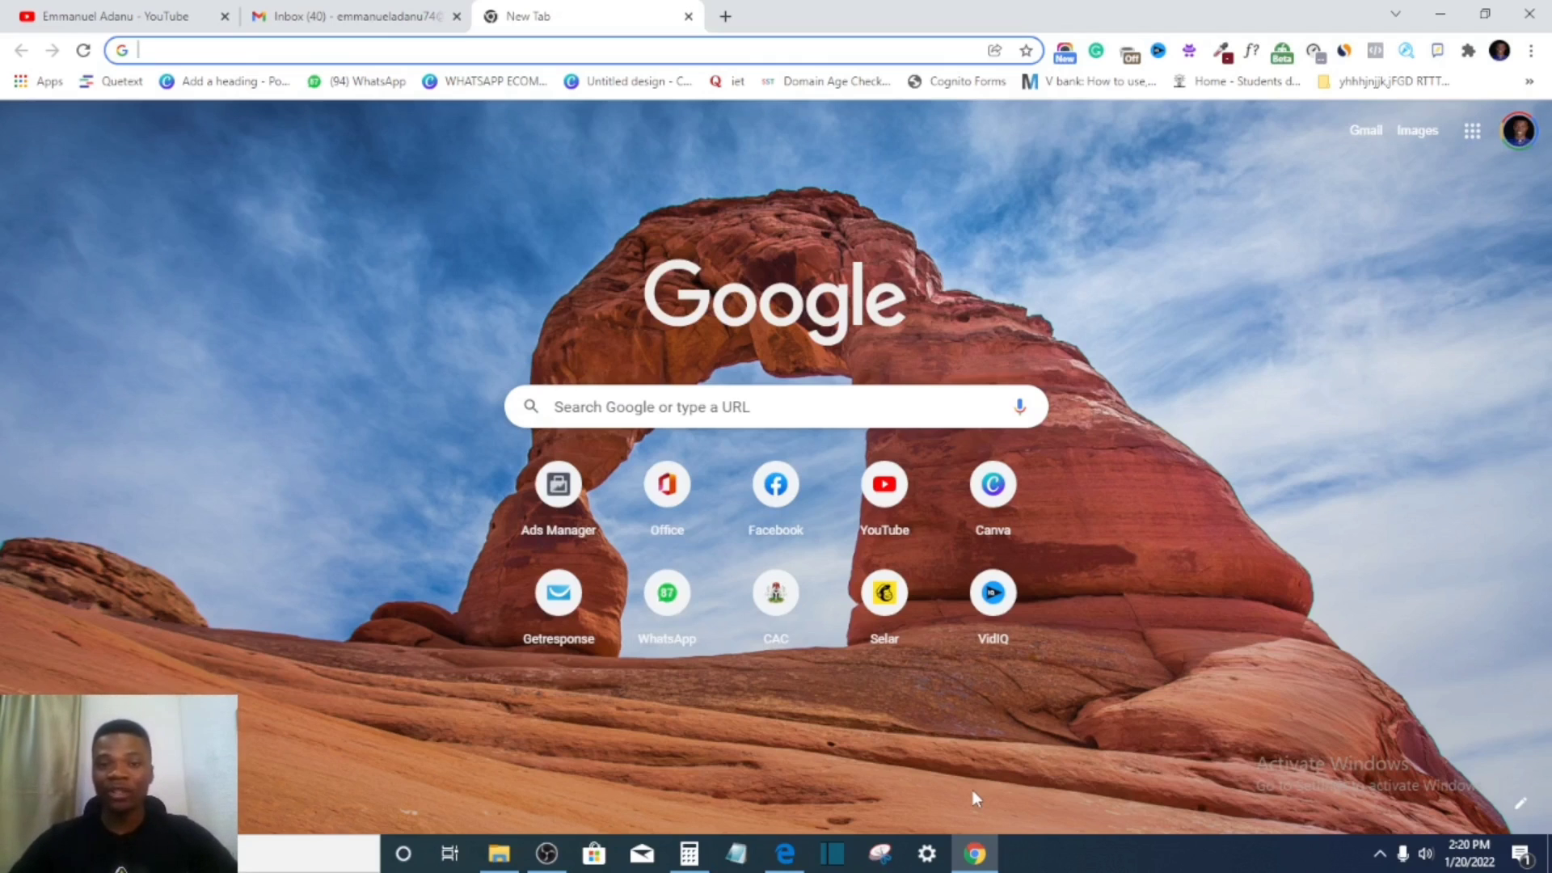
- Look over the uploaded videos on the YouTube channel page
left_click(121, 17)
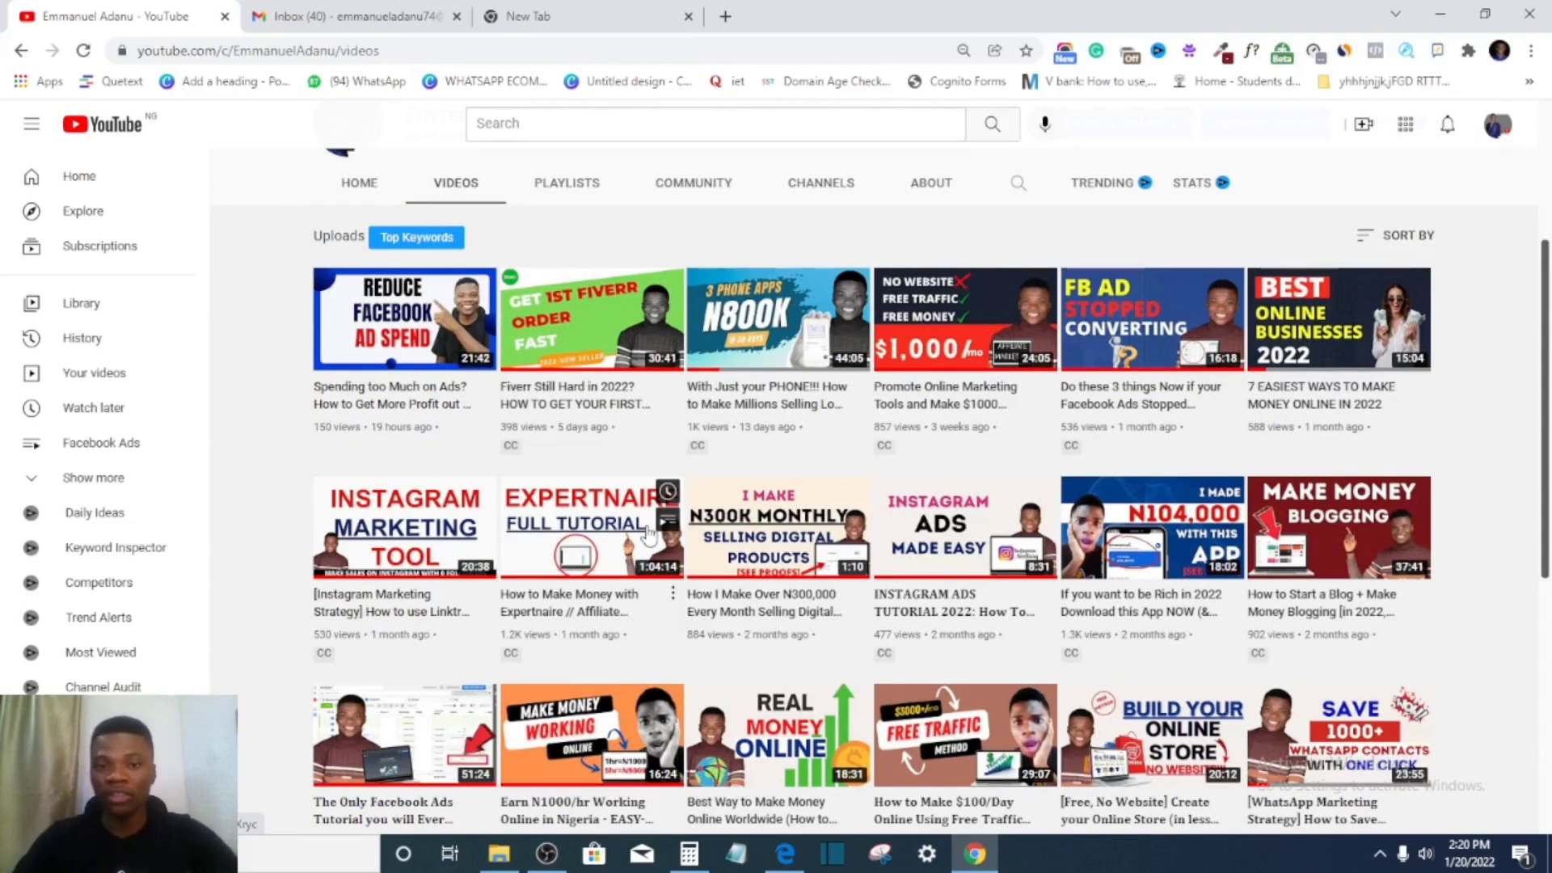
scroll(646, 533, "up", 2)
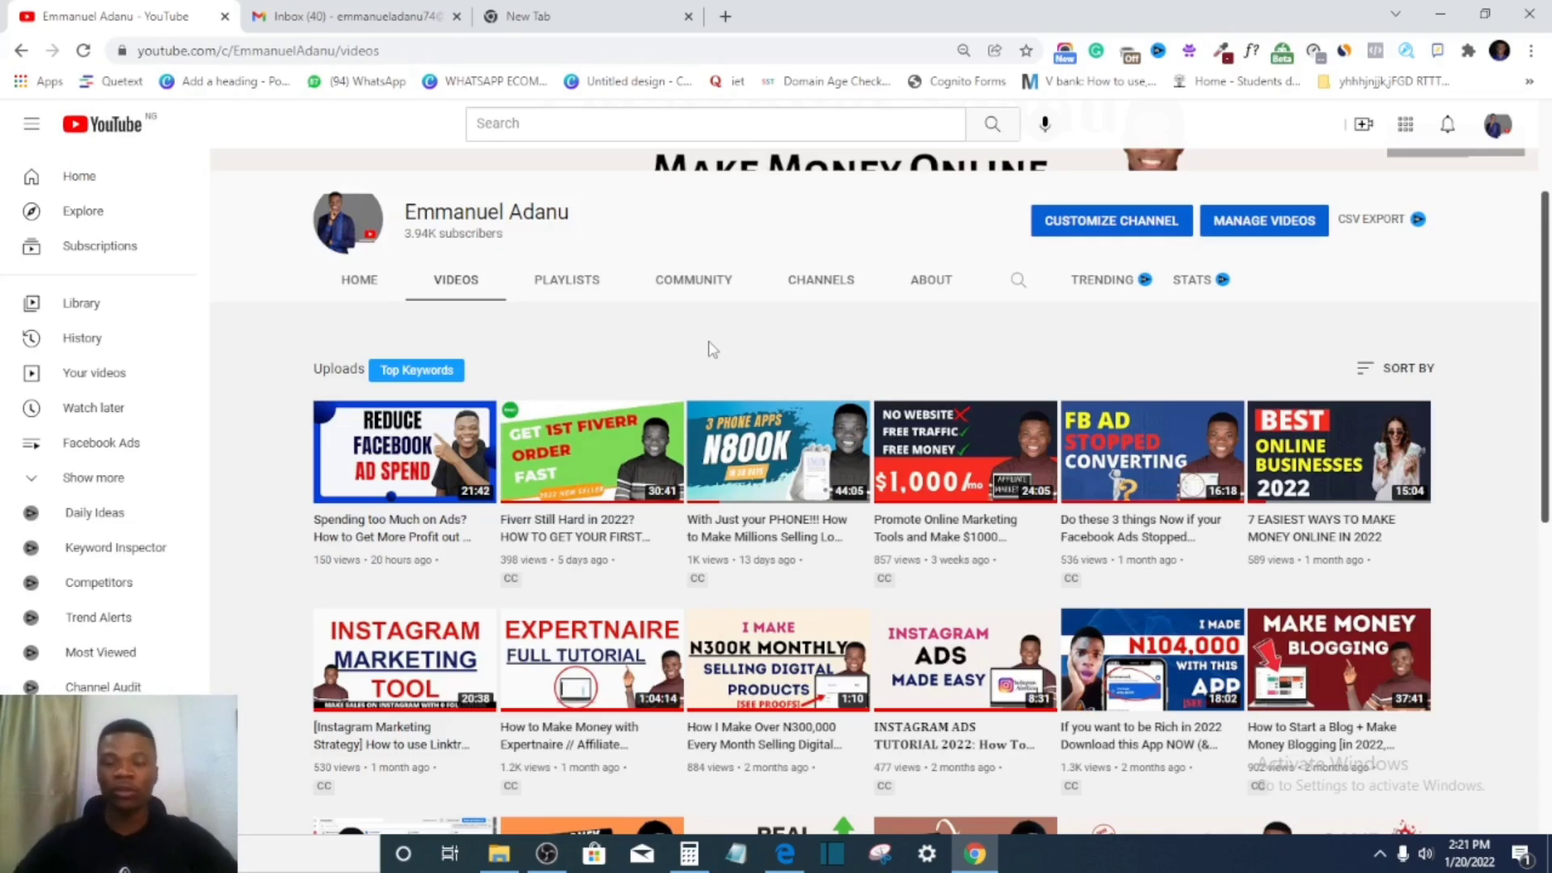
- Open twitter.com in the empty browser tab
left_click(595, 14)
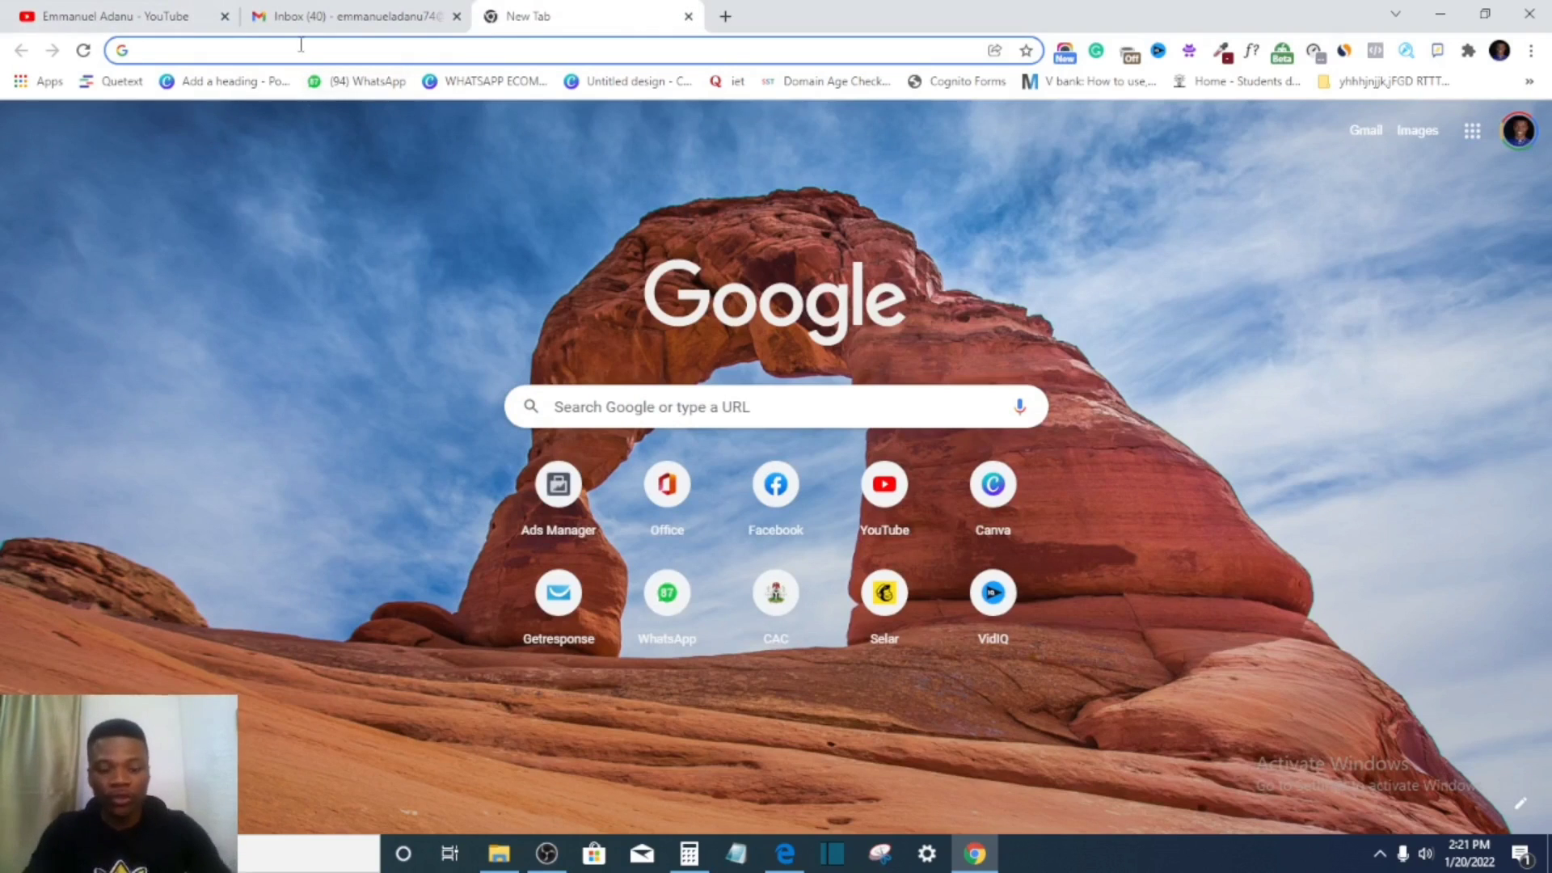
type("twitt")
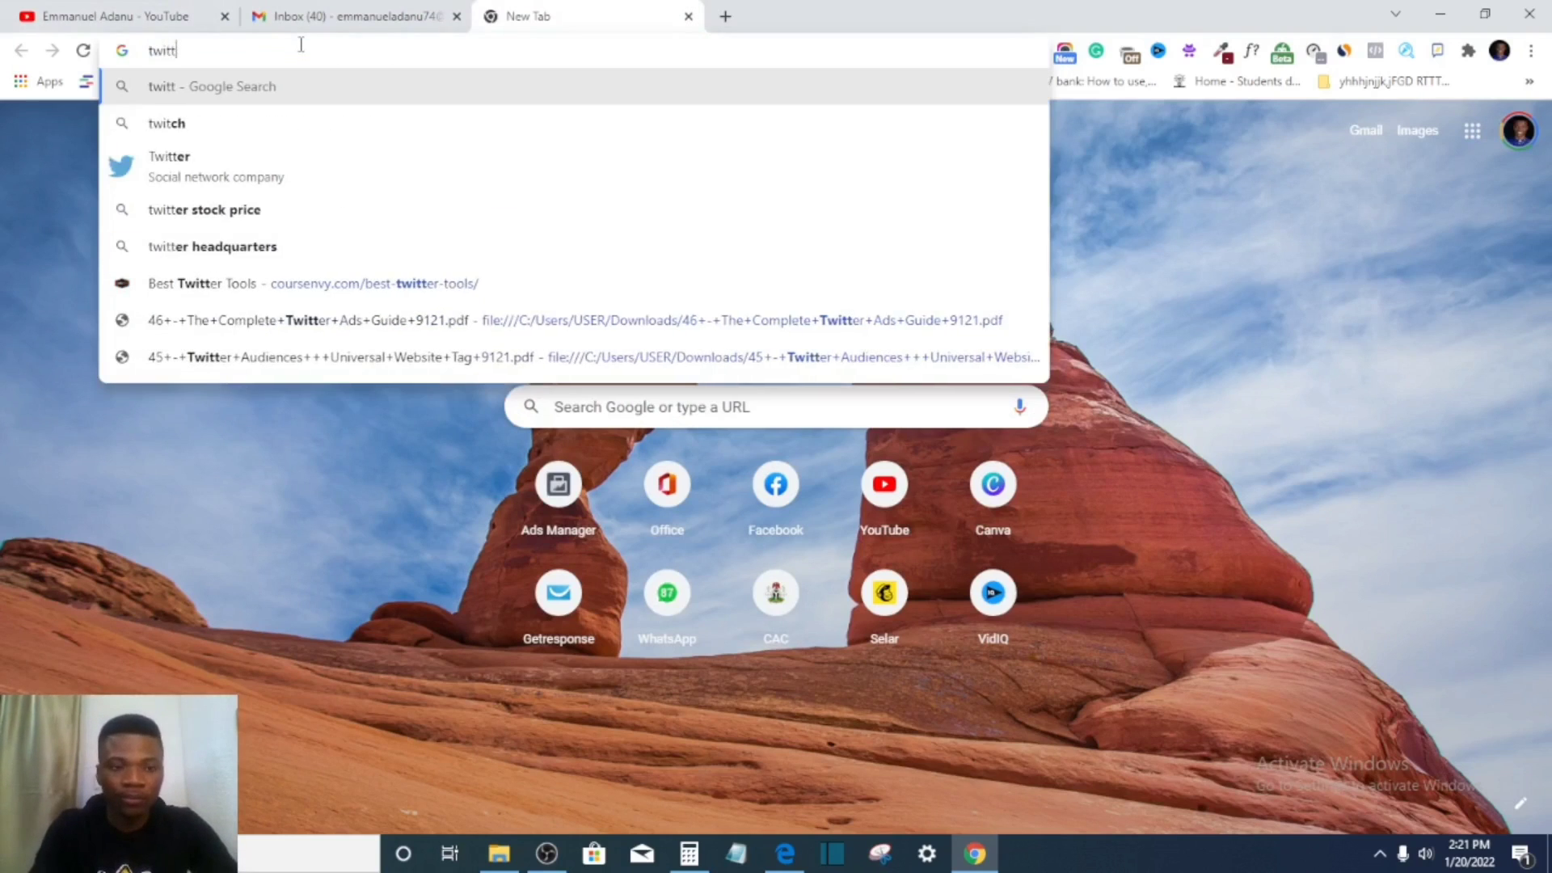
type("er.com")
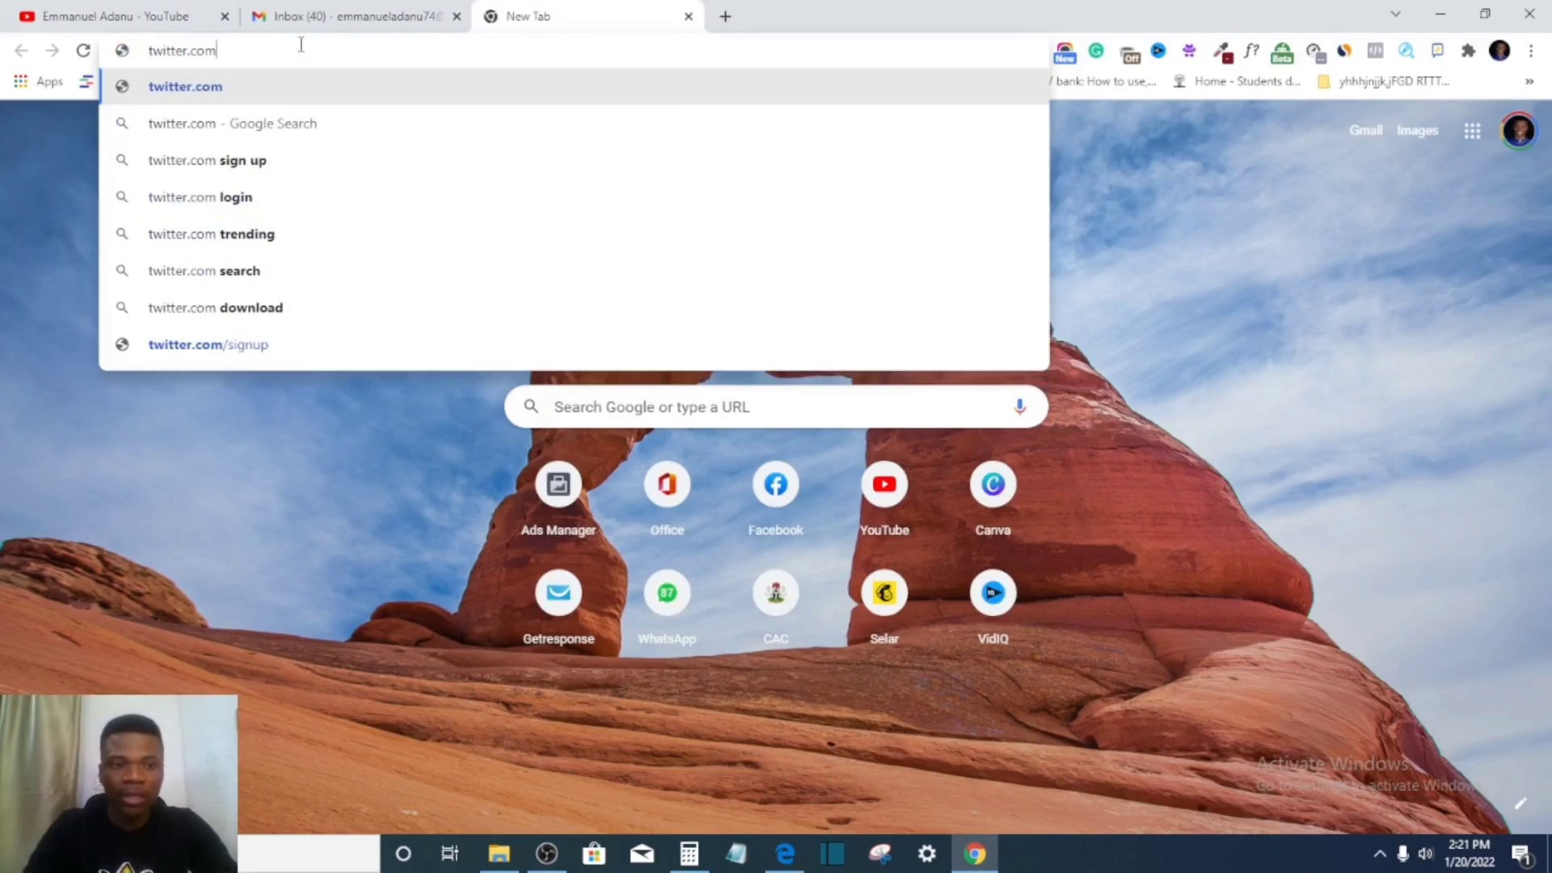
key("Return")
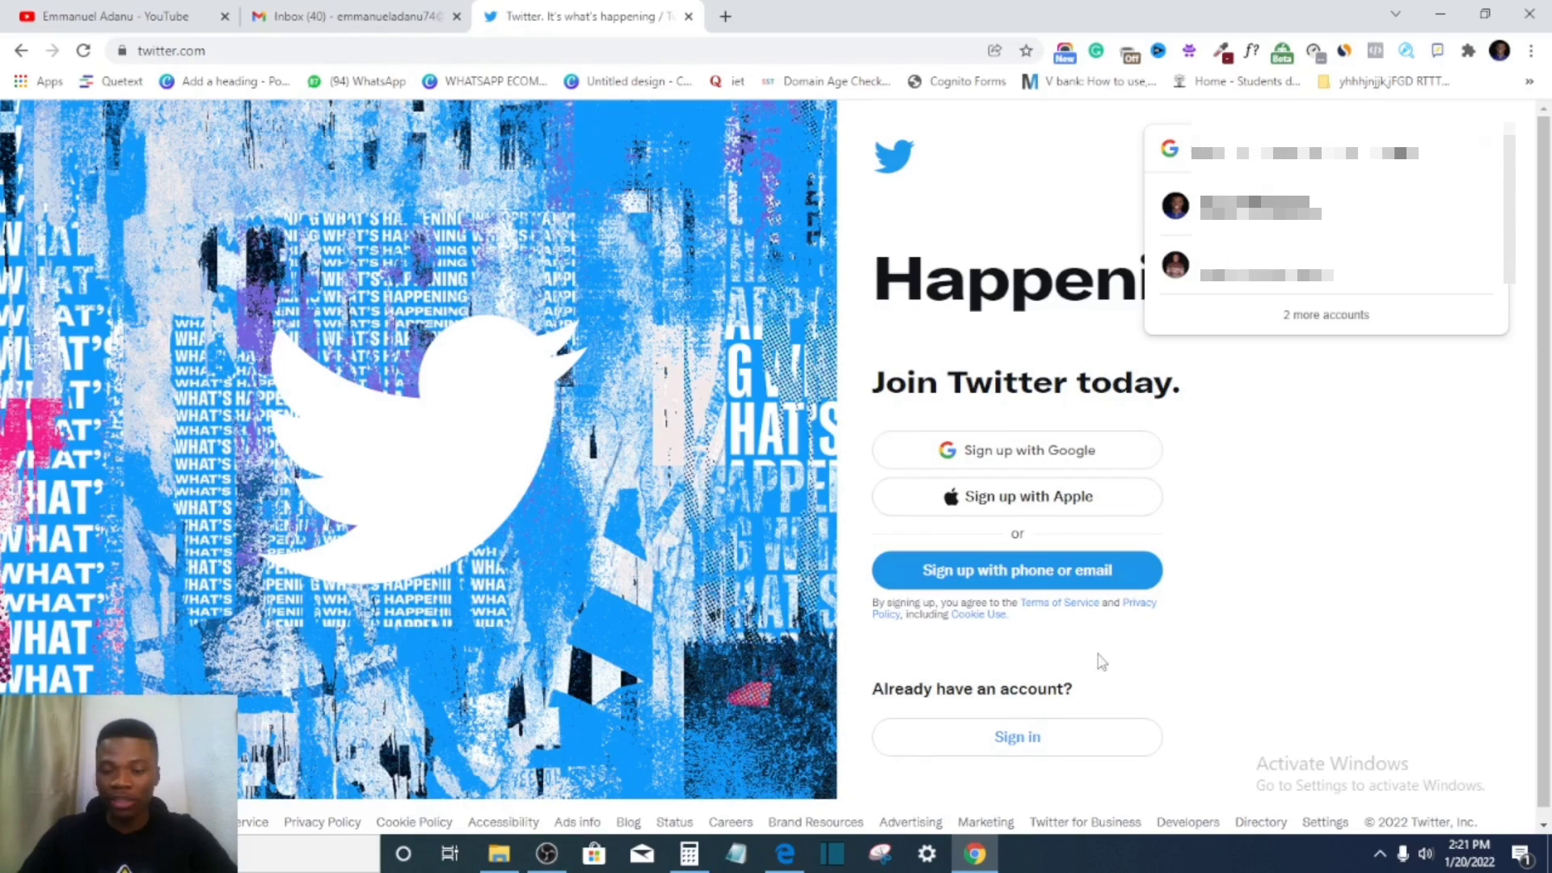
- Sign up for Twitter with Google, choosing the third listed account and confirming the sign-in
left_click(1044, 459)
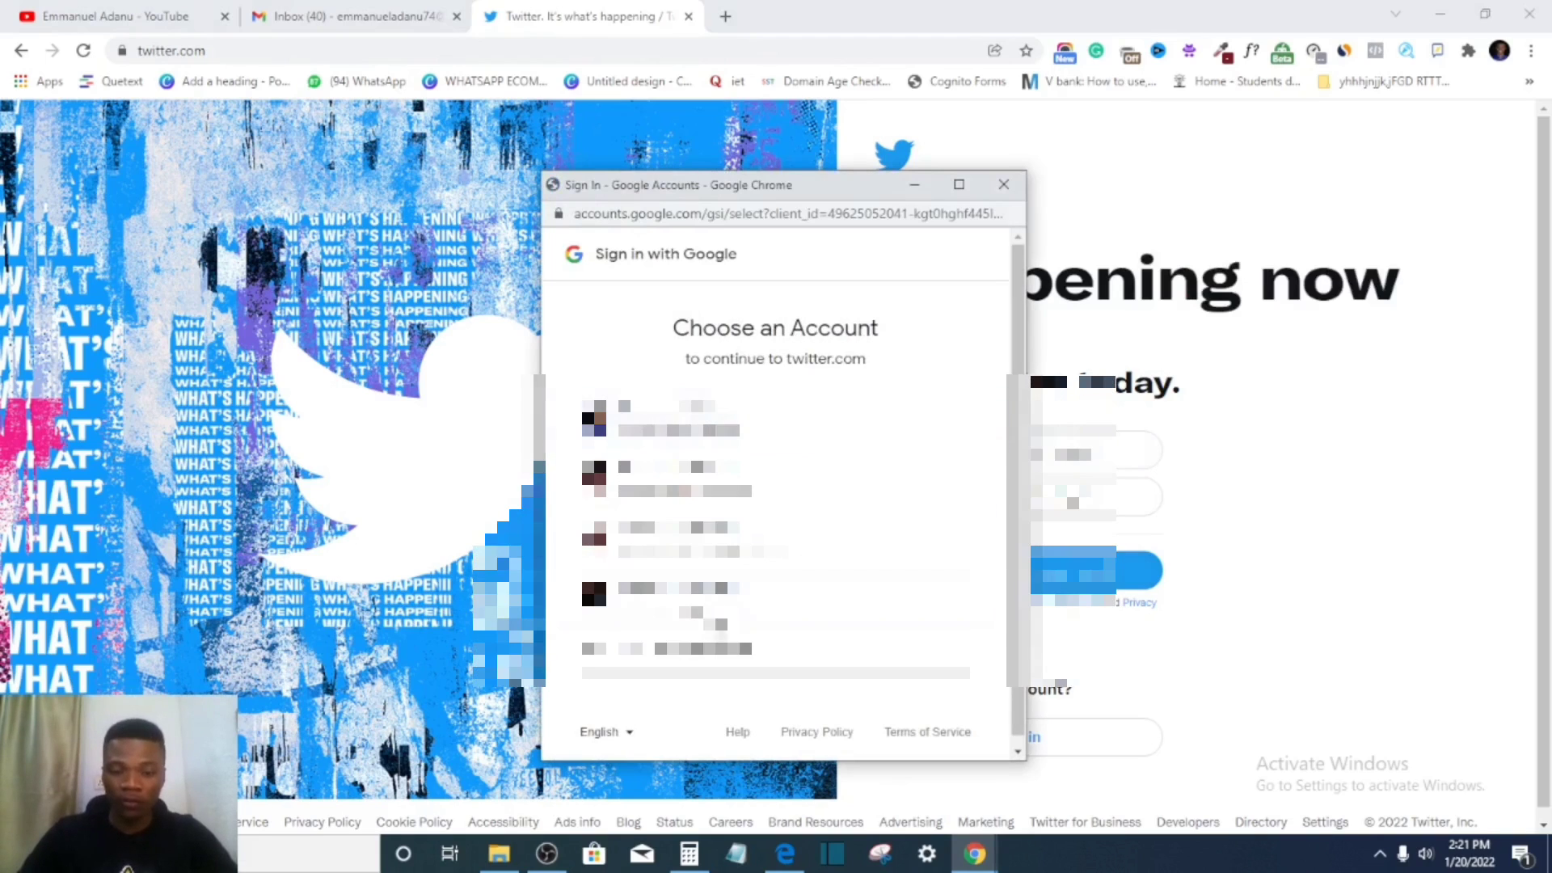
left_click(688, 540)
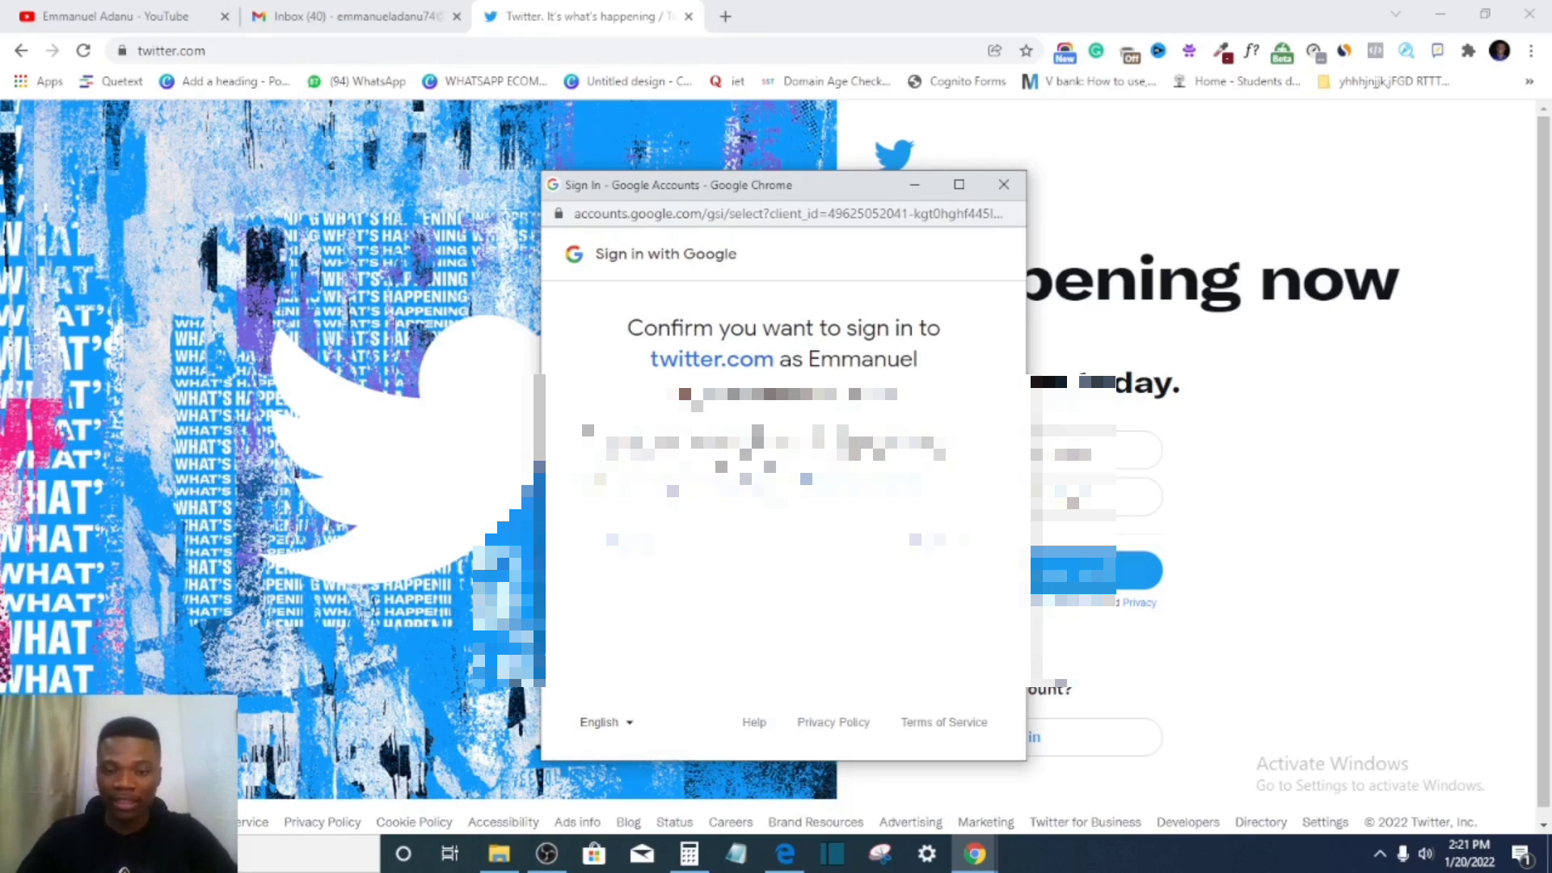
left_click(930, 540)
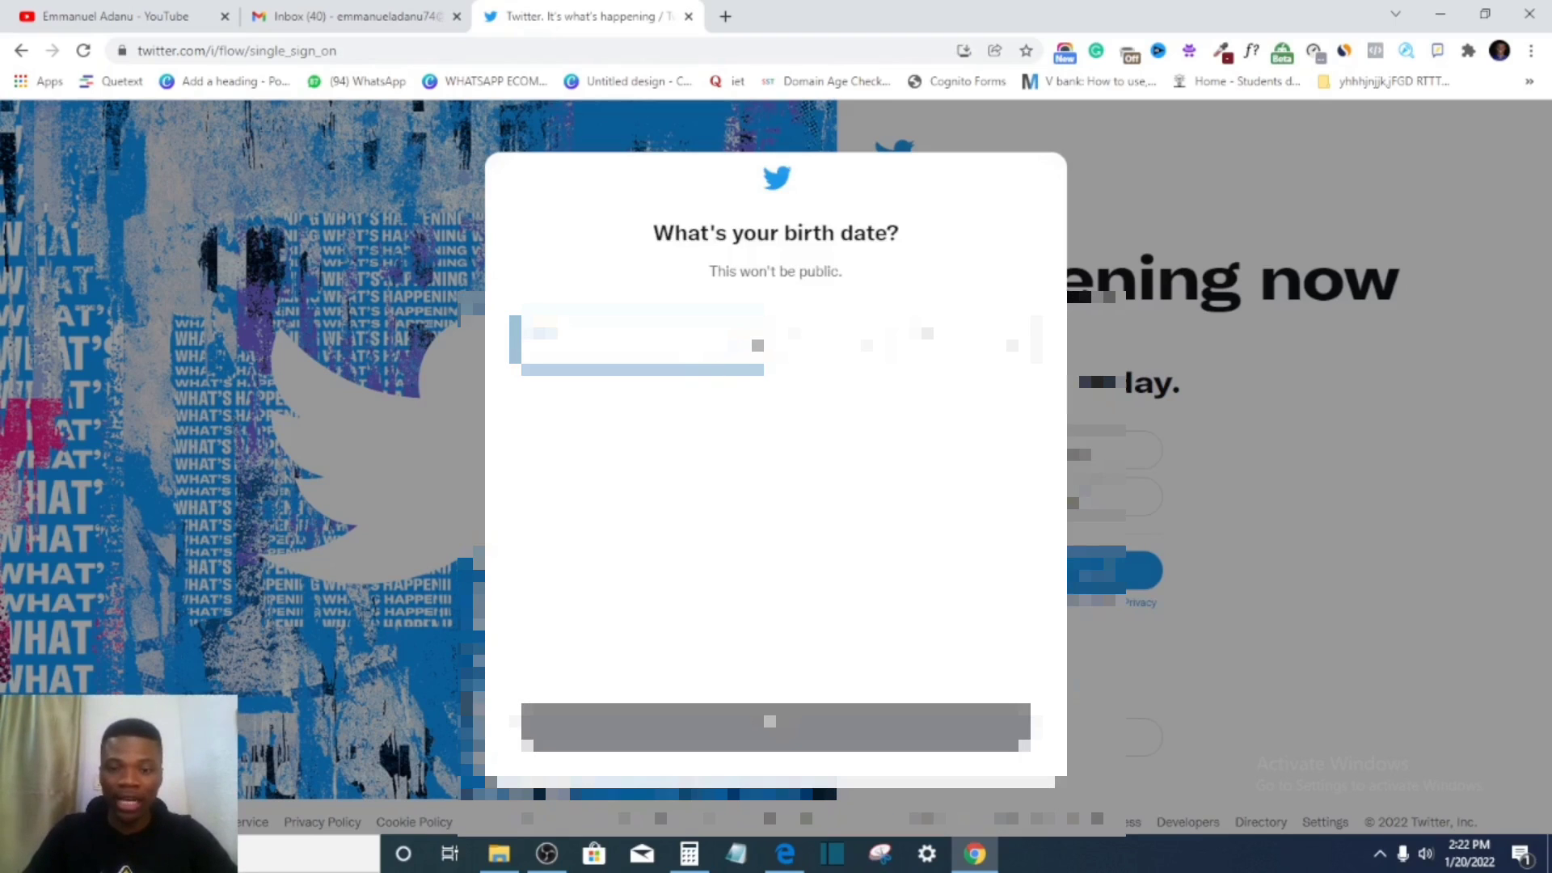
- Enter the account holder's birth date and continue past the Customize your experience step with web tracking left enabled
left_click(757, 345)
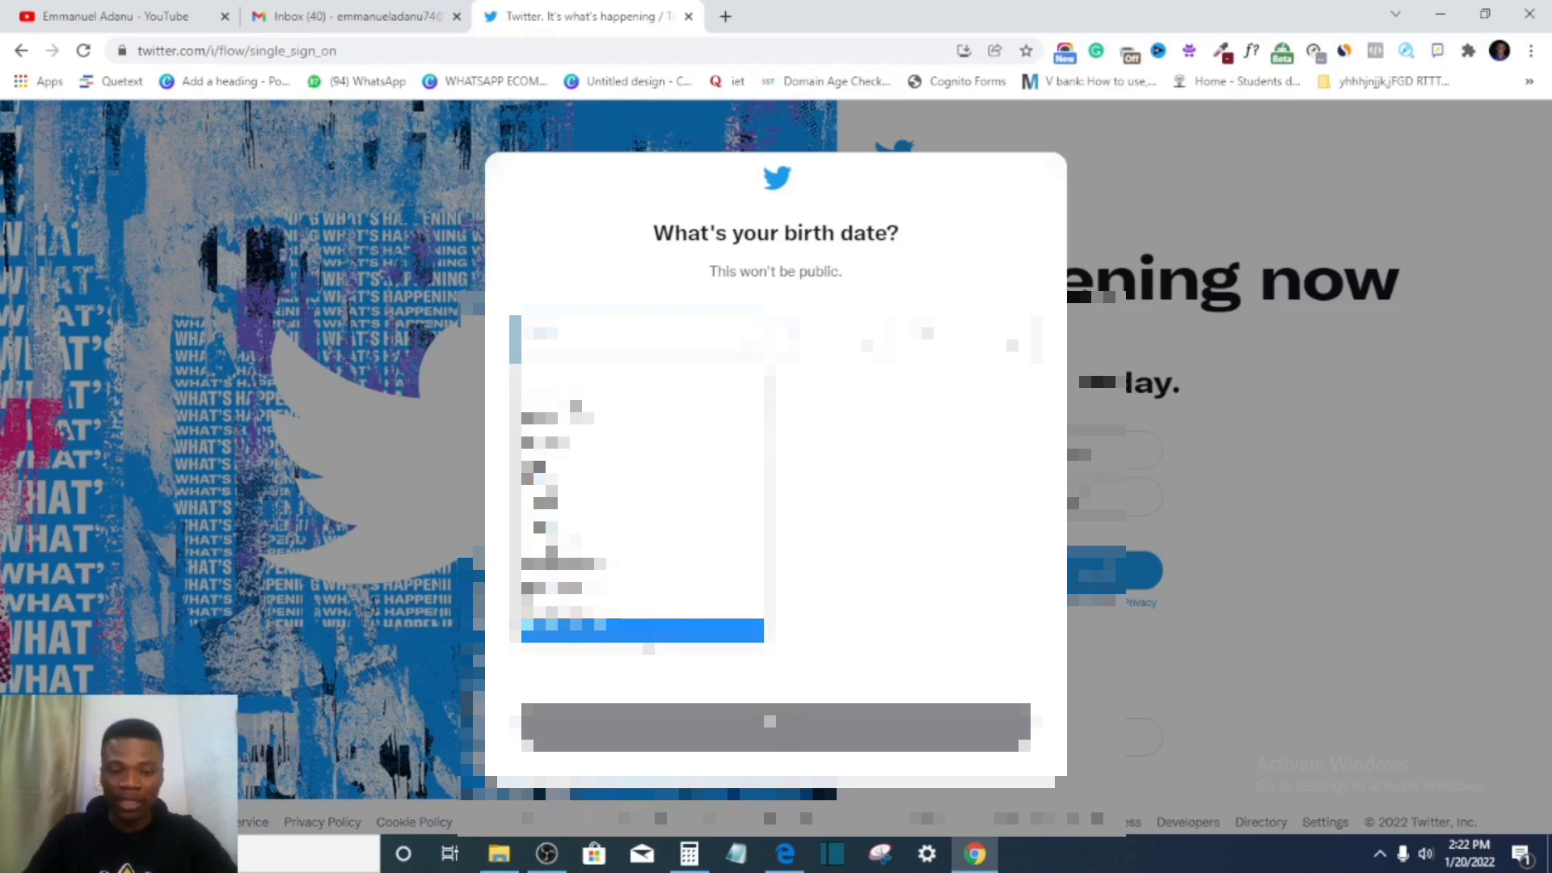
left_click(660, 635)
left_click(864, 351)
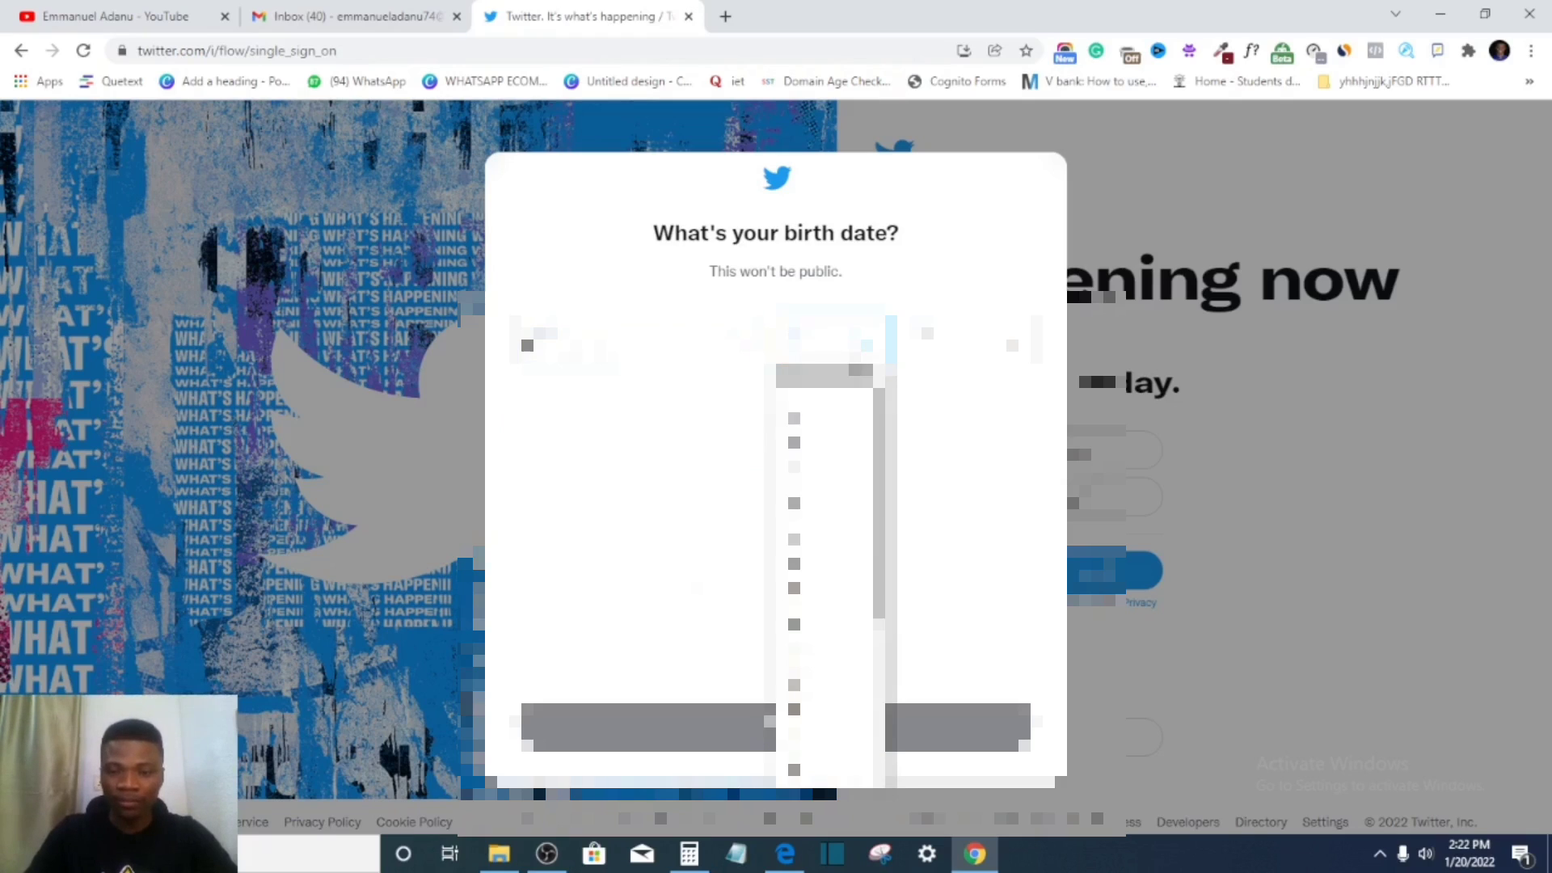
left_click(808, 606)
left_click(994, 352)
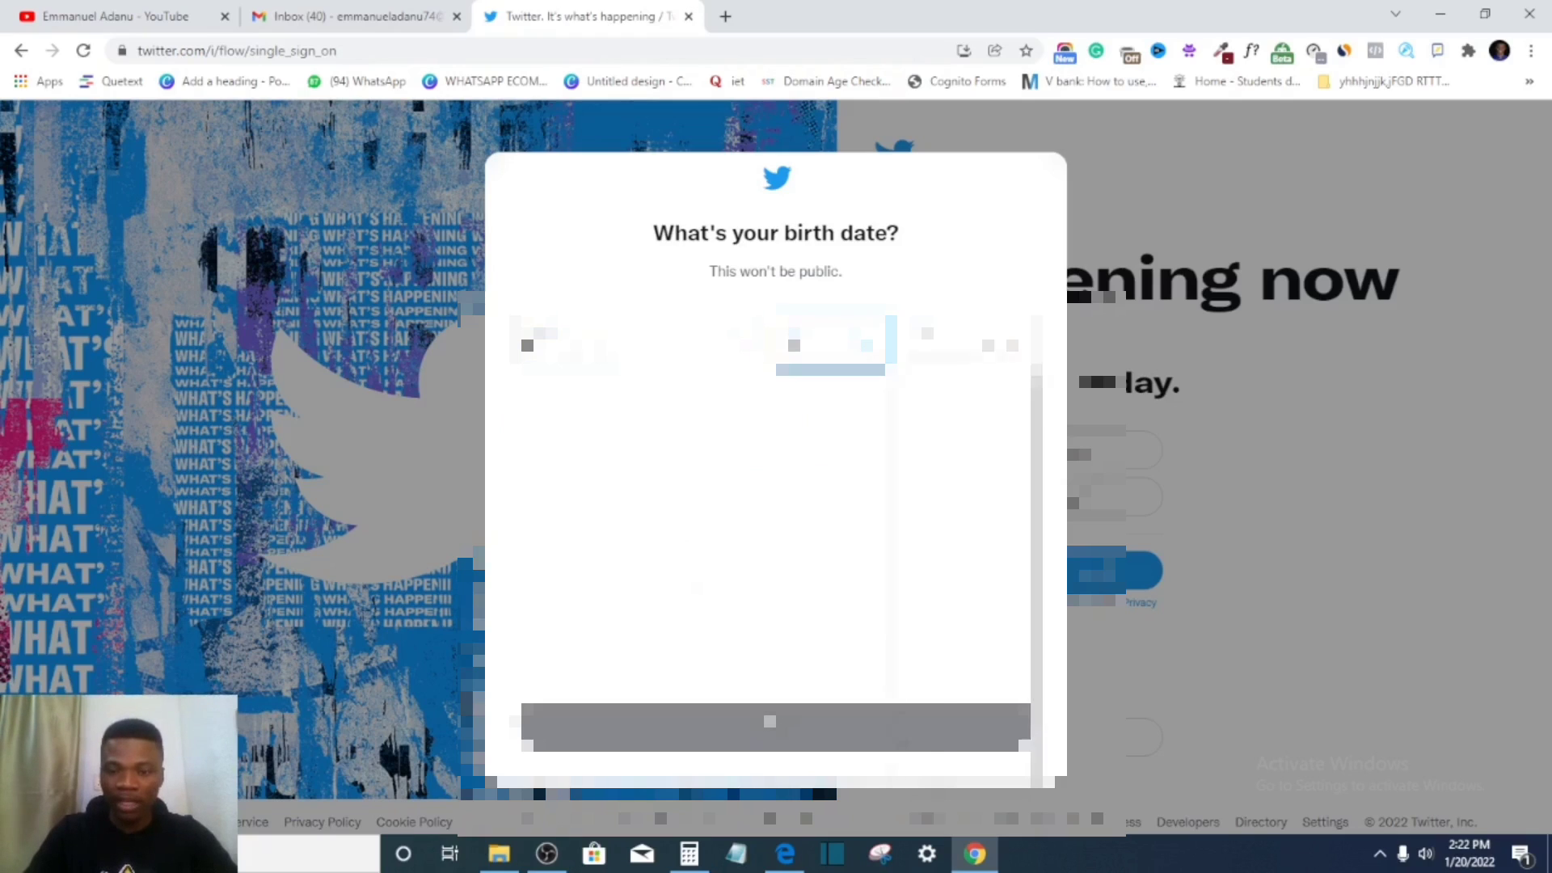
scroll(962, 566, "down", 8)
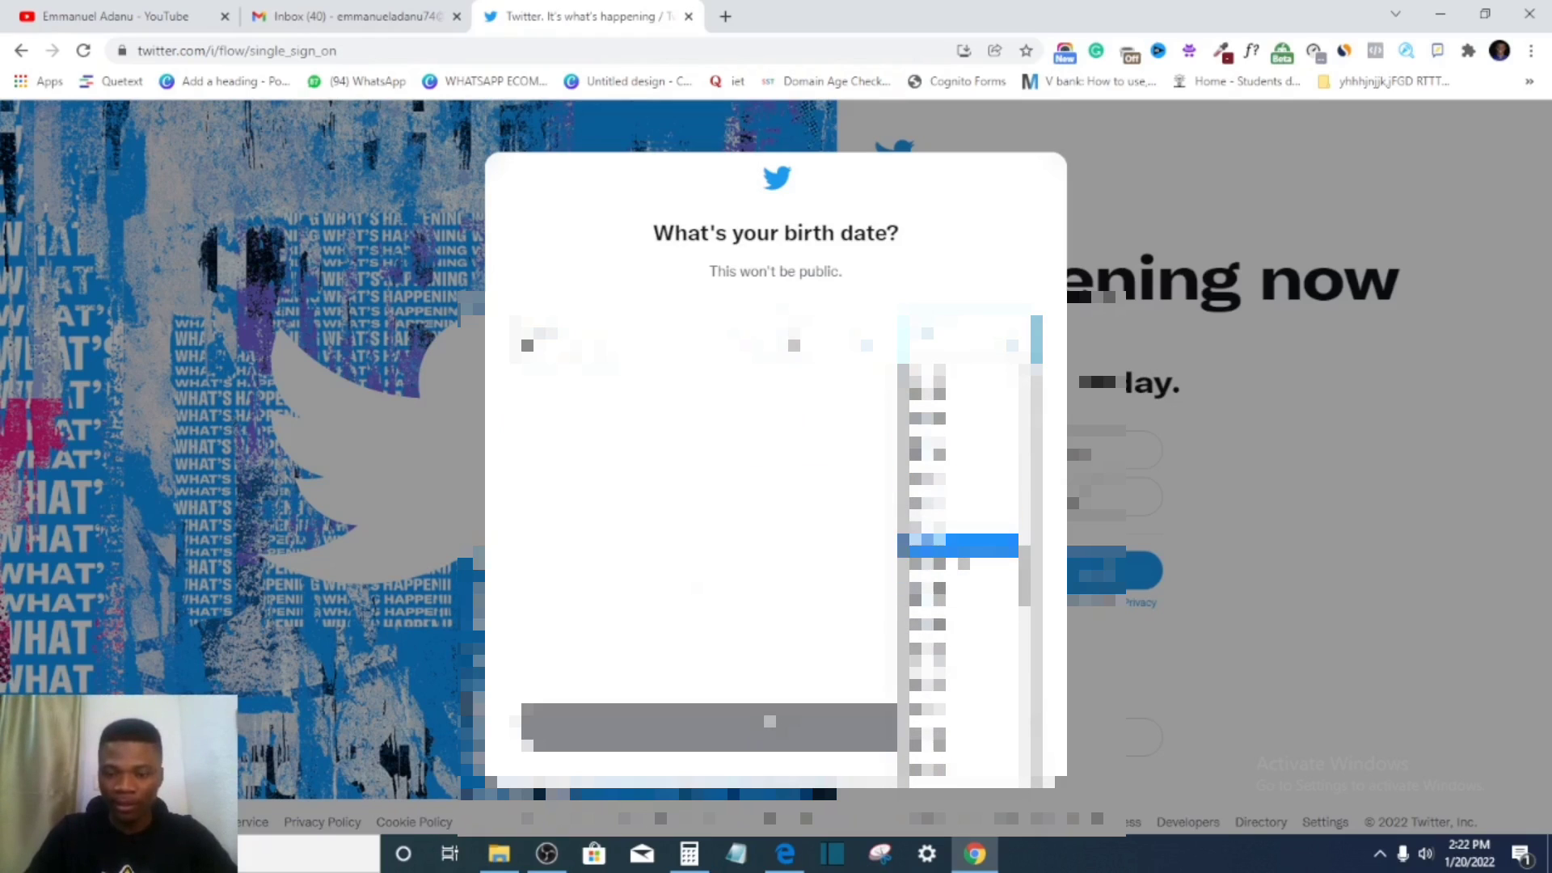
scroll(958, 497, "up", 6)
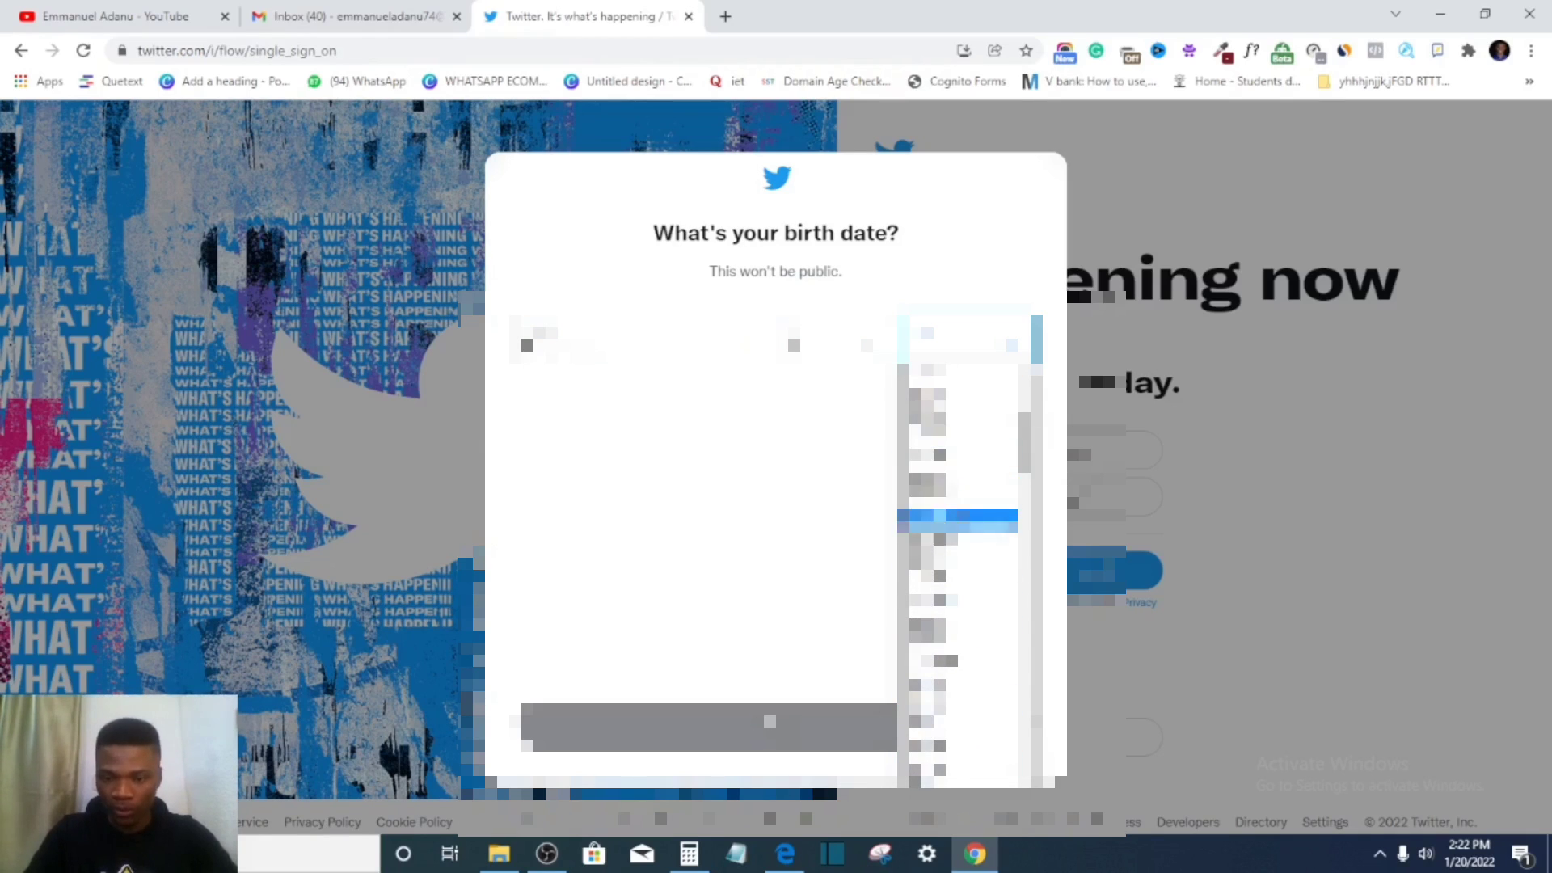
scroll(957, 558, "down", 1)
left_click(958, 530)
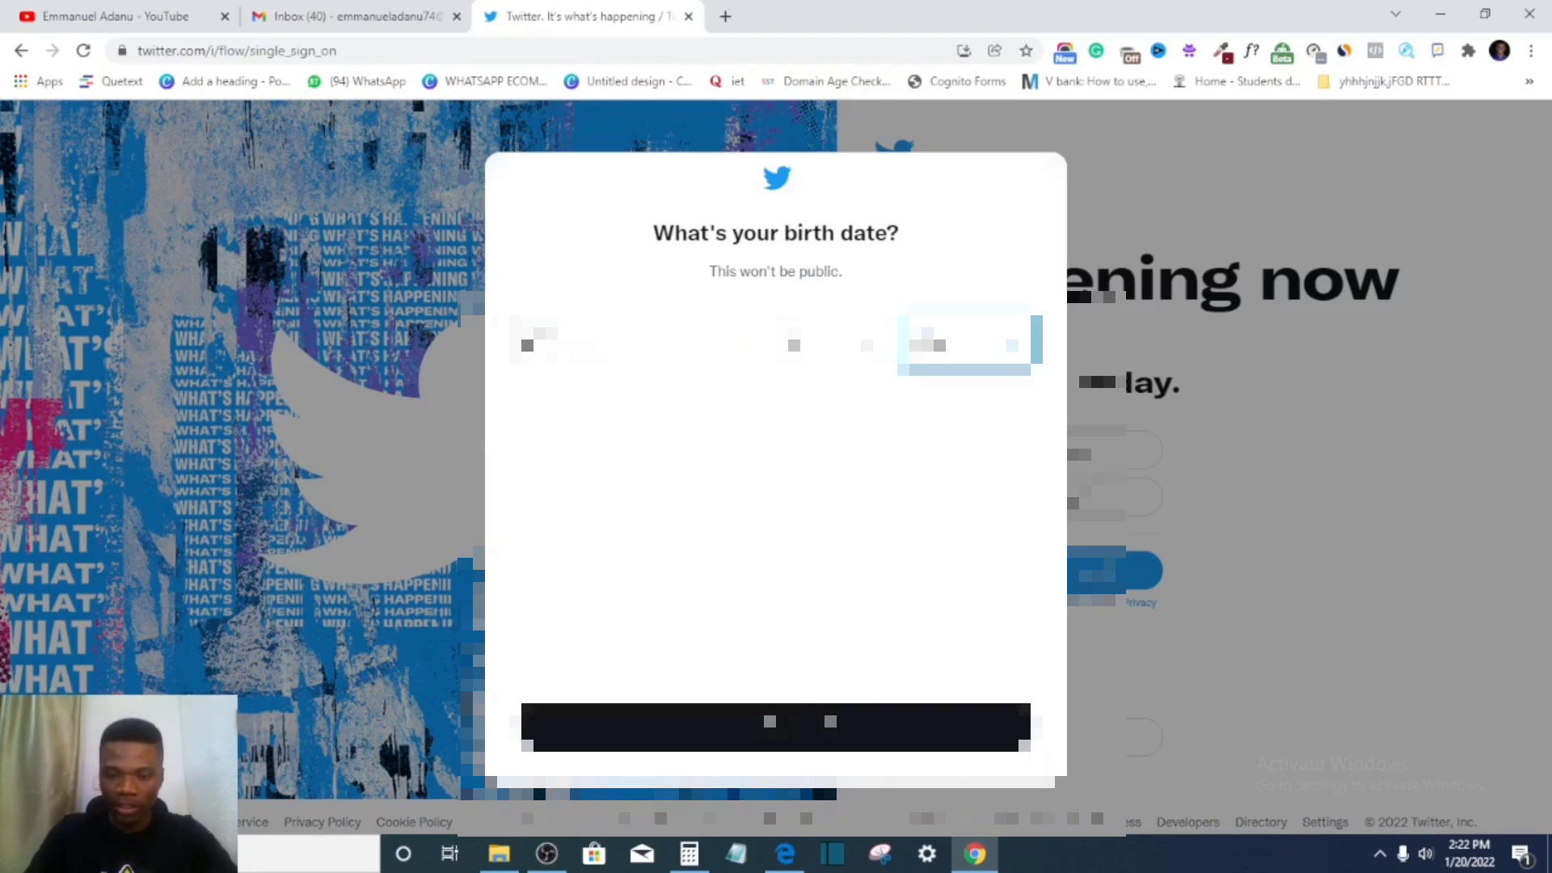
left_click(829, 722)
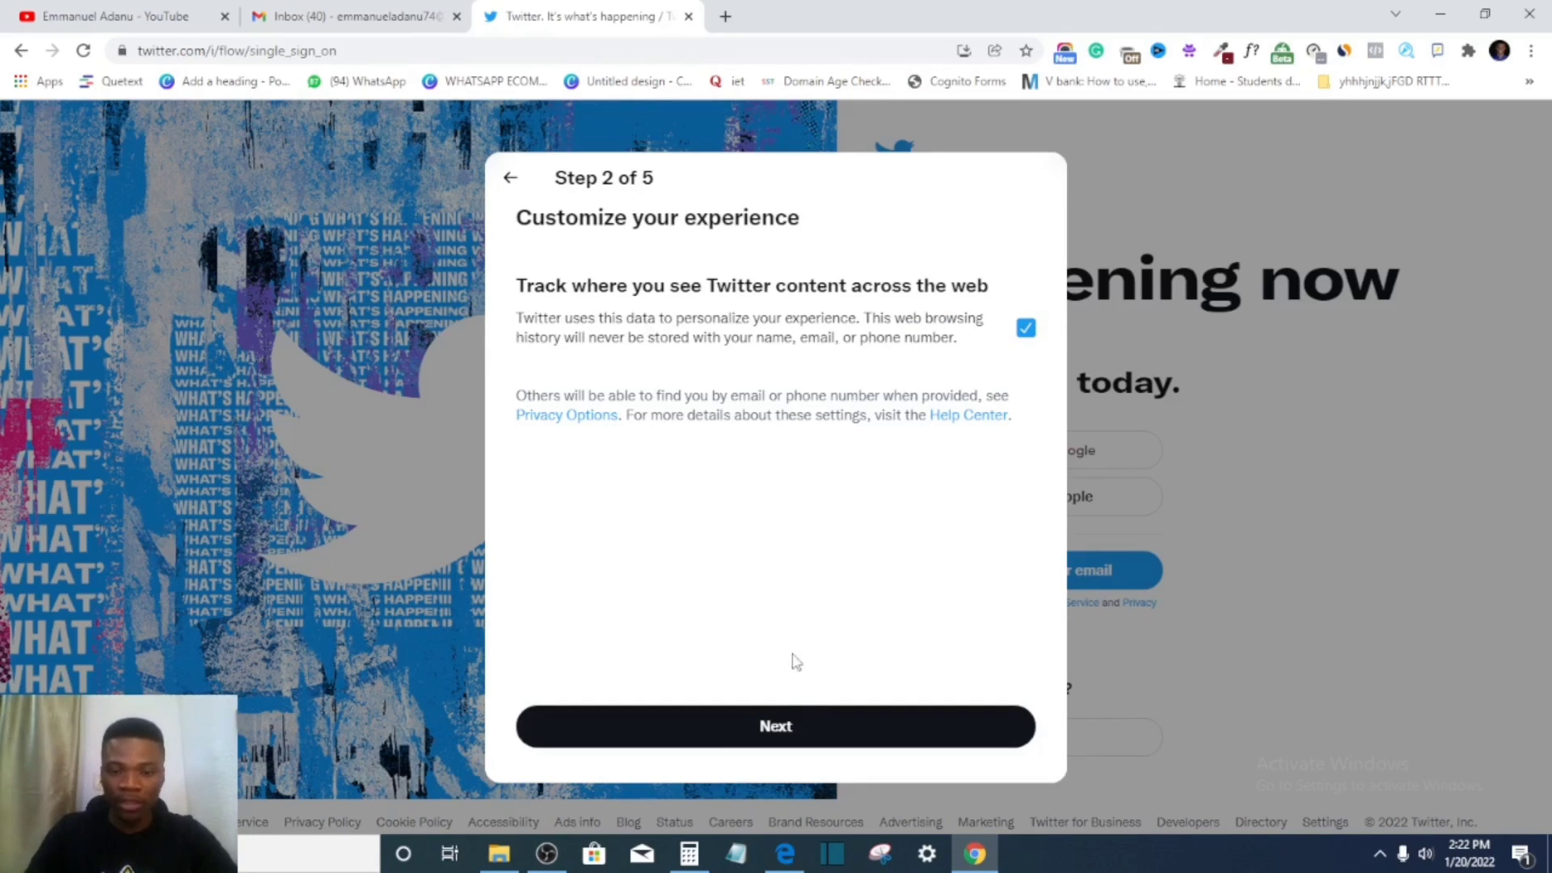
left_click(811, 748)
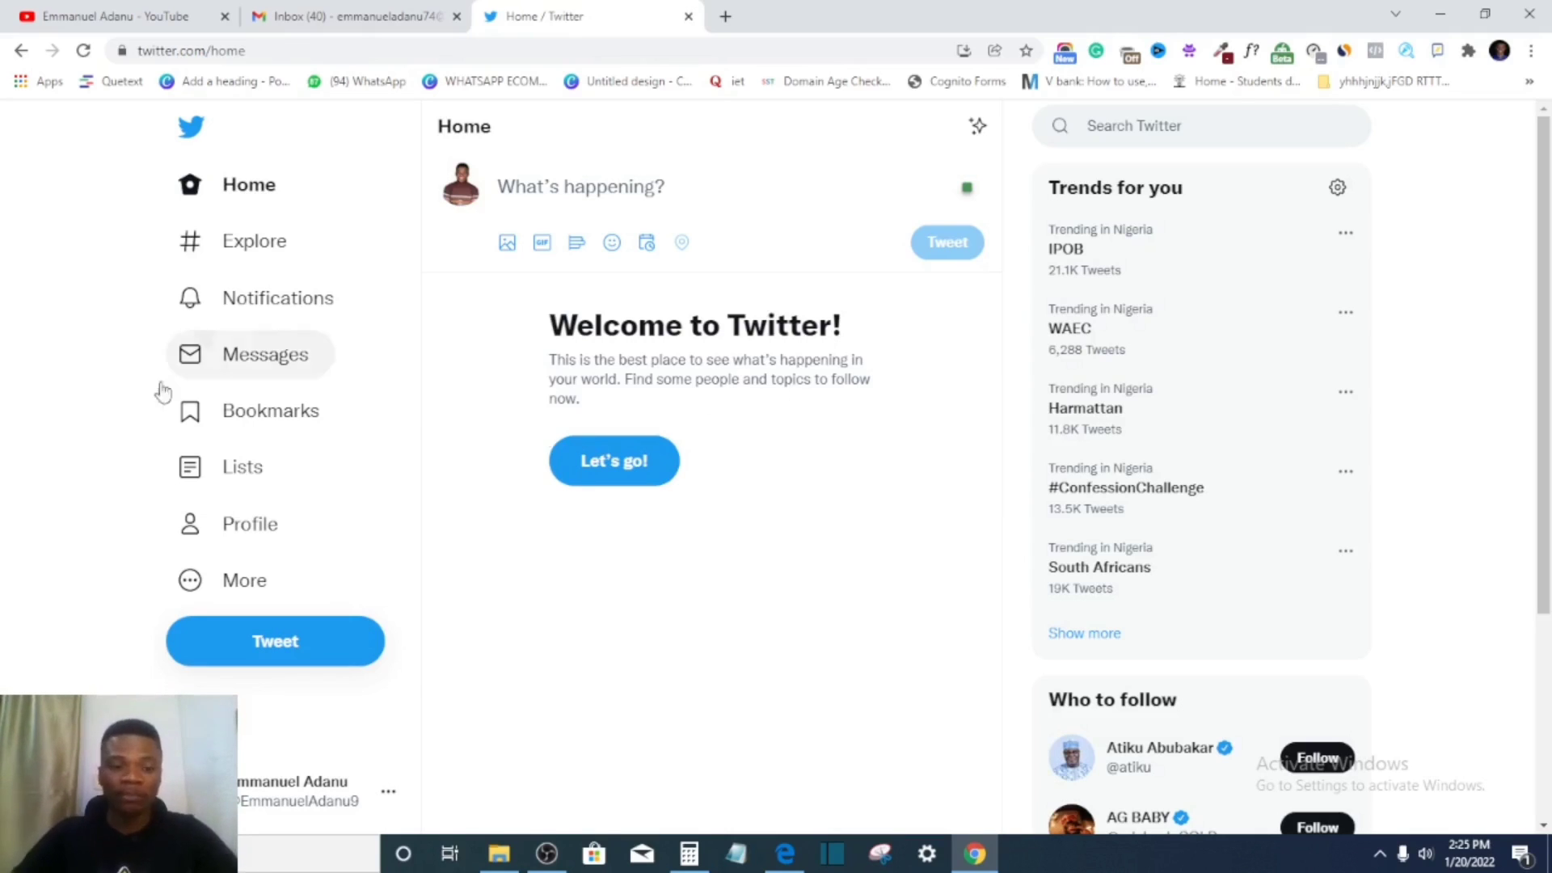
- Open the new account's Twitter profile for editing
left_click(253, 540)
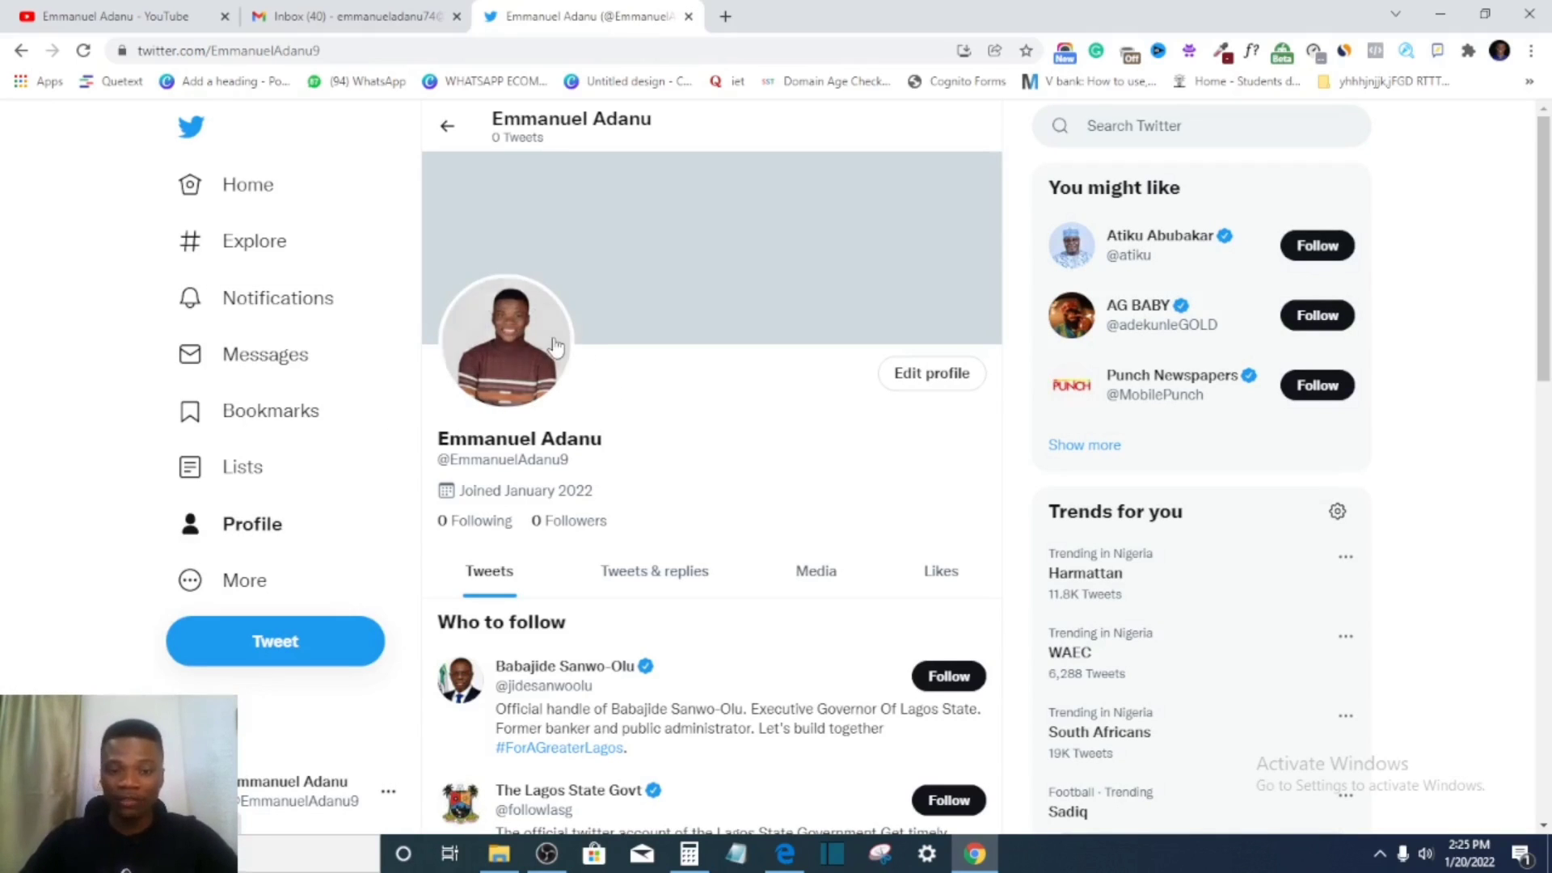
left_click(947, 372)
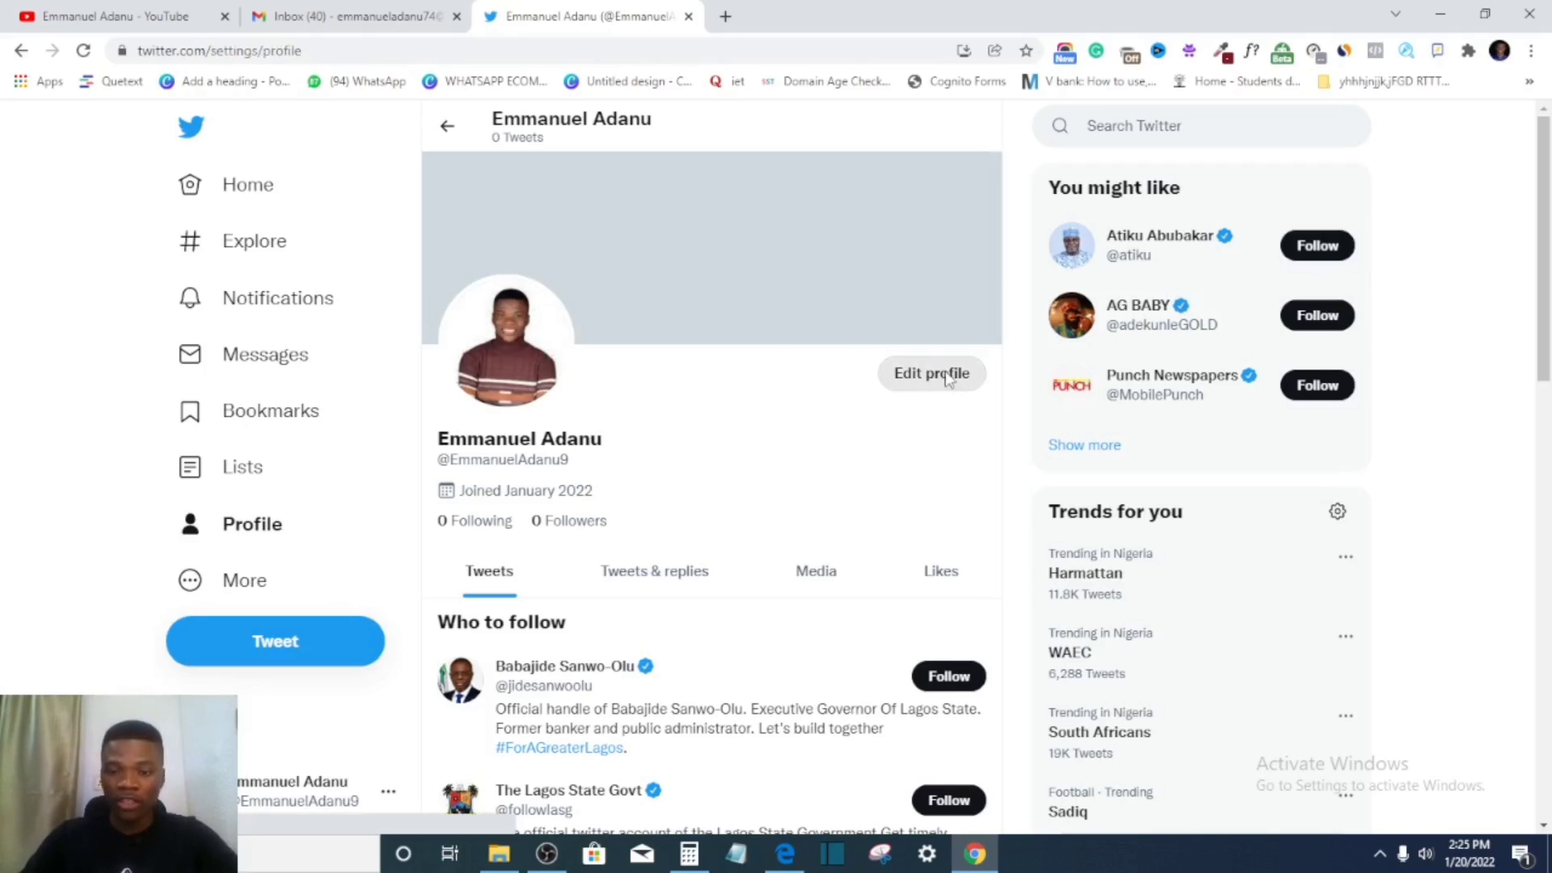
left_click(662, 514)
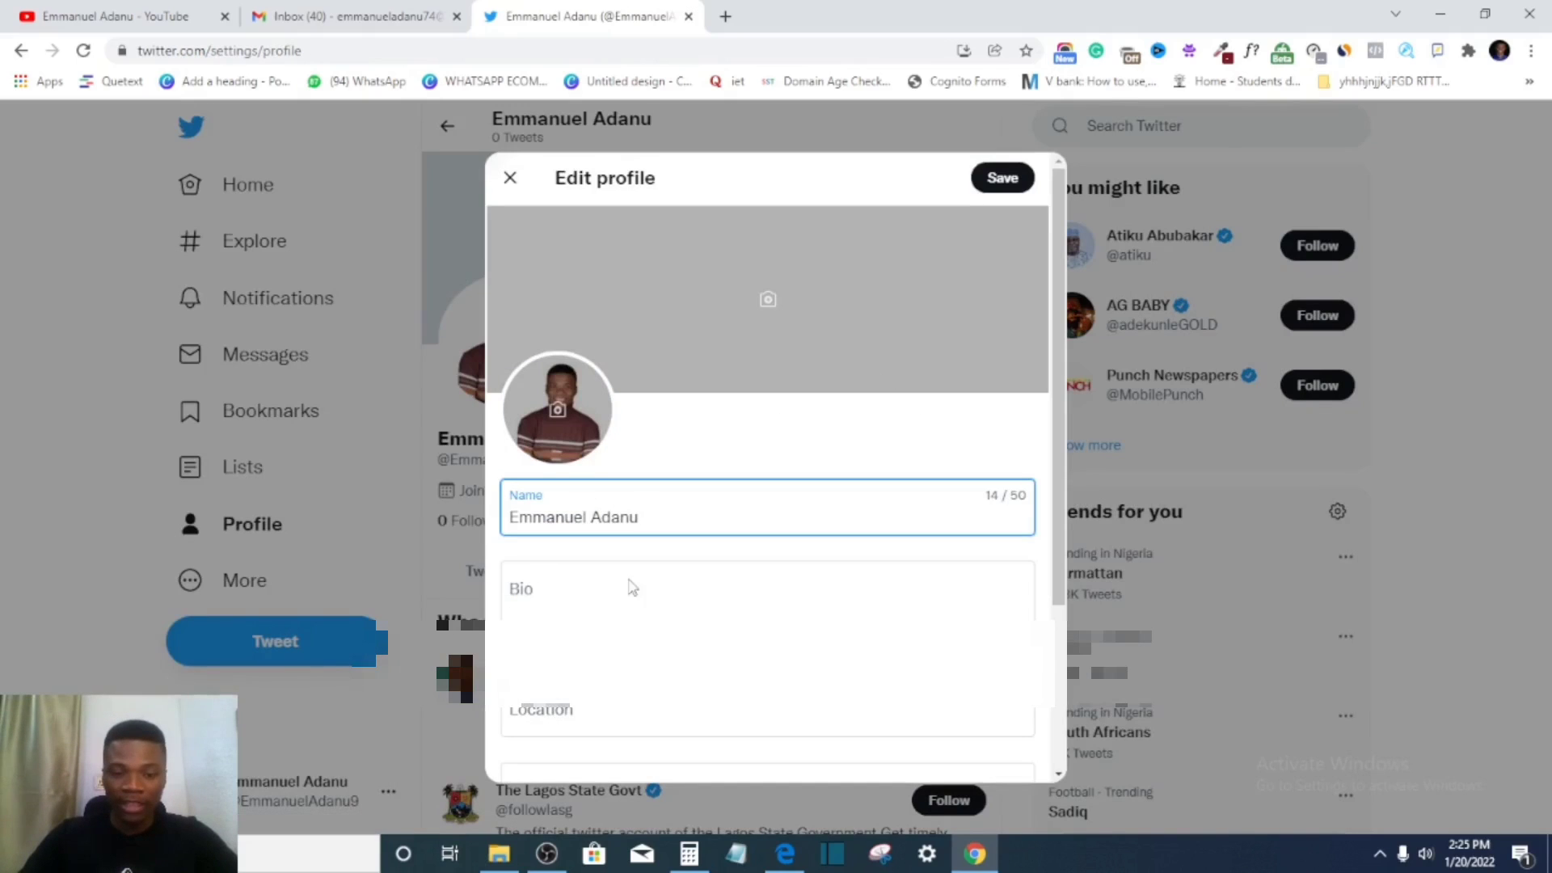
- Write the first bio line as YouTuber followed by the channel owner's full name in parentheses
left_click(608, 616)
scroll(598, 599, "down", 2)
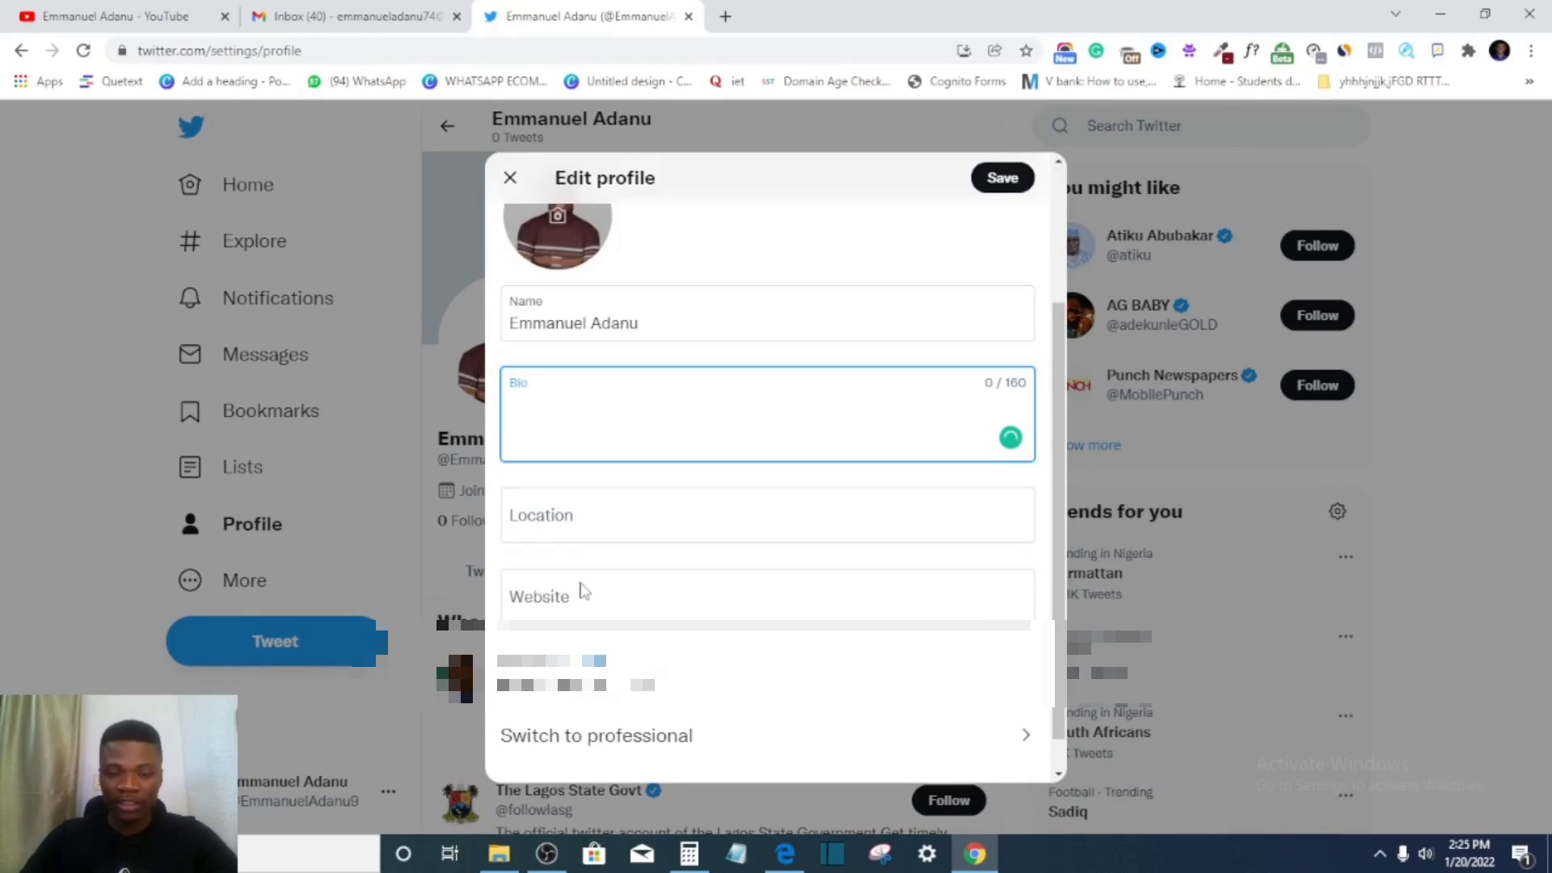
scroll(582, 413, "up", 2)
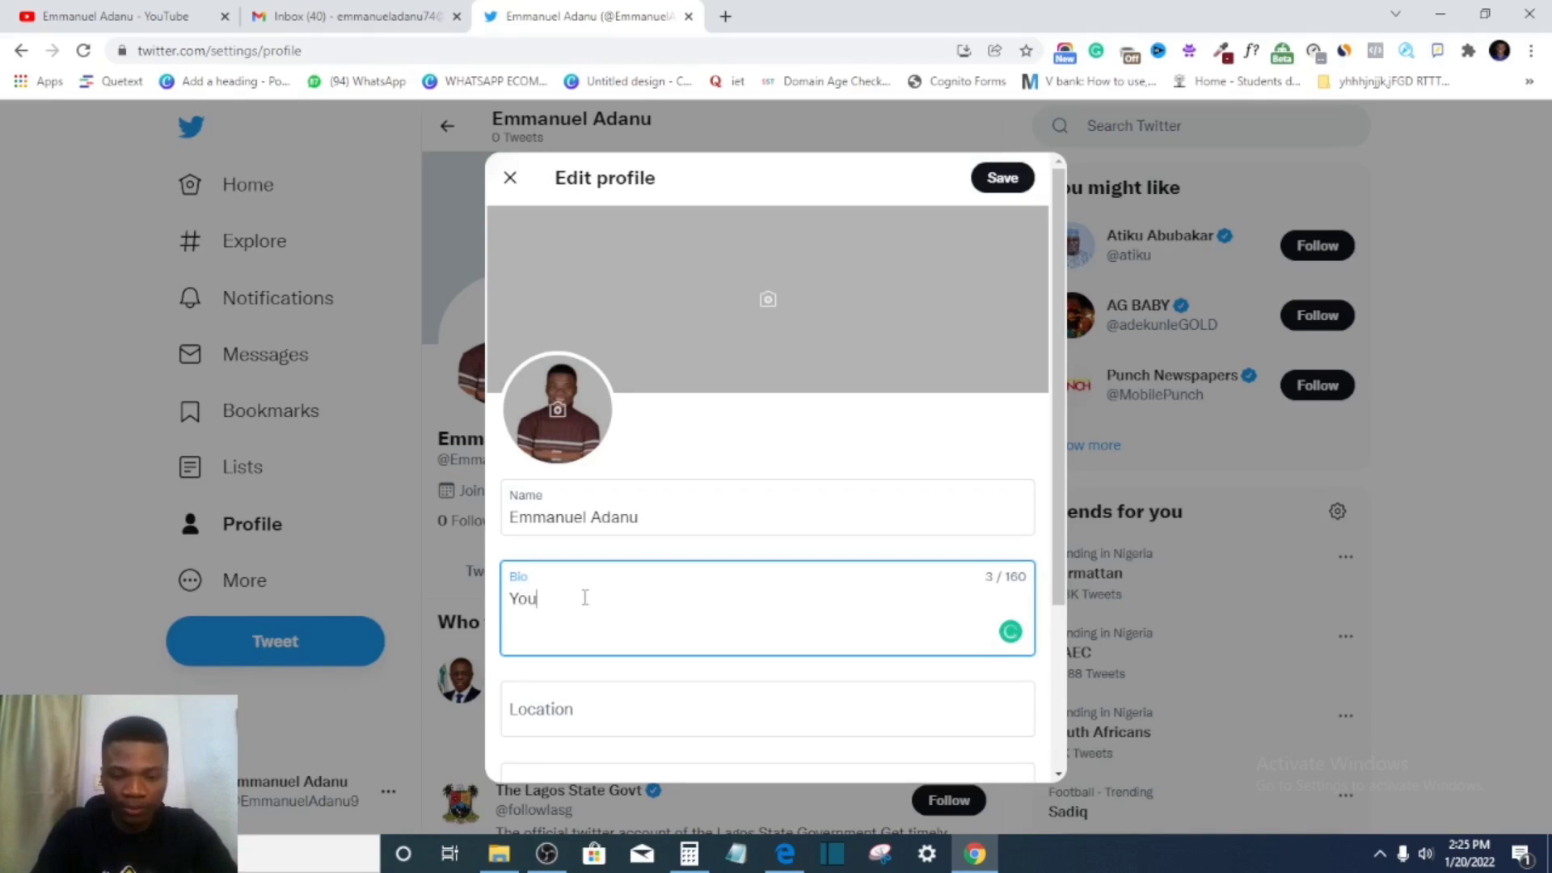
type("Tuber")
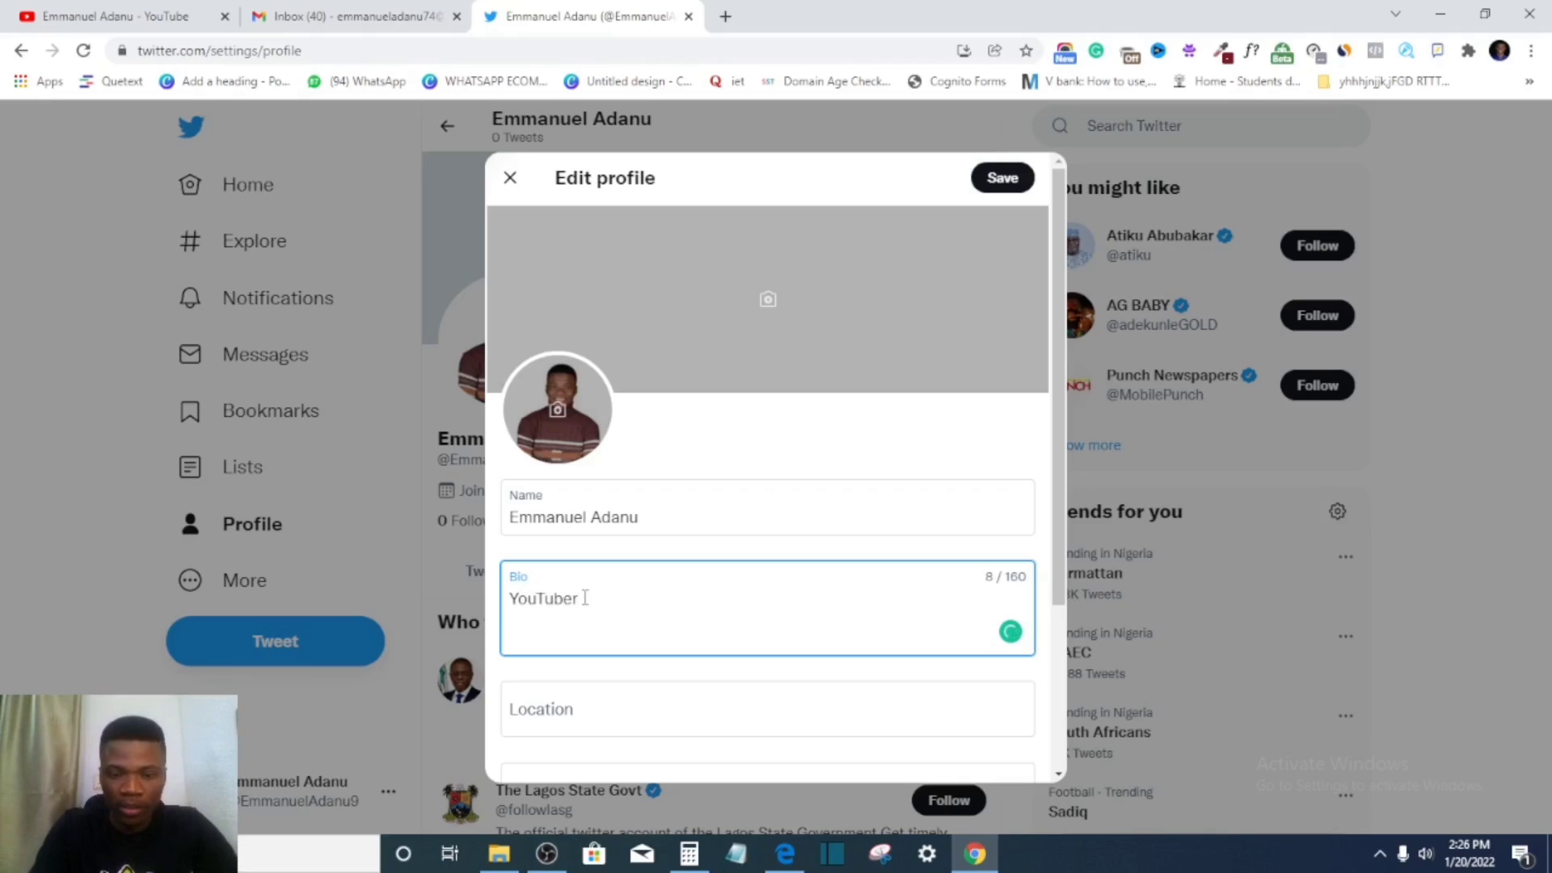
type(" |")
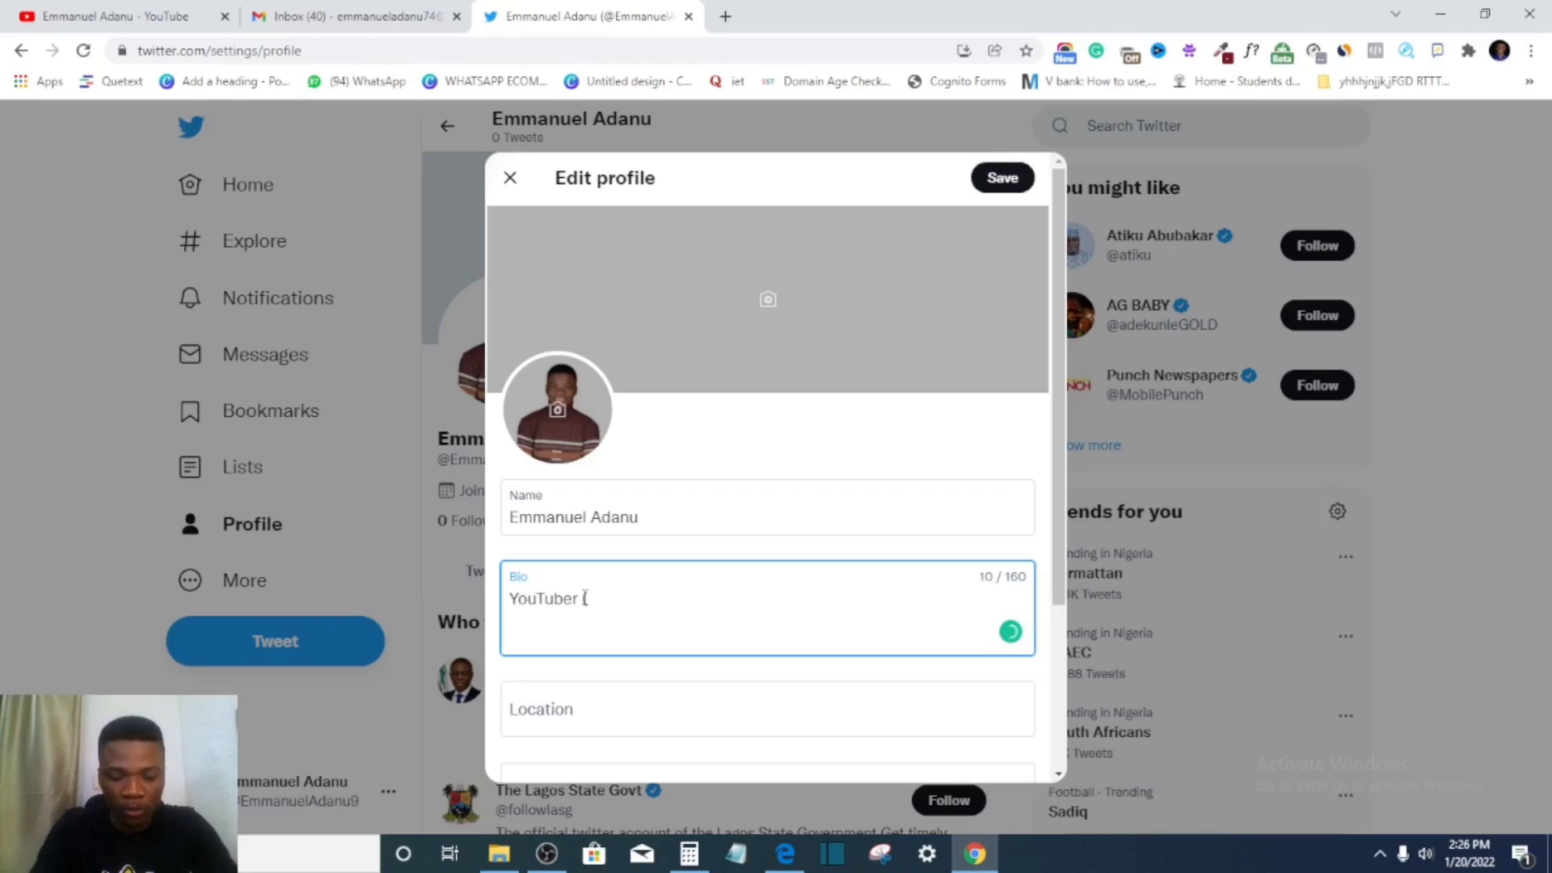
type("EMmanue")
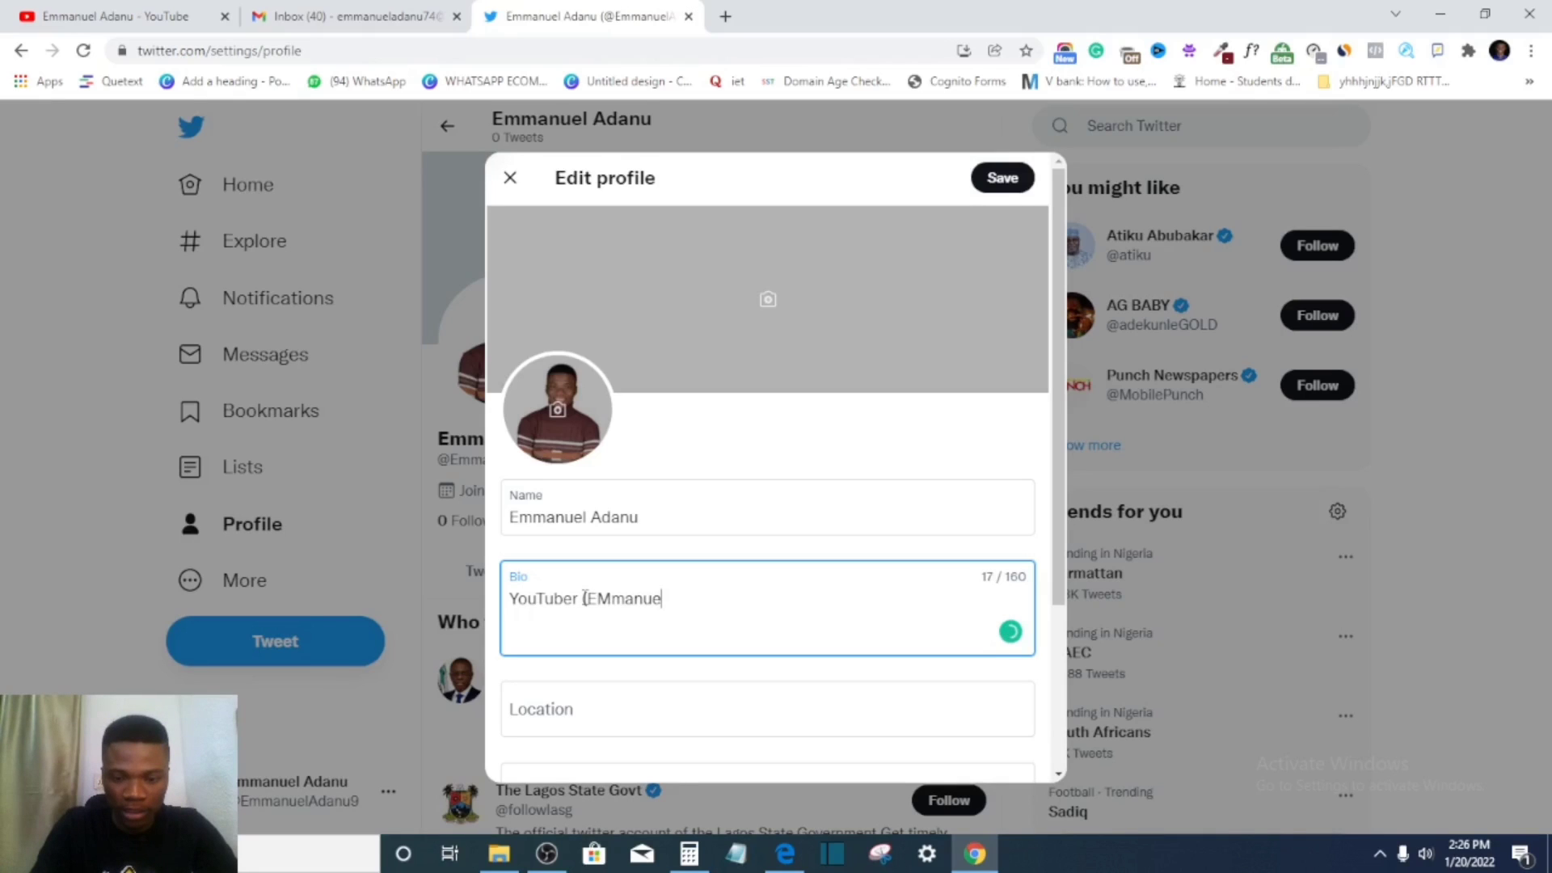
key("BackSpace")
key("BackSpace")
key("BackSpace")
key("BackSpace")
key("BackSpace")
key("BackSpace")
type("mma")
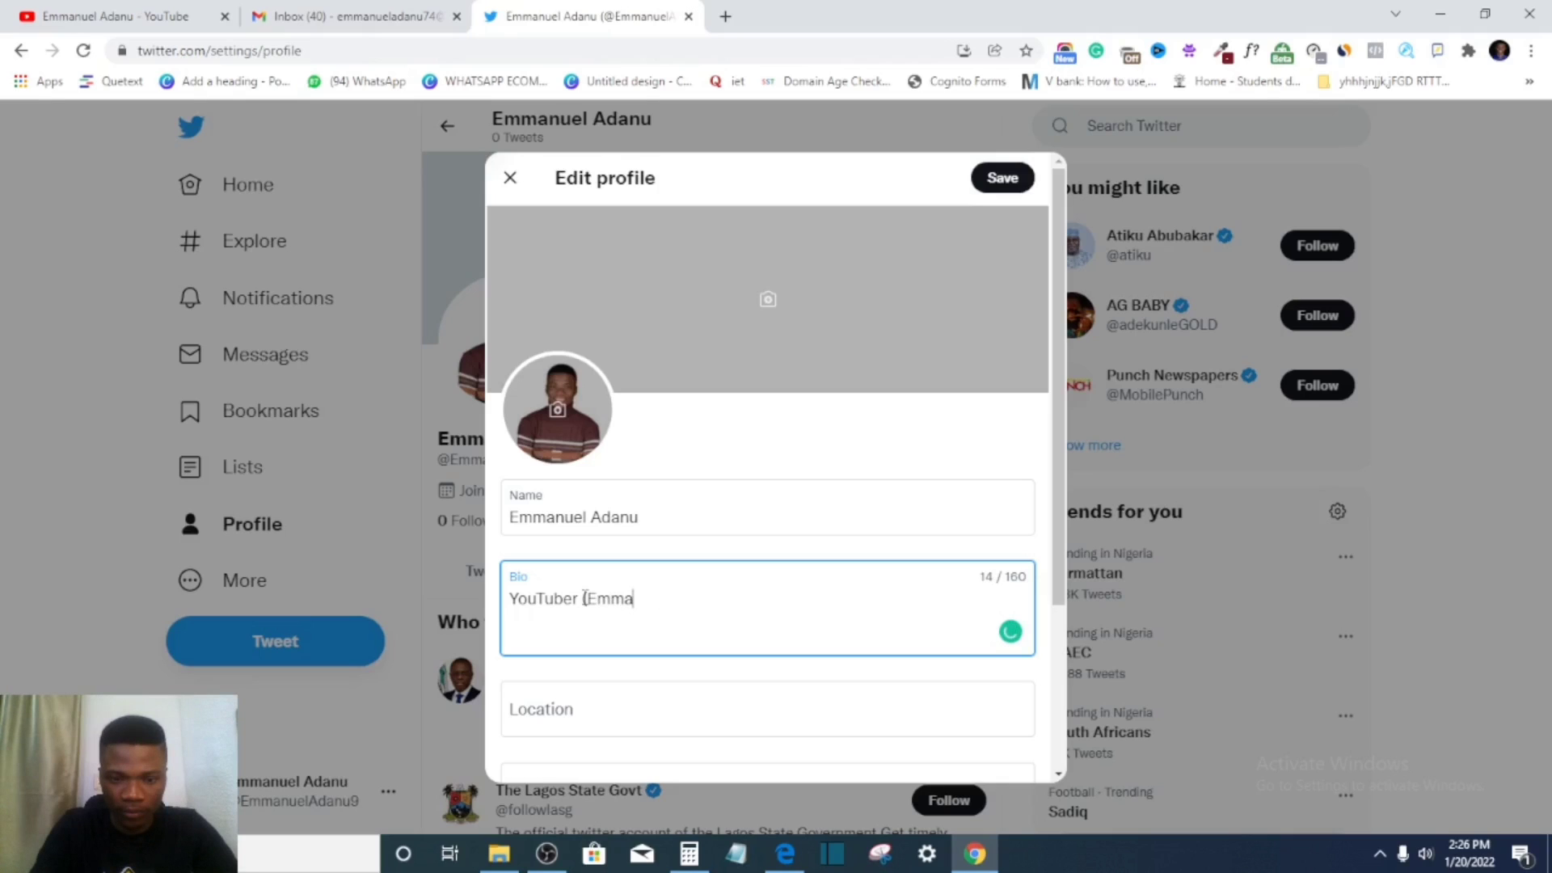
type("nuel Adanu")
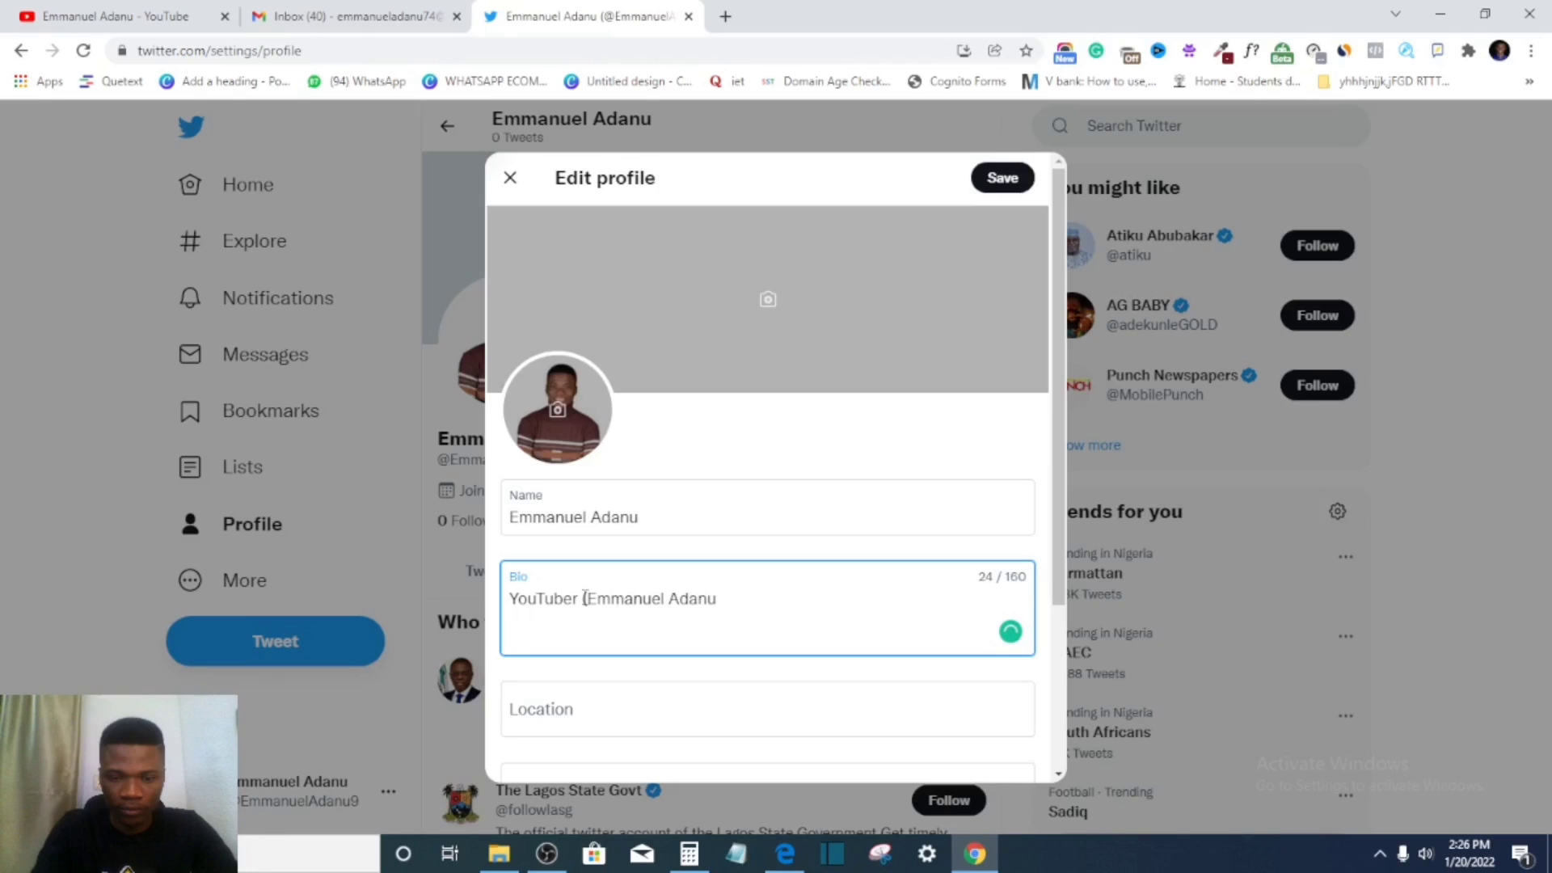
type(")")
- Add Digital Marketer and Internet Business Expert to the bio on separate lines
key("Return")
type("DIgital Marketer")
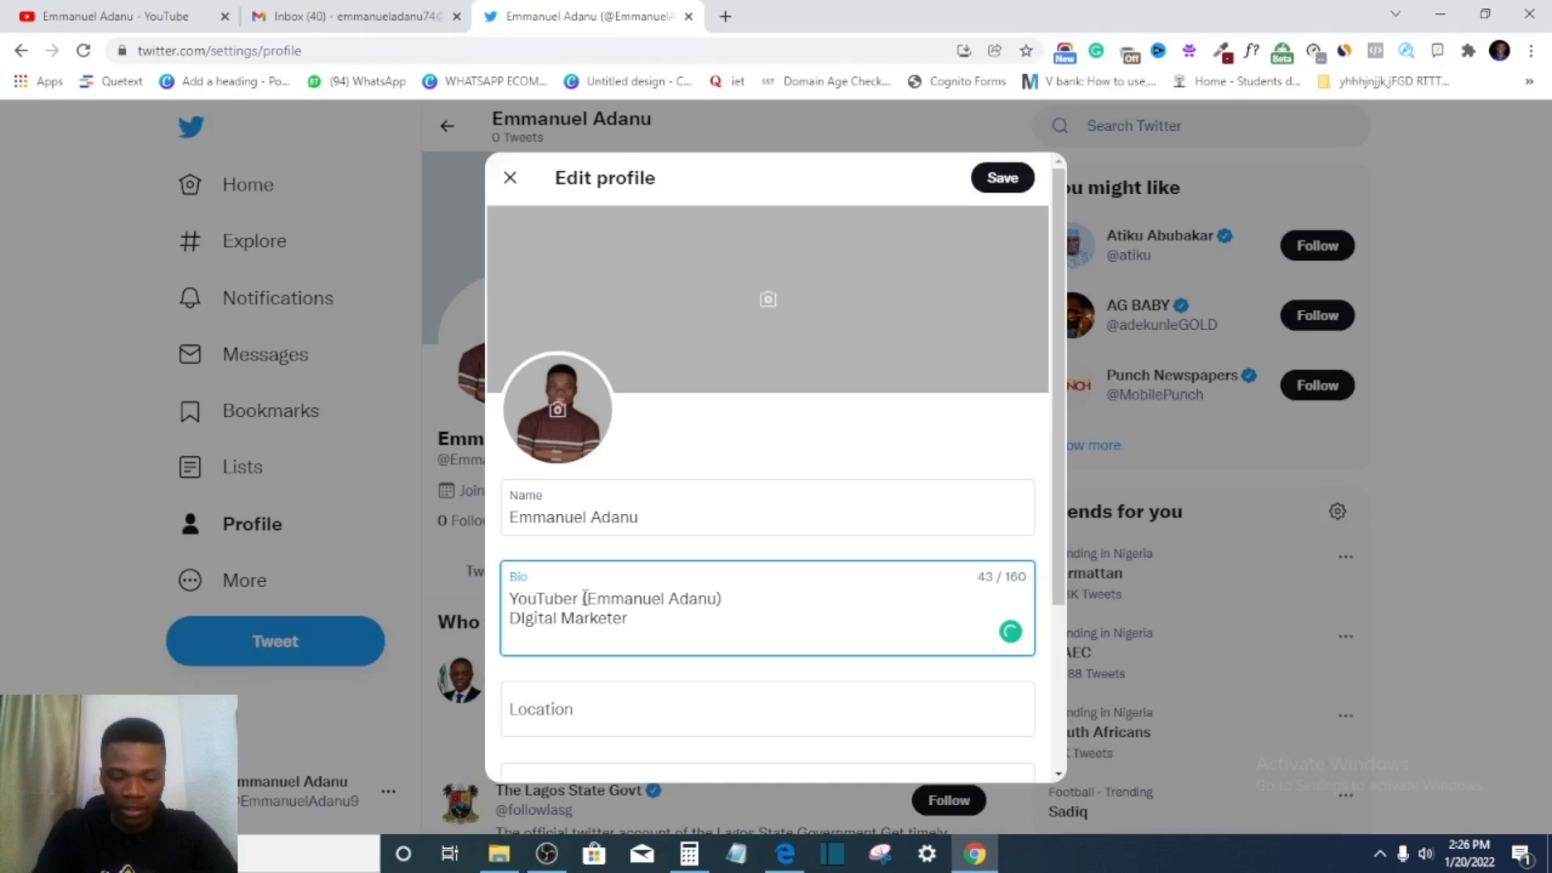
type("Internet Business Expert")
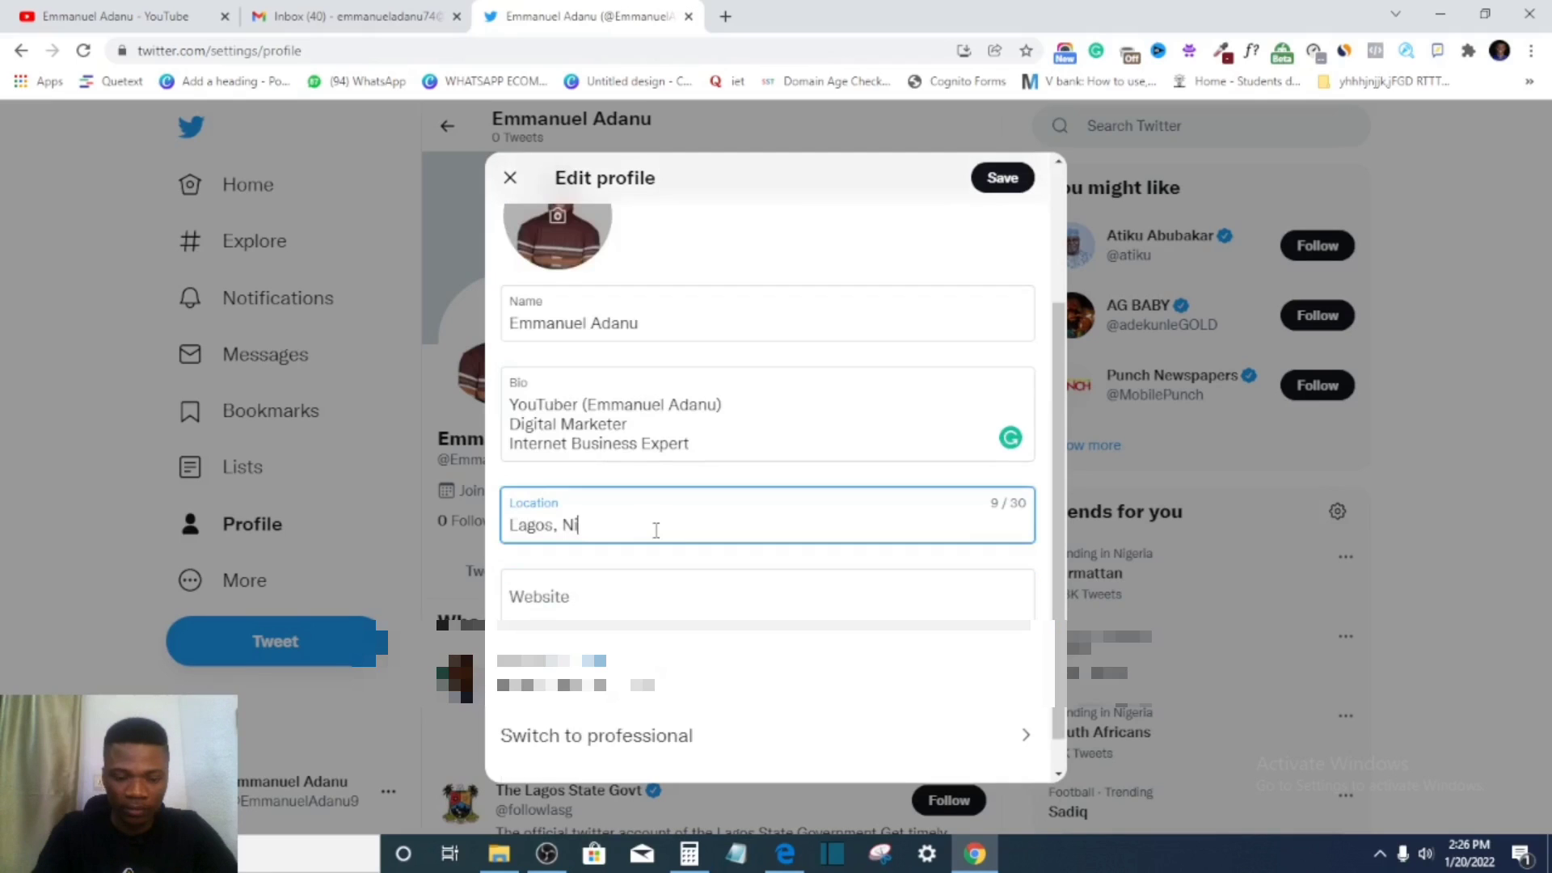
- Set the profile location to Lagos, Nigeria and the website to the link of the YouTube channel's videos page
left_click(600, 598)
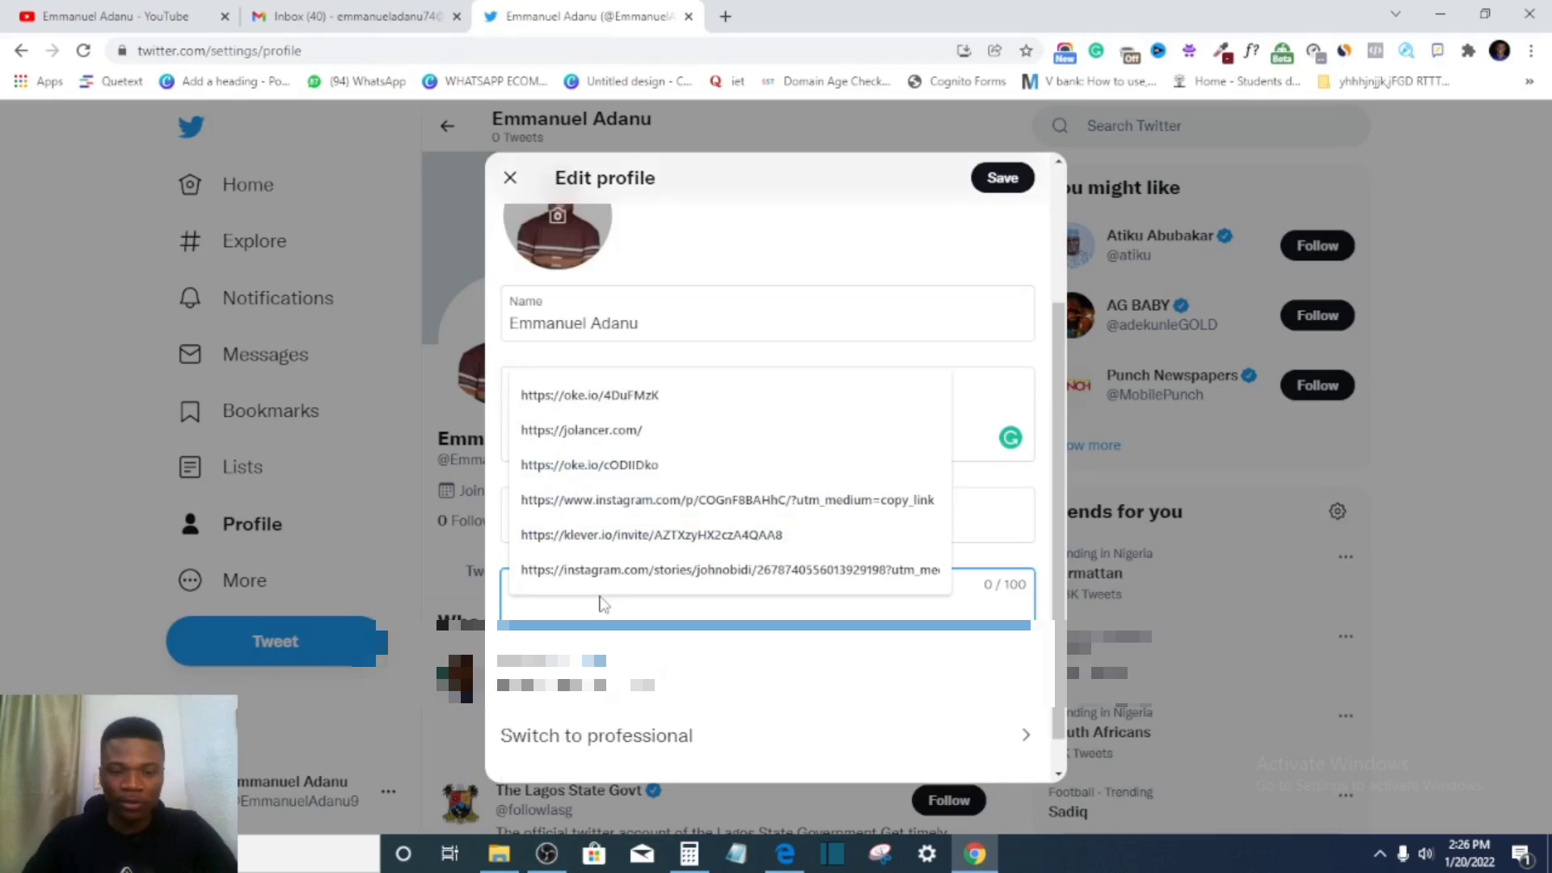
type("https://www.youtube.com/c/EmmanuelAdanu/videos")
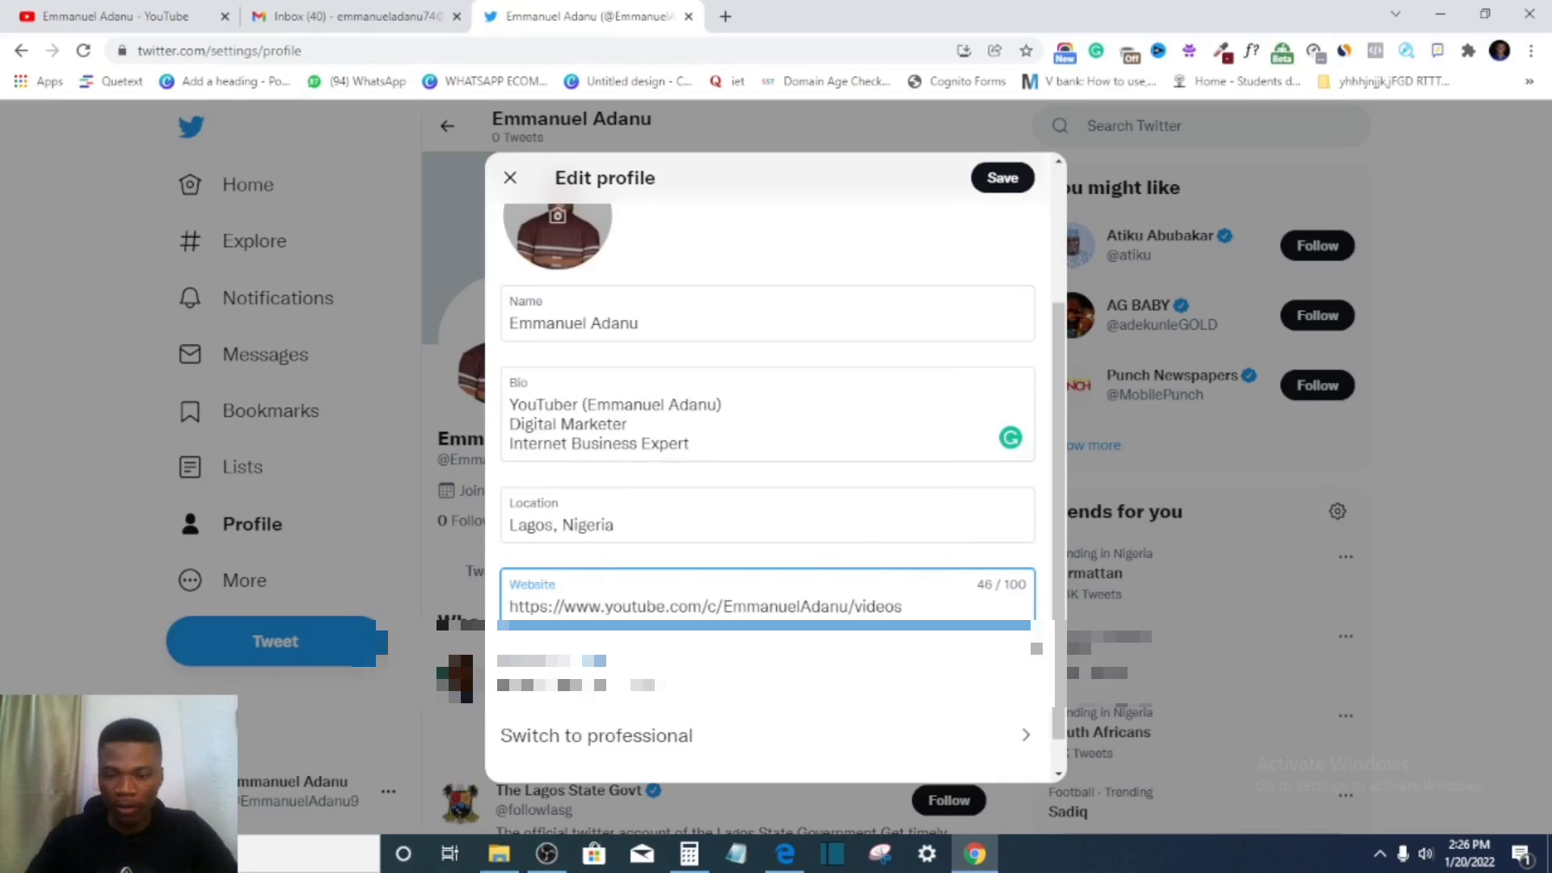
- Choose the White Blue Professional Marketing Strategy image from the Downloads folder as the profile's header image
scroll(814, 575, "up", 3)
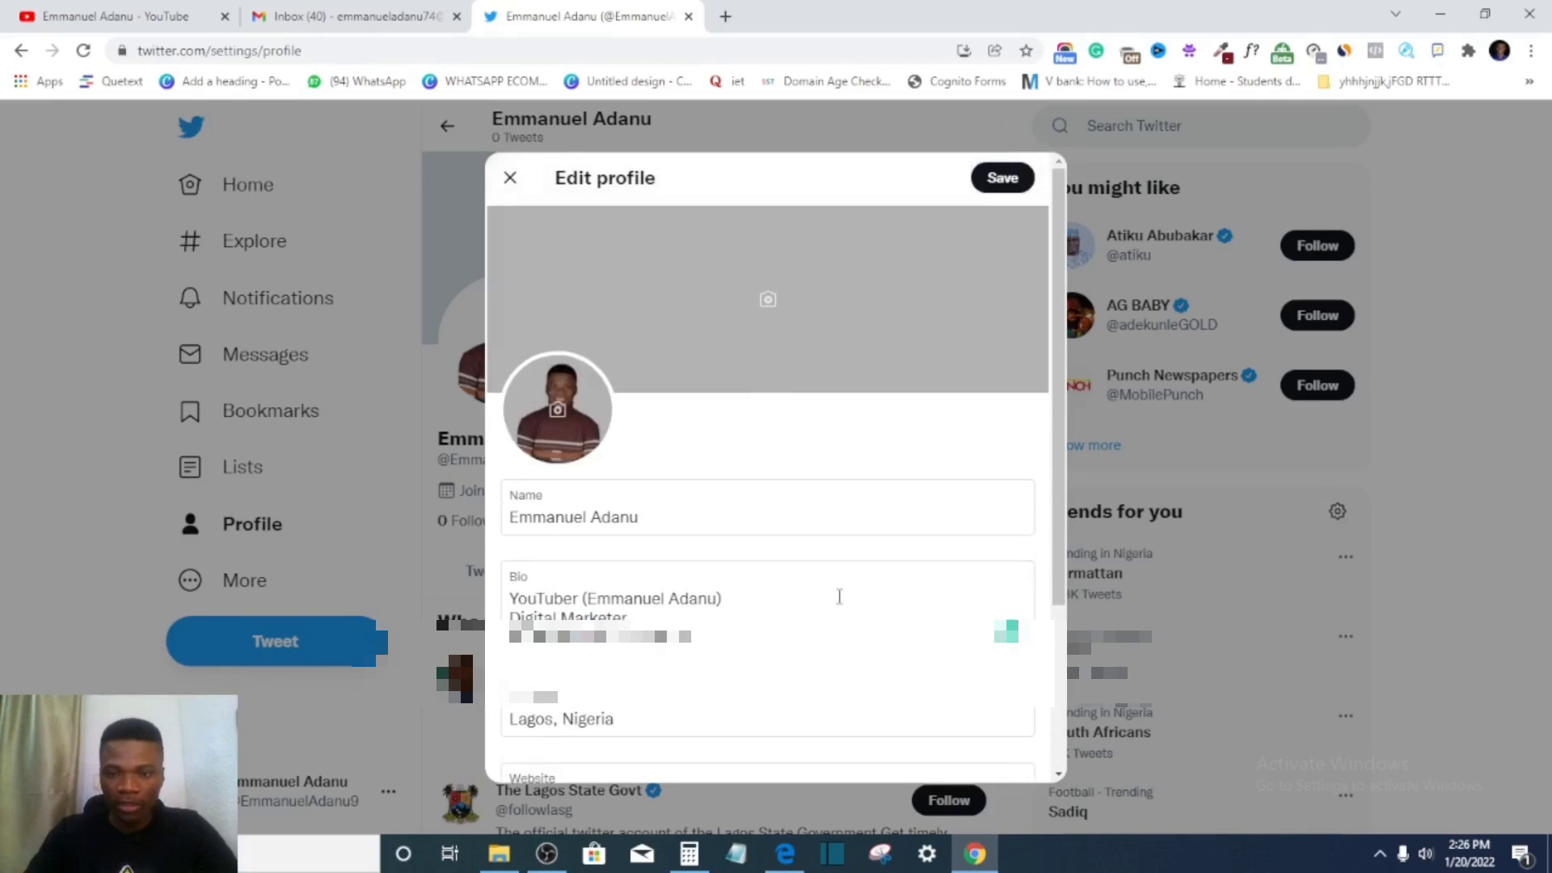
left_click(772, 300)
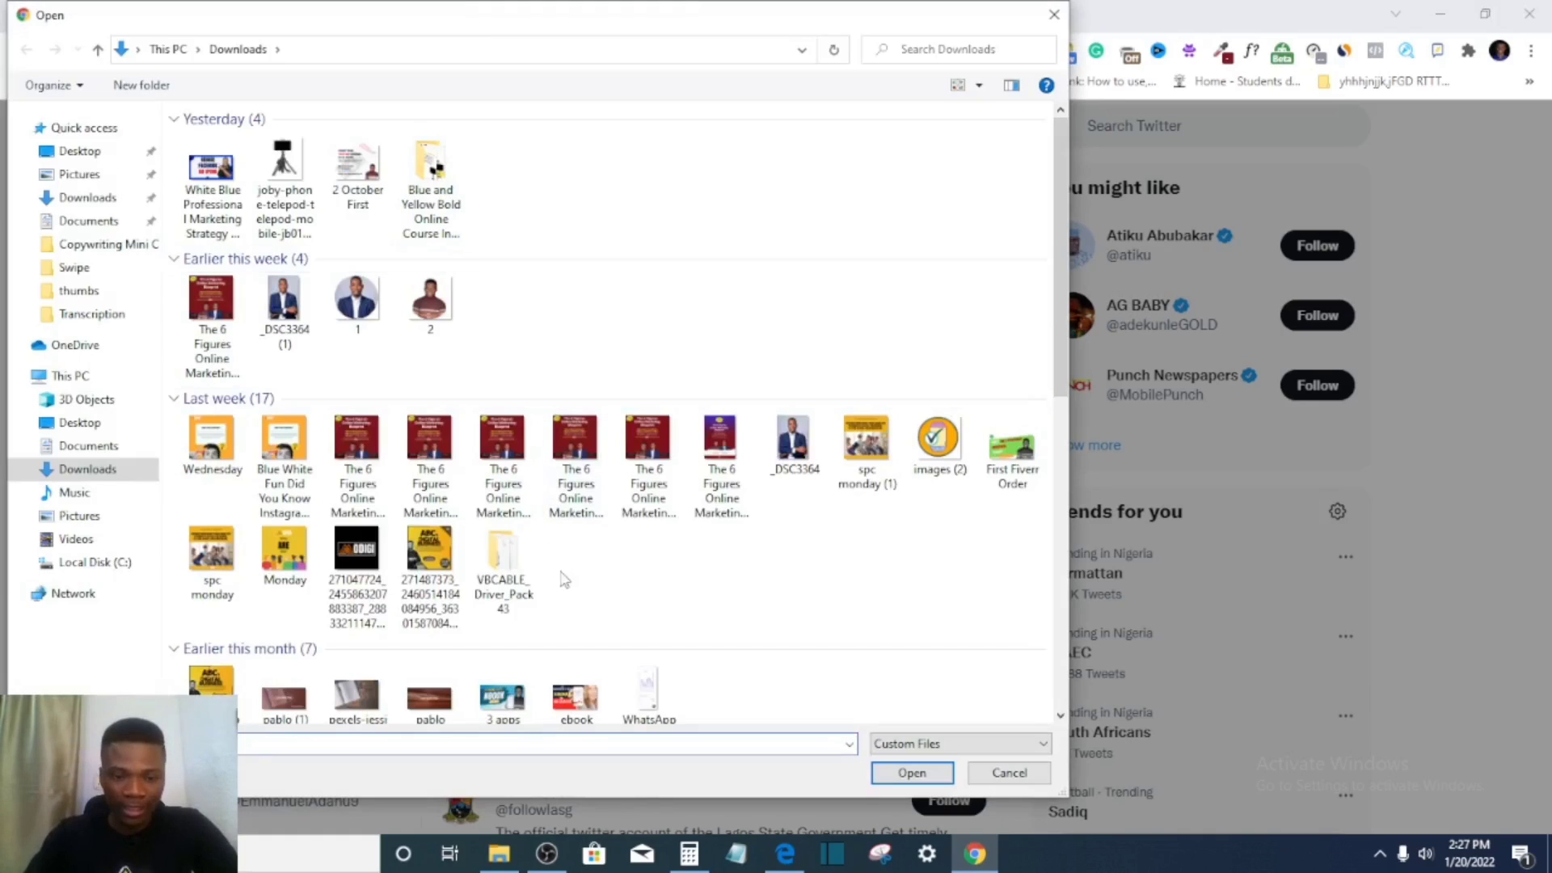
double_click(227, 172)
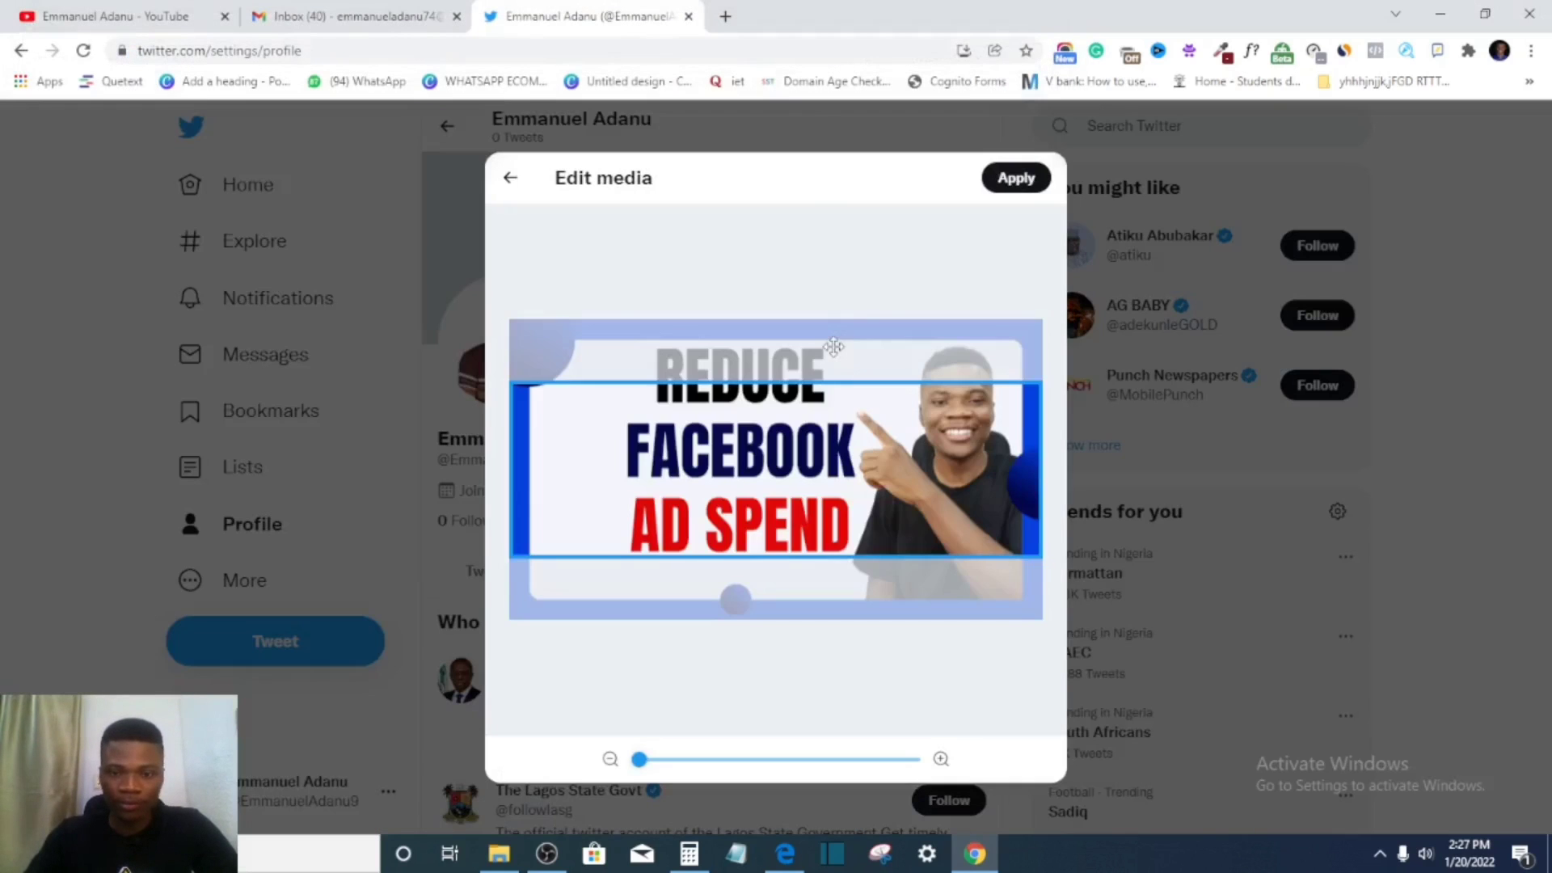
- Reposition the header image so its upper part fills the crop frame, apply it and save the profile
left_click_drag(769, 471, 781, 531)
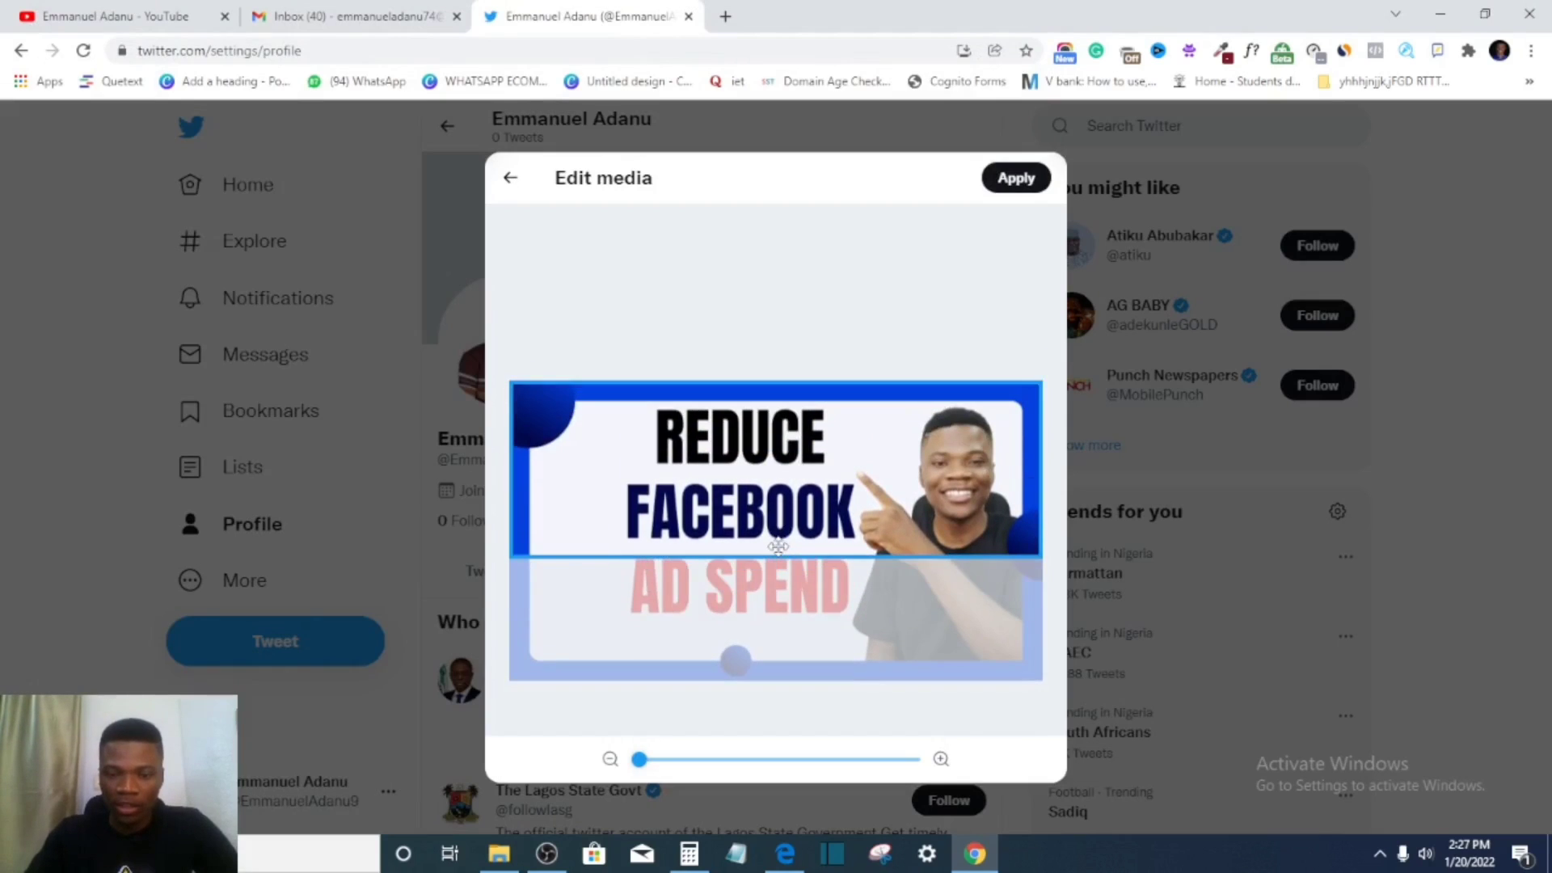
left_click(1020, 183)
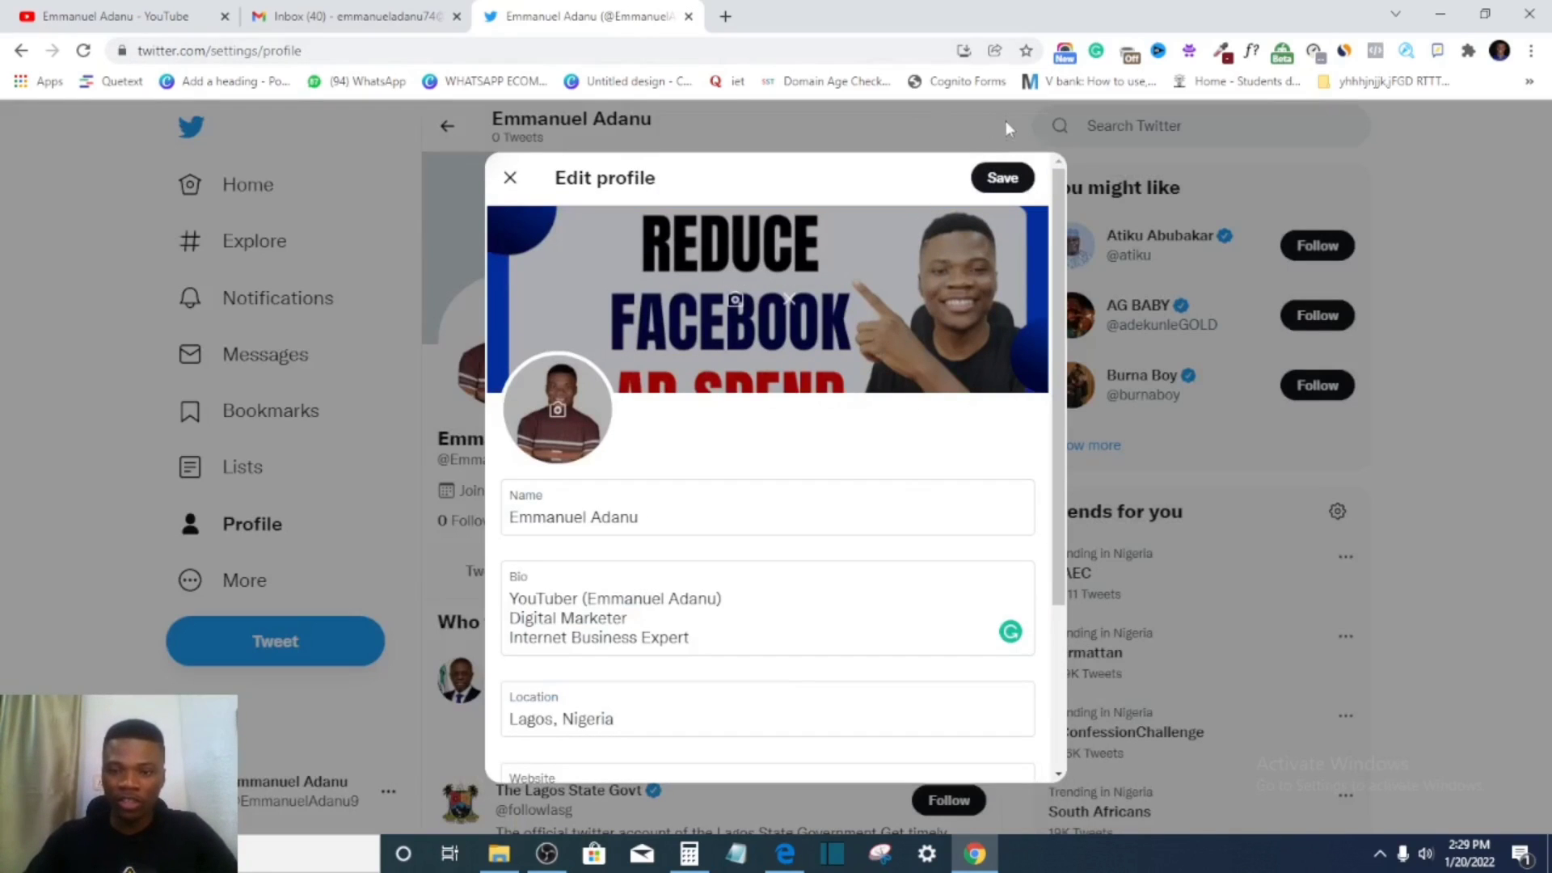
left_click(1003, 179)
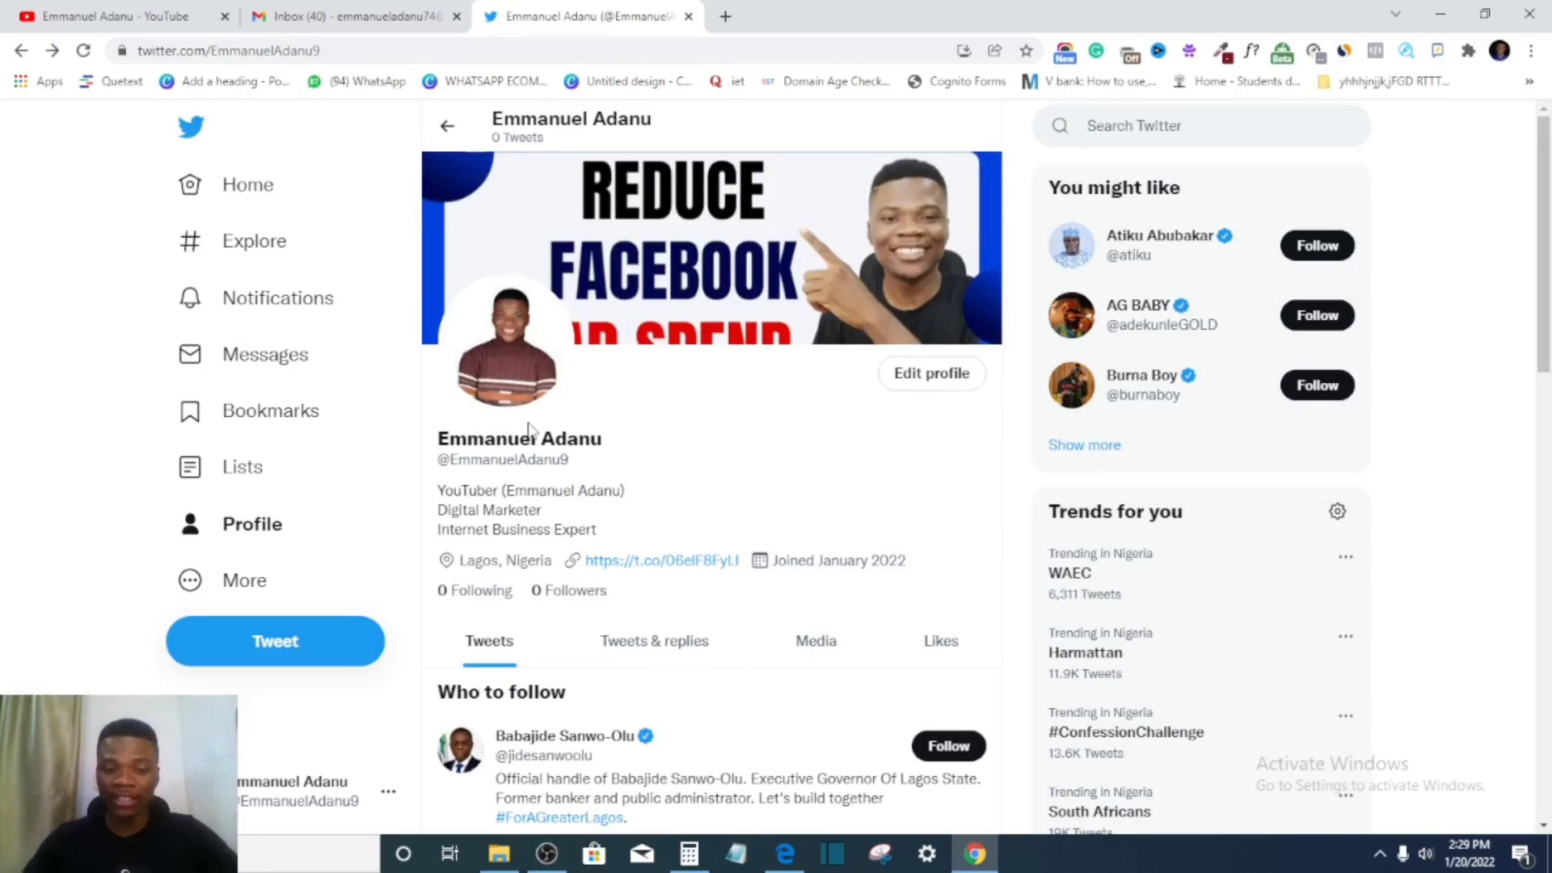
- Open the full list of suggested accounts and follow CNN
left_click(1067, 445)
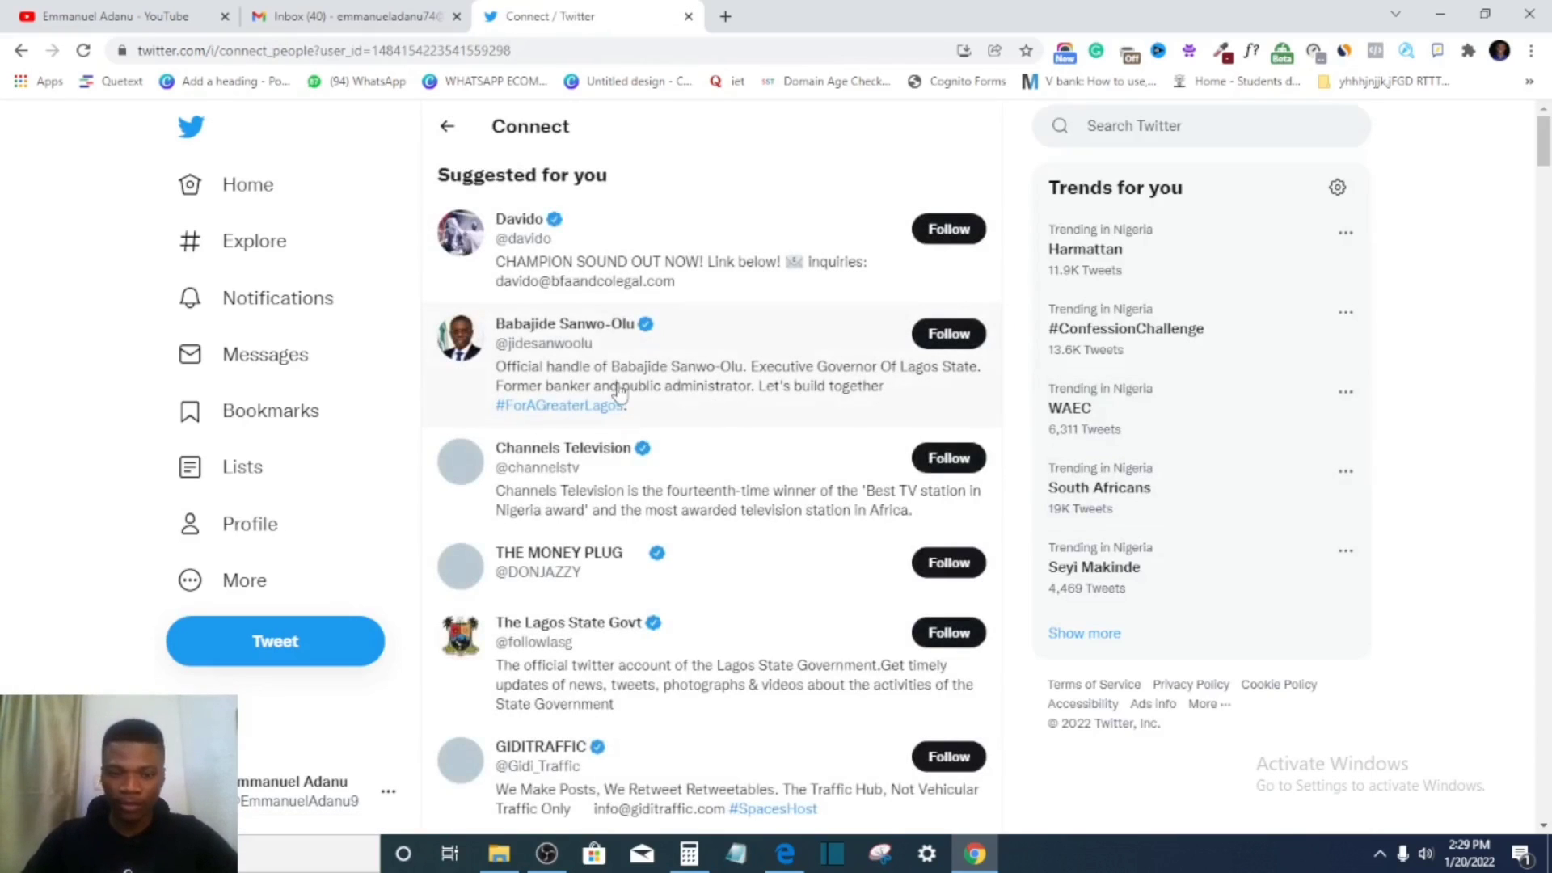
scroll(620, 400, "down", 1)
scroll(624, 489, "down", 1)
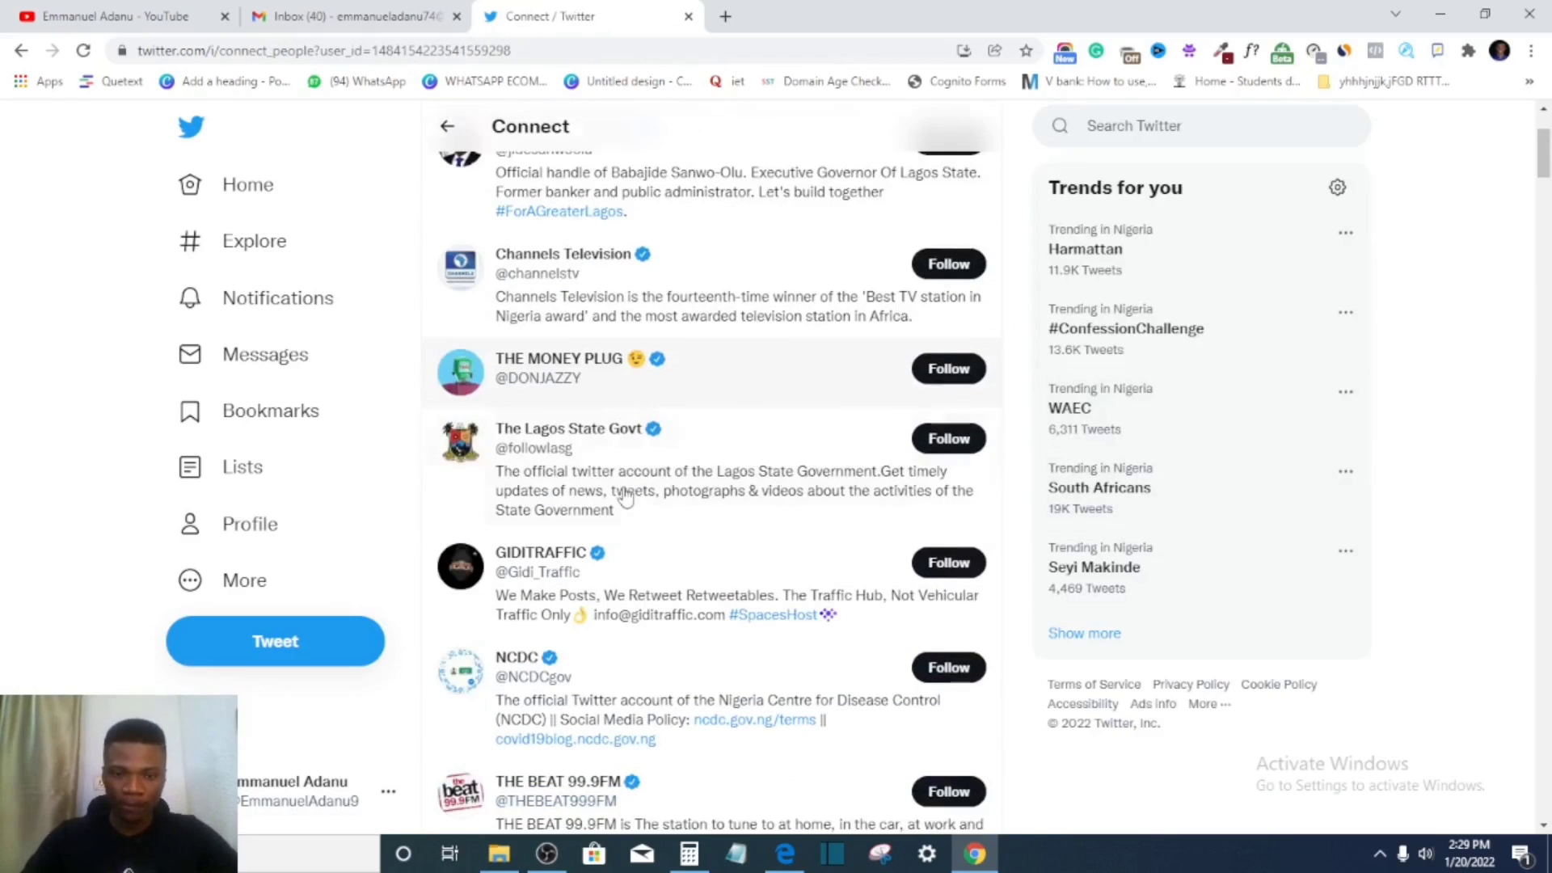
scroll(711, 416, "up", 2)
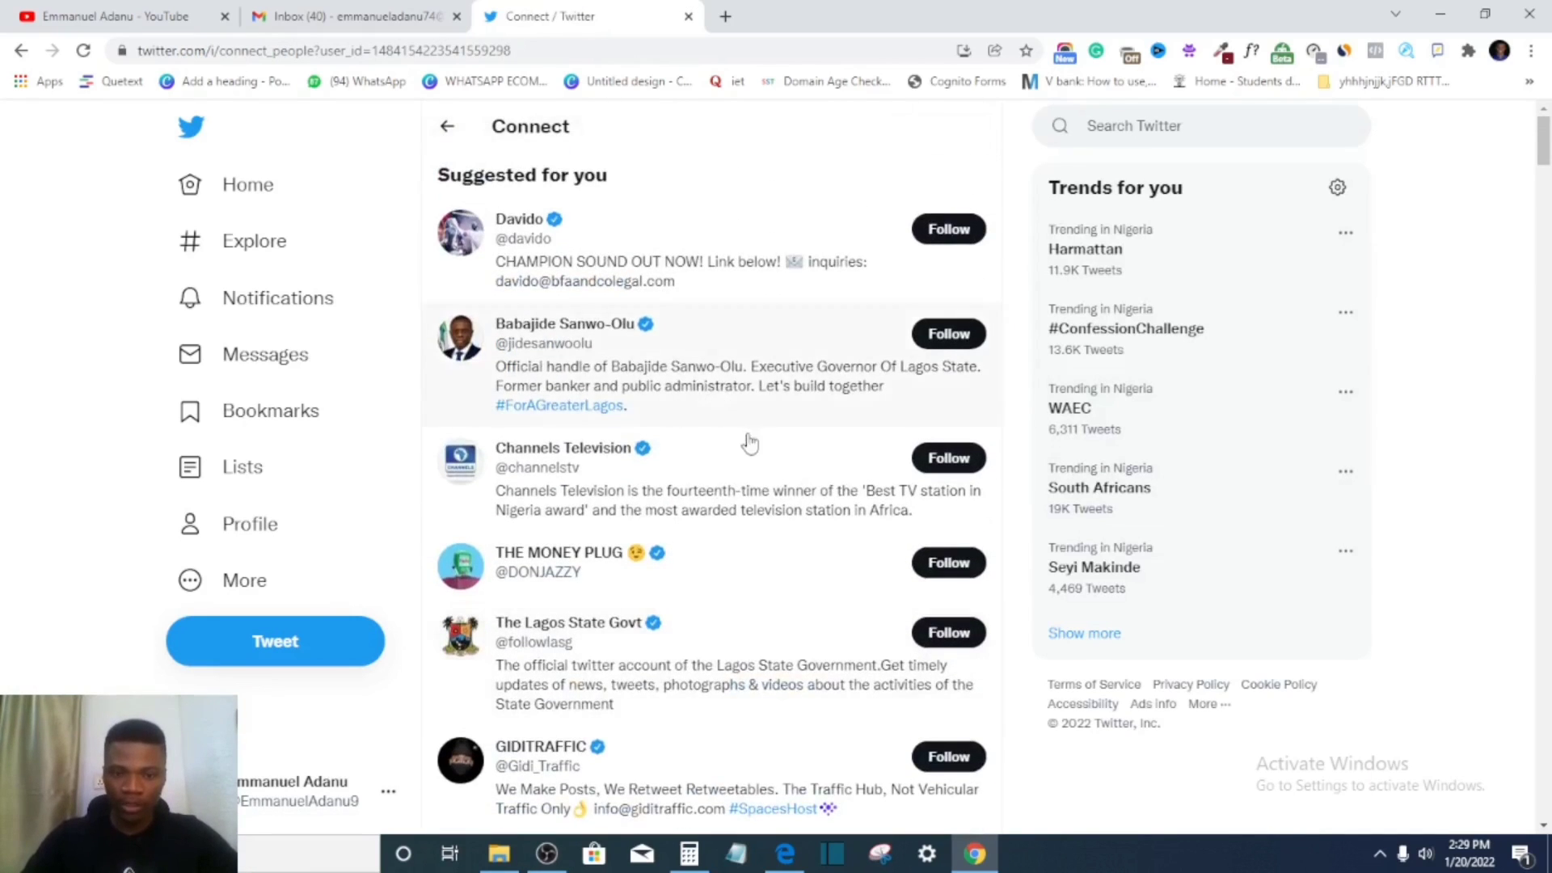
scroll(751, 443, "down", 9)
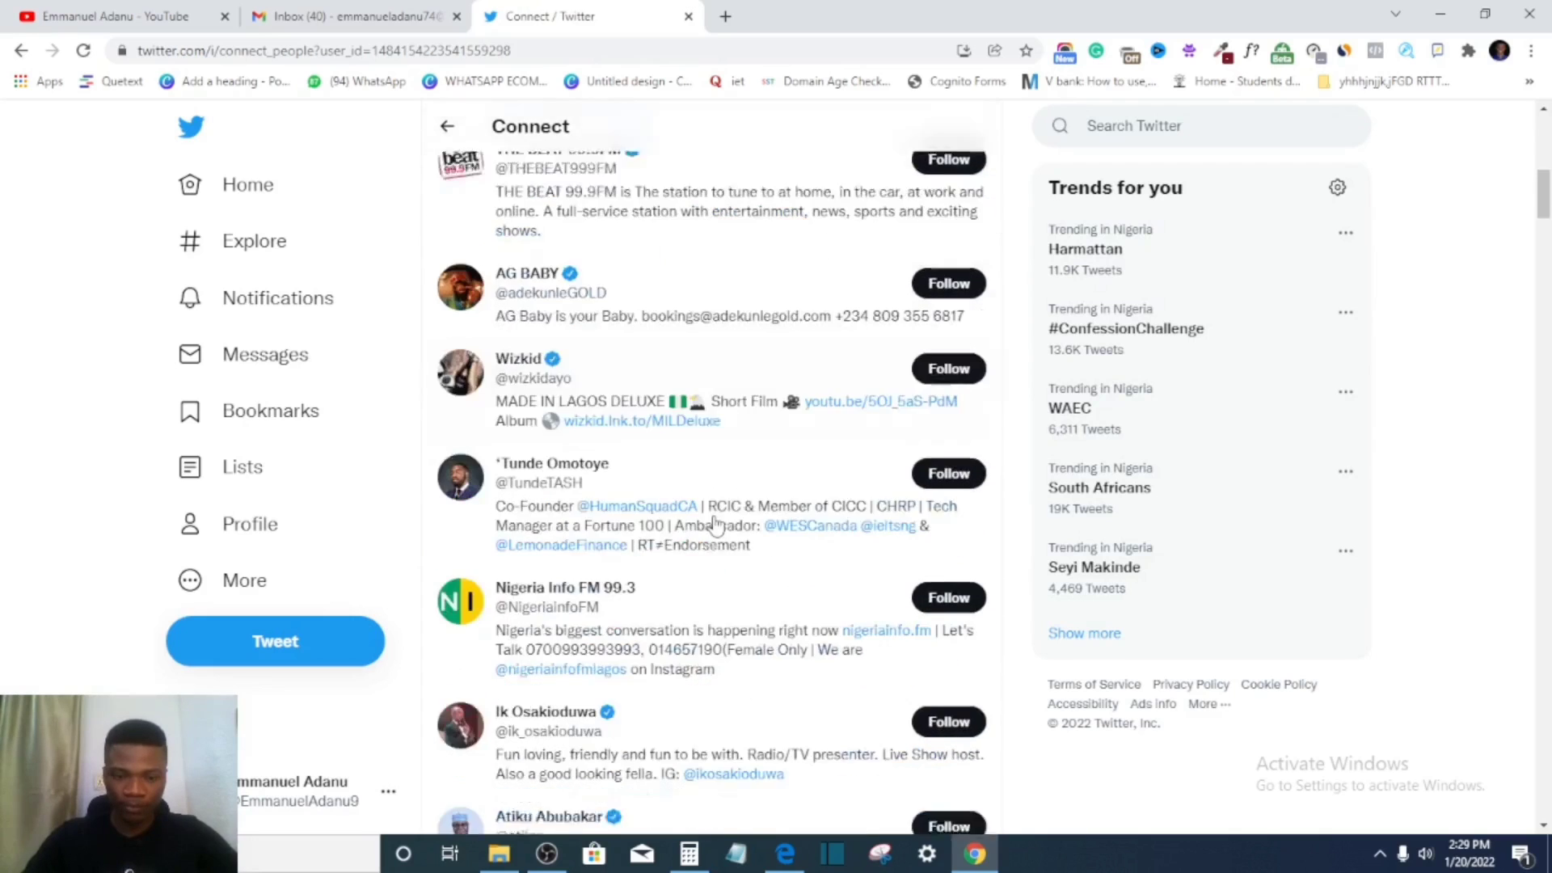
scroll(715, 524, "down", 4)
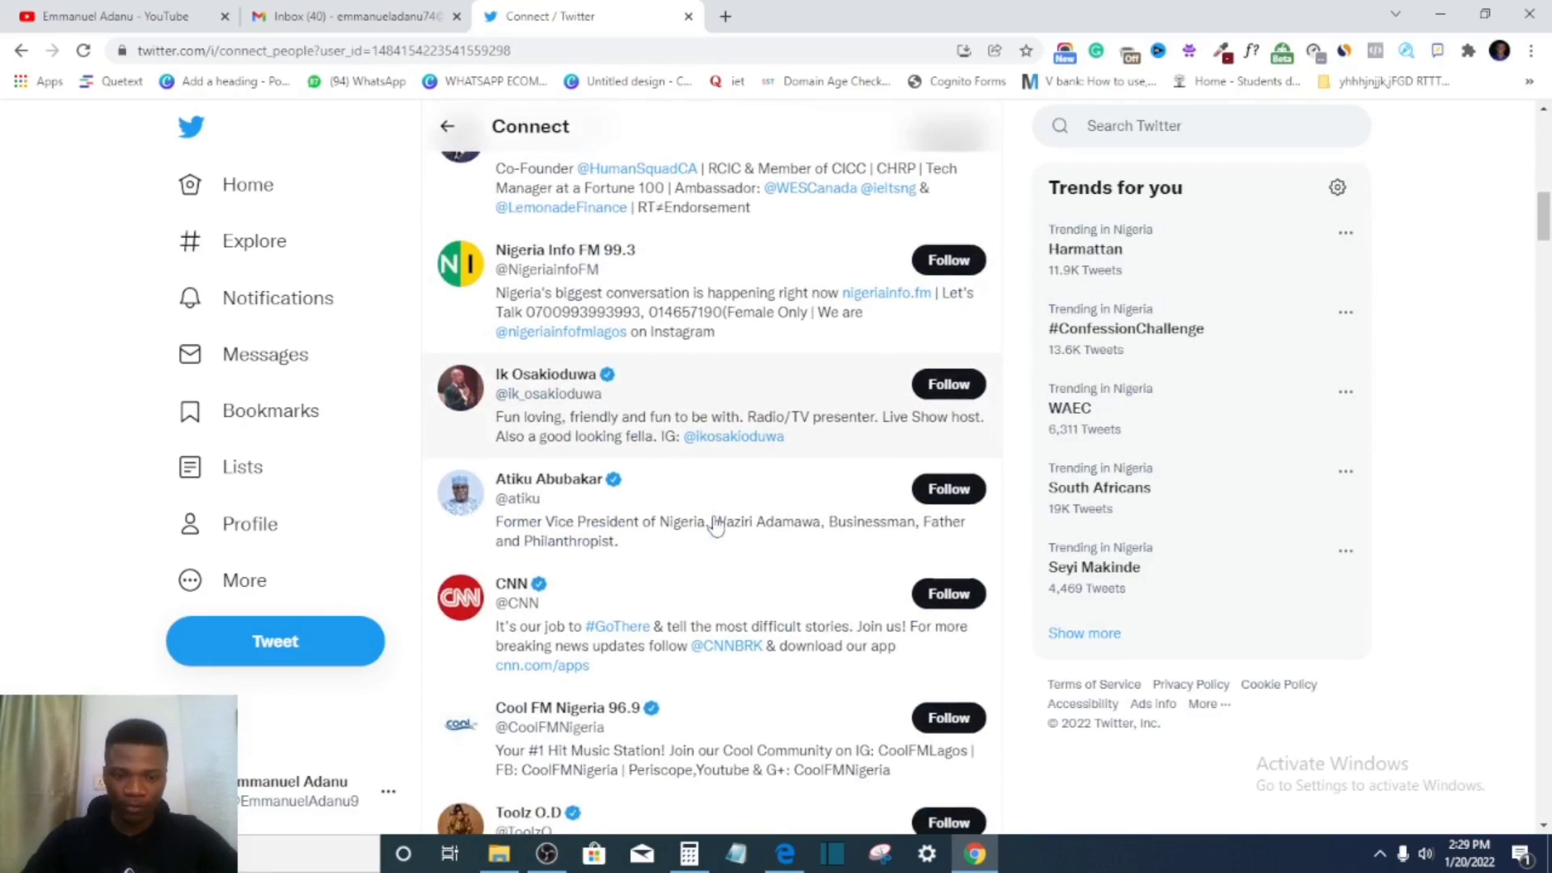
scroll(716, 524, "down", 1)
left_click(952, 498)
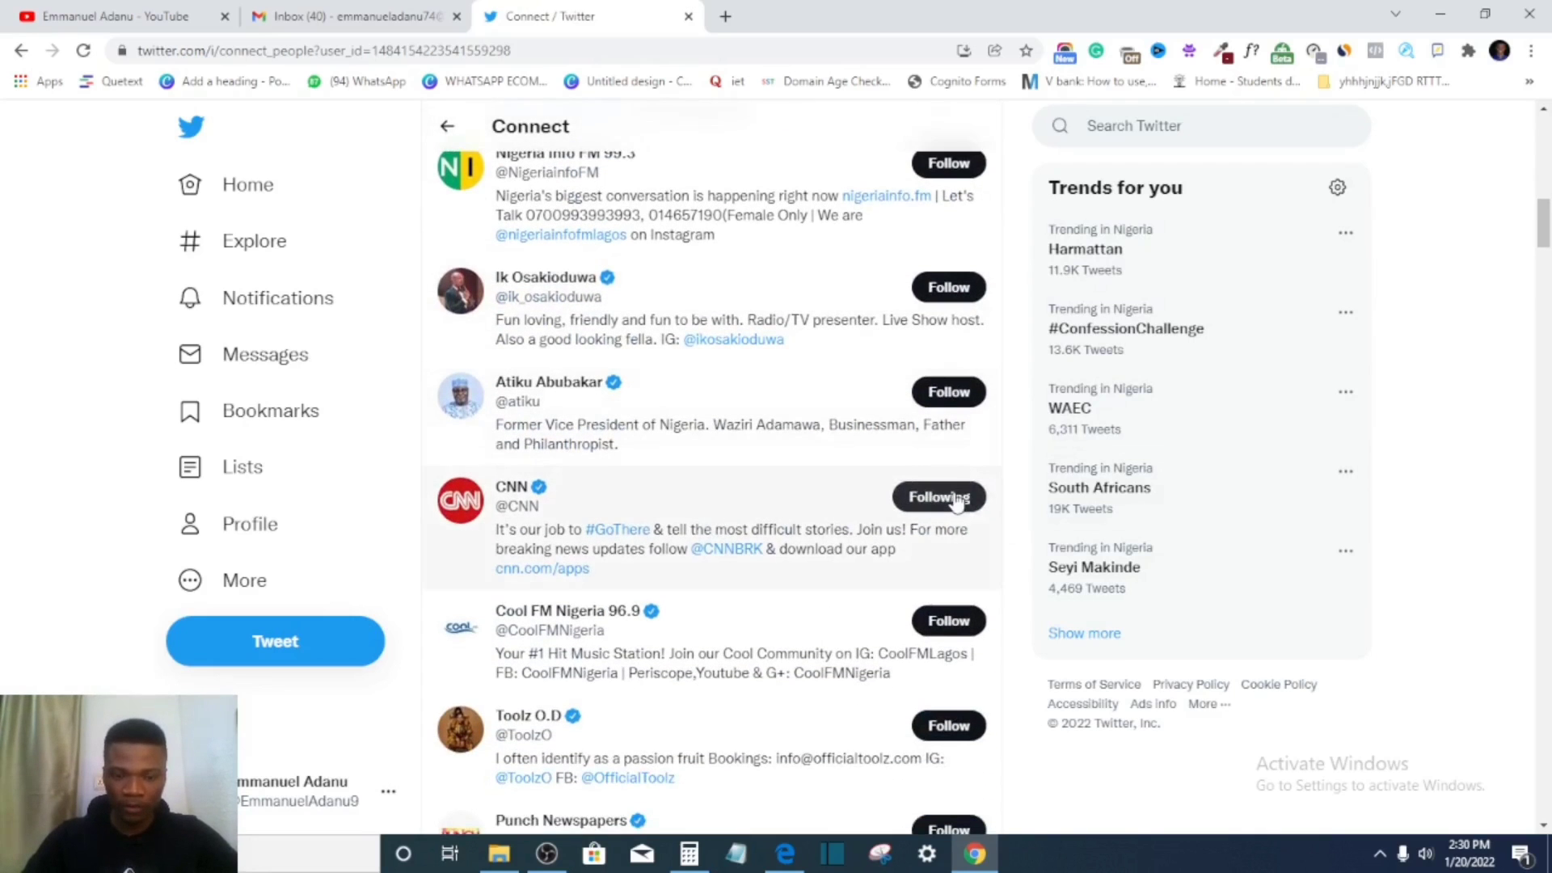
- Browse the rest of the suggested accounts for further ones worth following
scroll(717, 546, "down", 4)
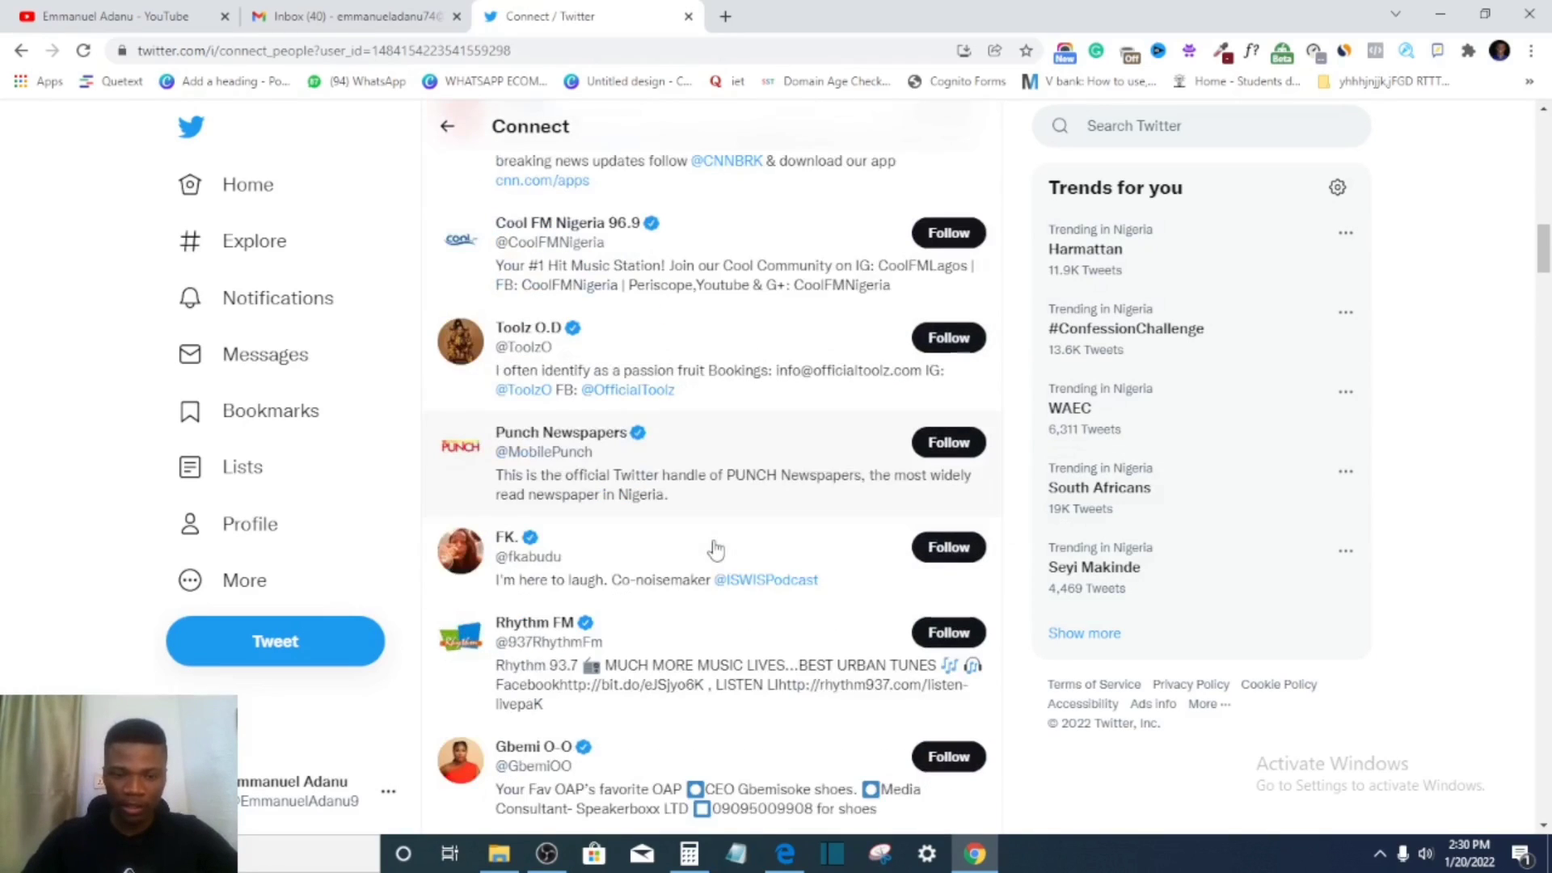
scroll(715, 549, "down", 6)
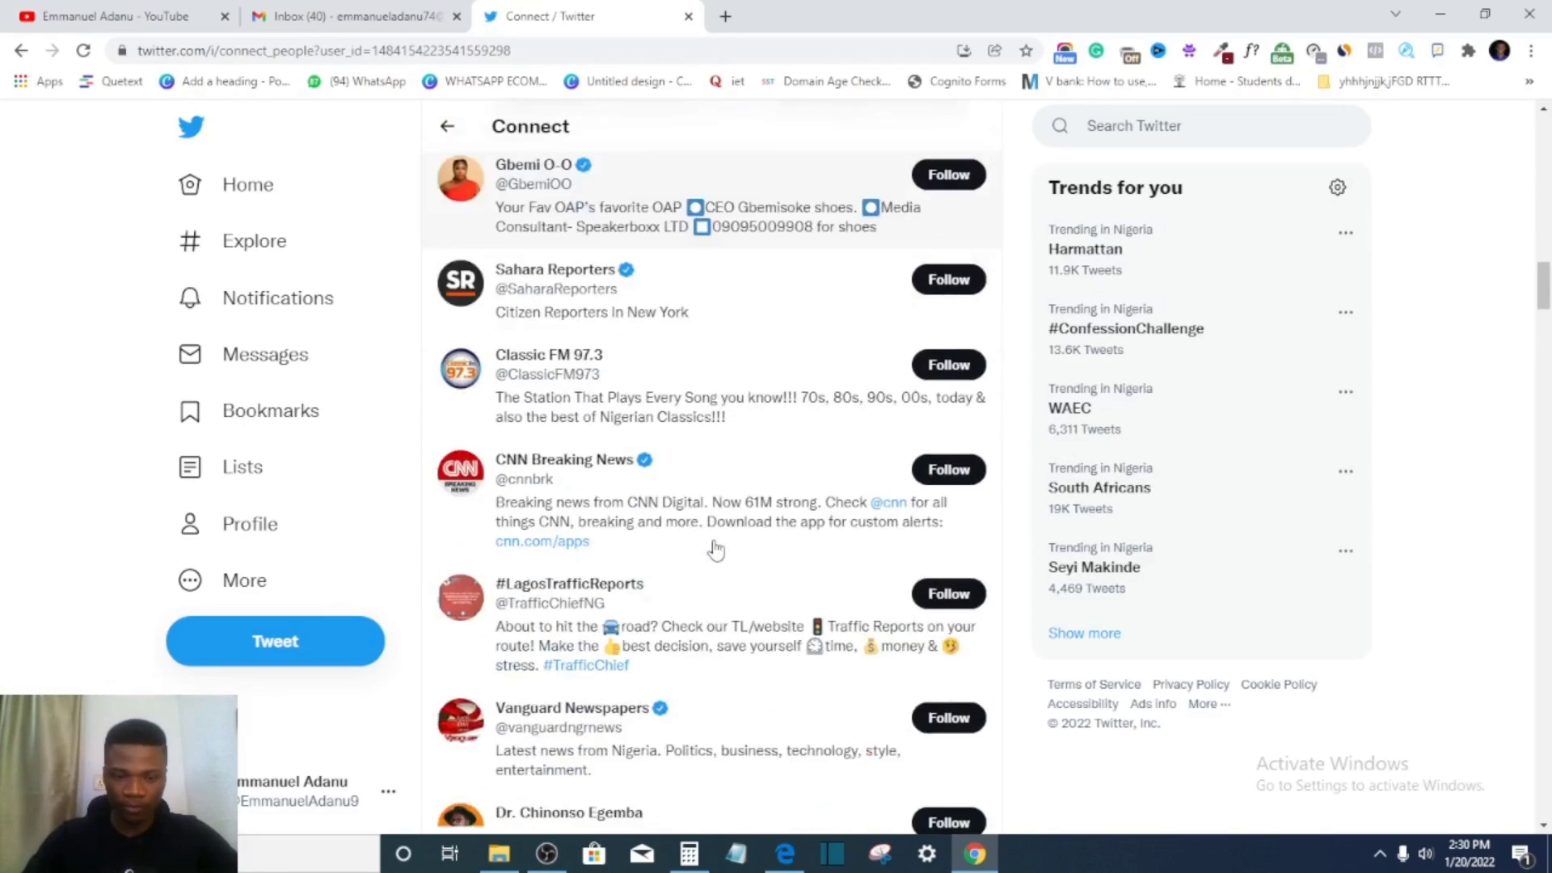
scroll(716, 550, "down", 4)
scroll(716, 550, "down", 1)
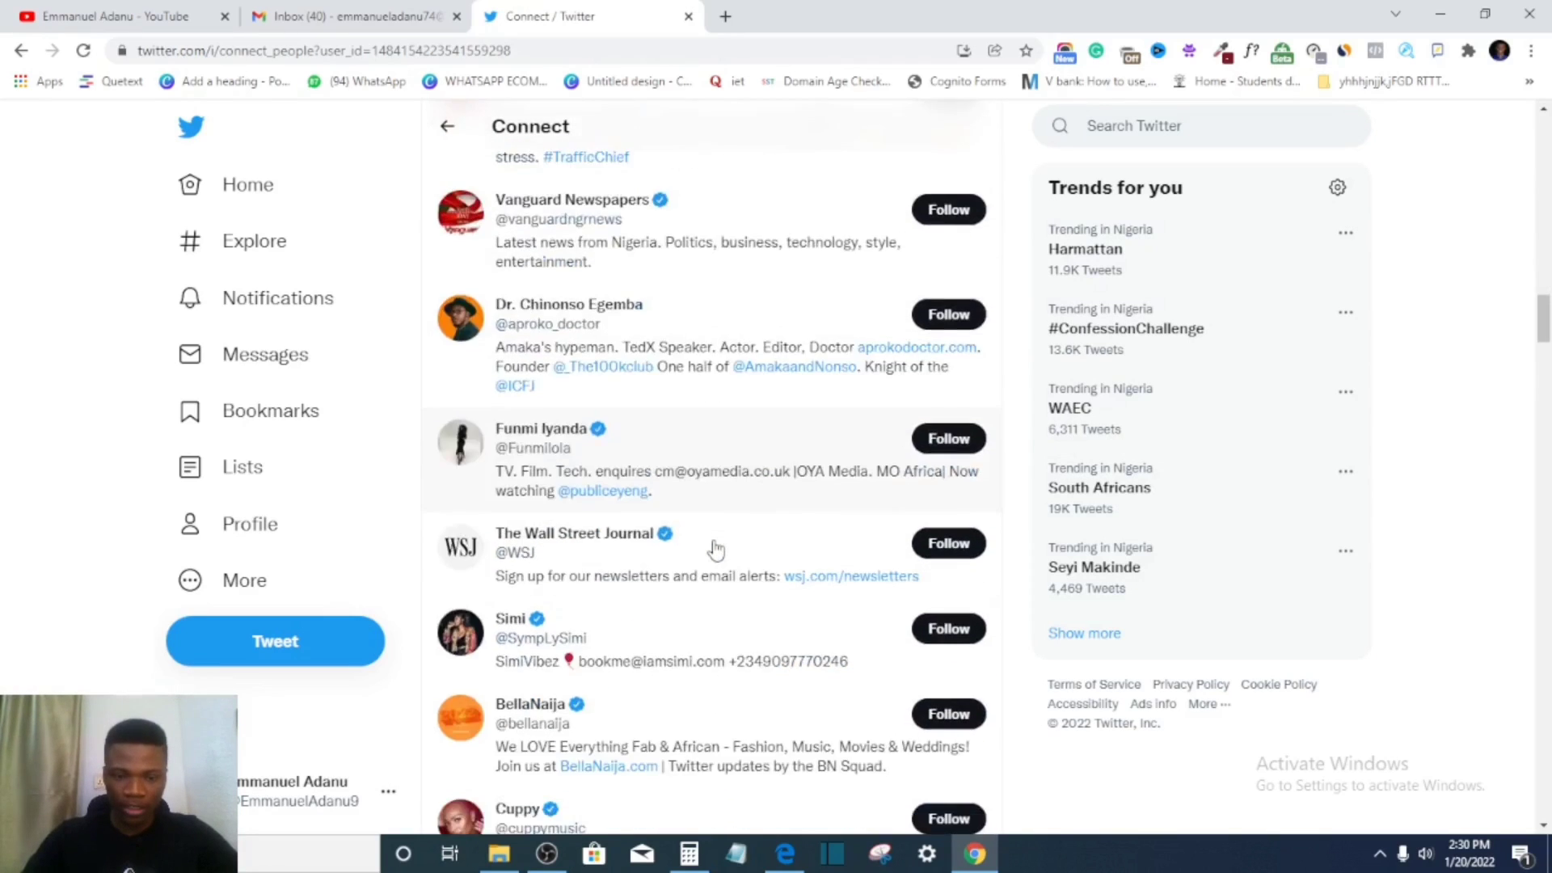
scroll(715, 550, "down", 3)
scroll(716, 550, "down", 5)
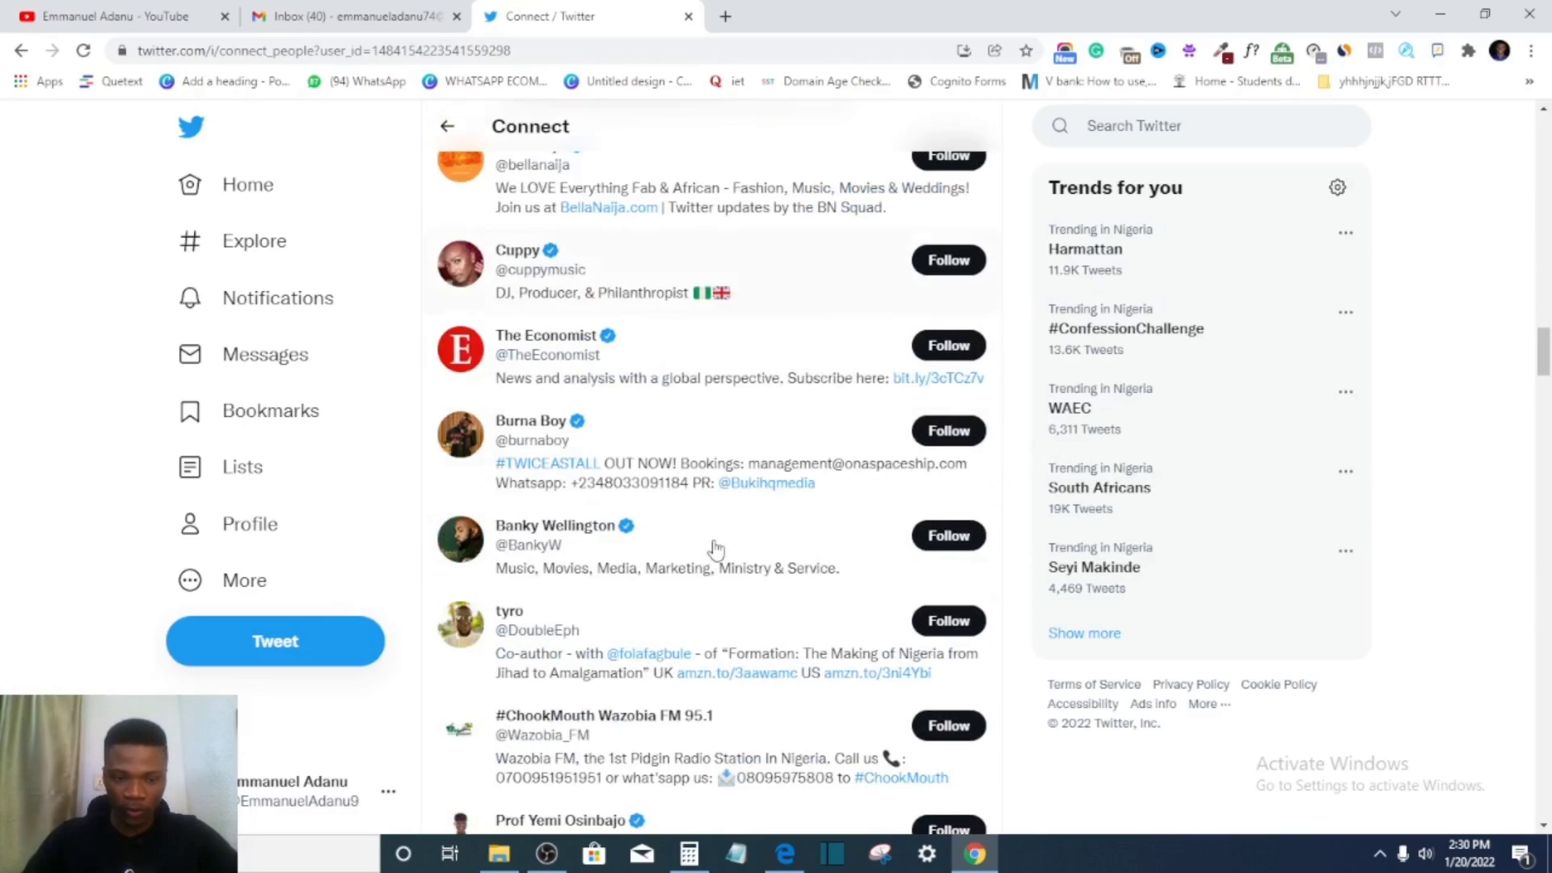
scroll(715, 547, "up", 20)
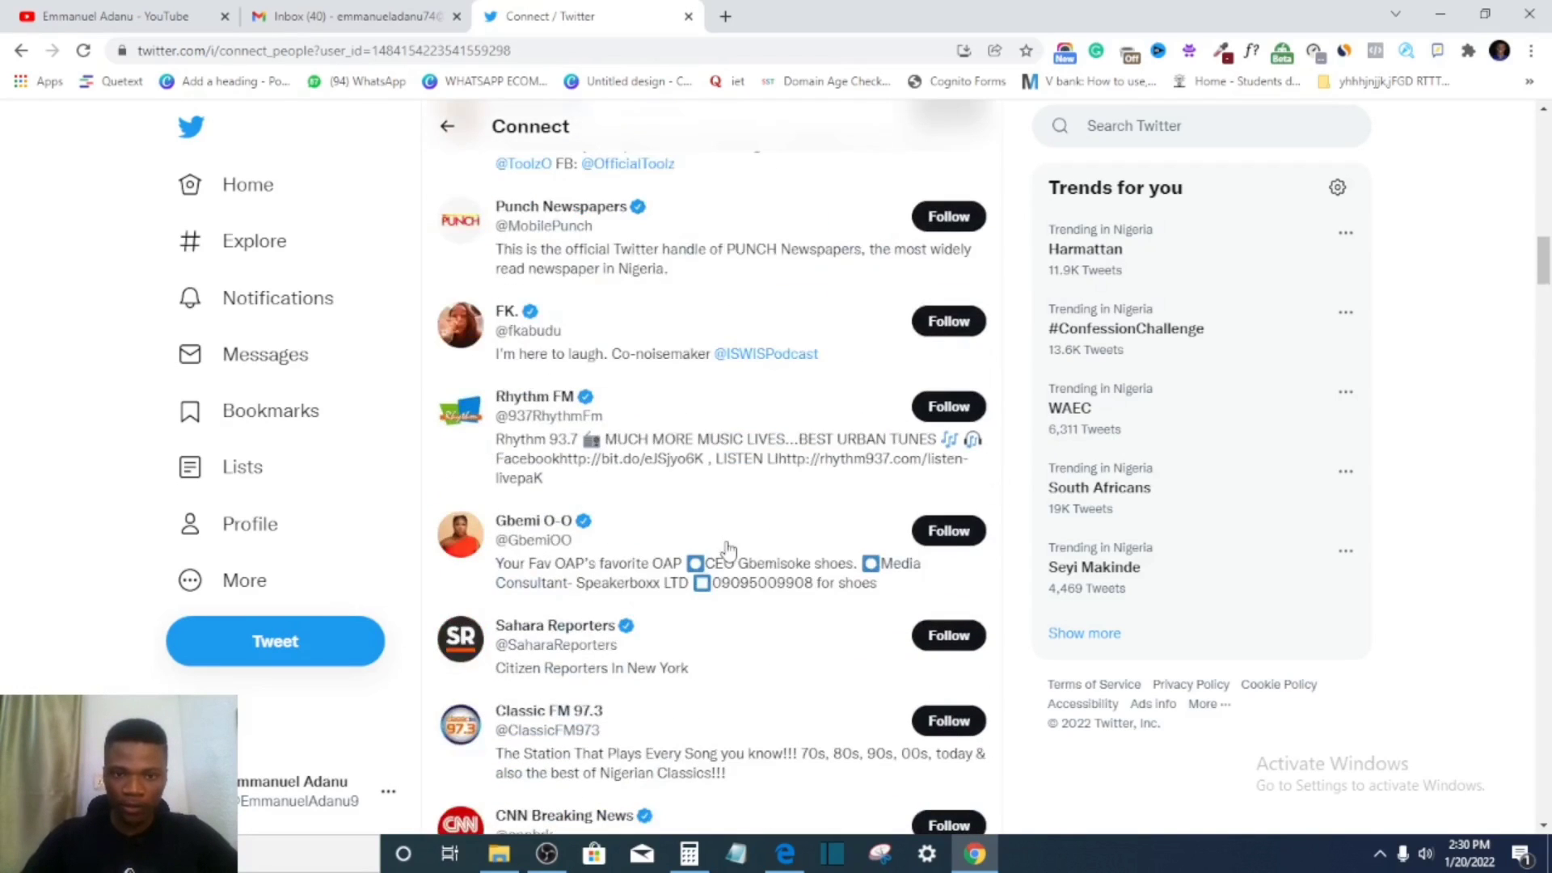
scroll(793, 336, "up", 12)
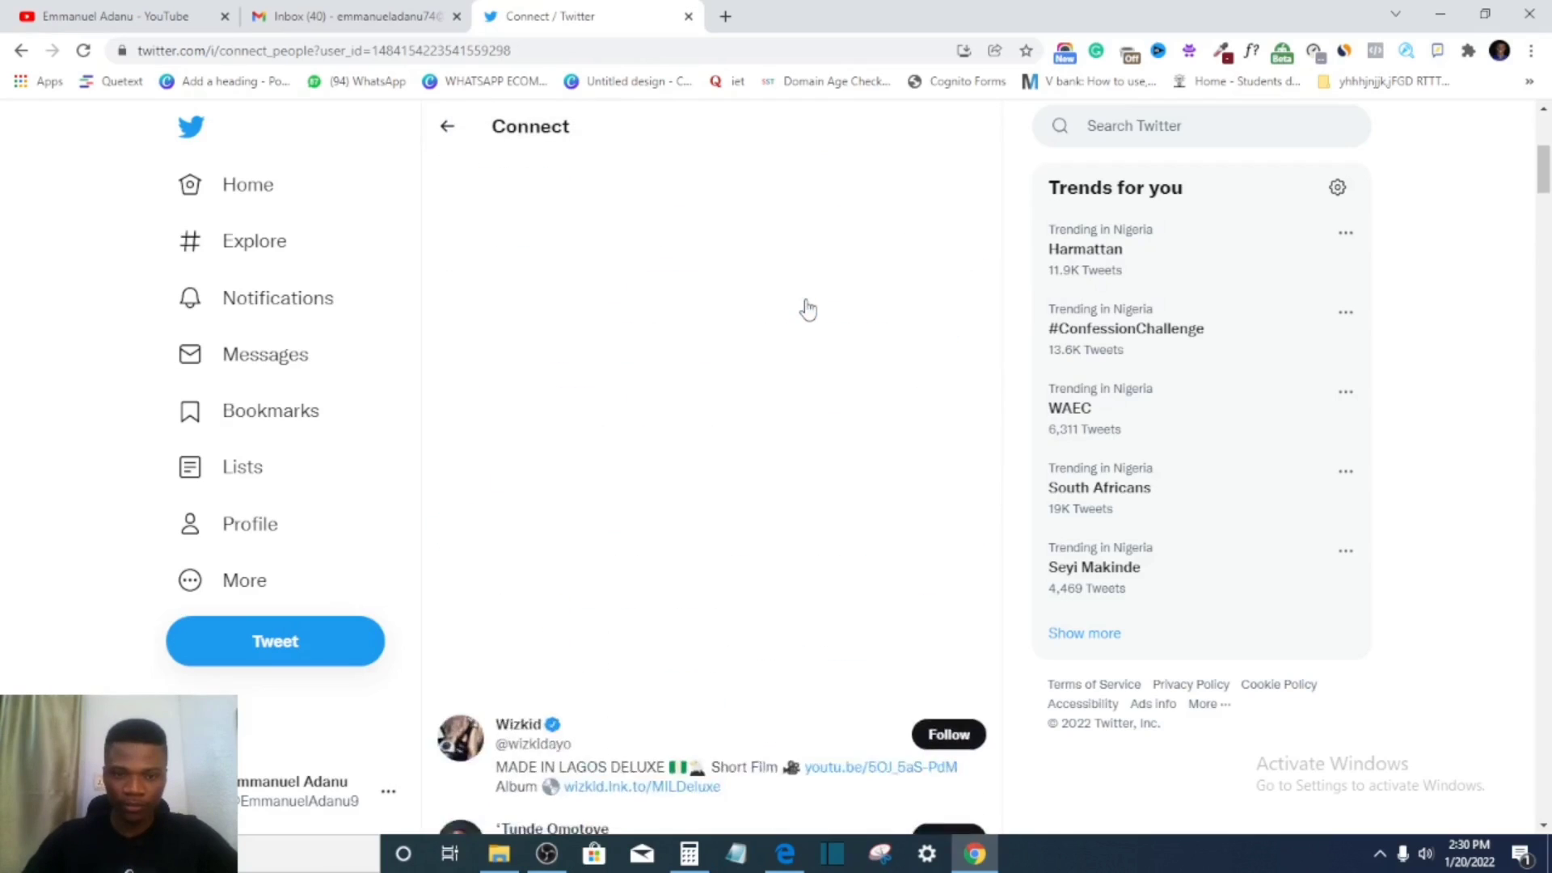
scroll(726, 413, "up", 1)
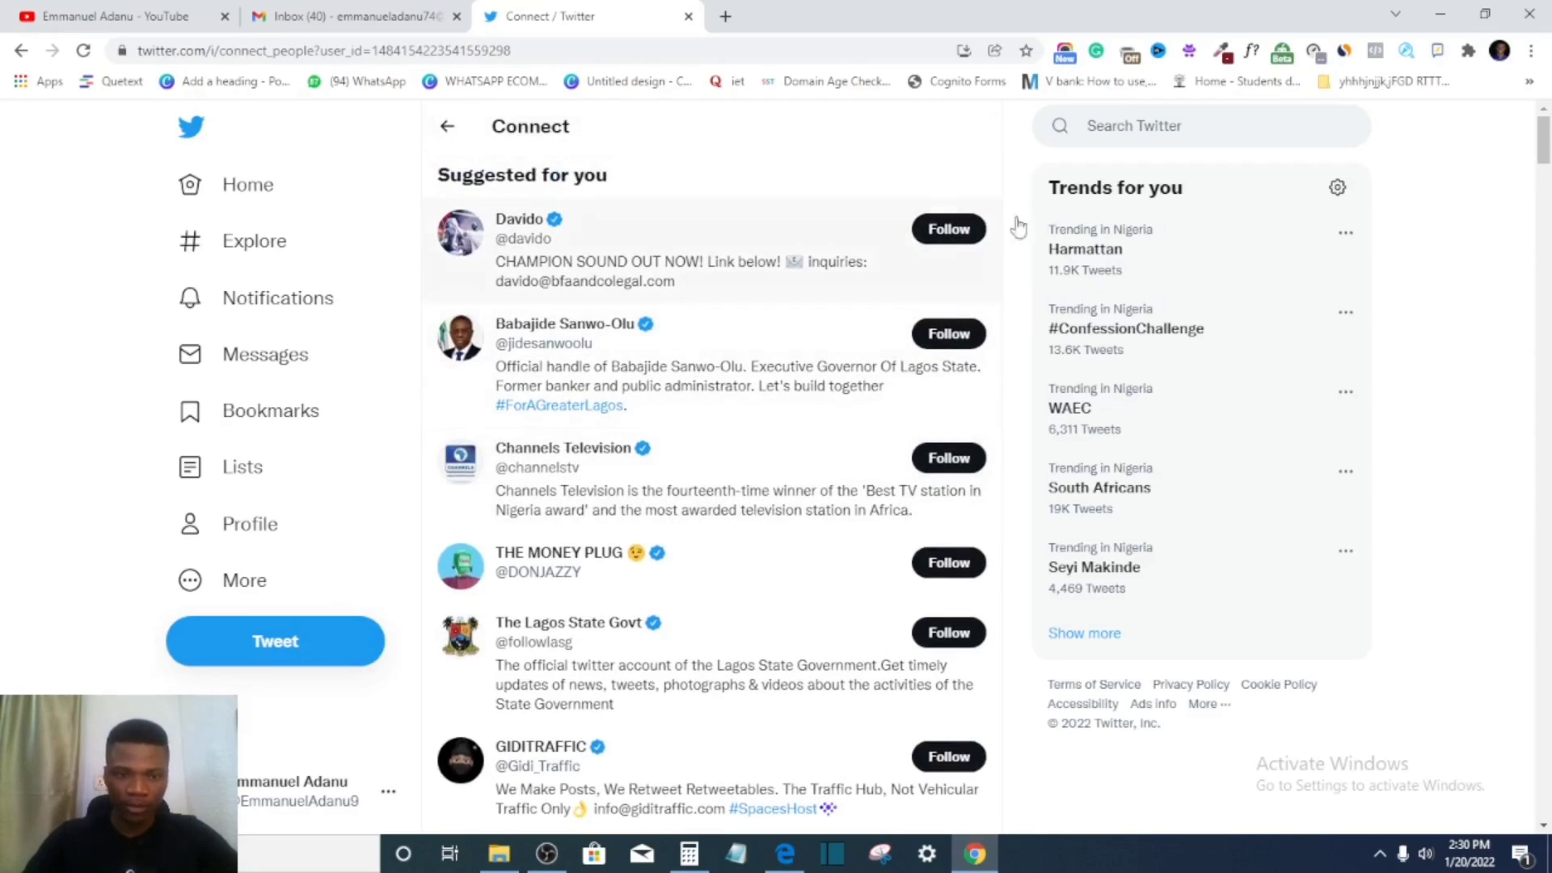
left_click(1215, 131)
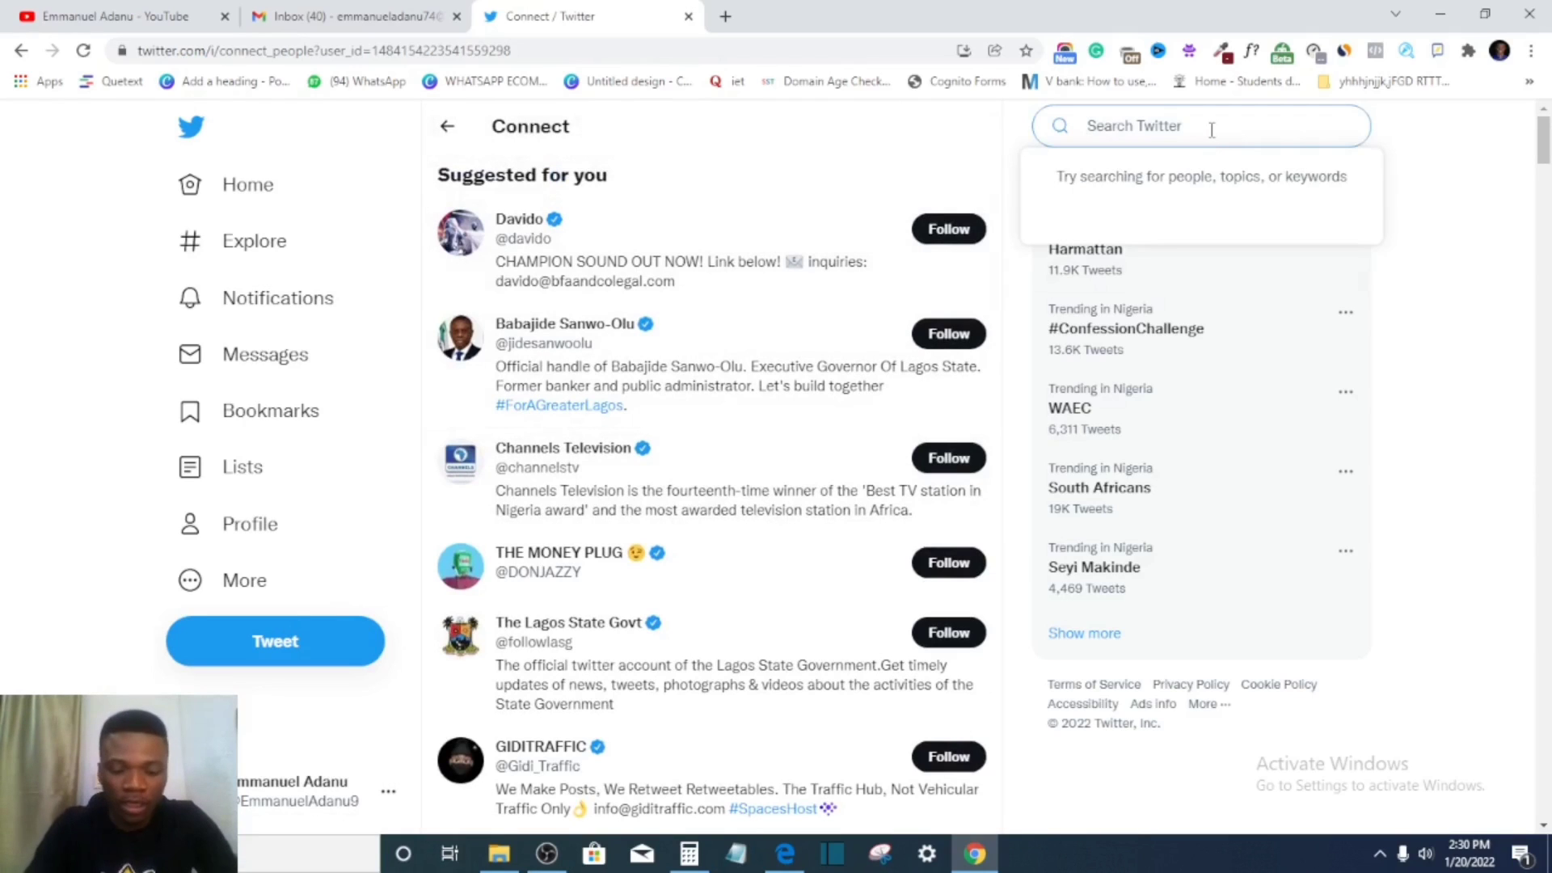
type("russel")
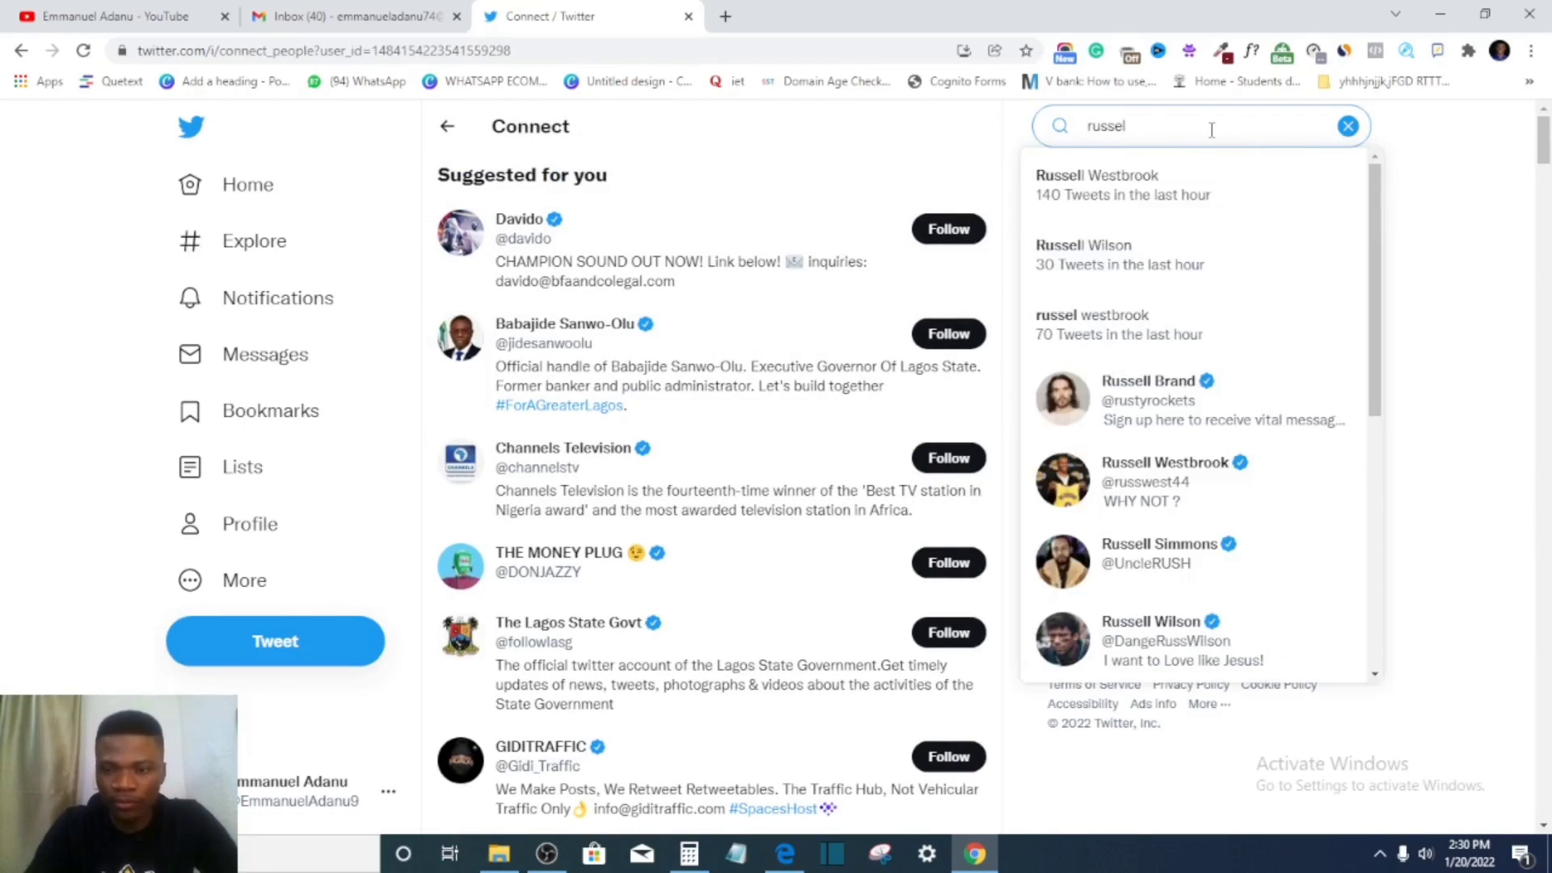
type(" brunson")
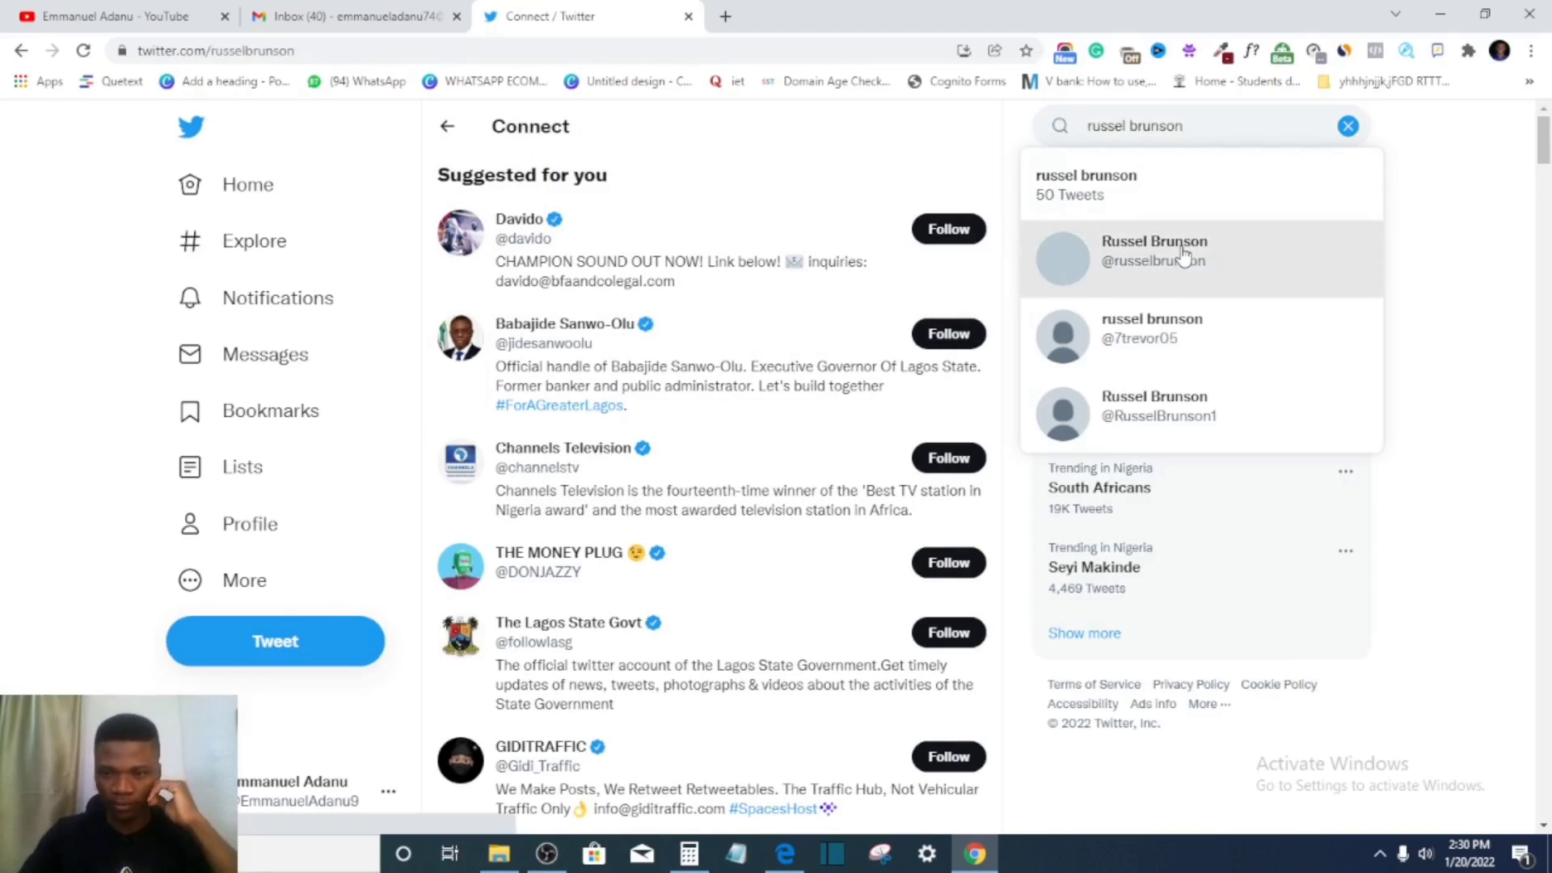
left_click(1181, 256)
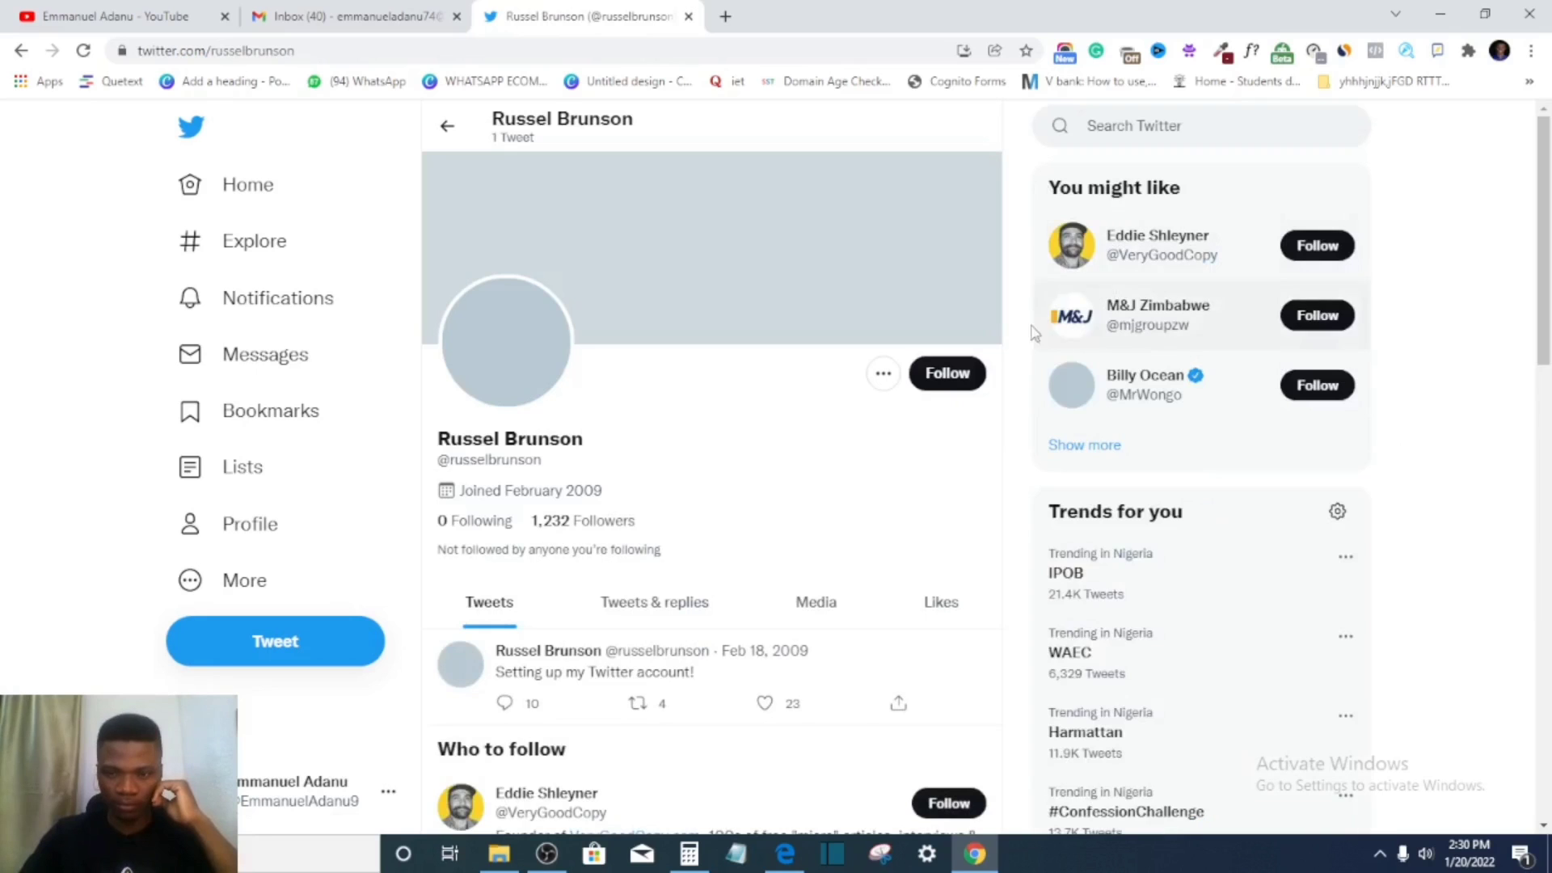
scroll(795, 441, "down", 2)
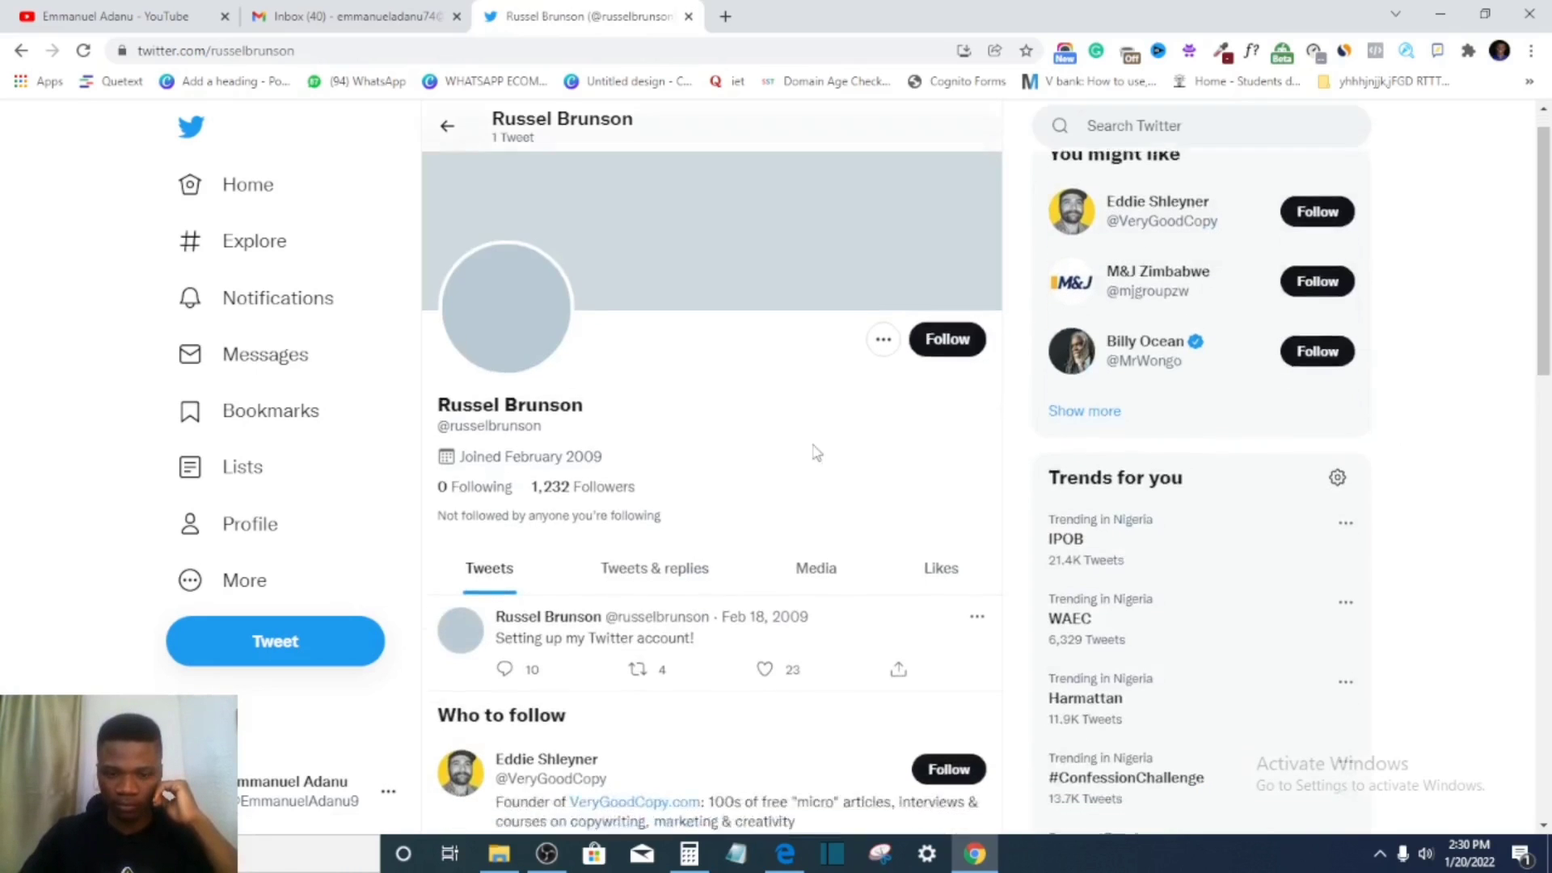
scroll(764, 440, "down", 3)
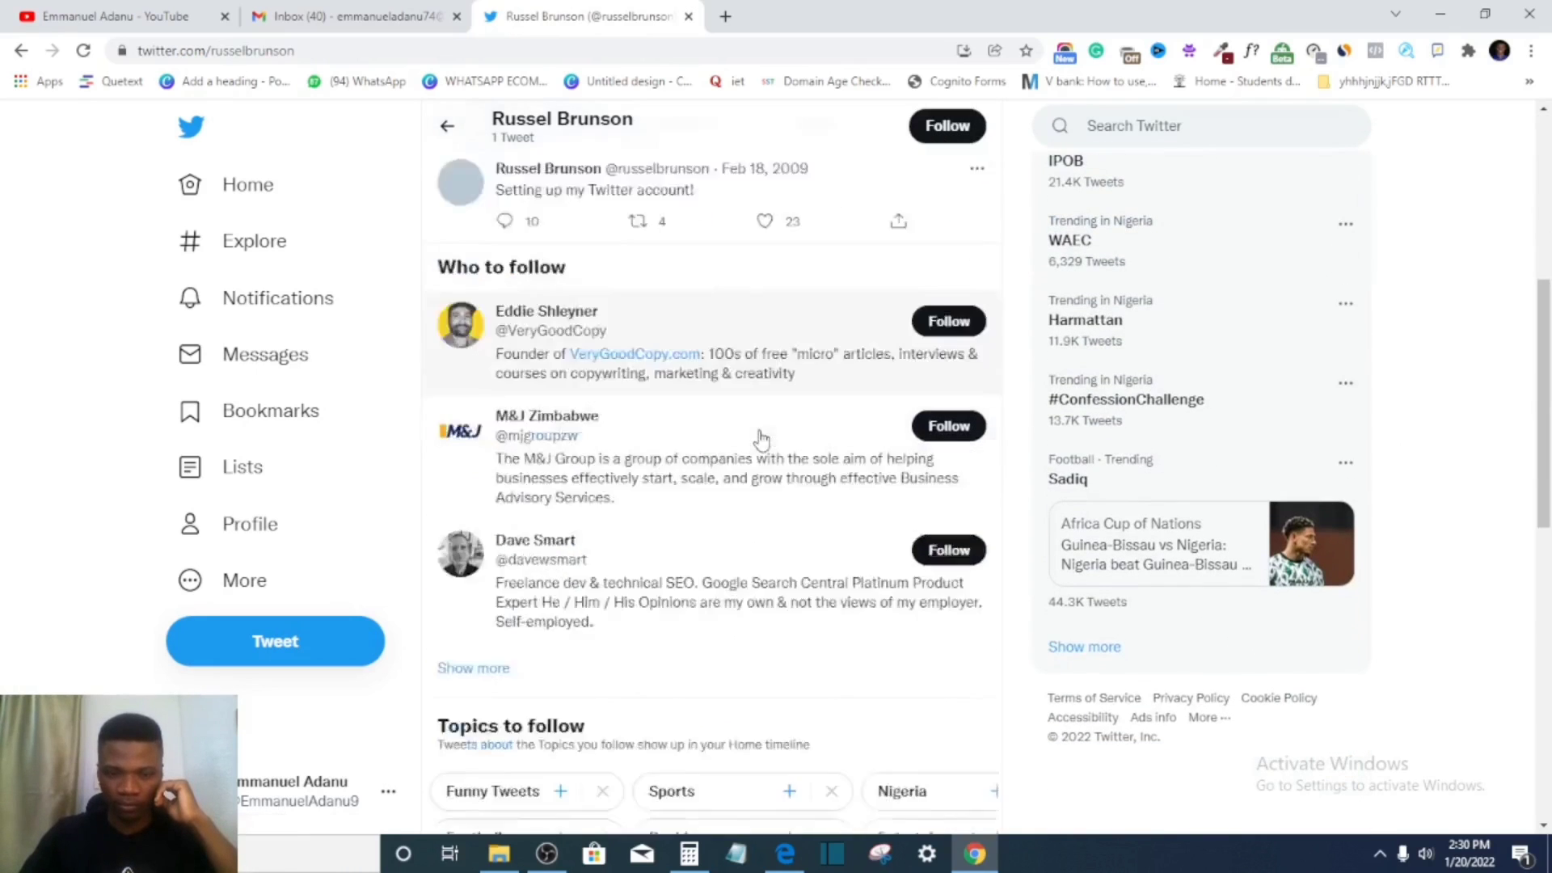
scroll(759, 439, "up", 3)
scroll(759, 439, "up", 2)
scroll(758, 439, "down", 8)
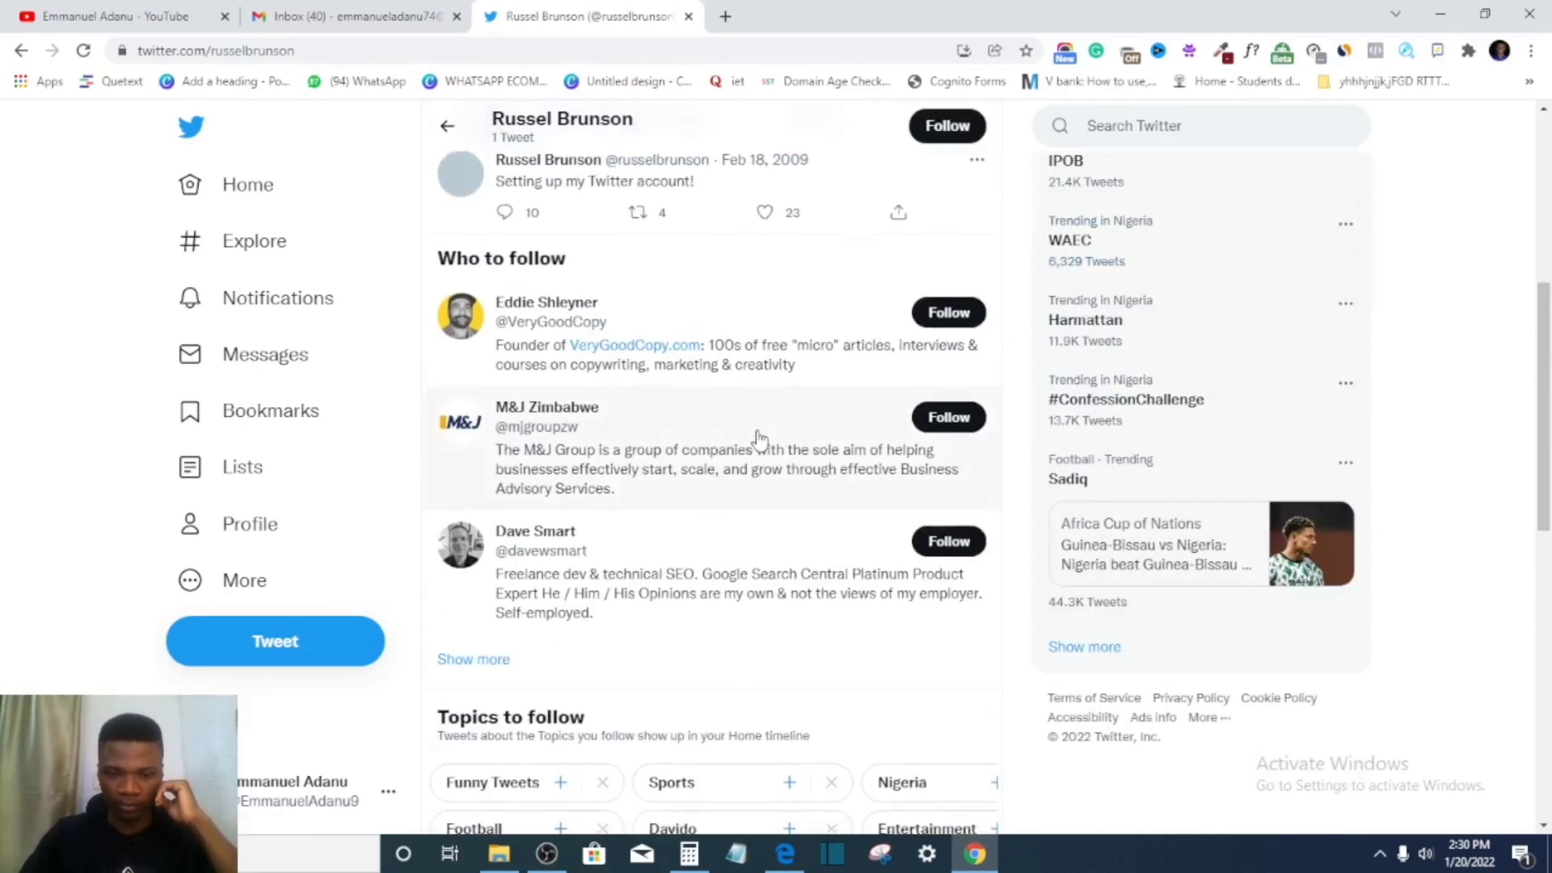
scroll(758, 439, "up", 10)
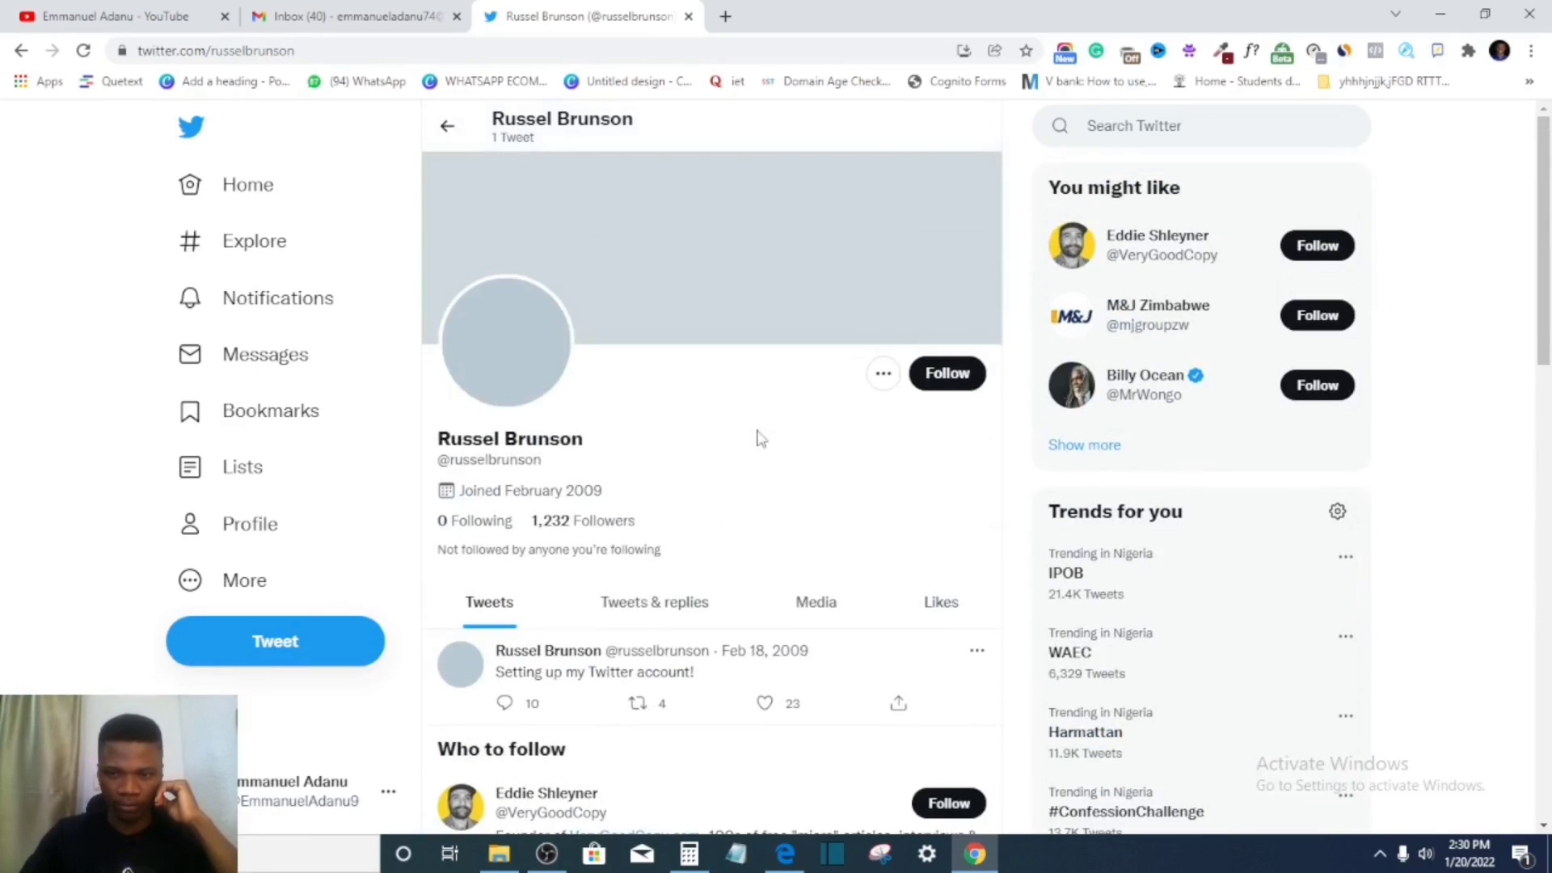
left_click(1135, 126)
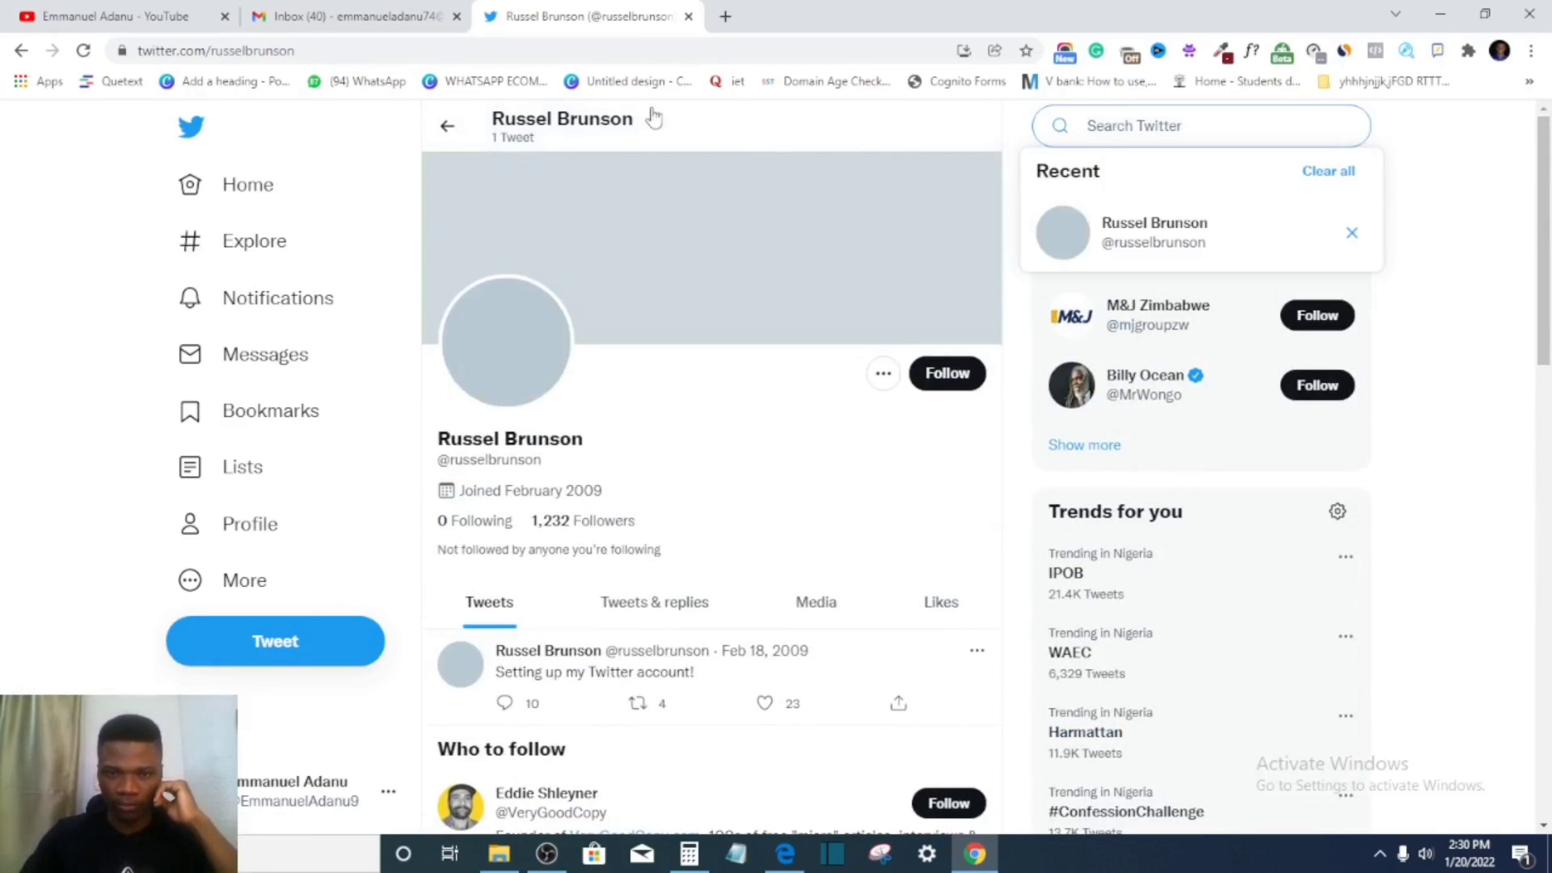
left_click(446, 132)
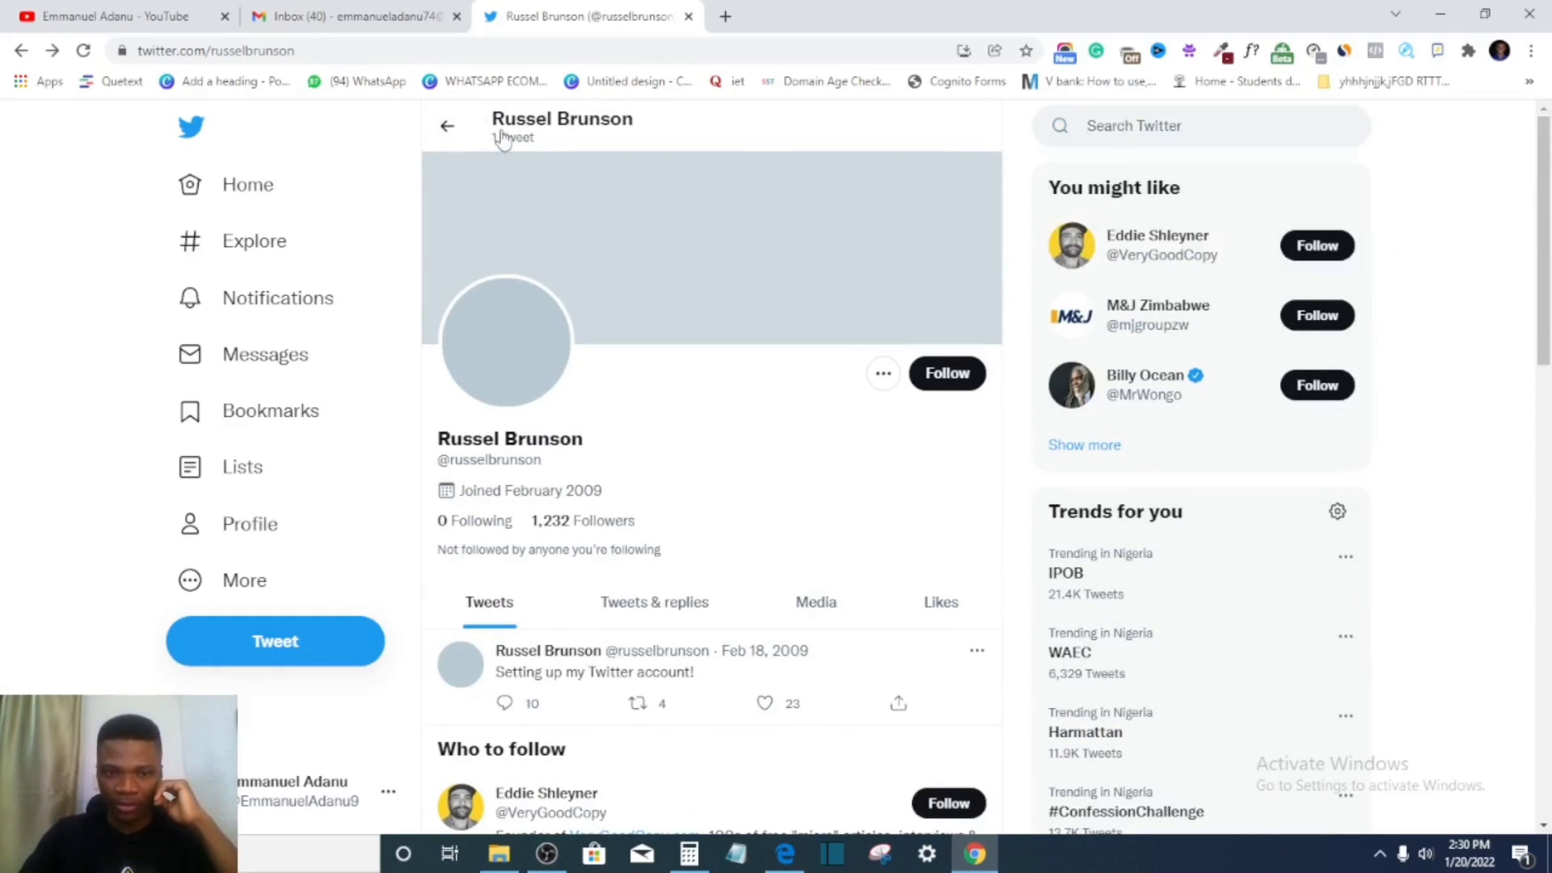
left_click(460, 132)
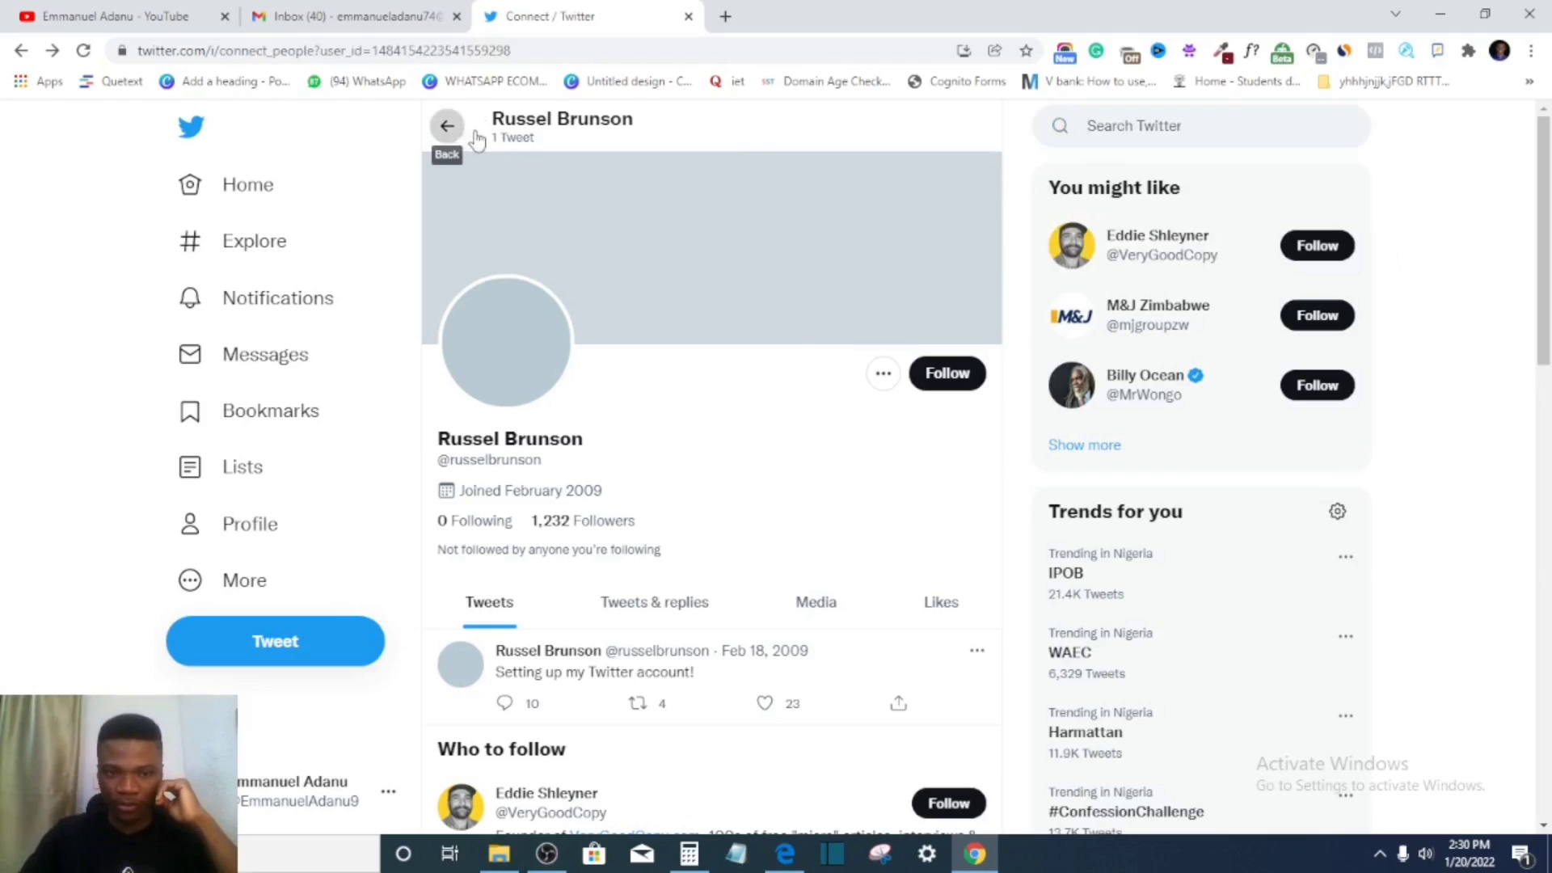
left_click(1146, 129)
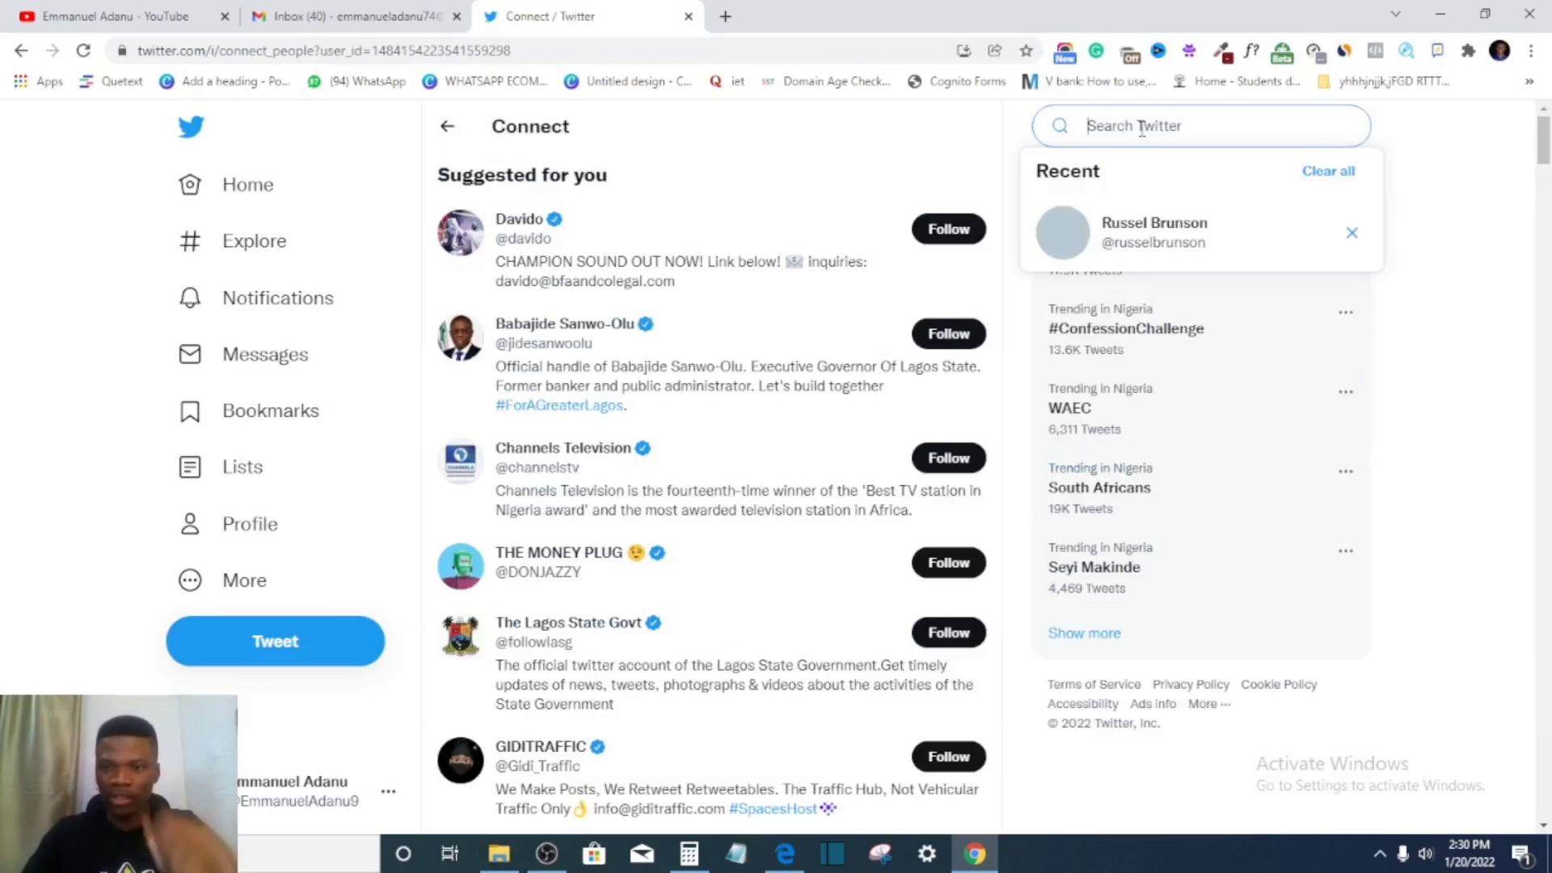
type("tony")
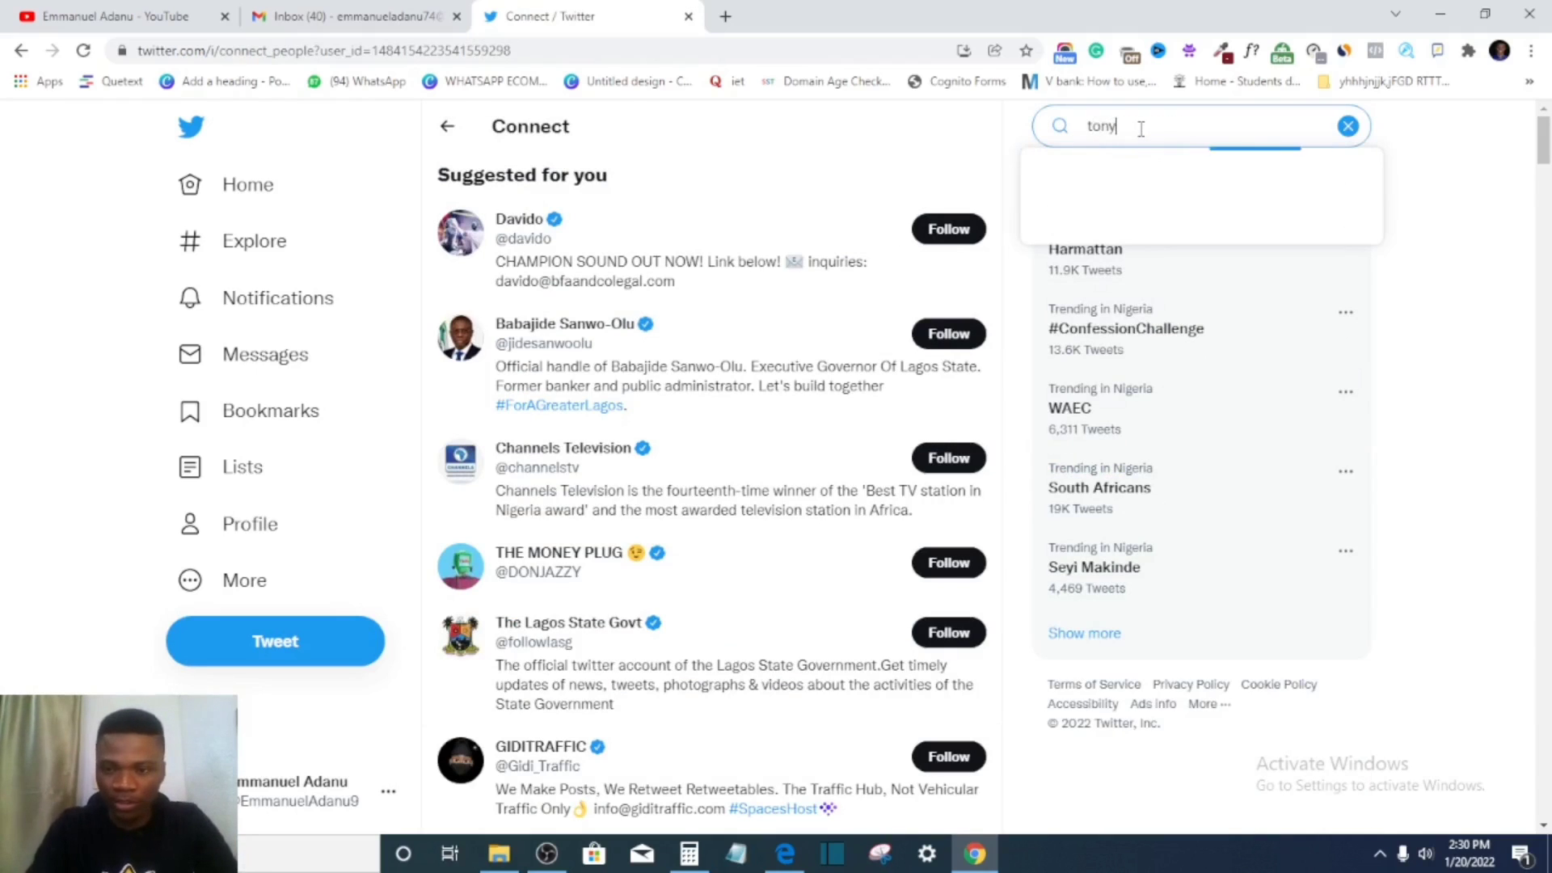
type(" ro")
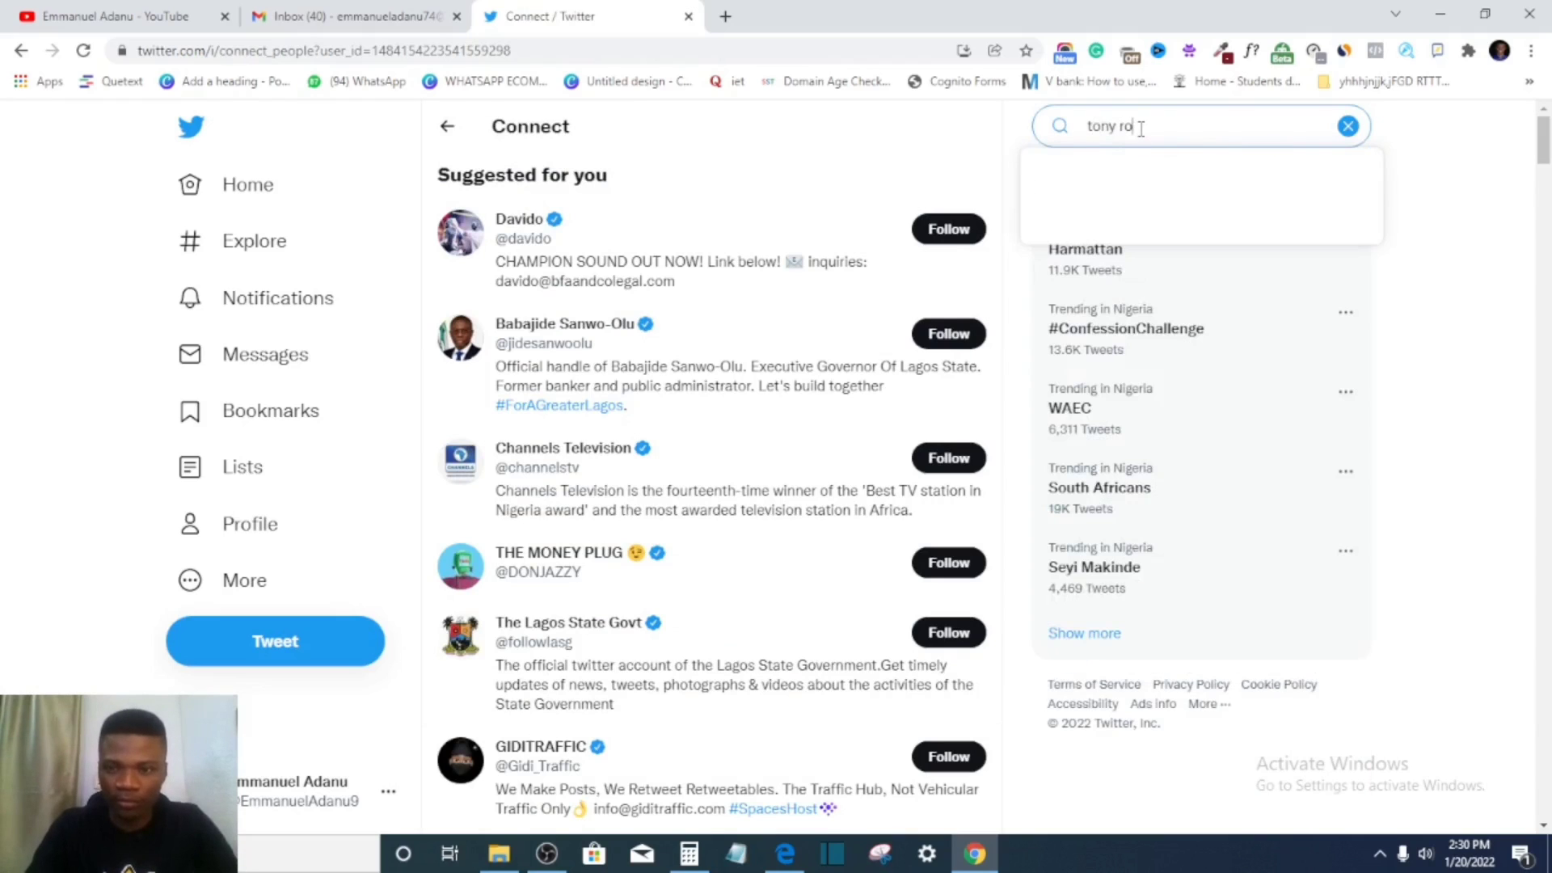
type("bbins")
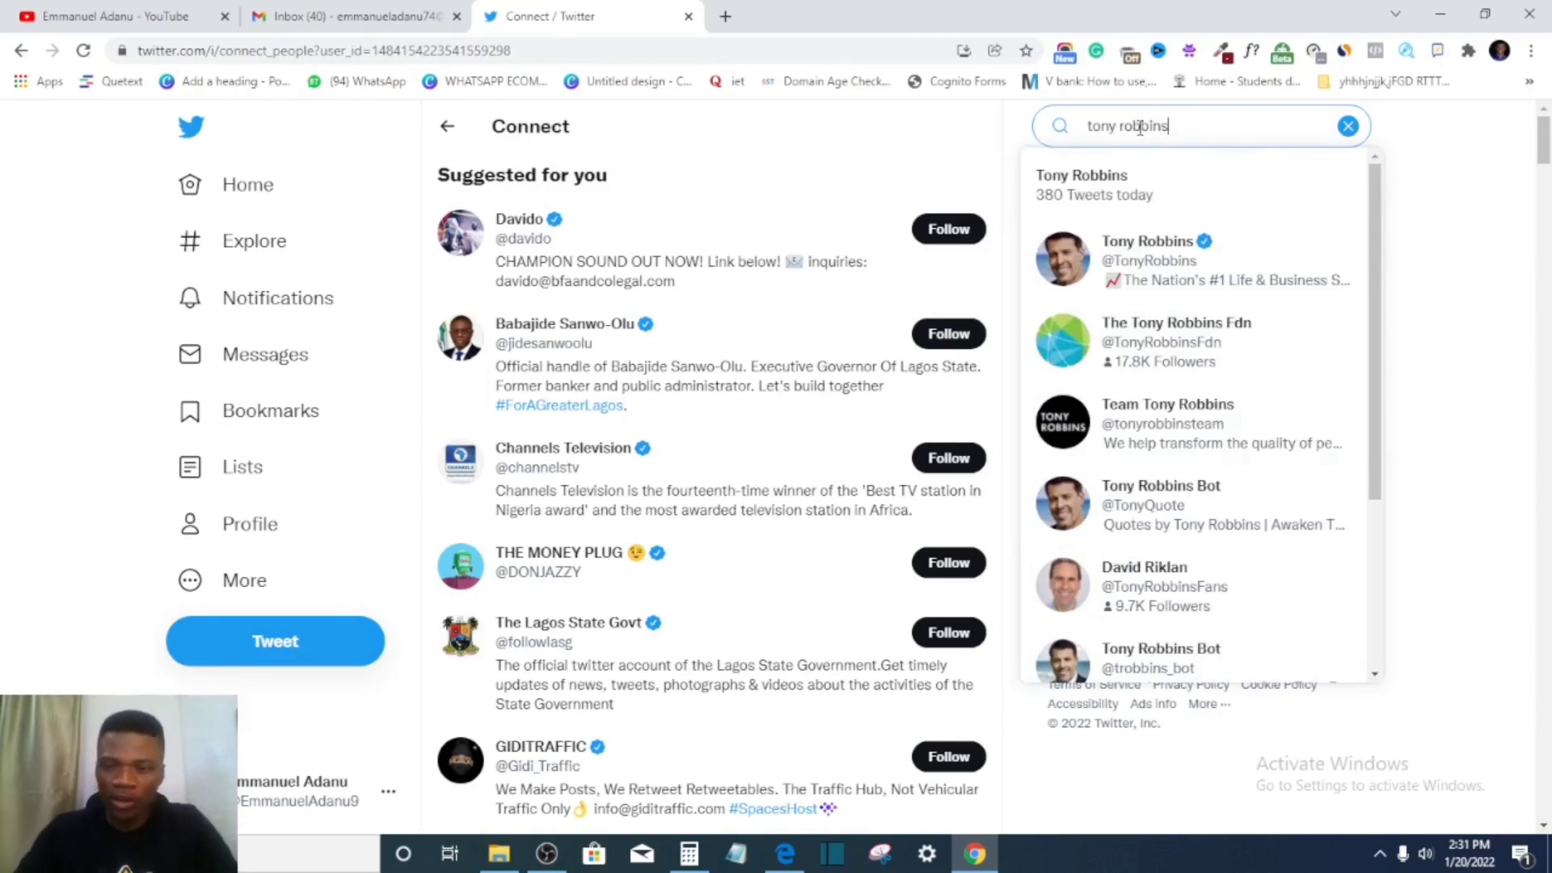
left_click(1151, 277)
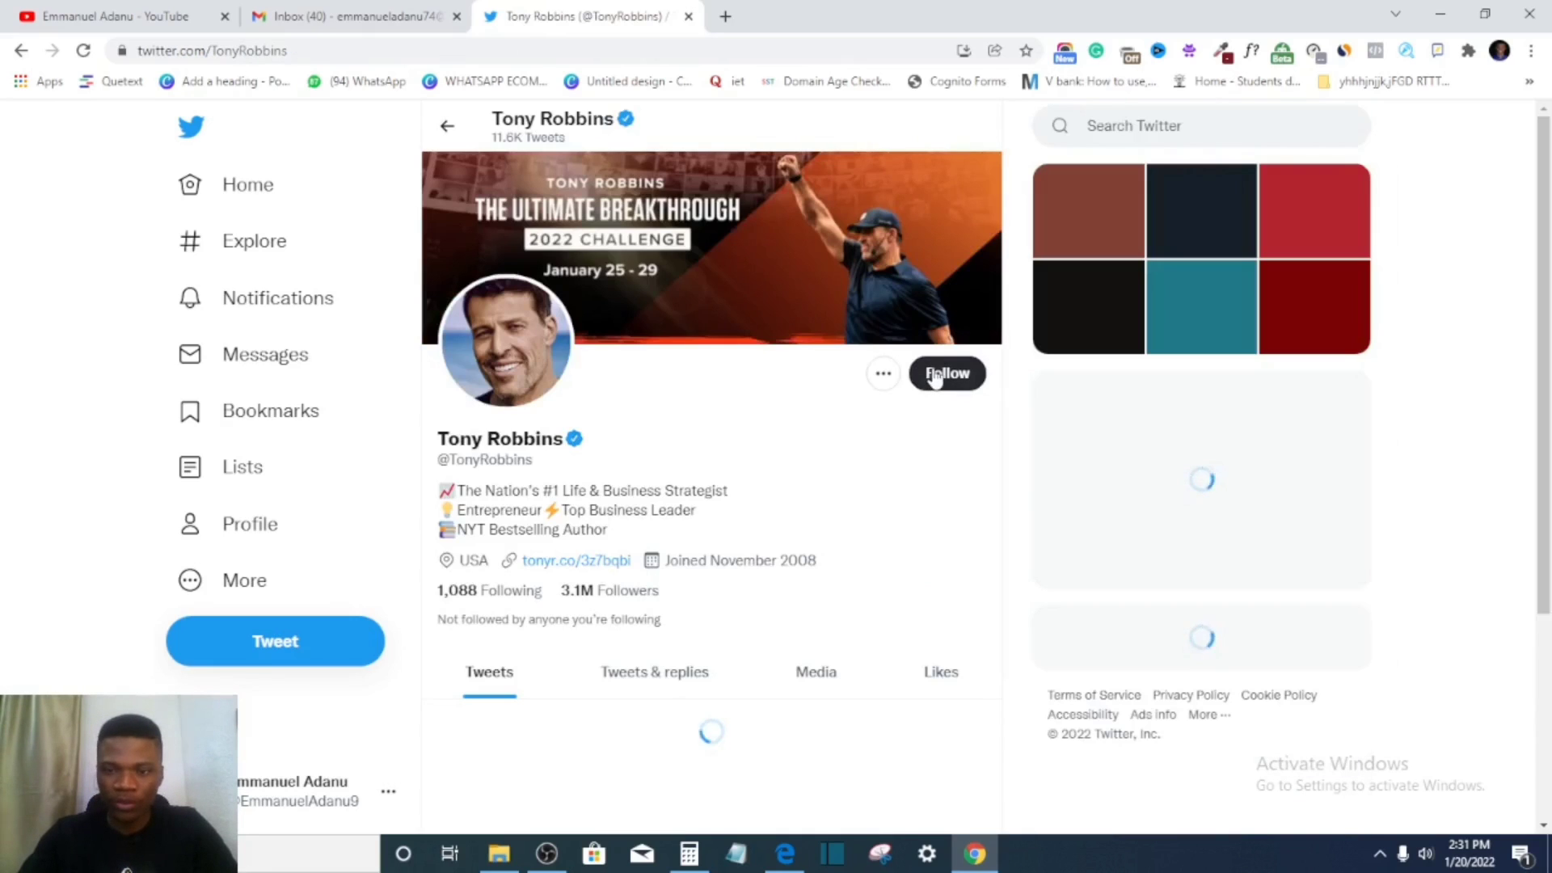
- Follow Tony Robbins and the suggested accounts therealkiyosaki, T. Harv Eker and Zig Ziglar
left_click(934, 376)
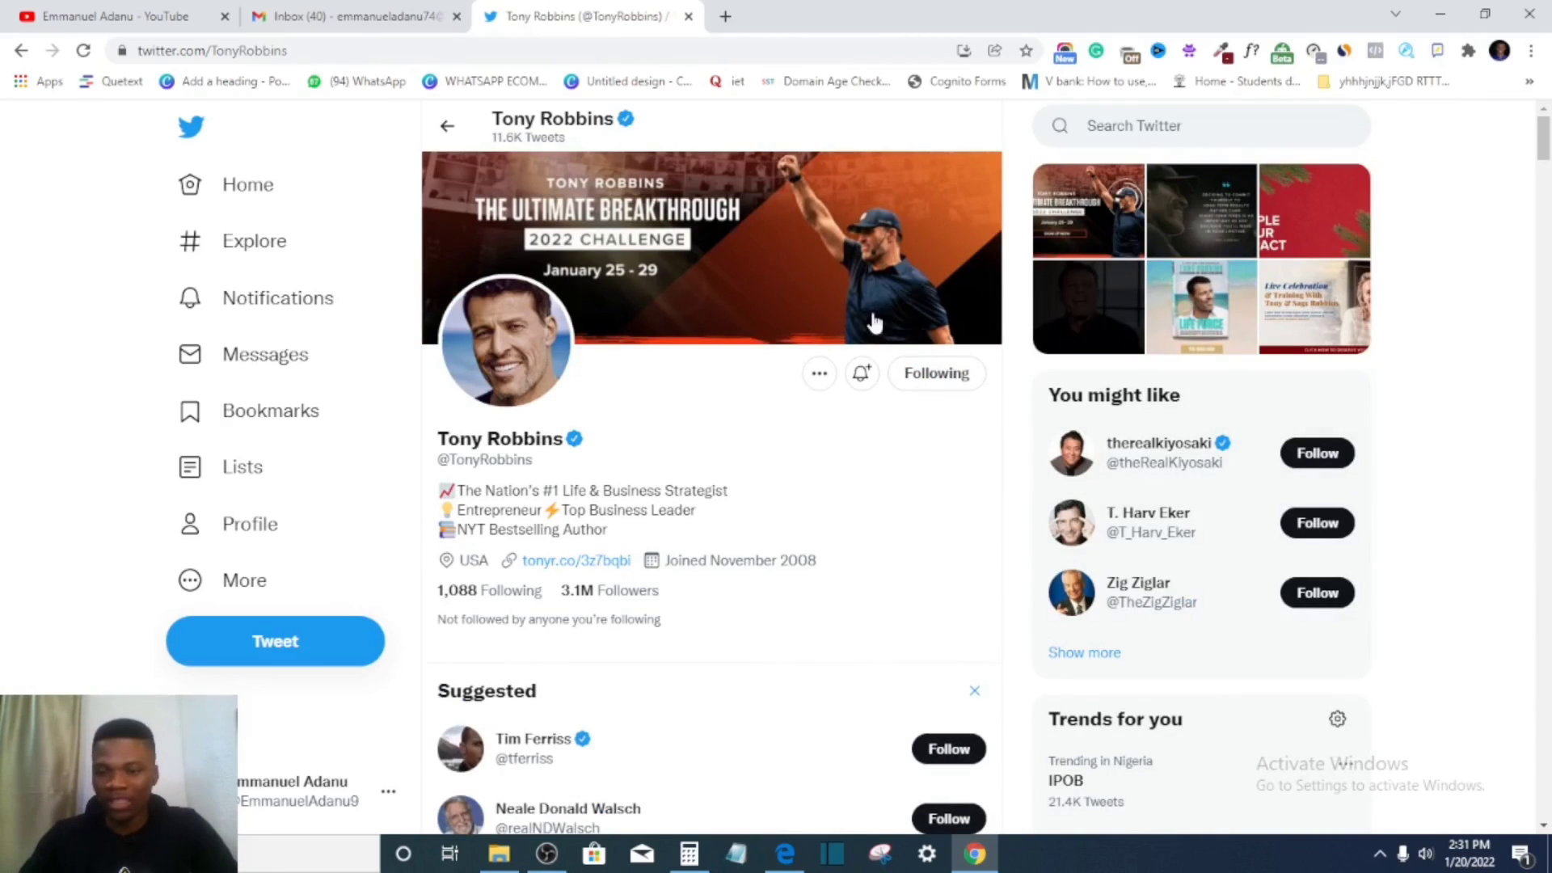
left_click(1320, 454)
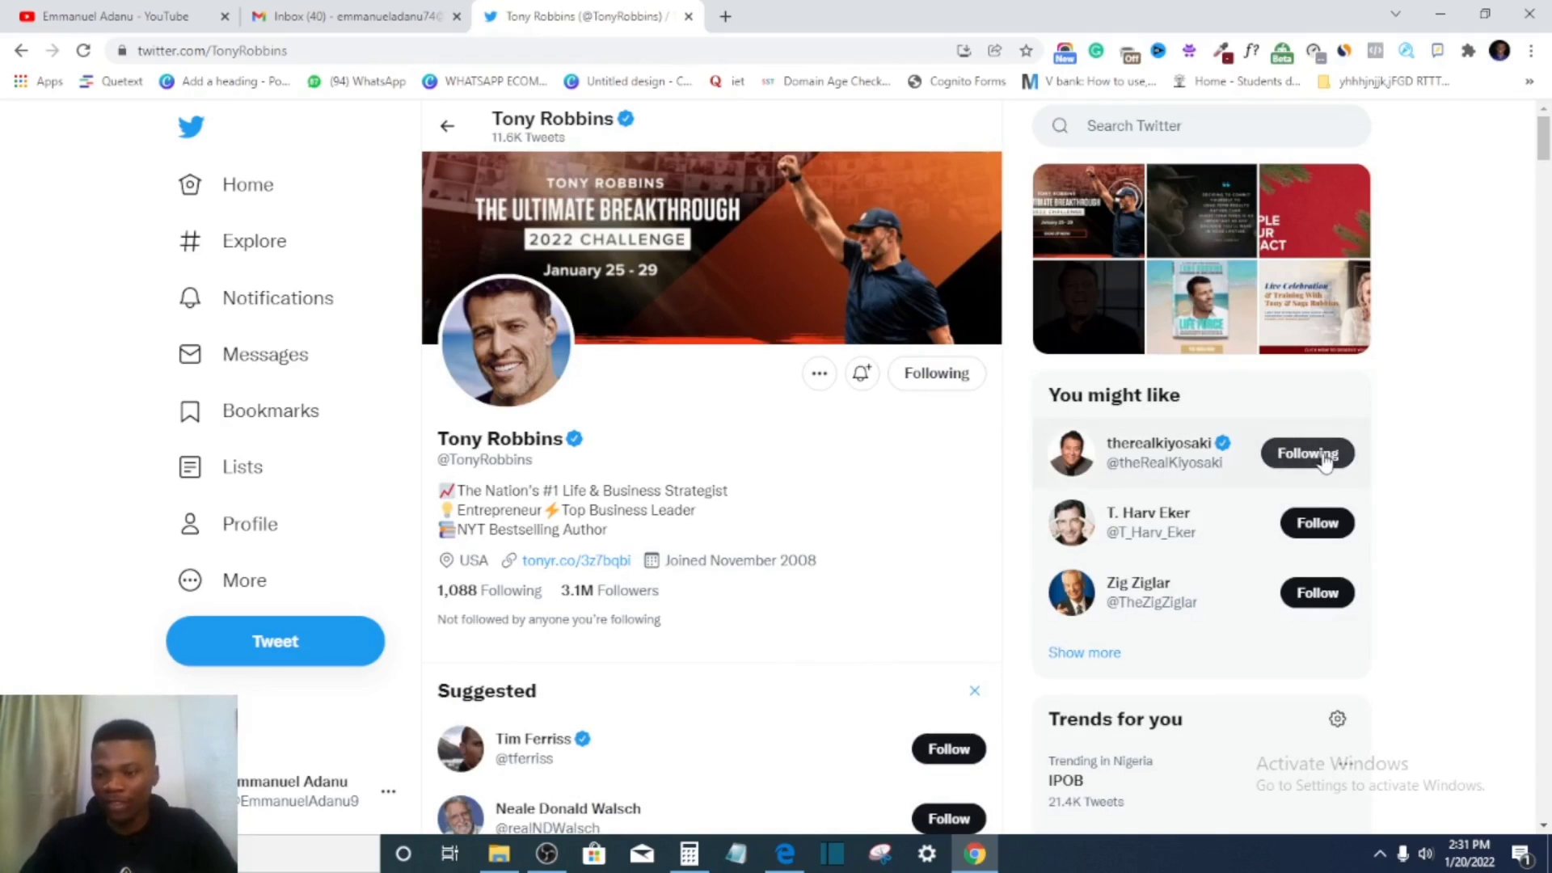
left_click(1316, 526)
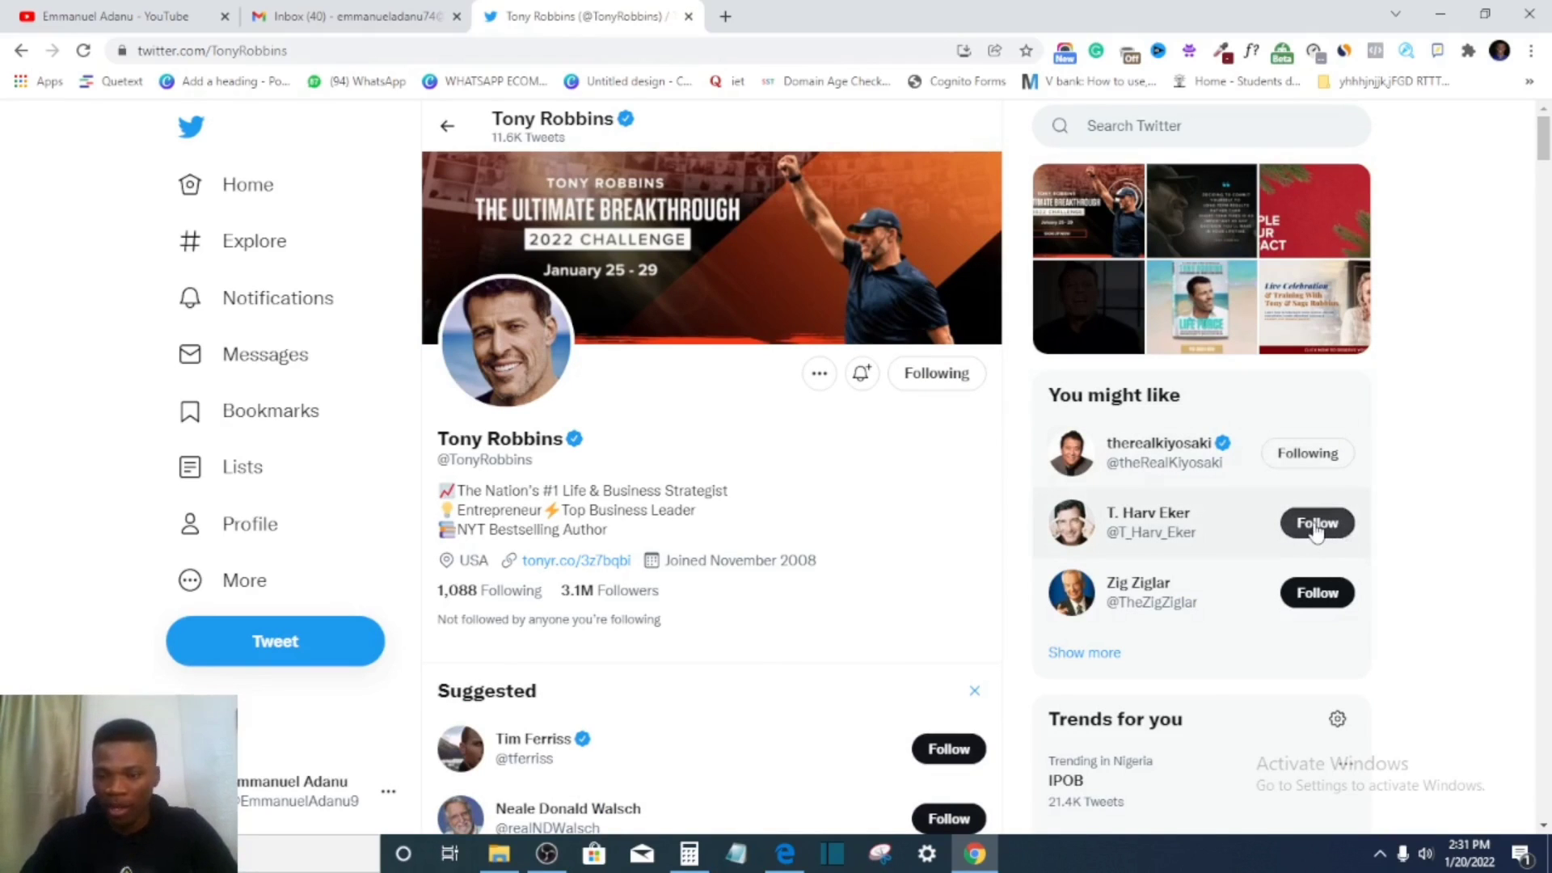
left_click(1318, 592)
- Expand the list of suggested accounts and follow The New York Times and BBC News (World)
left_click(1093, 657)
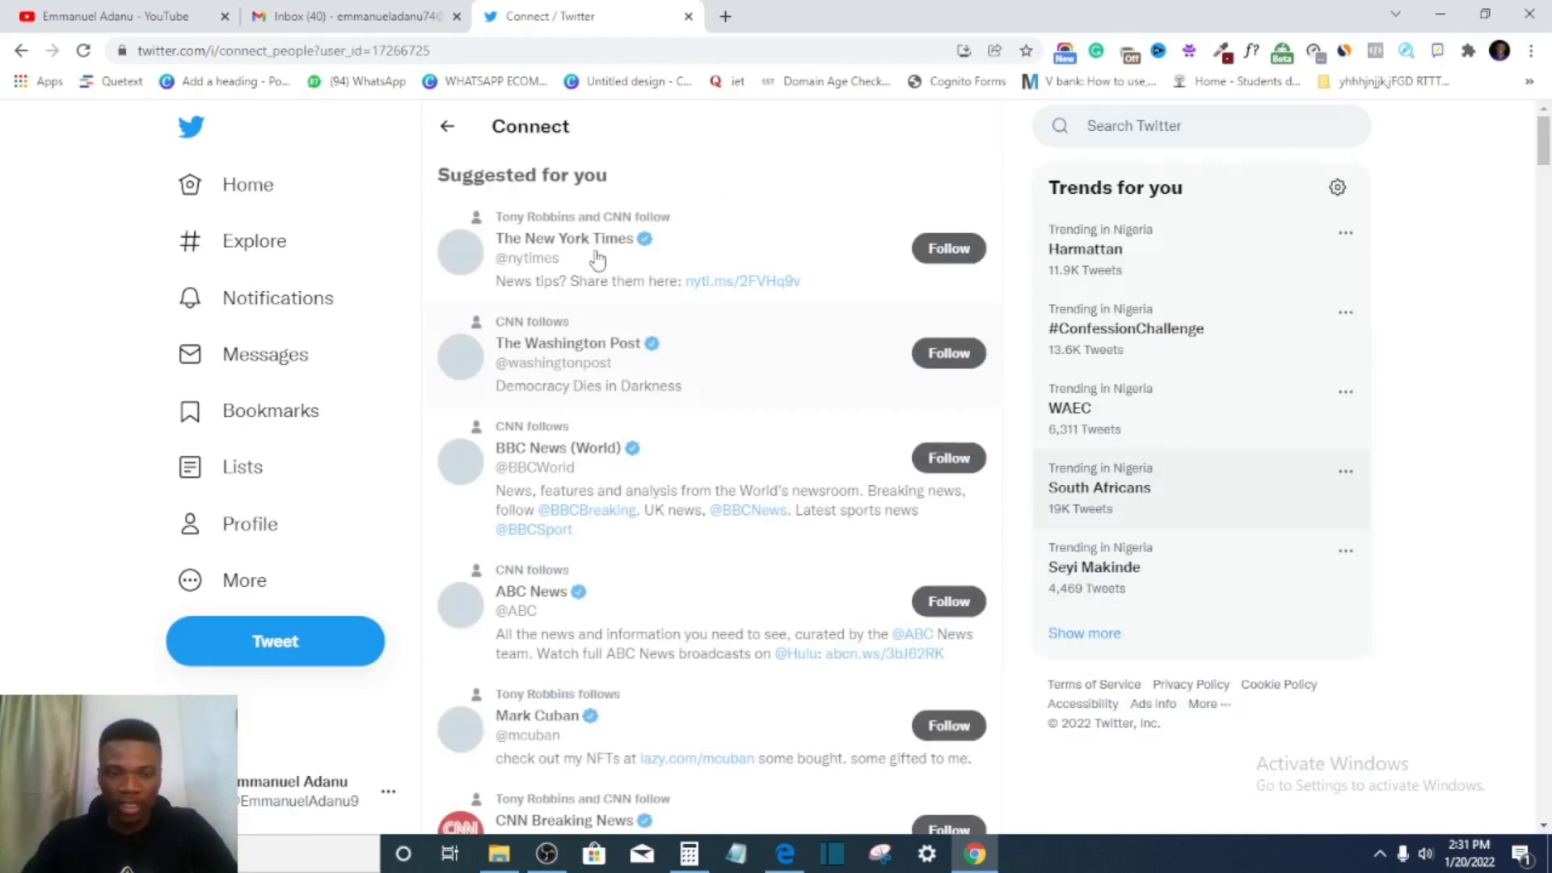
scroll(705, 372, "down", 1)
scroll(683, 392, "up", 1)
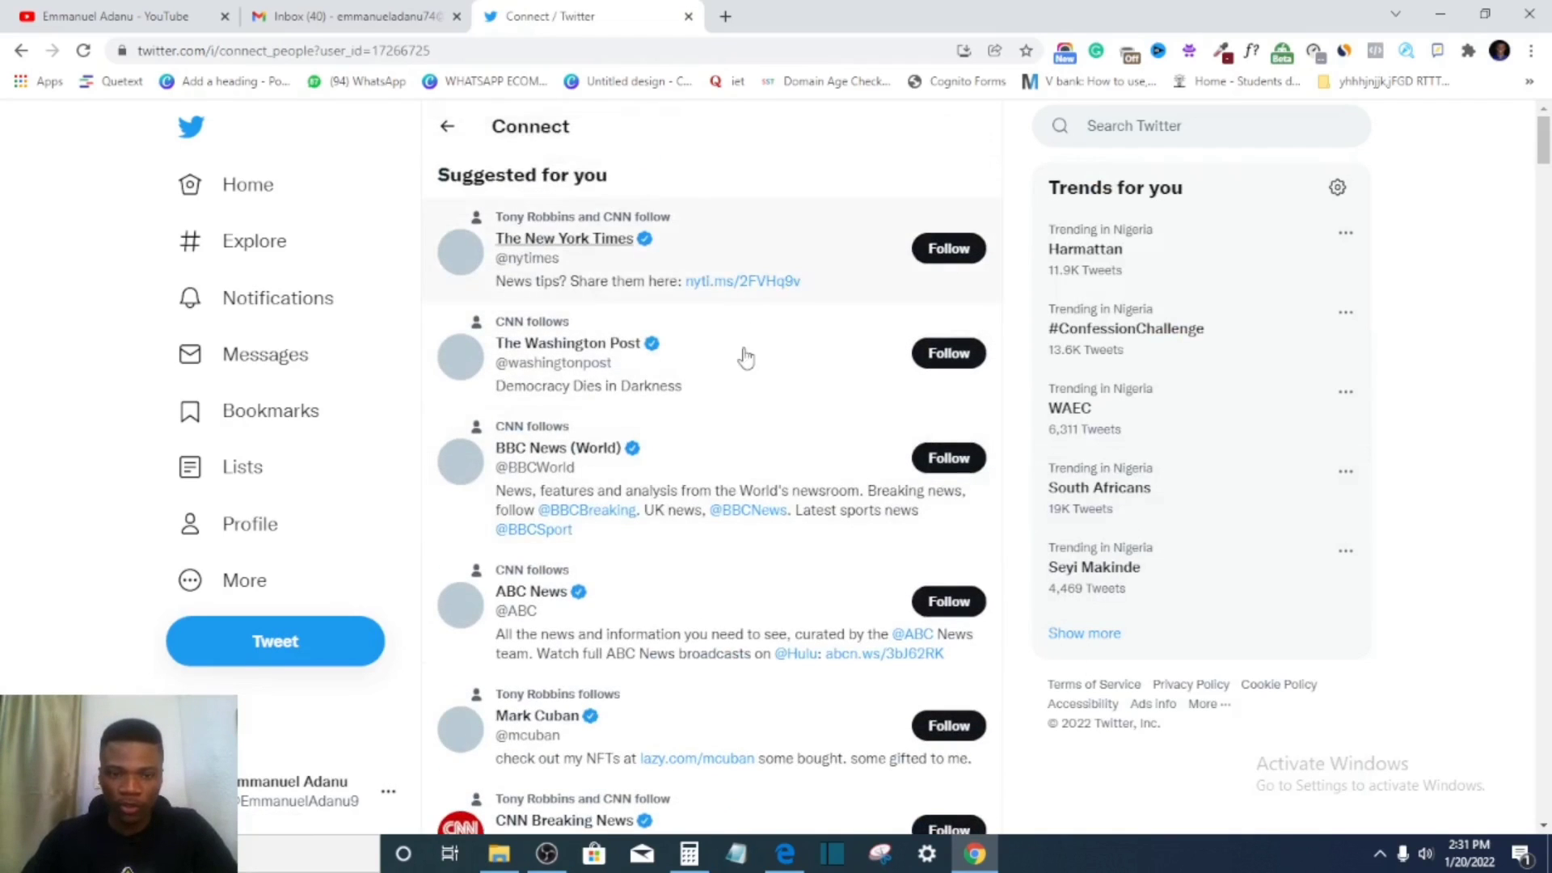
scroll(727, 418, "down", 5)
scroll(722, 434, "up", 5)
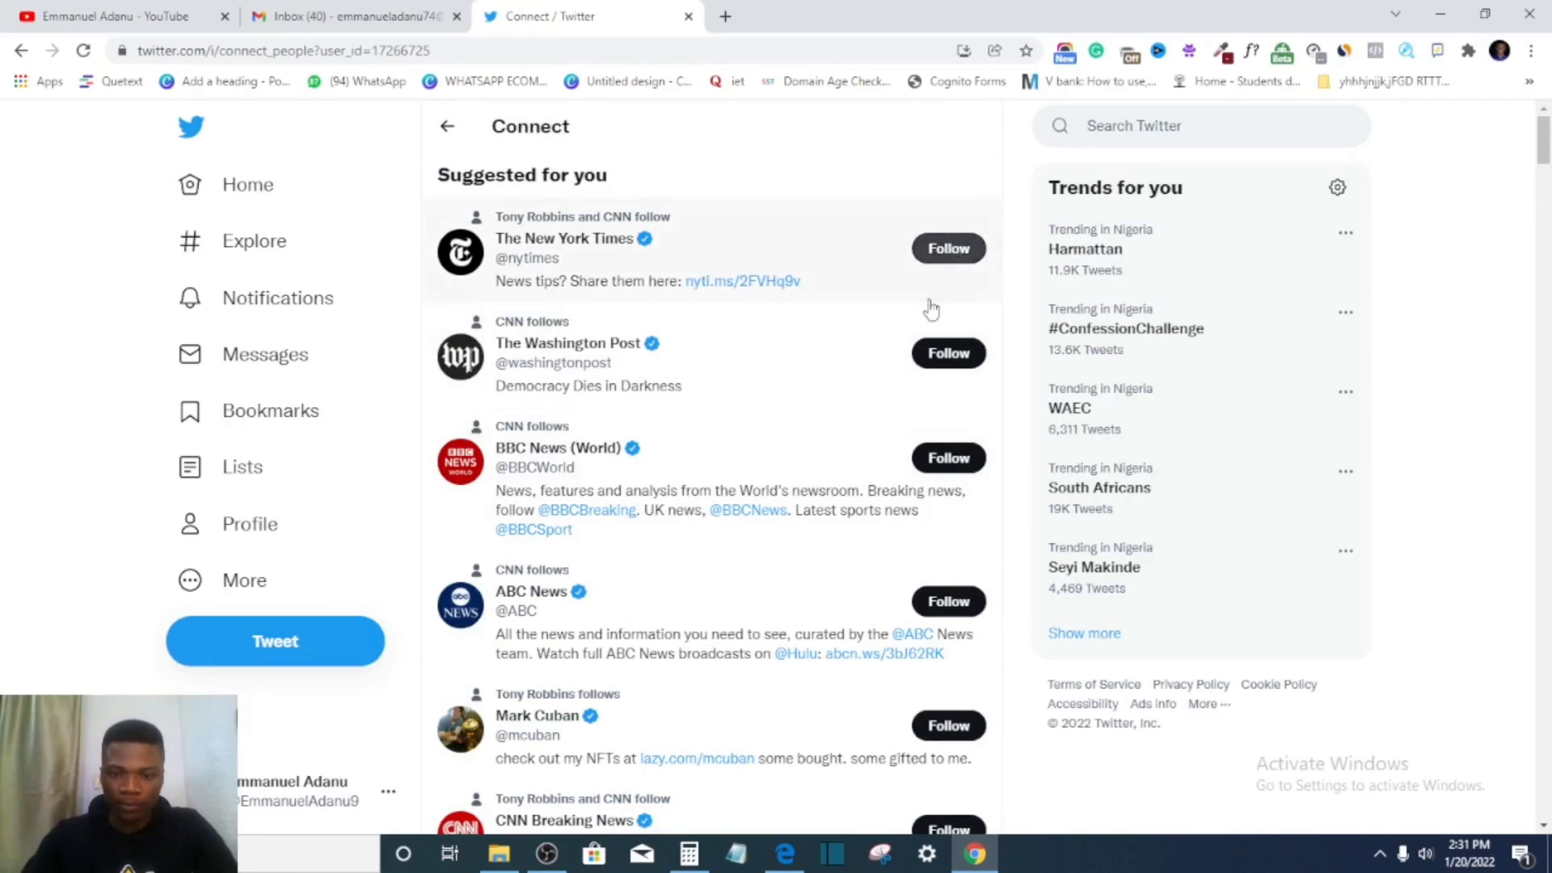
left_click(949, 249)
scroll(804, 412, "down", 2)
left_click(957, 263)
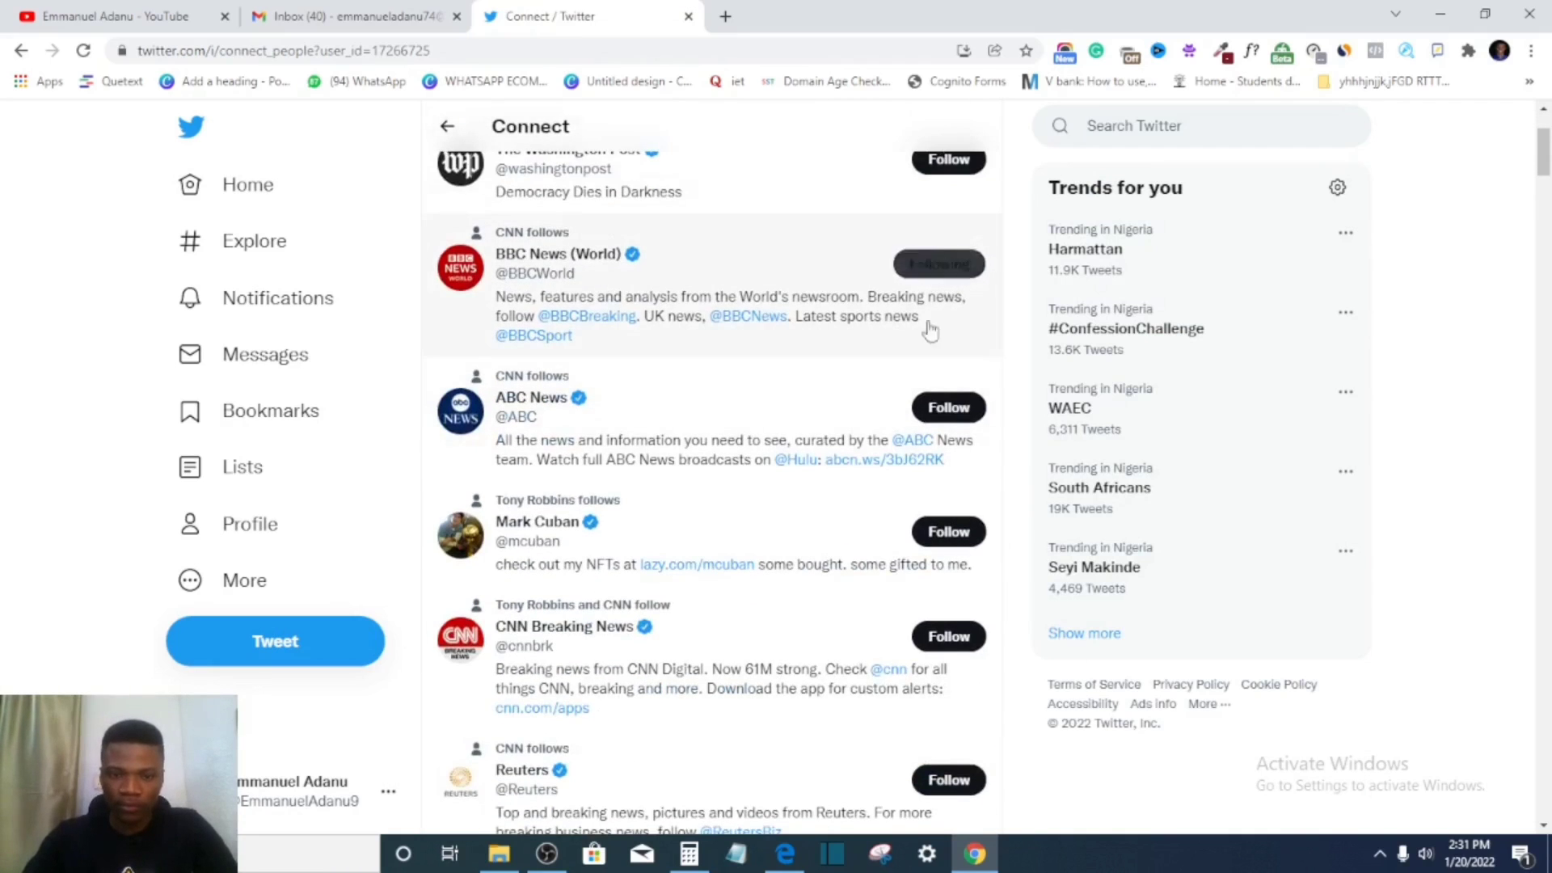
- Follow Oprah Winfrey and Brian Tracy from further down the suggested accounts
scroll(752, 475, "down", 6)
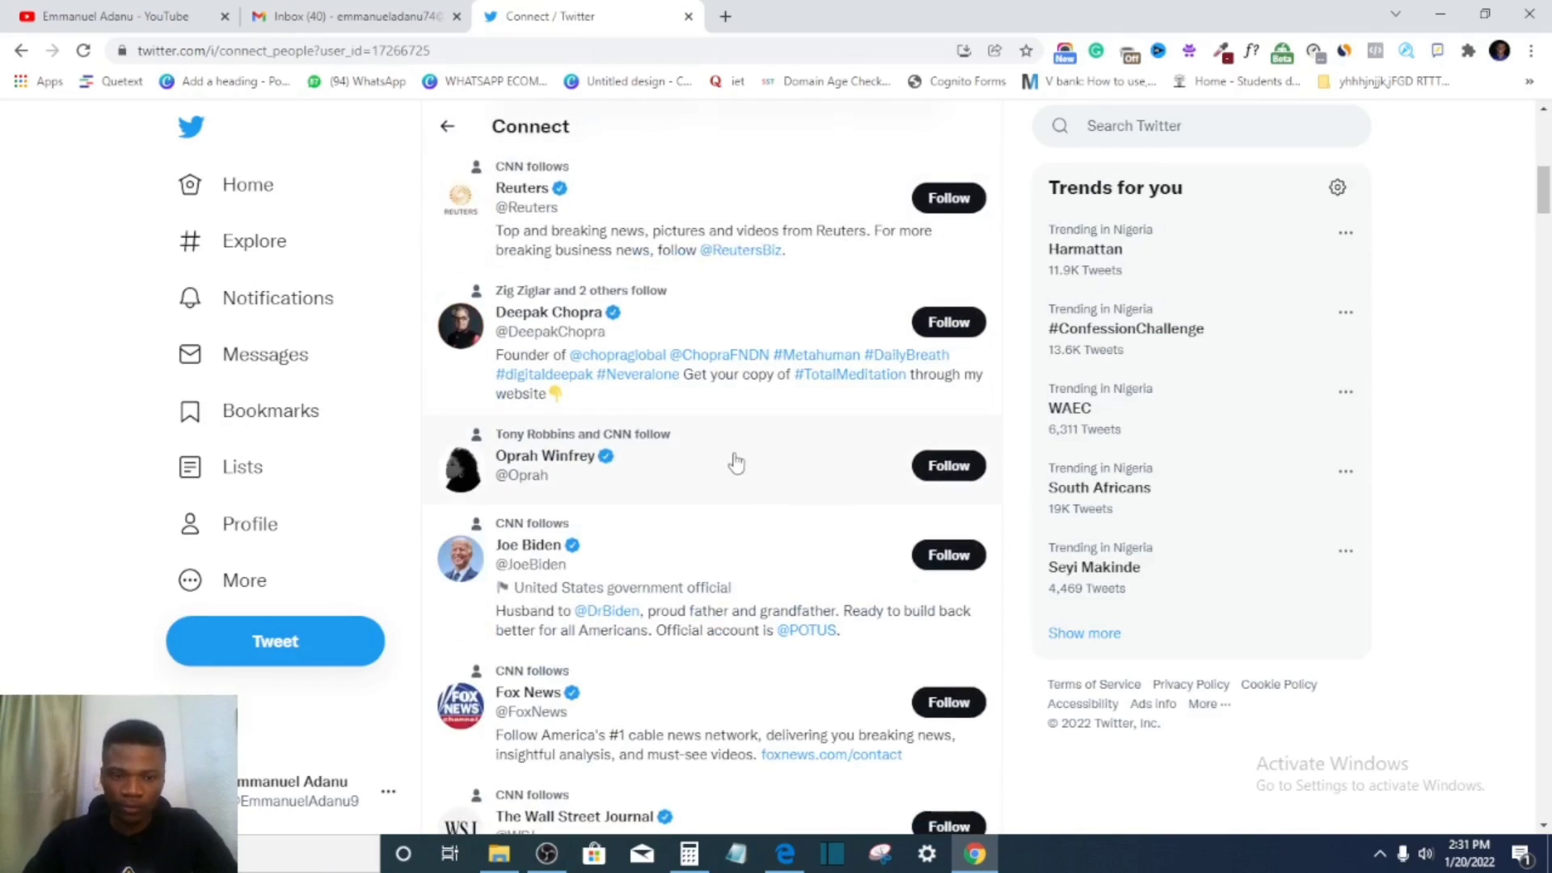
scroll(671, 440, "down", 1)
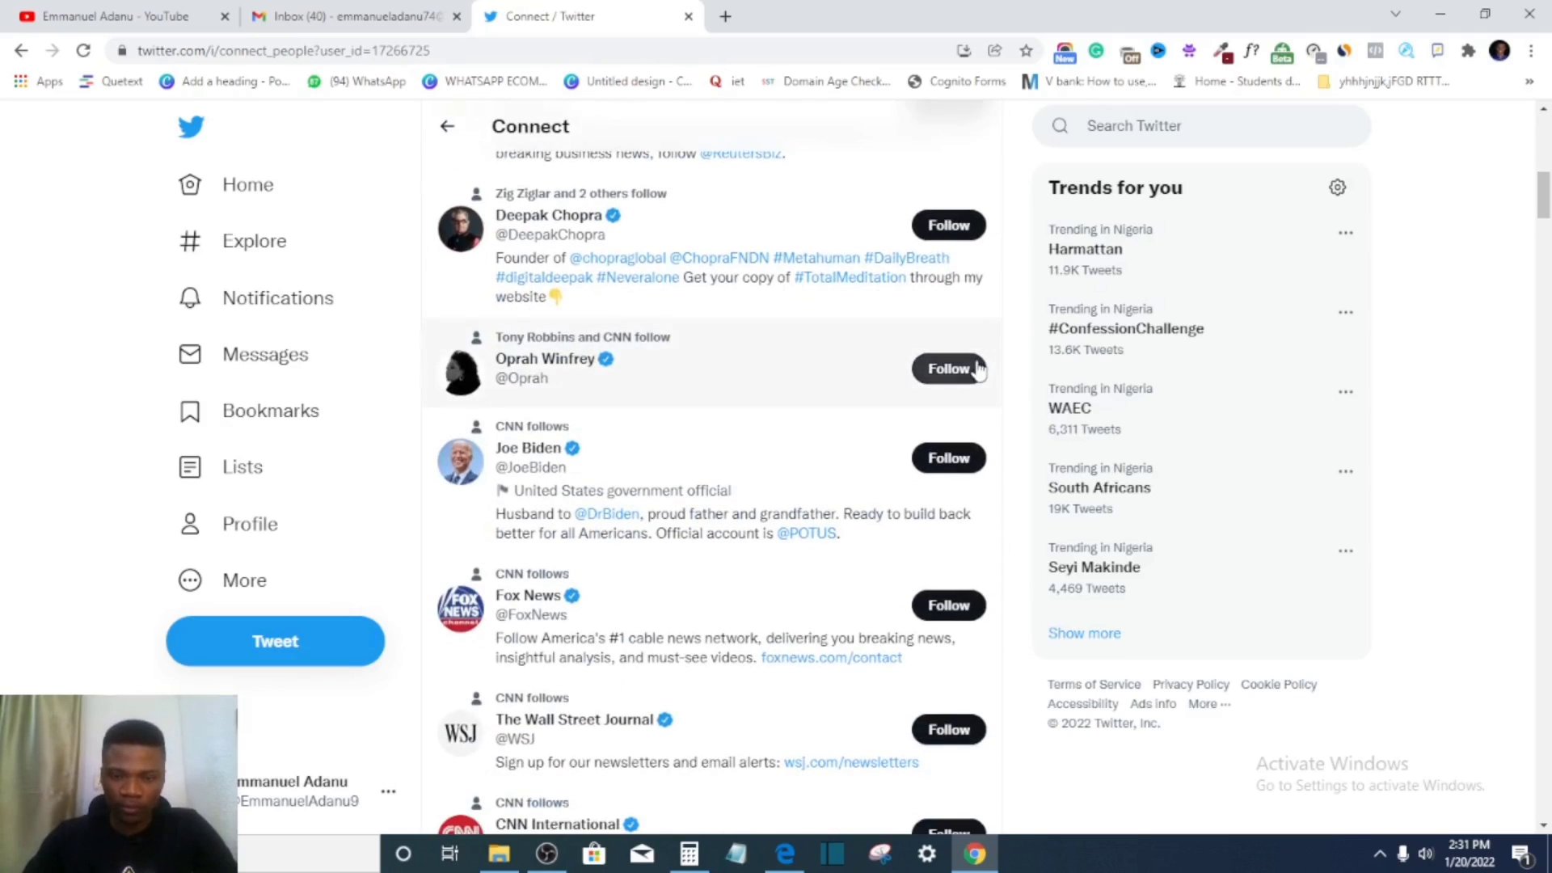
left_click(948, 368)
scroll(735, 461, "down", 8)
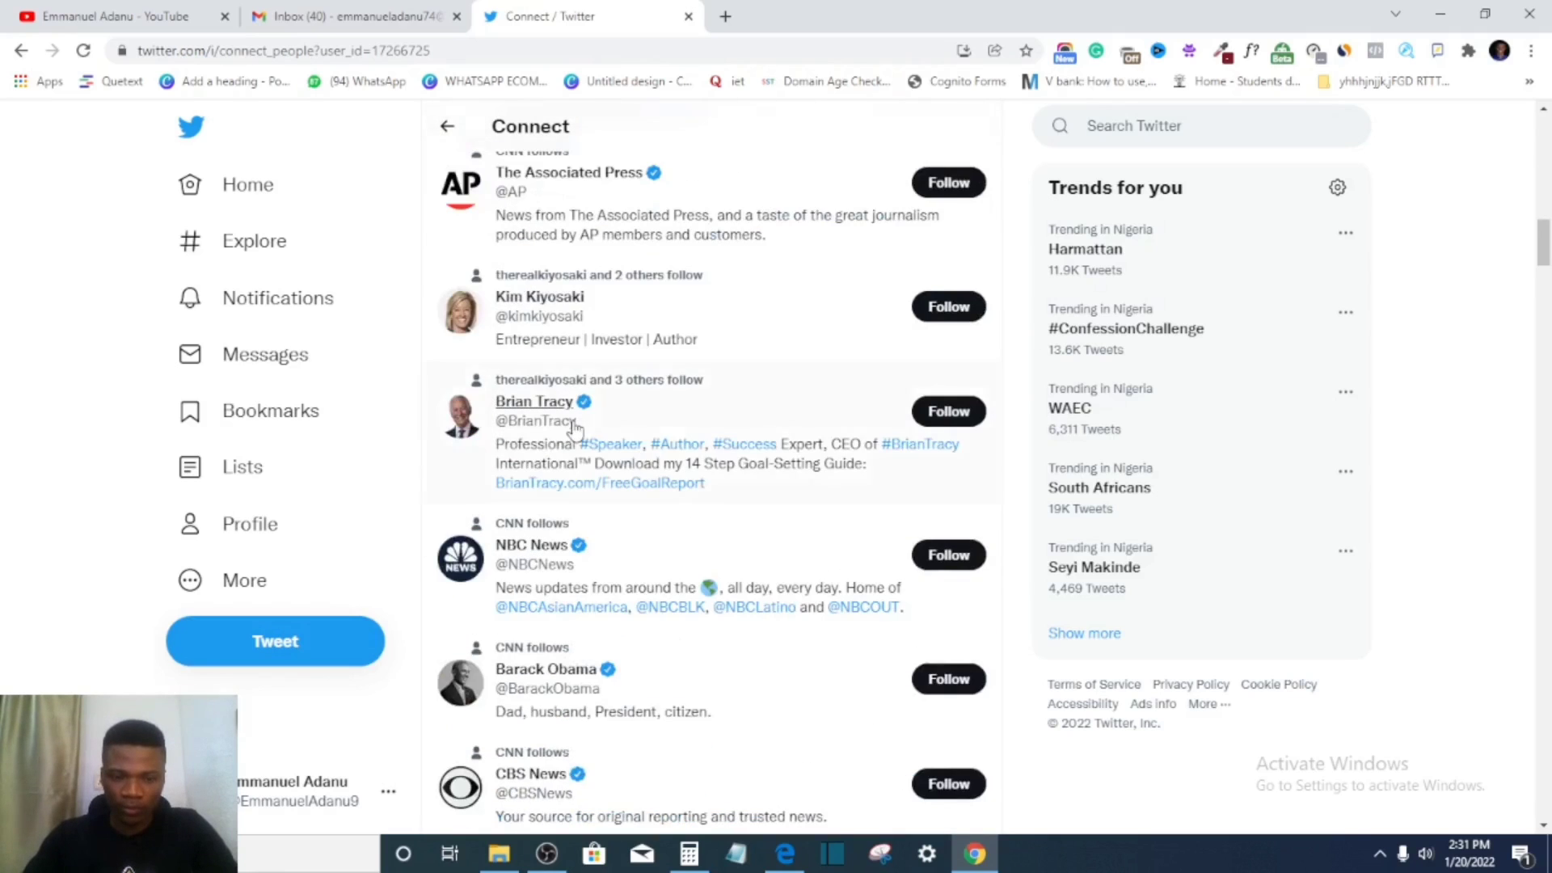
left_click(941, 412)
scroll(808, 538, "down", 3)
scroll(513, 339, "up", 12)
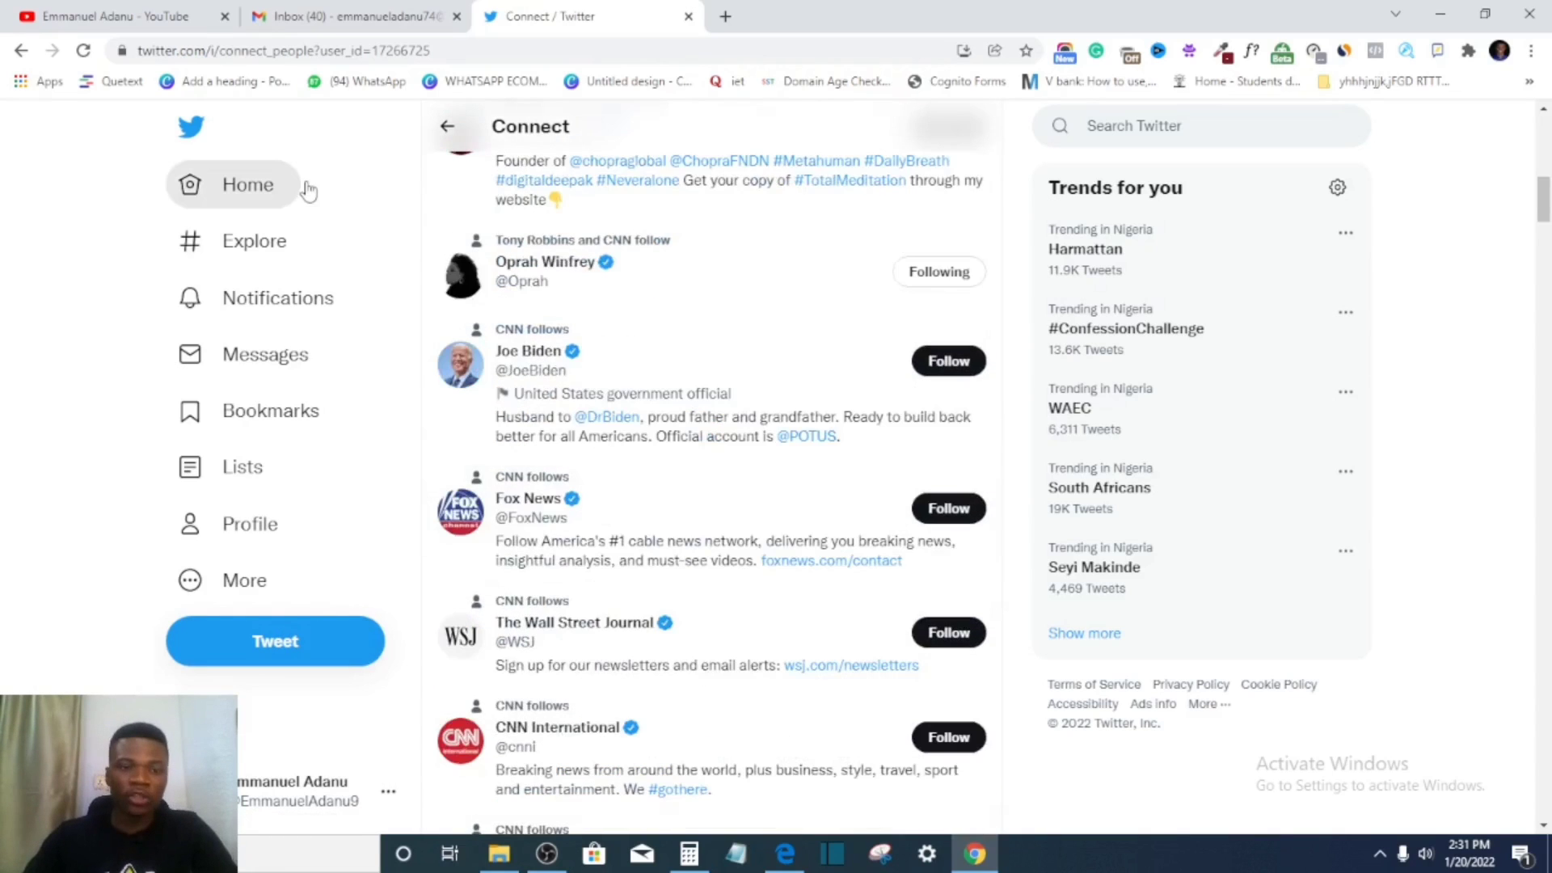
- Return to the home timeline and examine its tweet composer, welcome section and account suggestions
left_click(308, 191)
scroll(612, 304, "down", 1)
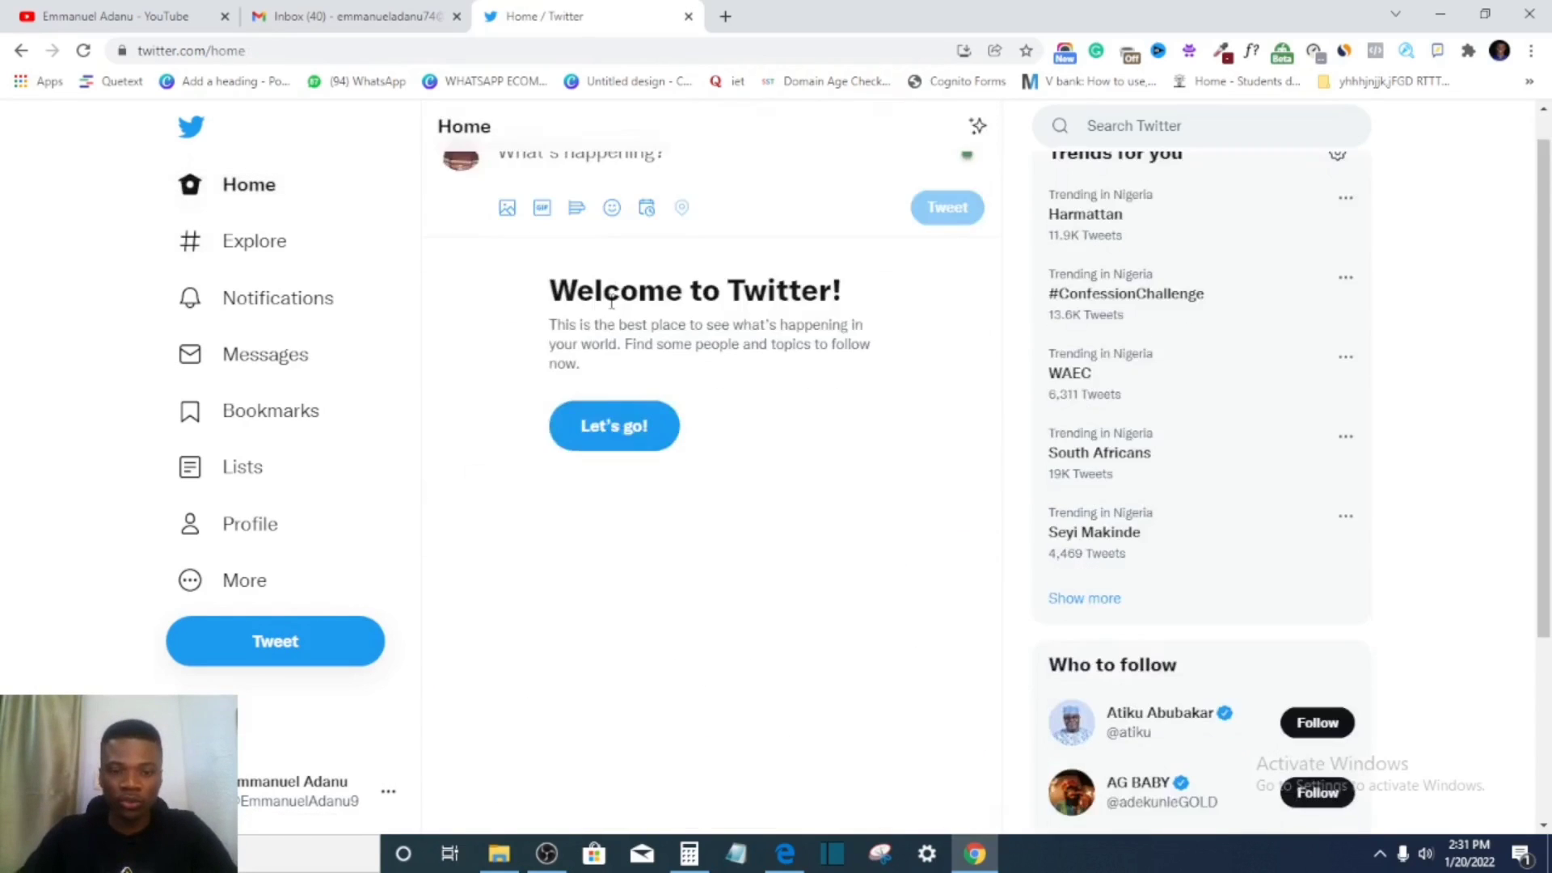
scroll(630, 336, "down", 1)
scroll(482, 301, "up", 2)
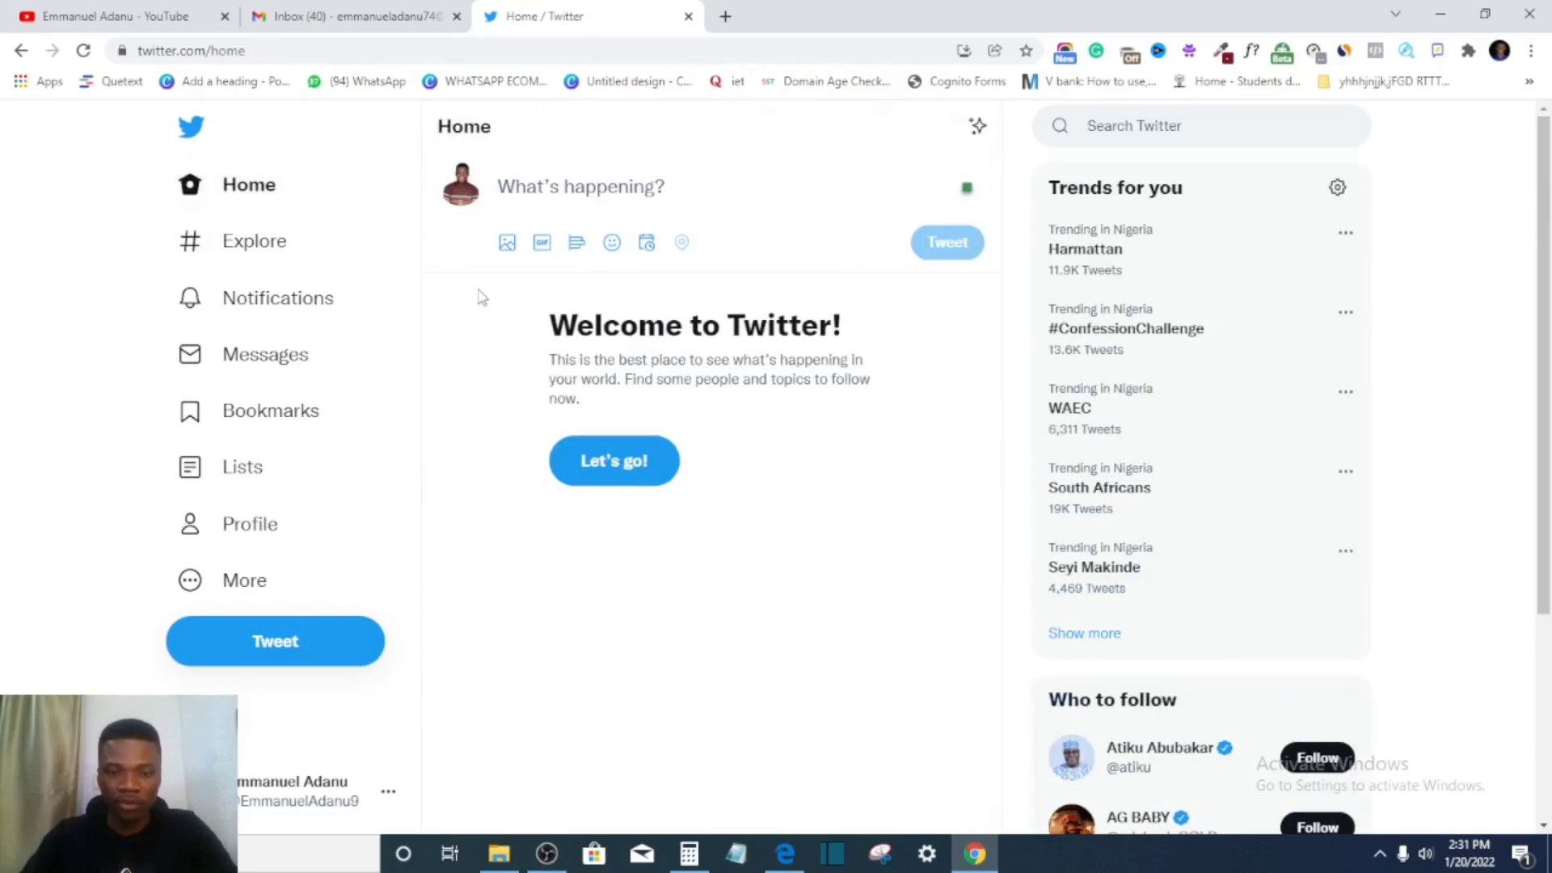
left_click(575, 194)
scroll(458, 418, "down", 3)
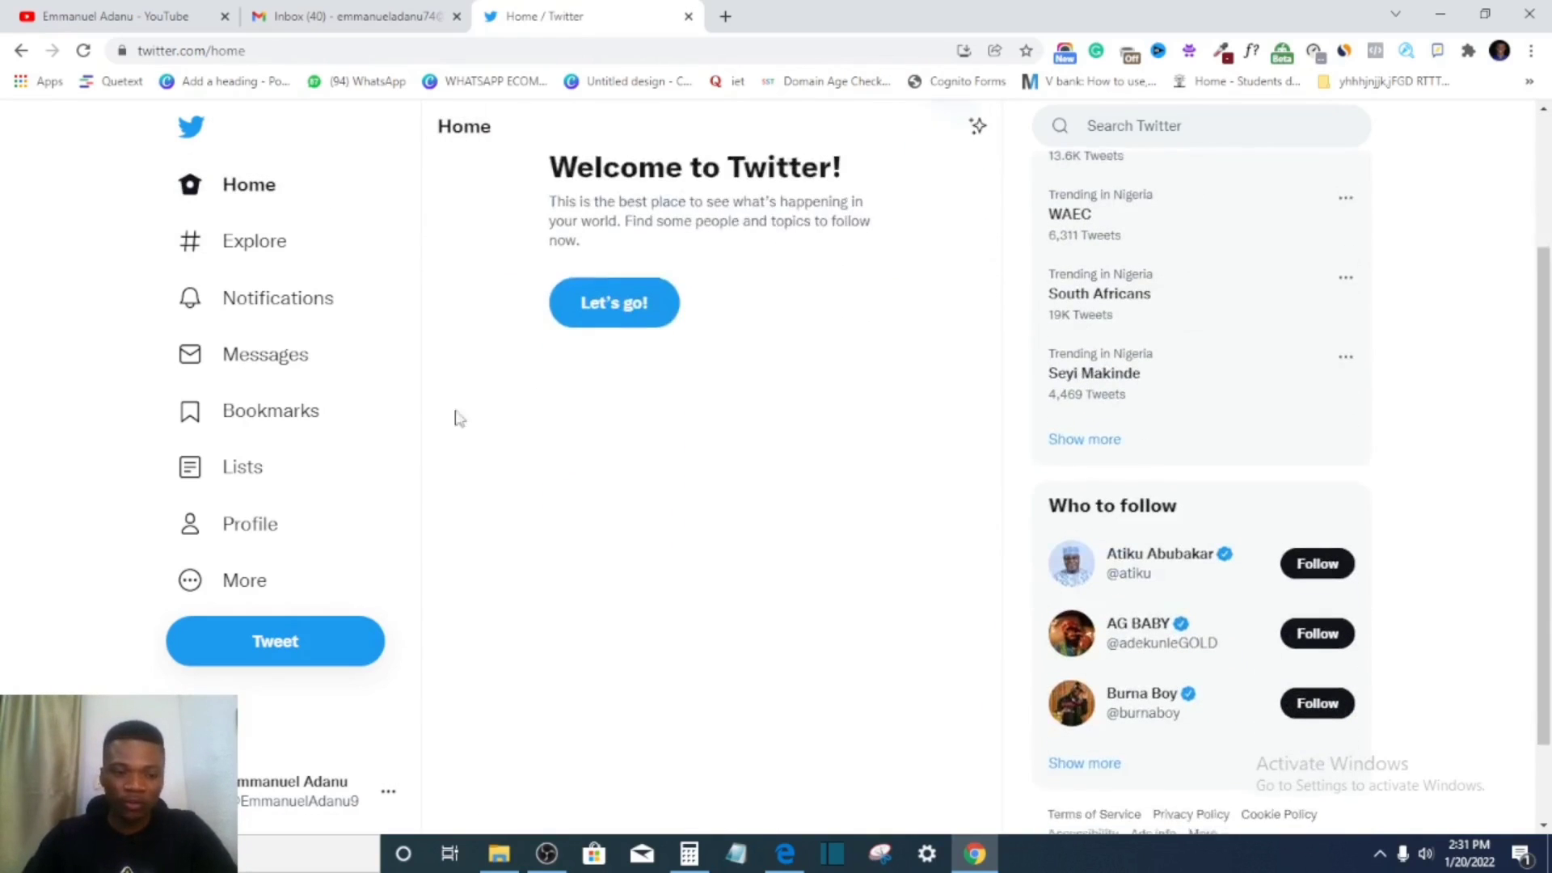
scroll(458, 418, "down", 2)
scroll(363, 493, "up", 4)
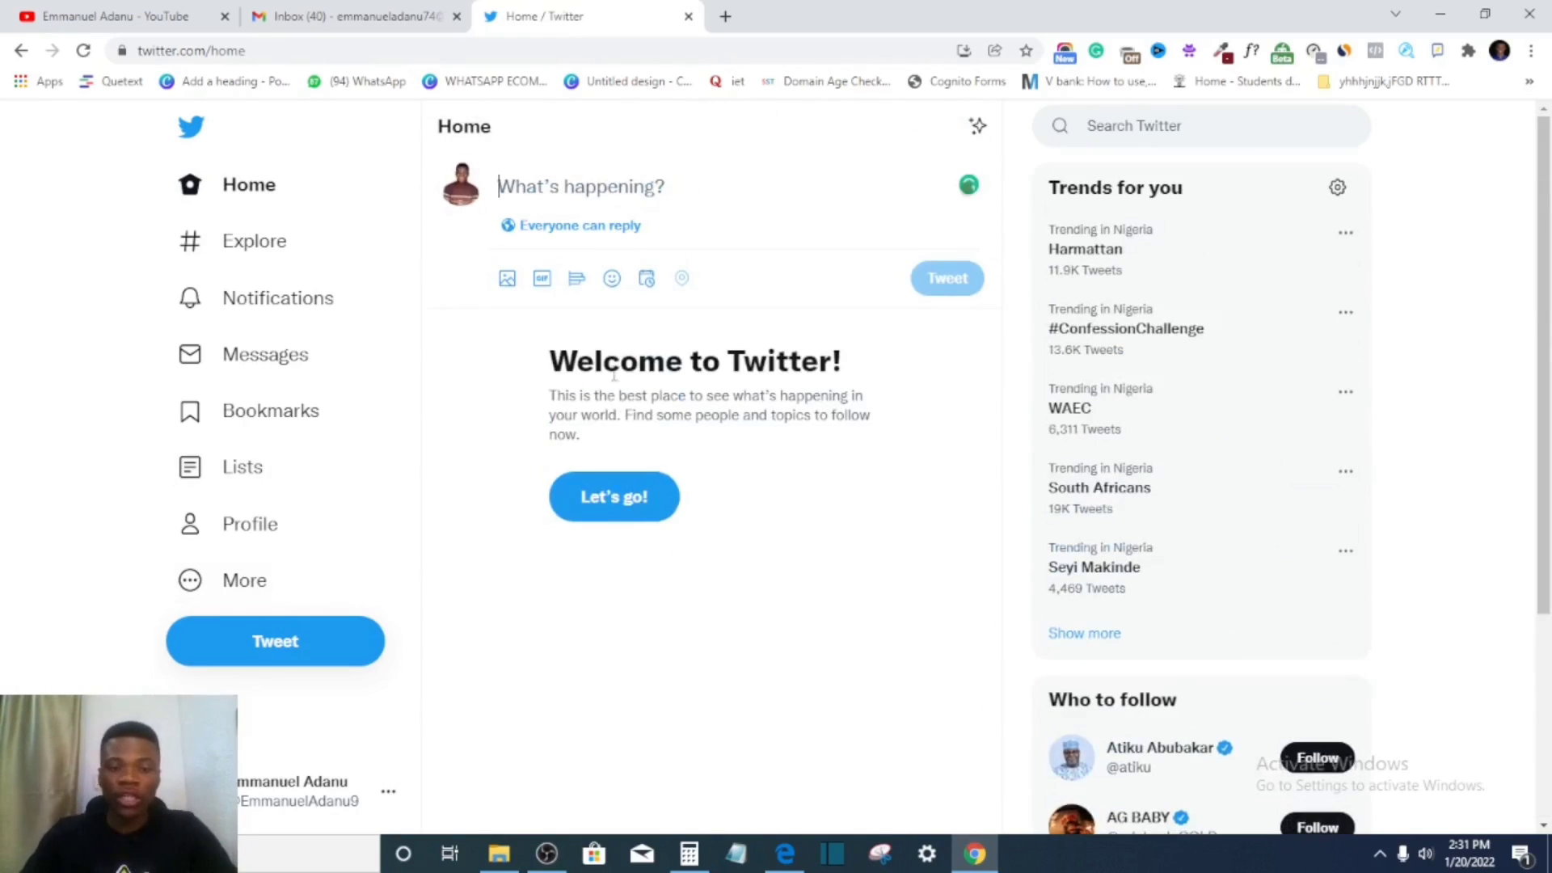
- Open the account's own profile for editing and start the switch to a professional account
left_click(267, 521)
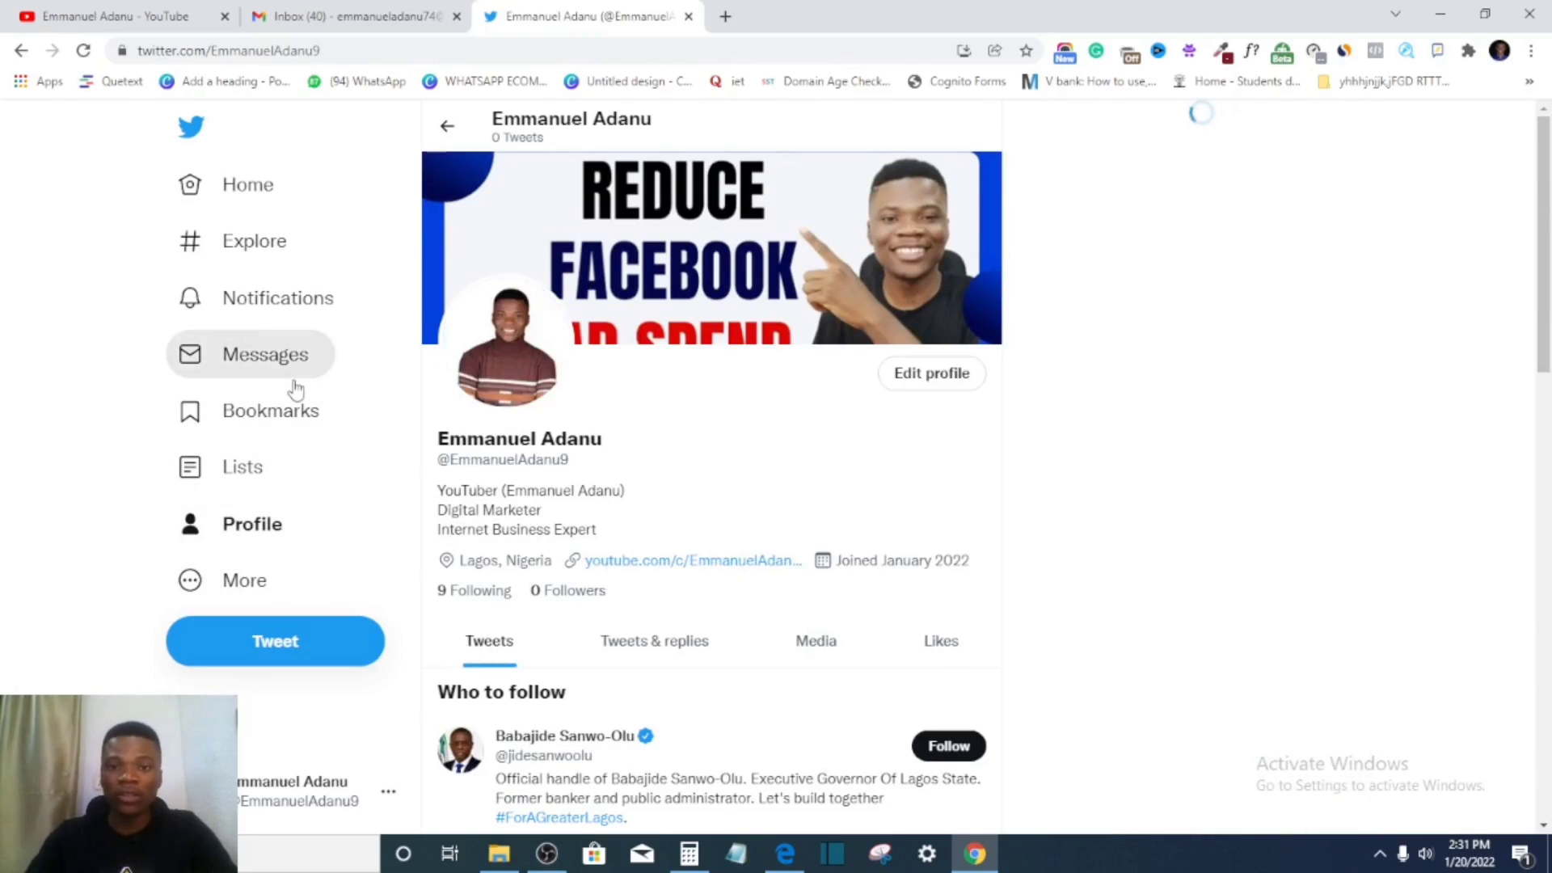
scroll(715, 488, "down", 2)
scroll(716, 488, "up", 2)
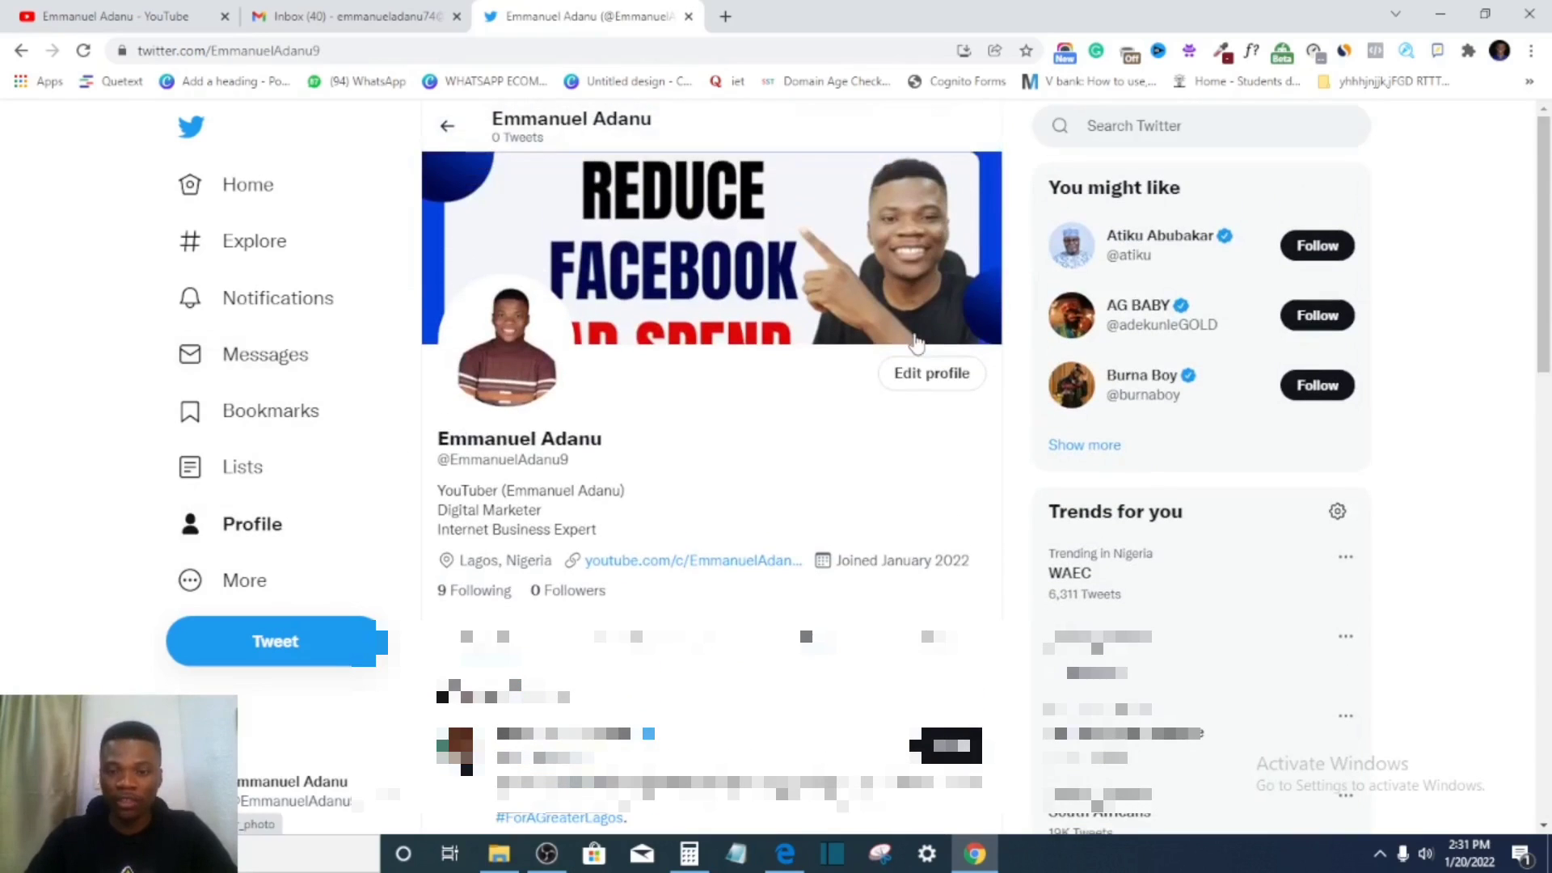
left_click(907, 370)
scroll(732, 744, "down", 3)
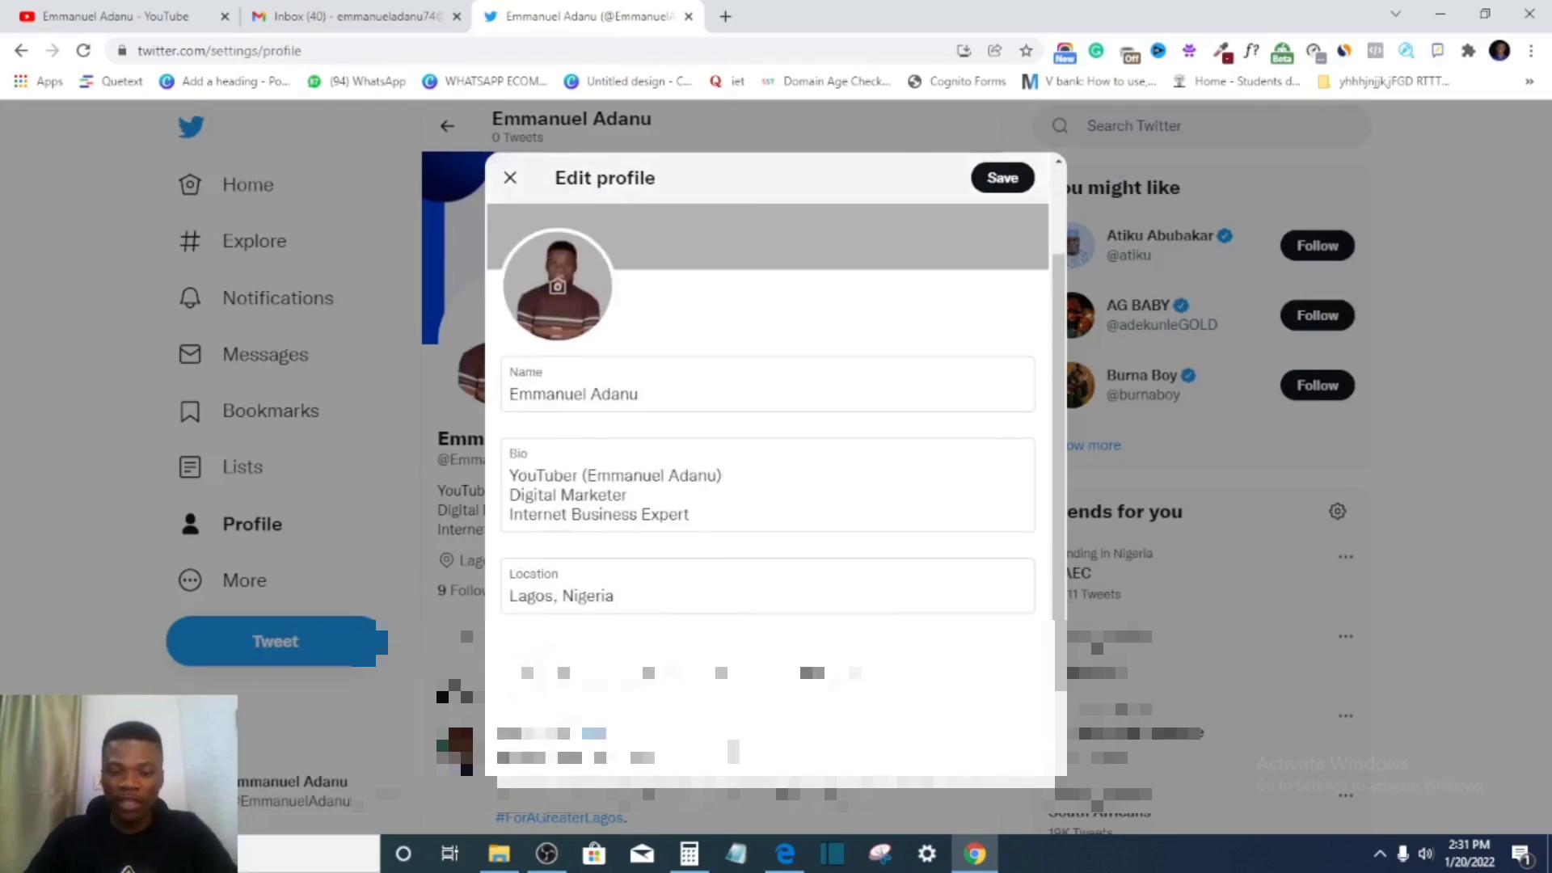
left_click(637, 697)
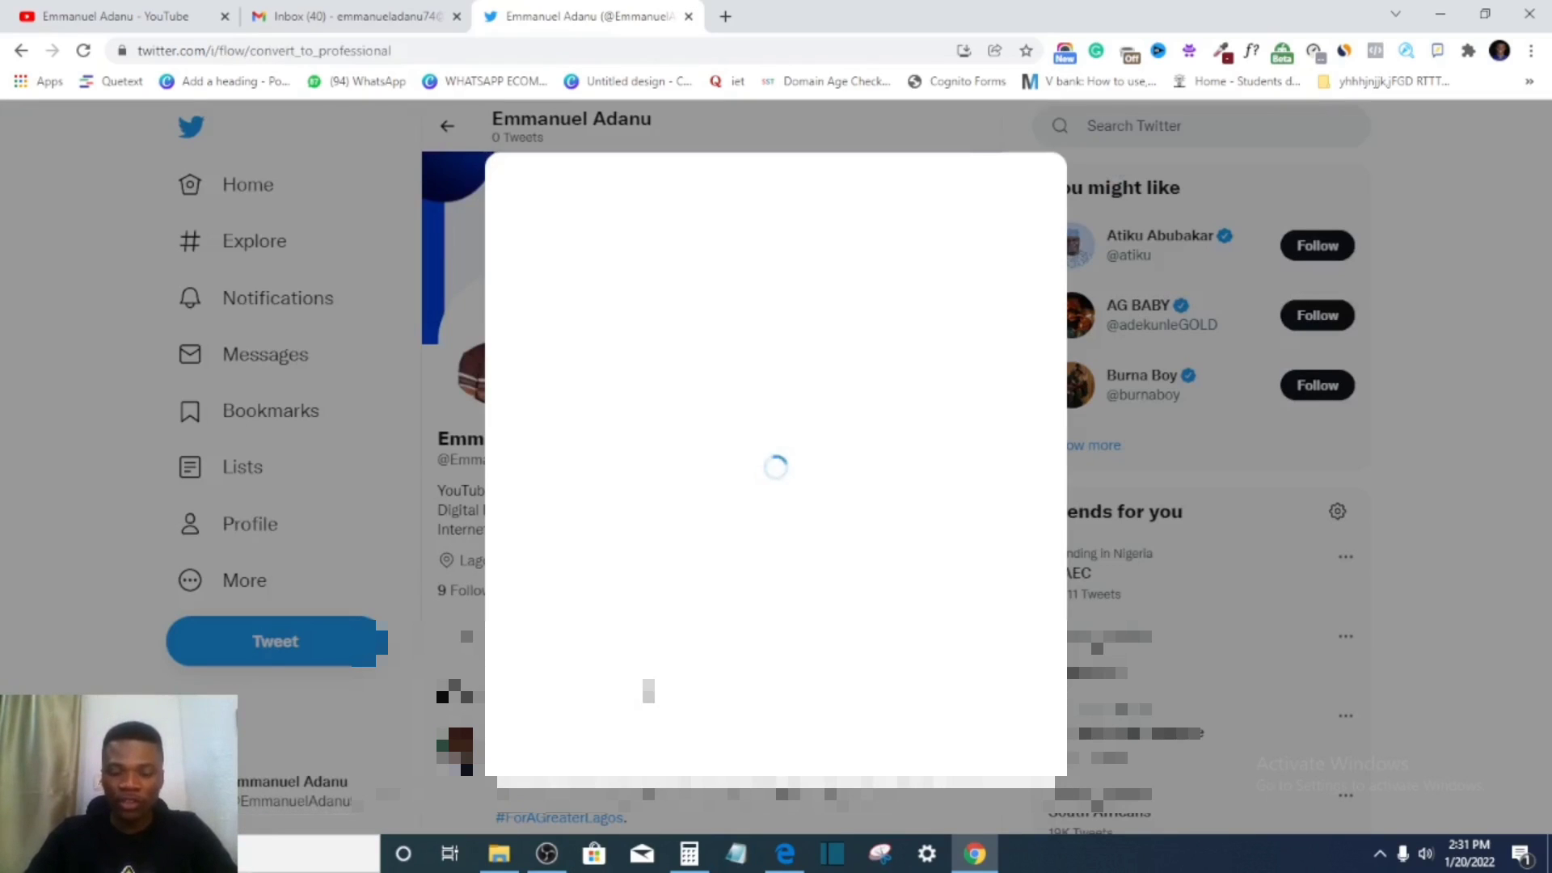
left_click(772, 733)
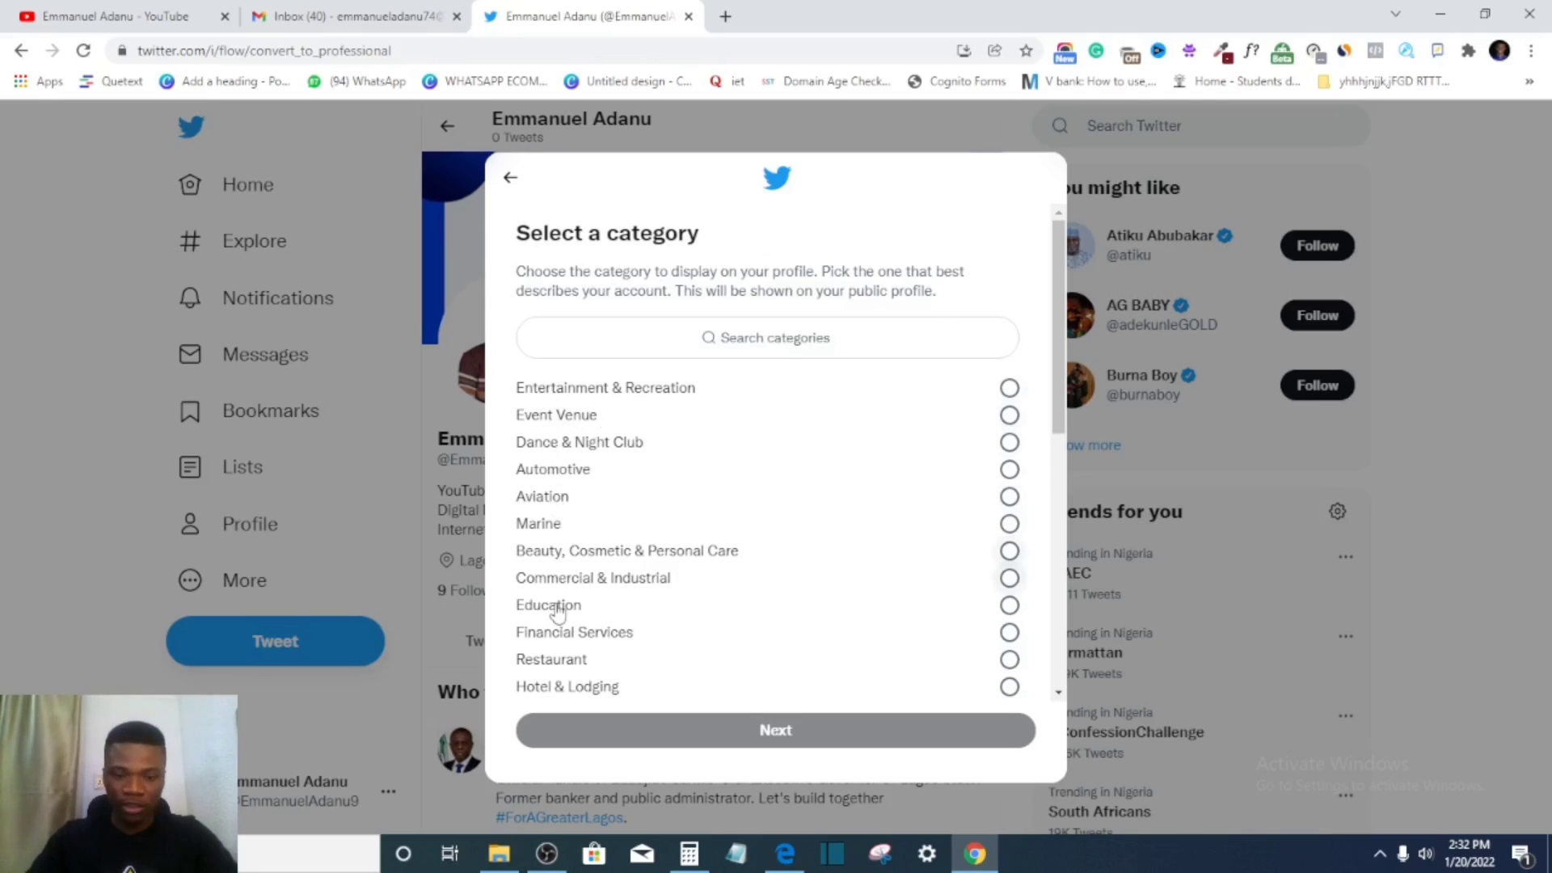
- Set the professional category to Education and the account type to Creator
left_click(1010, 605)
left_click(884, 729)
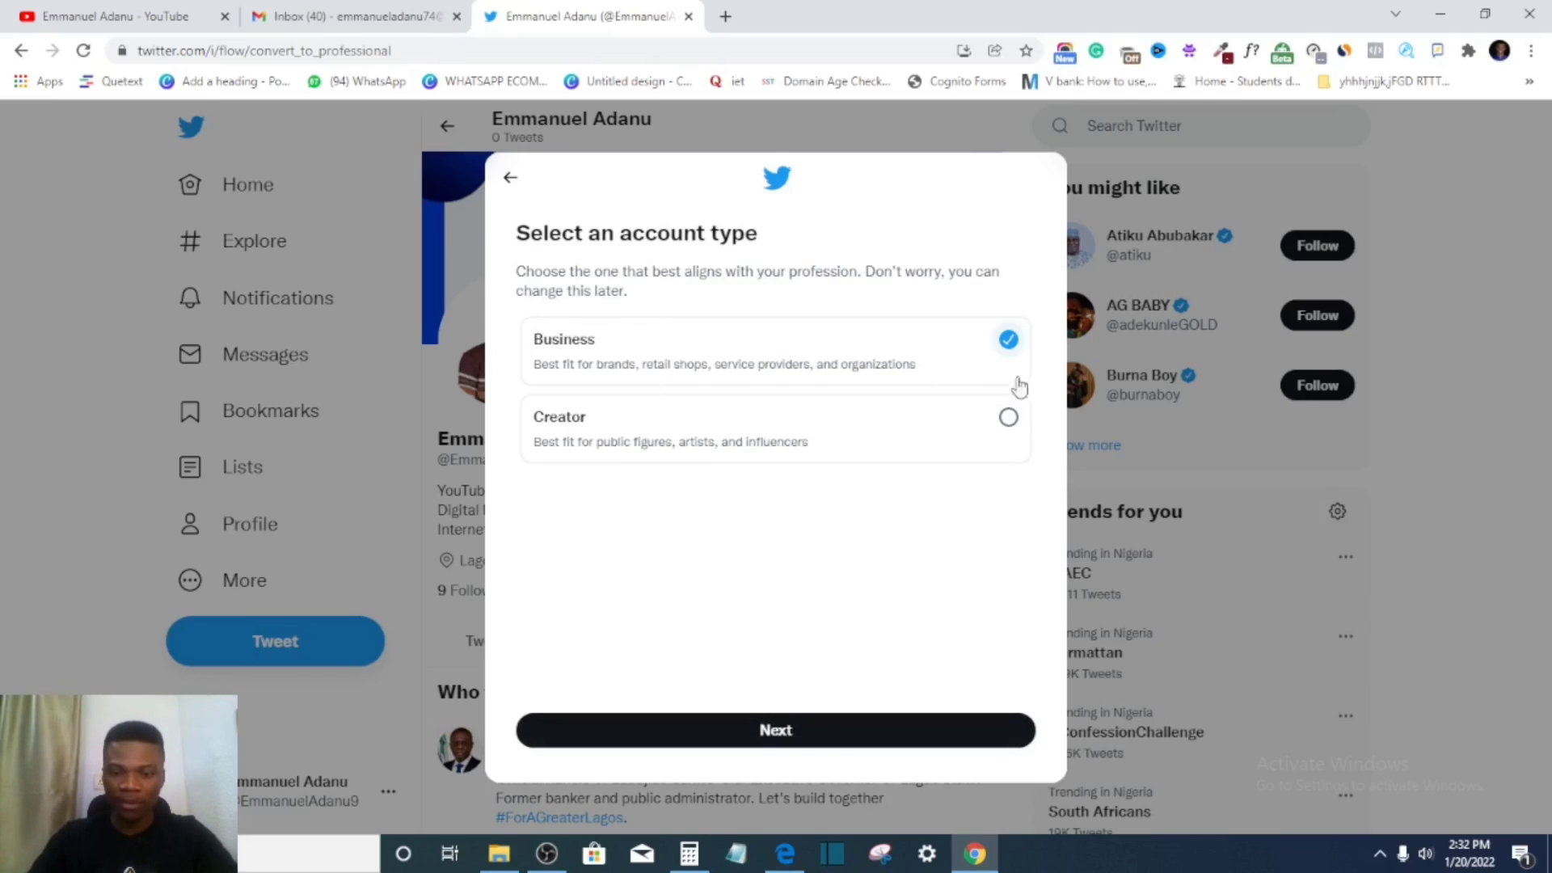
left_click(1006, 420)
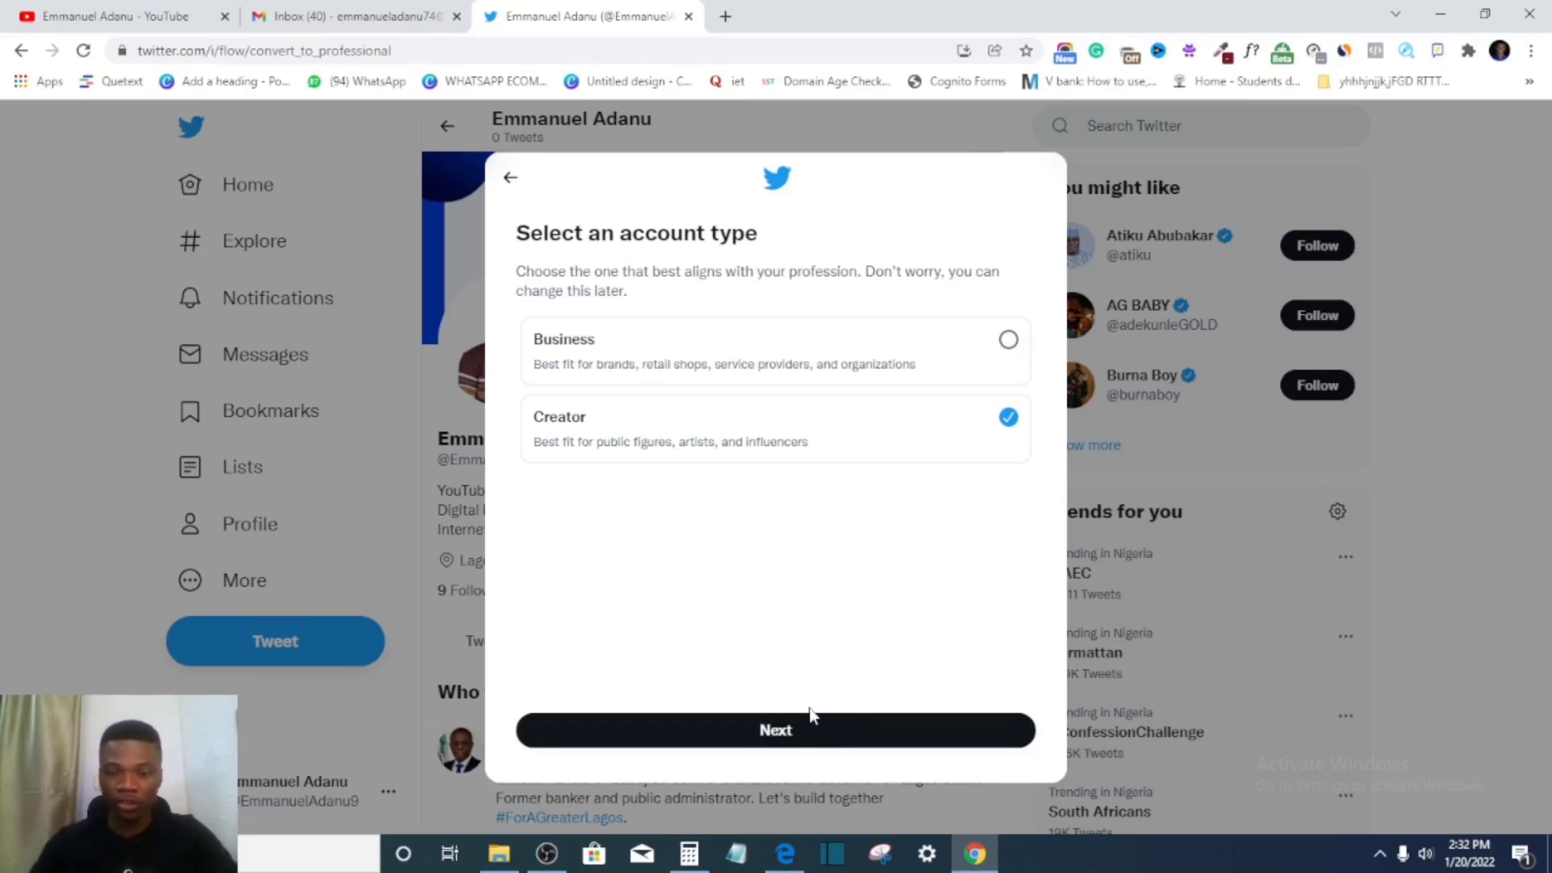
left_click(790, 739)
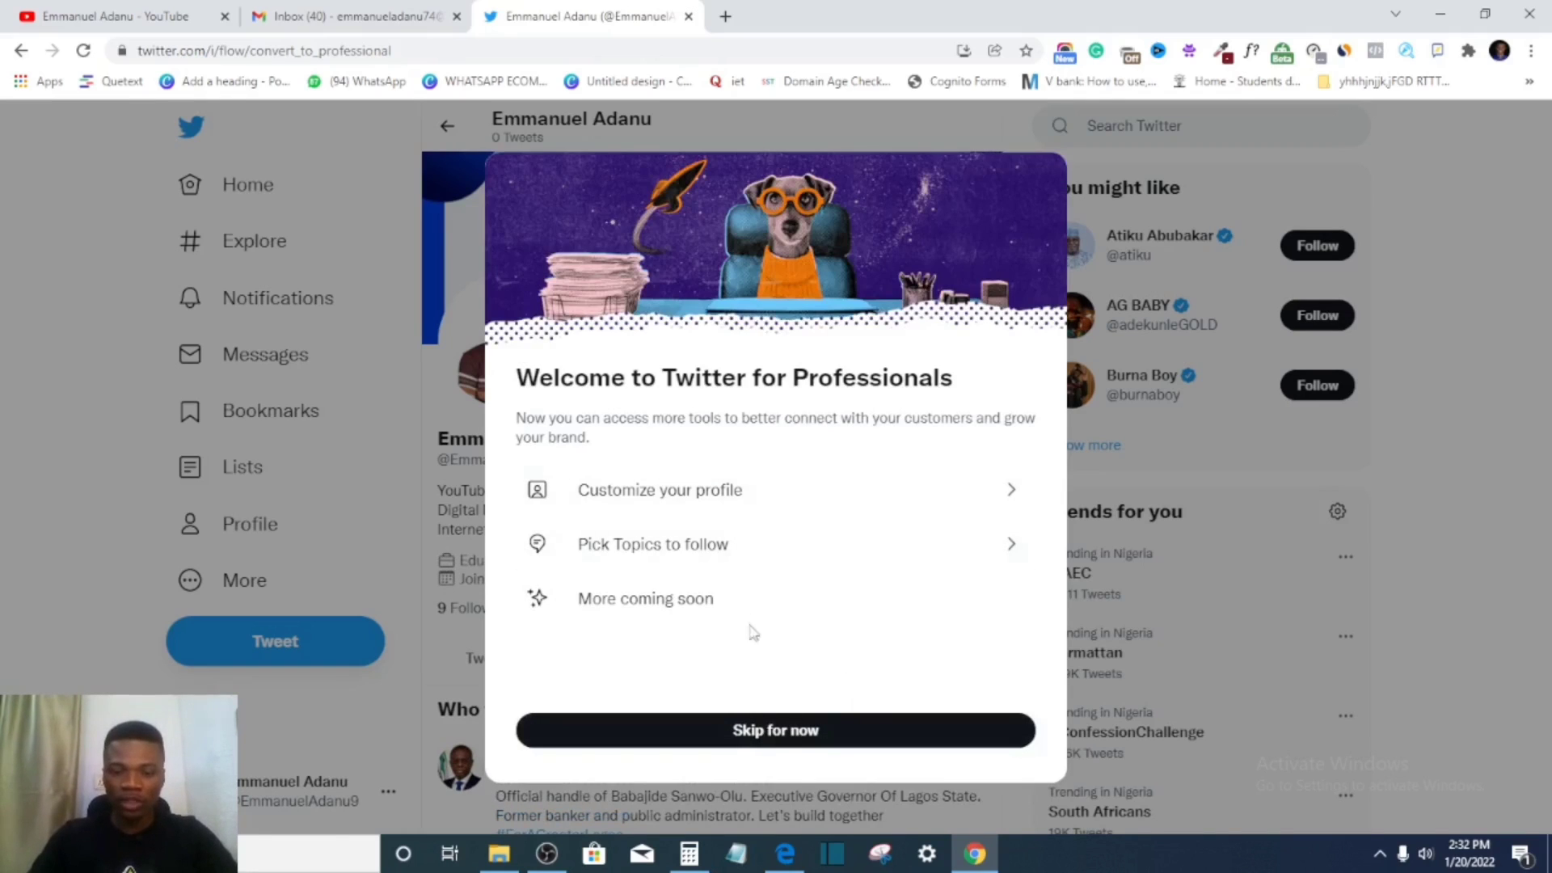
- Skip the optional Twitter for Professionals setup, review the profile details and save the profile
left_click(783, 728)
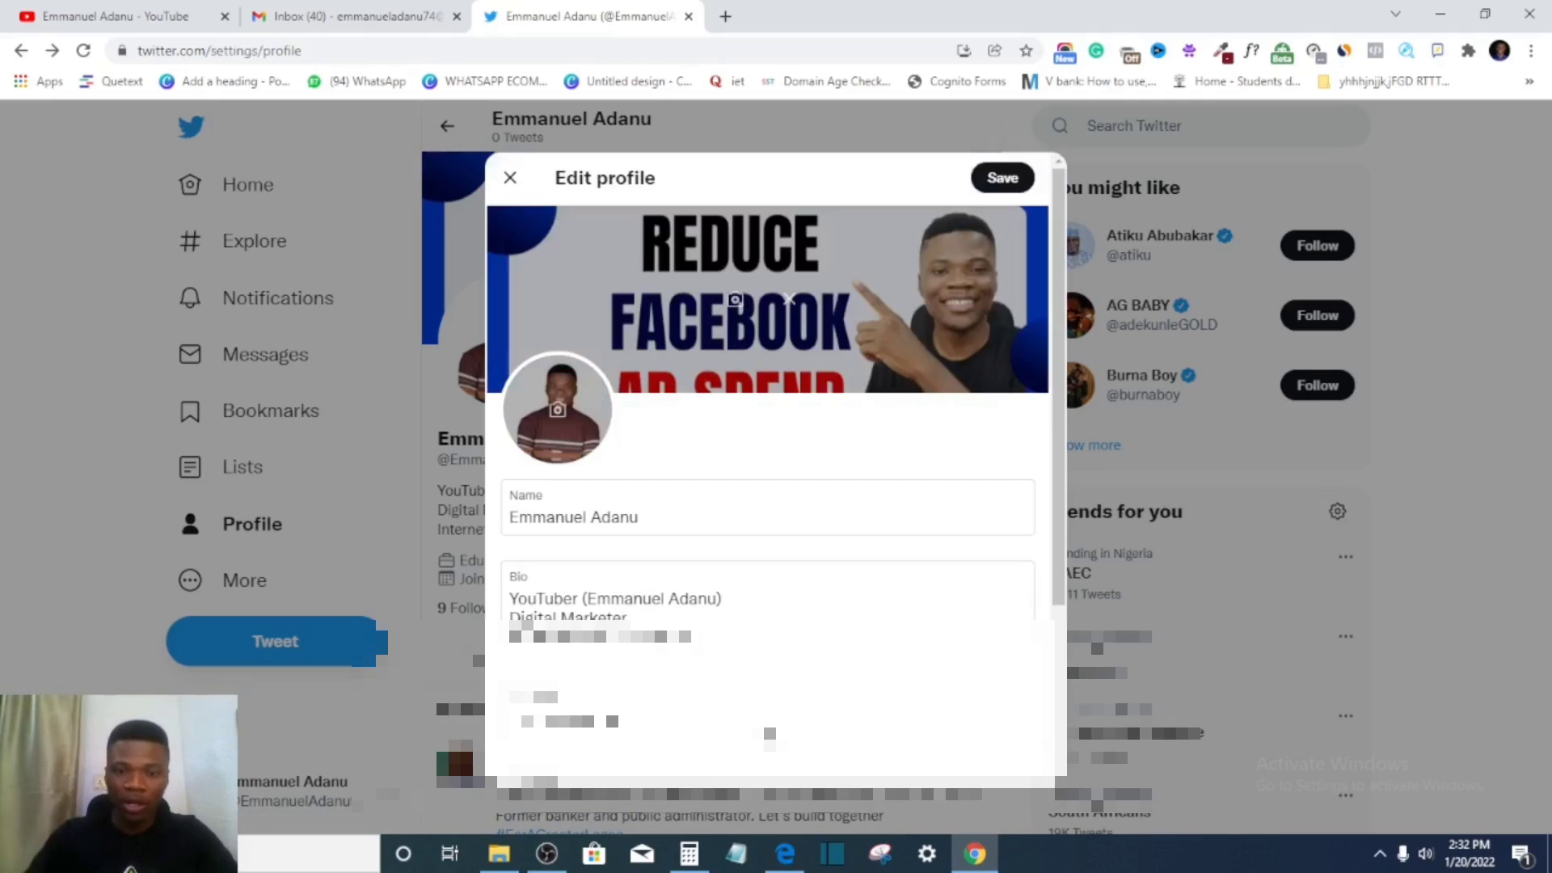
scroll(933, 601, "down", 3)
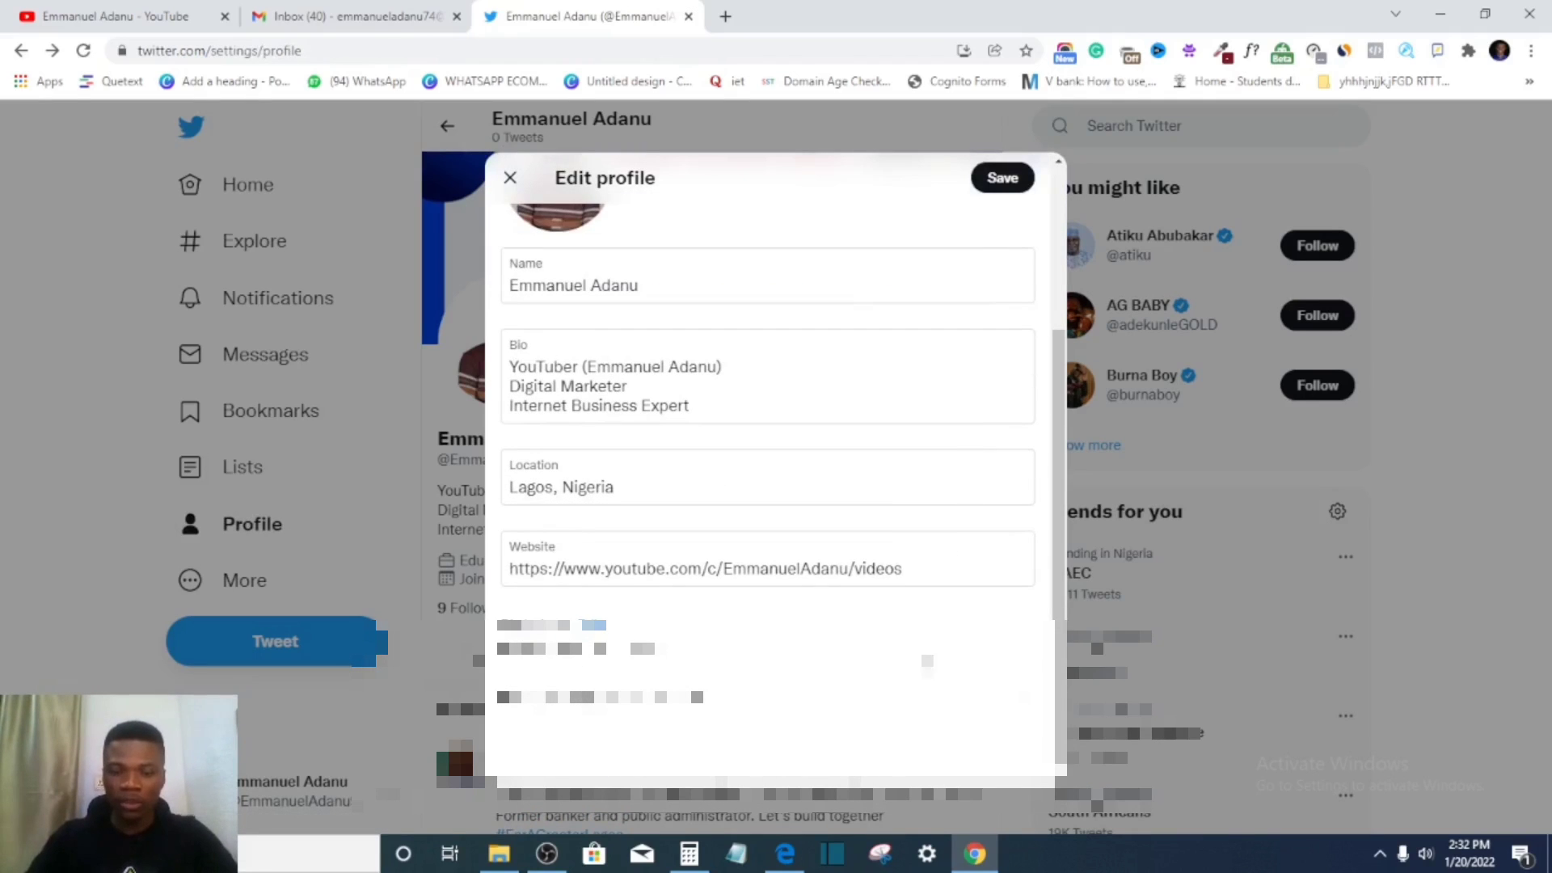
left_click(1014, 189)
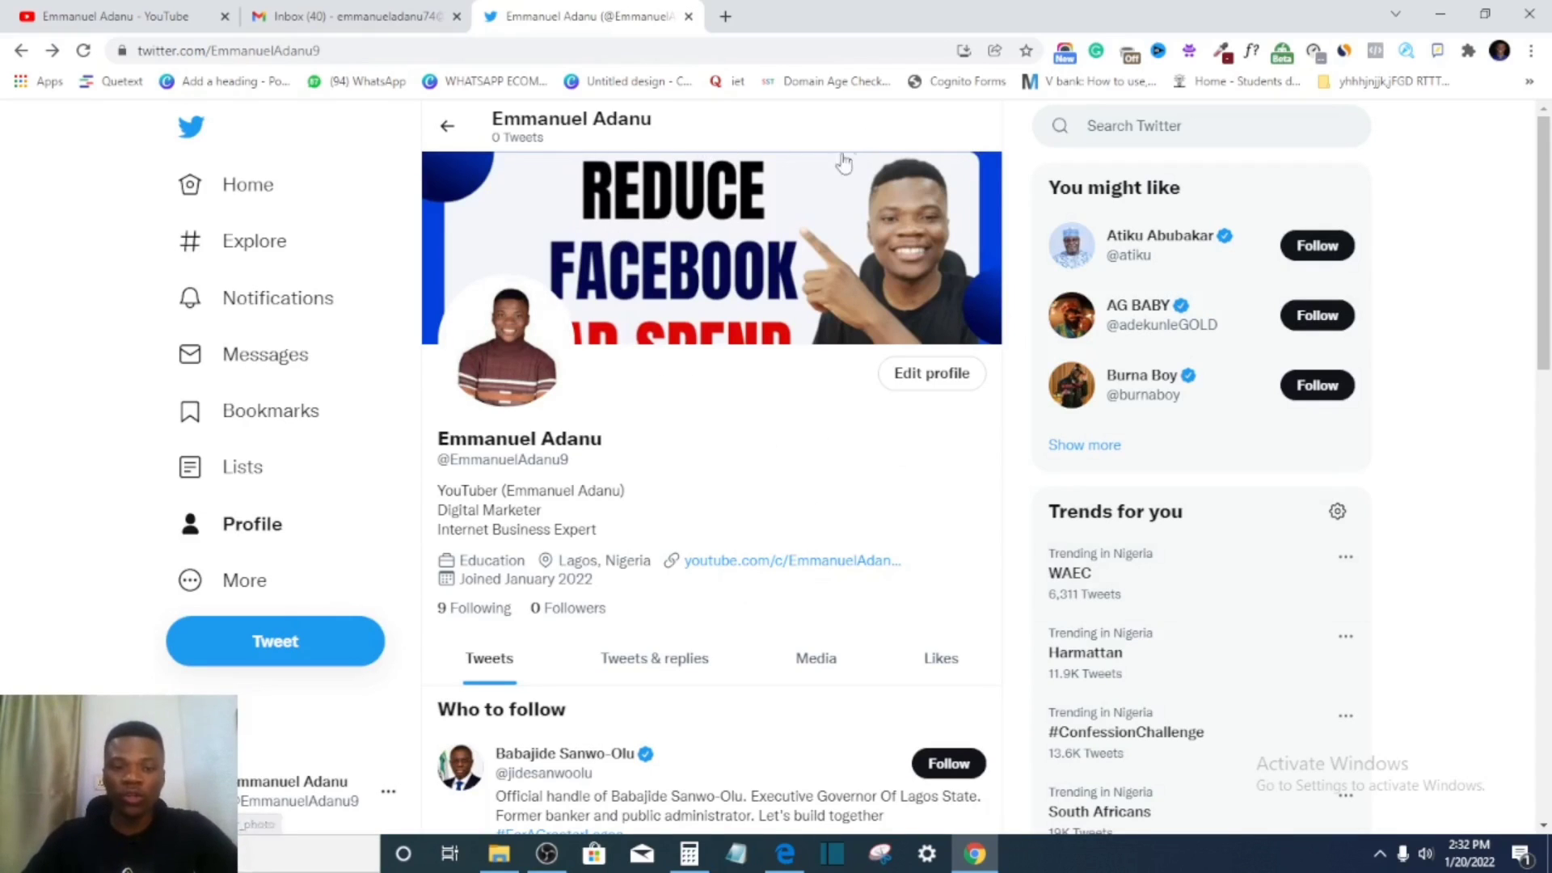
- Open ads.twitter.com in a new browser tab
left_click(726, 16)
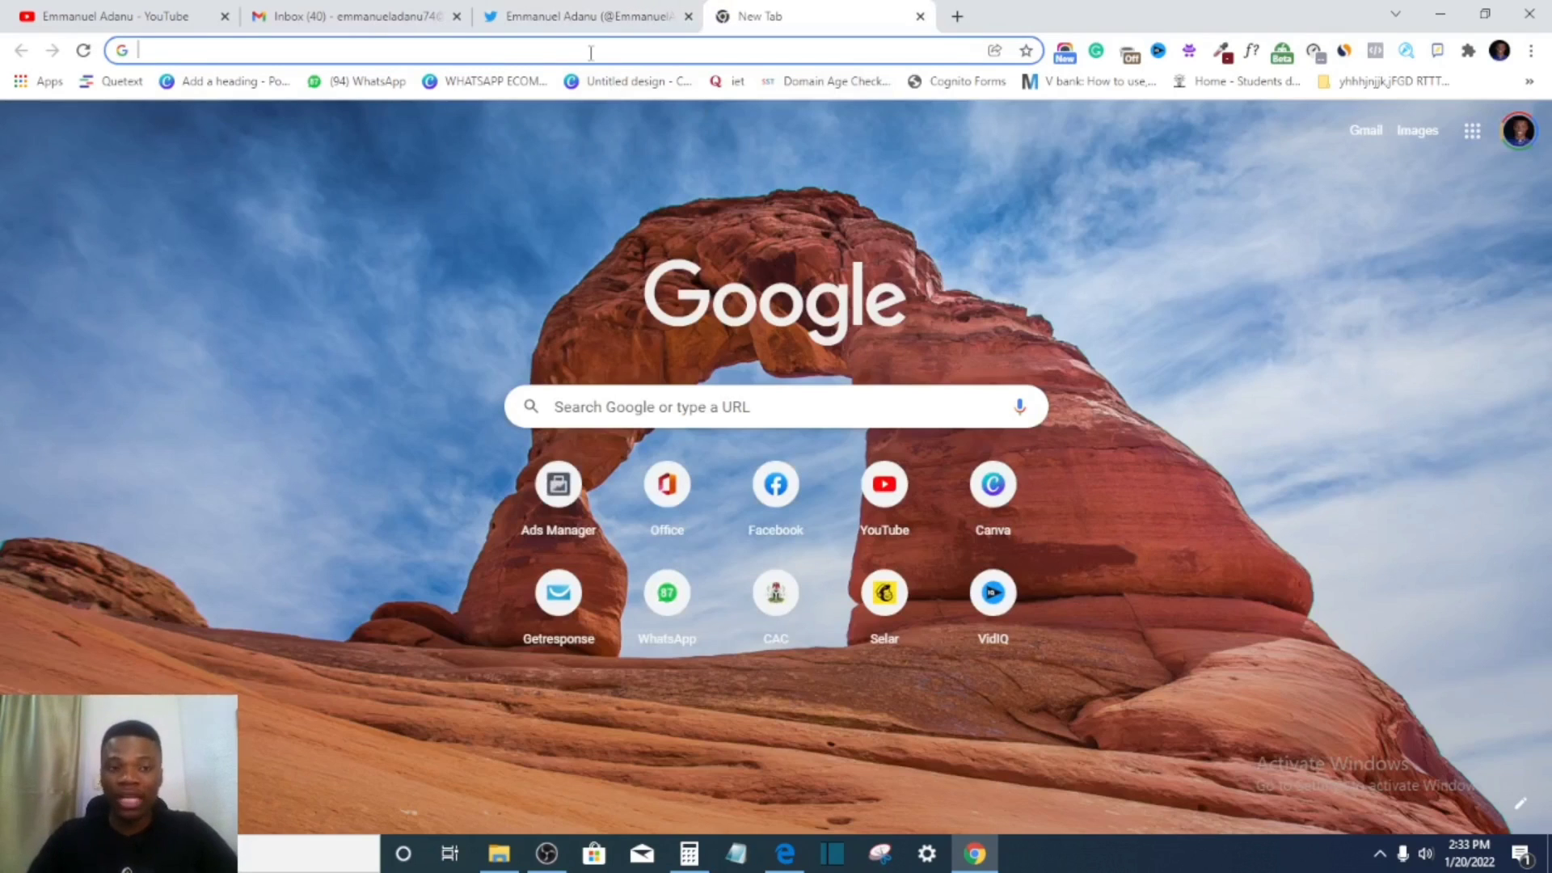
type("ad")
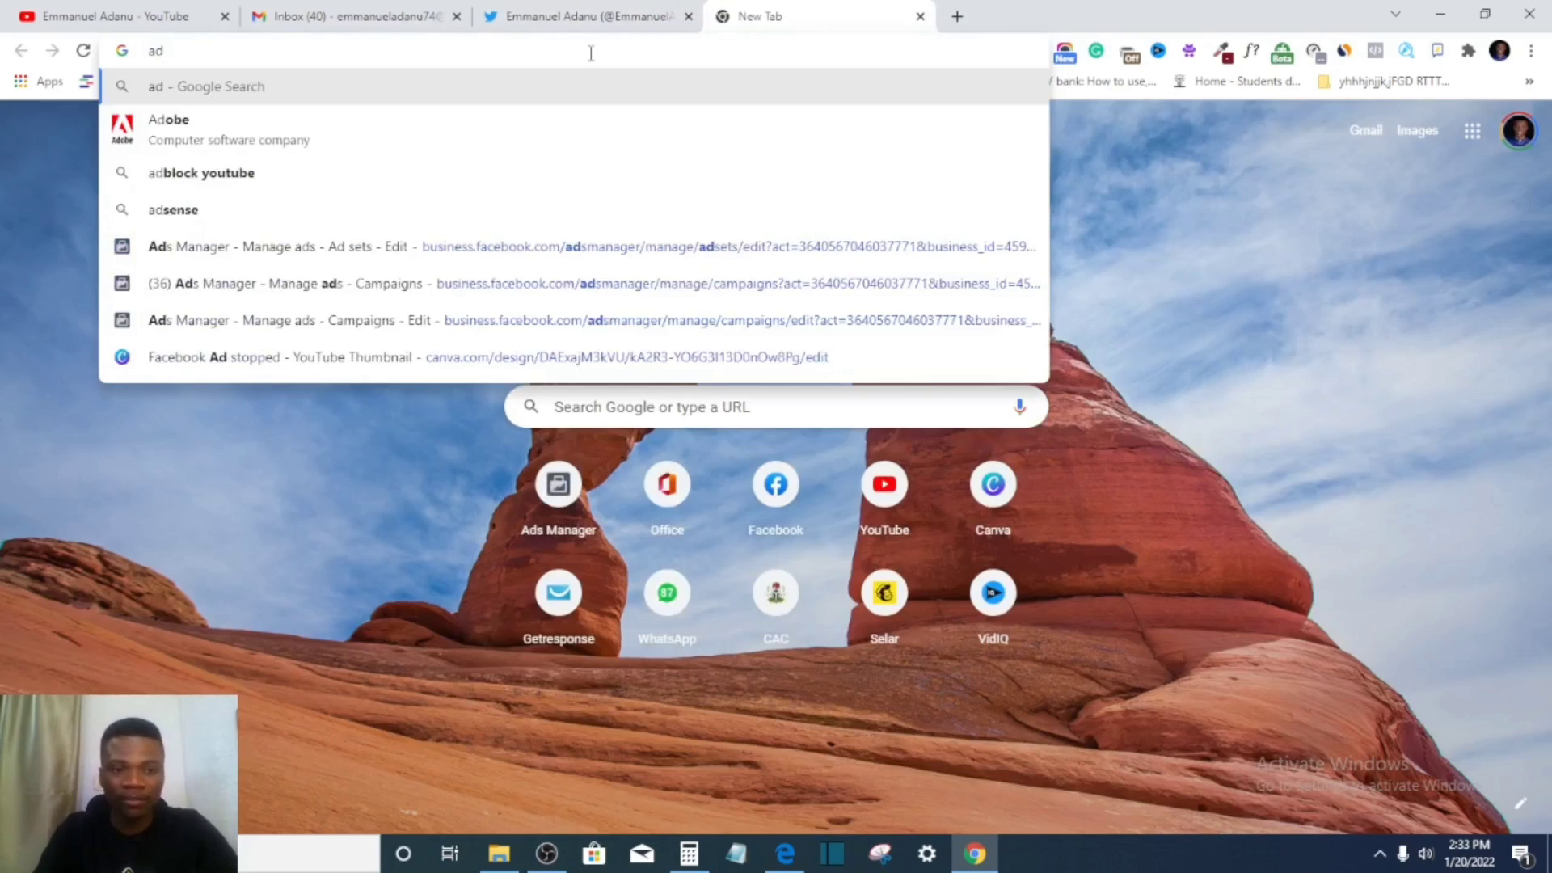
type("s.tw")
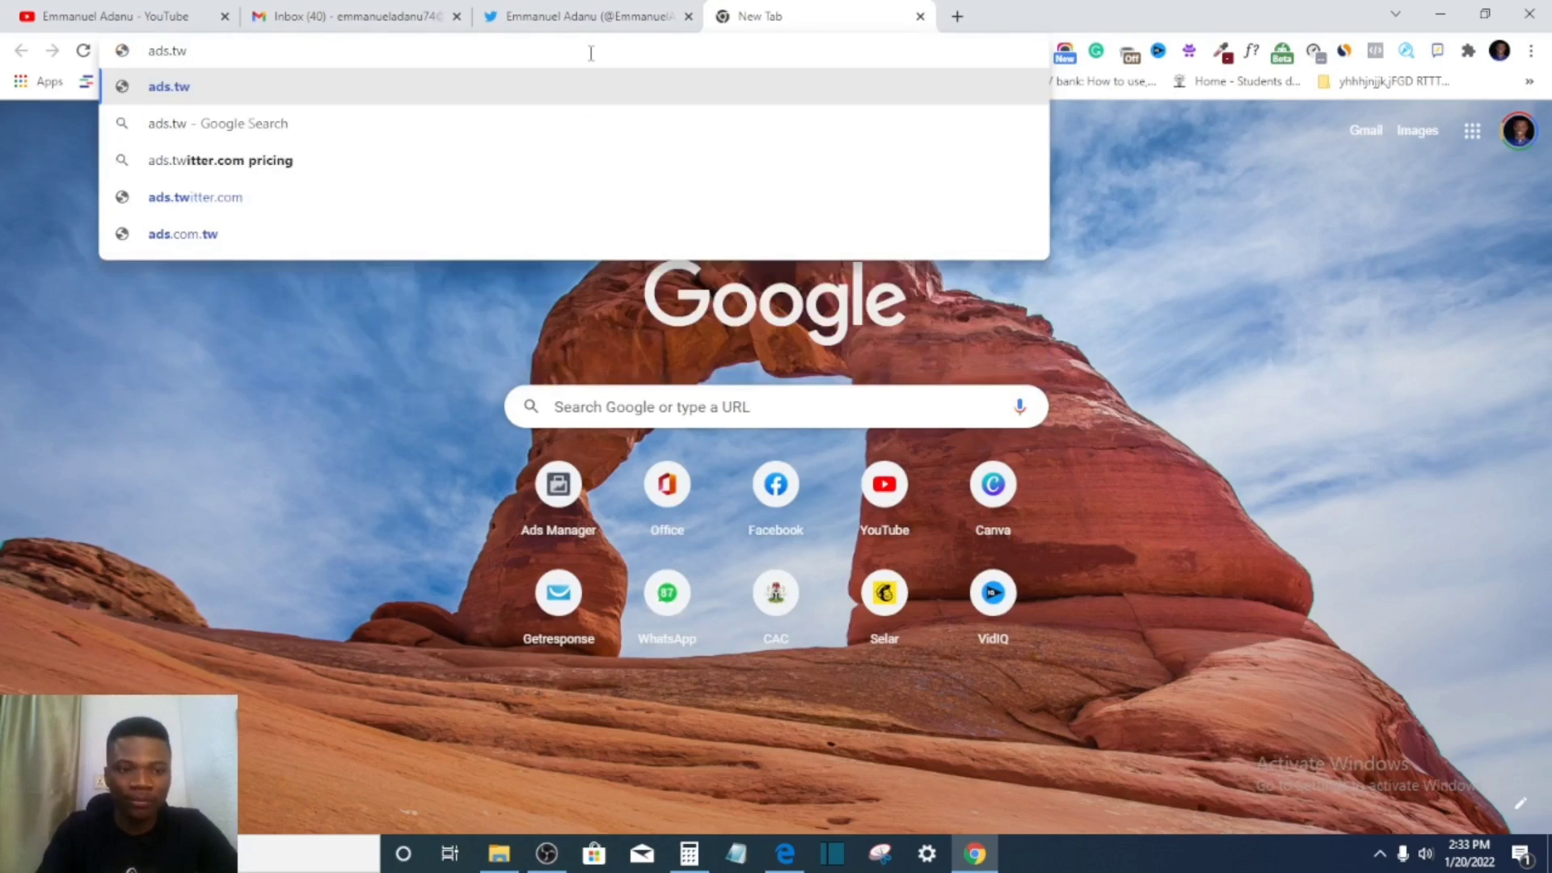
type("itter")
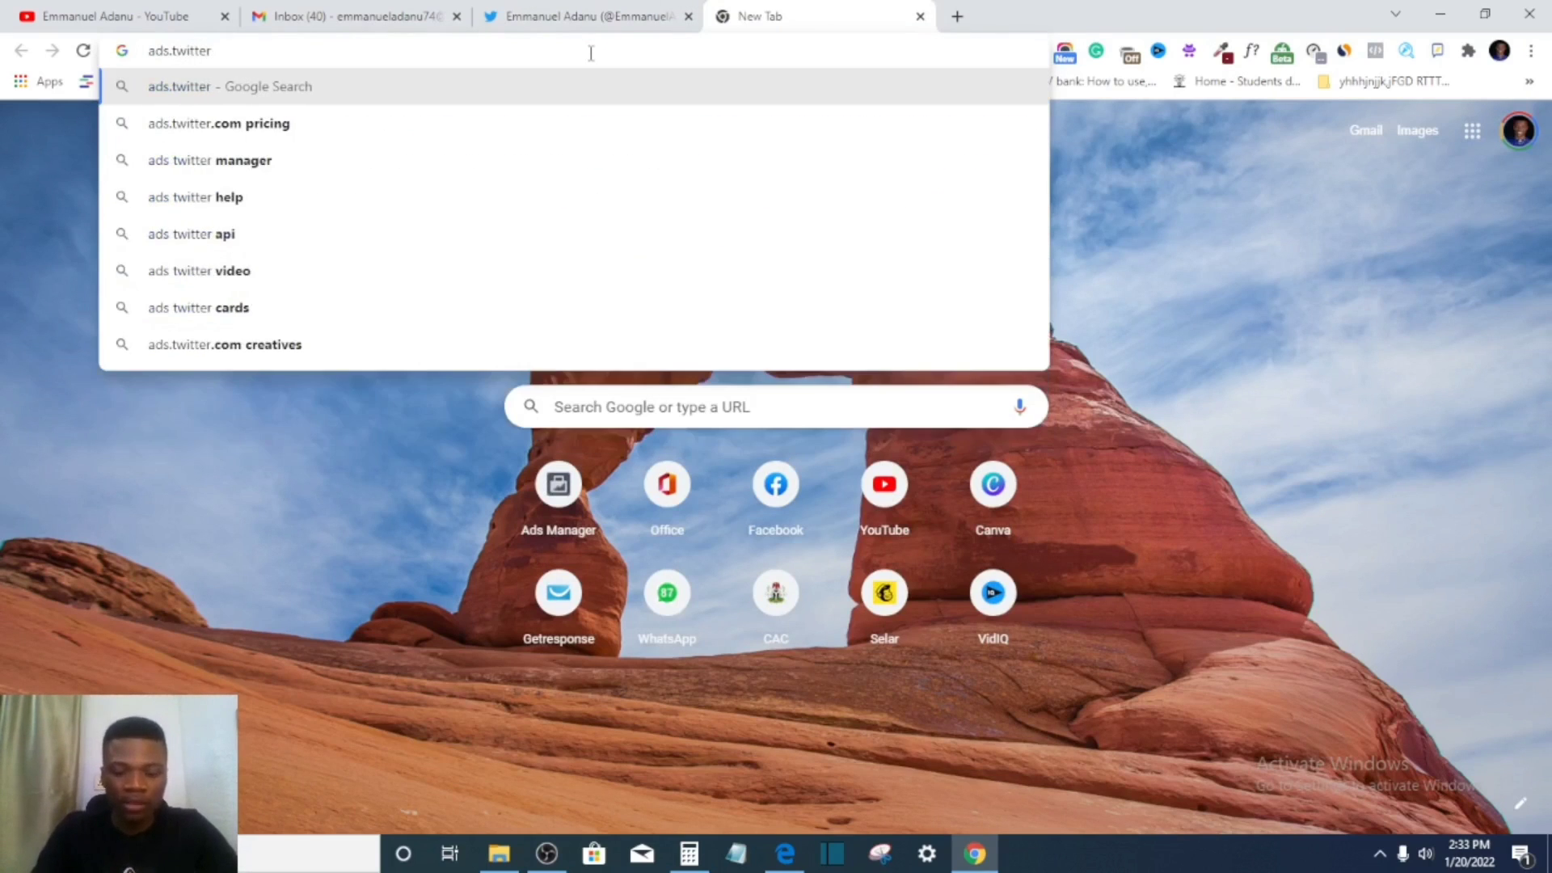
type(".com")
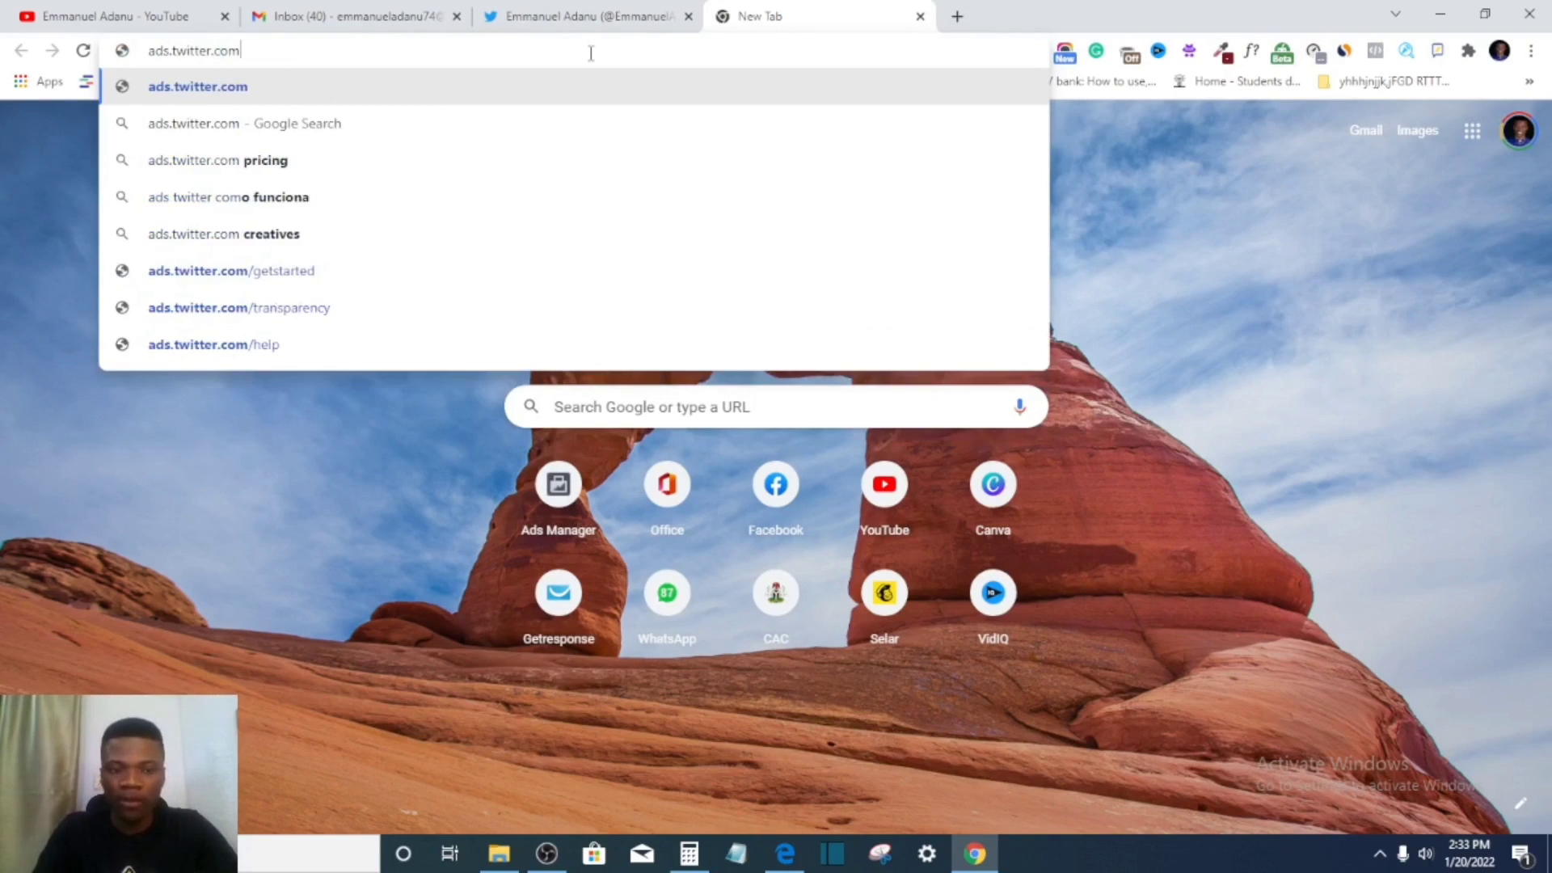
key("Return")
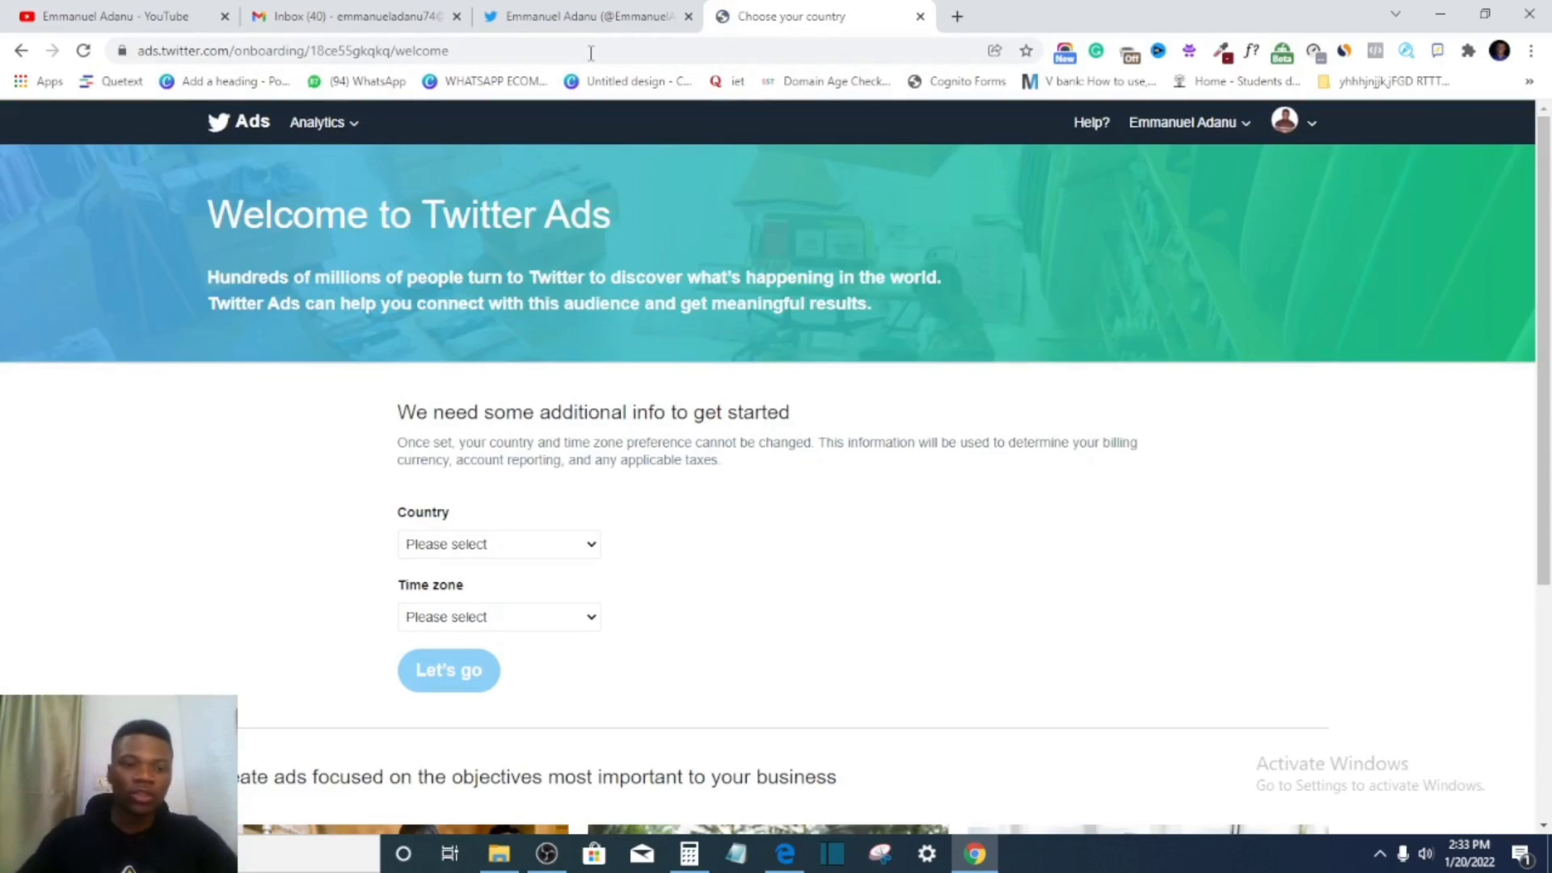
- Set the ads account's country to Nigeria and the time zone to (GMT+01:00) Nigeria Time, and continue to campaign creation
scroll(394, 380, "down", 1)
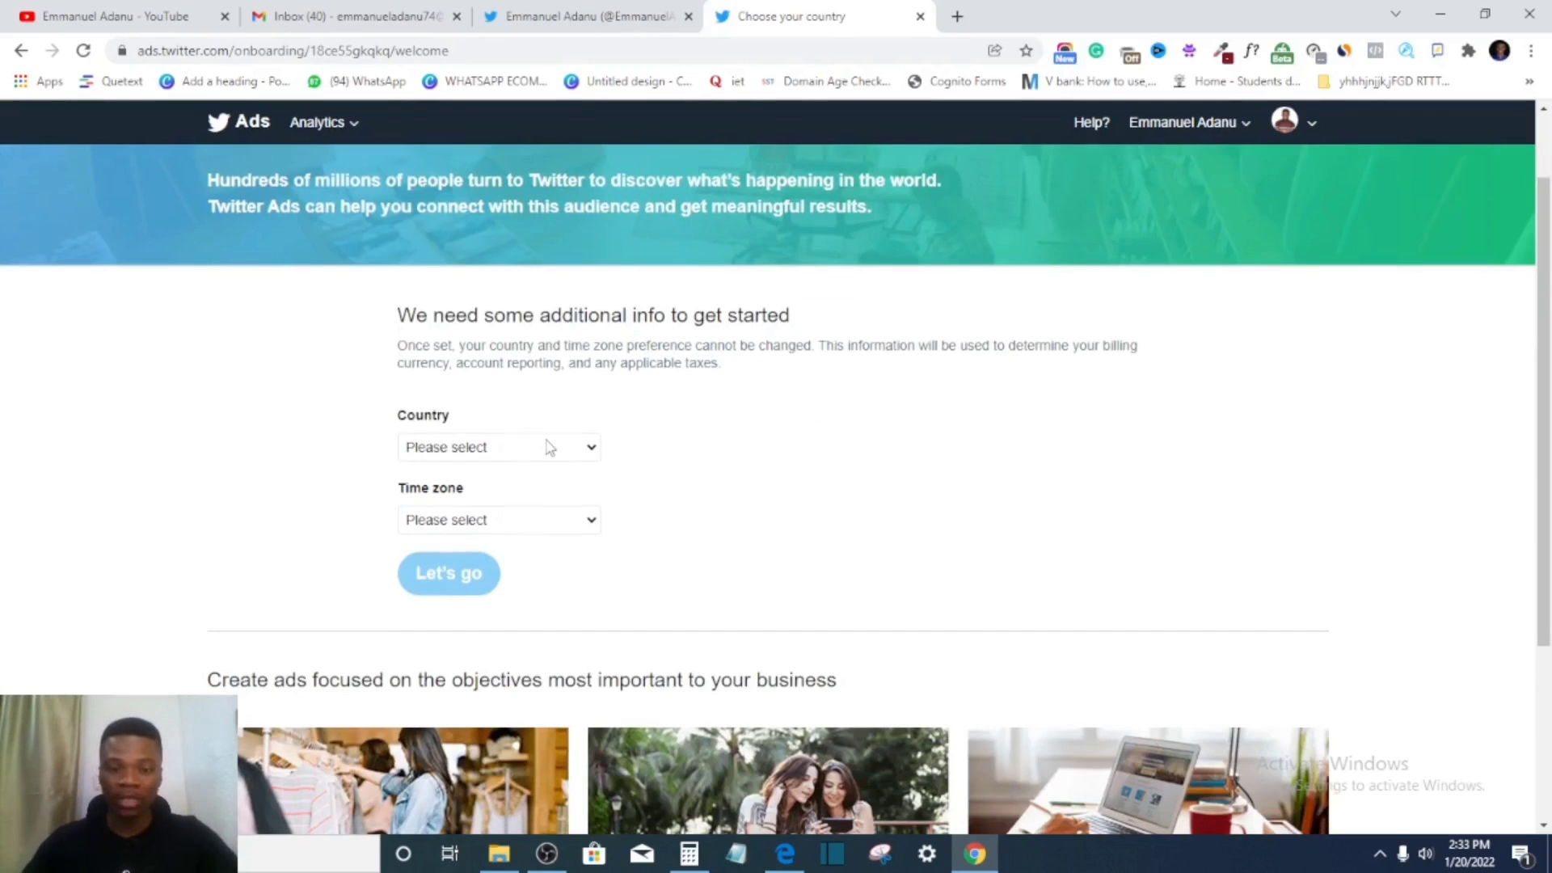
left_click(496, 450)
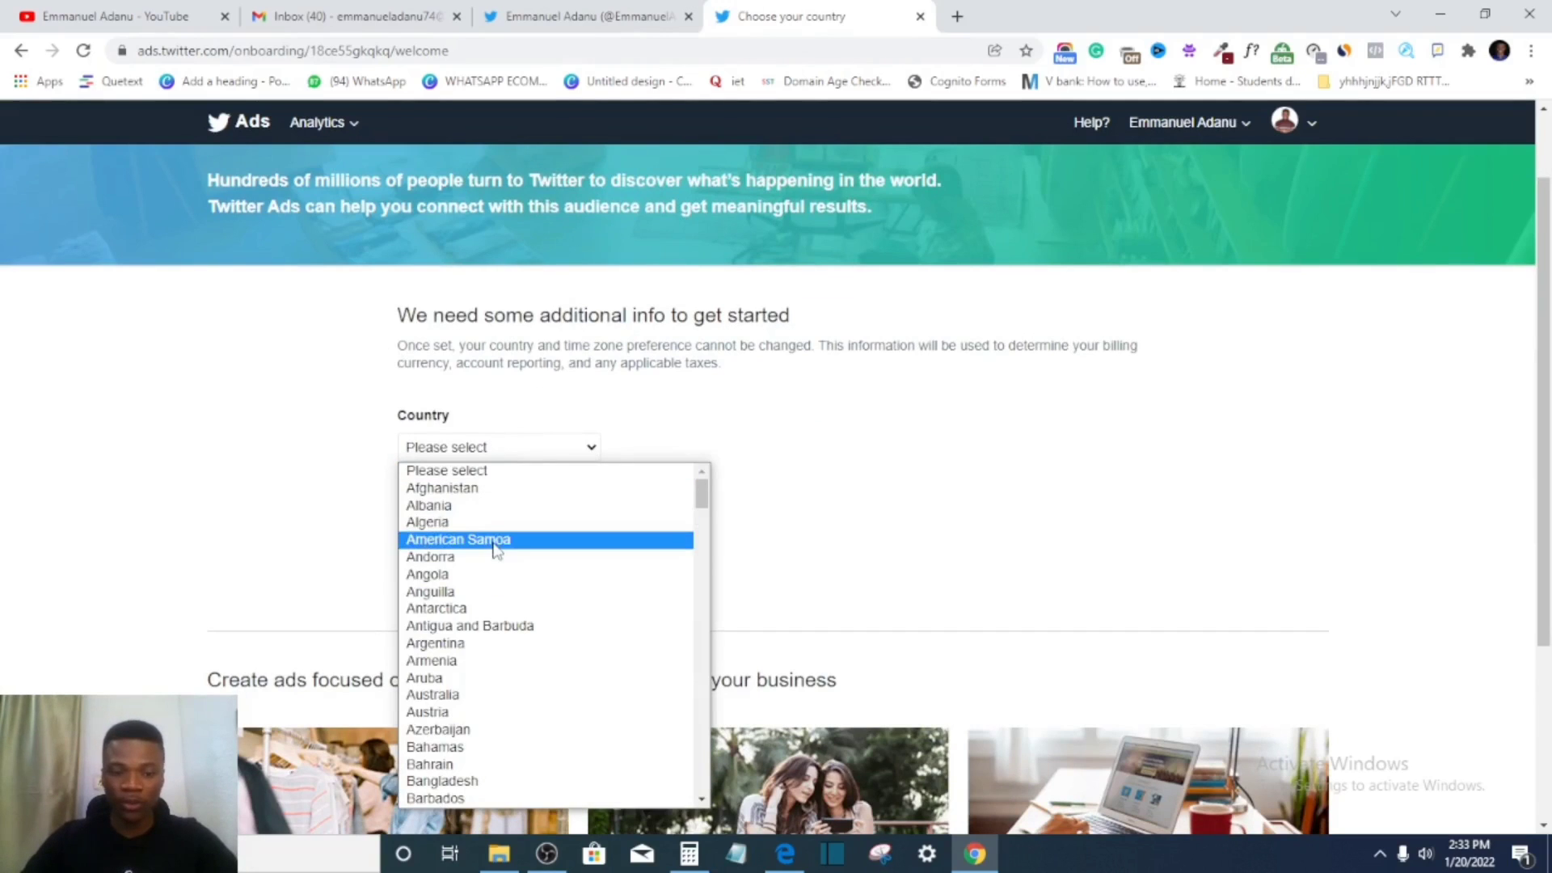
key("n")
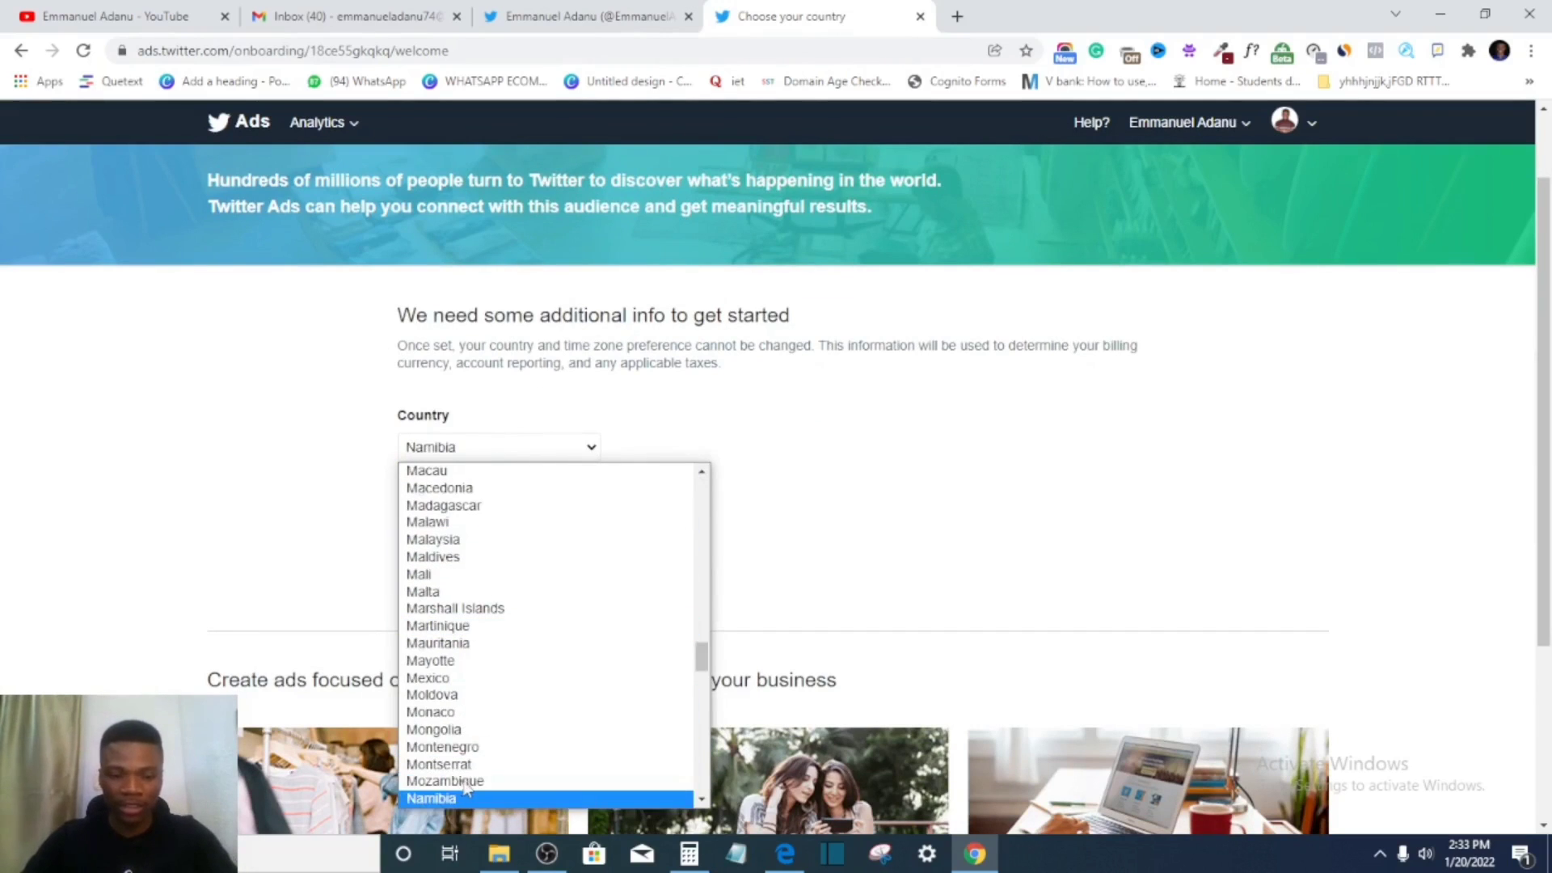
left_click(467, 743)
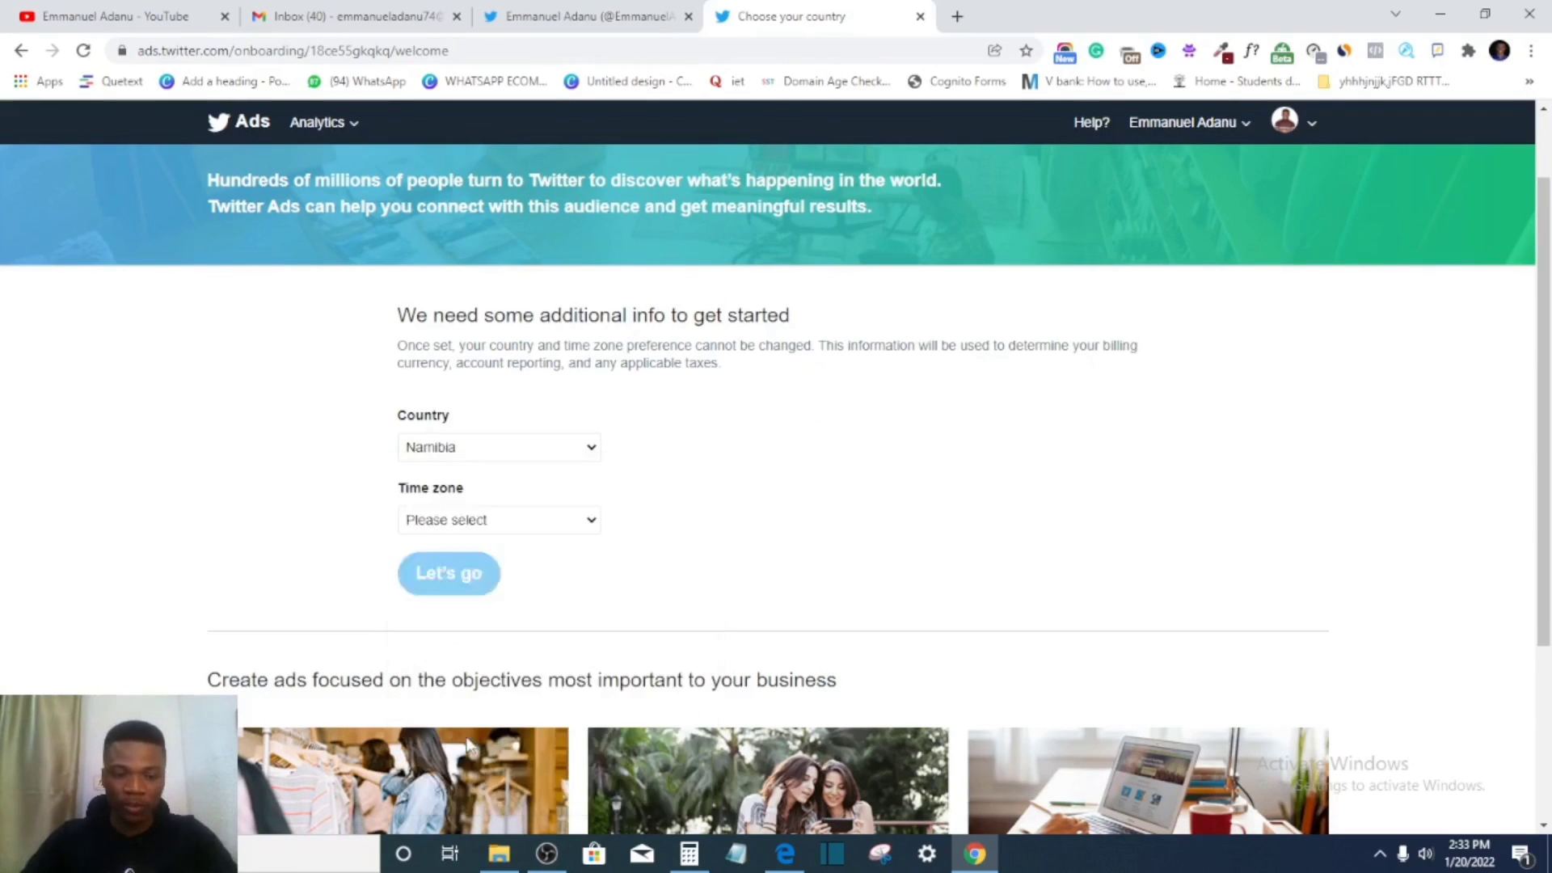
scroll(591, 609, "down", 3)
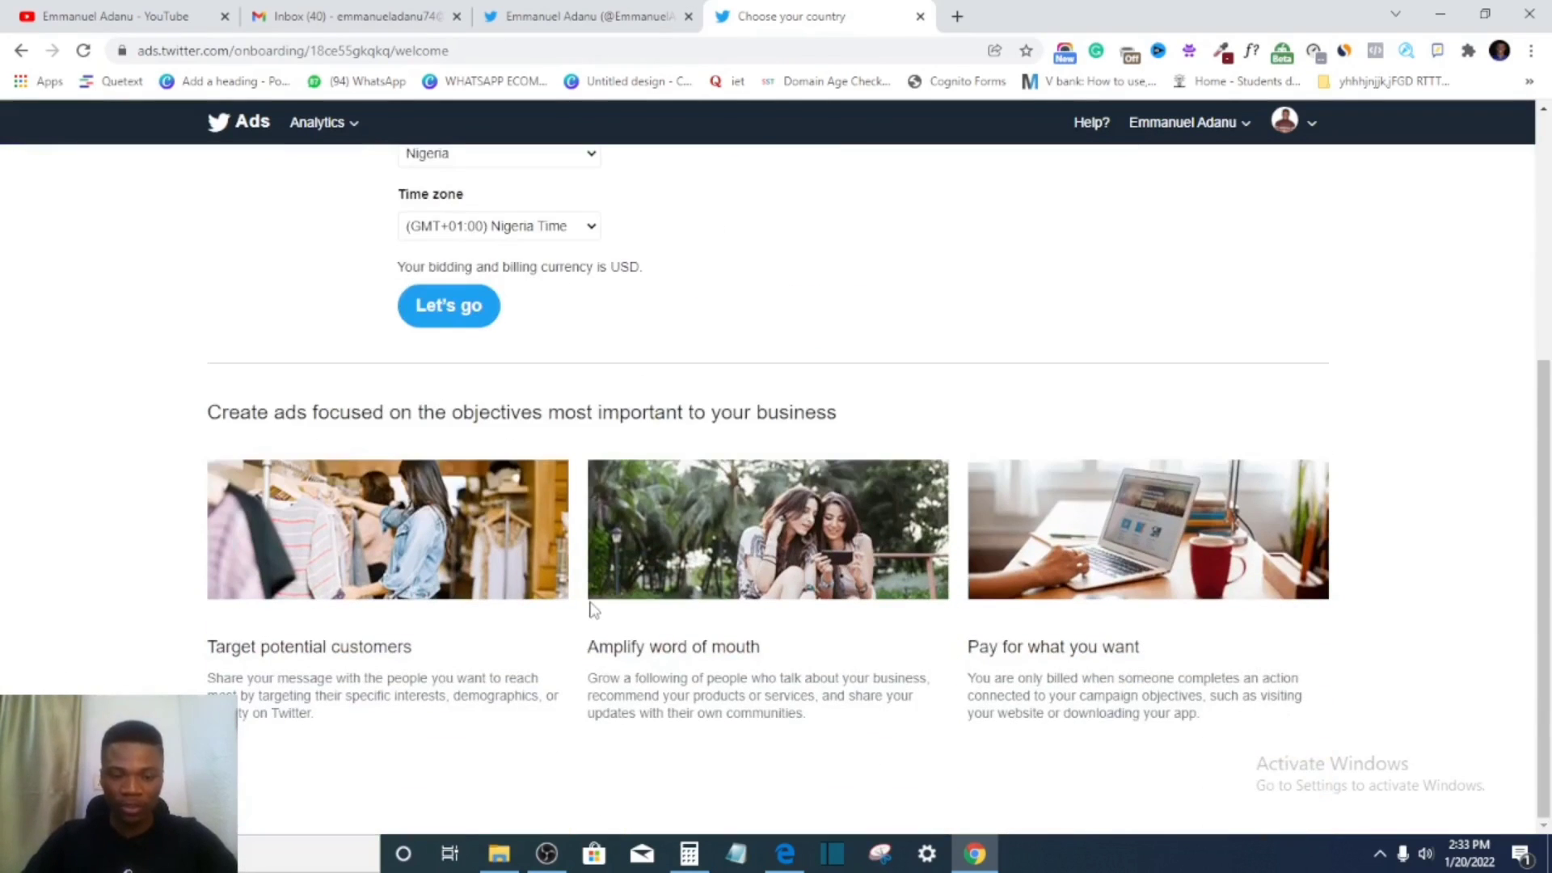
left_click(446, 310)
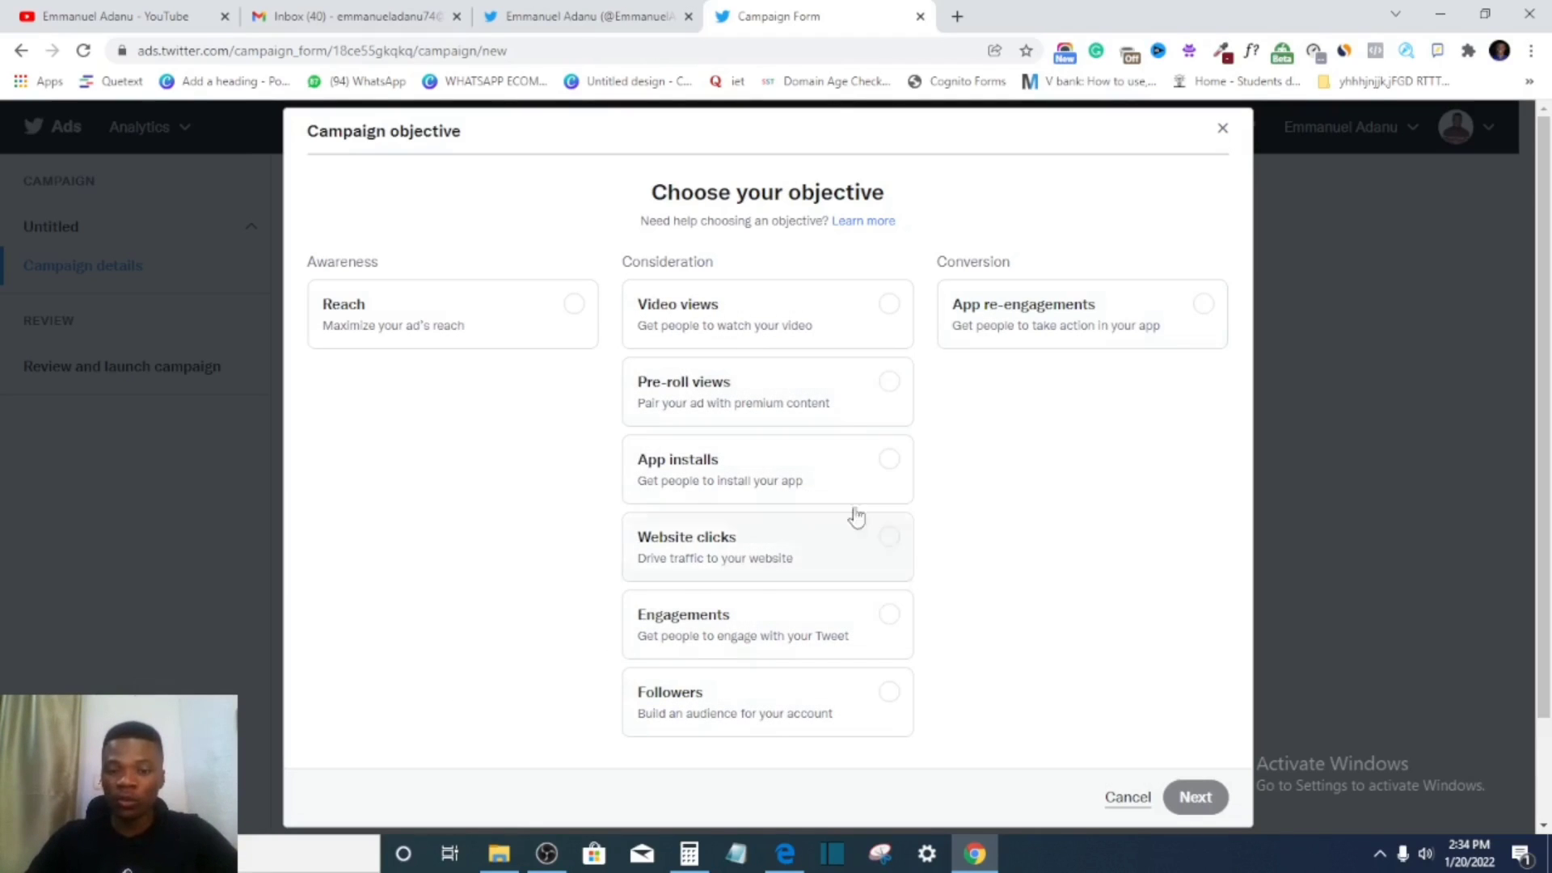
- Choose Website clicks as the campaign objective and continue to the campaign details
left_click(744, 537)
left_click(1188, 797)
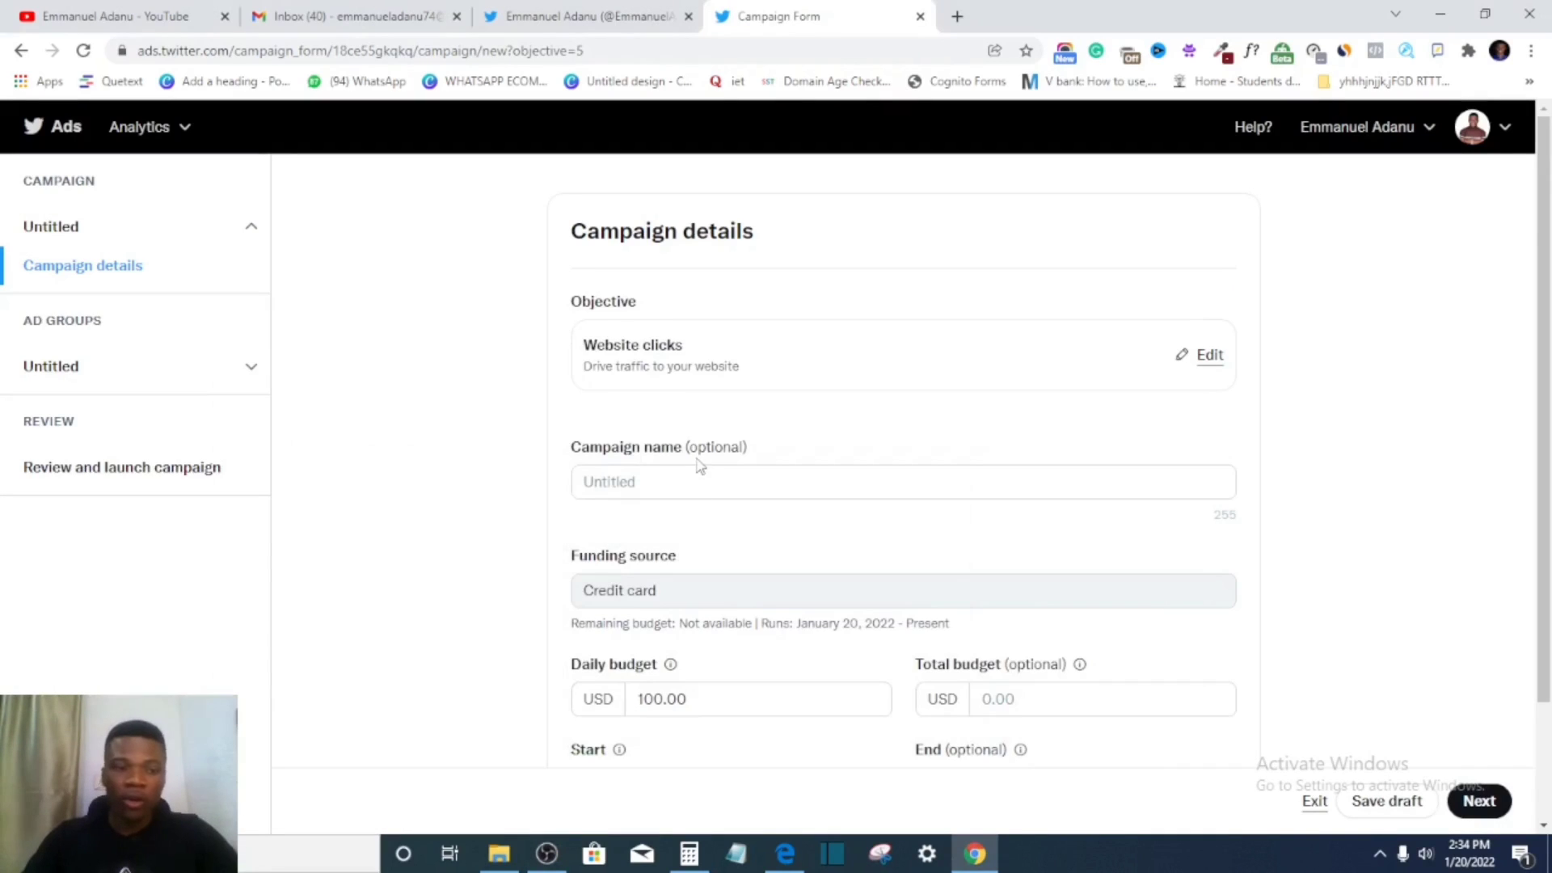
scroll(709, 385, "down", 1)
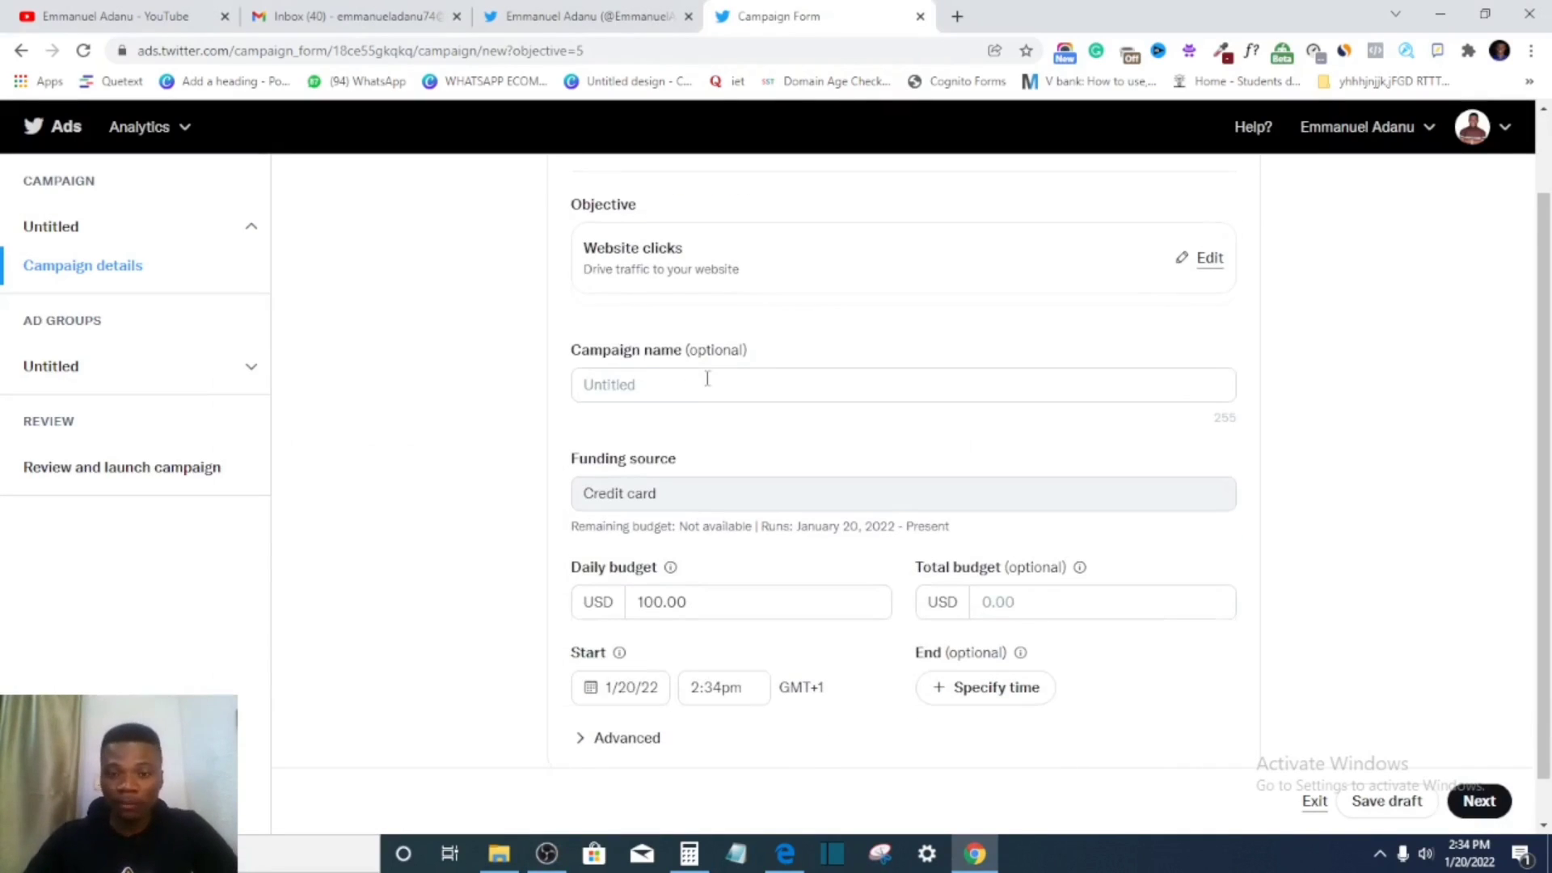
scroll(709, 380, "up", 1)
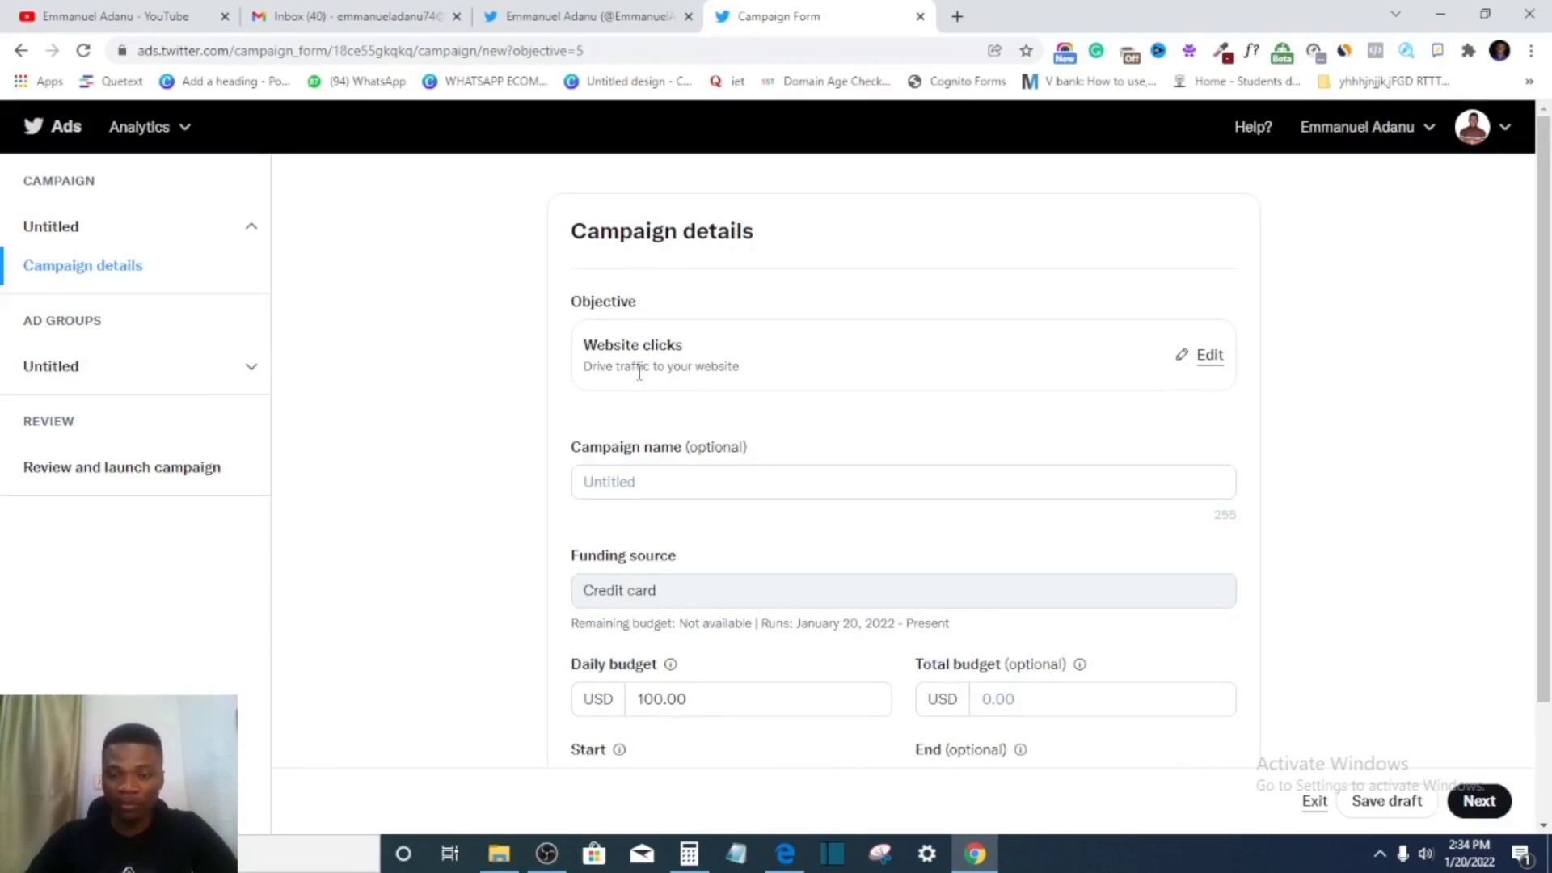
- Name the campaign Example Campaign
left_click(668, 487)
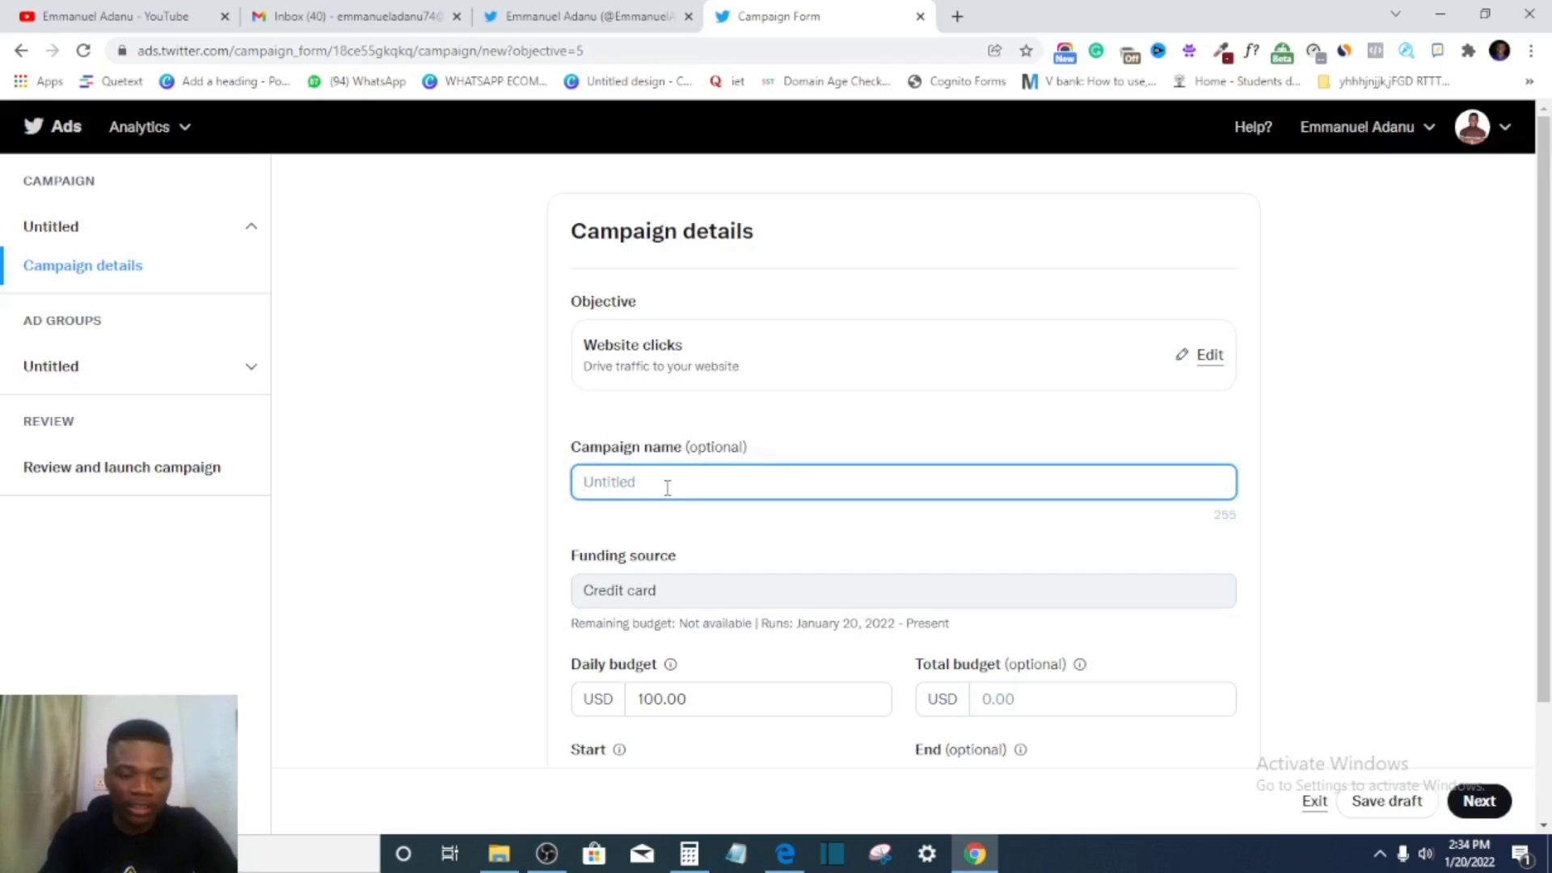
type("Examp")
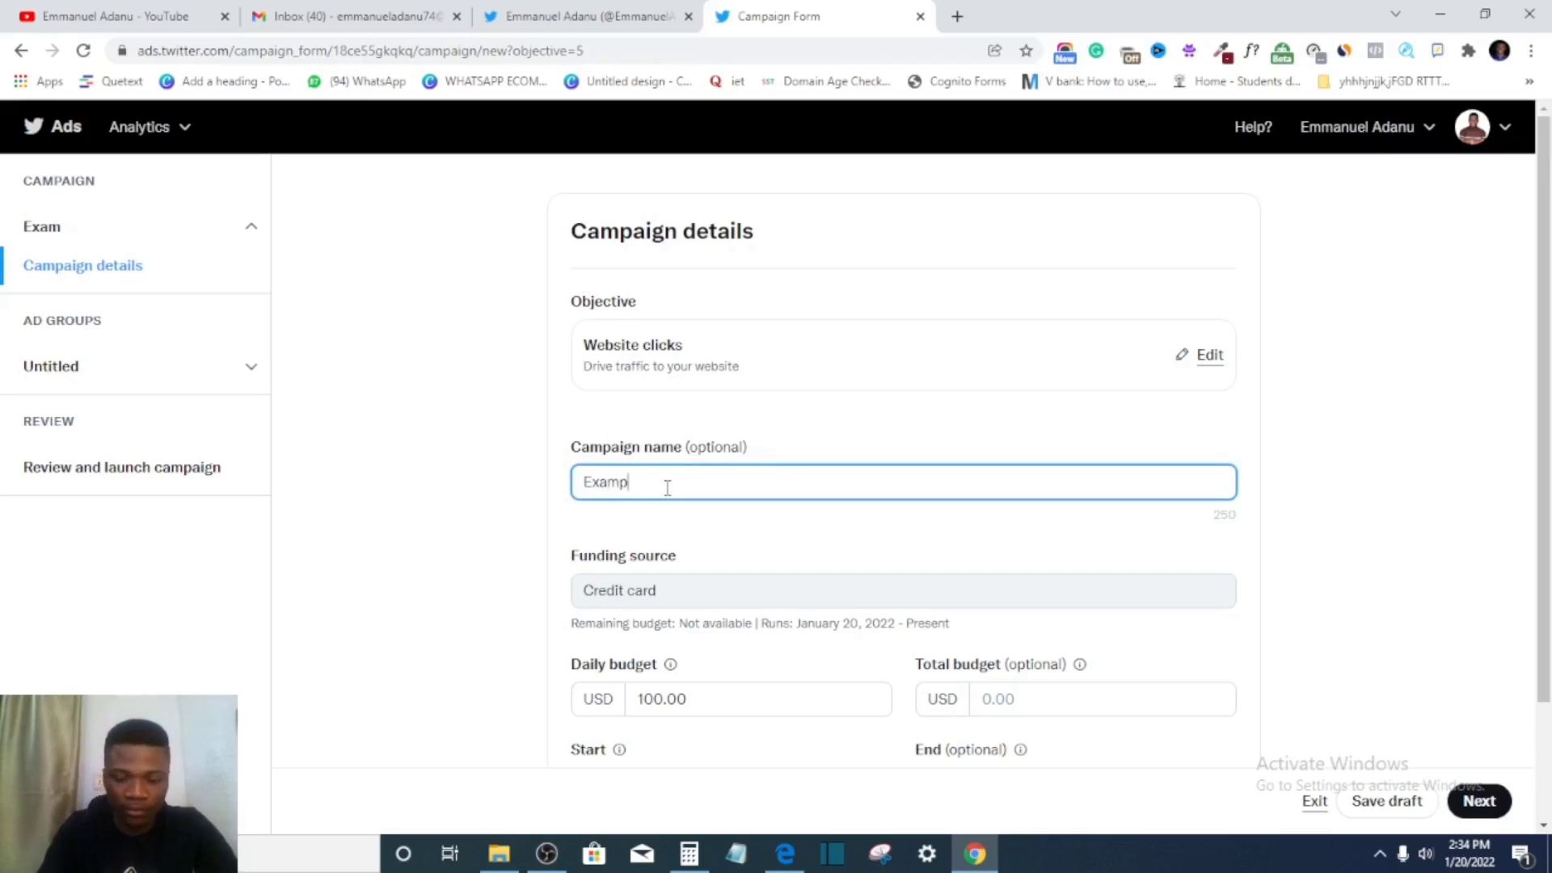
type("le Campa")
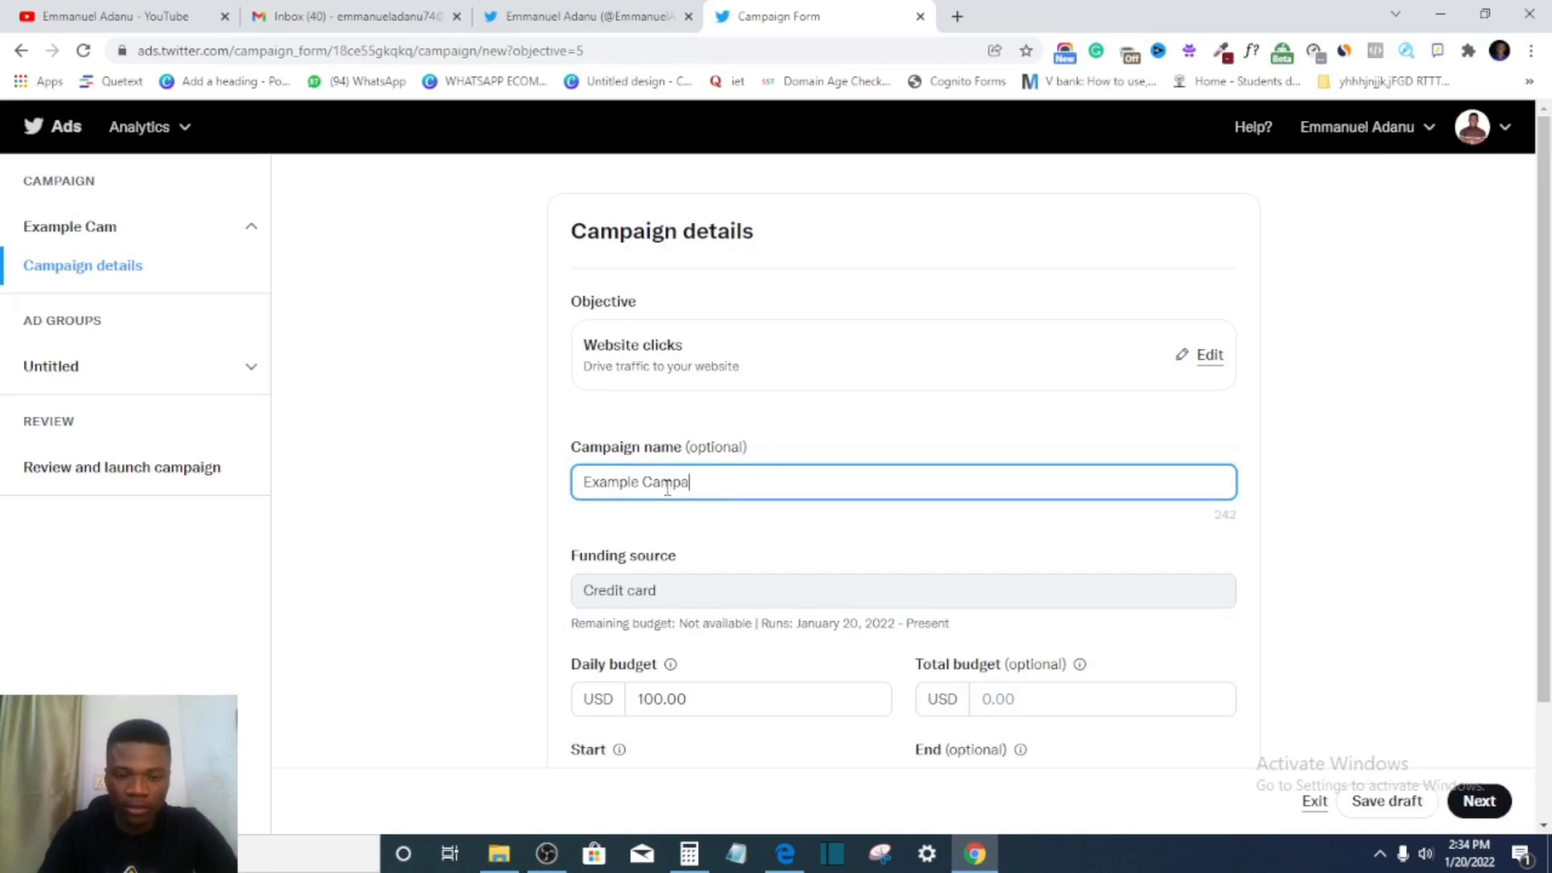
type("ign")
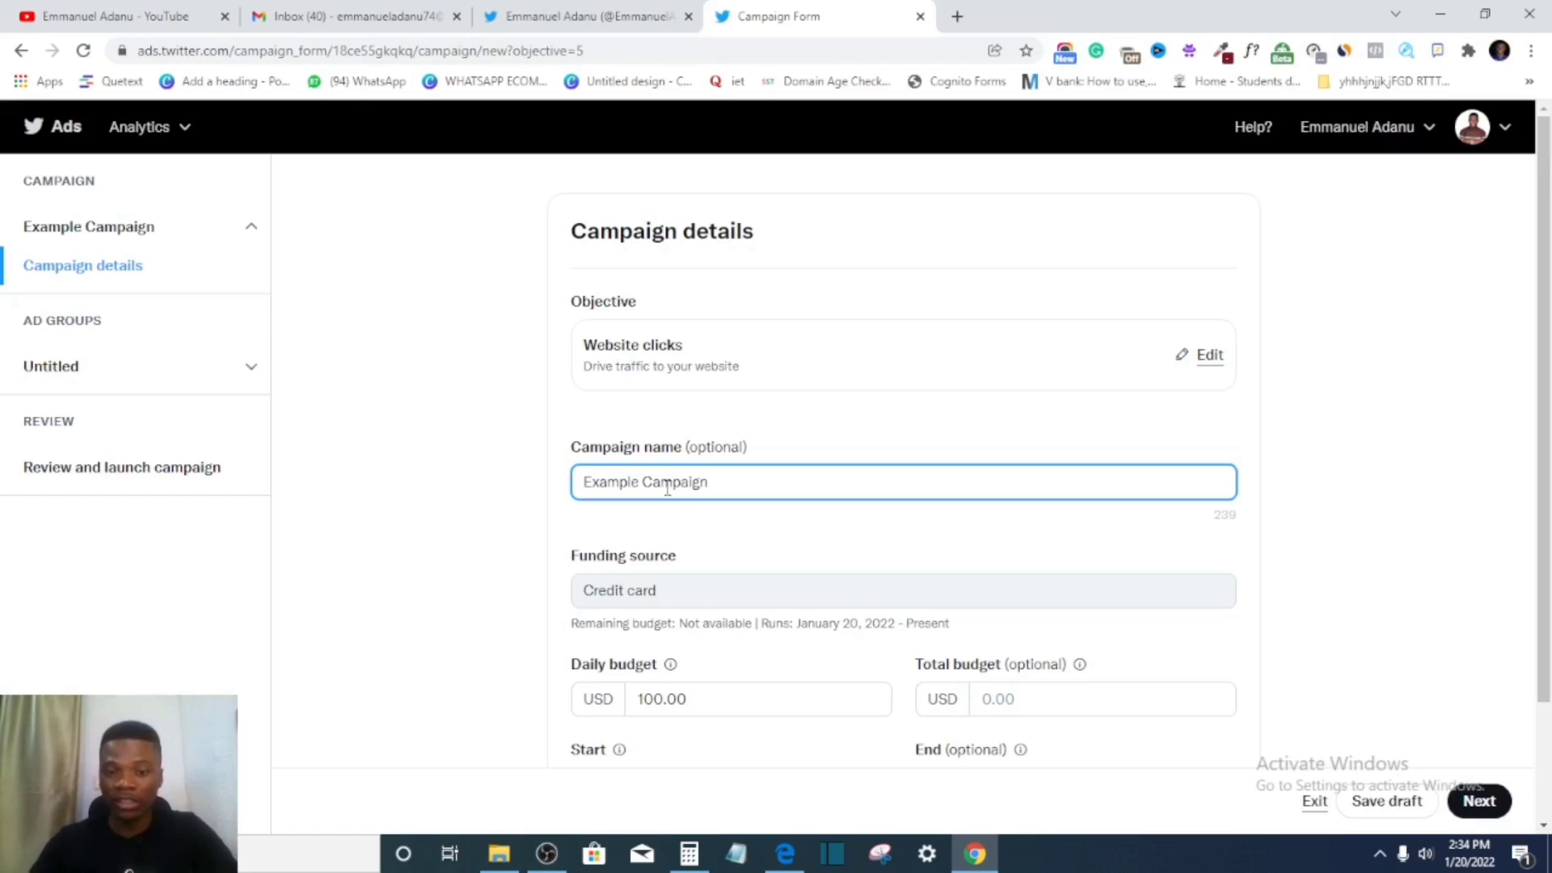
- Review the campaign's funding source, budget, schedule and advanced pacing options, and continue to the ad group details
scroll(681, 497, "down", 2)
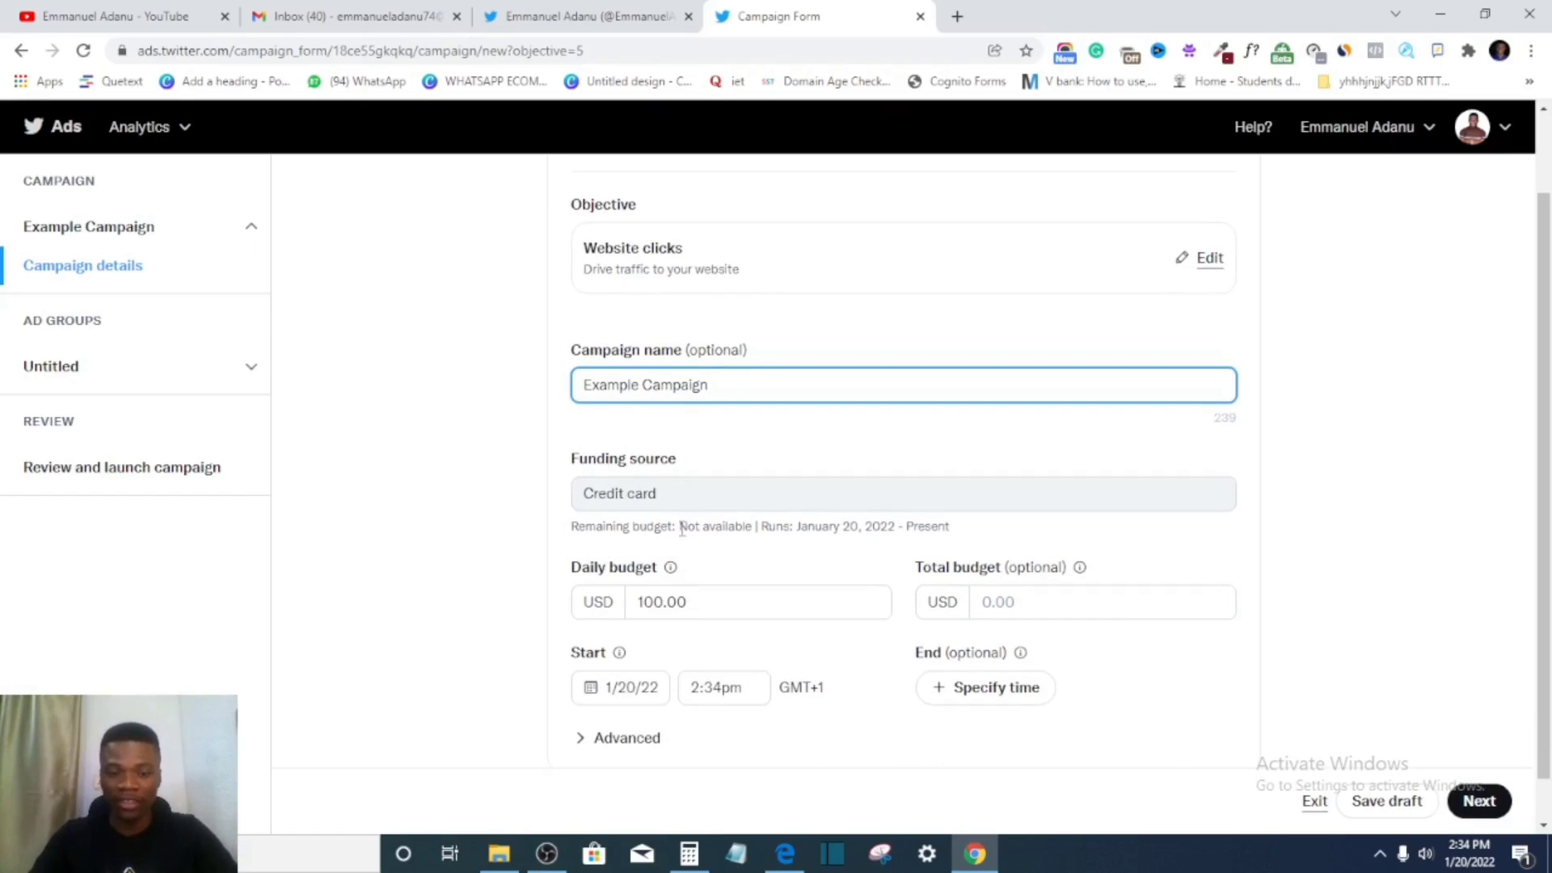
left_click(692, 486)
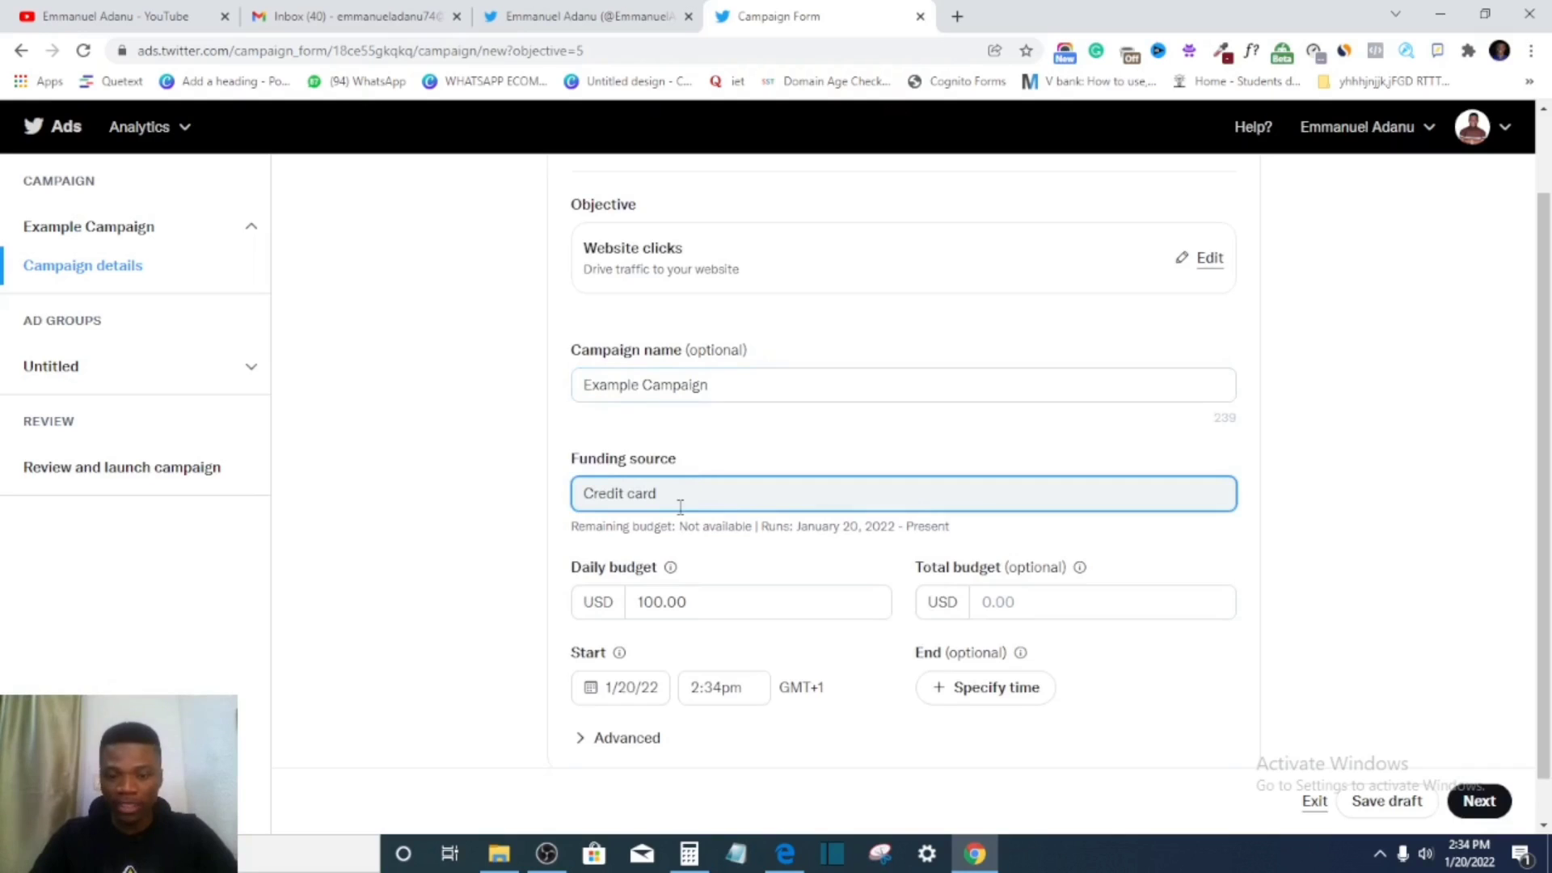
scroll(683, 493, "down", 1)
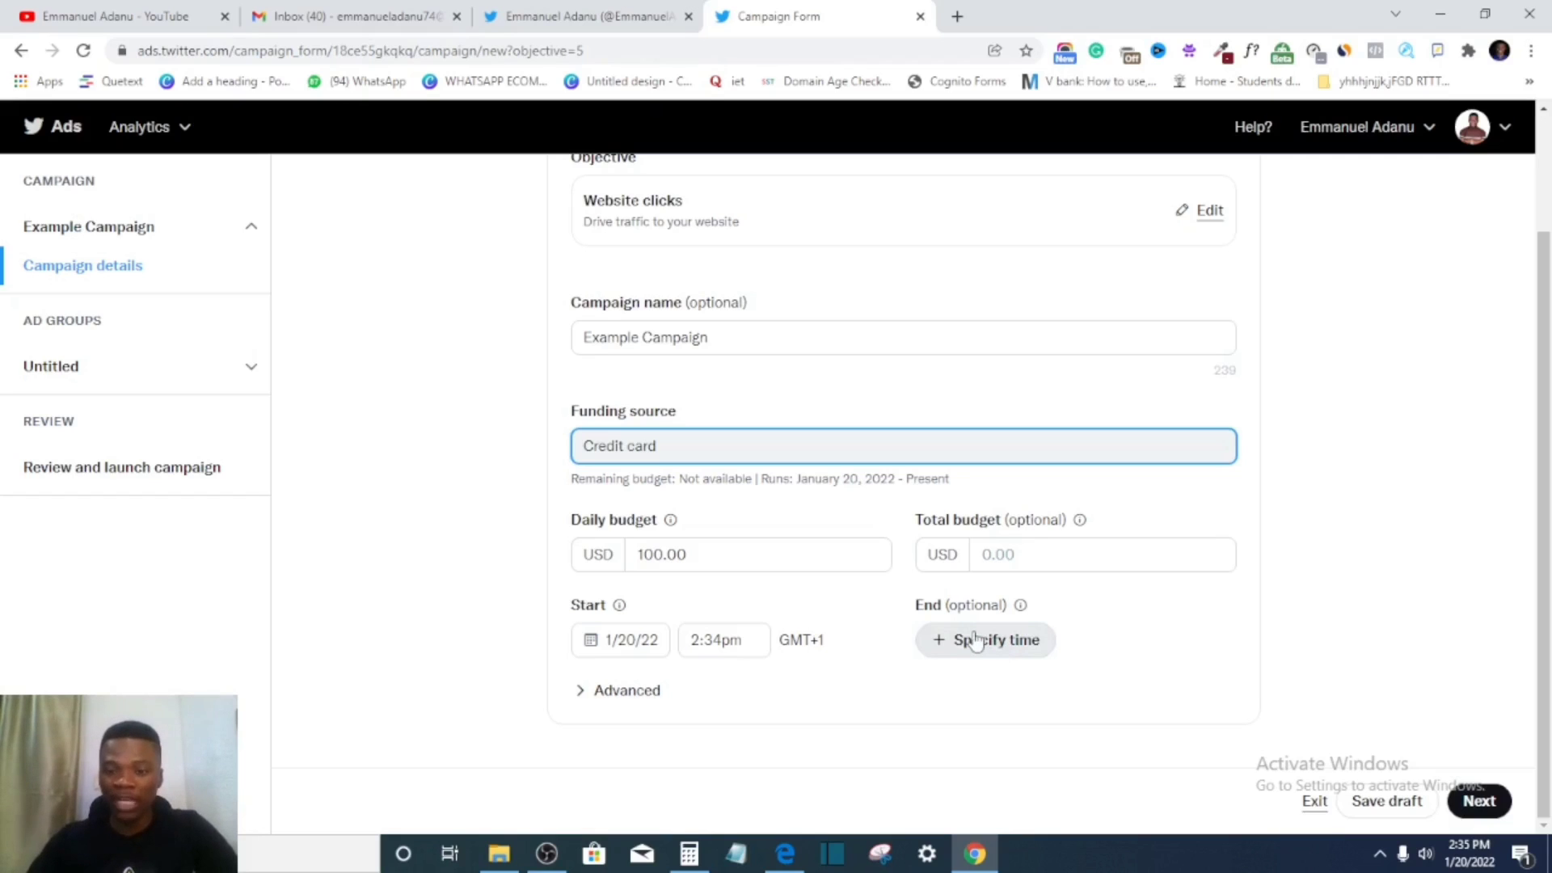
left_click(638, 692)
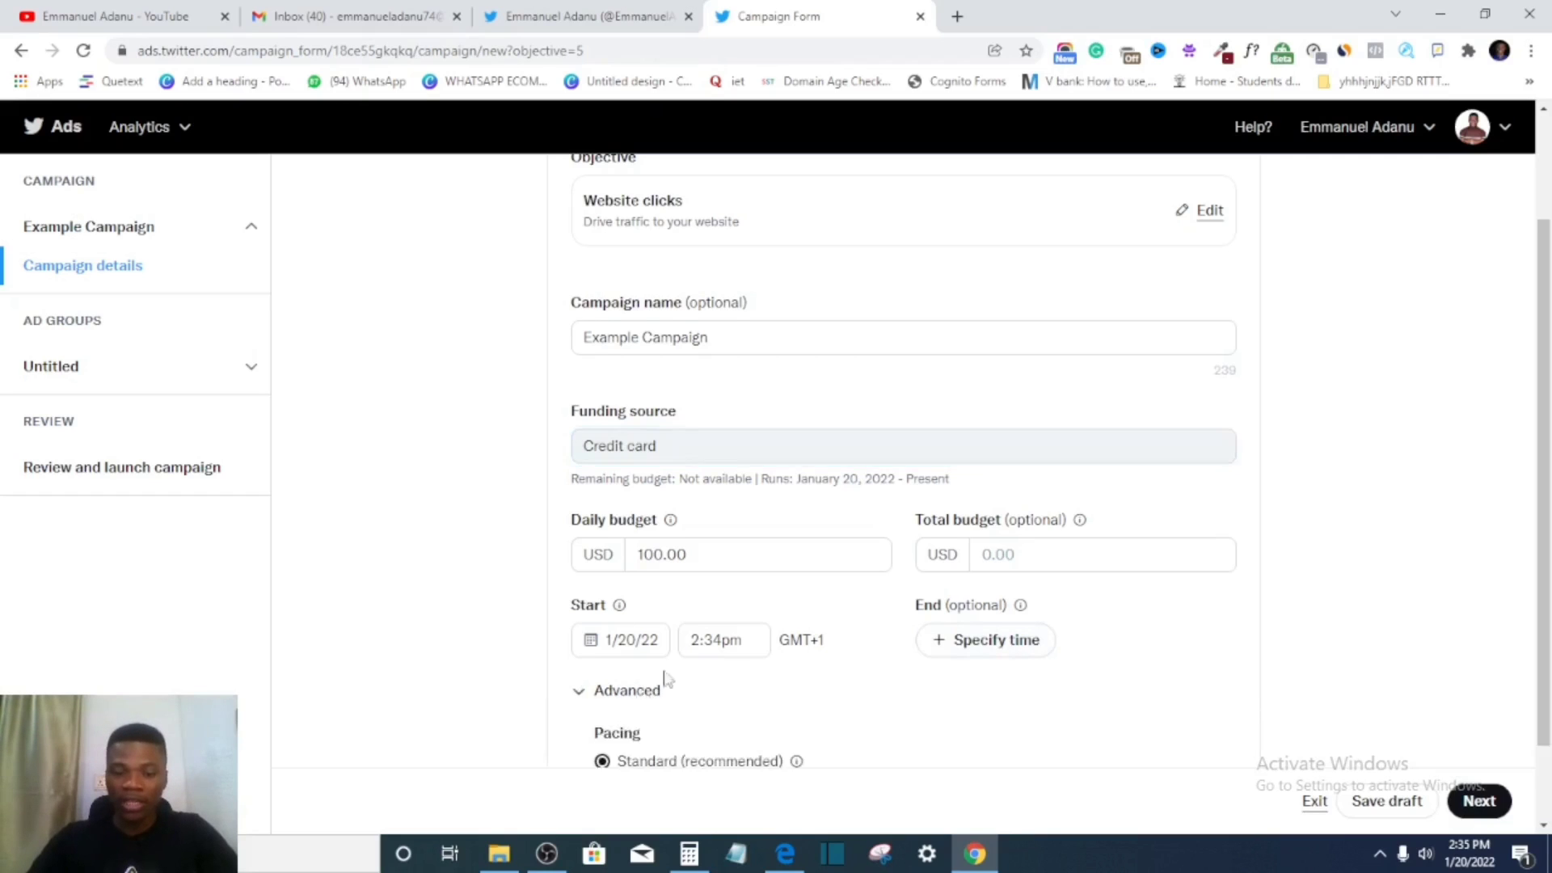
scroll(667, 681, "down", 2)
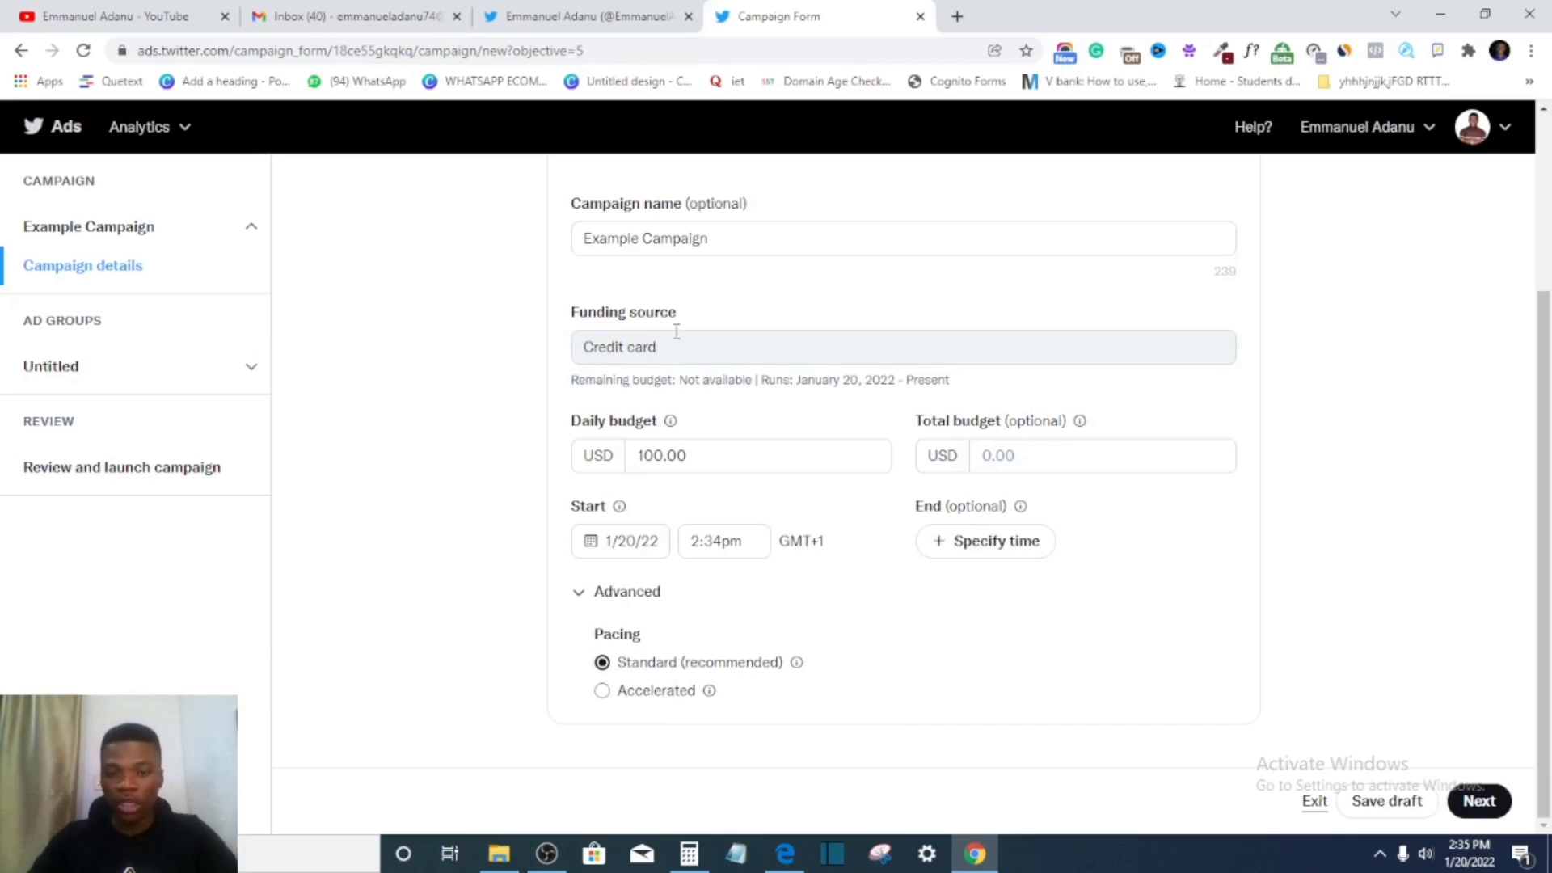
scroll(676, 332, "up", 3)
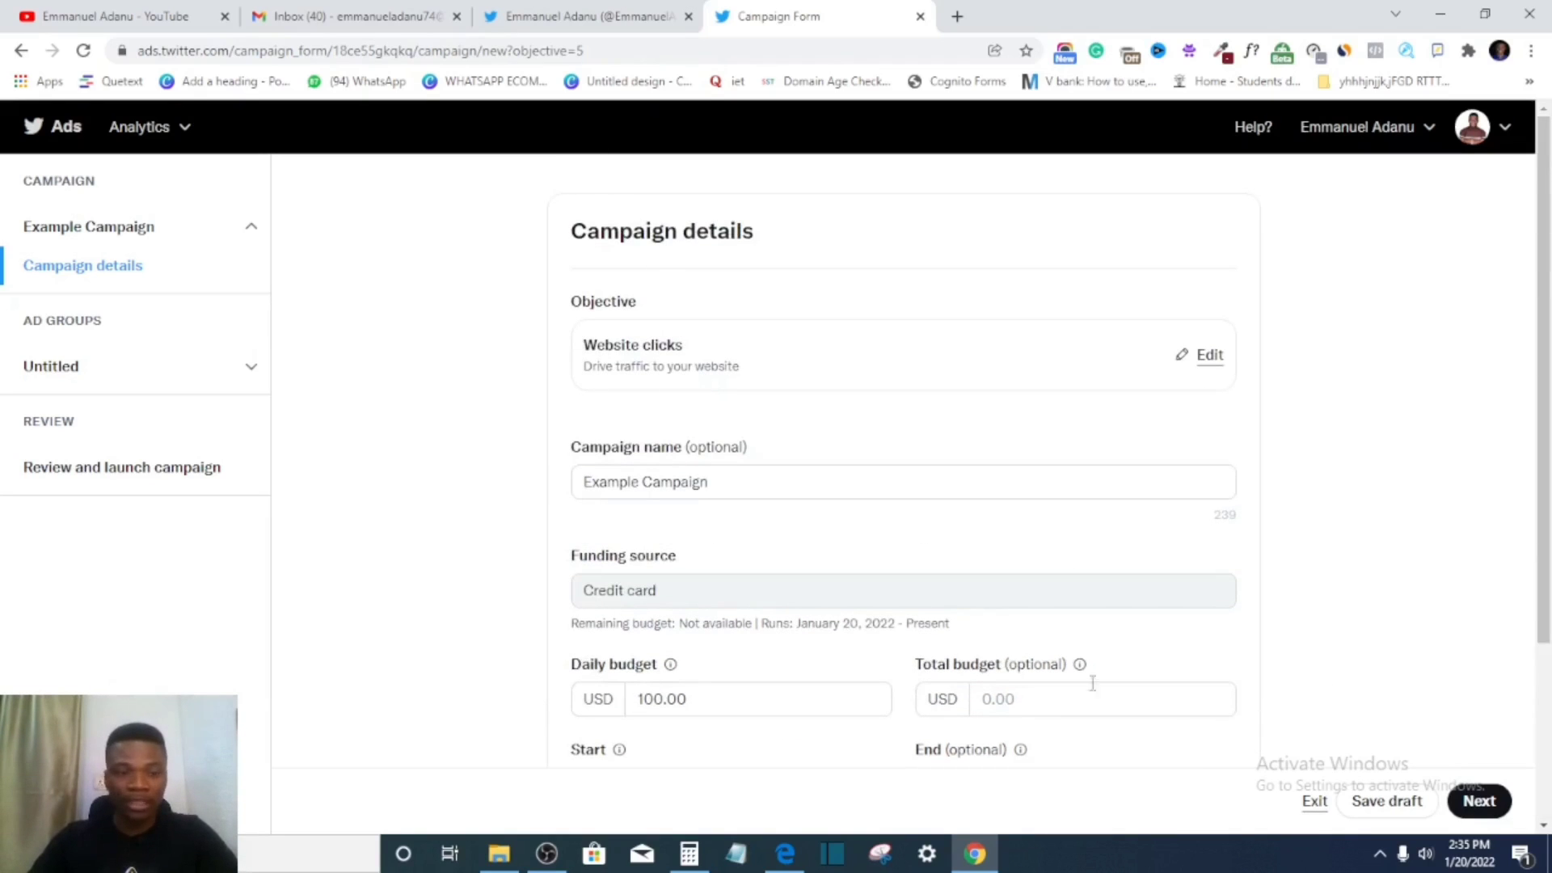
left_click(1486, 801)
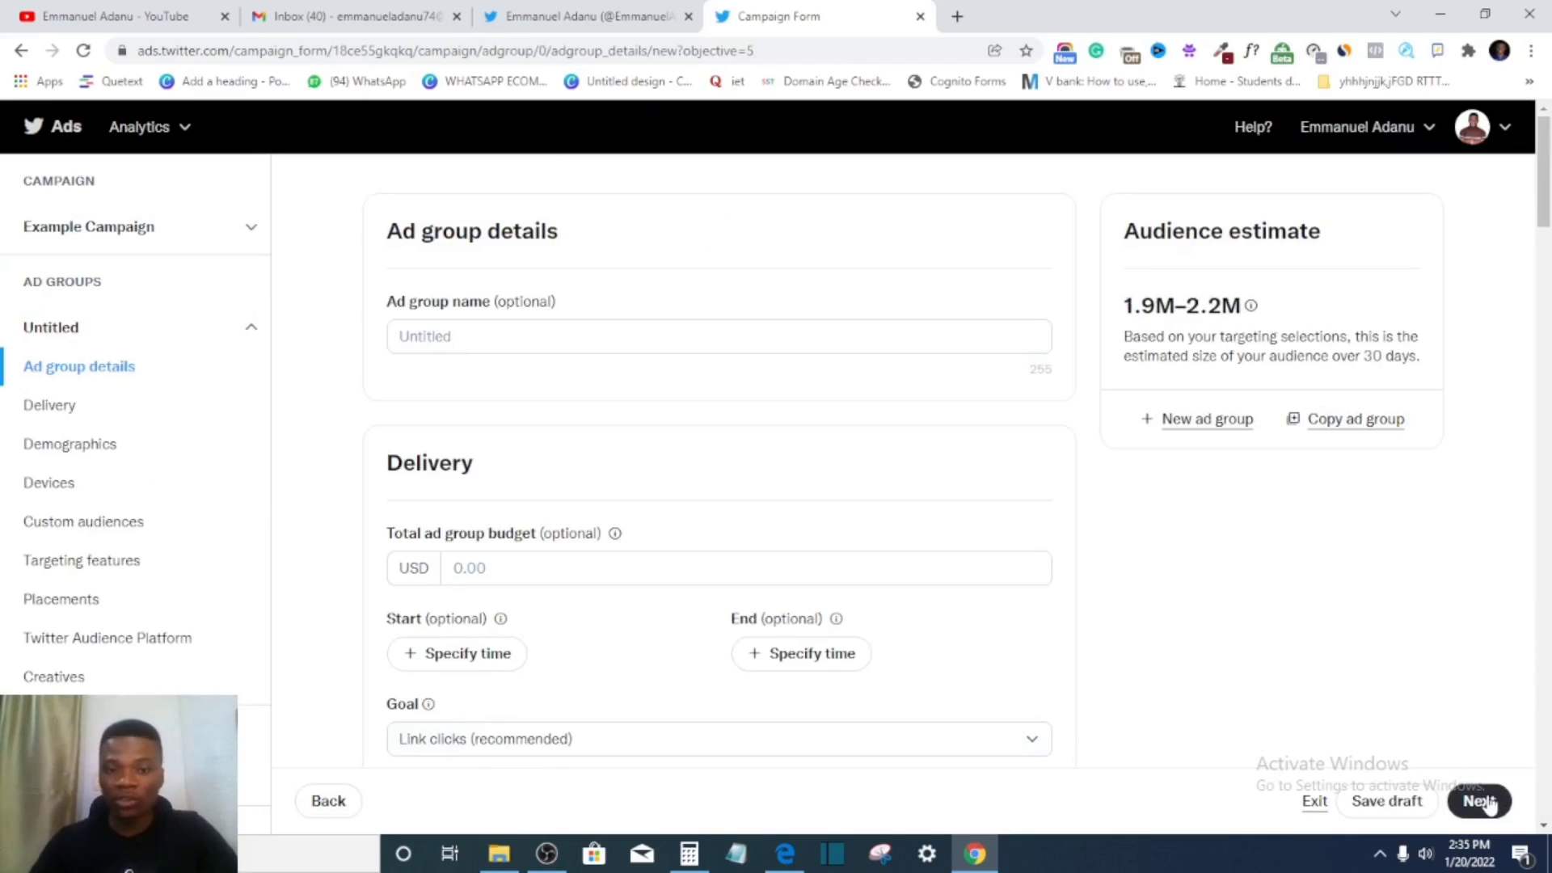
- Name the ad group Example Ad
left_click(463, 338)
type("Ex")
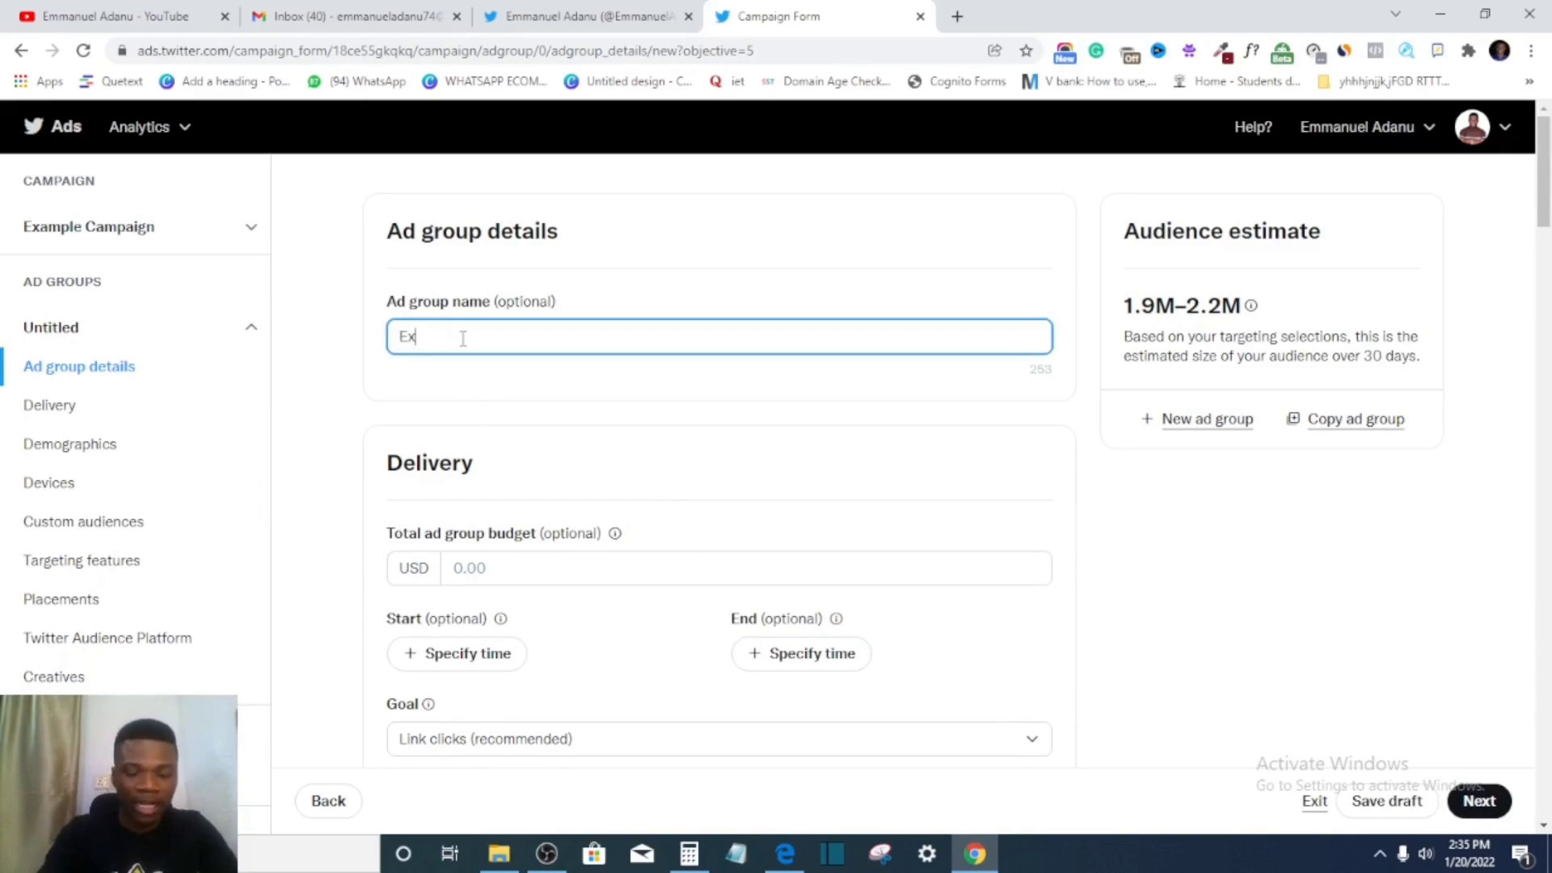
type("ample ")
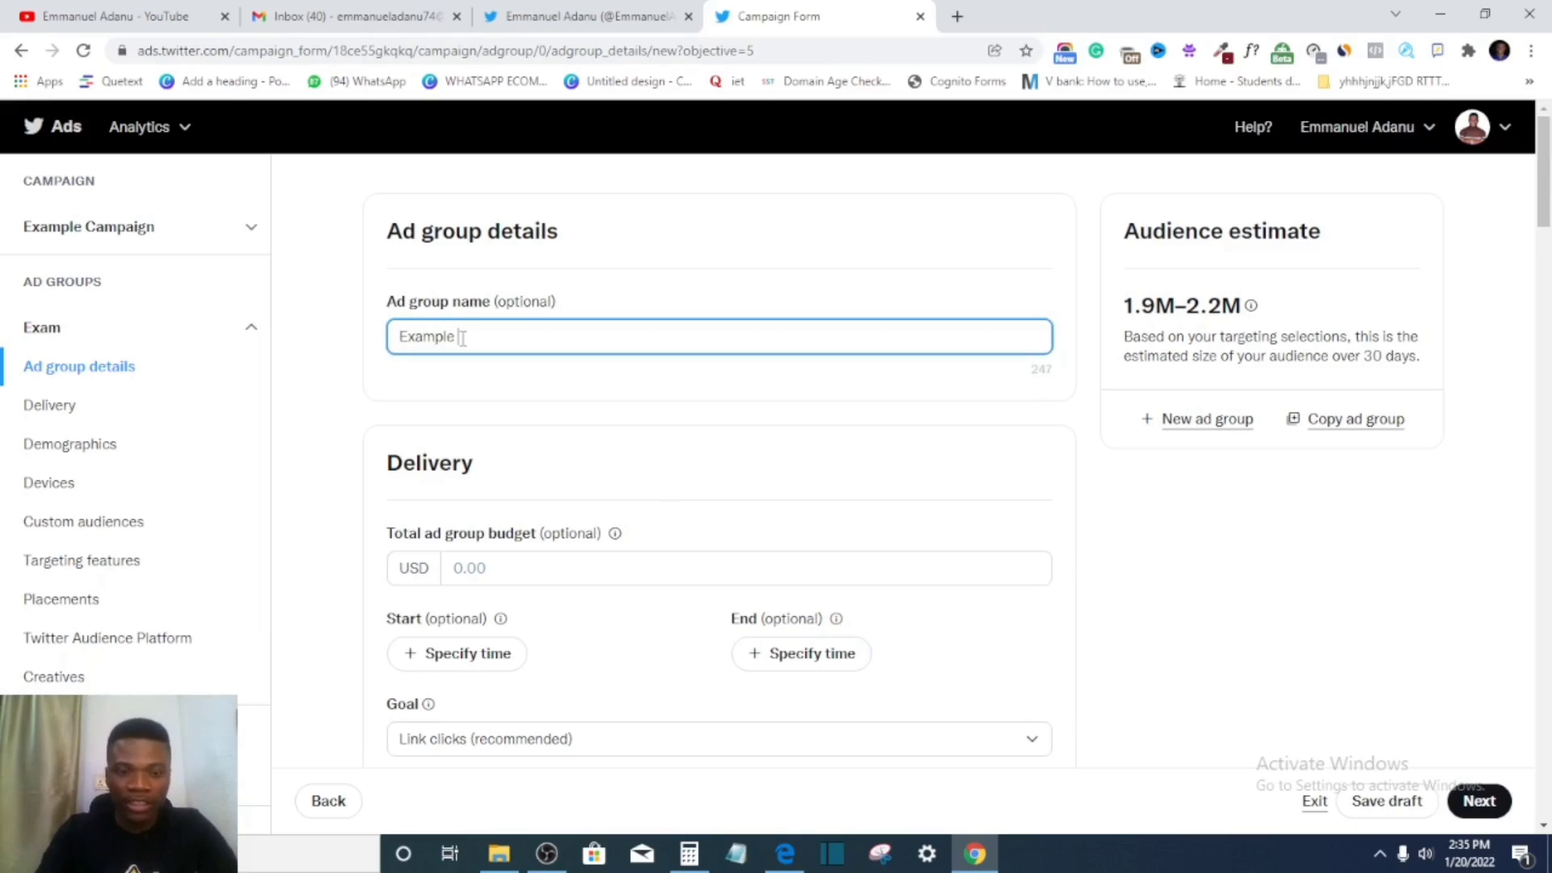
type("Ad")
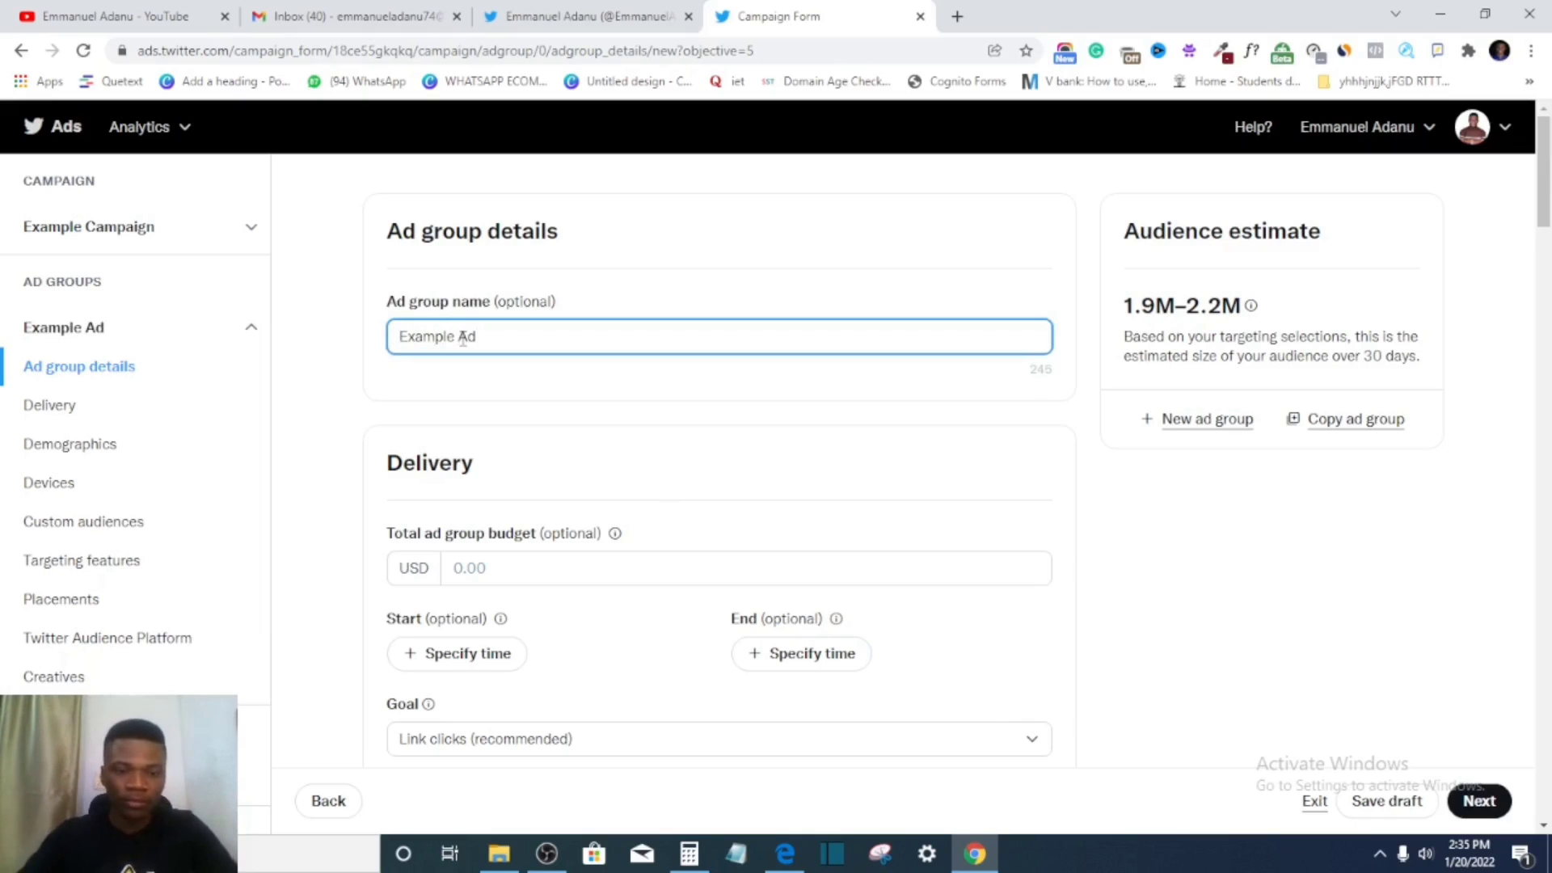
- Leave the total ad group budget empty and select Link clicks (recommended) as the delivery goal
scroll(518, 485, "down", 1)
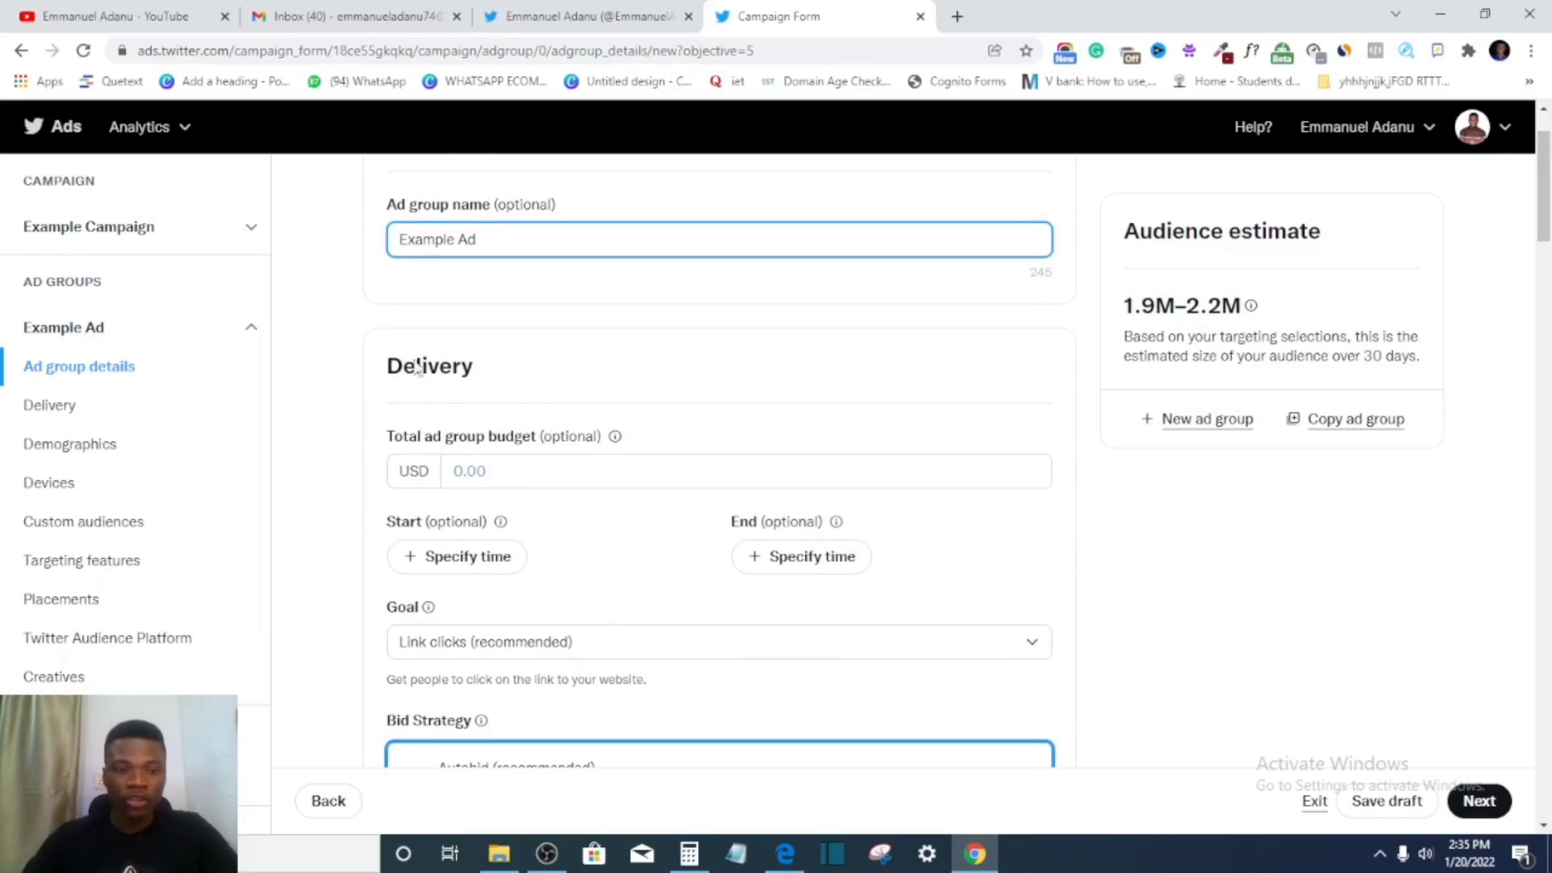
left_click(581, 477)
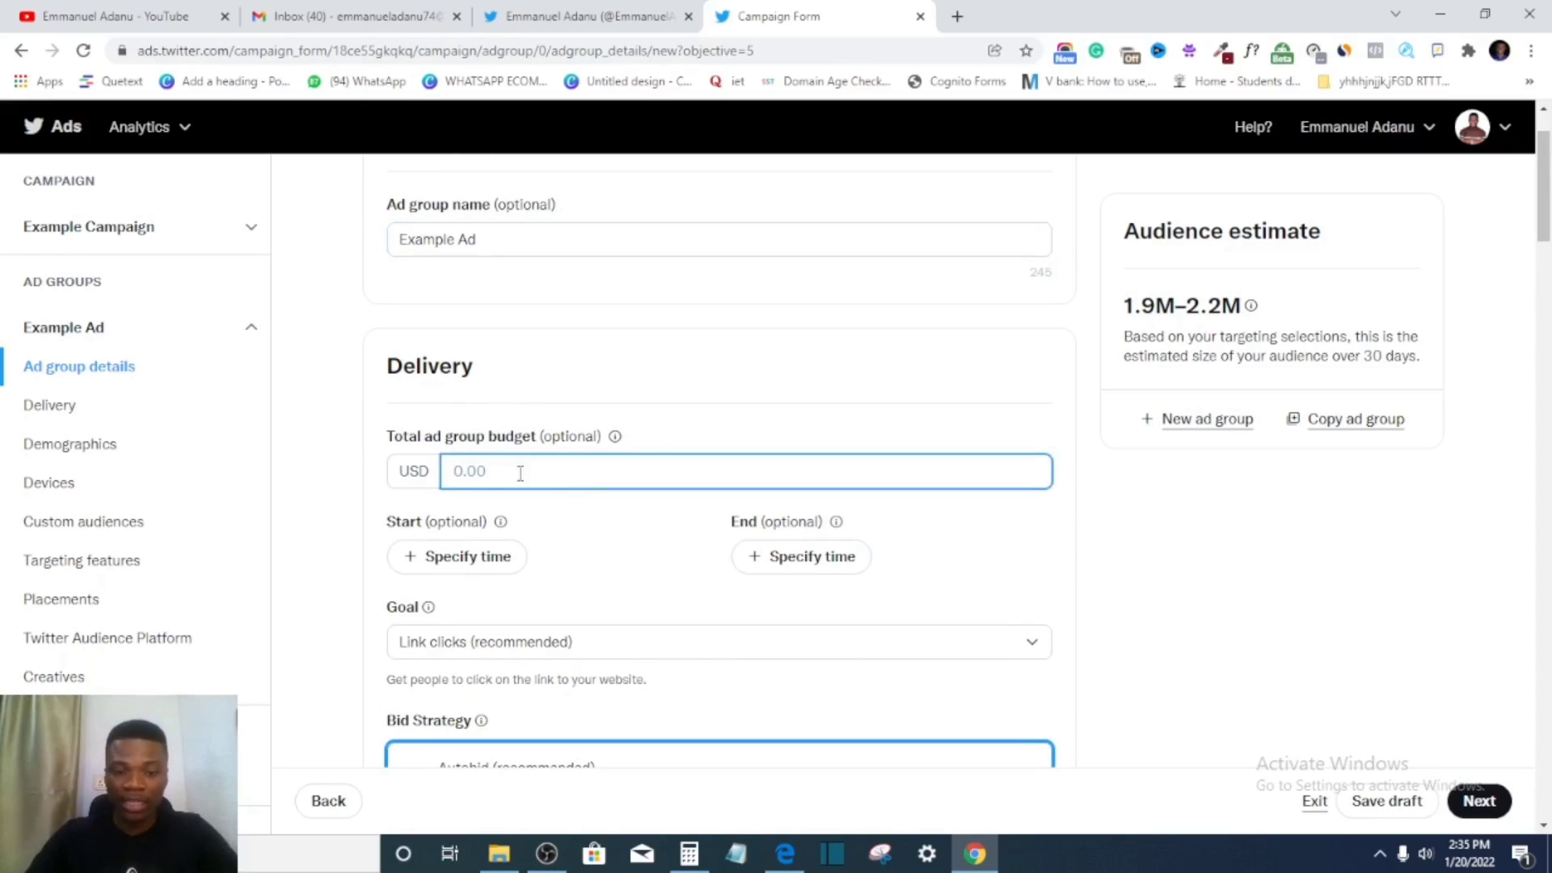
left_click(657, 418)
scroll(663, 419, "down", 2)
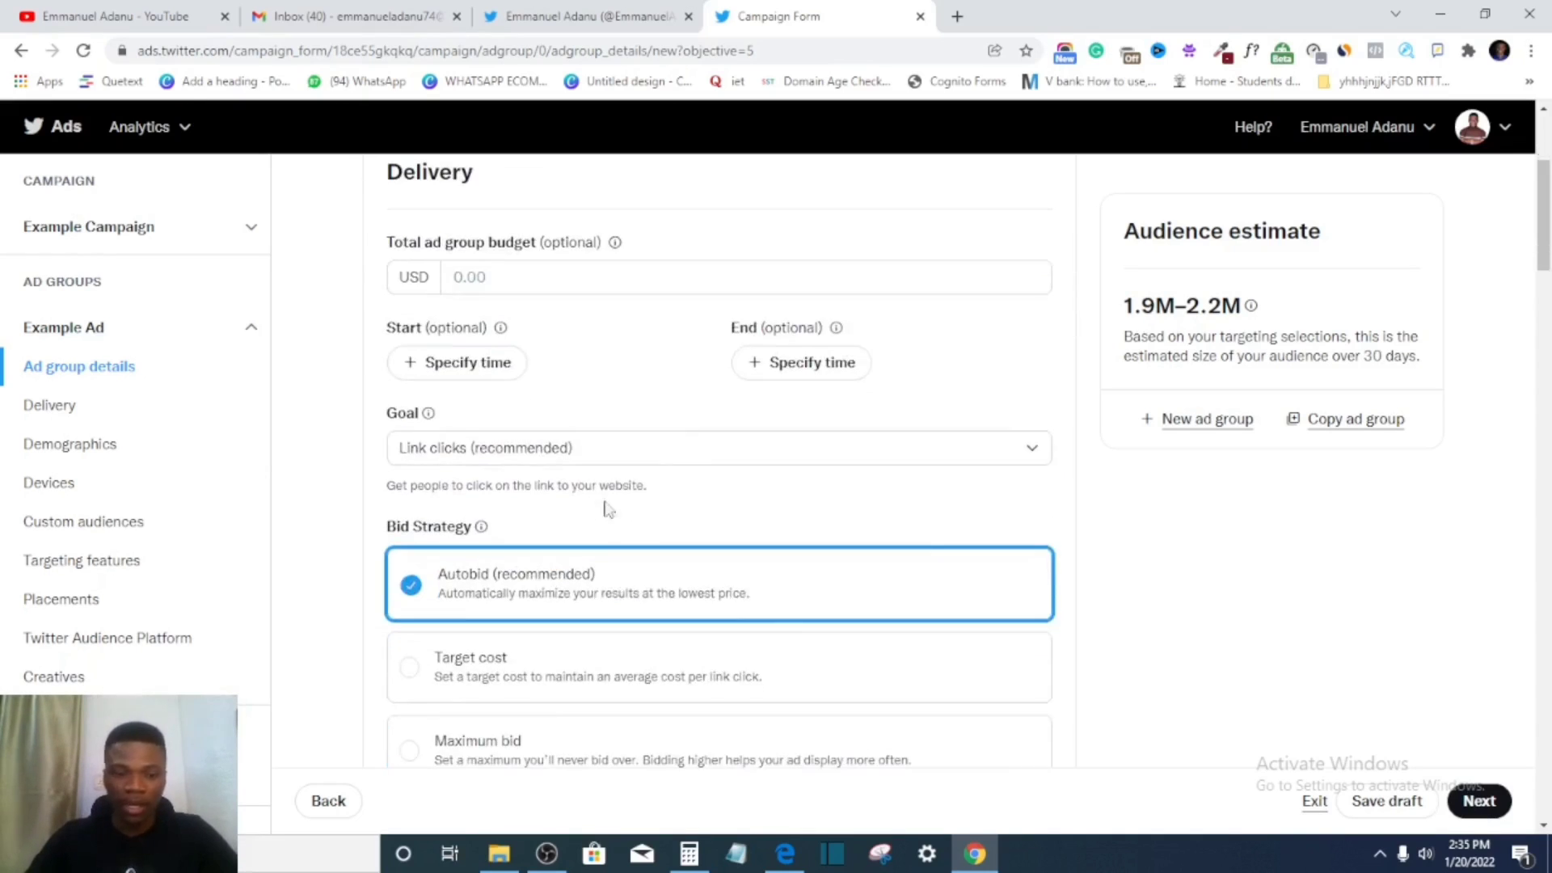
left_click(485, 450)
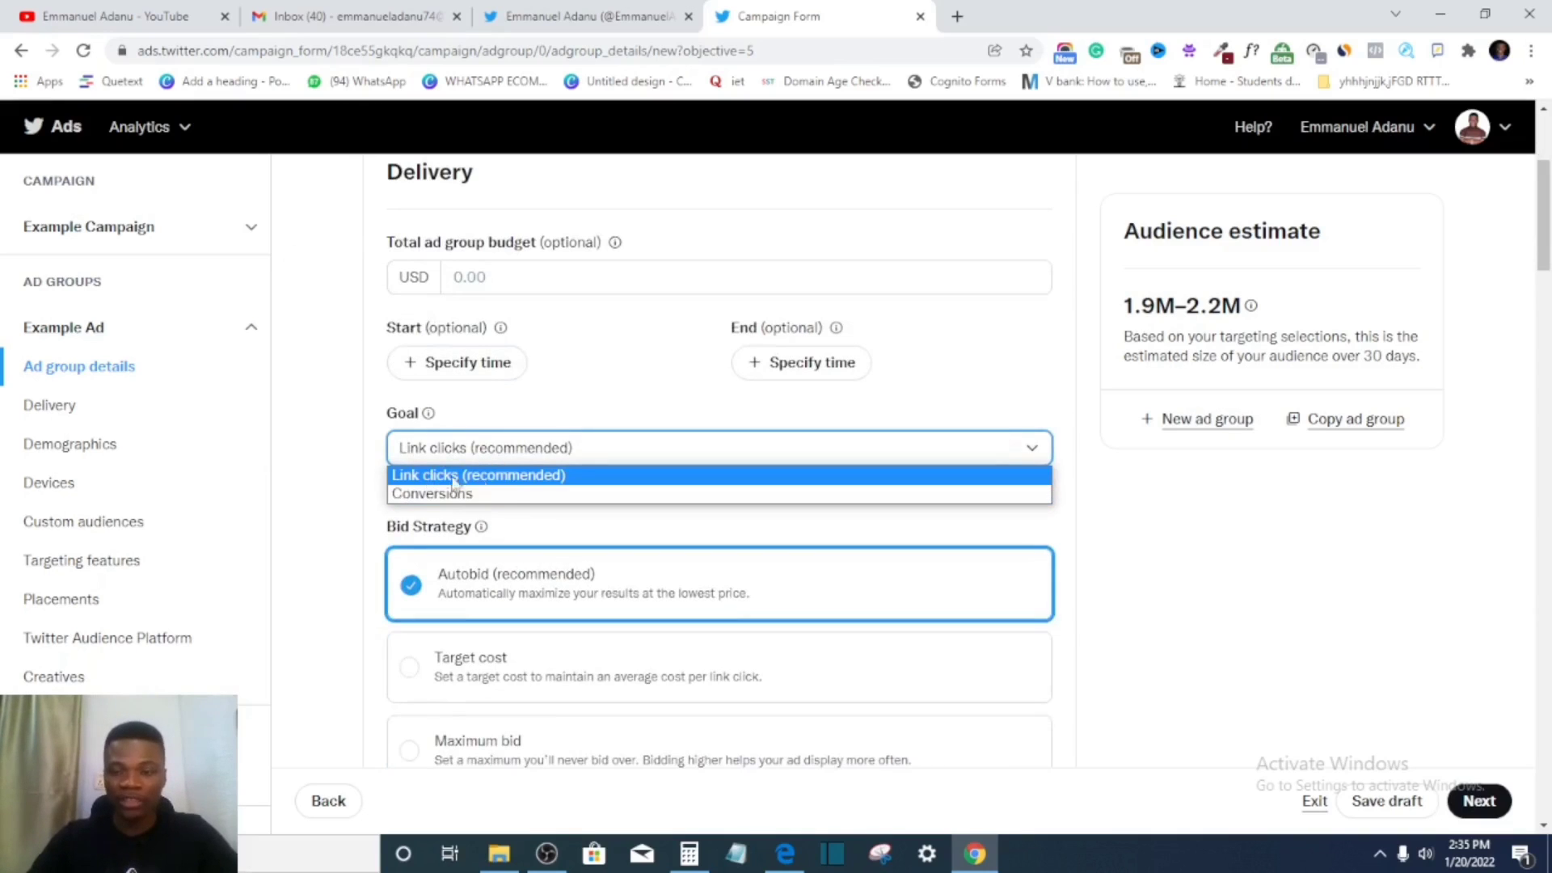
left_click(512, 483)
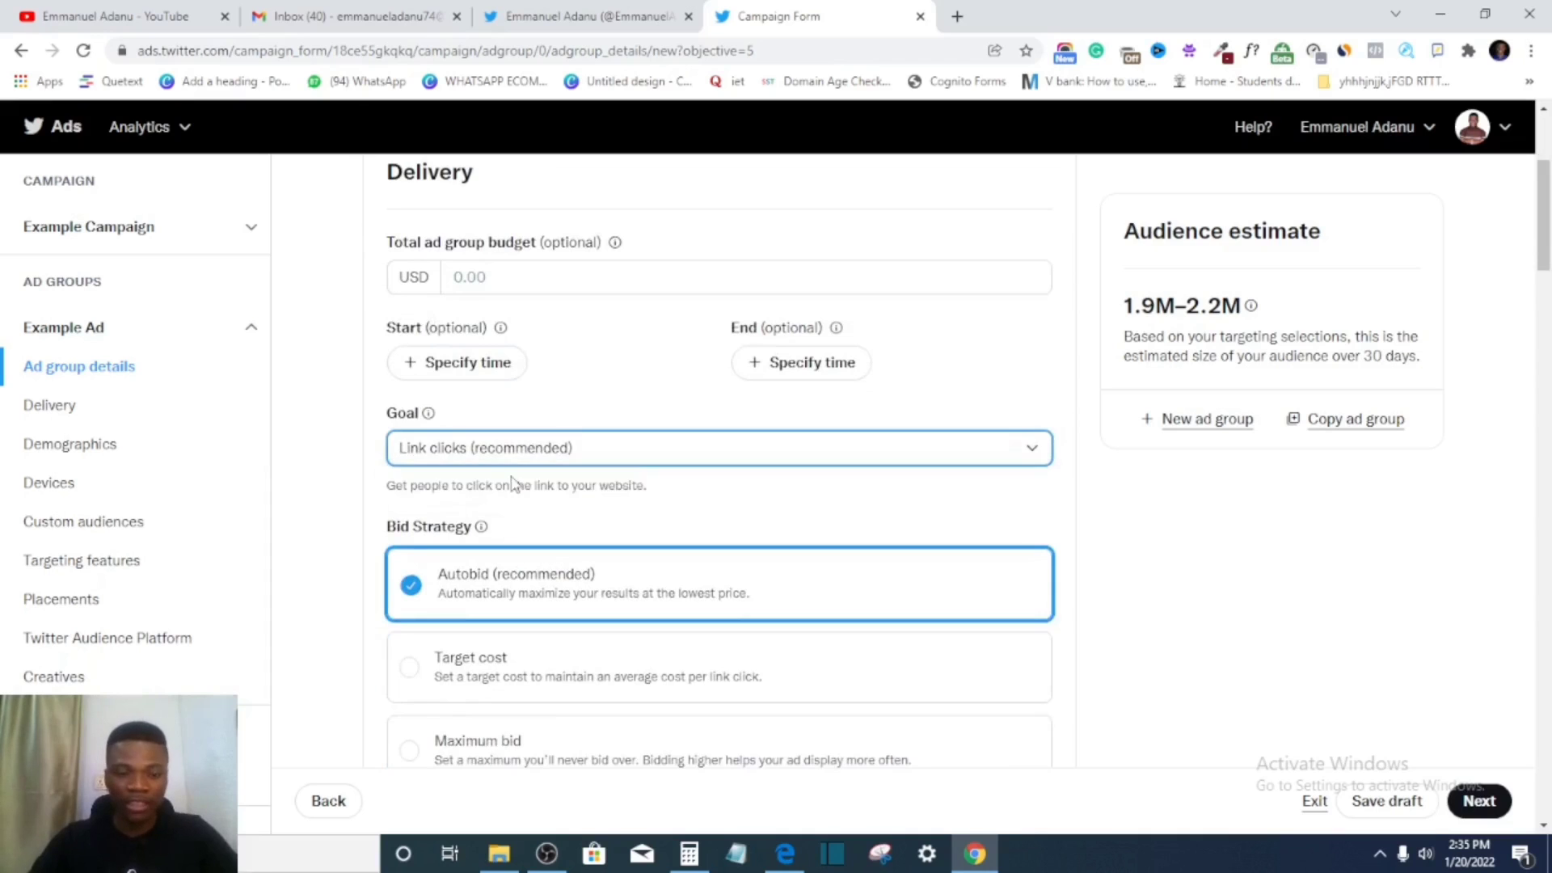
- Review the ad group's bid strategy choices and its Pay by setting
scroll(485, 485, "down", 3)
scroll(474, 364, "up", 2)
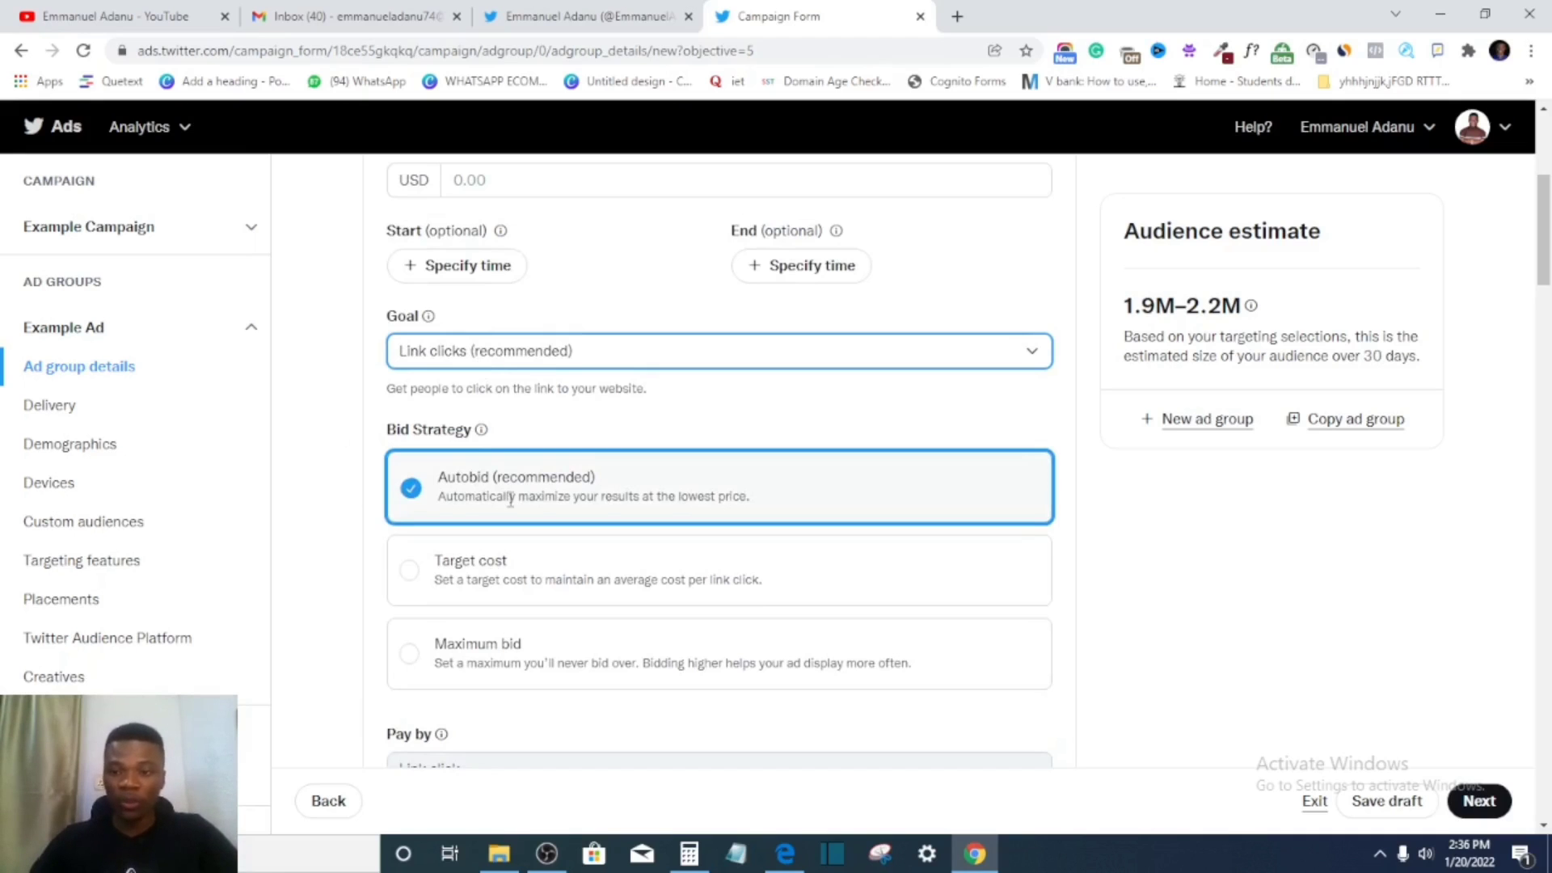
scroll(651, 540, "down", 3)
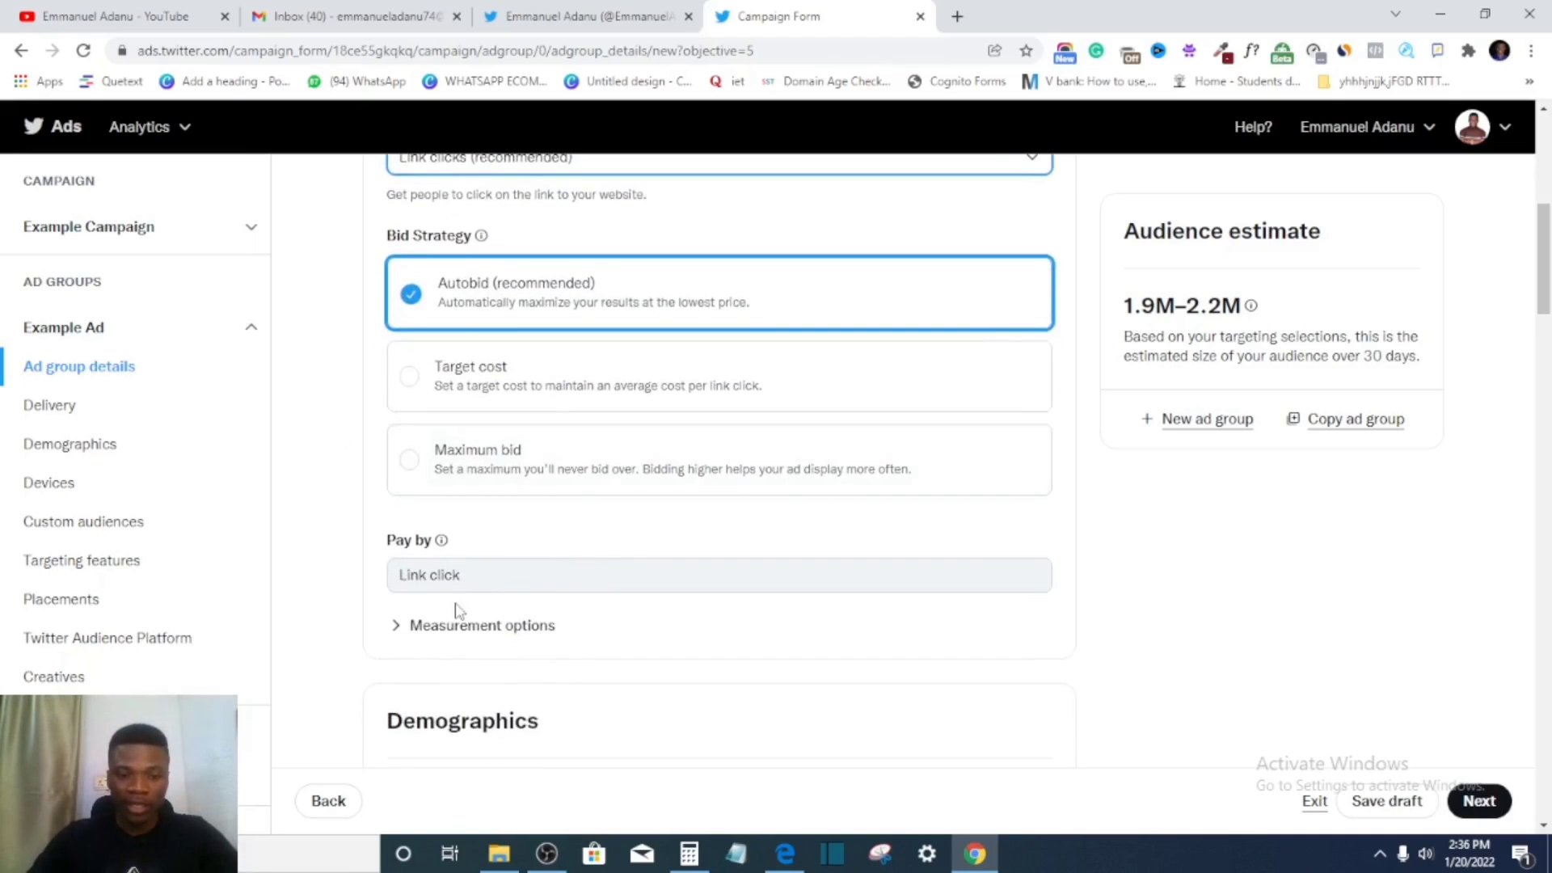
scroll(456, 611, "down", 2)
left_click(485, 482)
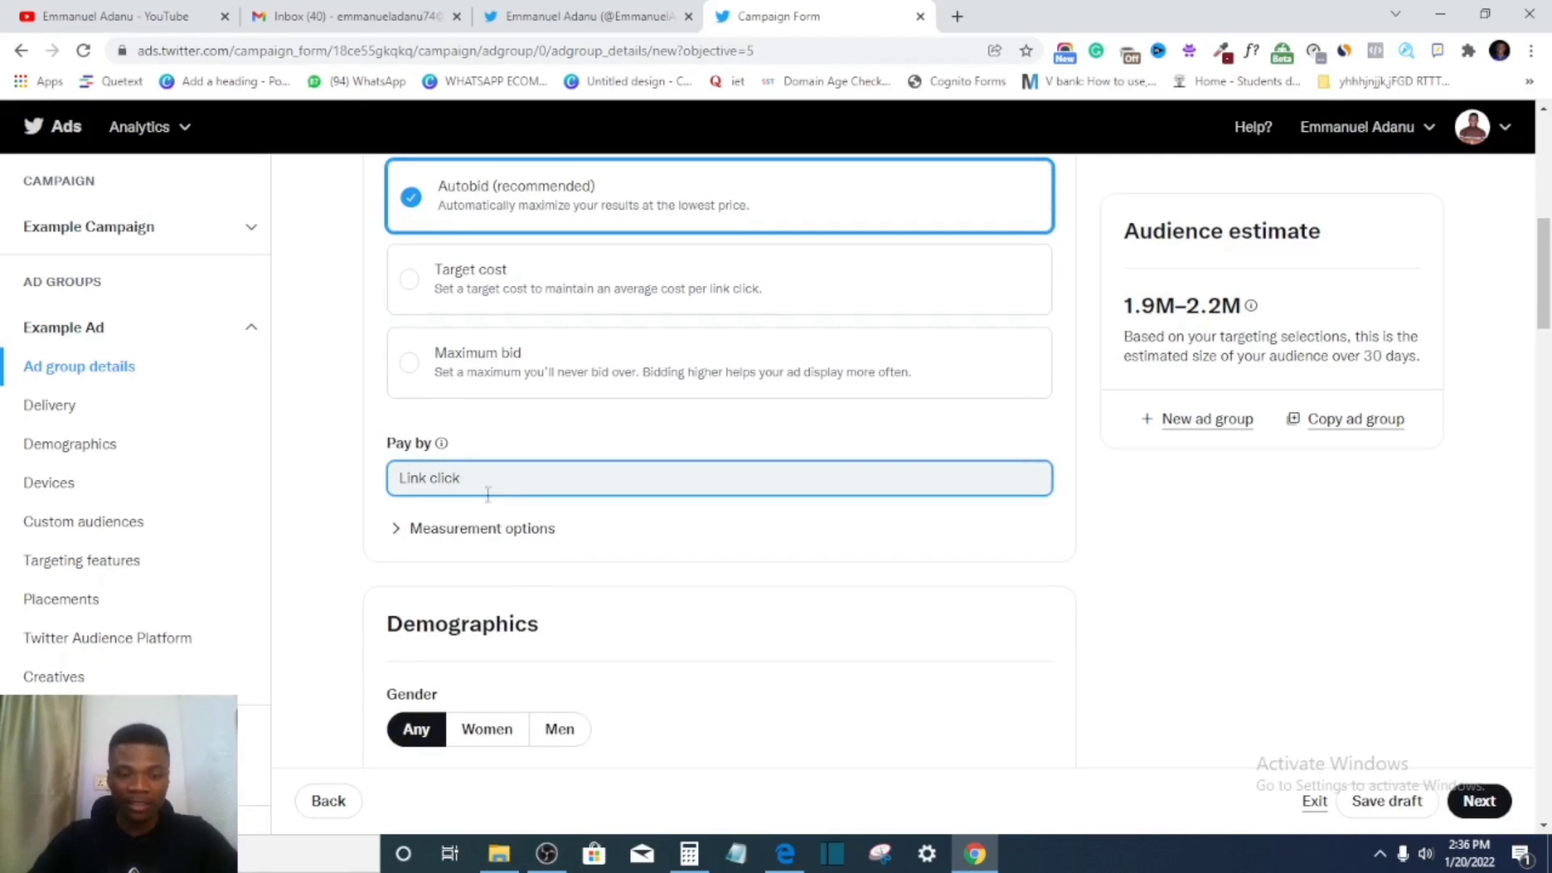
scroll(478, 542, "down", 4)
scroll(457, 436, "up", 3)
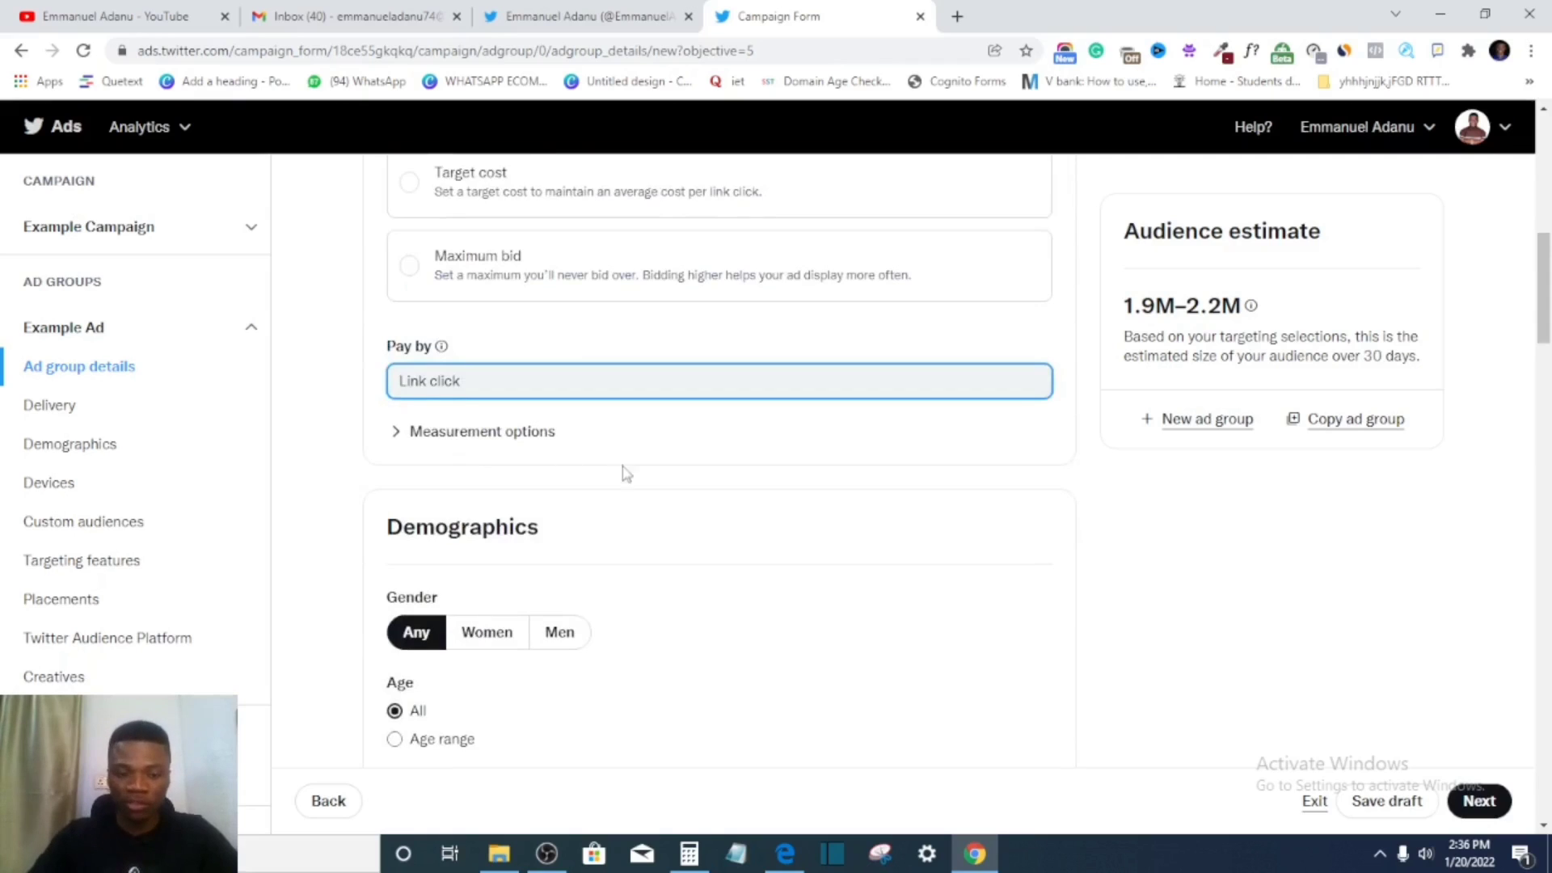
- Switch the ad group's demographic age targeting to an age range
scroll(623, 474, "down", 2)
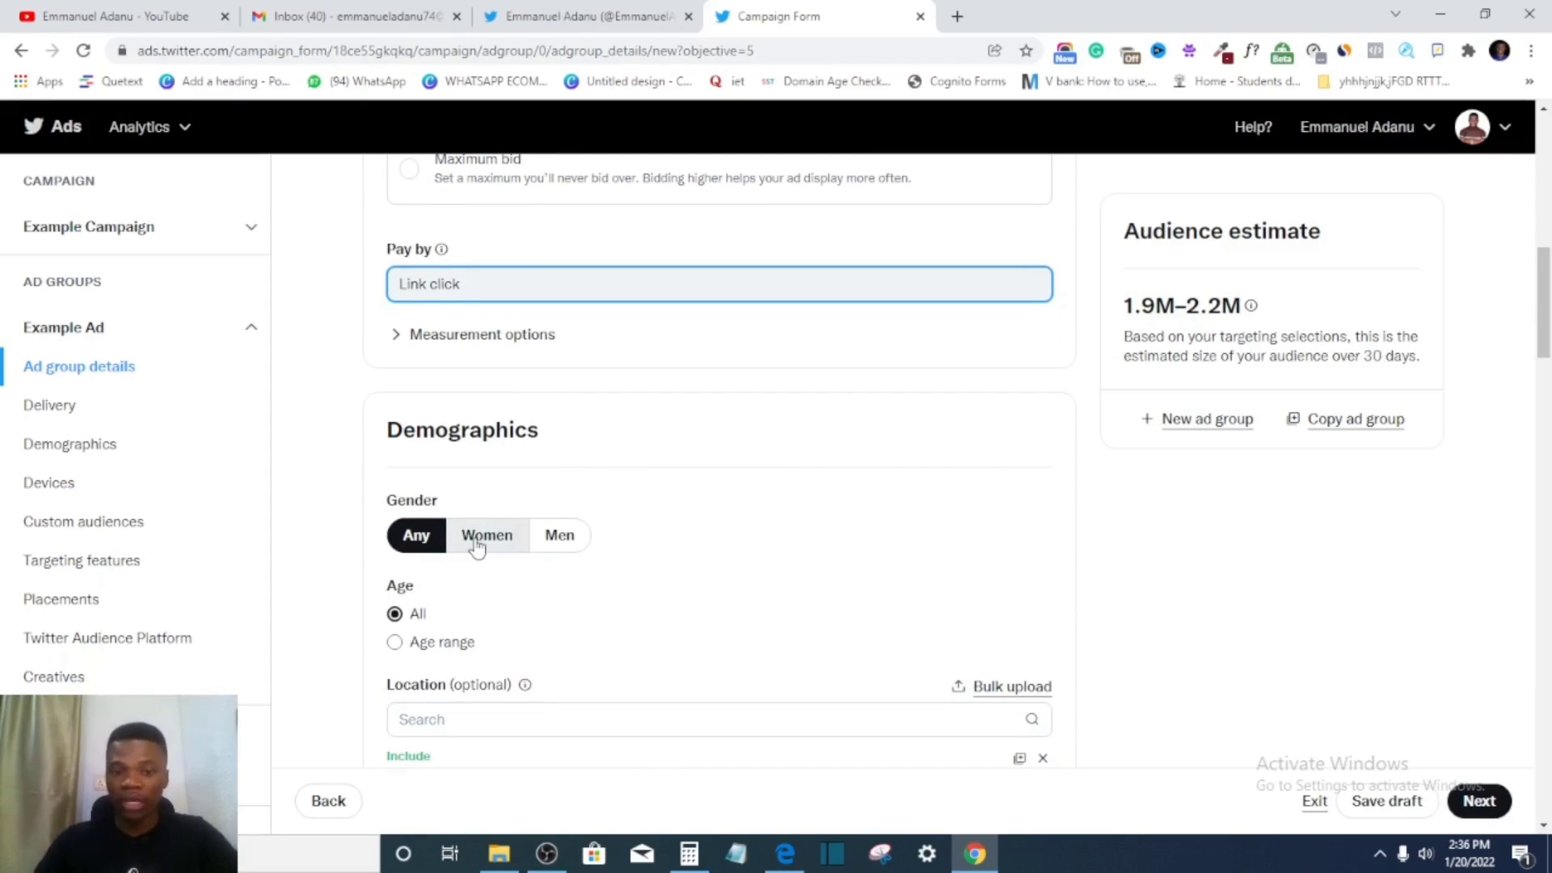
scroll(473, 546, "down", 3)
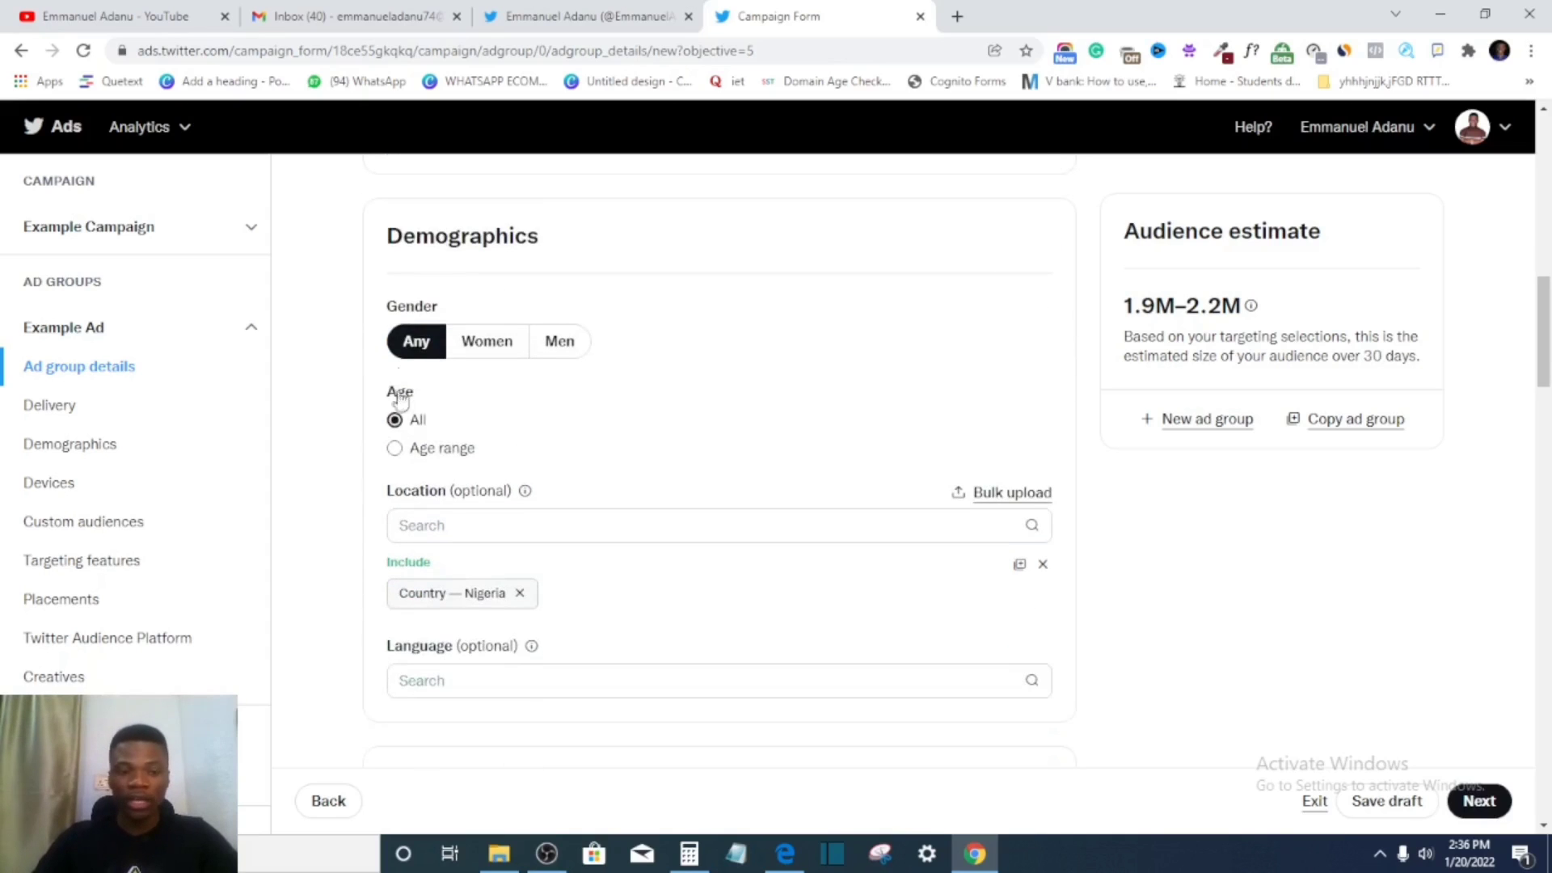
left_click(395, 448)
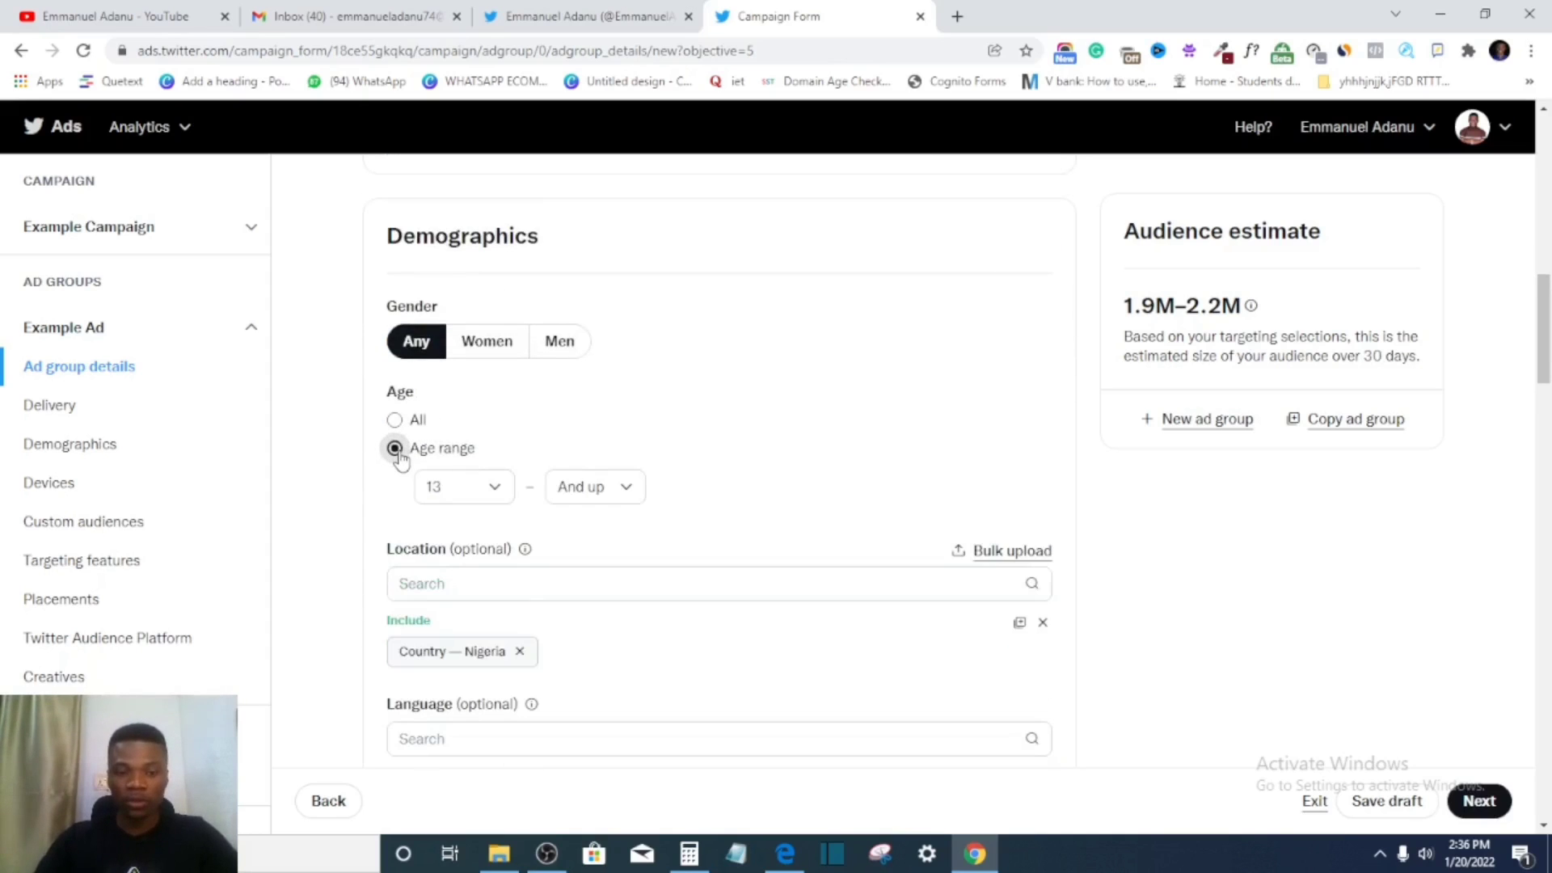
- Set the ad group's target age range from 21 to 49
left_click(492, 491)
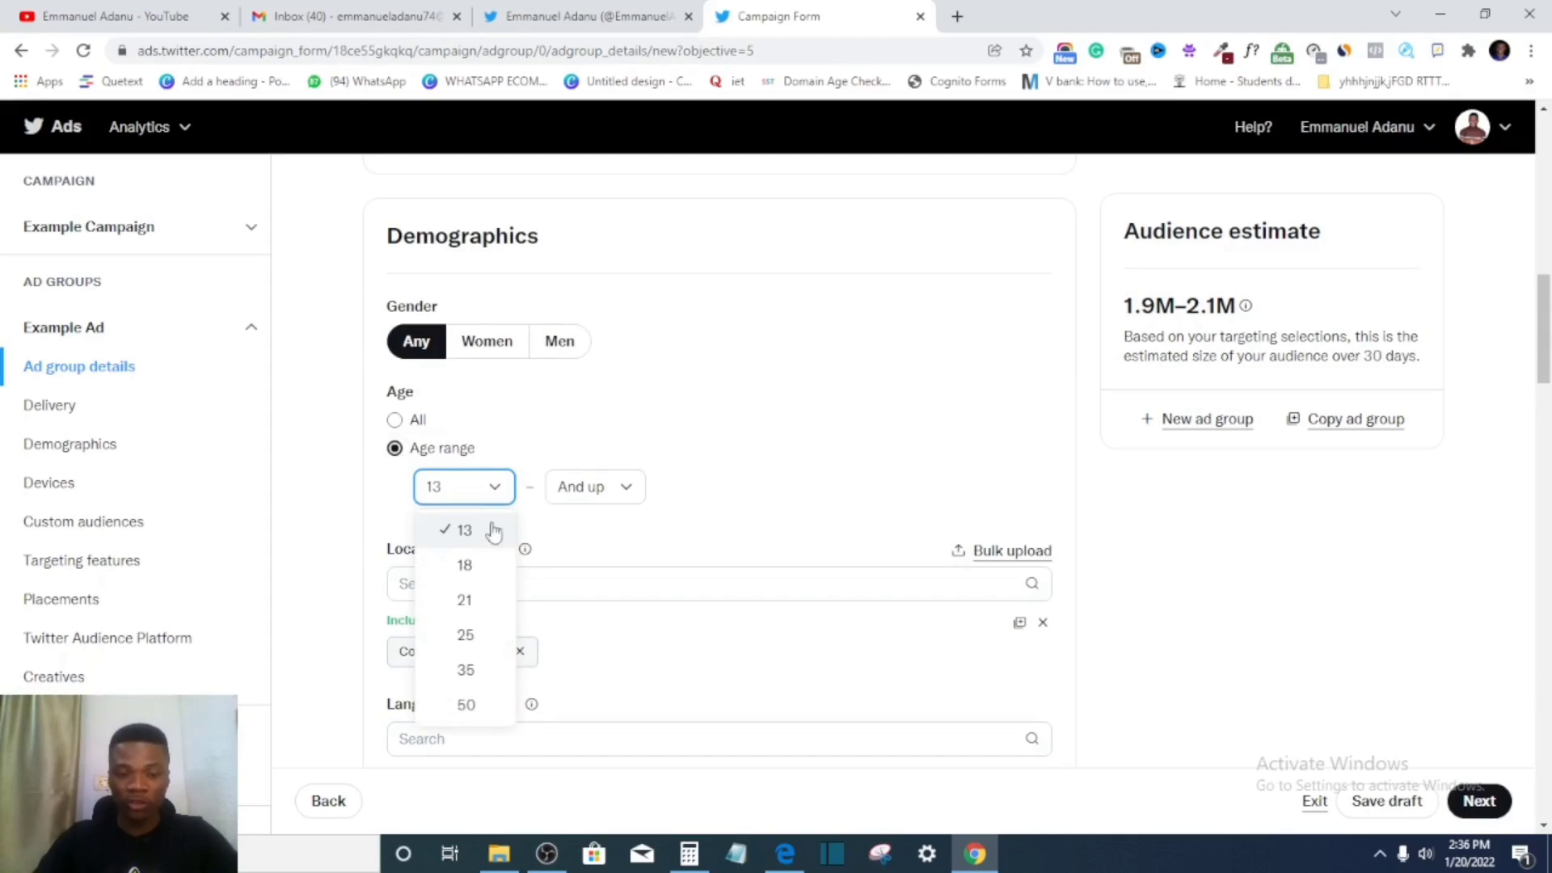
left_click(461, 599)
left_click(605, 490)
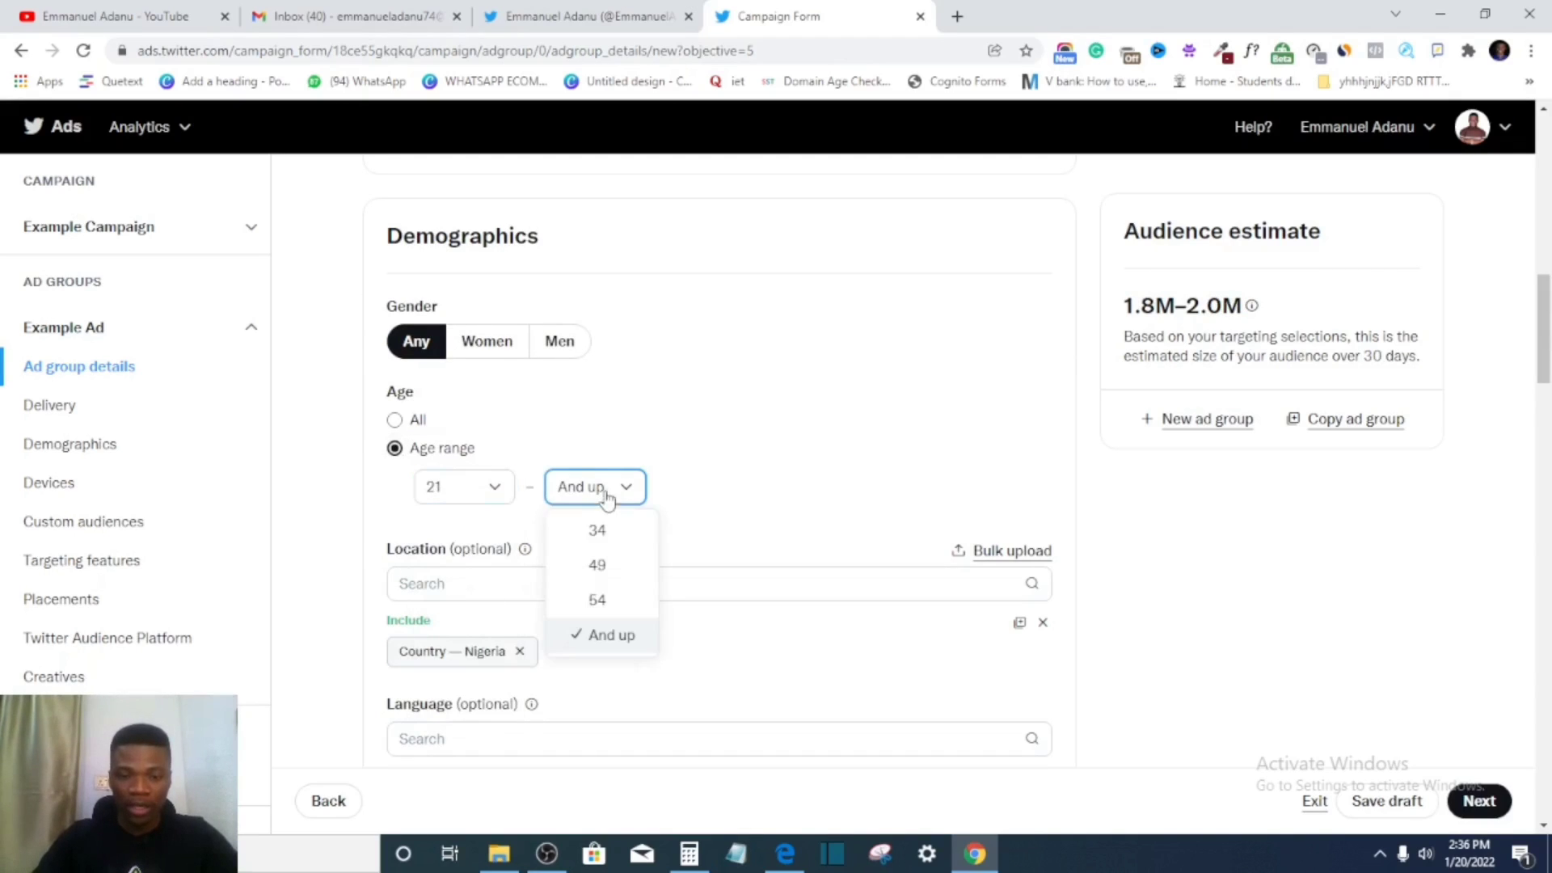
left_click(603, 569)
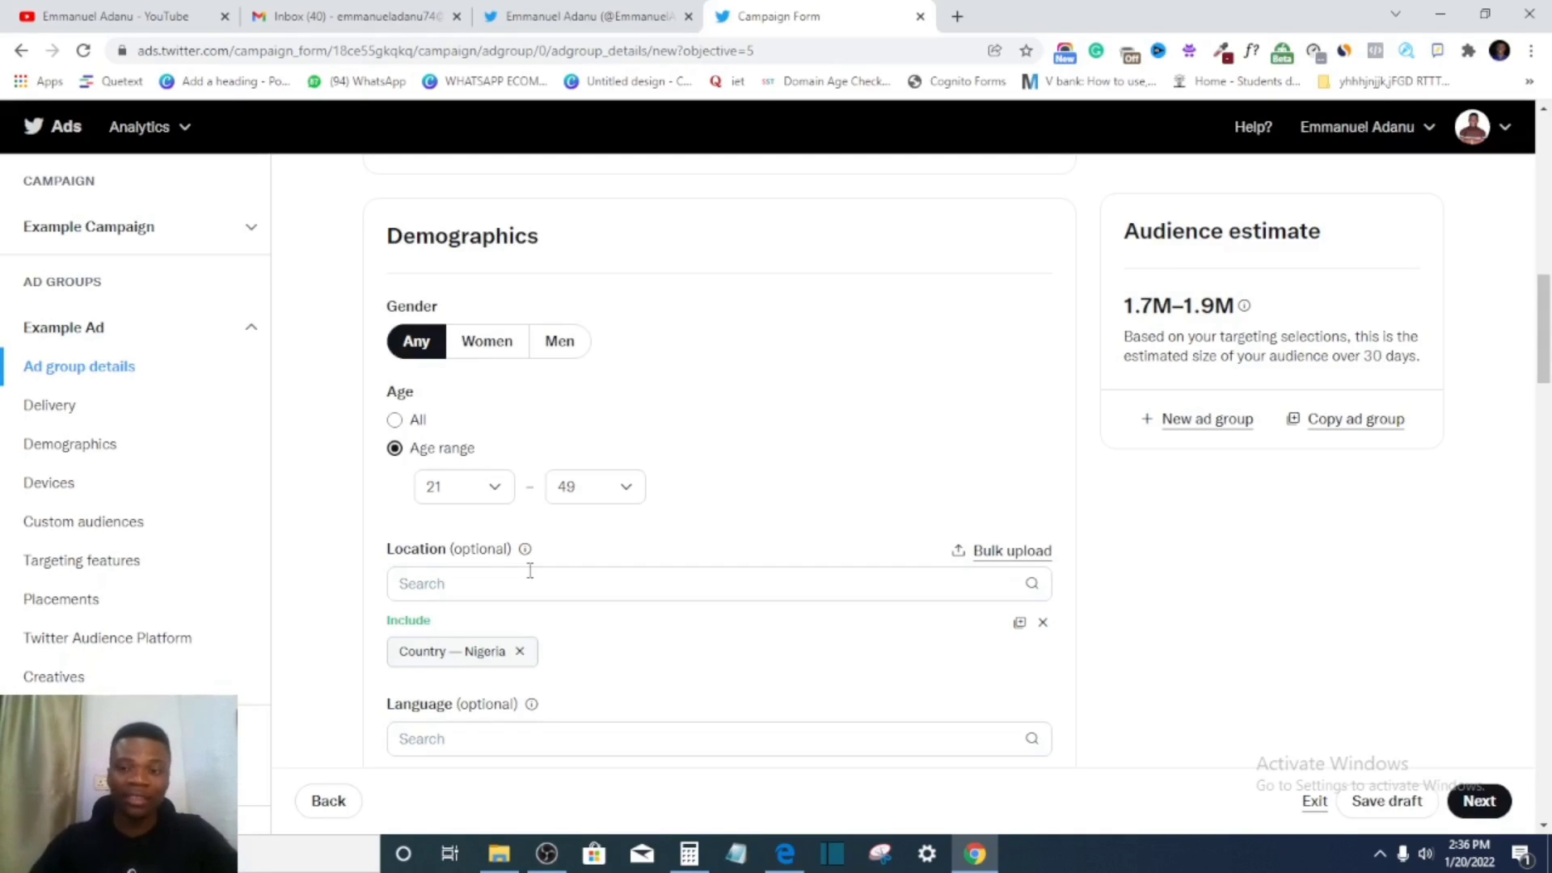
- Search the location targeting for Nigeria and toggle the country's selection
scroll(752, 561, "down", 1)
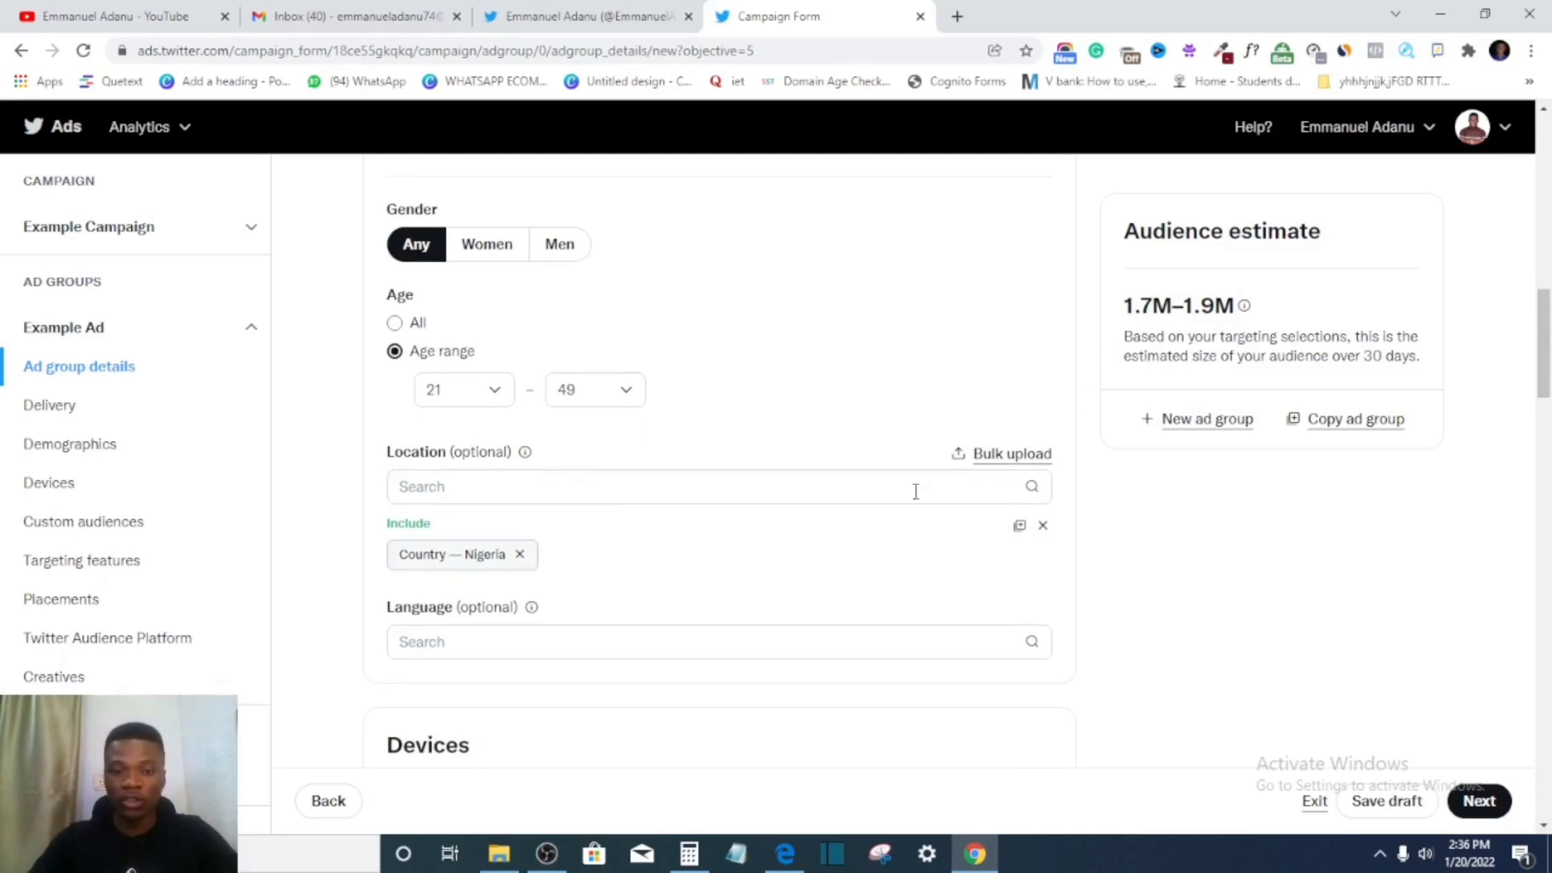
left_click(492, 496)
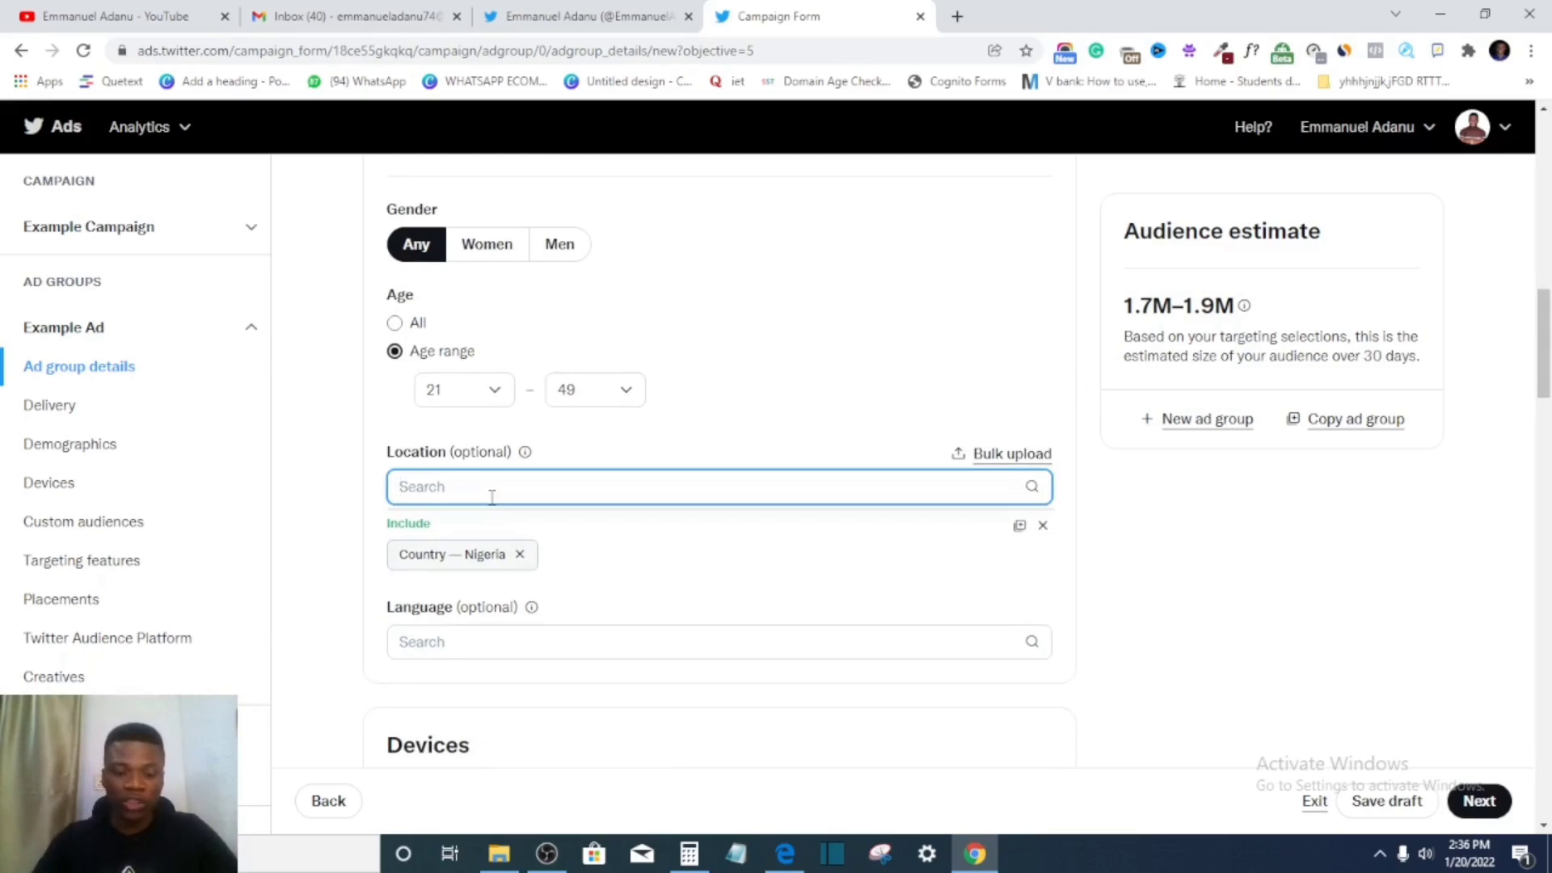
type("Nige")
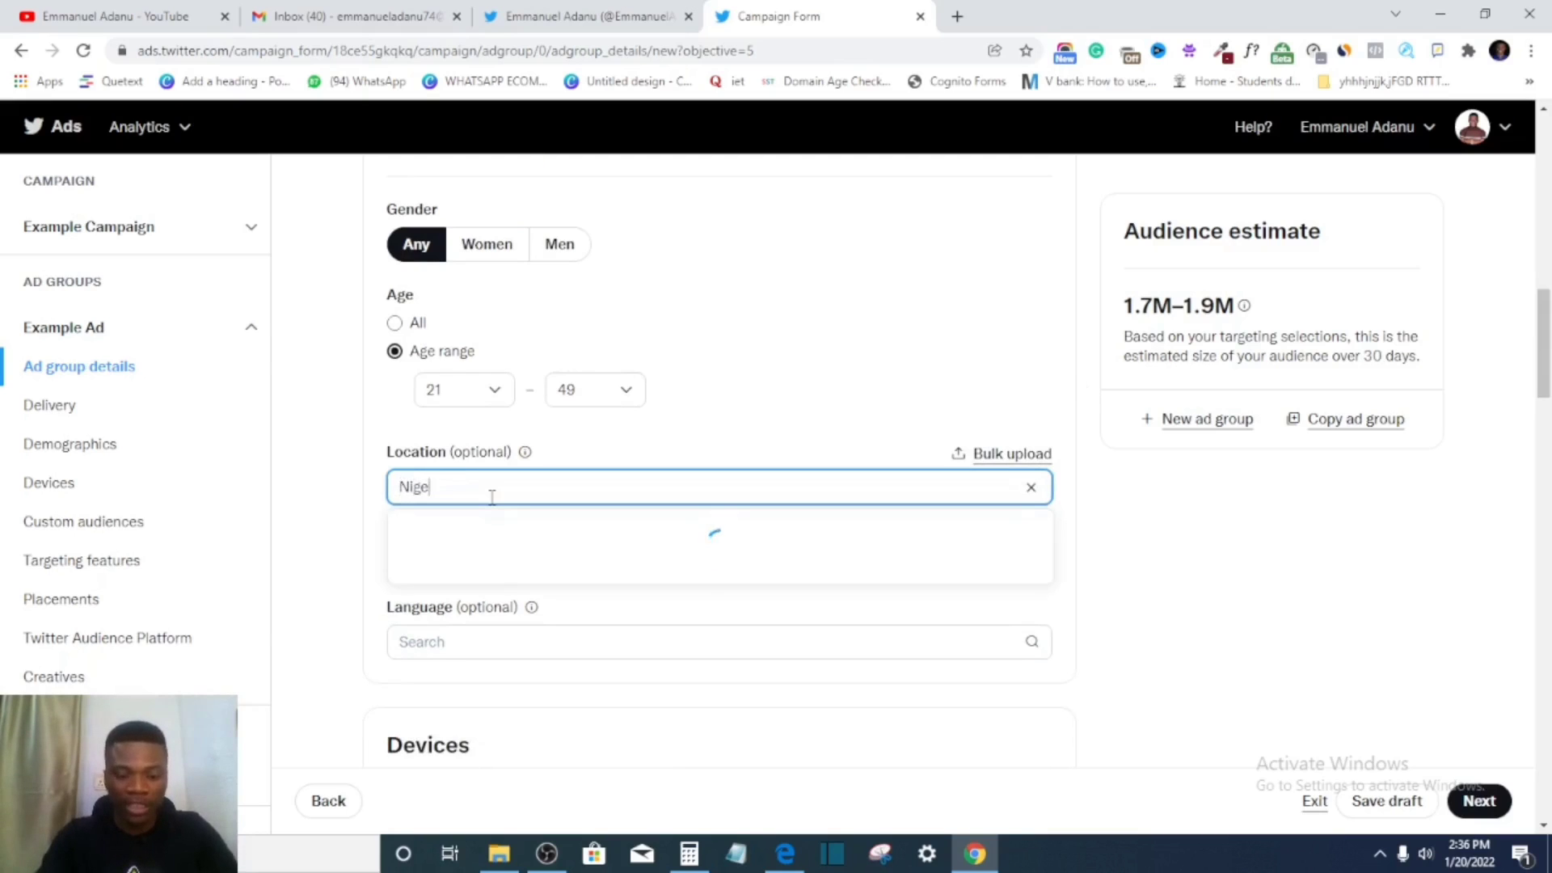
type("ria")
key("Return")
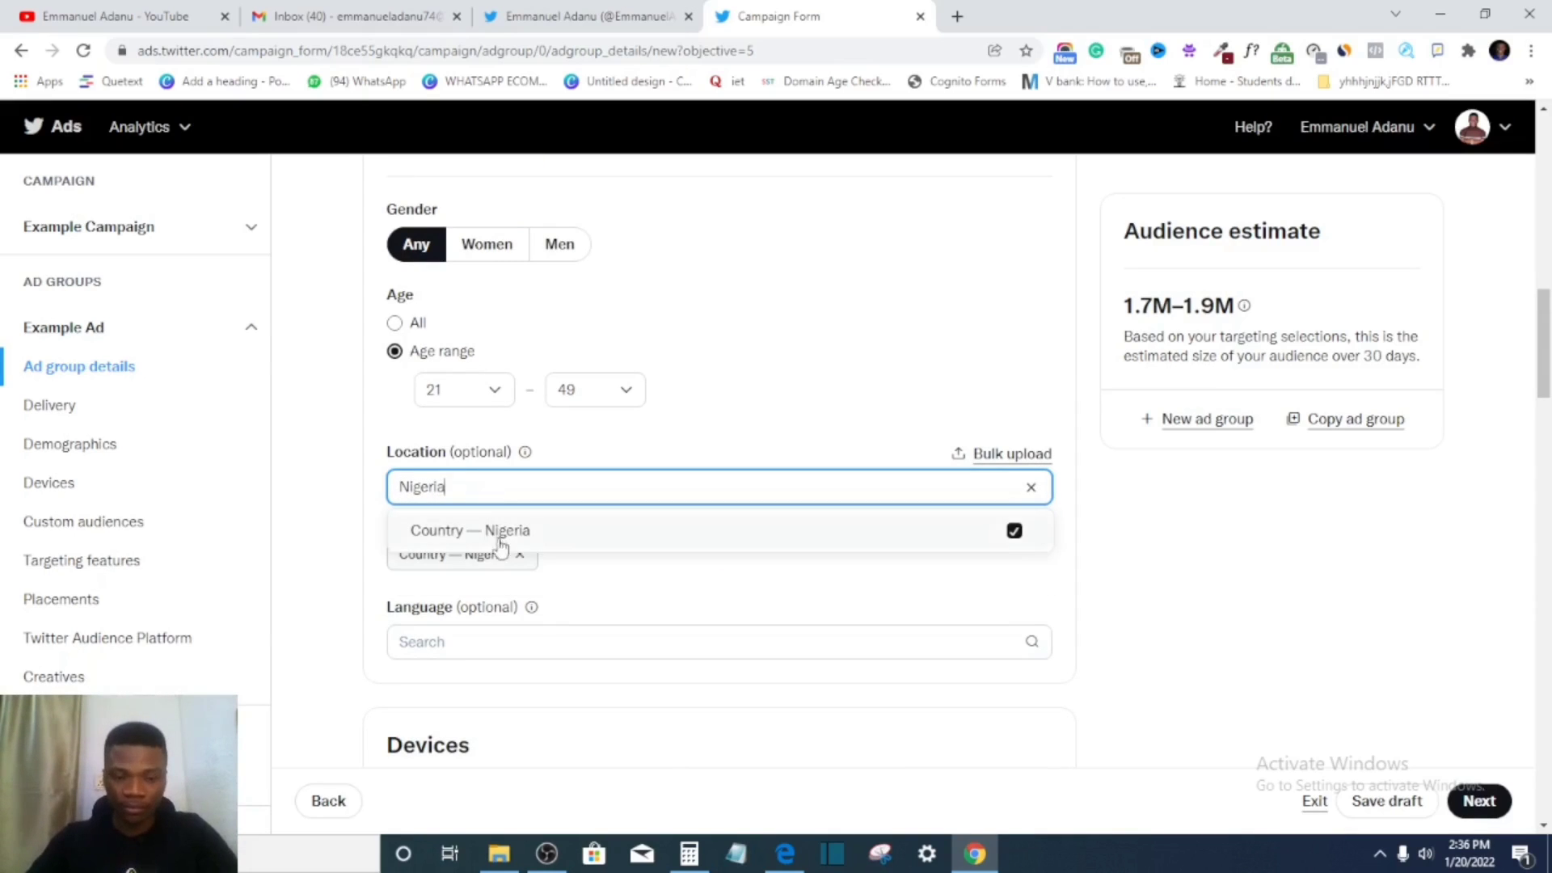
left_click(527, 533)
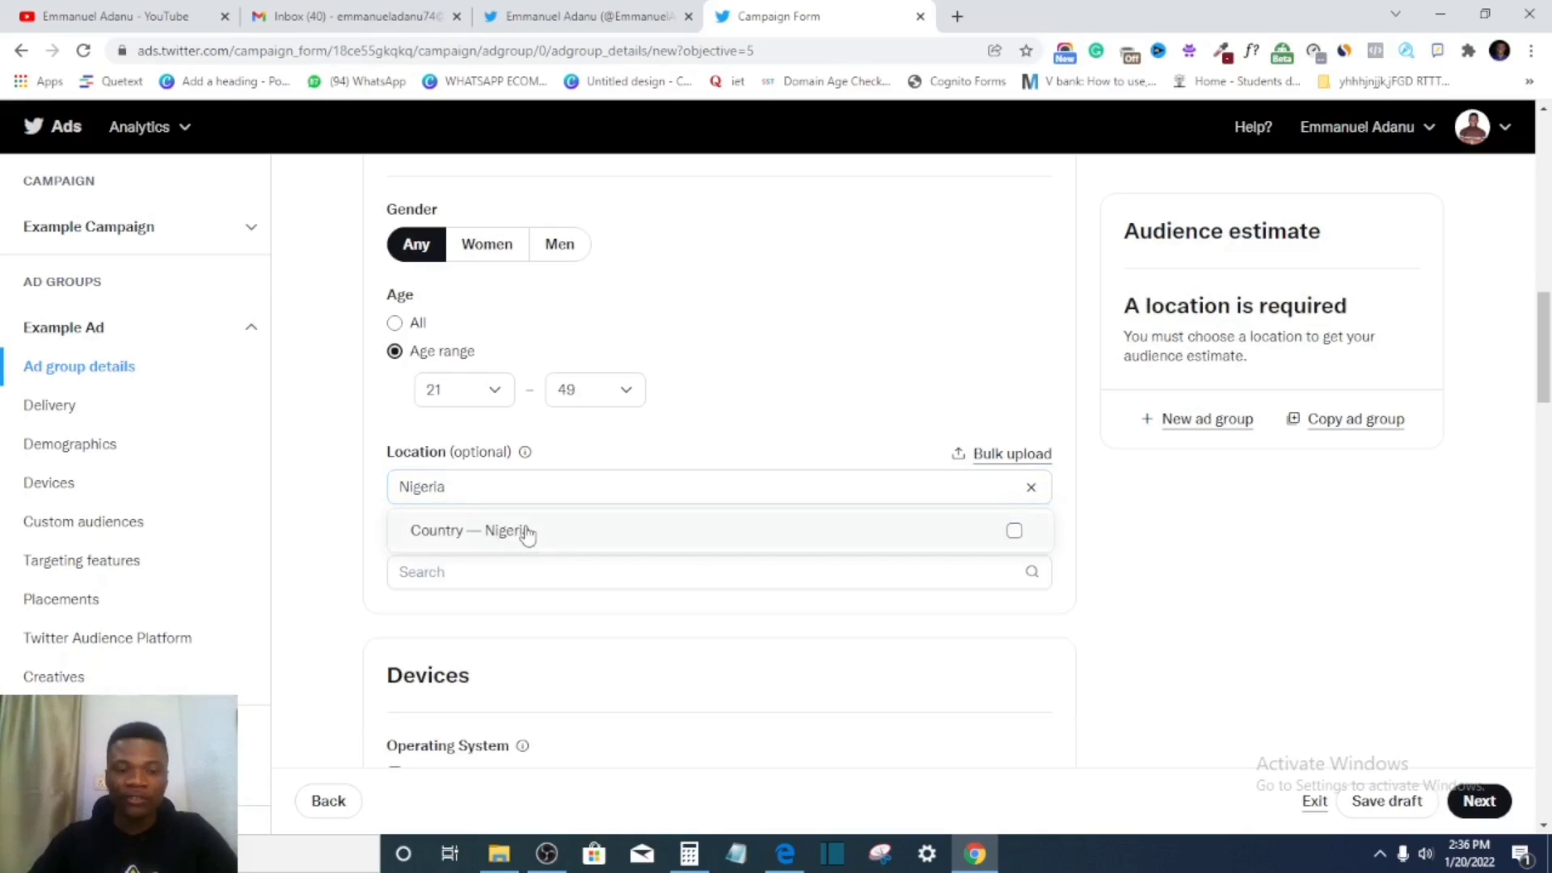
- Search the location targeting for Lagos, leave every match unselected and clear the search text
left_click(478, 488)
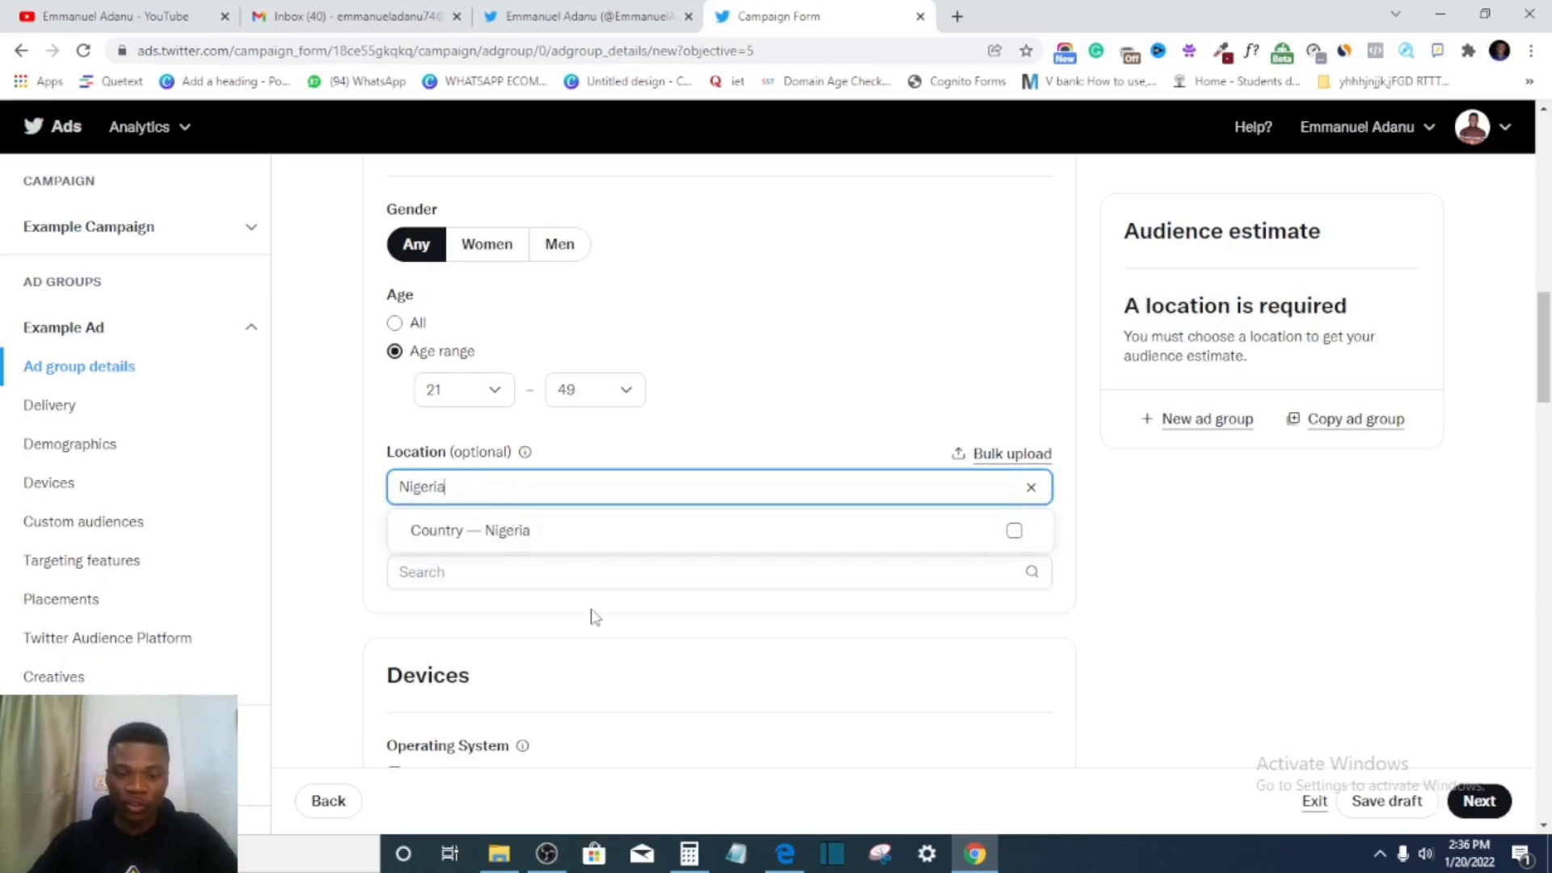
left_click(589, 617)
left_click(506, 486)
double_click(506, 486)
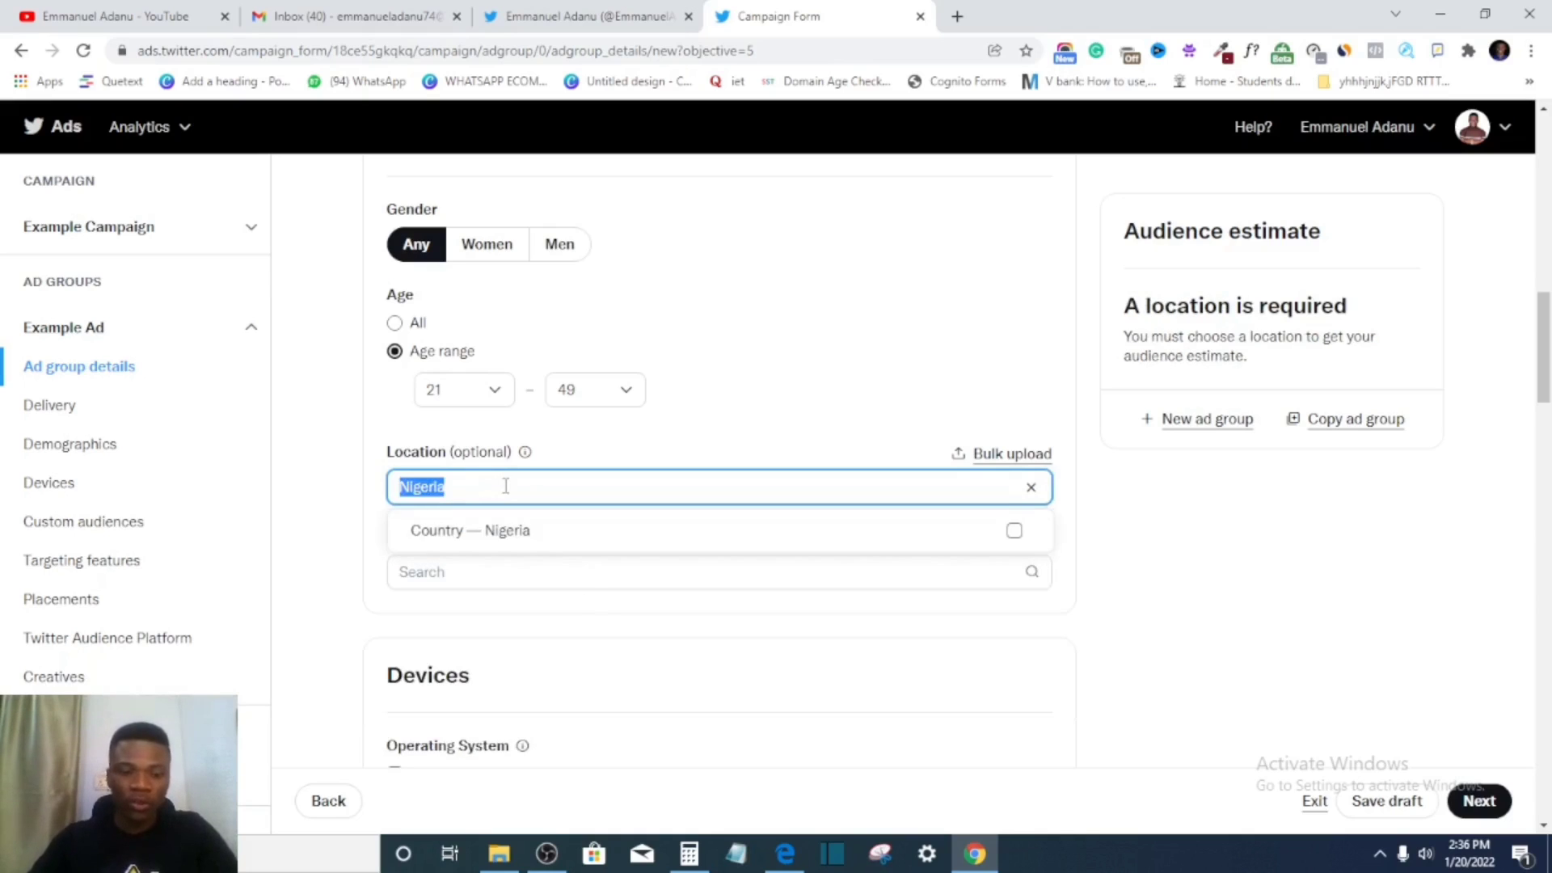
type("Lag")
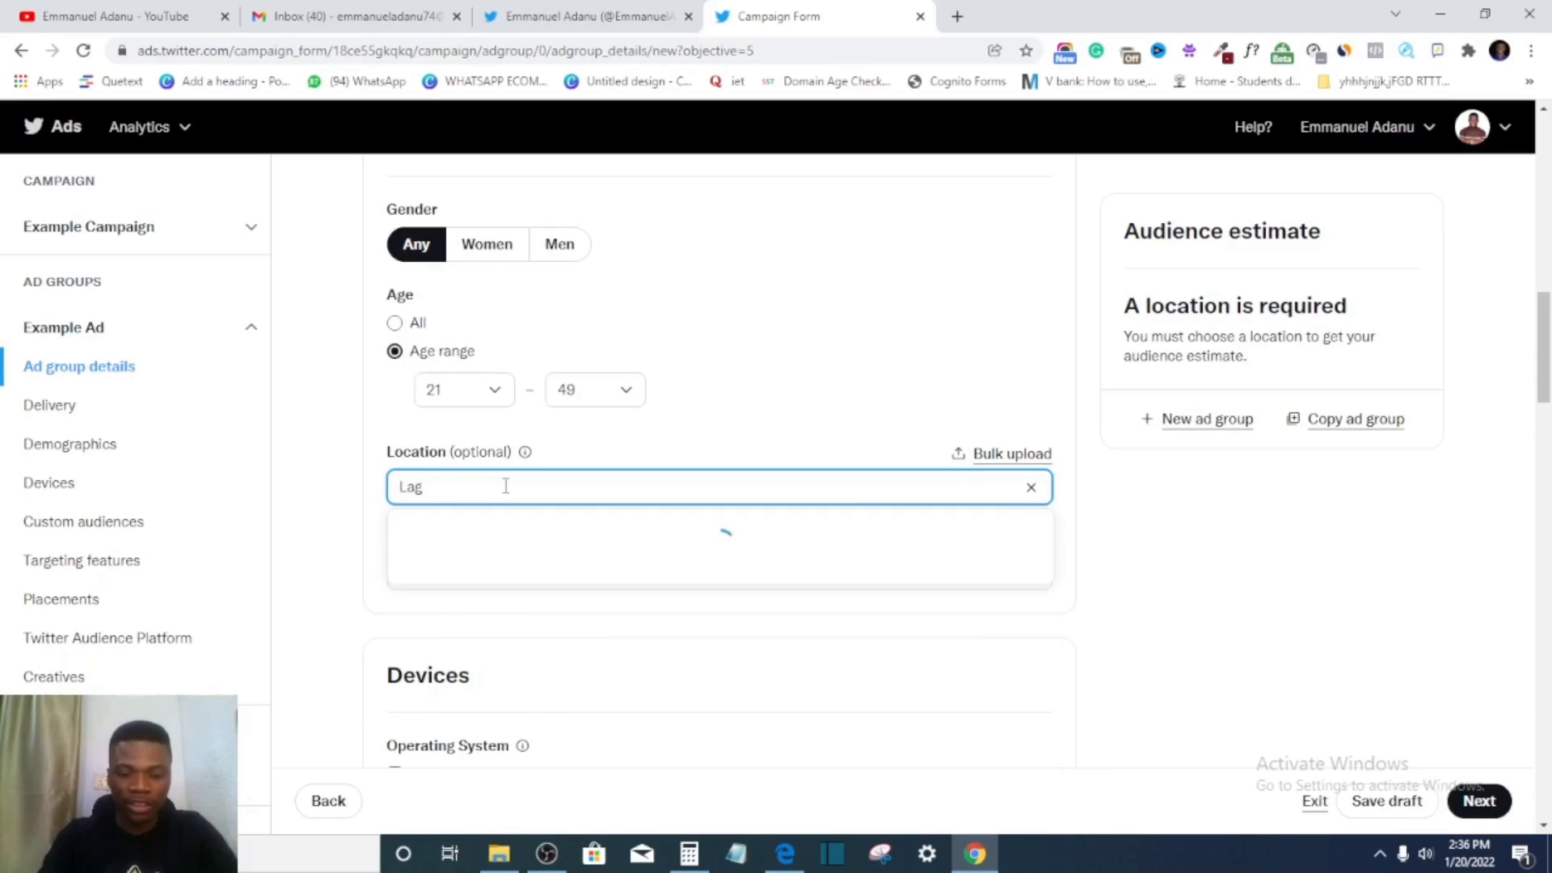
type("os")
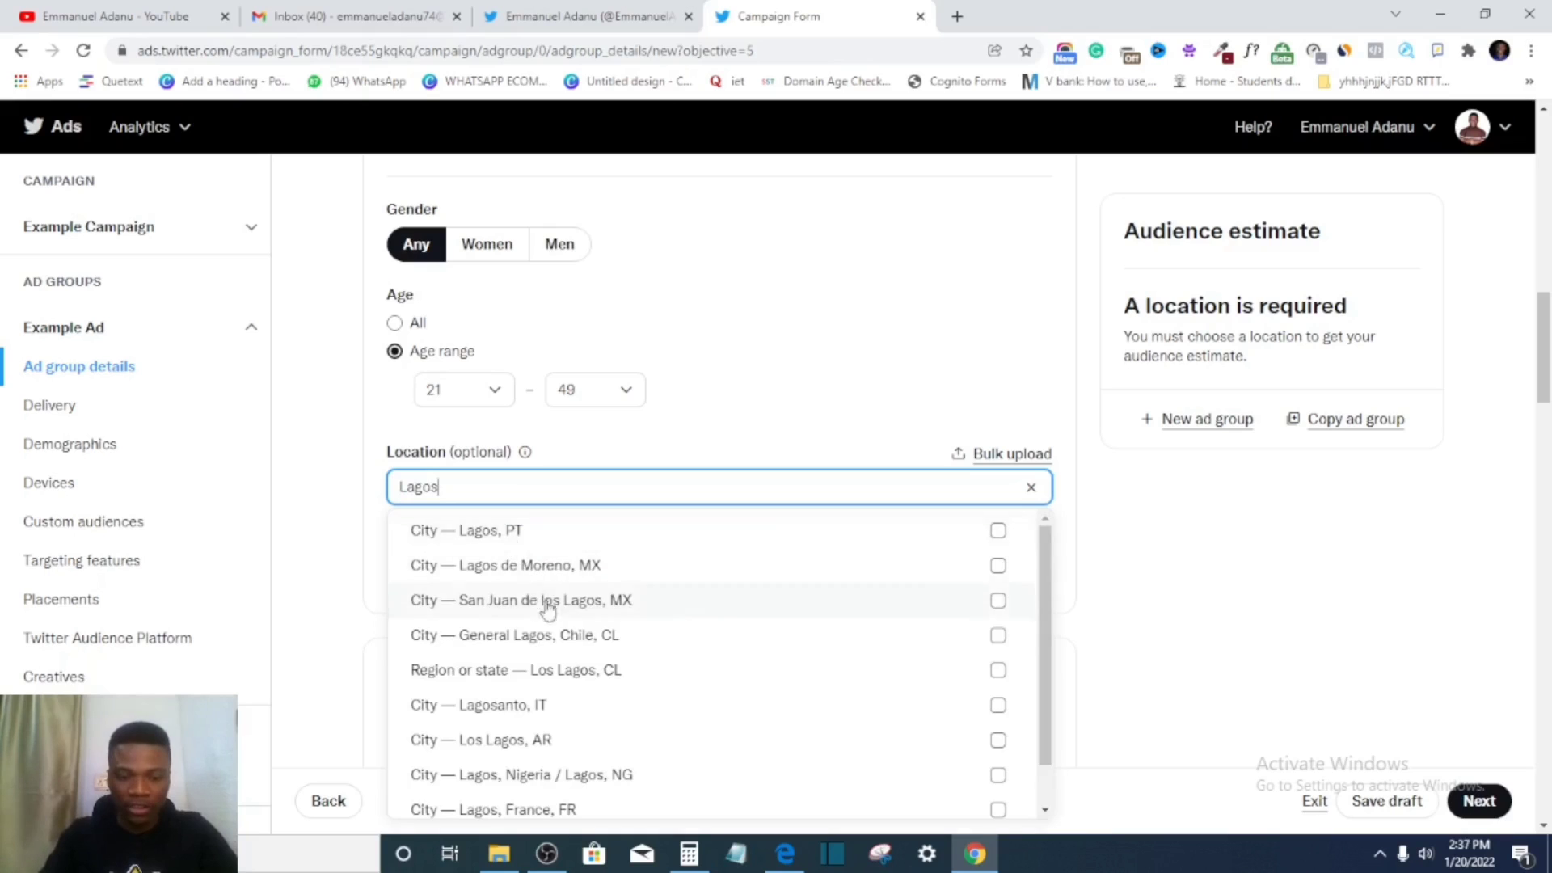
type(" S")
key("BackSpace")
key("BackSpace")
key("BackSpace")
key("BackSpace")
key("BackSpace")
key("BackSpace")
key("BackSpace")
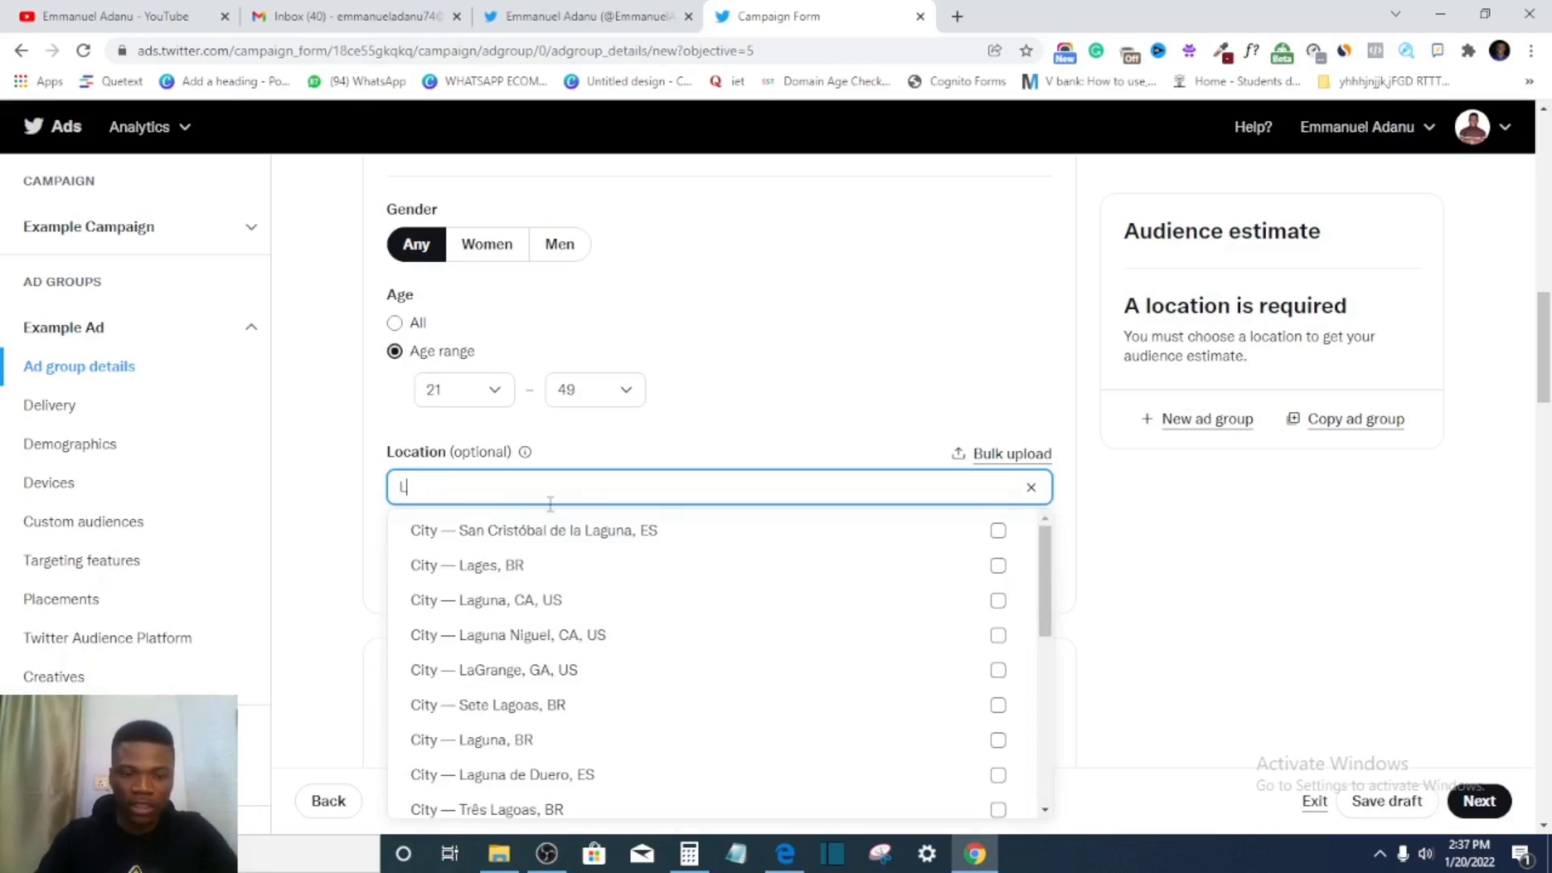
- Search the locations for Nigeria and include the country in the ad group's targeting
type("Nigeria")
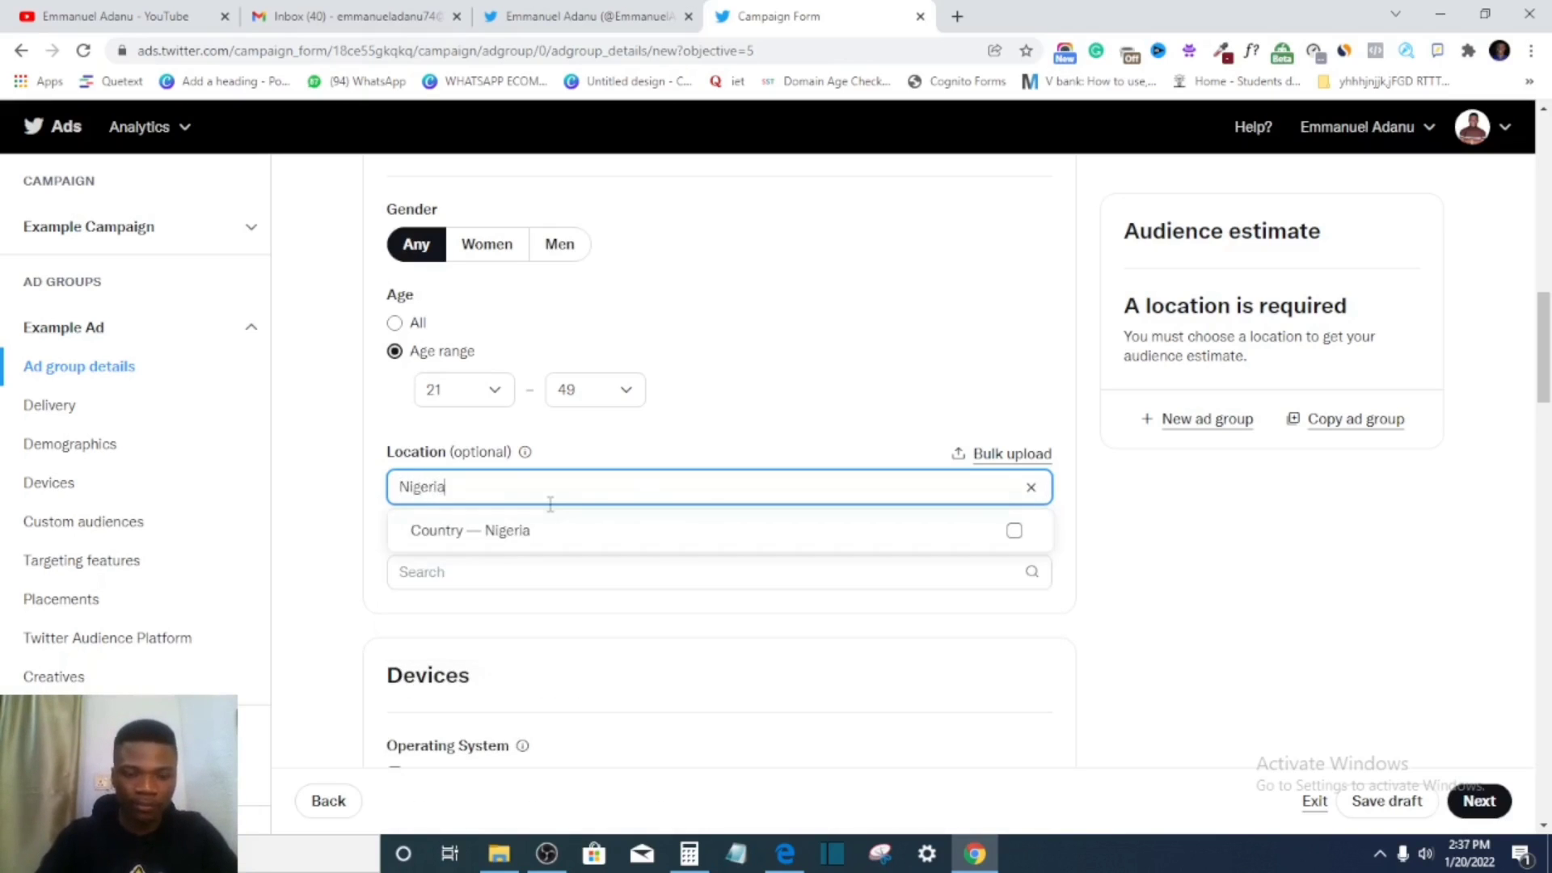
left_click(550, 532)
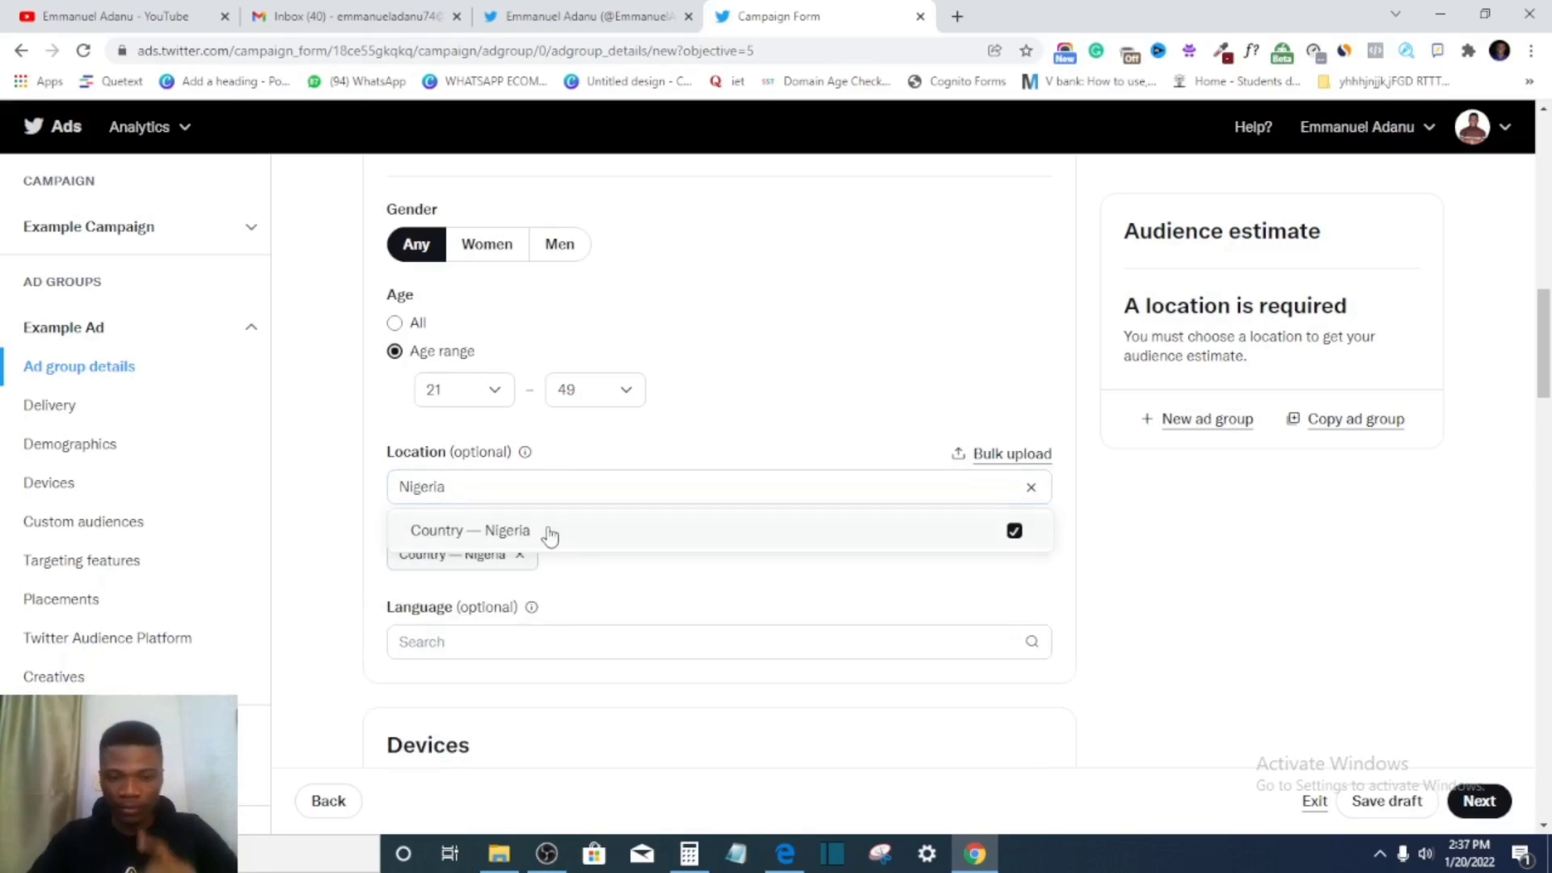
left_click(550, 532)
left_click(602, 535)
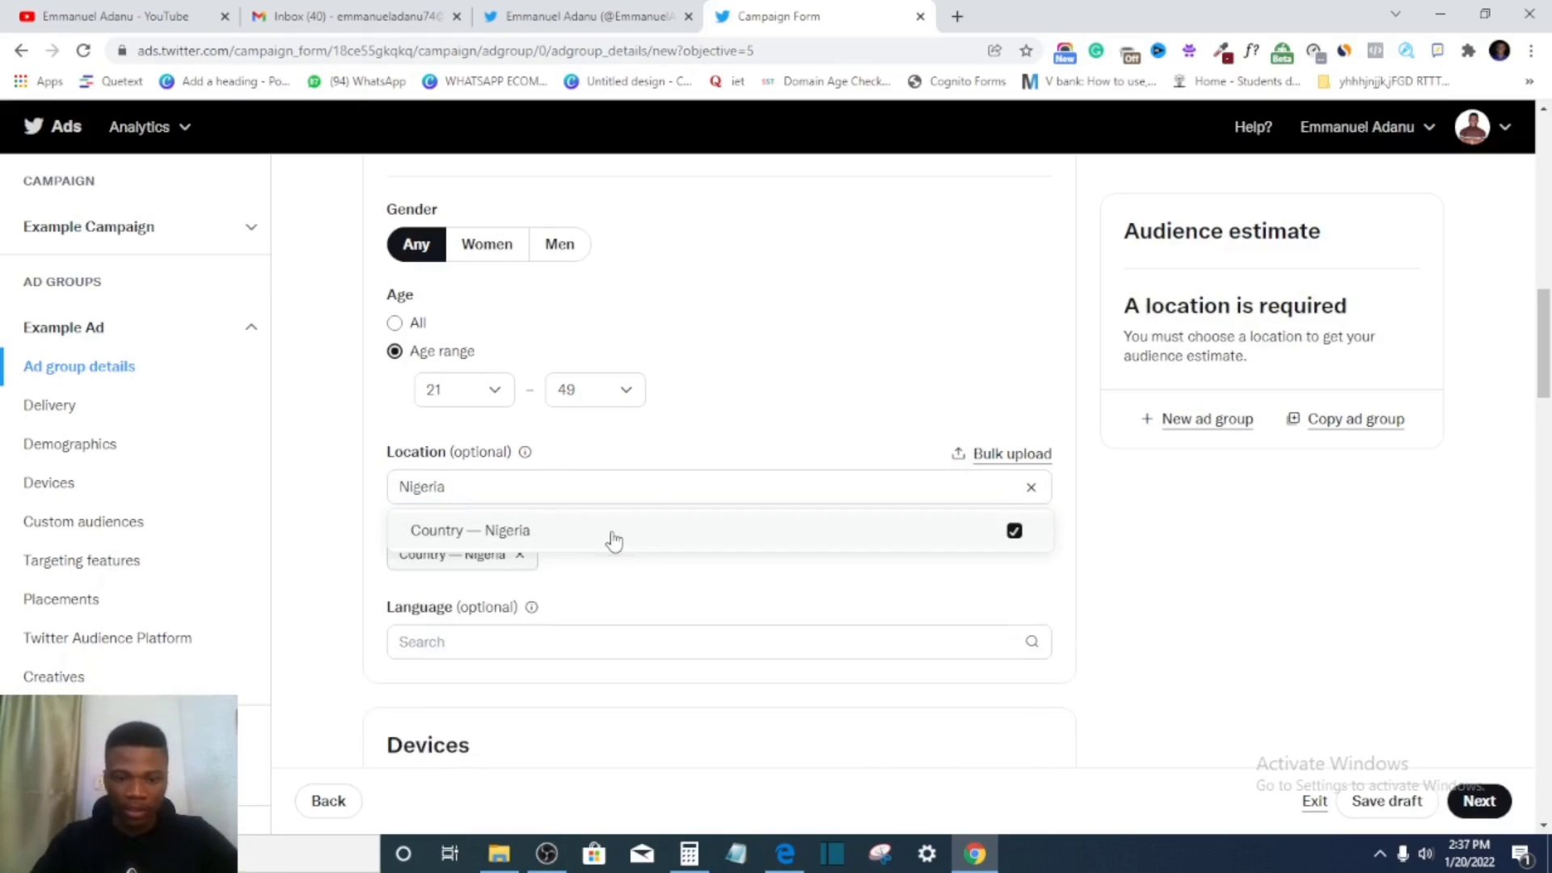
left_click(364, 493)
- Review the ad group's language choices, device targeting options and custom audience settings
scroll(460, 566, "down", 2)
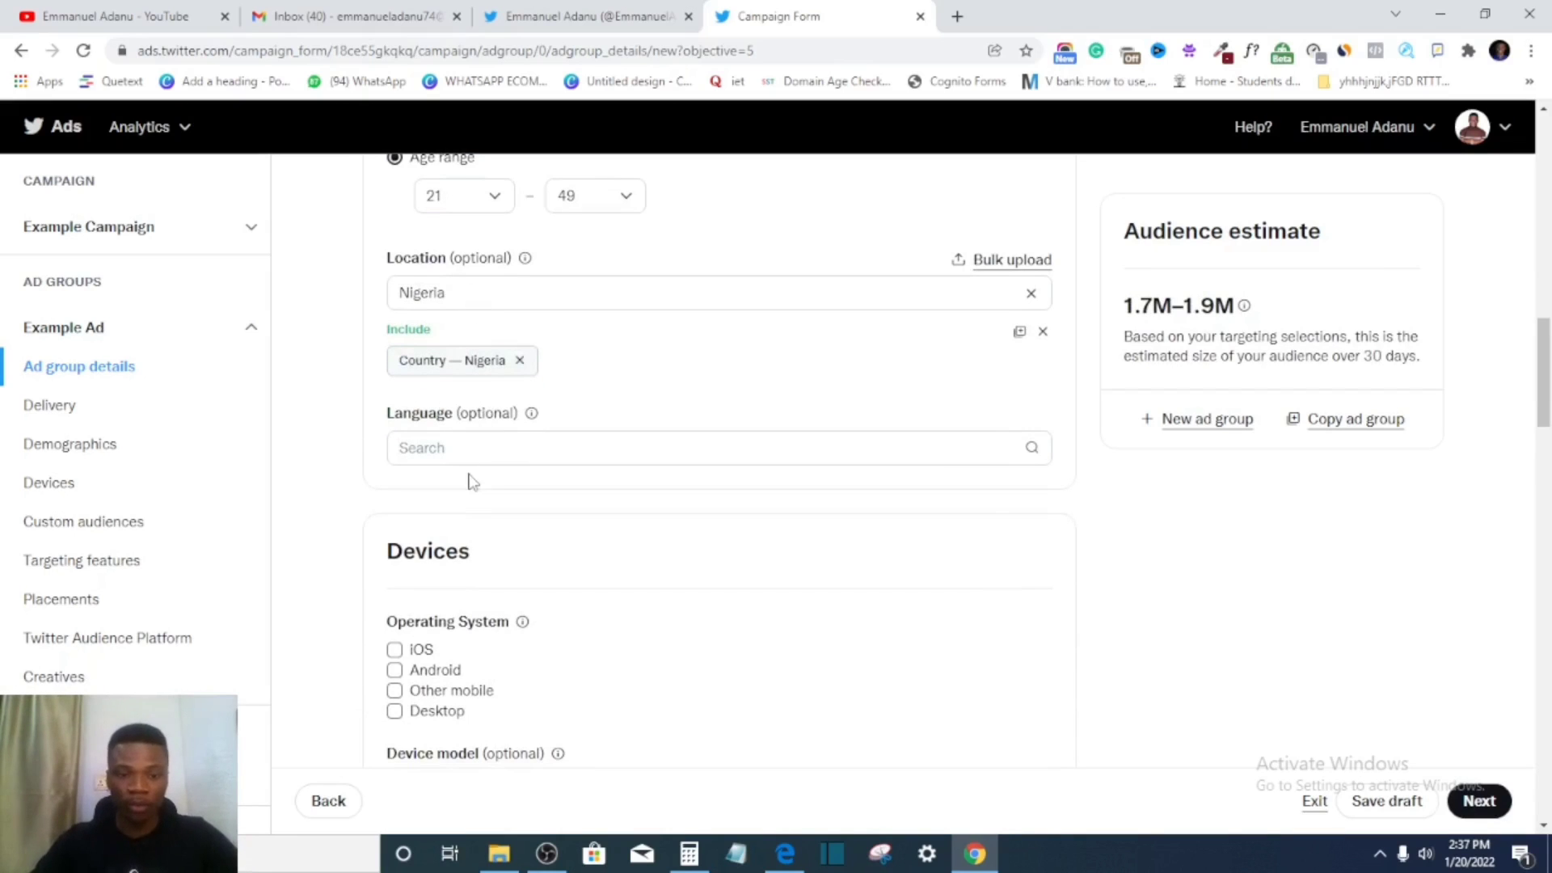
scroll(471, 479, "down", 1)
left_click(448, 361)
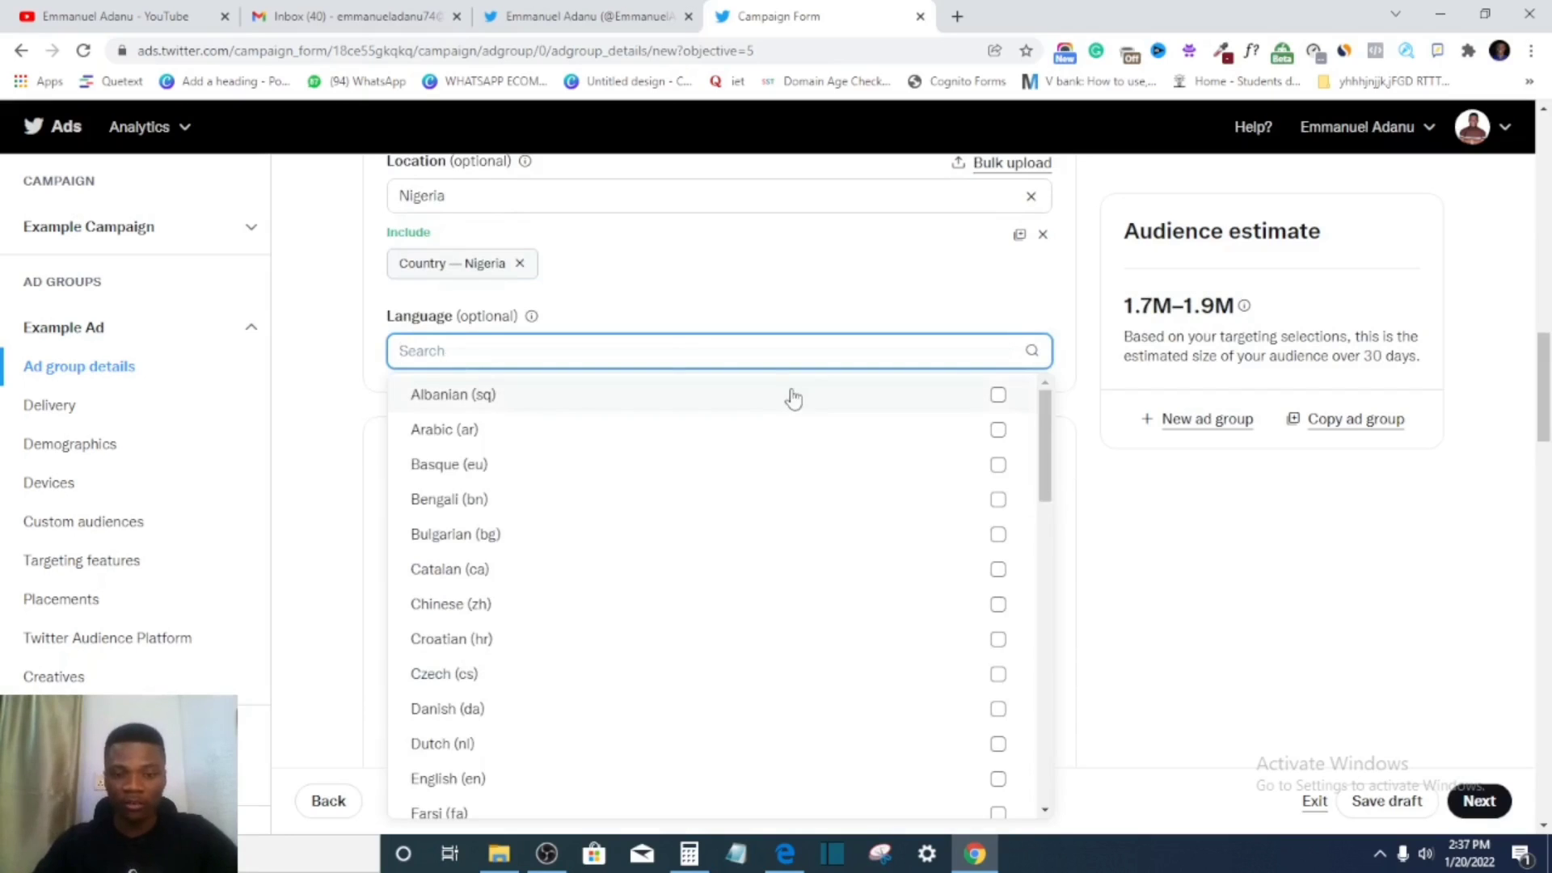
left_click(720, 310)
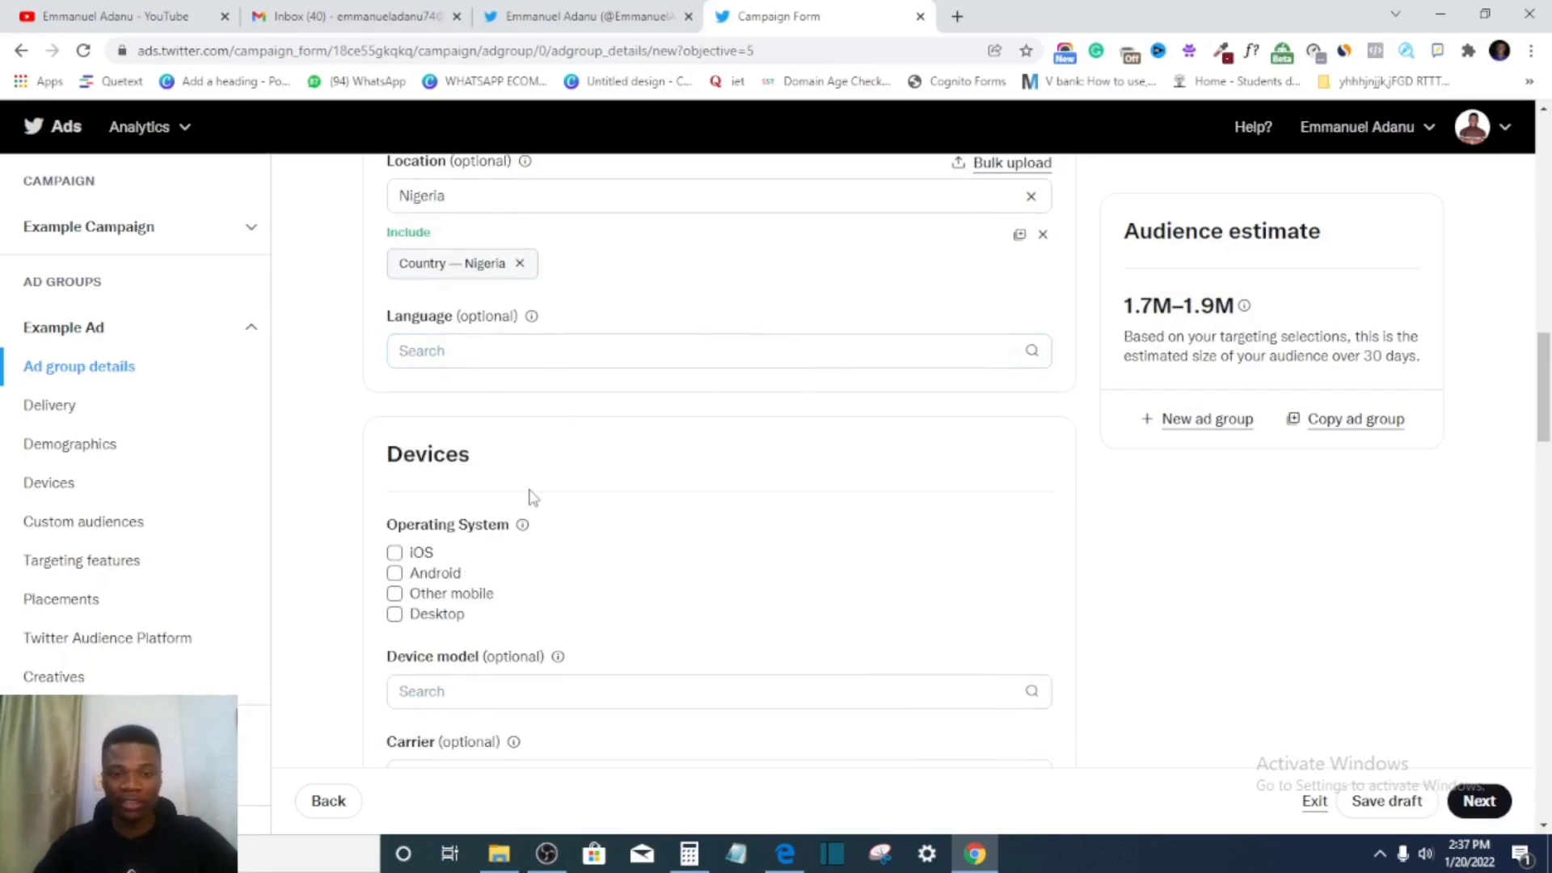
scroll(517, 497, "down", 2)
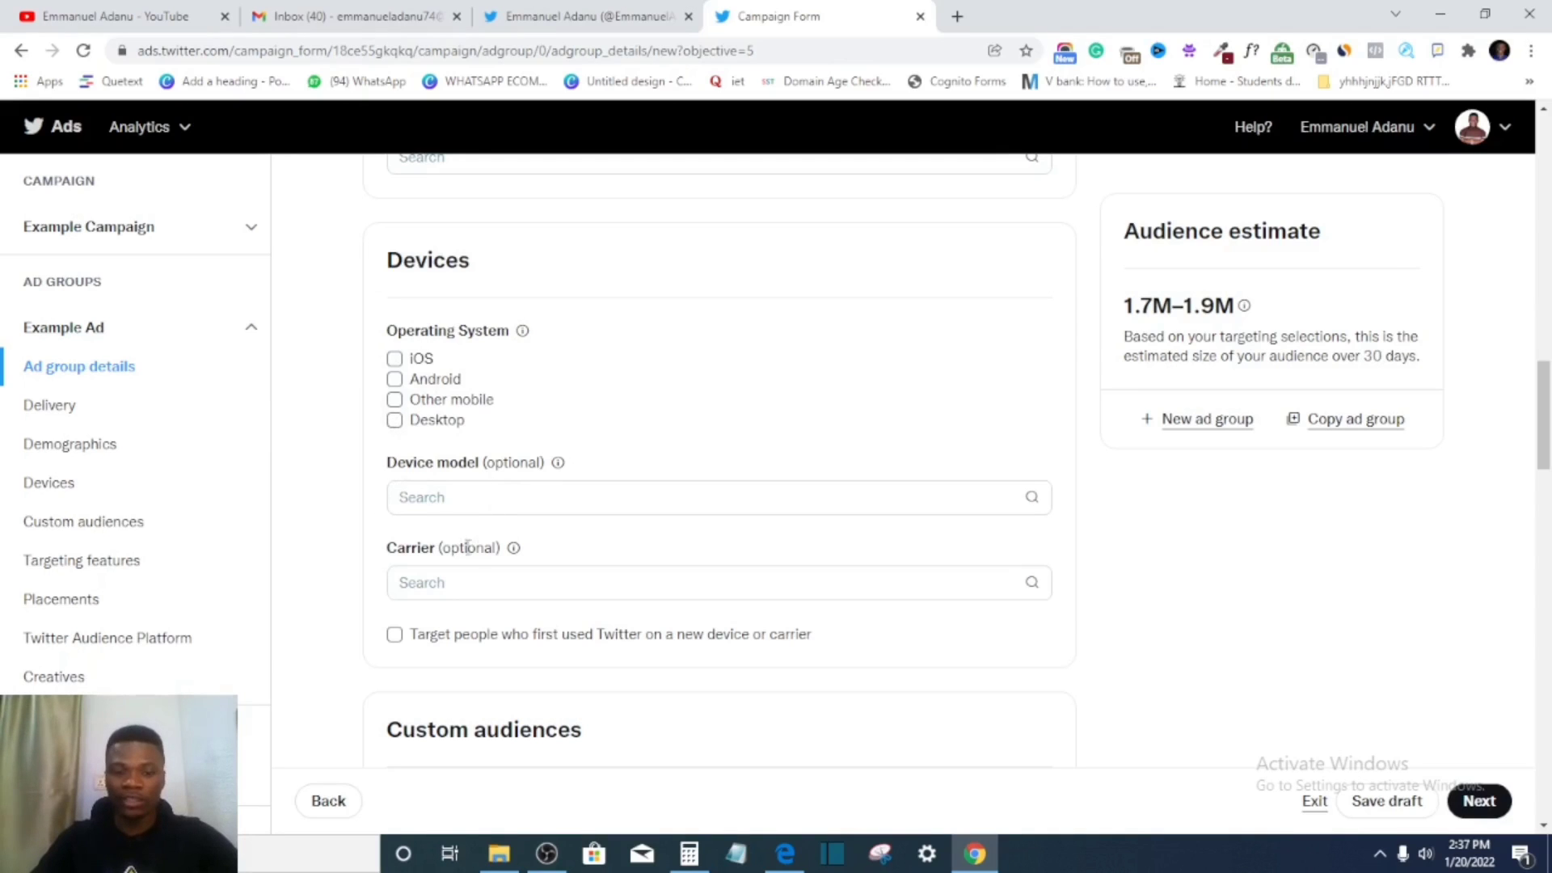
scroll(451, 498, "down", 1)
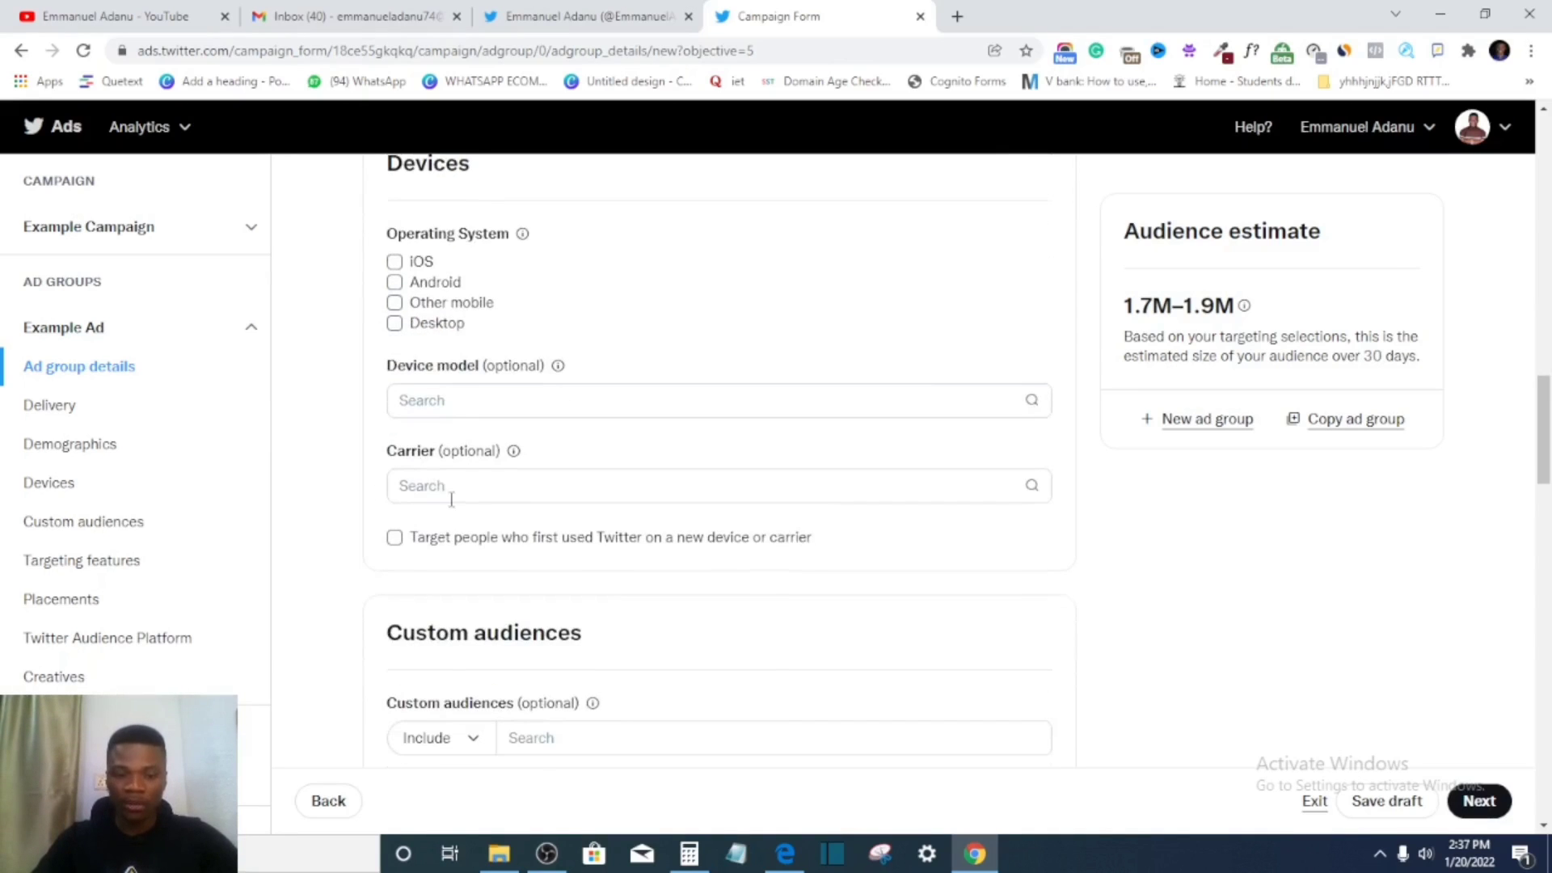
scroll(447, 485, "down", 1)
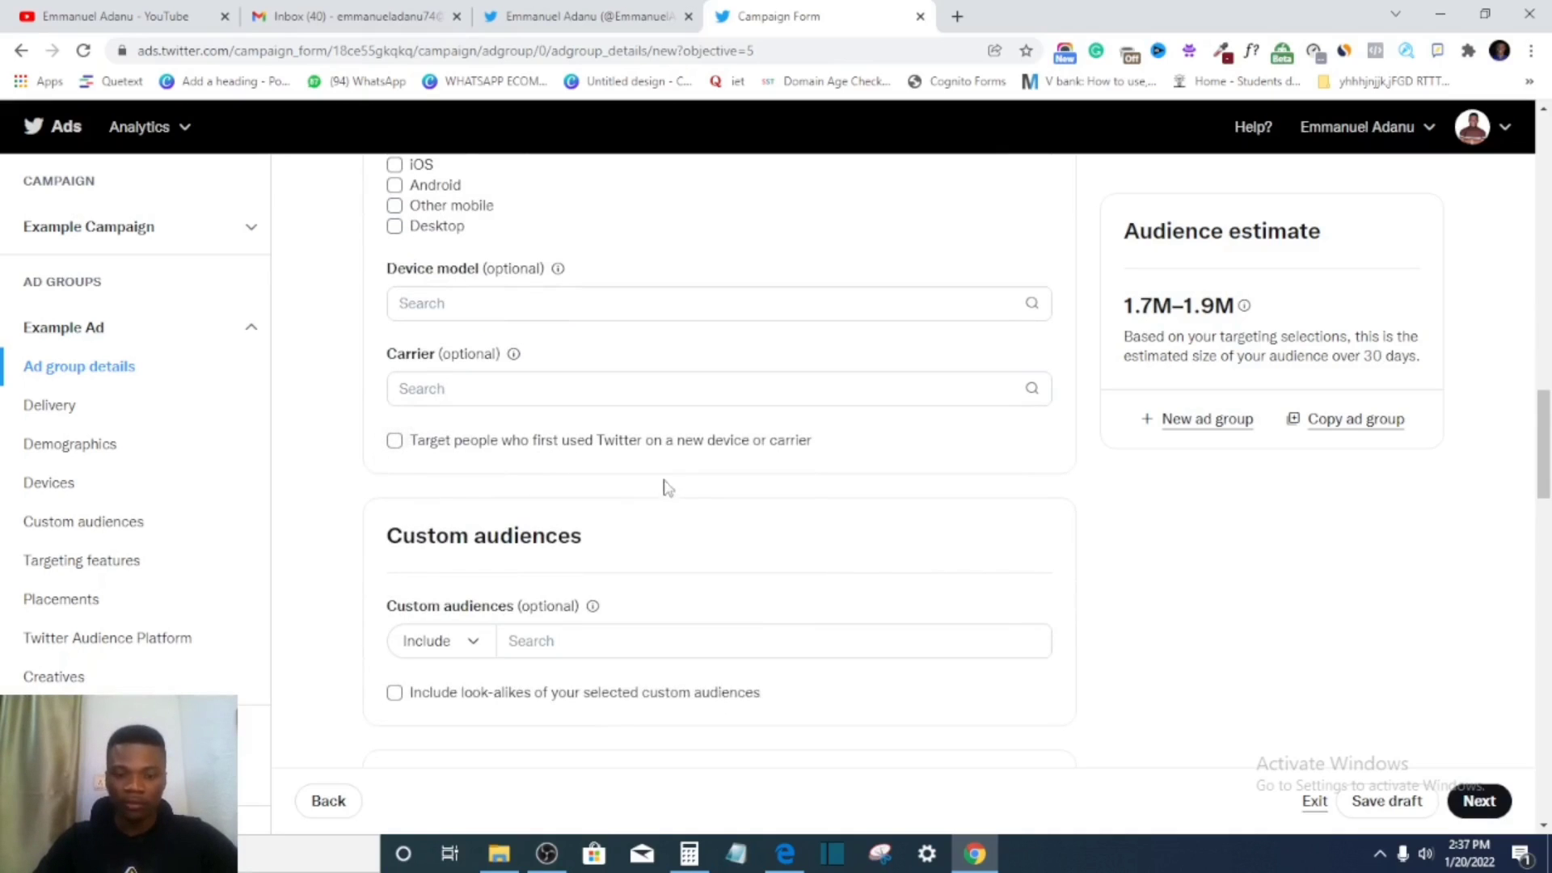
scroll(536, 520, "down", 2)
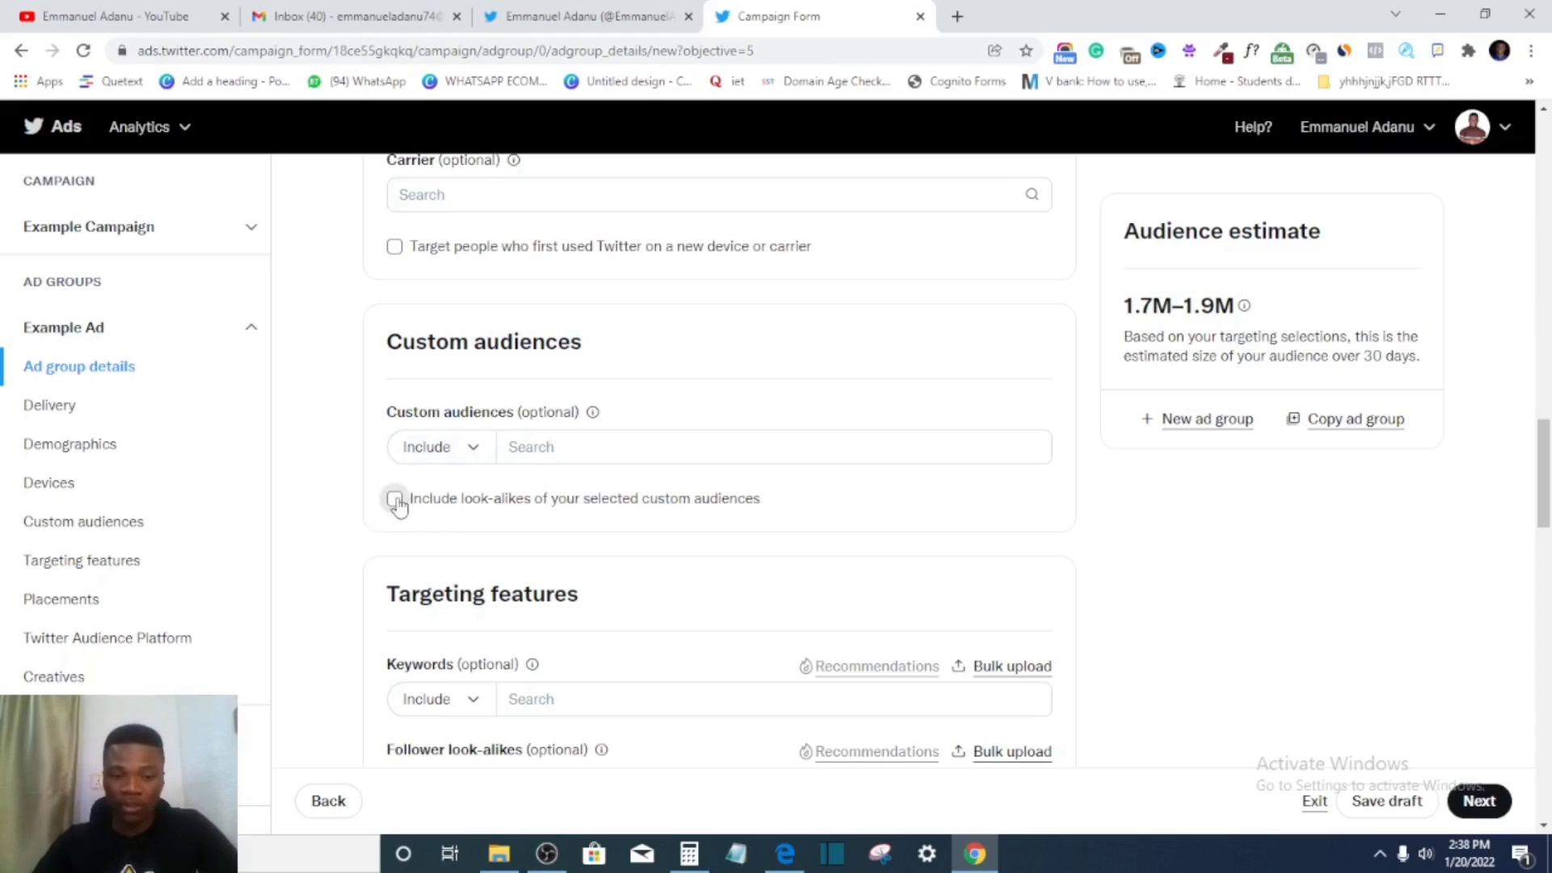
- Add Small Business Owners as an included keyword in the targeting features
scroll(416, 517, "down", 2)
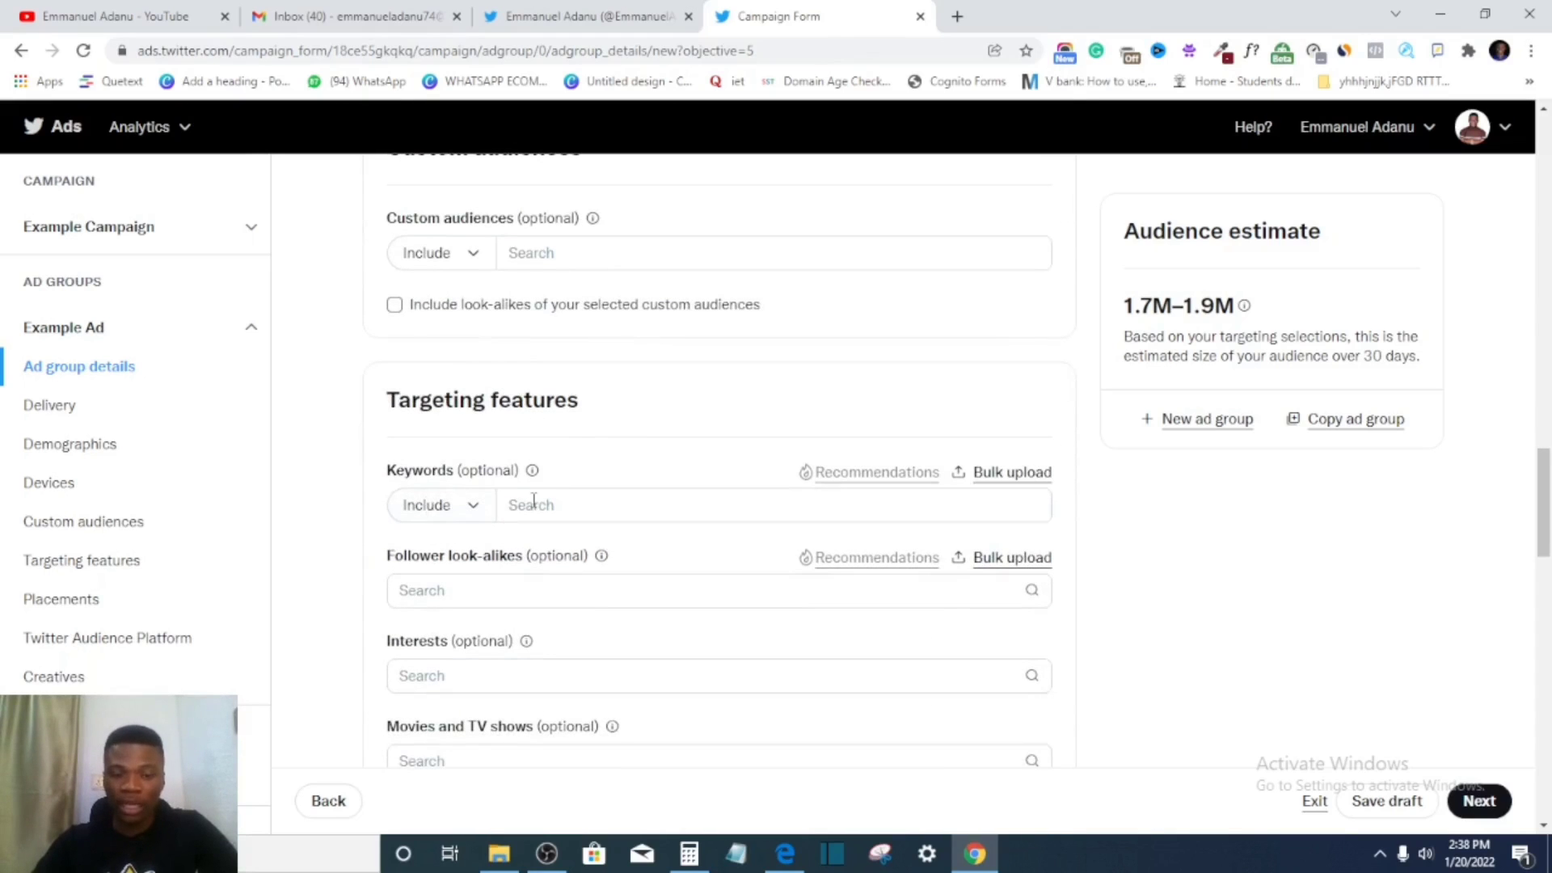
left_click(534, 503)
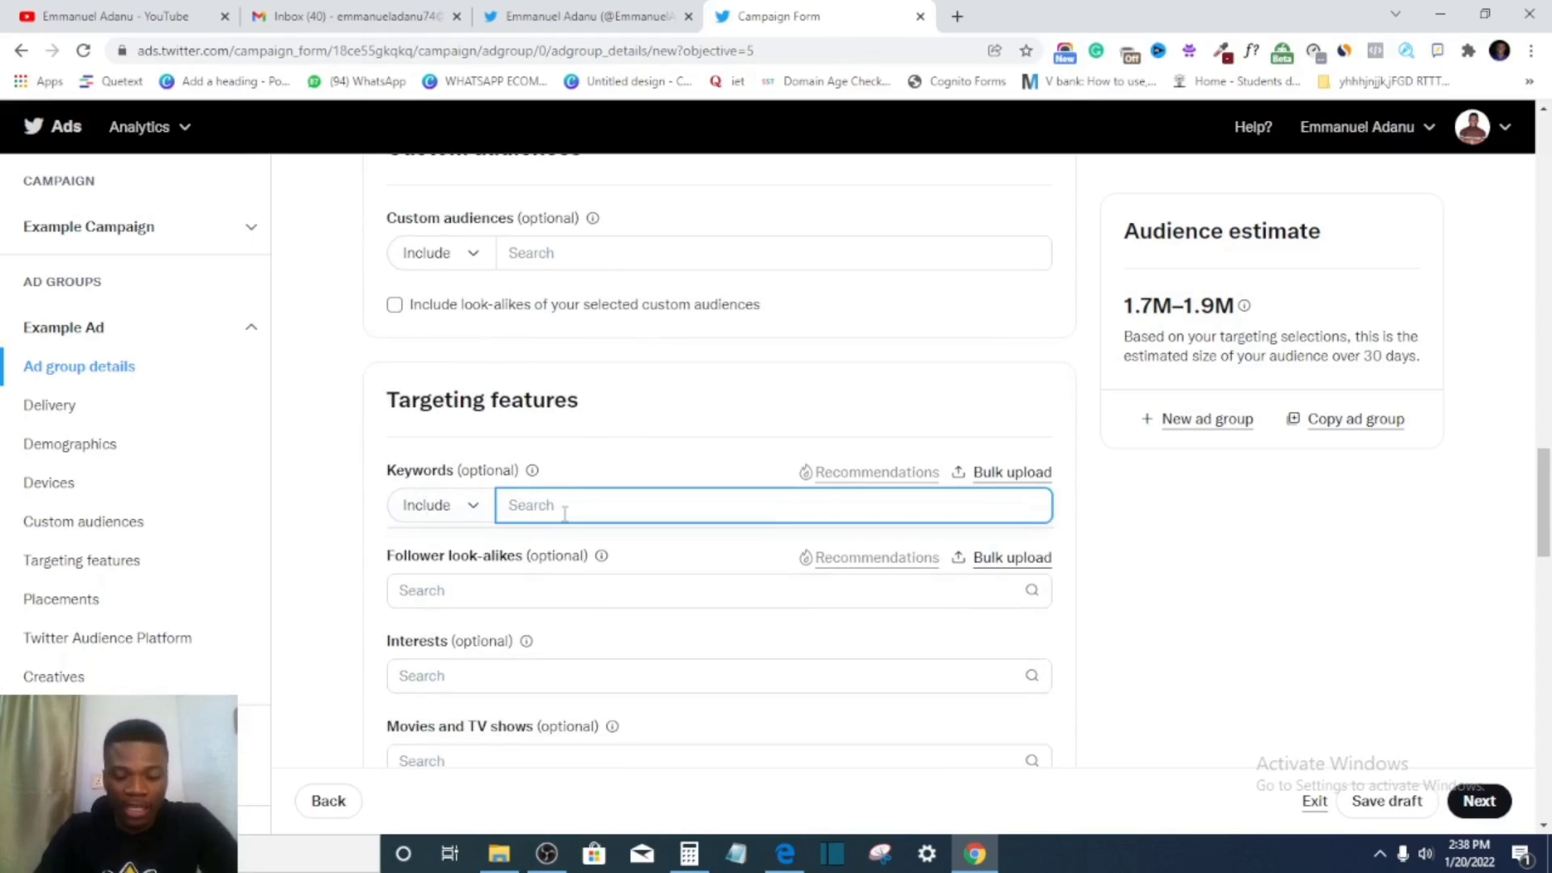
type("Business")
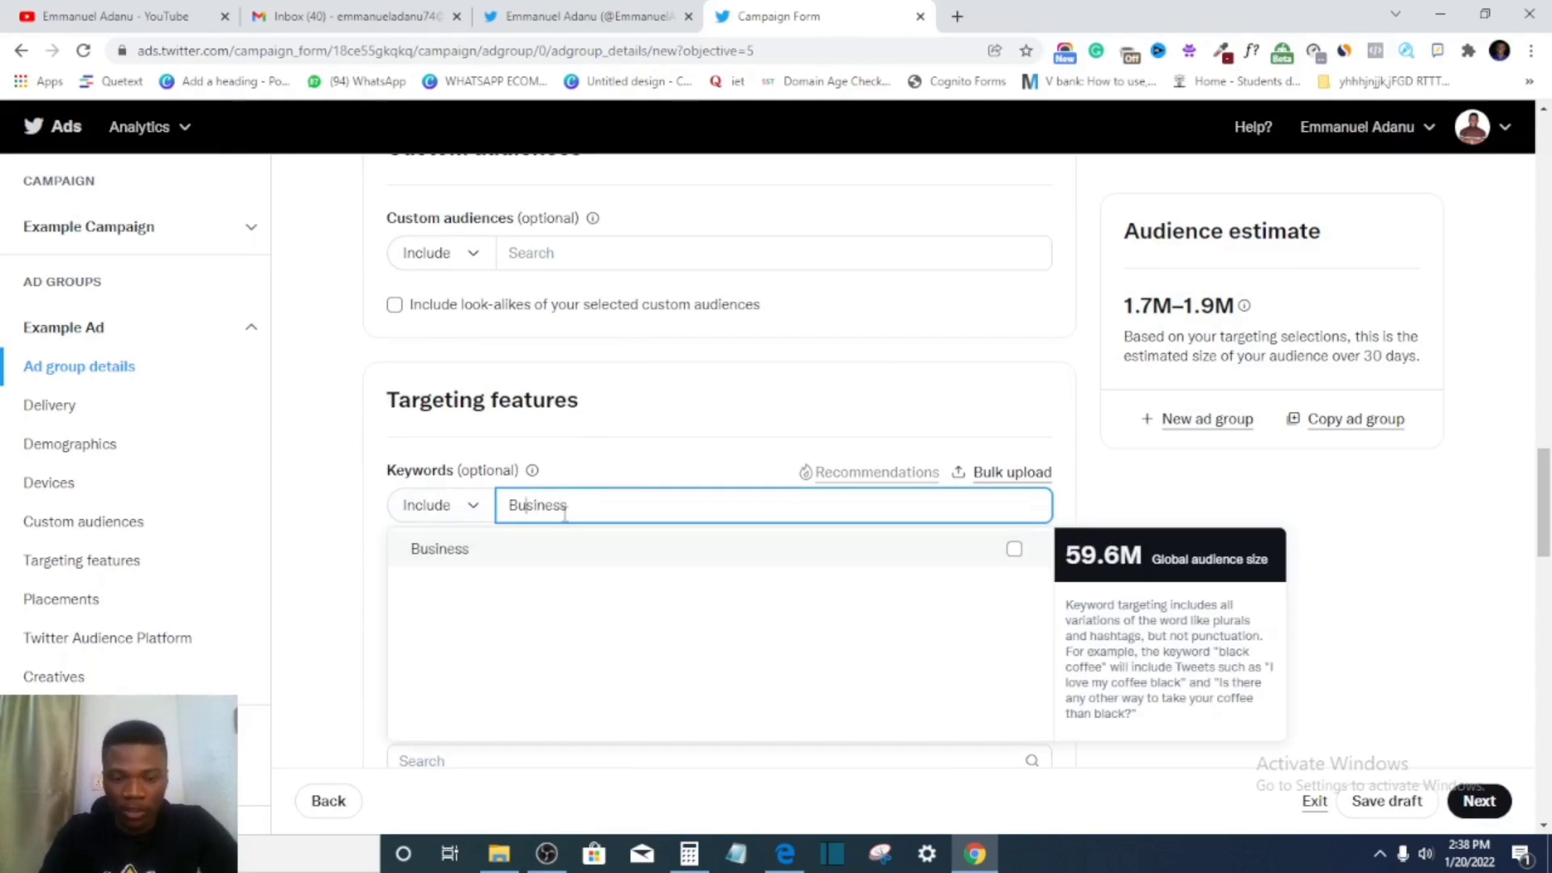
key("Home")
type("Small")
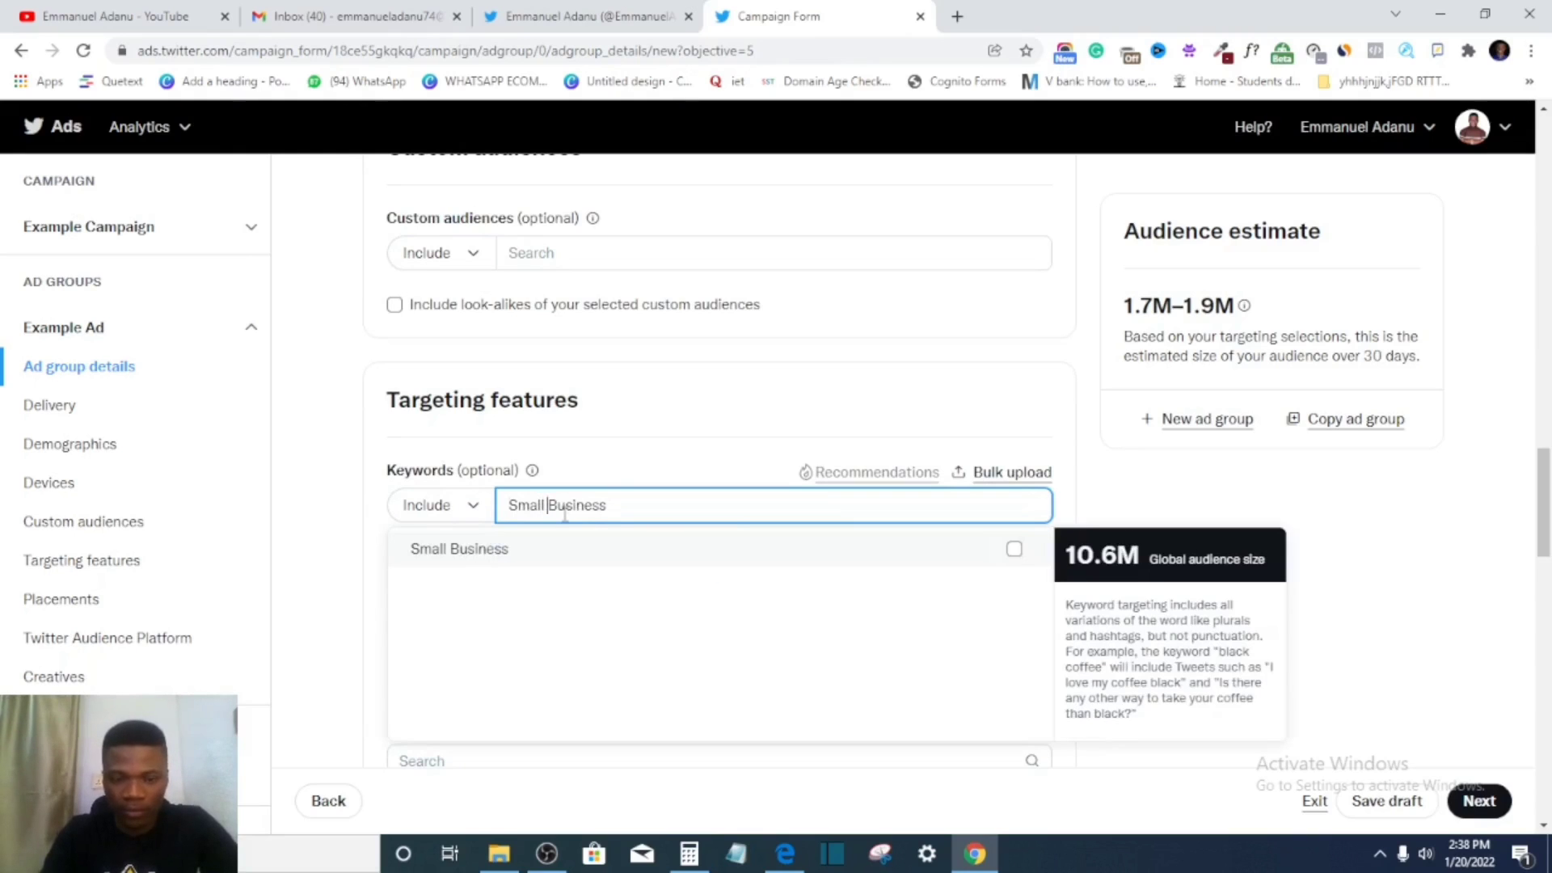
left_click(647, 505)
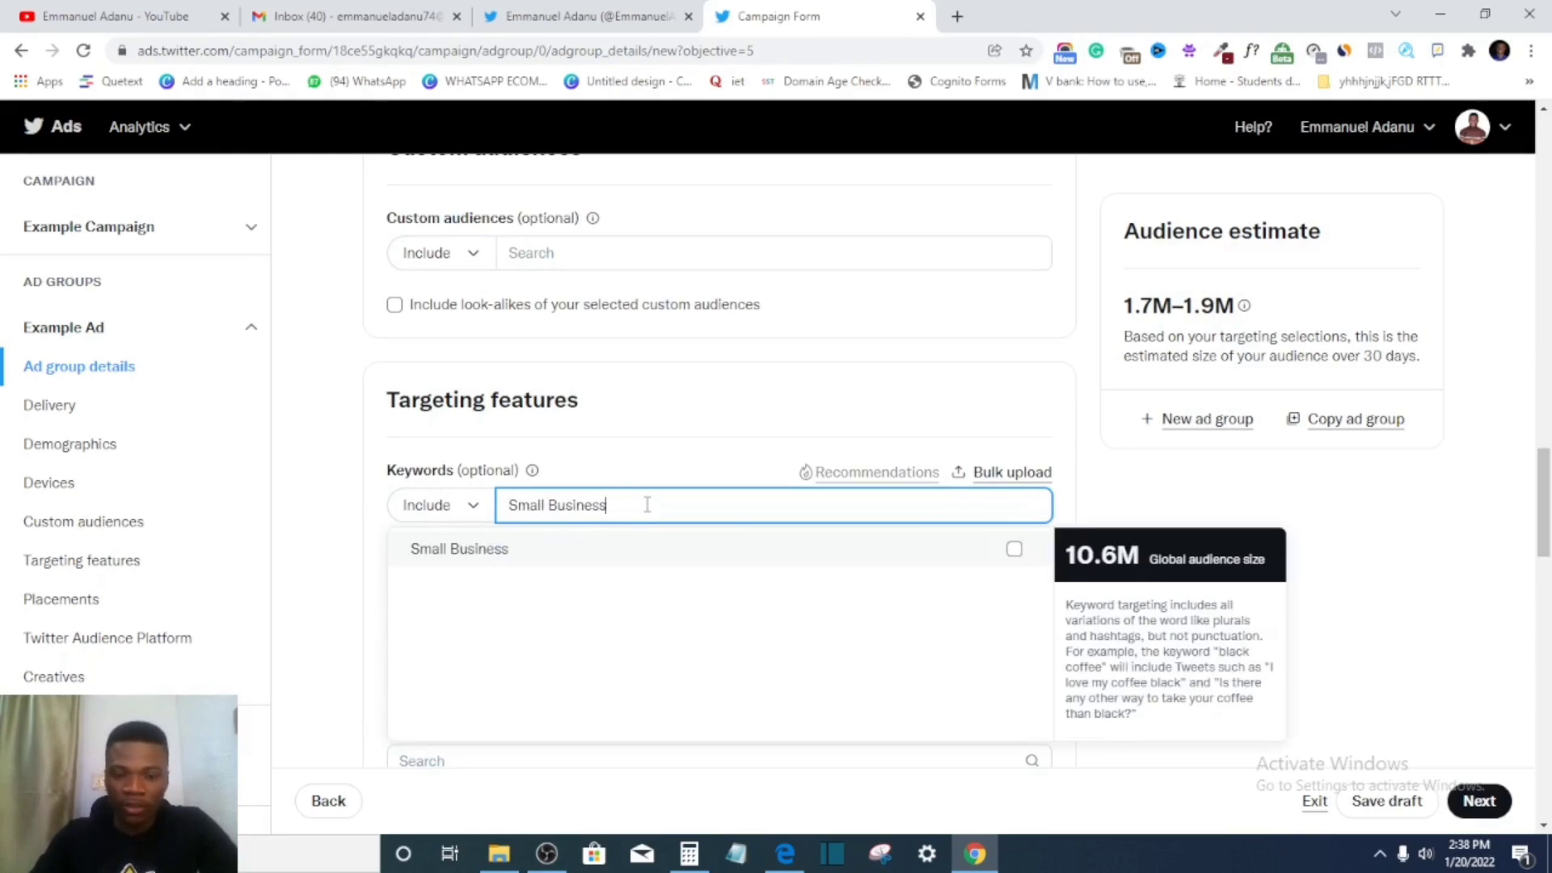
type("Owner")
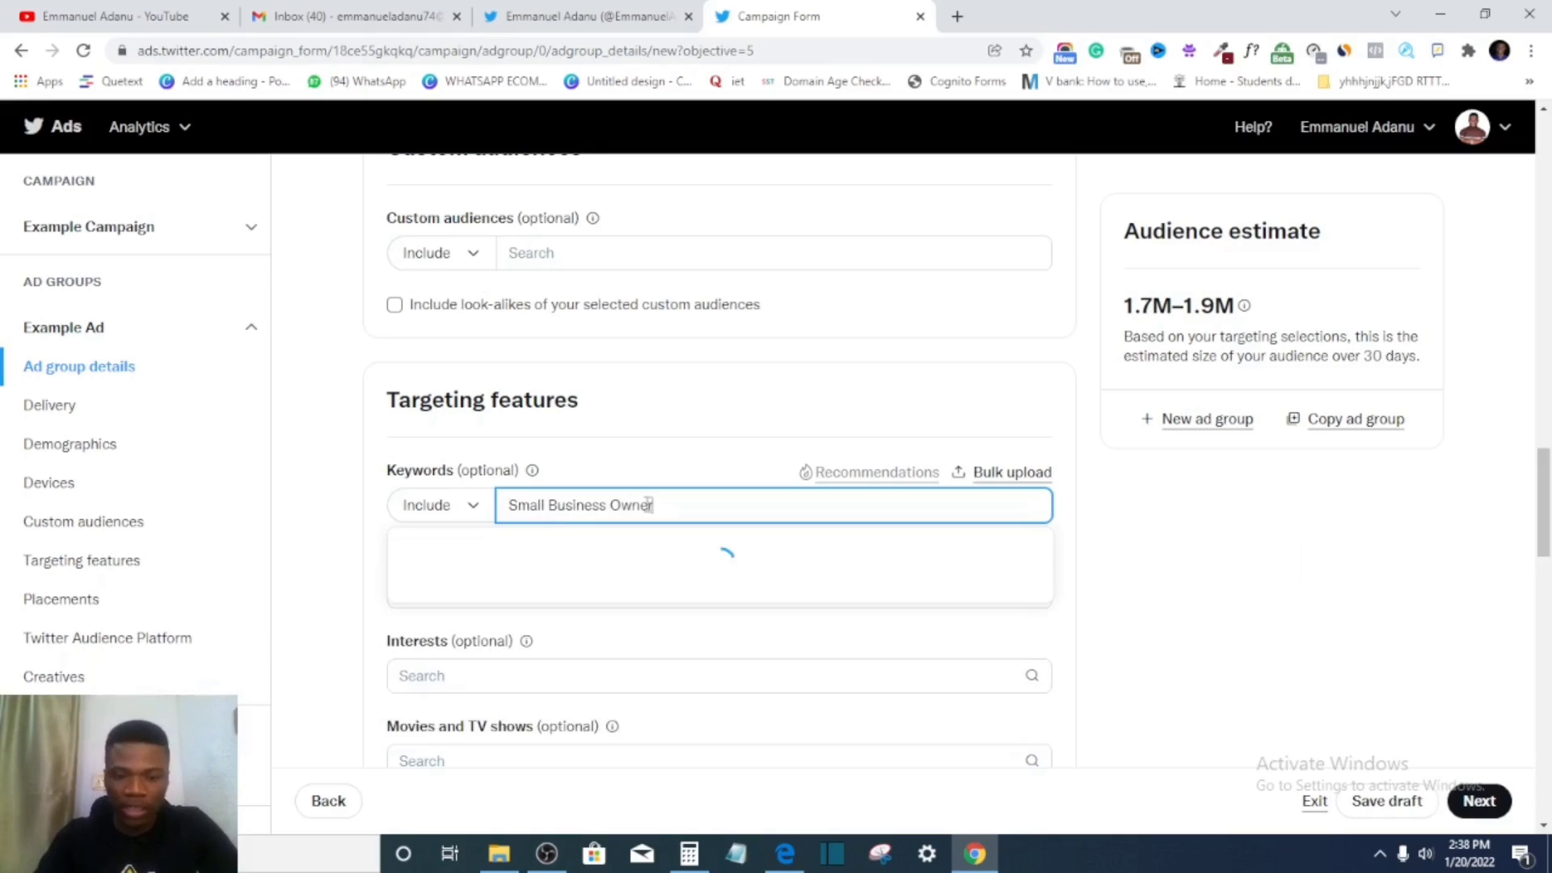
type("s")
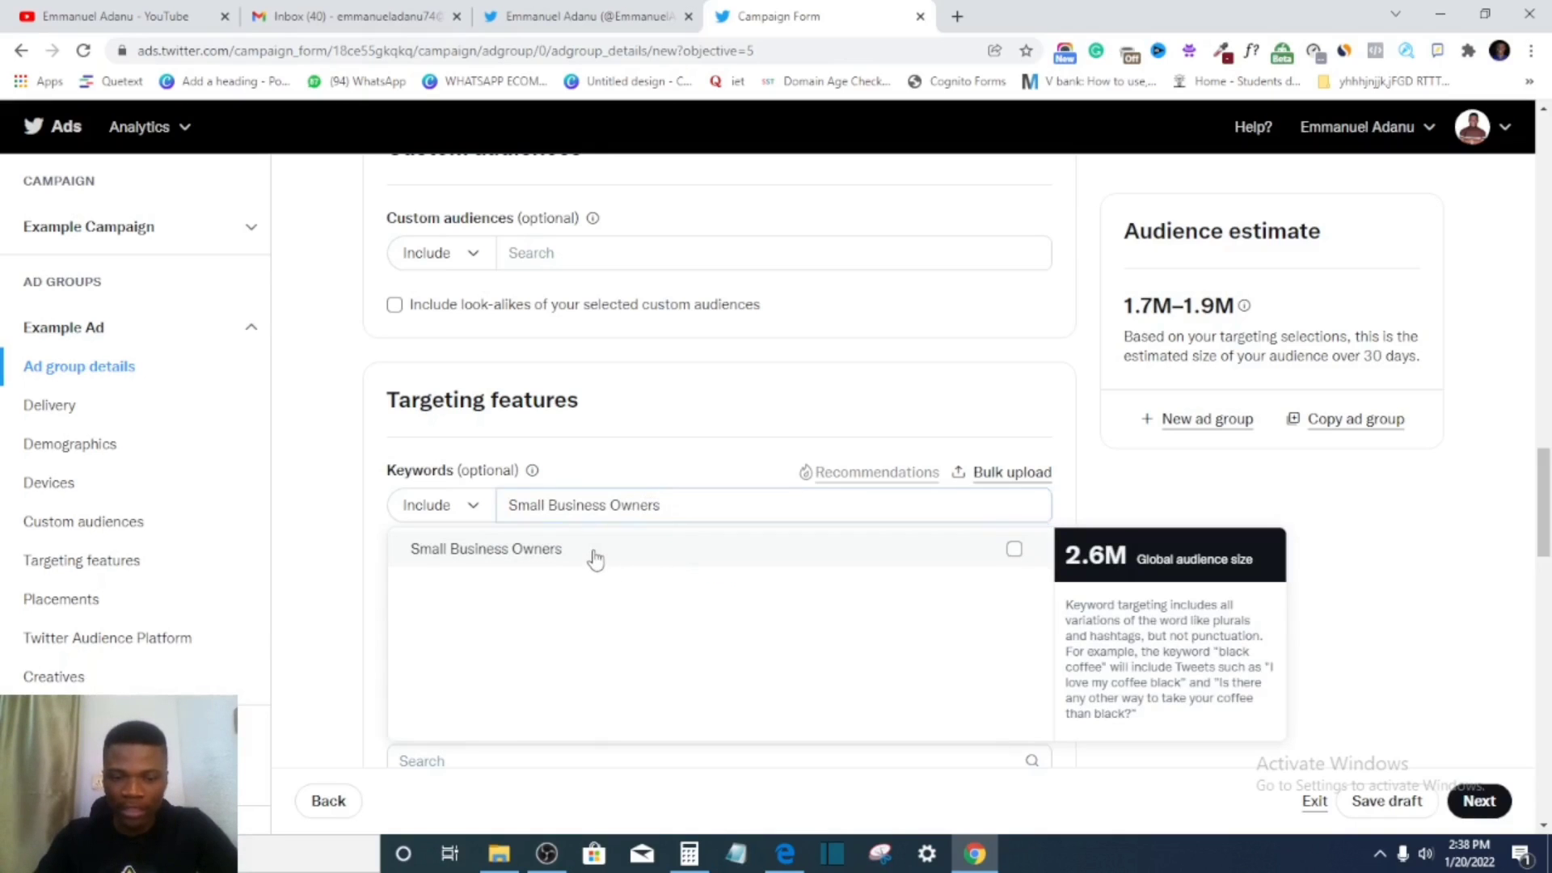
left_click(595, 555)
- Replace the keyword search text with Affiliate Marketing and add it as an included keyword
key("ctrl+a")
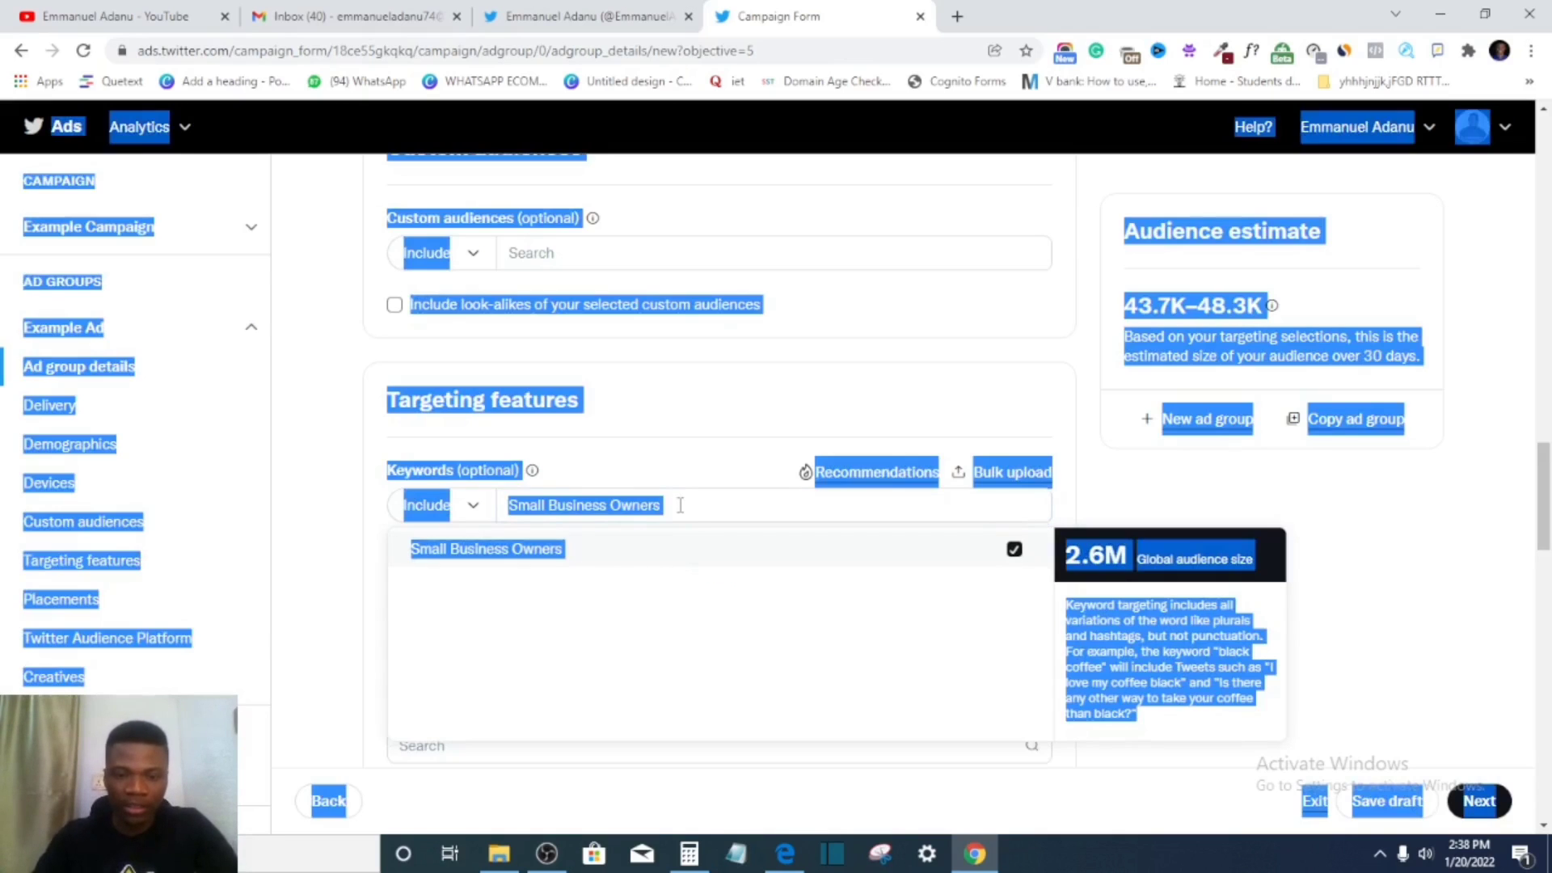
left_click(680, 504)
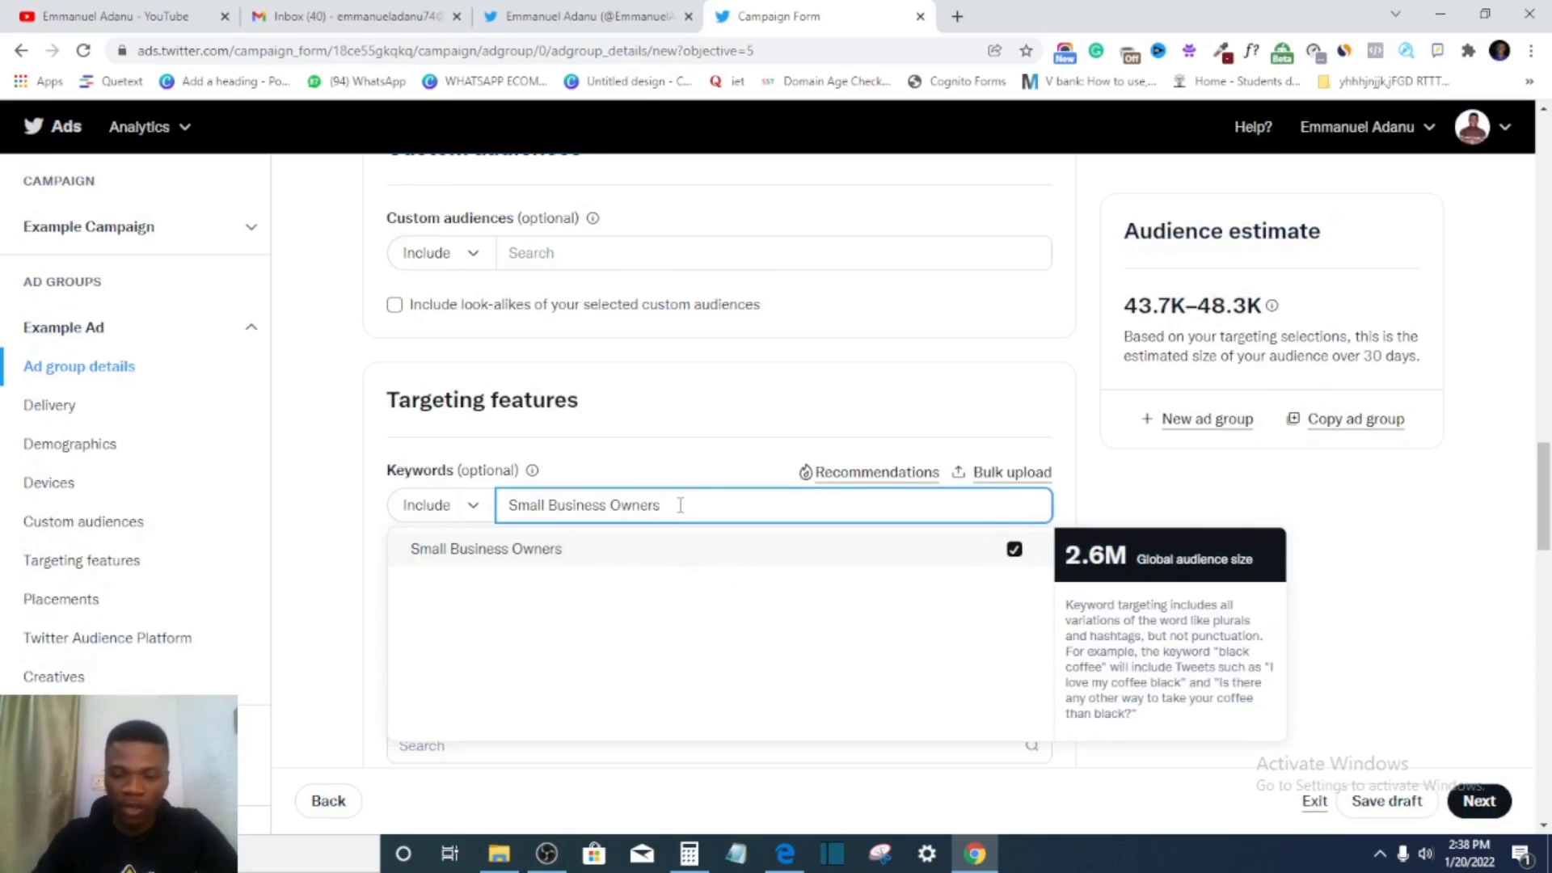
key("BackSpace")
key("BackSpace")
key("BackSpace")
key("BackSpace")
key("BackSpace")
key("BackSpace")
key("BackSpace")
key("BackSpace")
key("BackSpace")
key("BackSpace")
key("BackSpace")
key("BackSpace")
key("BackSpace")
key("BackSpace")
key("BackSpace")
key("BackSpace")
key("BackSpace")
key("BackSpace")
key("BackSpace")
key("BackSpace")
type("A")
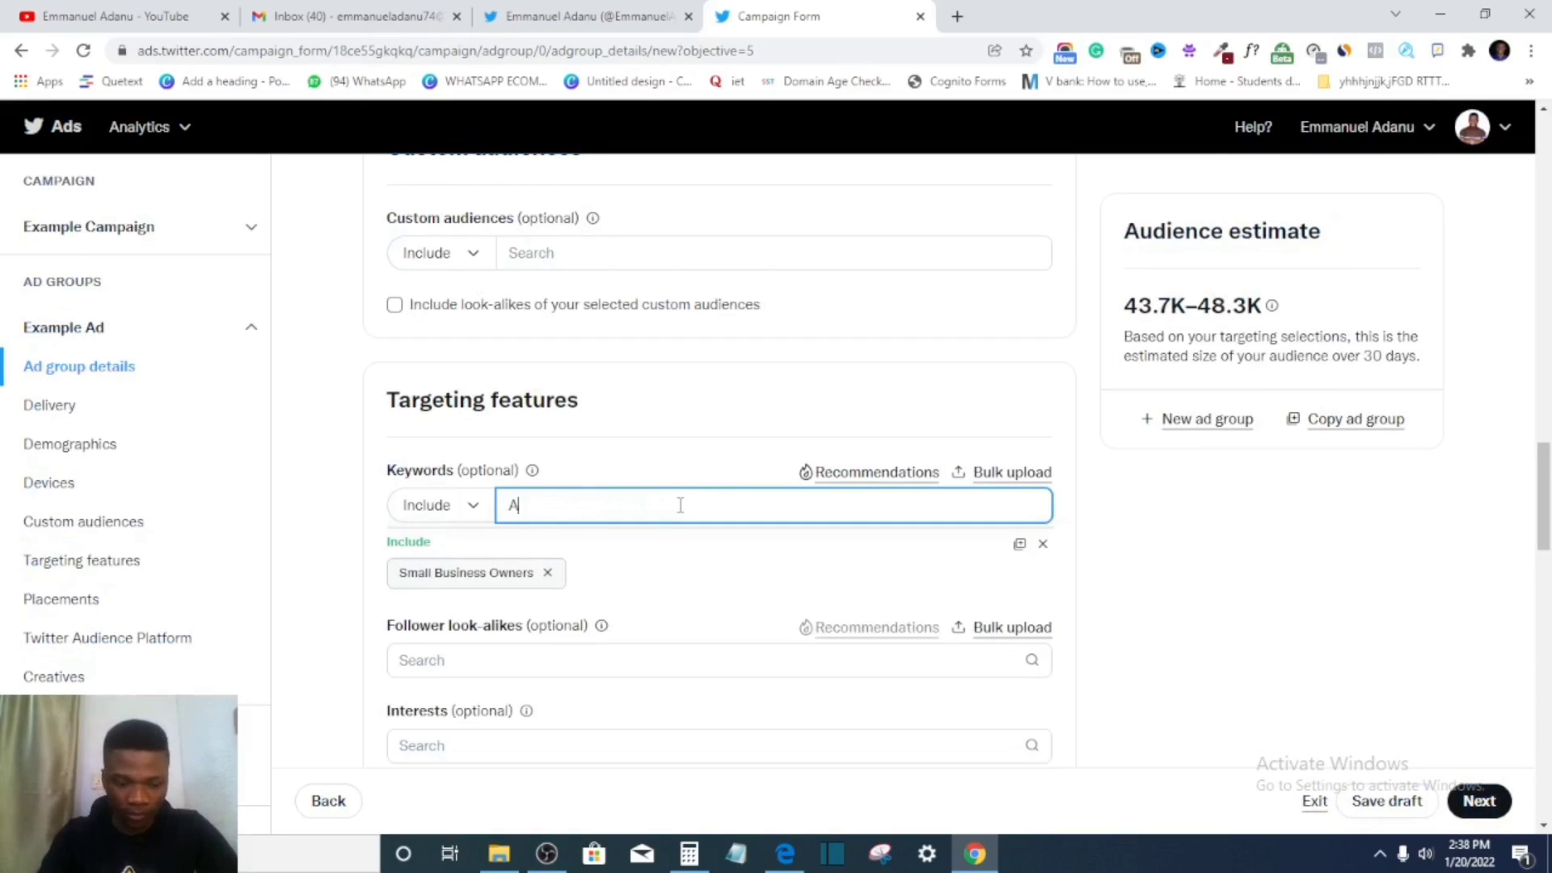
type("ffiliate")
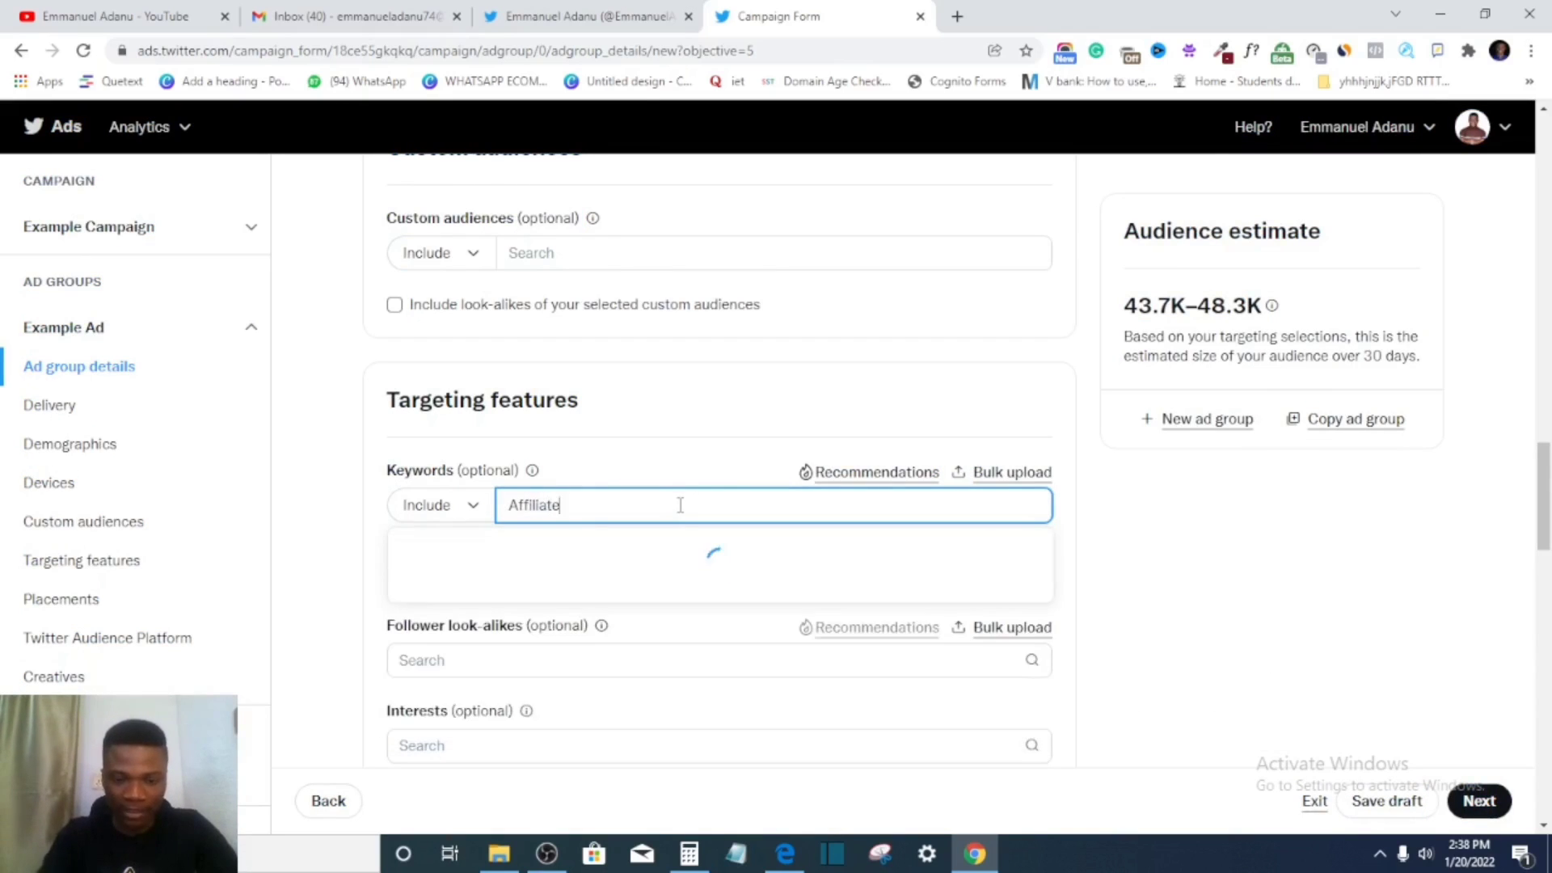
type(" M")
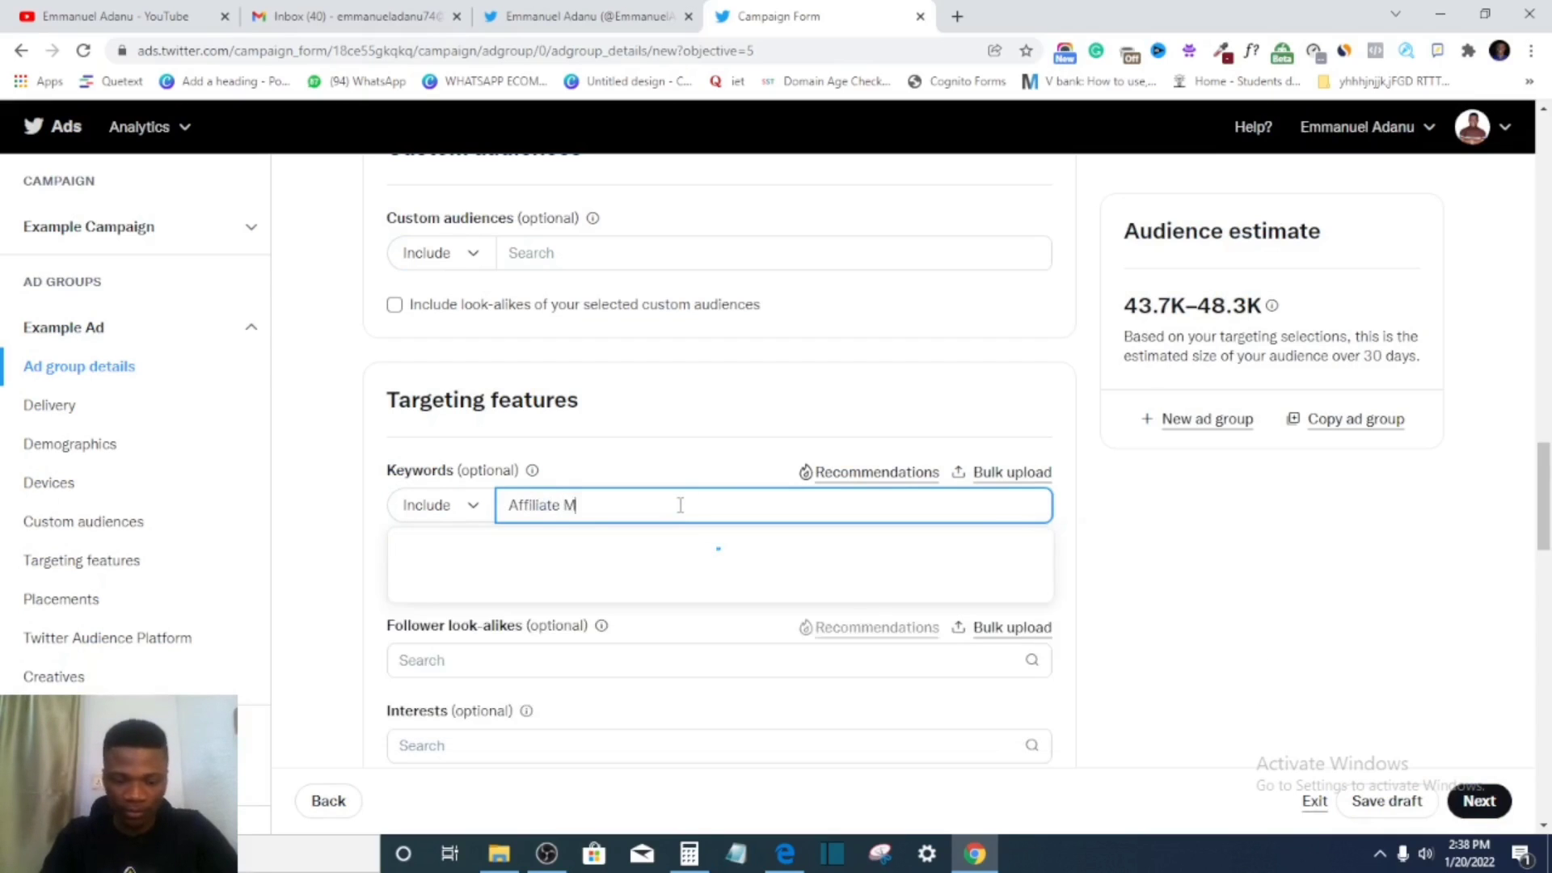
type("arketing")
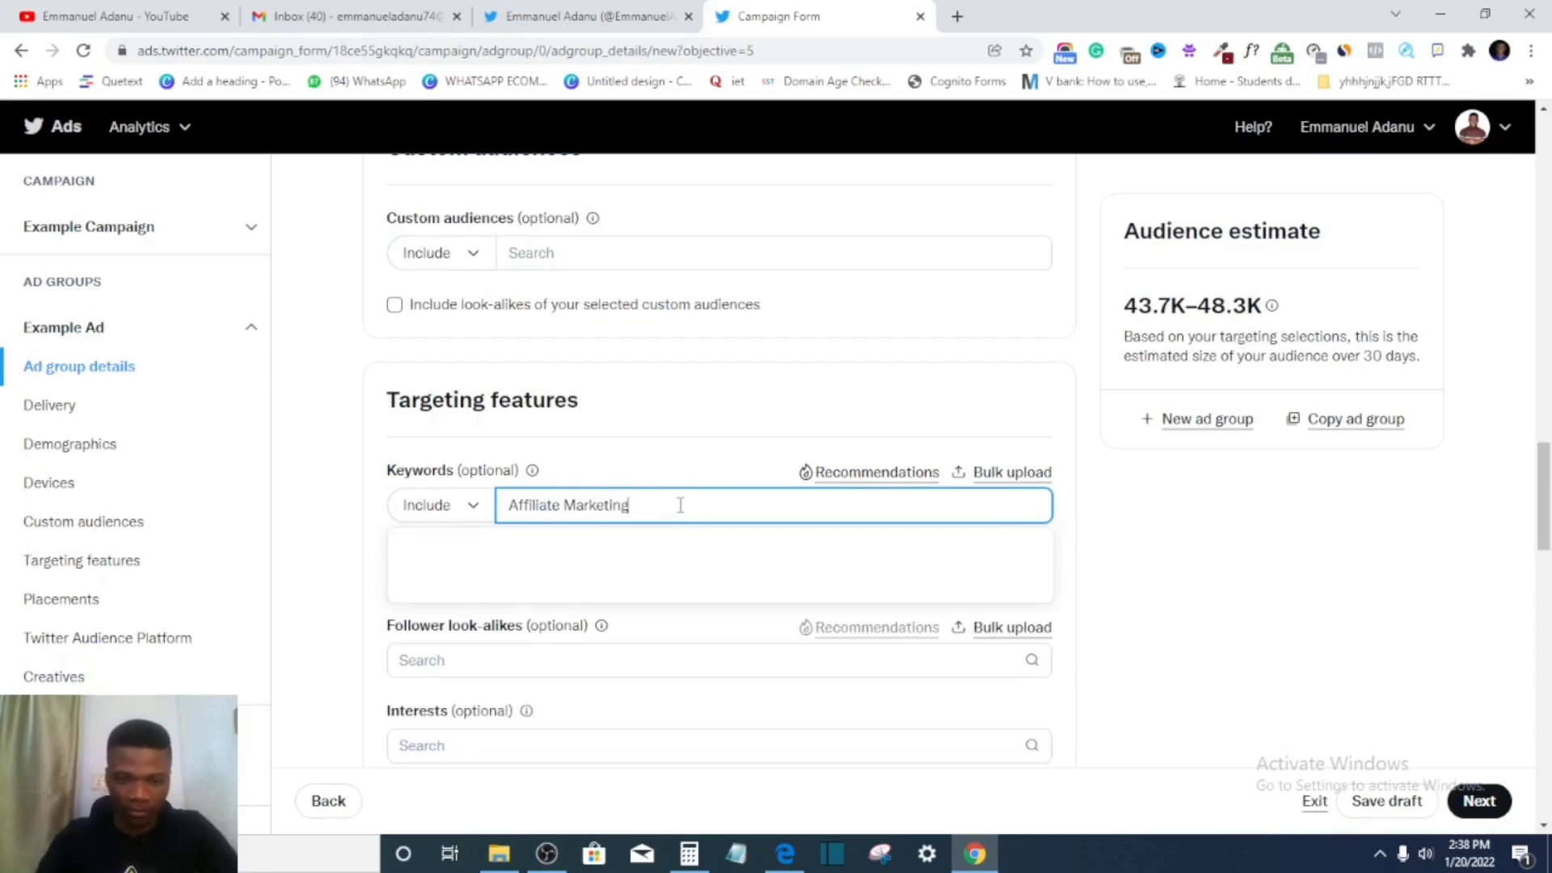
left_click(555, 549)
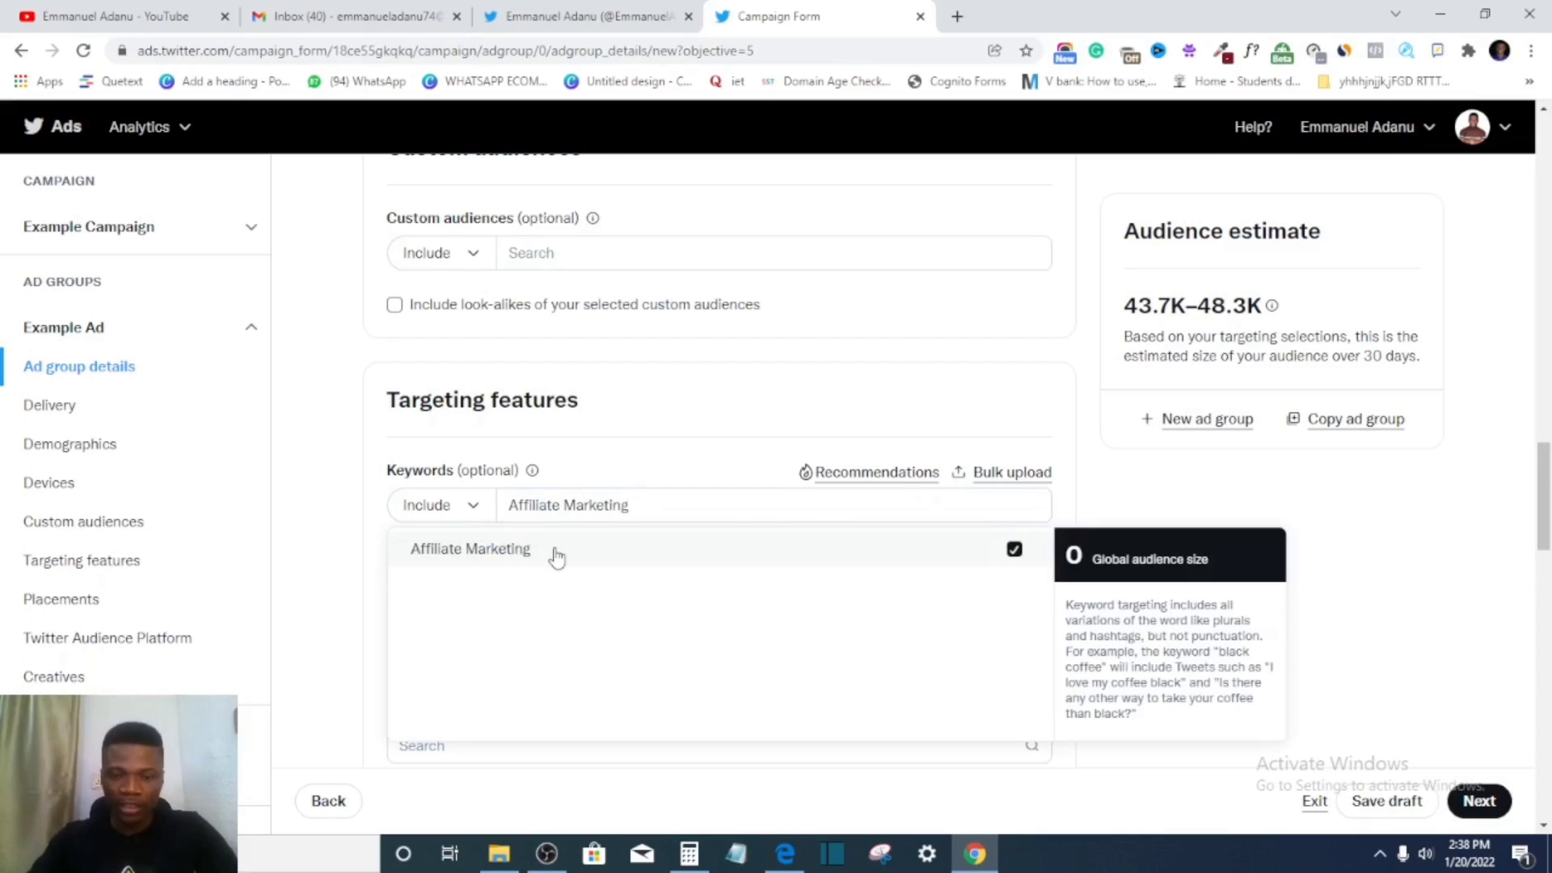
left_click(1119, 447)
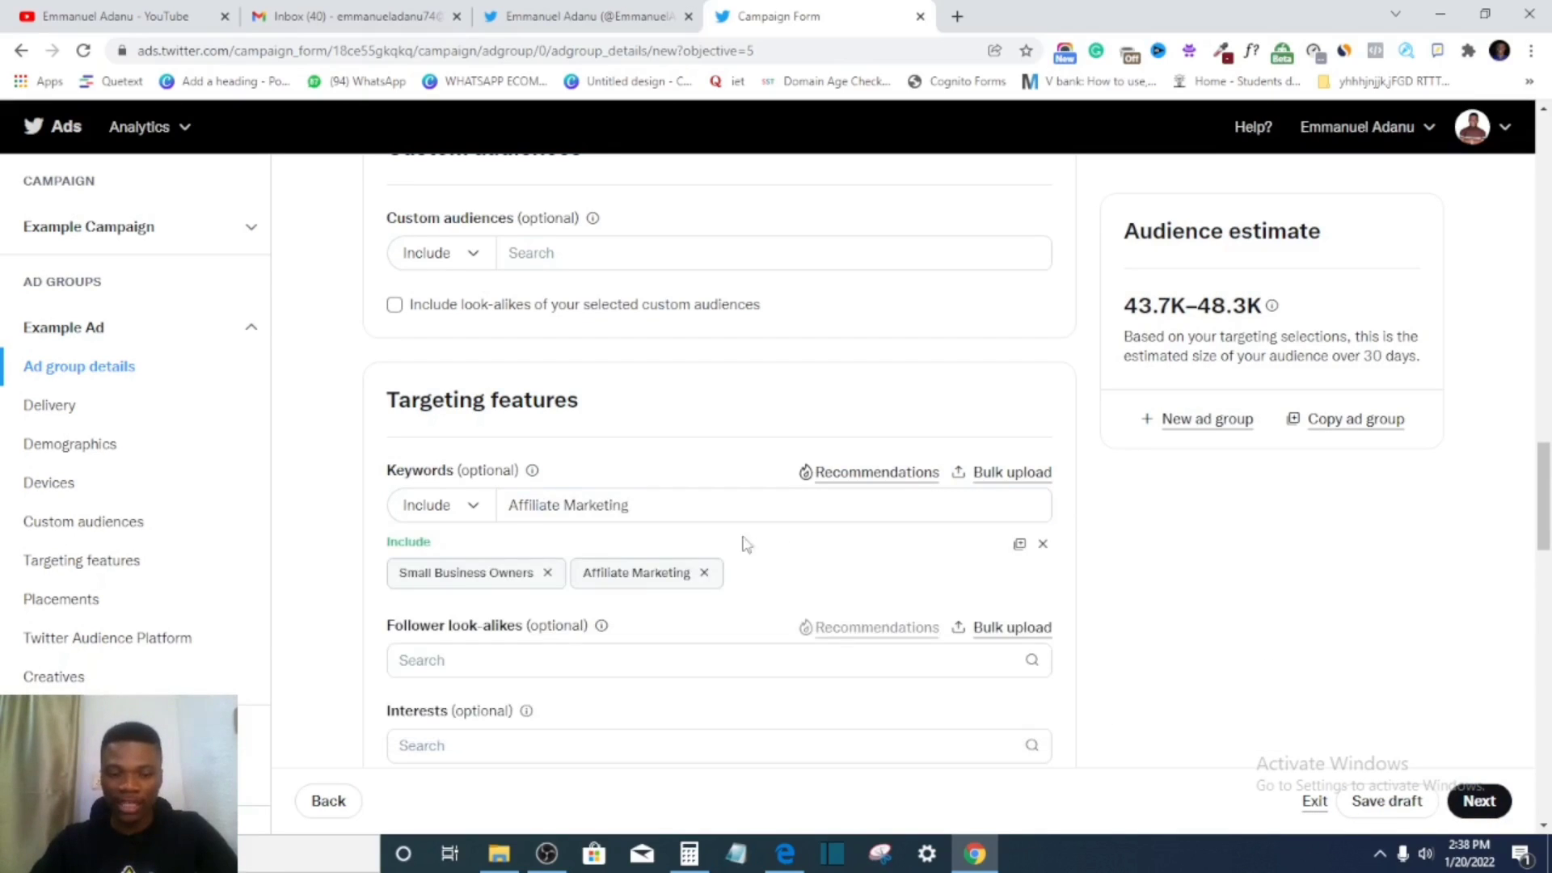
- Search the ad group's interests for Business and include Business — Small business in the targeting
scroll(477, 400, "down", 2)
scroll(466, 394, "up", 1)
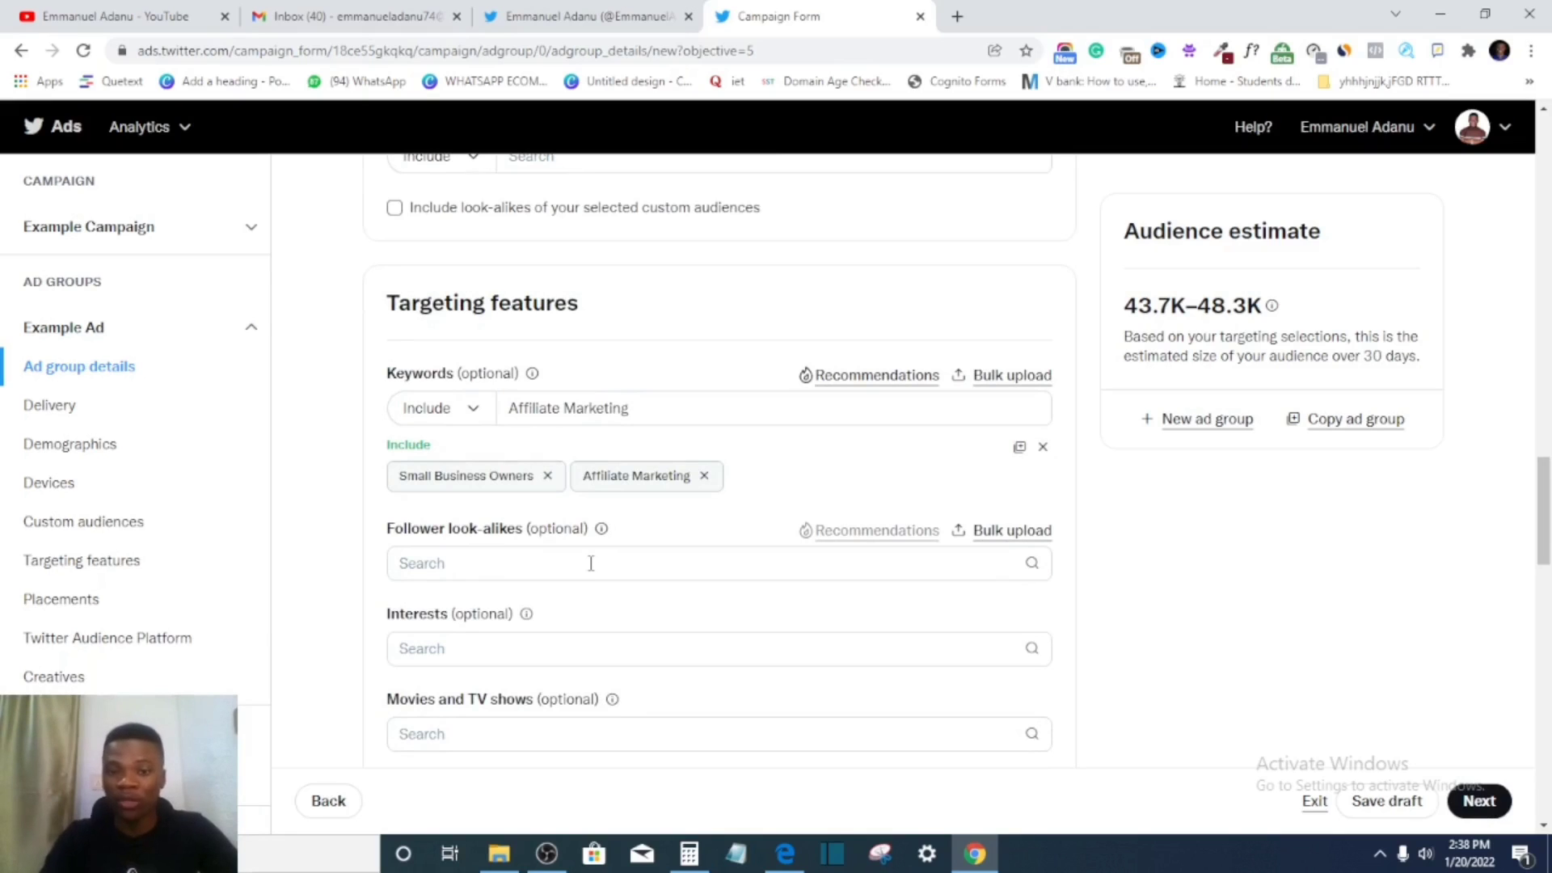
scroll(475, 564, "down", 1)
left_click(465, 550)
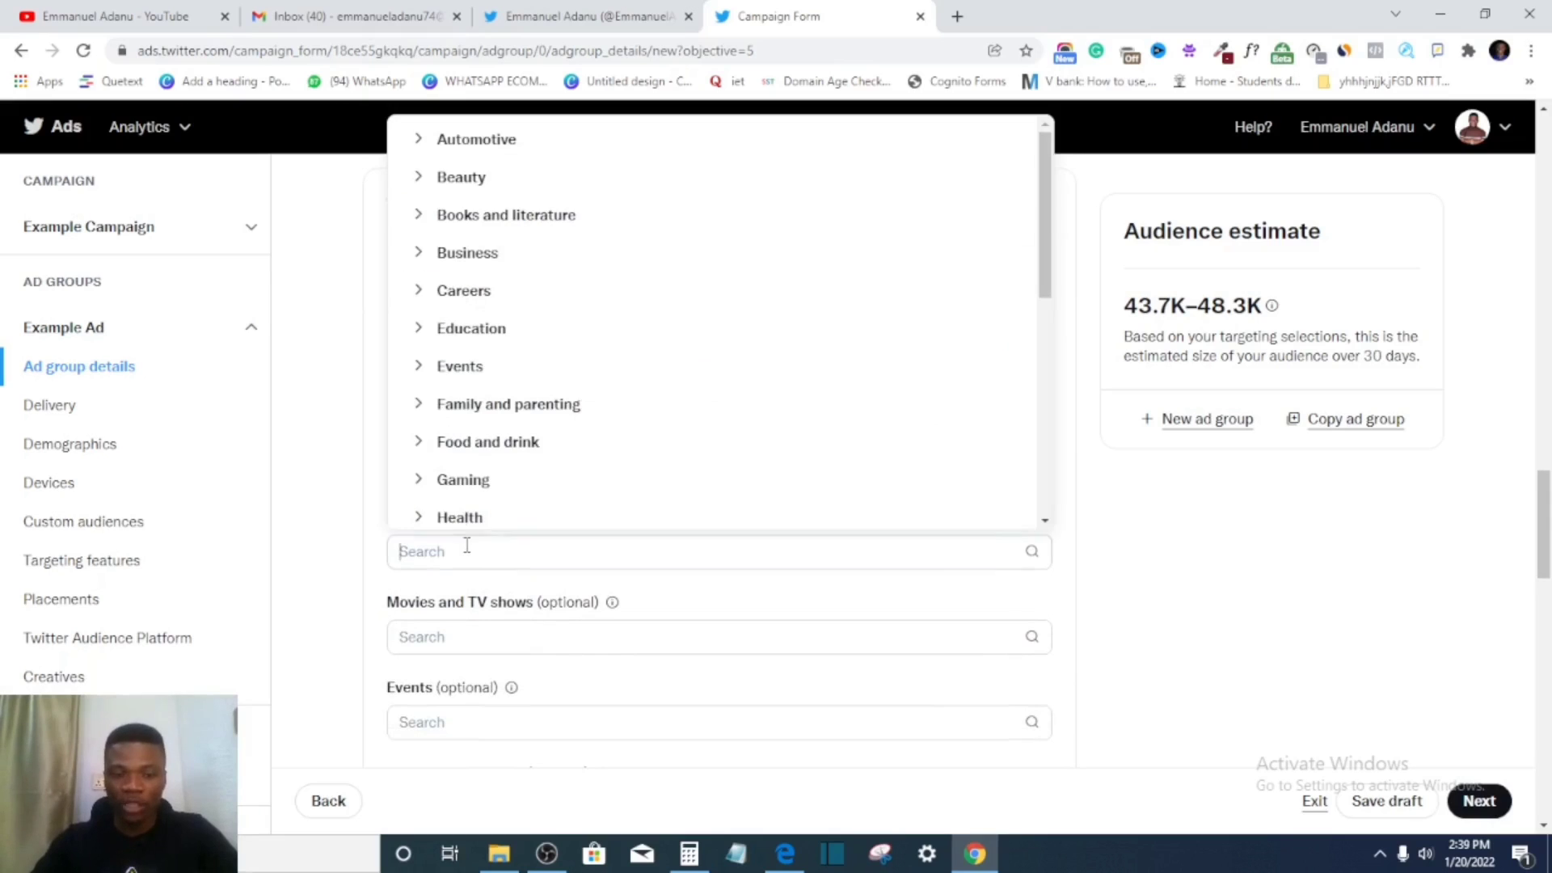
left_click(327, 497)
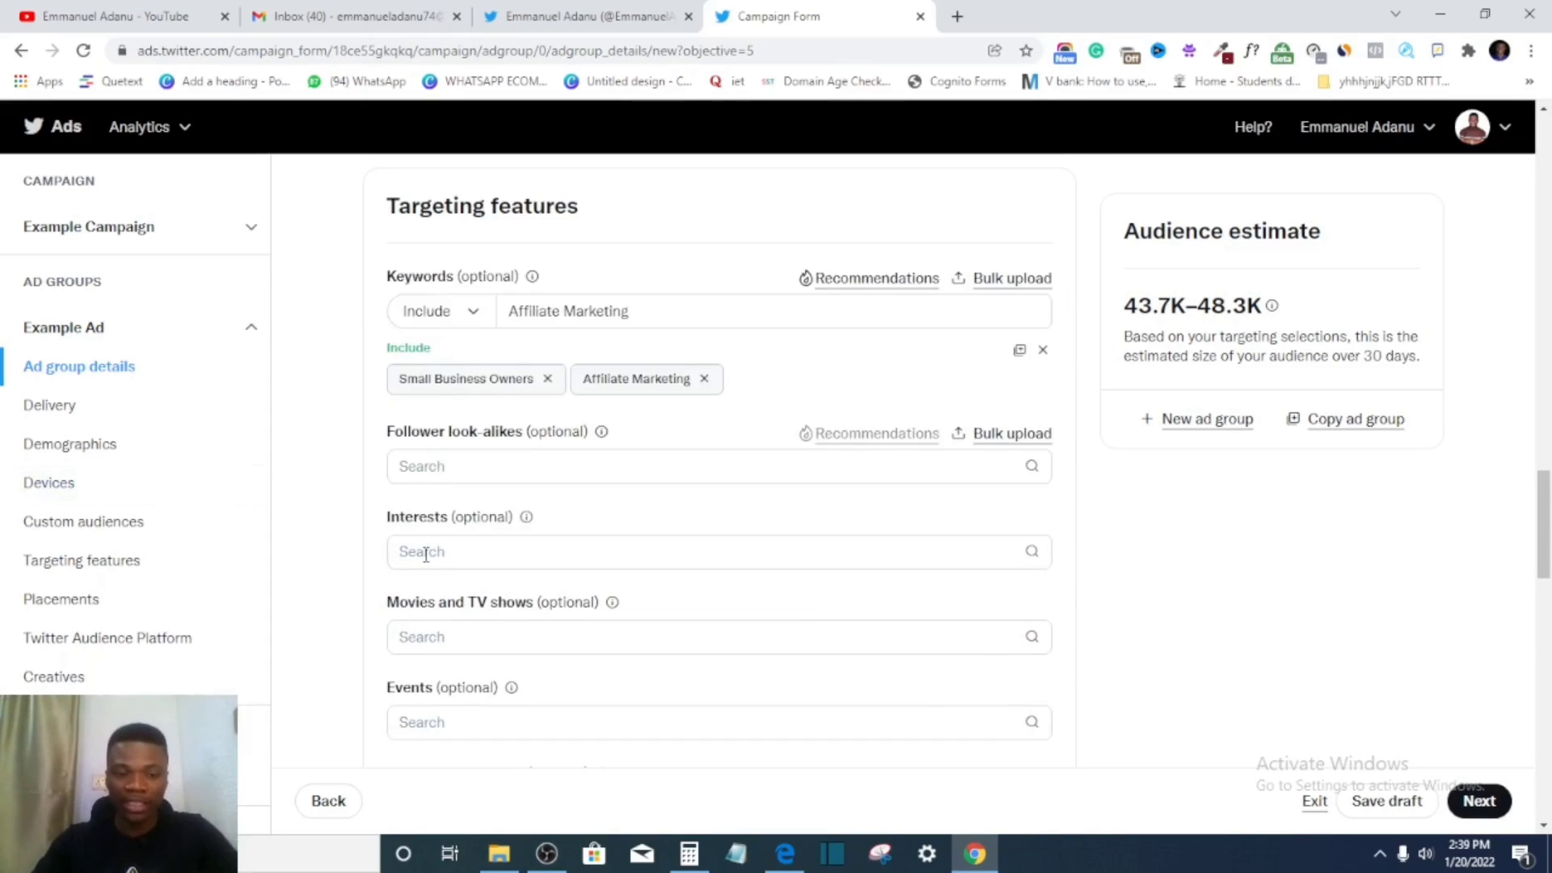
left_click(427, 555)
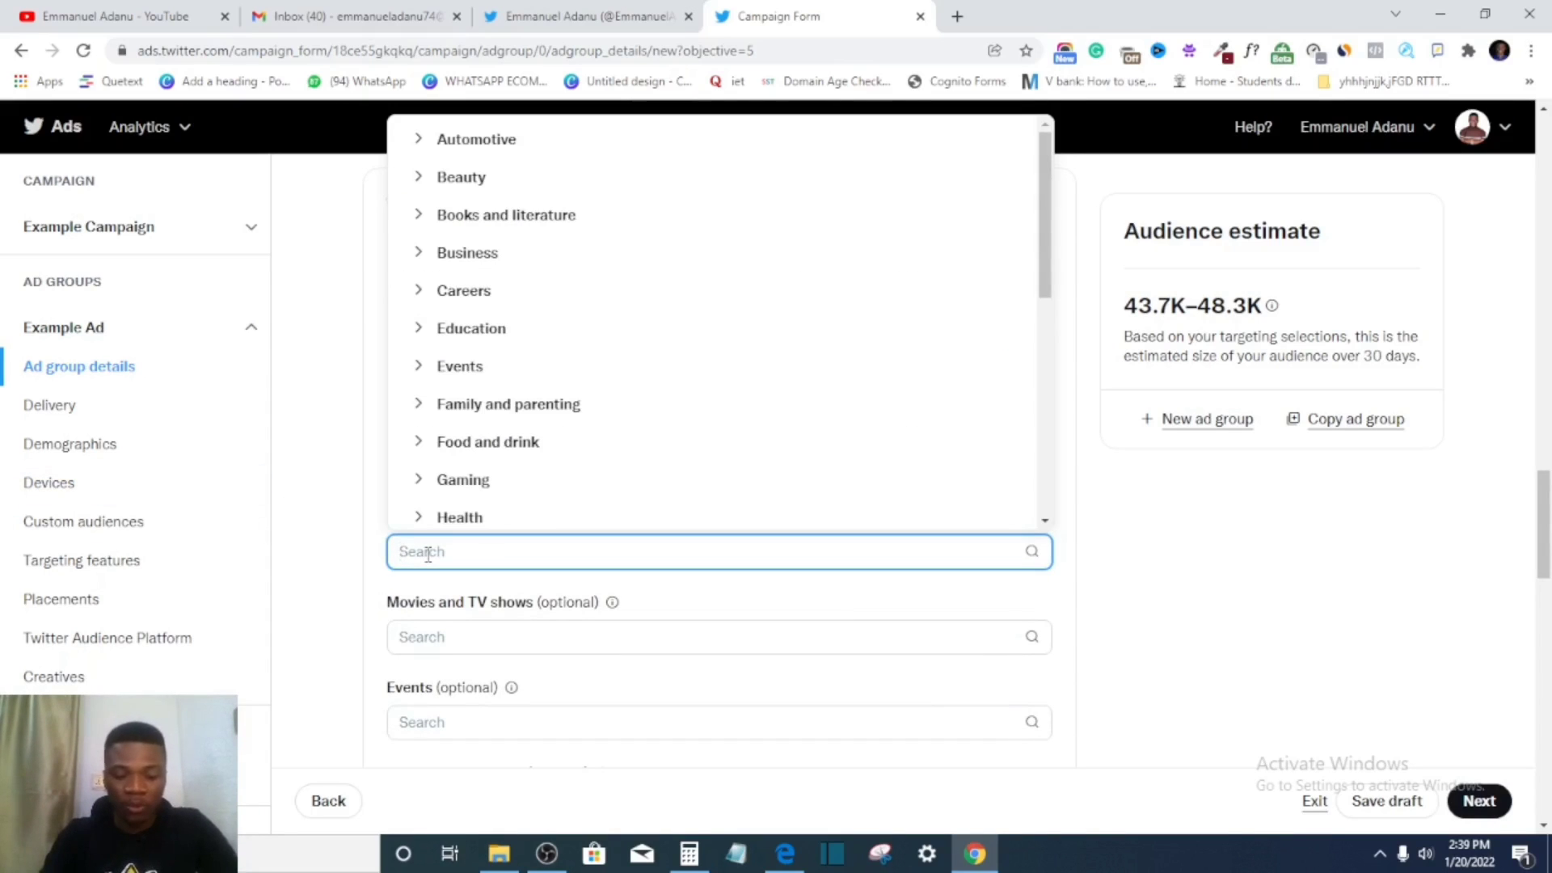
type("Busines")
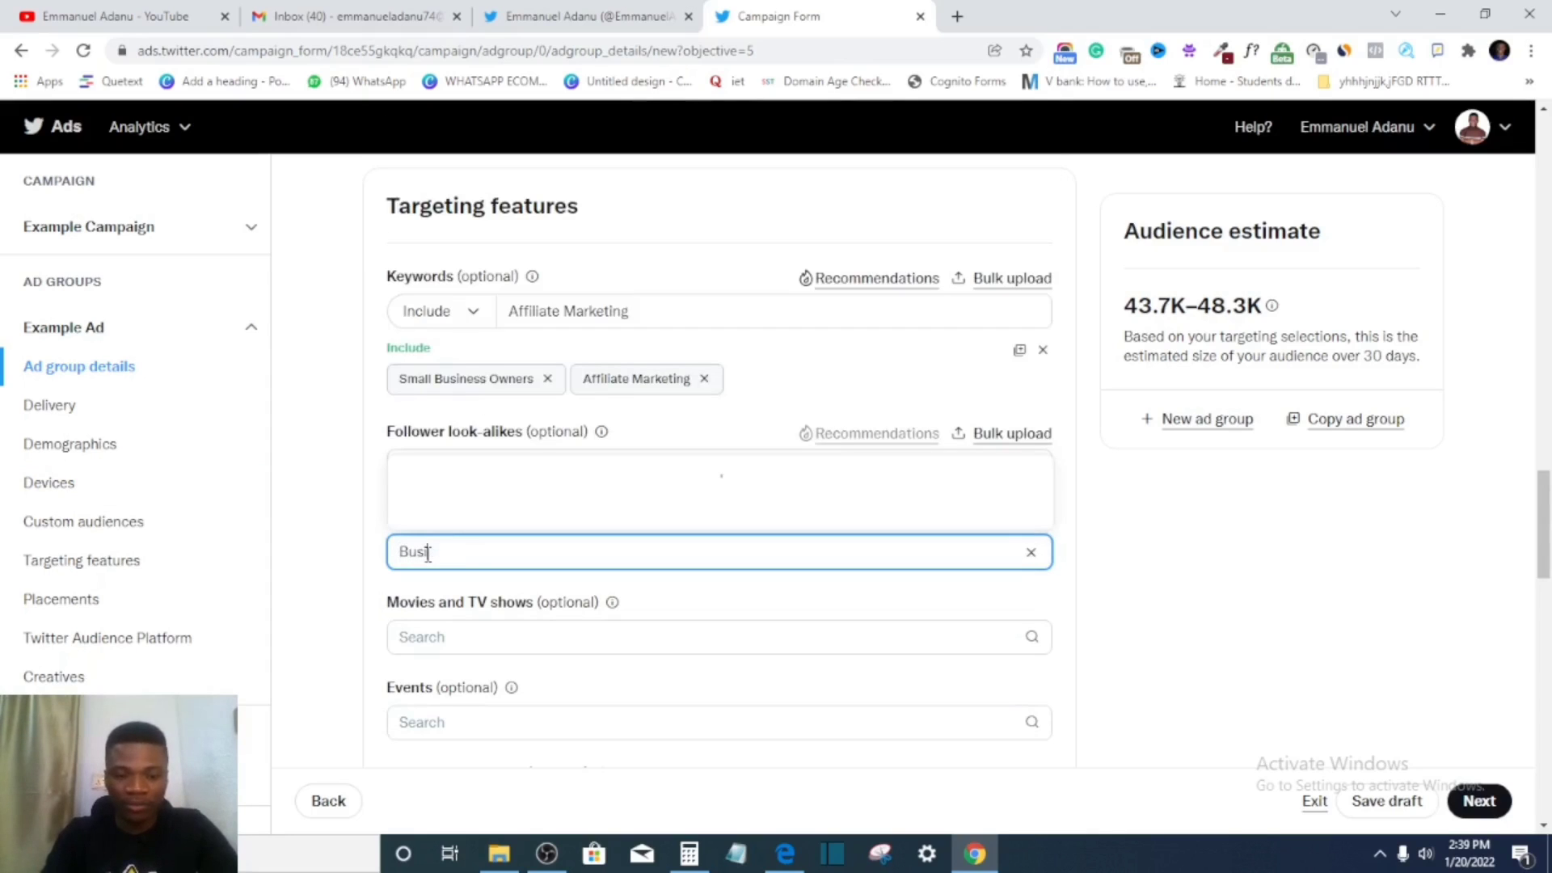
type("ss")
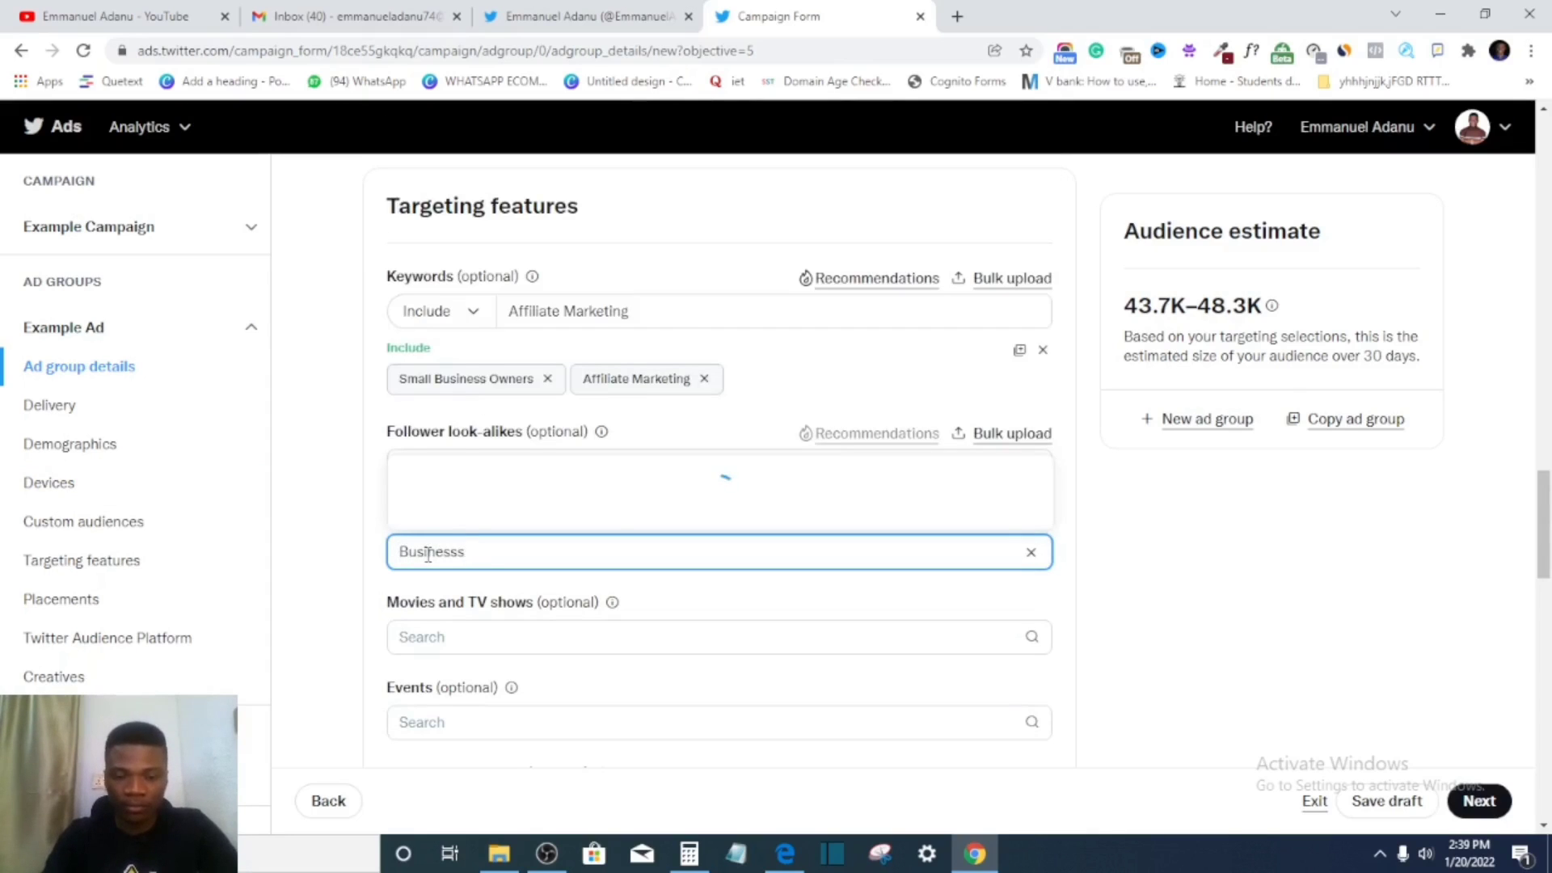
key("BackSpace")
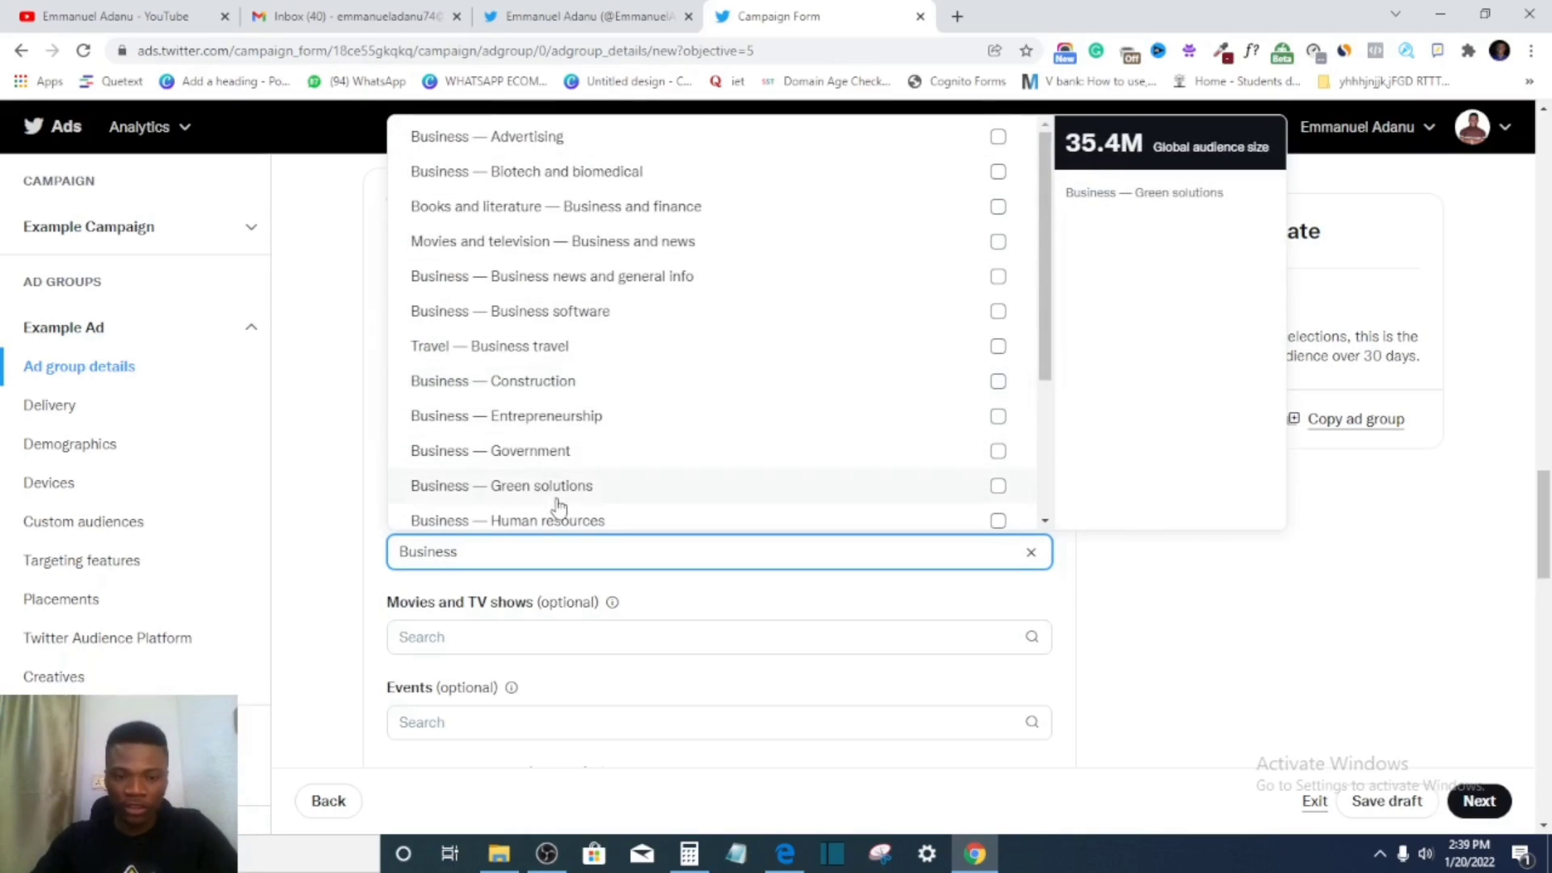
scroll(558, 506, "down", 3)
scroll(579, 437, "up", 3)
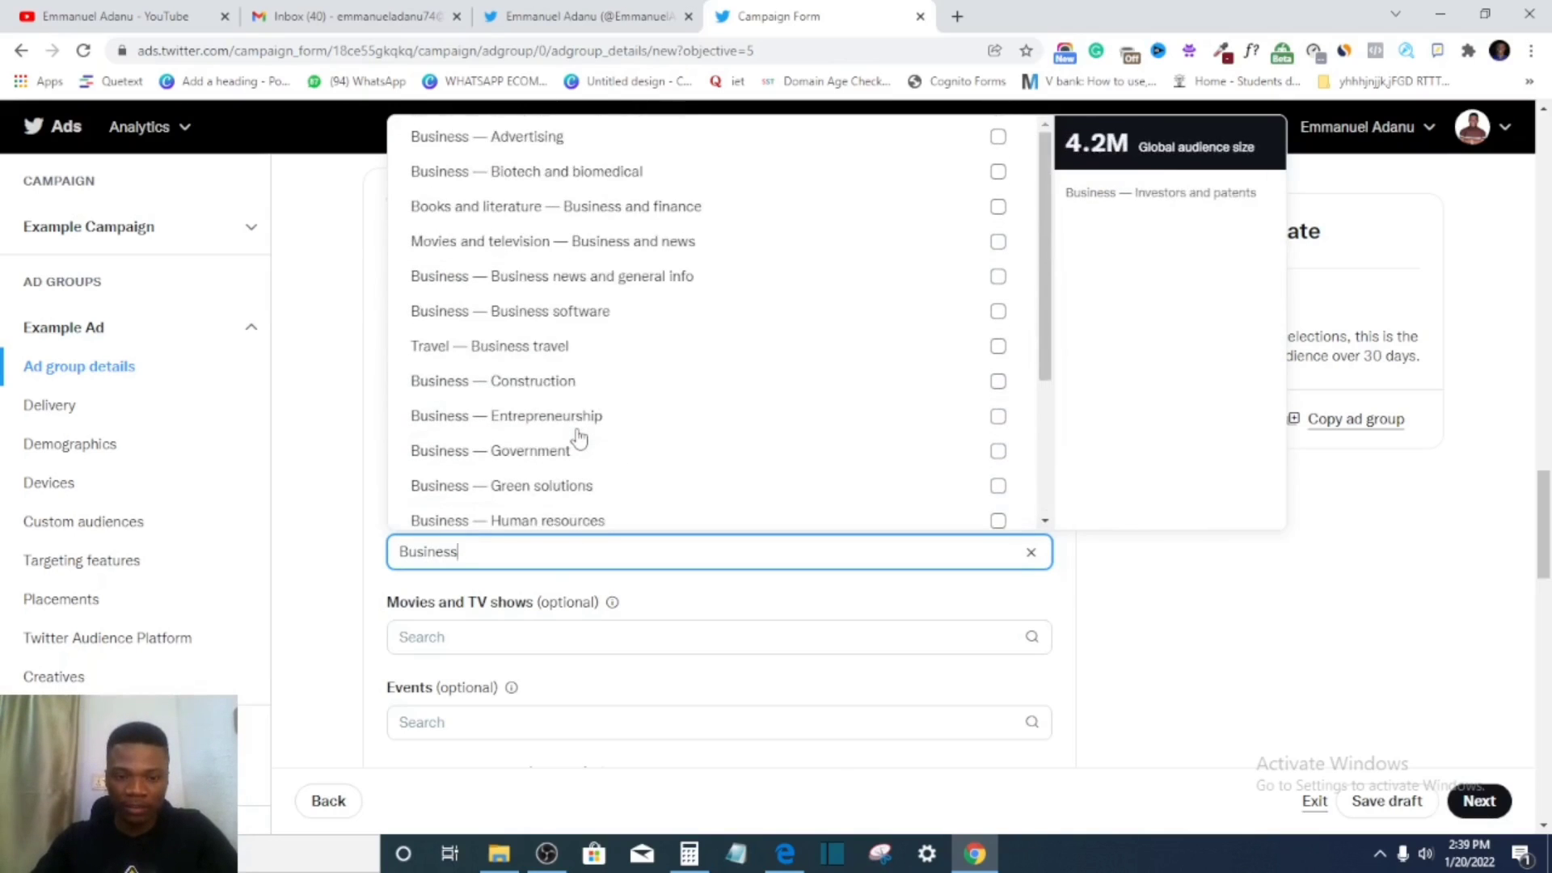
scroll(579, 437, "down", 3)
left_click(548, 475)
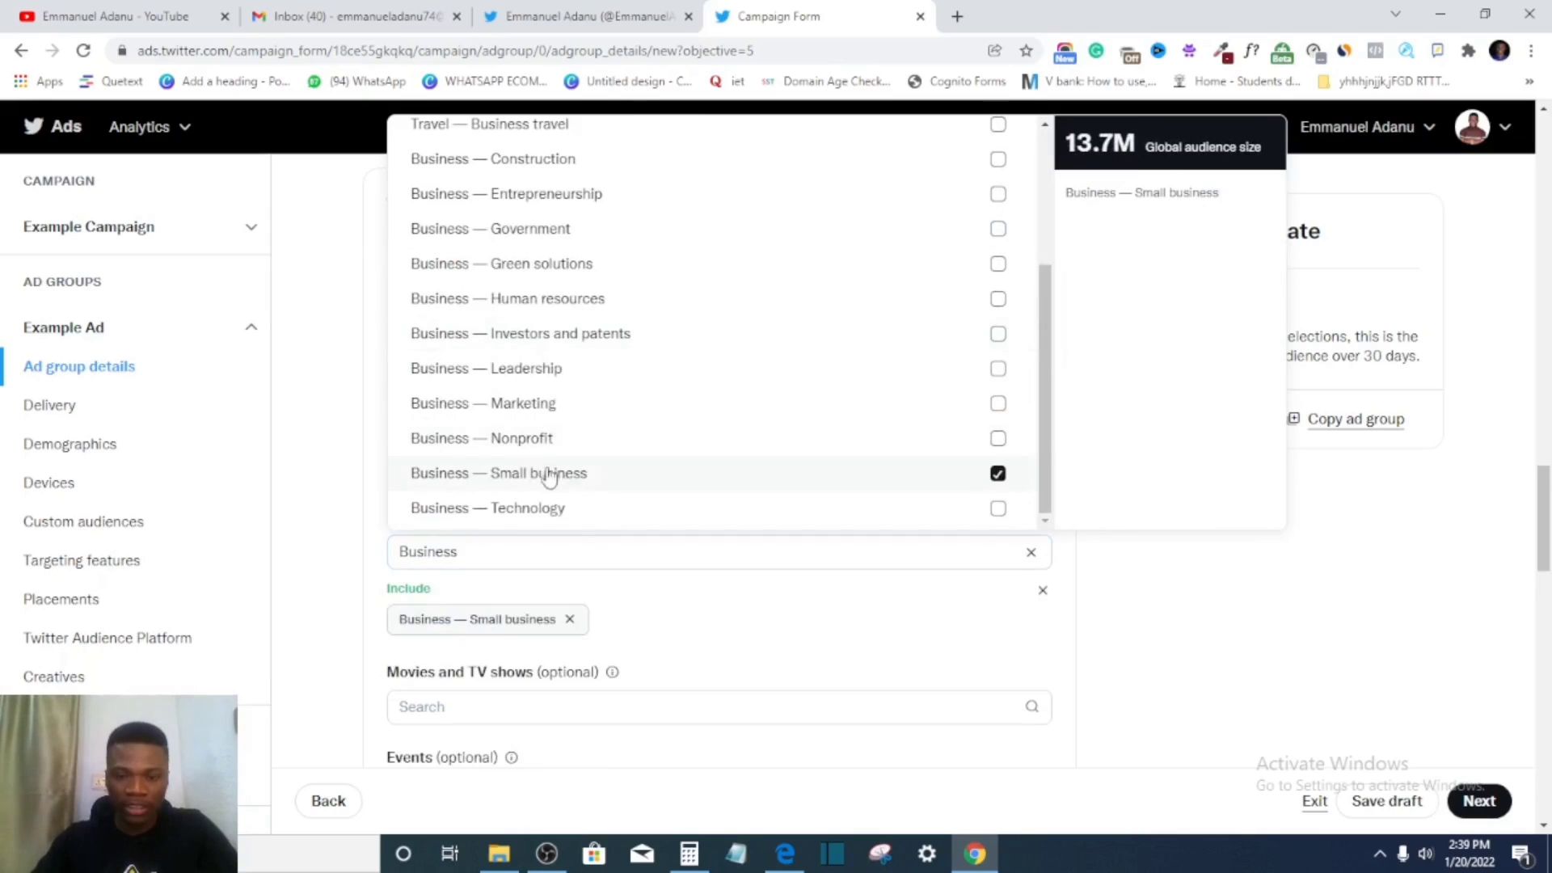
- Include Business — Advertising as a second interest and close the list of interest matches
scroll(554, 453, "up", 3)
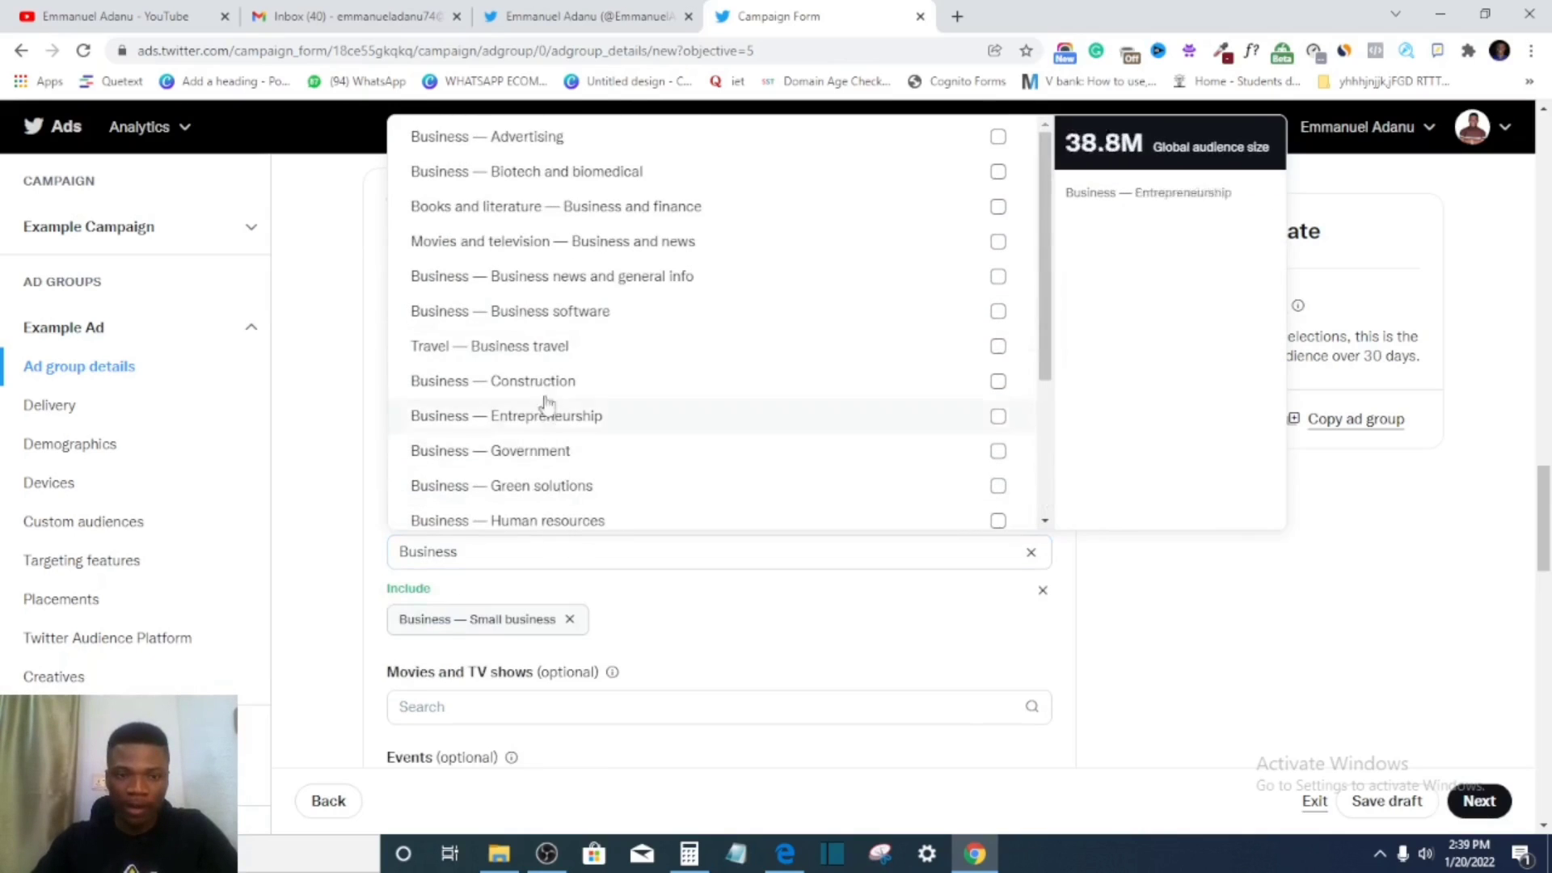
left_click(511, 140)
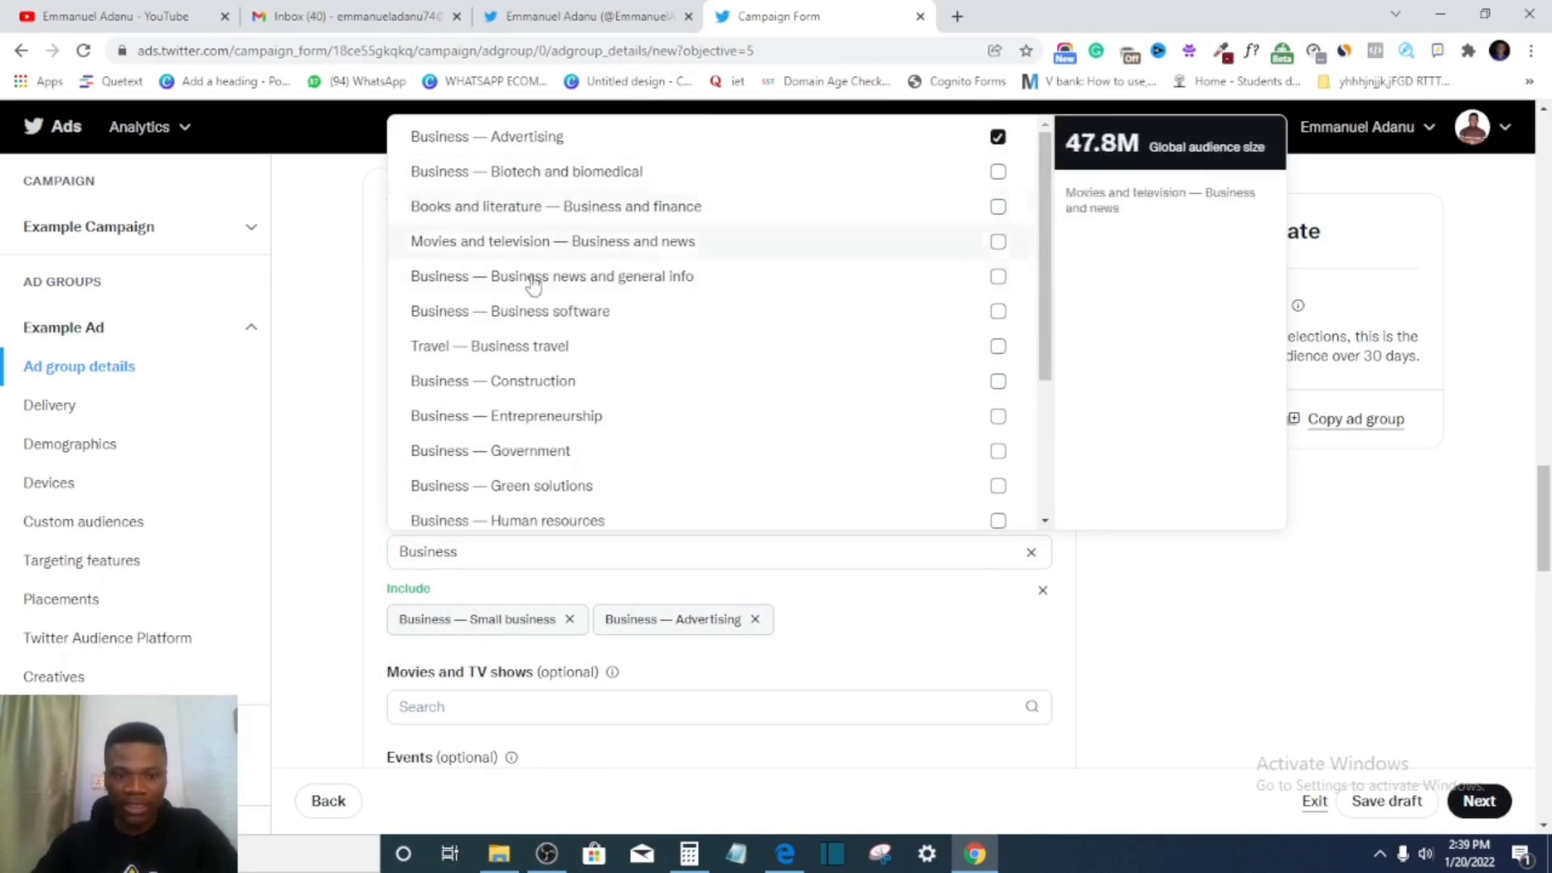
scroll(533, 283, "down", 1)
left_click(338, 507)
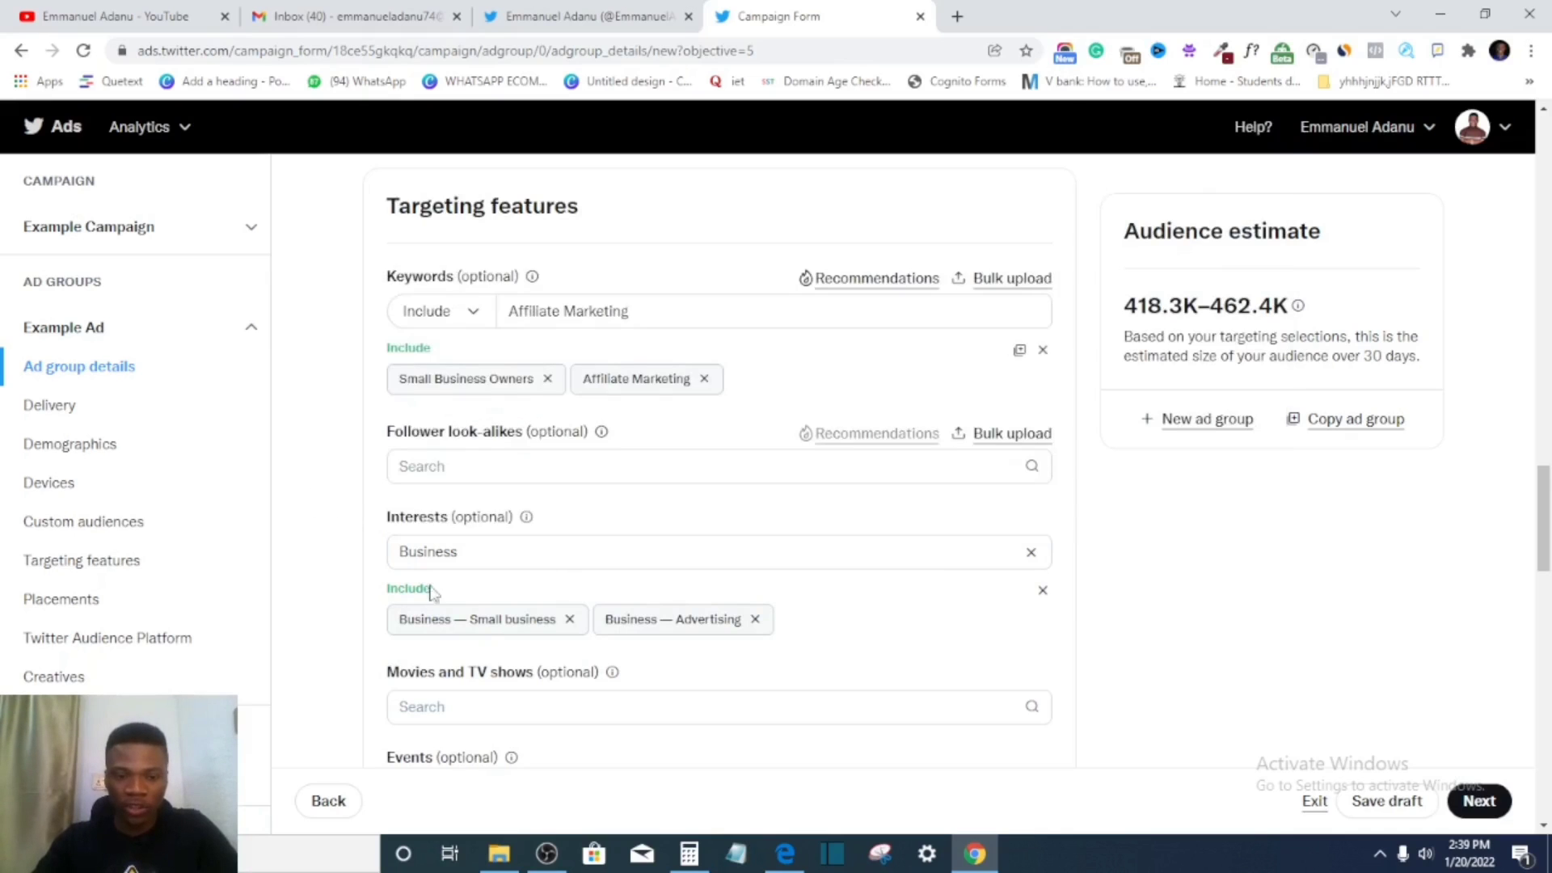
- Review the ad group's targeting features, from keywords and interests to events and conversation topics
scroll(431, 593, "down", 6)
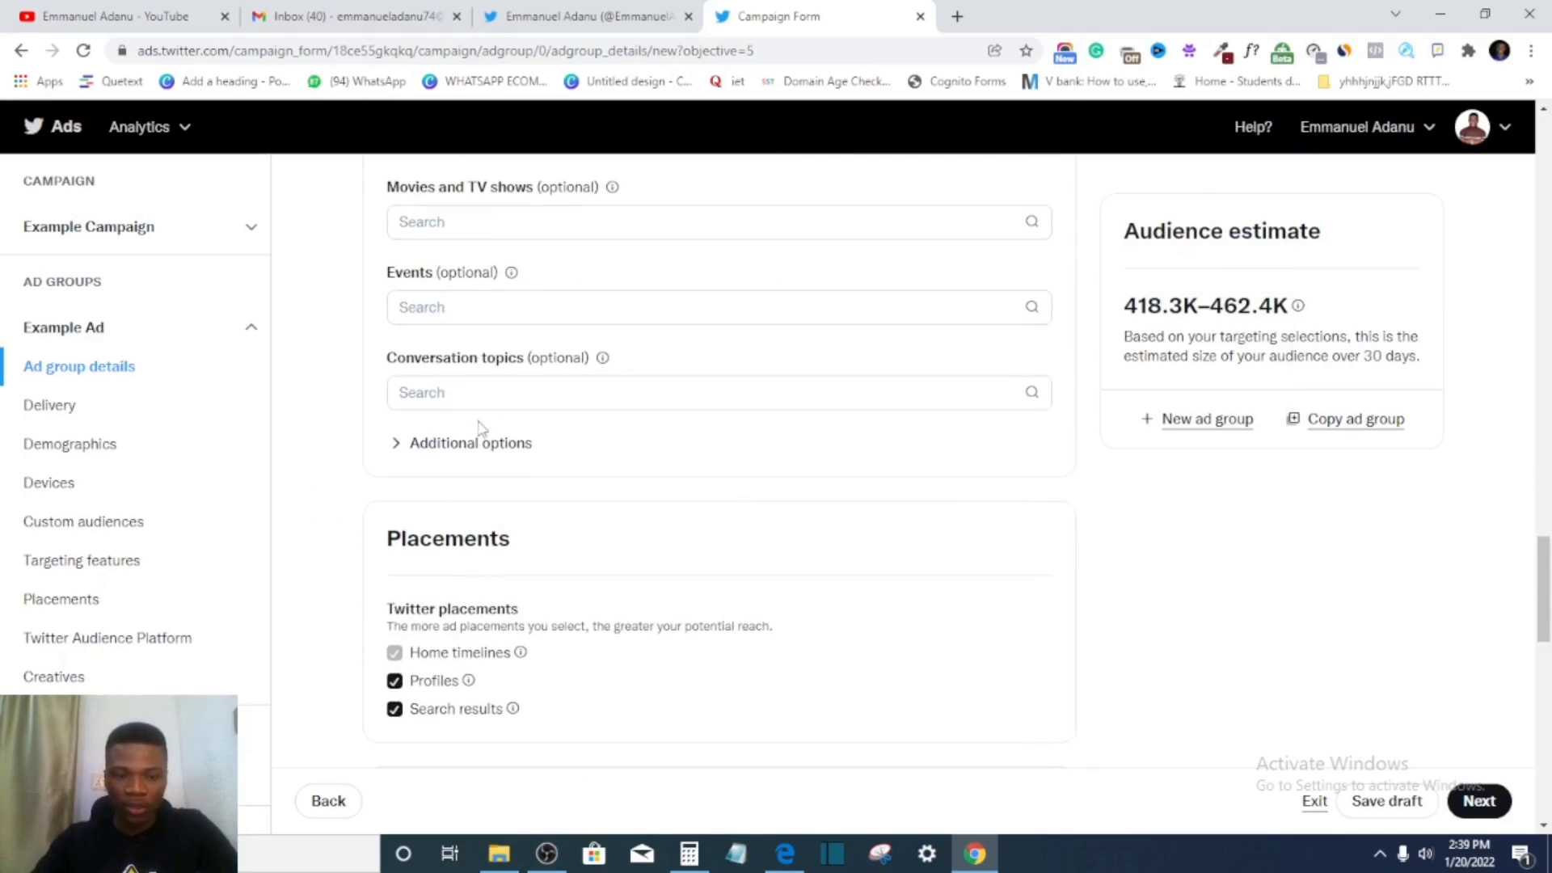
scroll(485, 440, "up", 1)
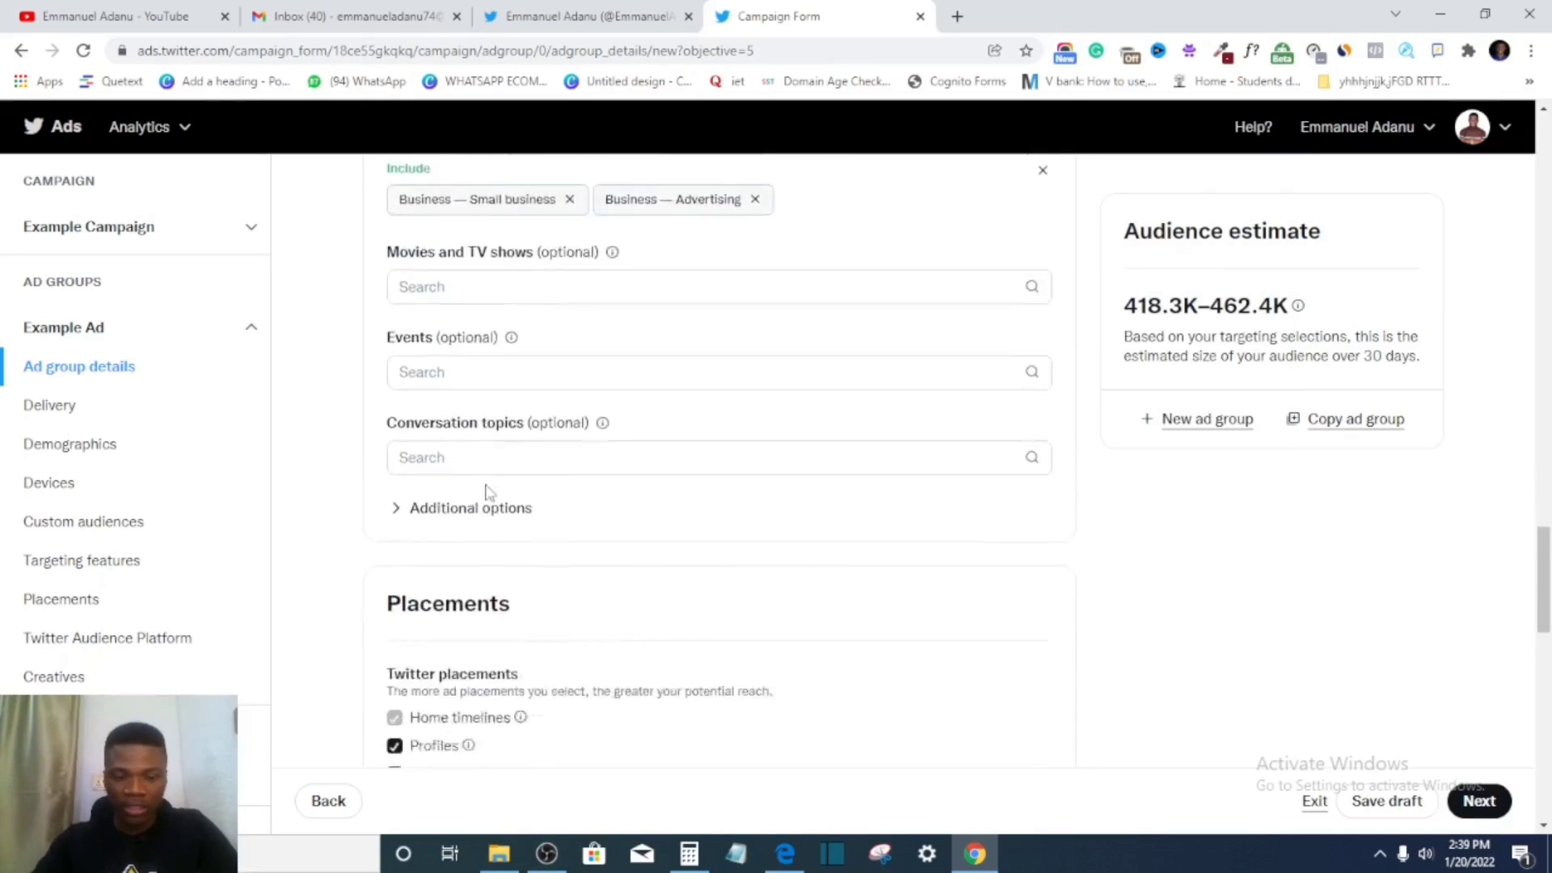
scroll(485, 485, "down", 2)
scroll(469, 404, "up", 7)
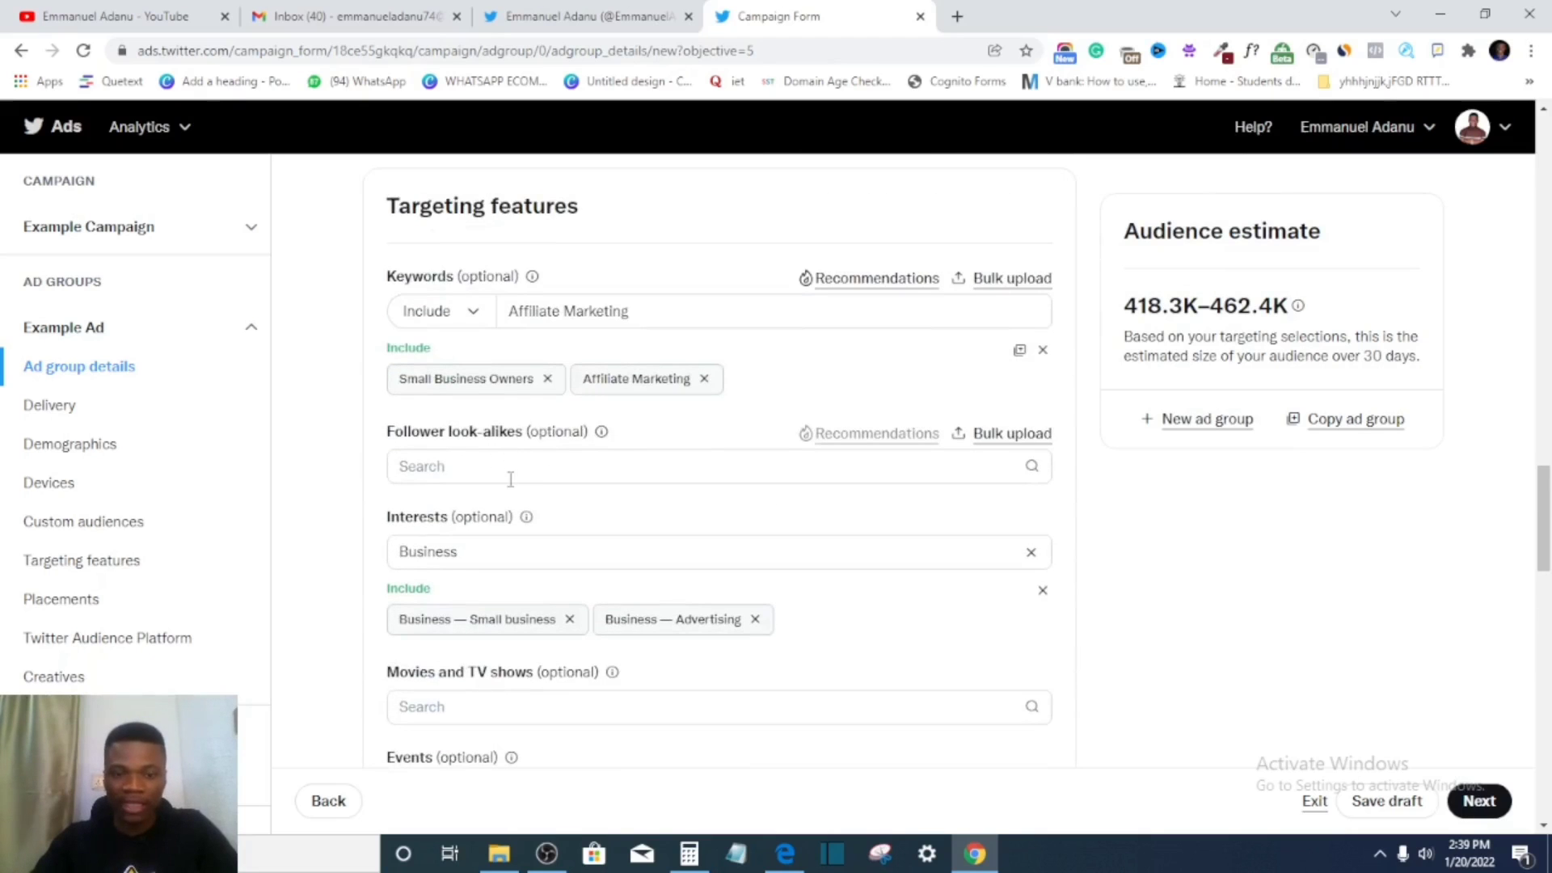
scroll(511, 480, "up", 1)
scroll(530, 547, "down", 5)
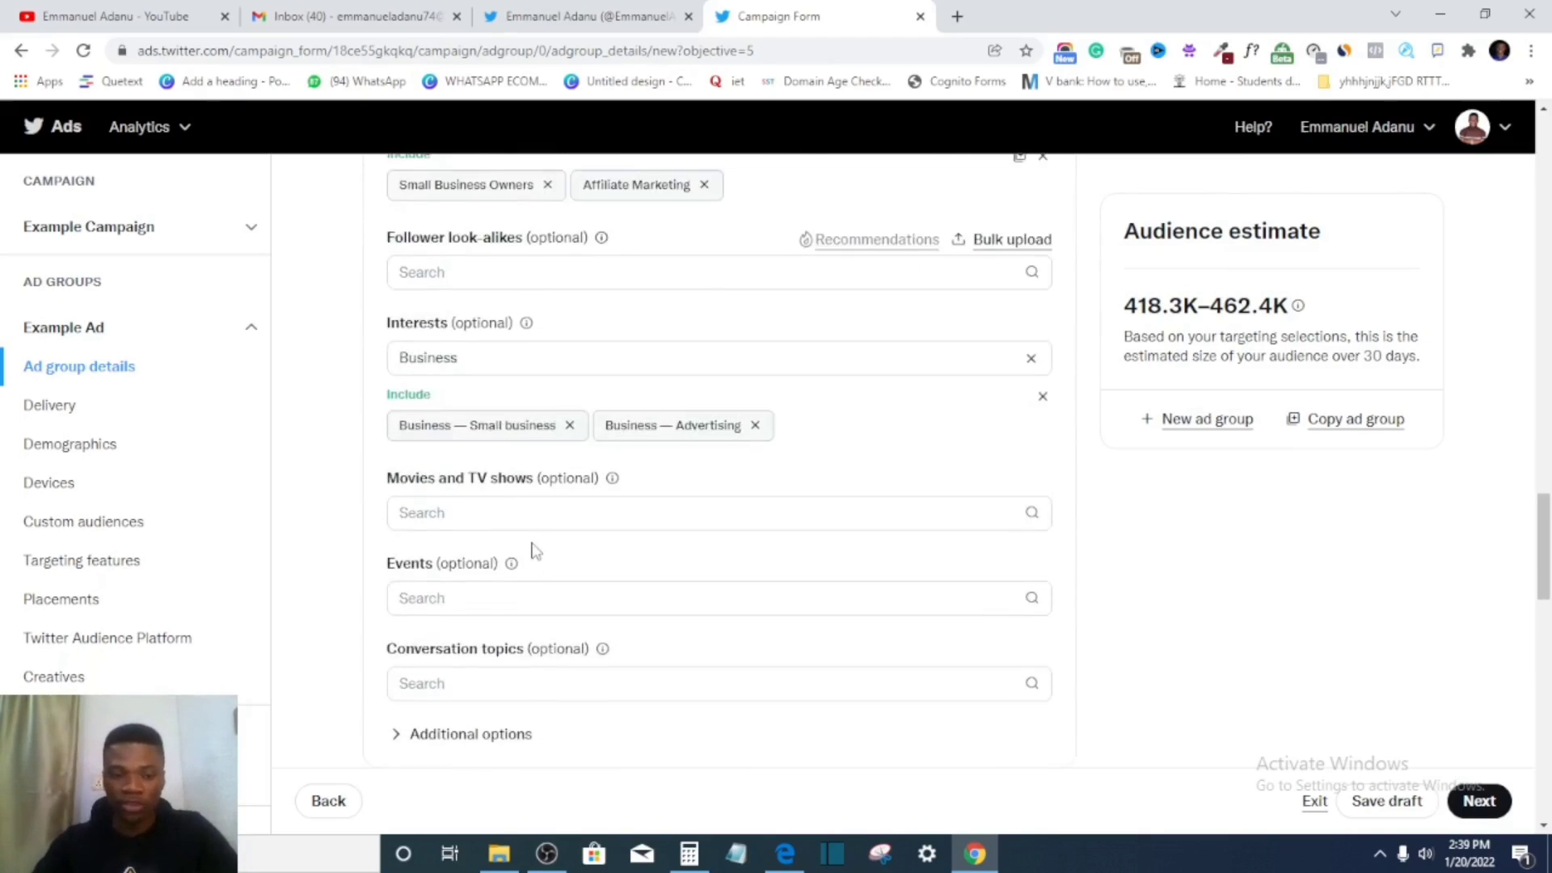
scroll(530, 554, "down", 1)
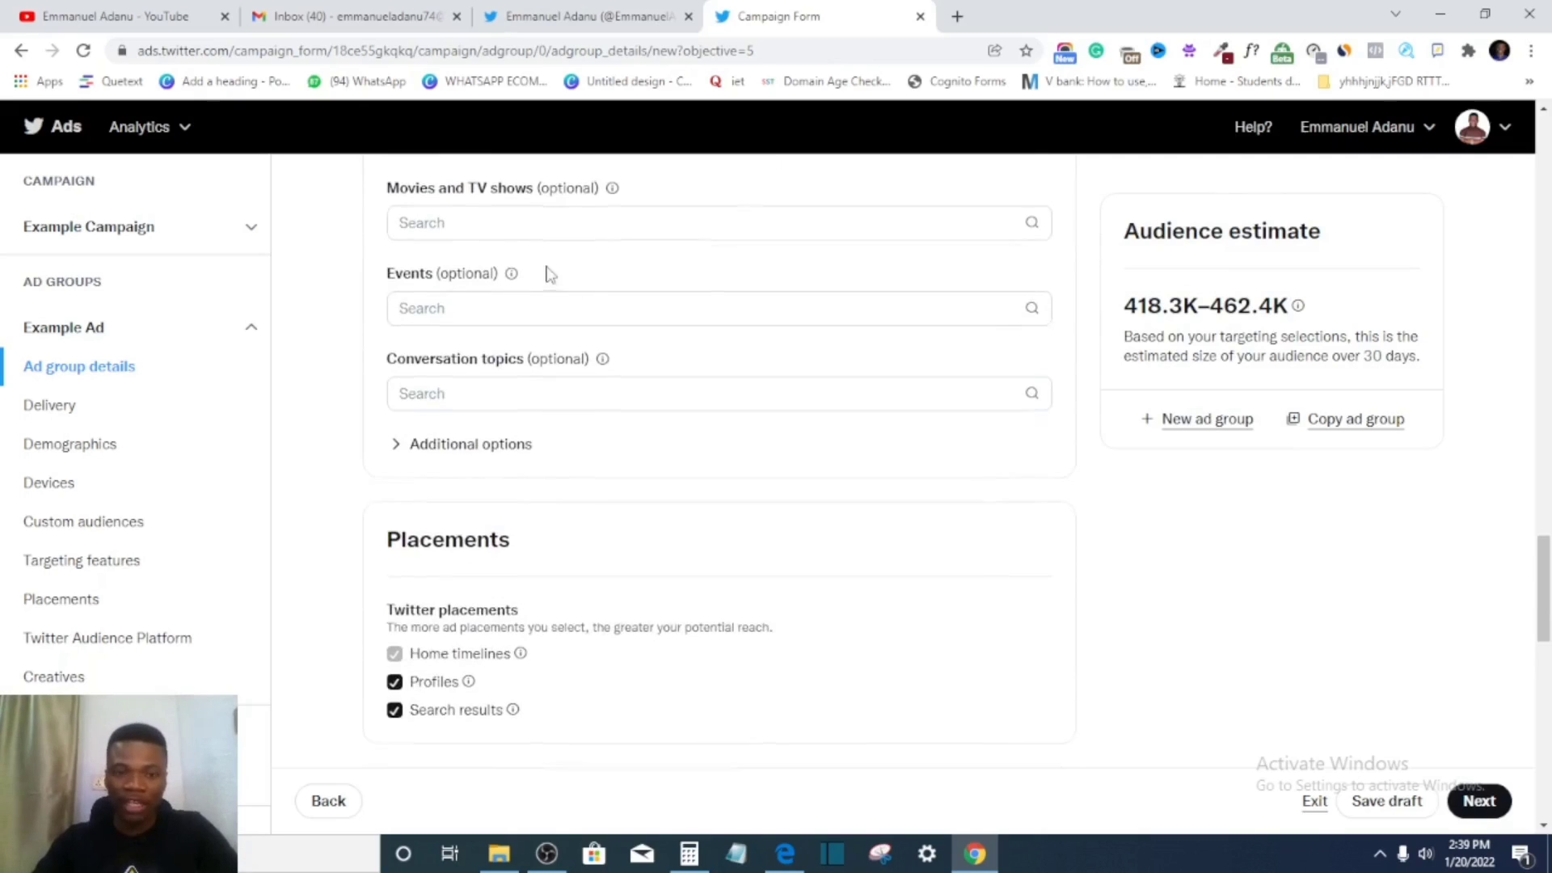
- Search the movies and TV shows targeting for Squid, leave every match unselected and clear the search text
scroll(549, 340, "up", 1)
left_click(486, 321)
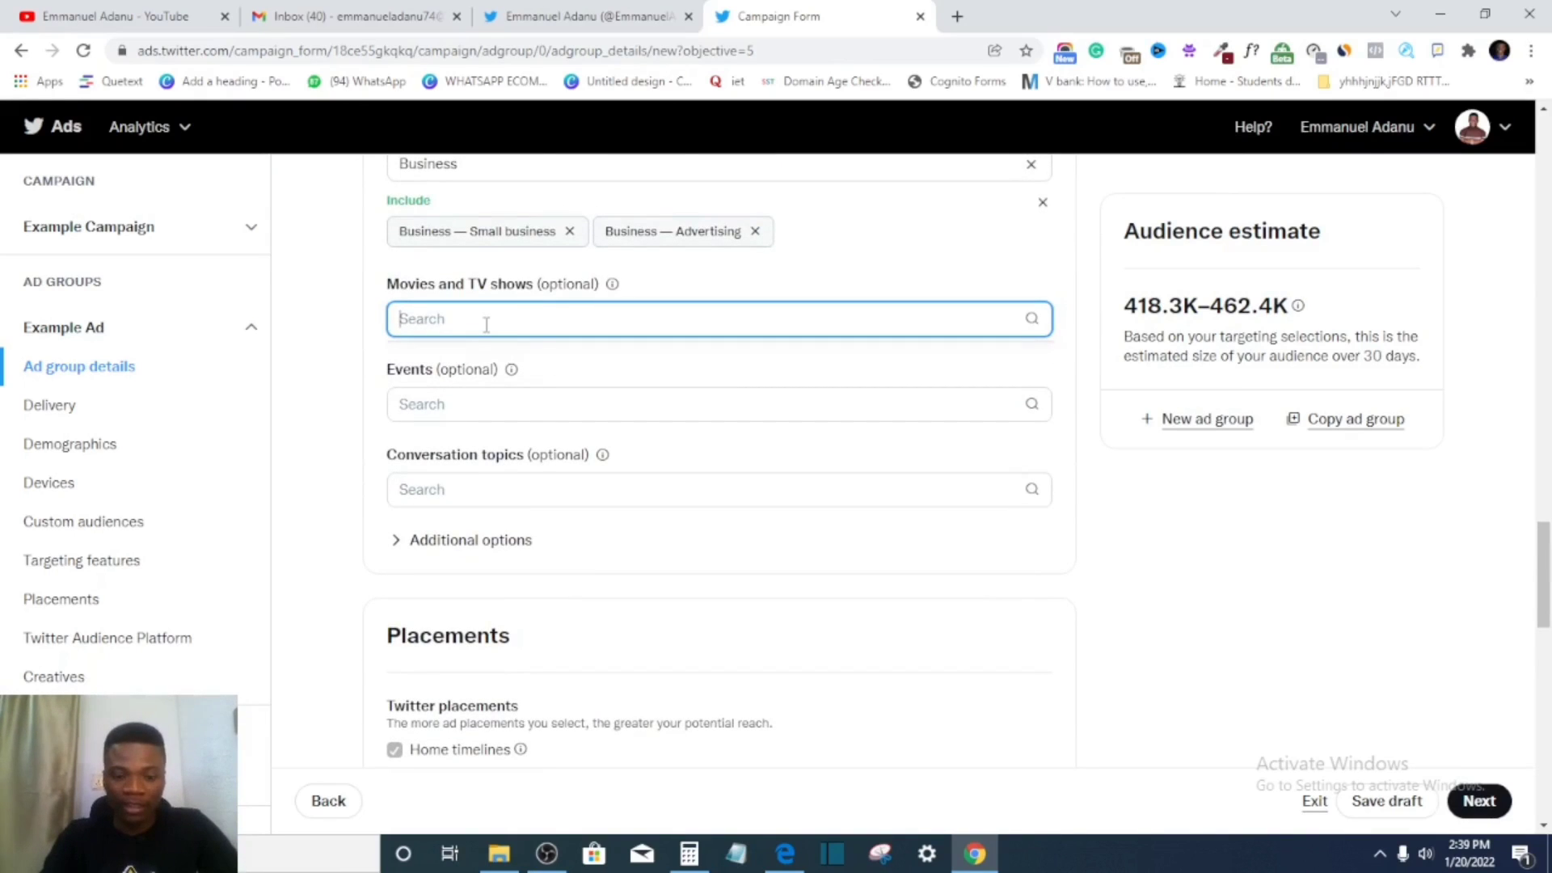
type("Squid")
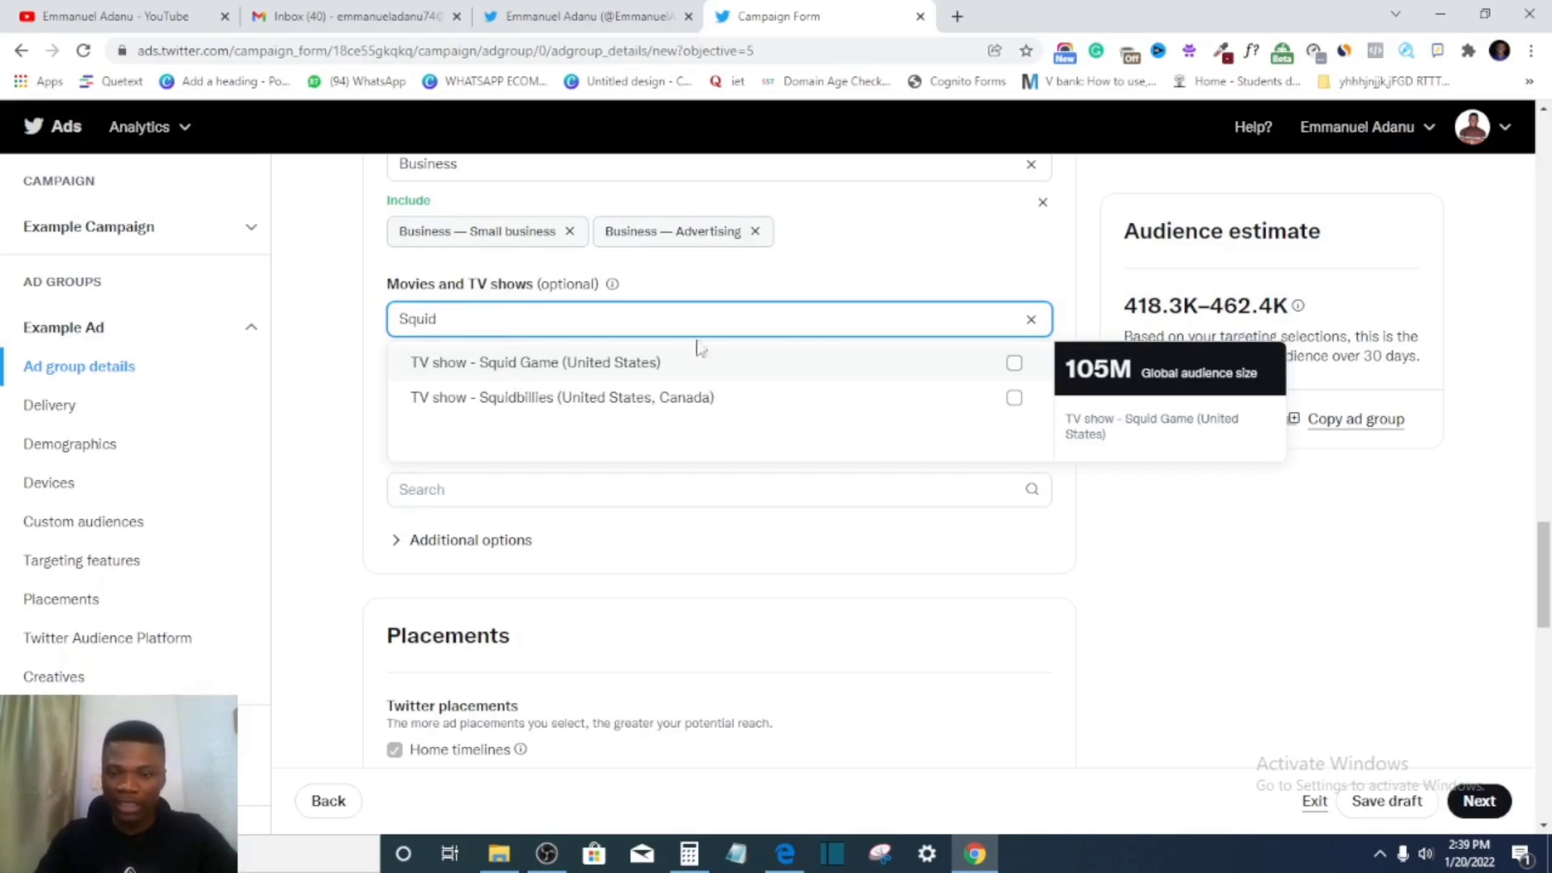
left_click(1032, 319)
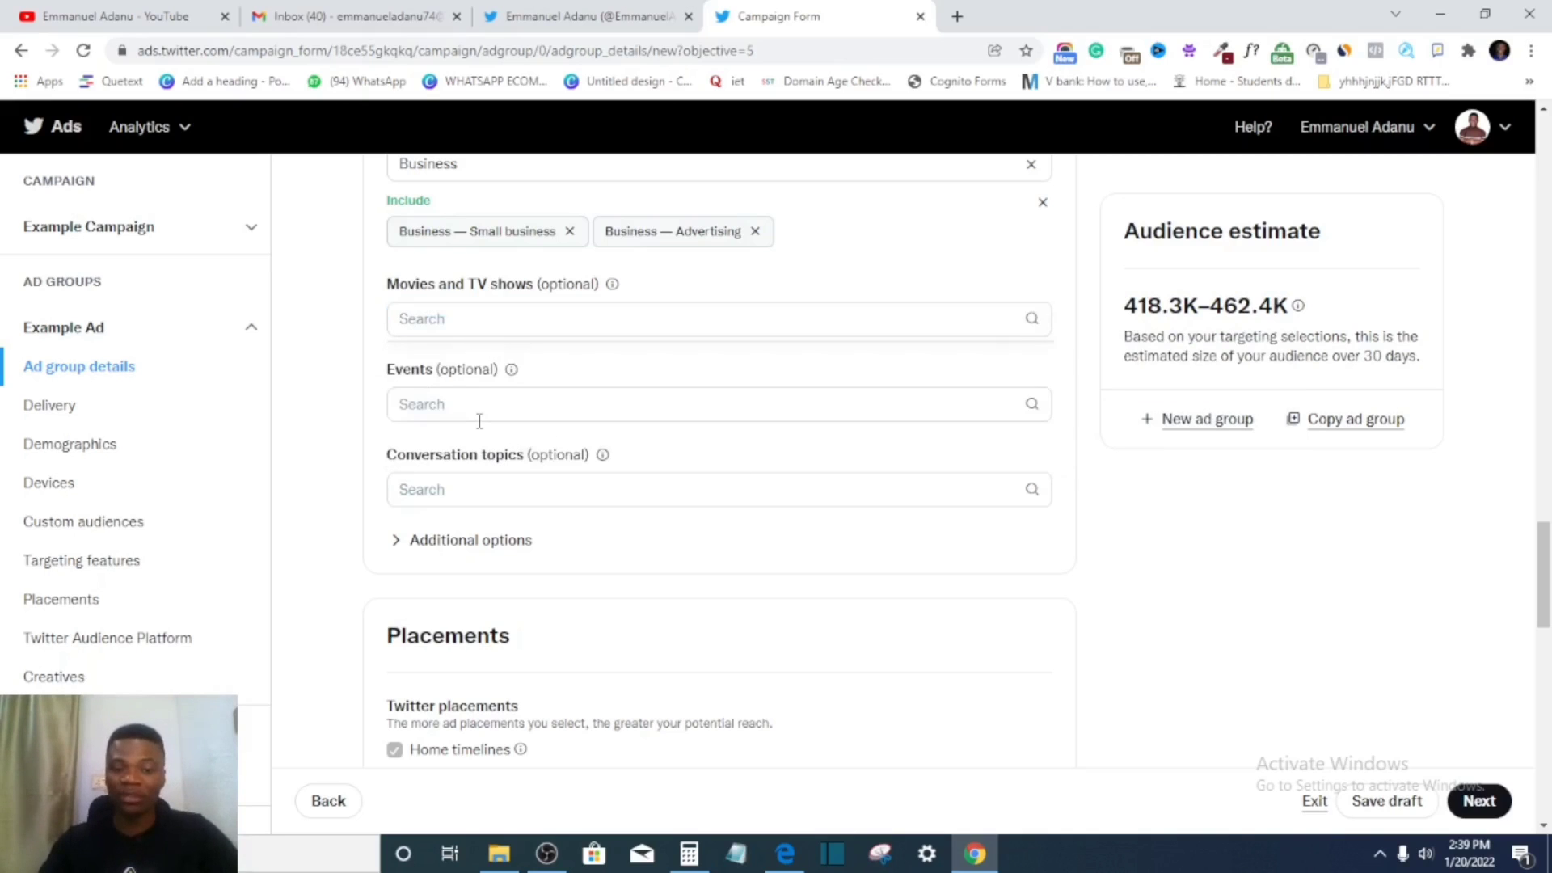
- Expand the additional targeting options and review them along with the Twitter placements and the Twitter Audience Platform formats and settings
left_click(464, 540)
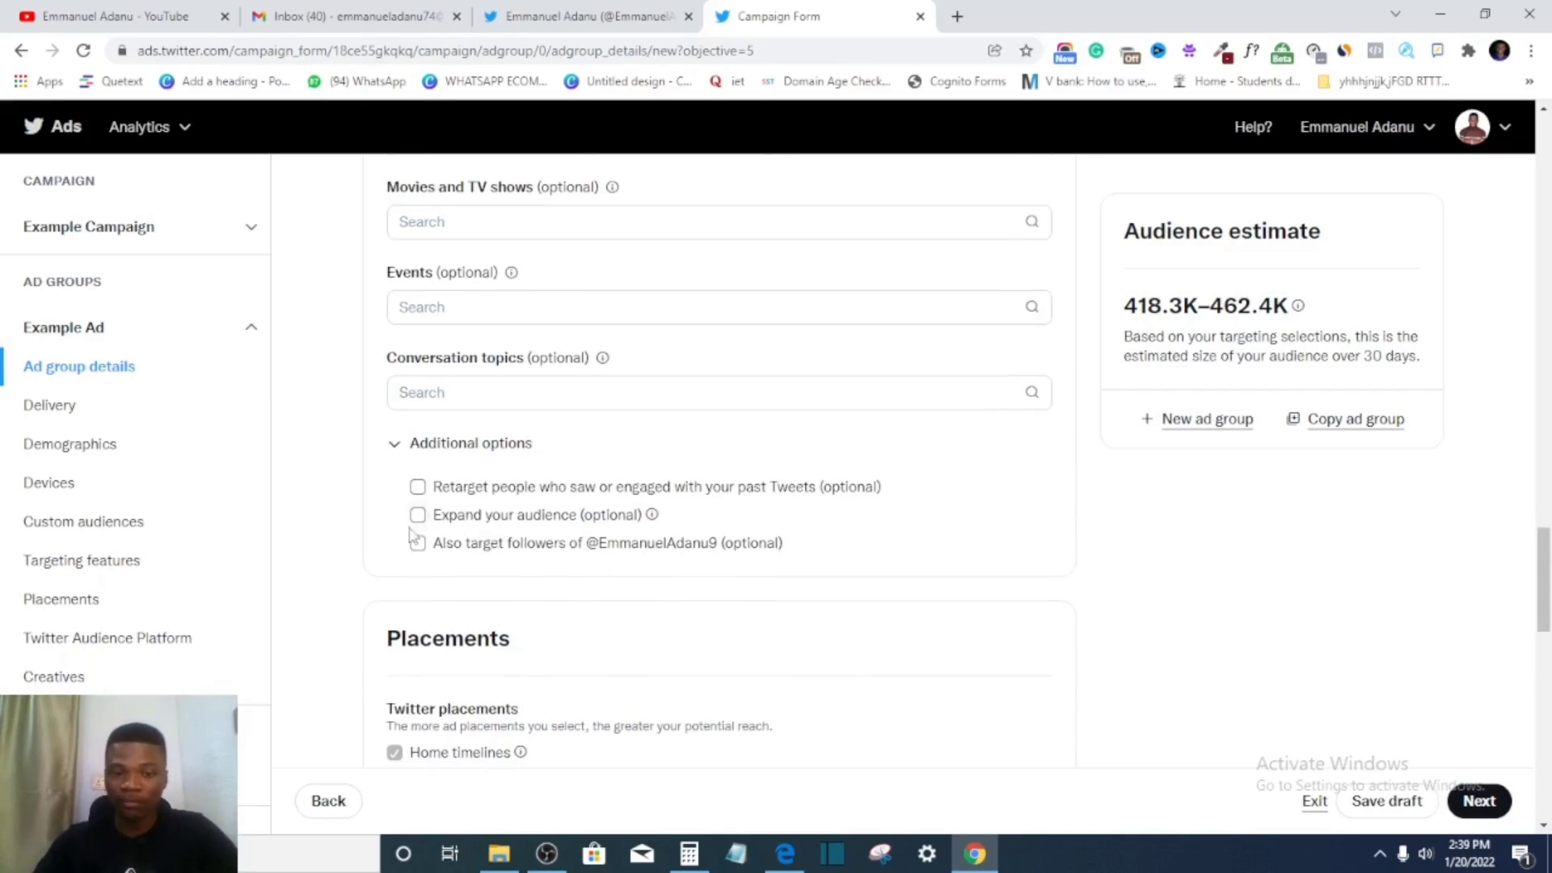
scroll(521, 570, "down", 1)
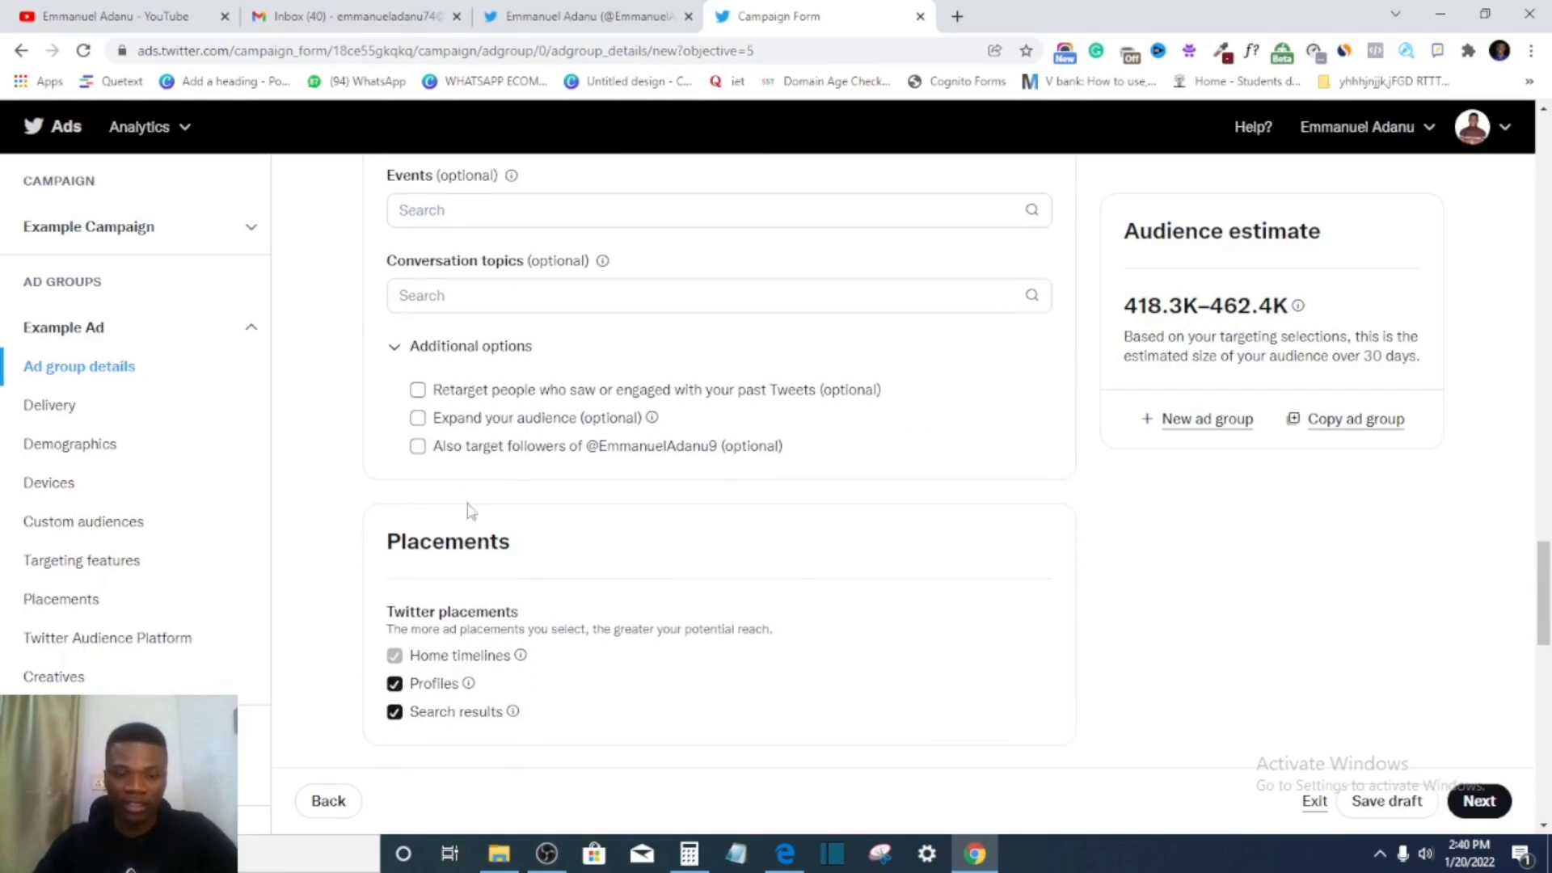
scroll(512, 531, "down", 1)
scroll(485, 485, "down", 2)
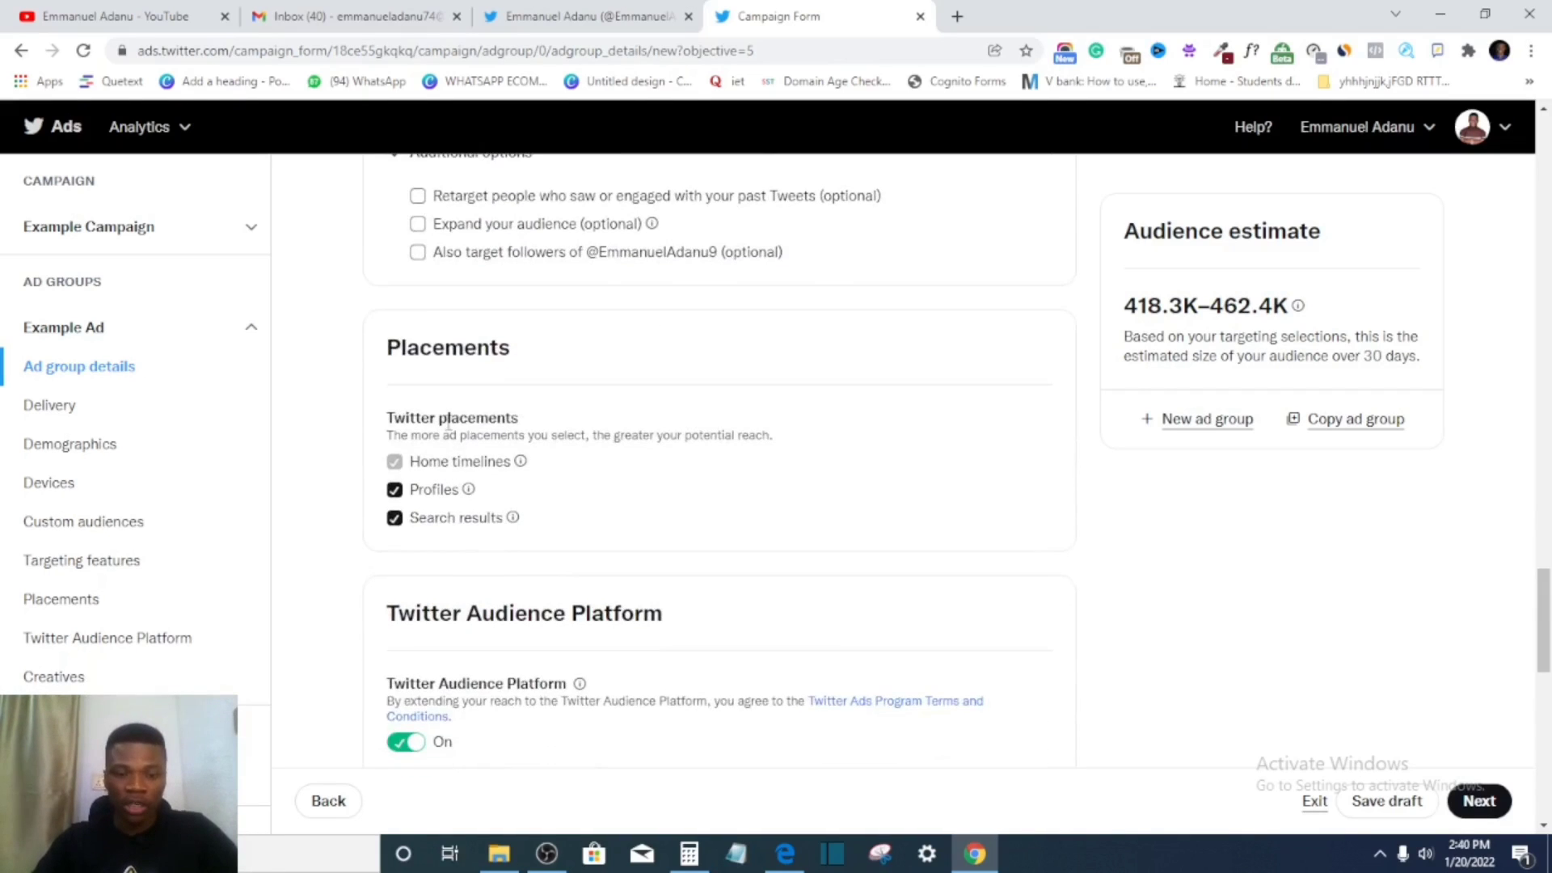
scroll(456, 411, "down", 1)
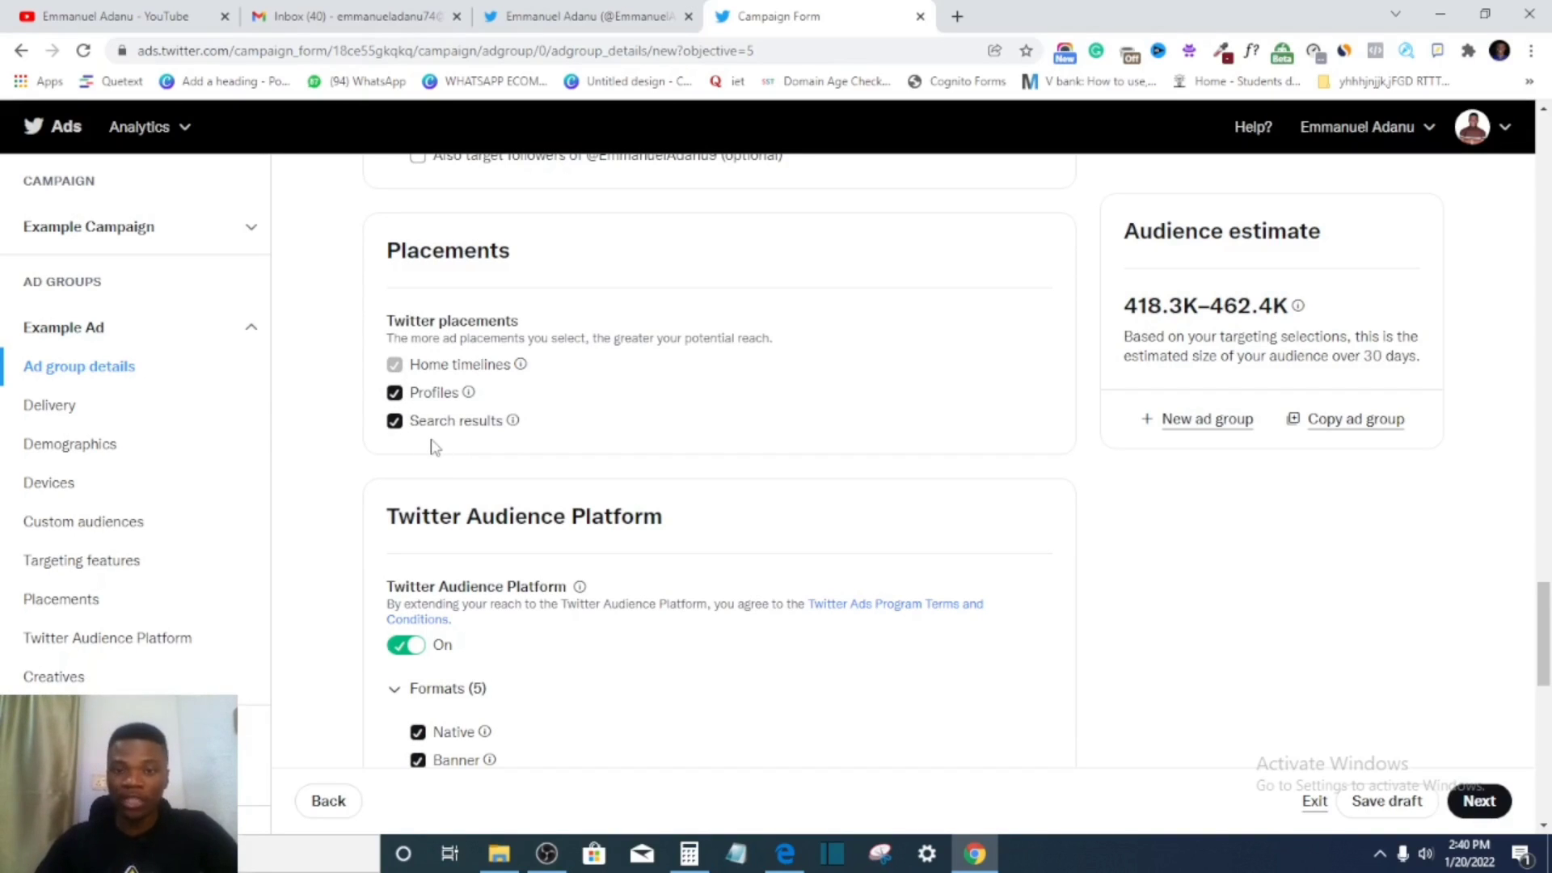
scroll(441, 425, "down", 2)
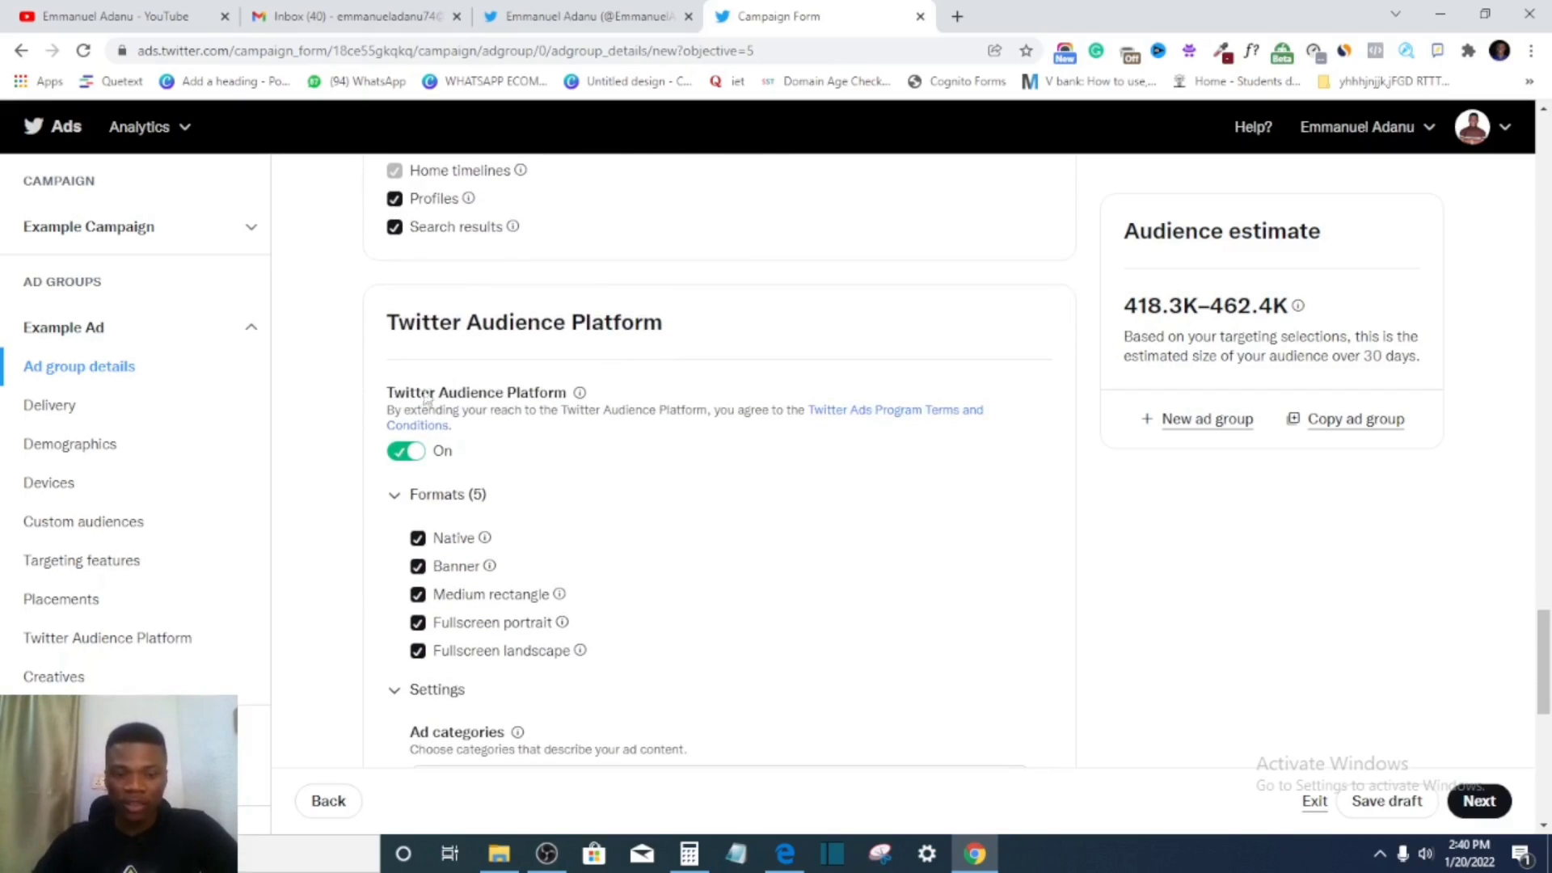
scroll(448, 428, "down", 2)
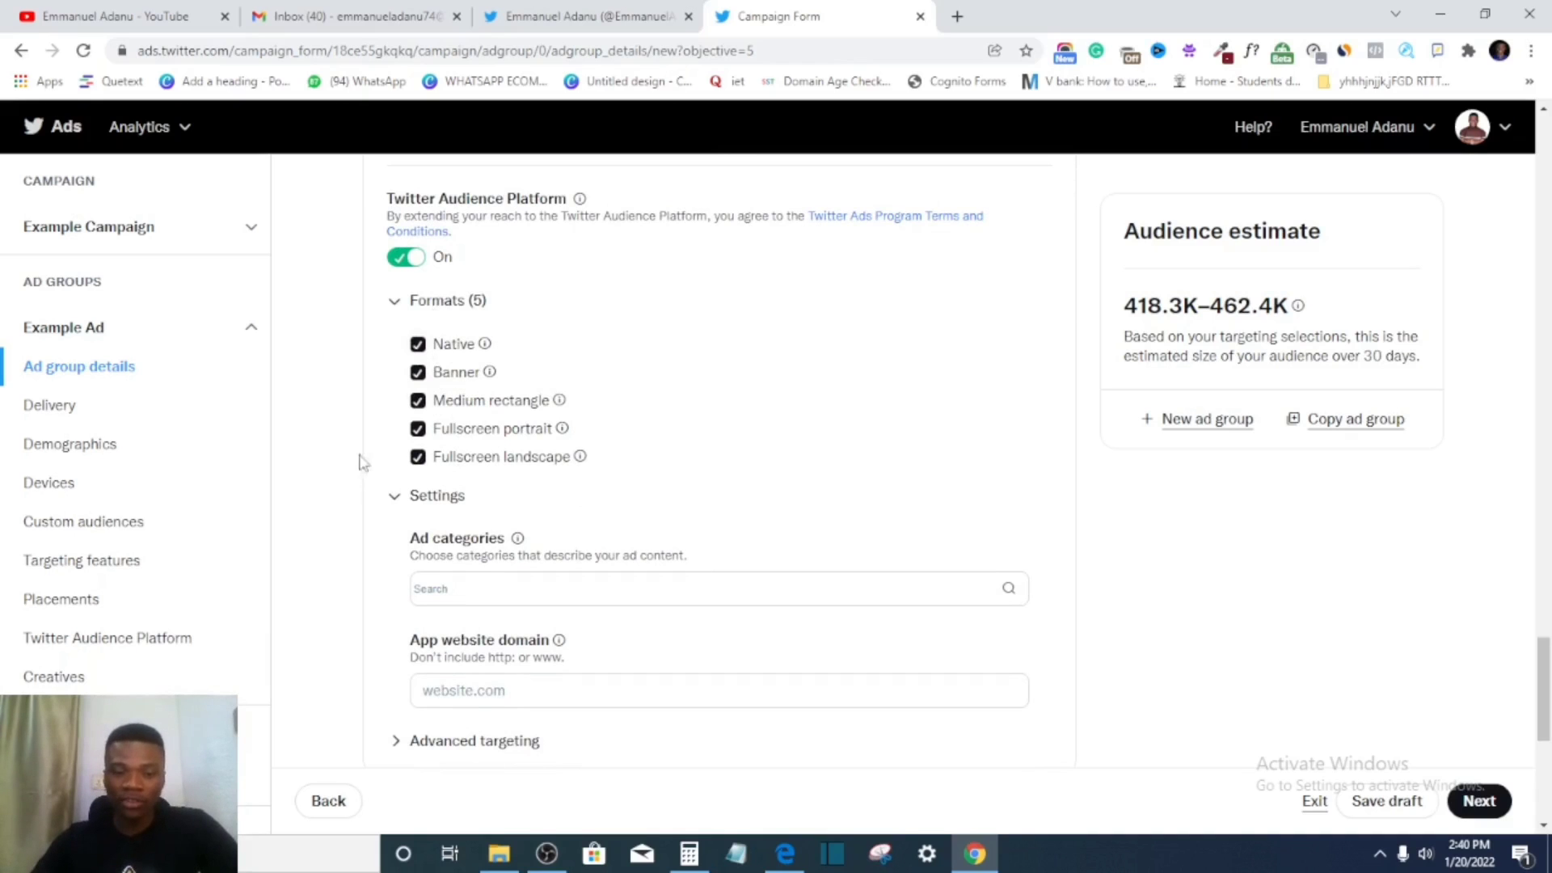
scroll(494, 473, "down", 2)
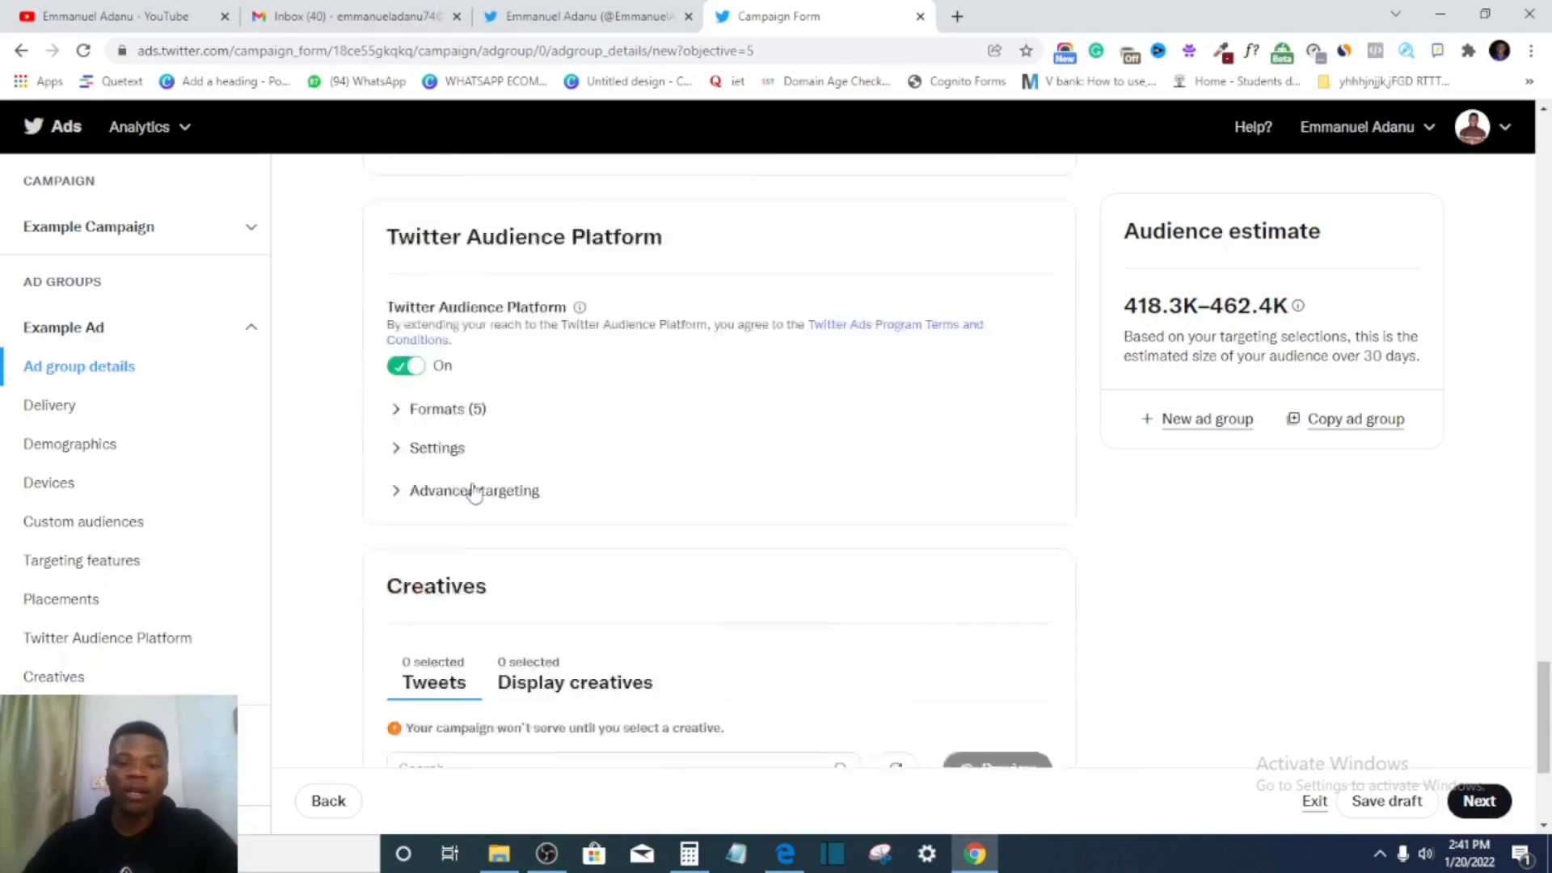
- Examine the audience estimate and the ad group's targeting options and placements down to the Creatives section
scroll(475, 492, "up", 5)
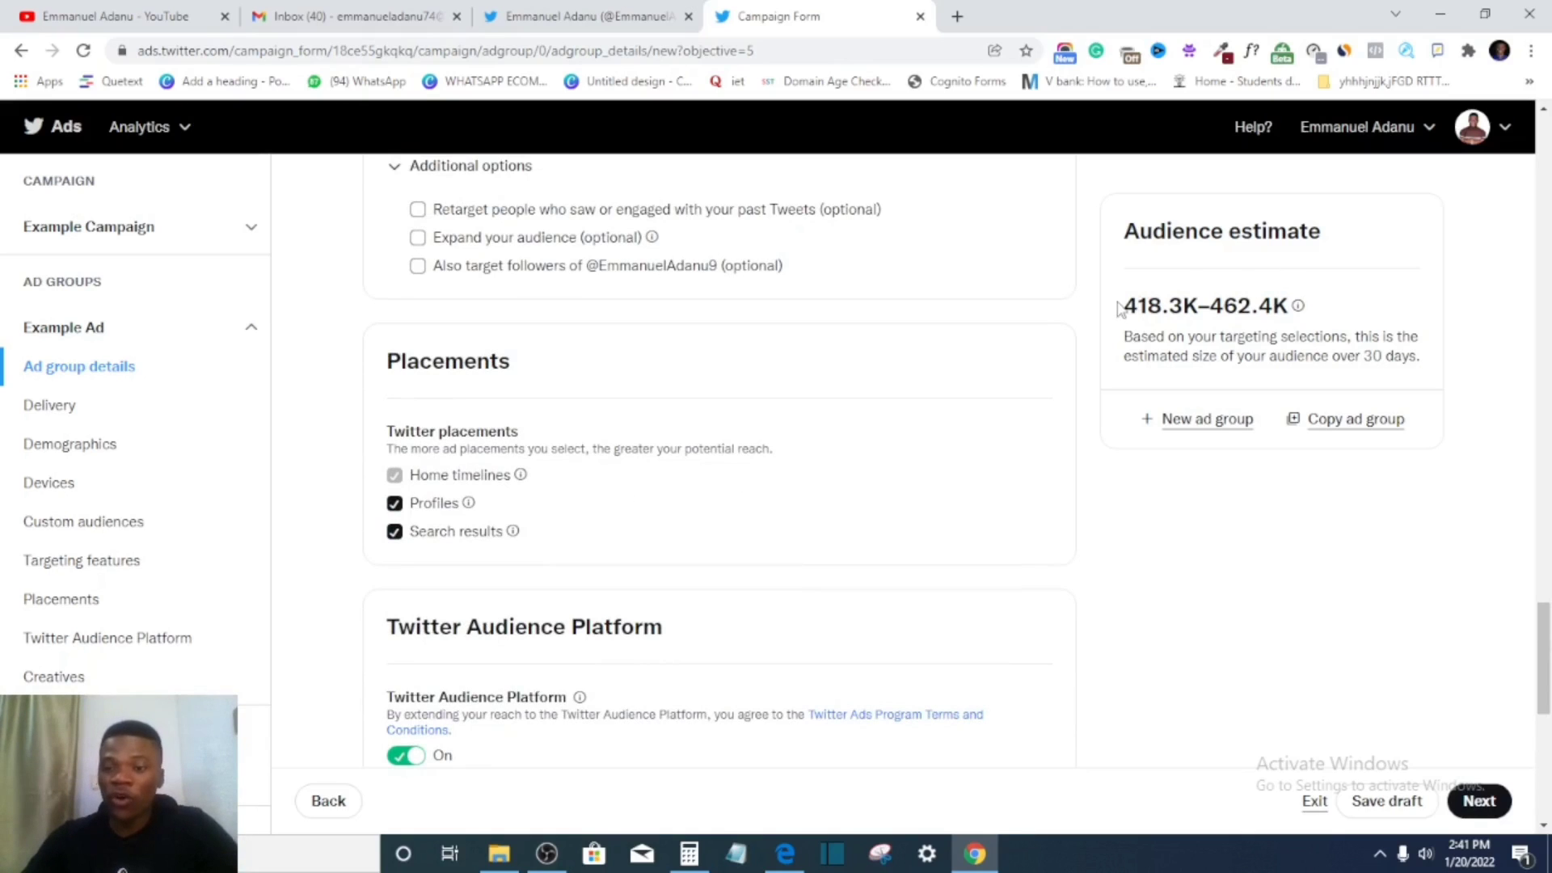
left_click_drag(1129, 310, 1290, 315)
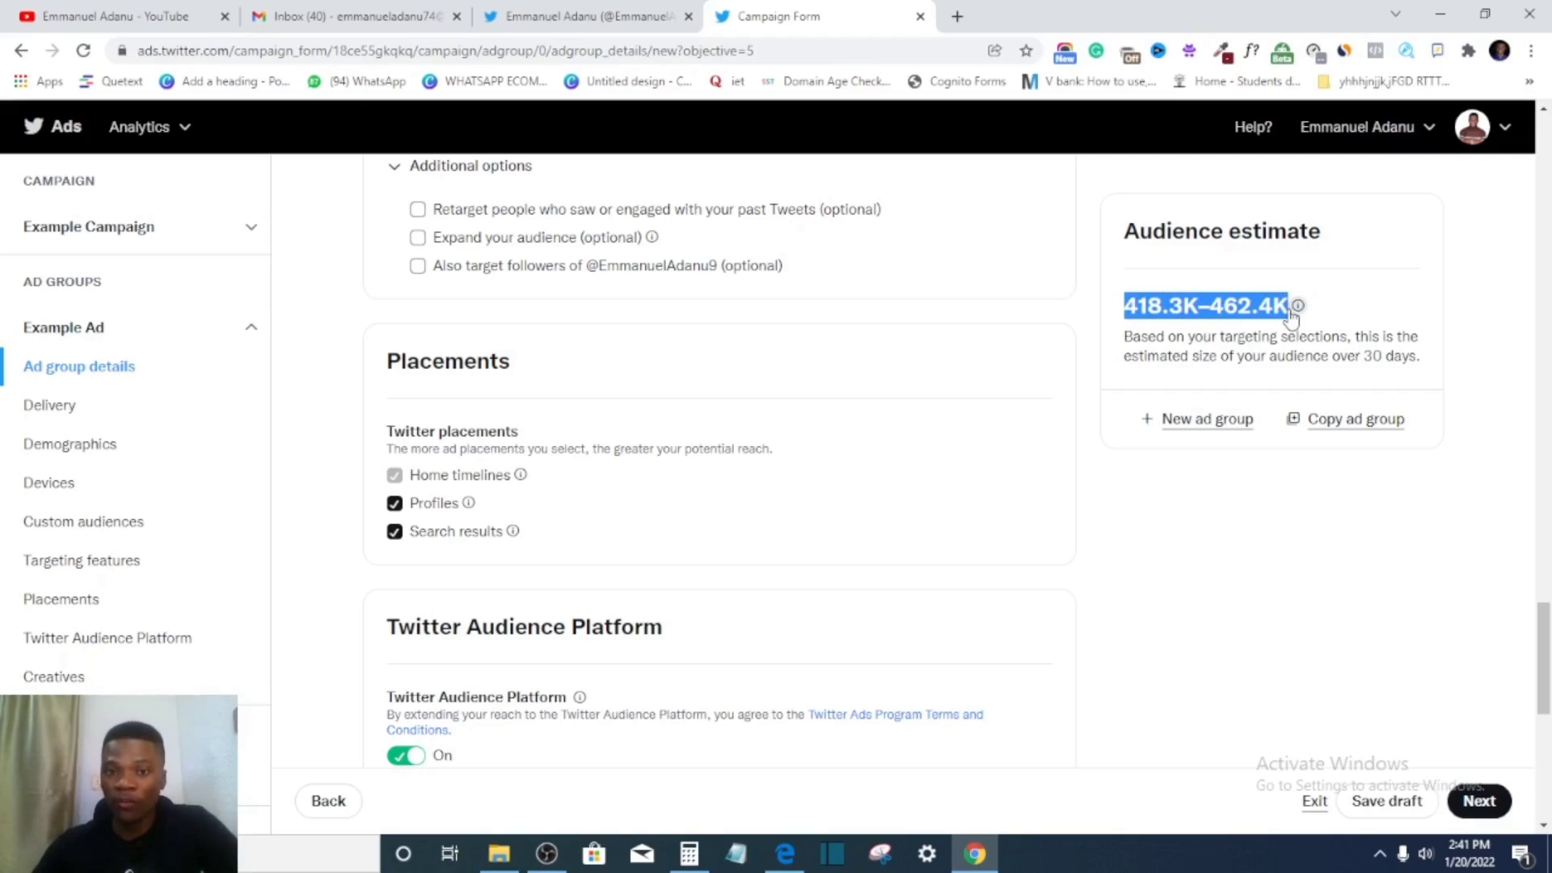
scroll(655, 655, "down", 7)
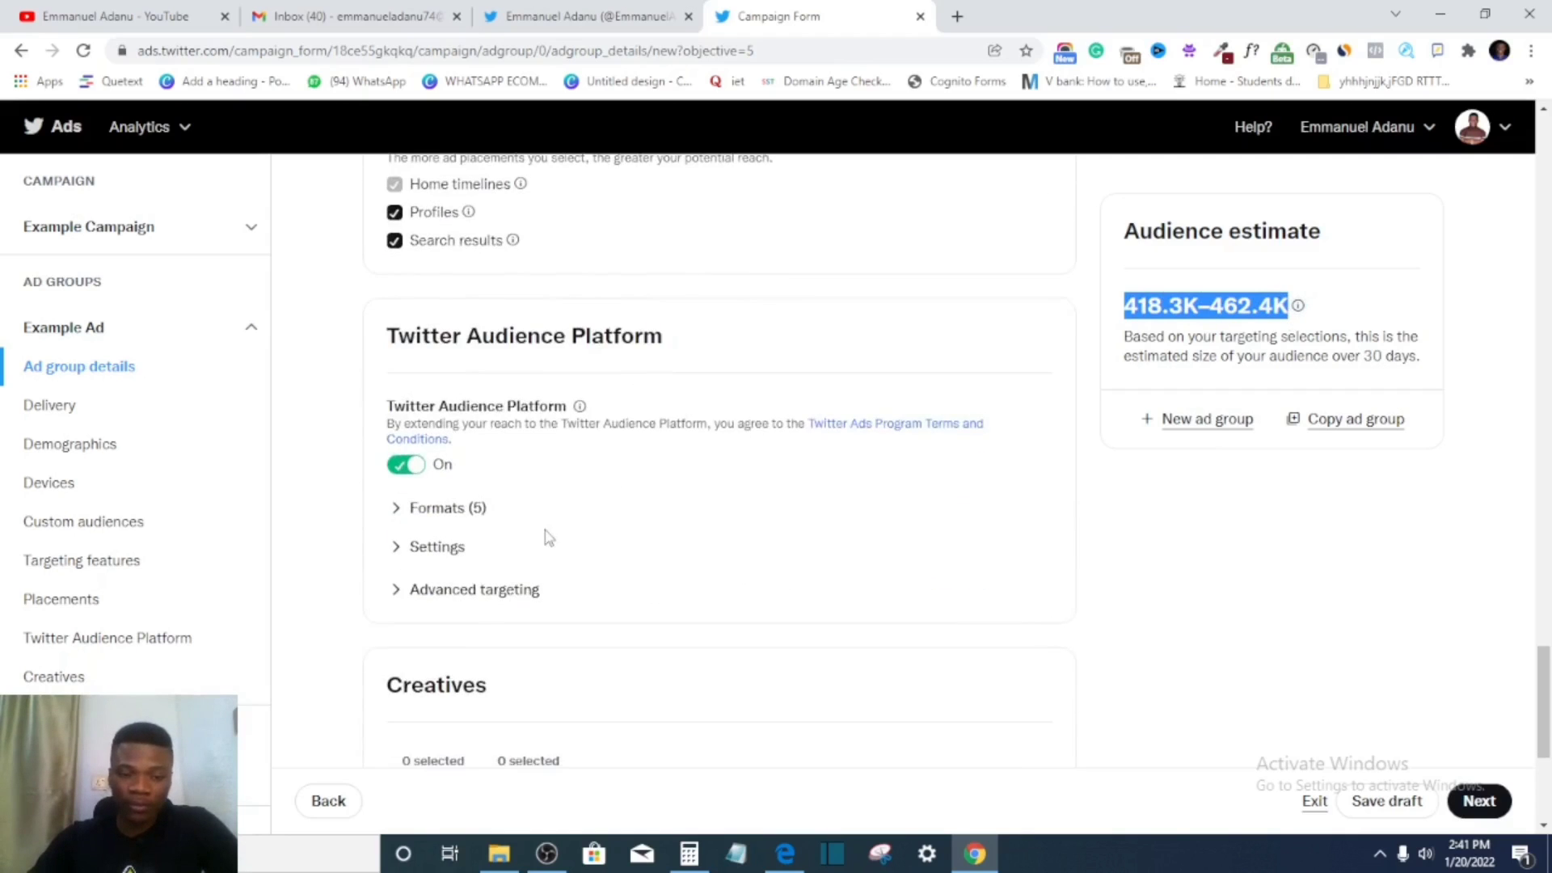
scroll(461, 461, "up", 10)
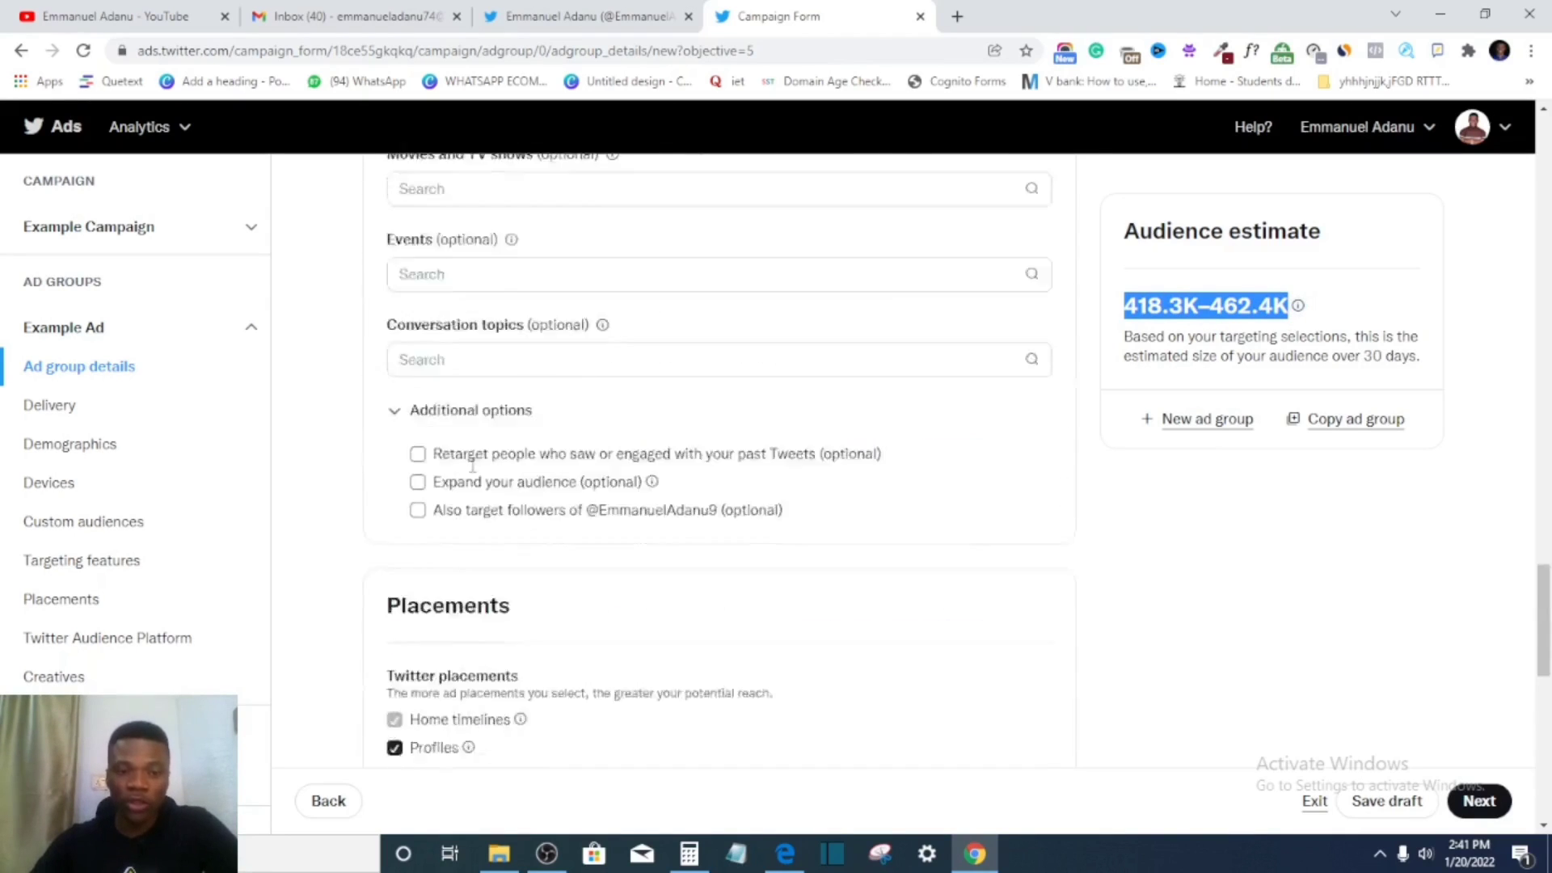
scroll(479, 480, "down", 10)
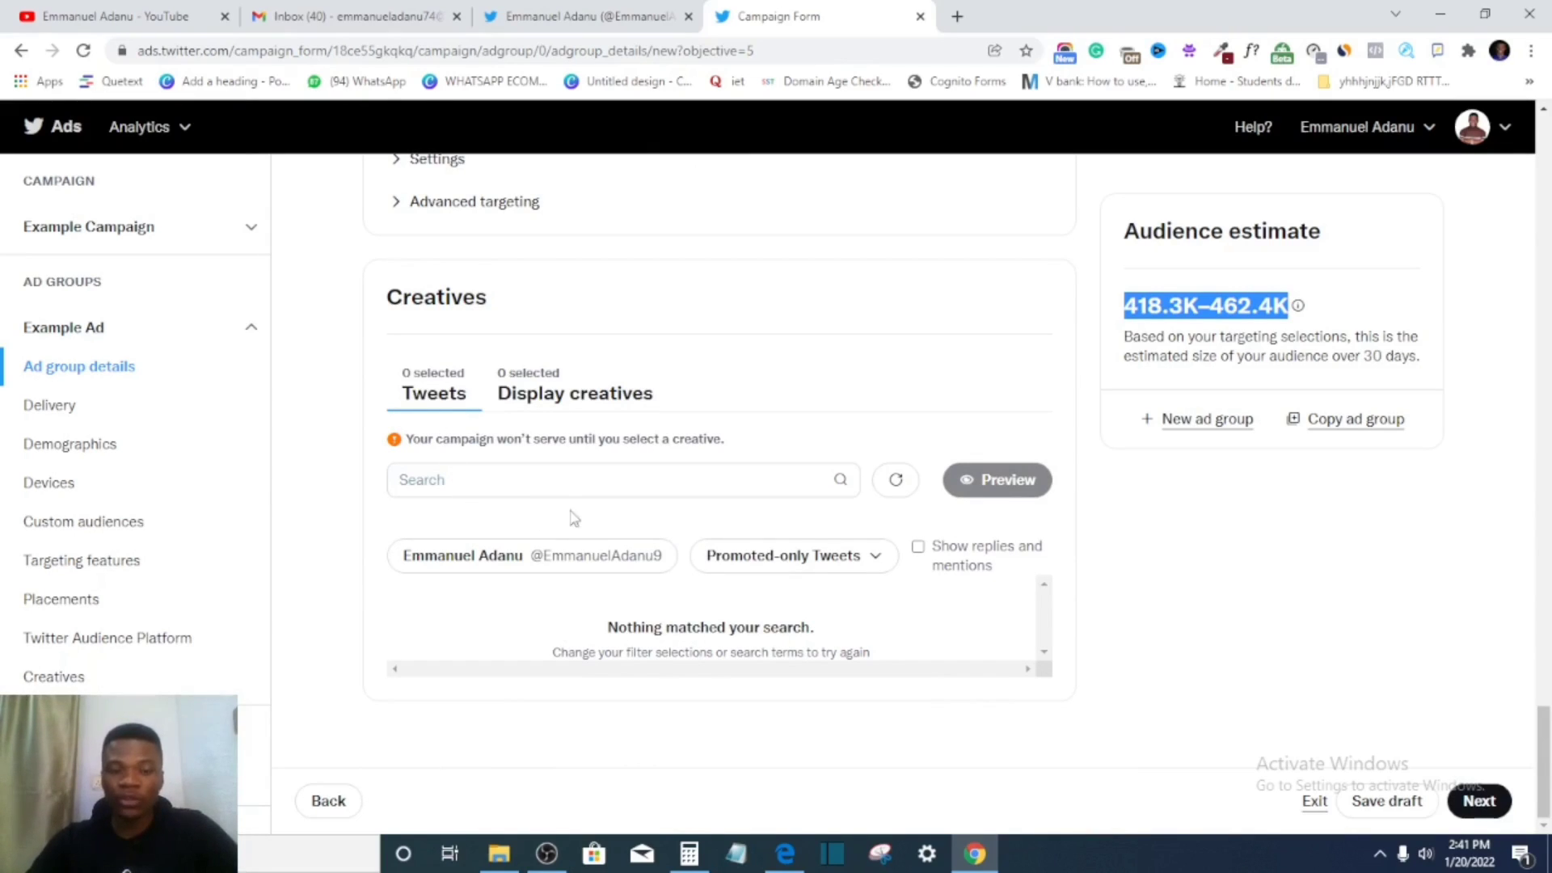
- Check the Tweets available as ad creatives under the Organic Tweets filter and the Promoted-only Tweets filter
left_click(554, 487)
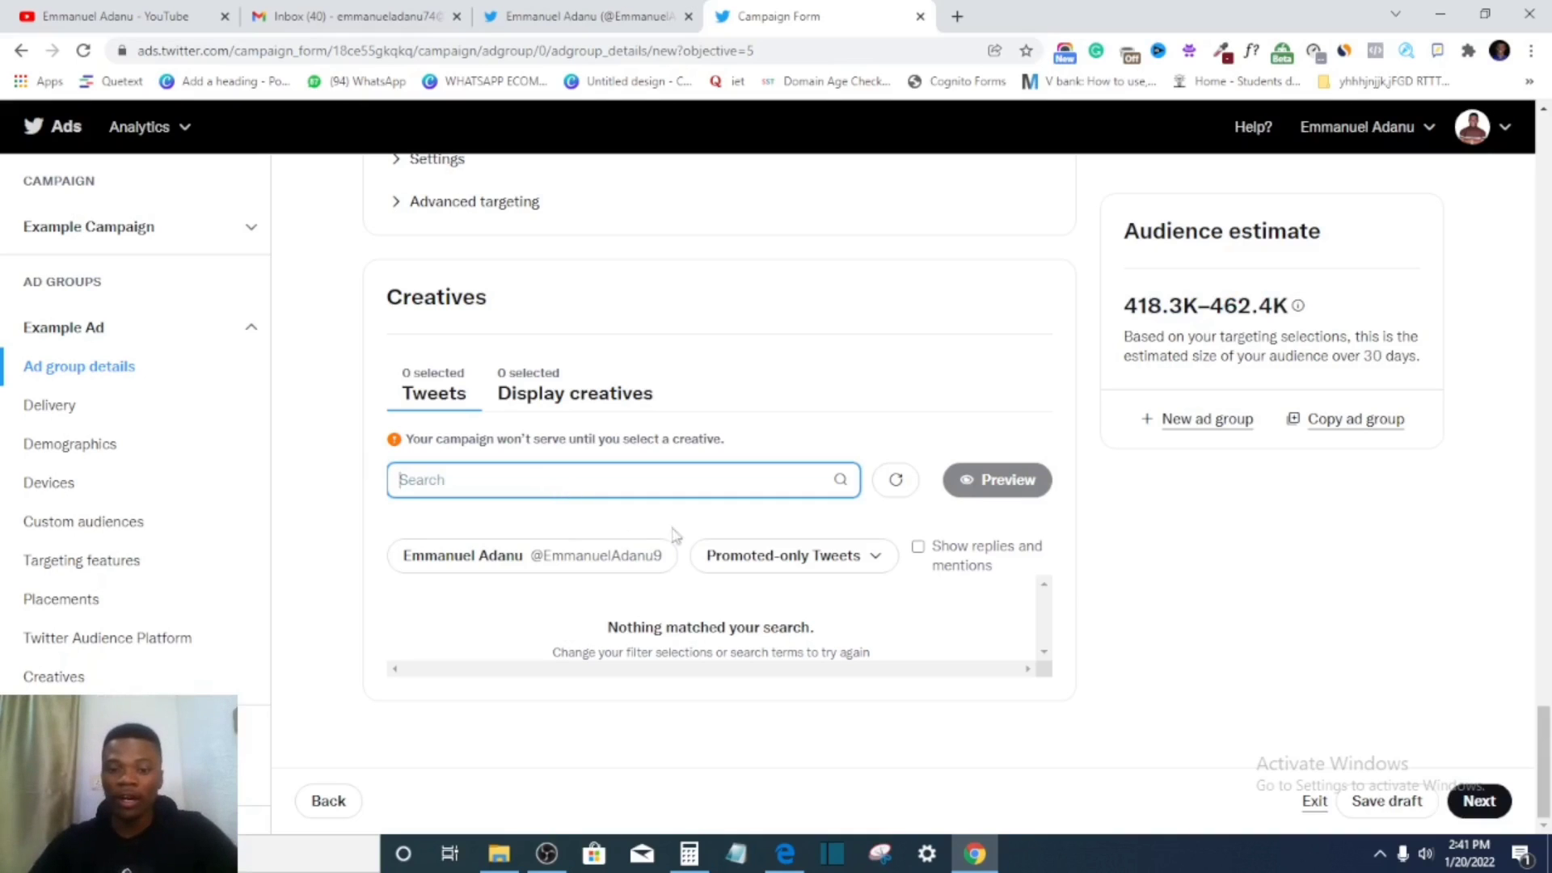
left_click(797, 561)
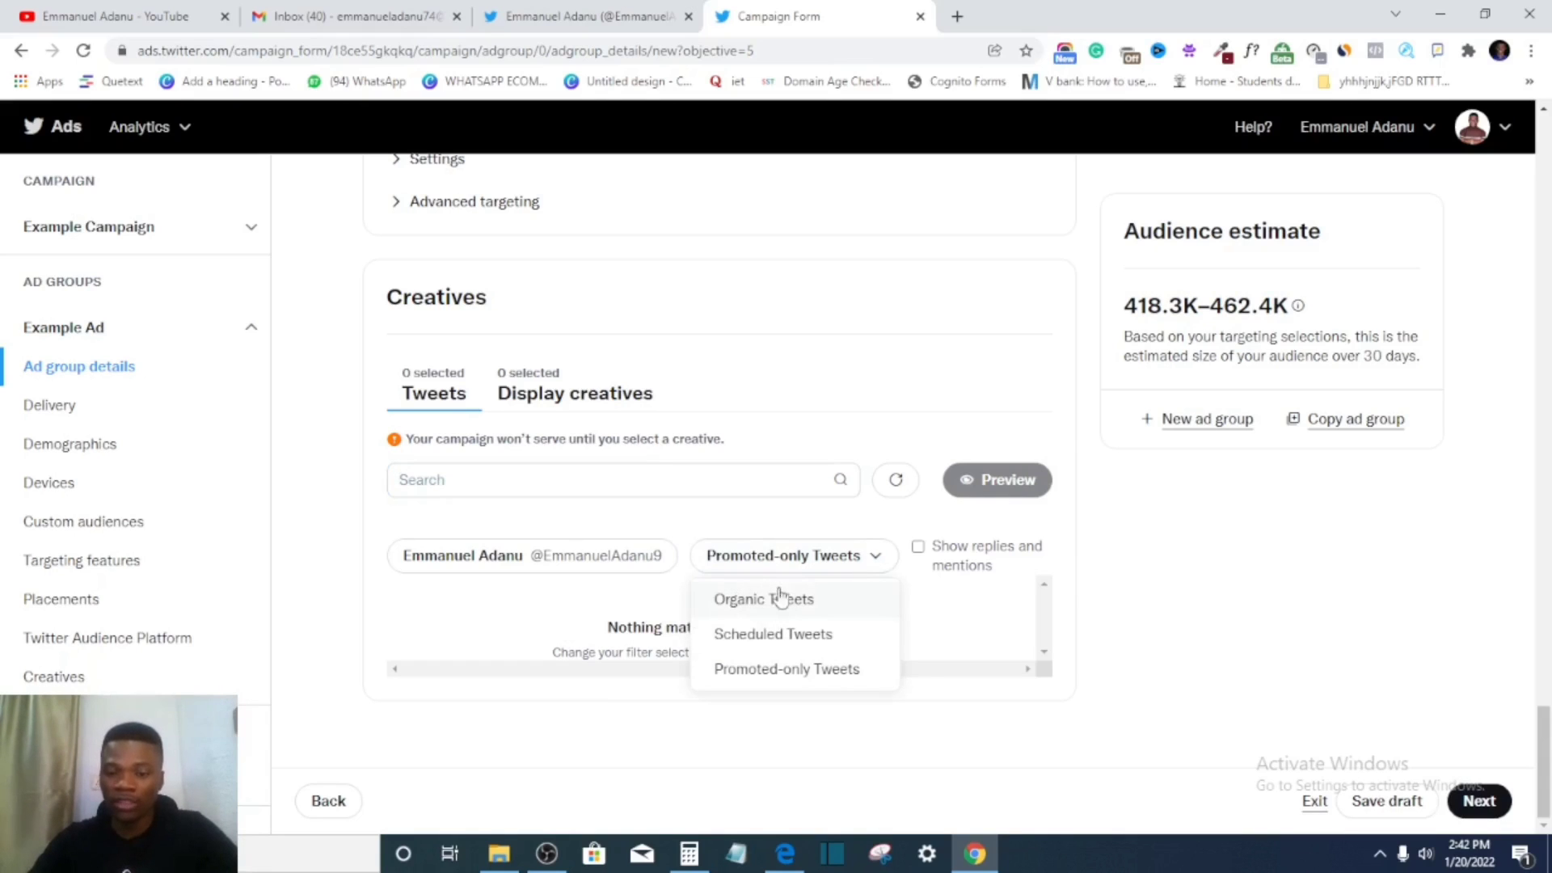
left_click(791, 678)
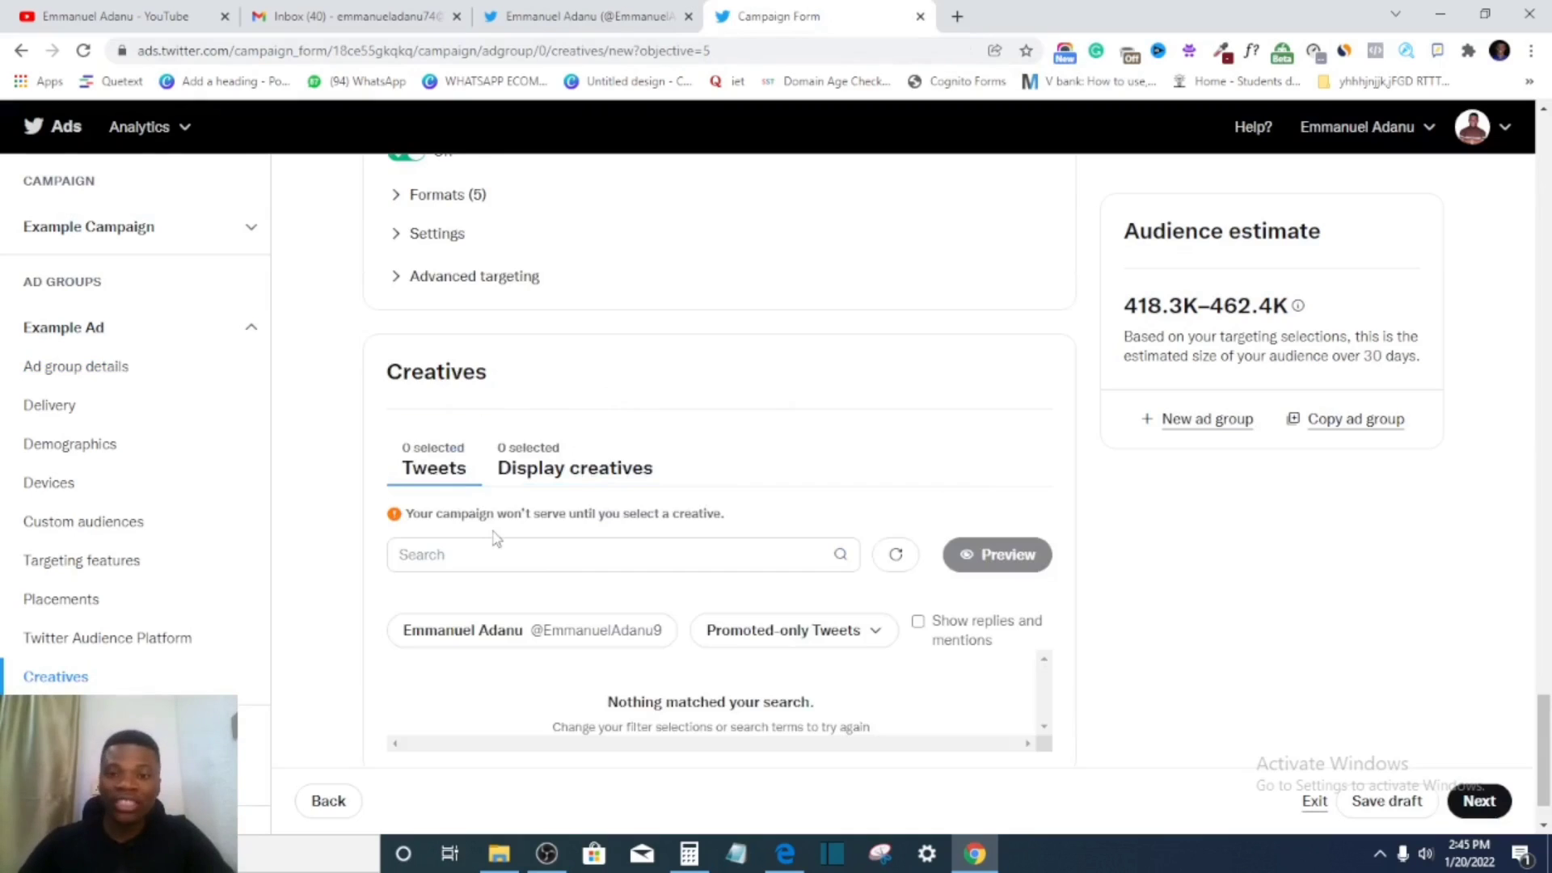
left_click(765, 638)
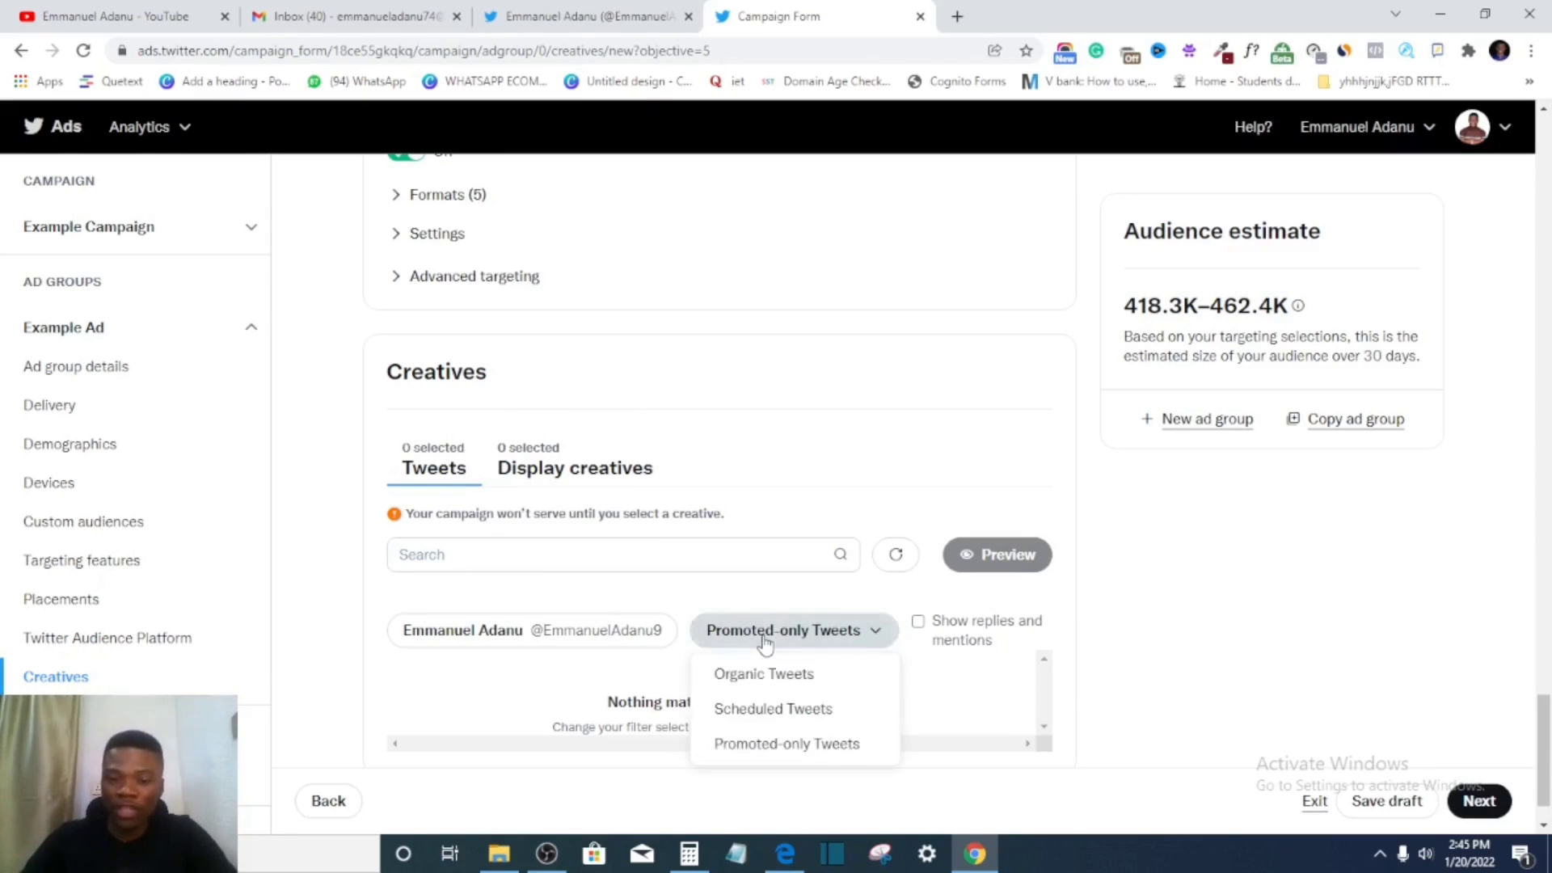
left_click(770, 680)
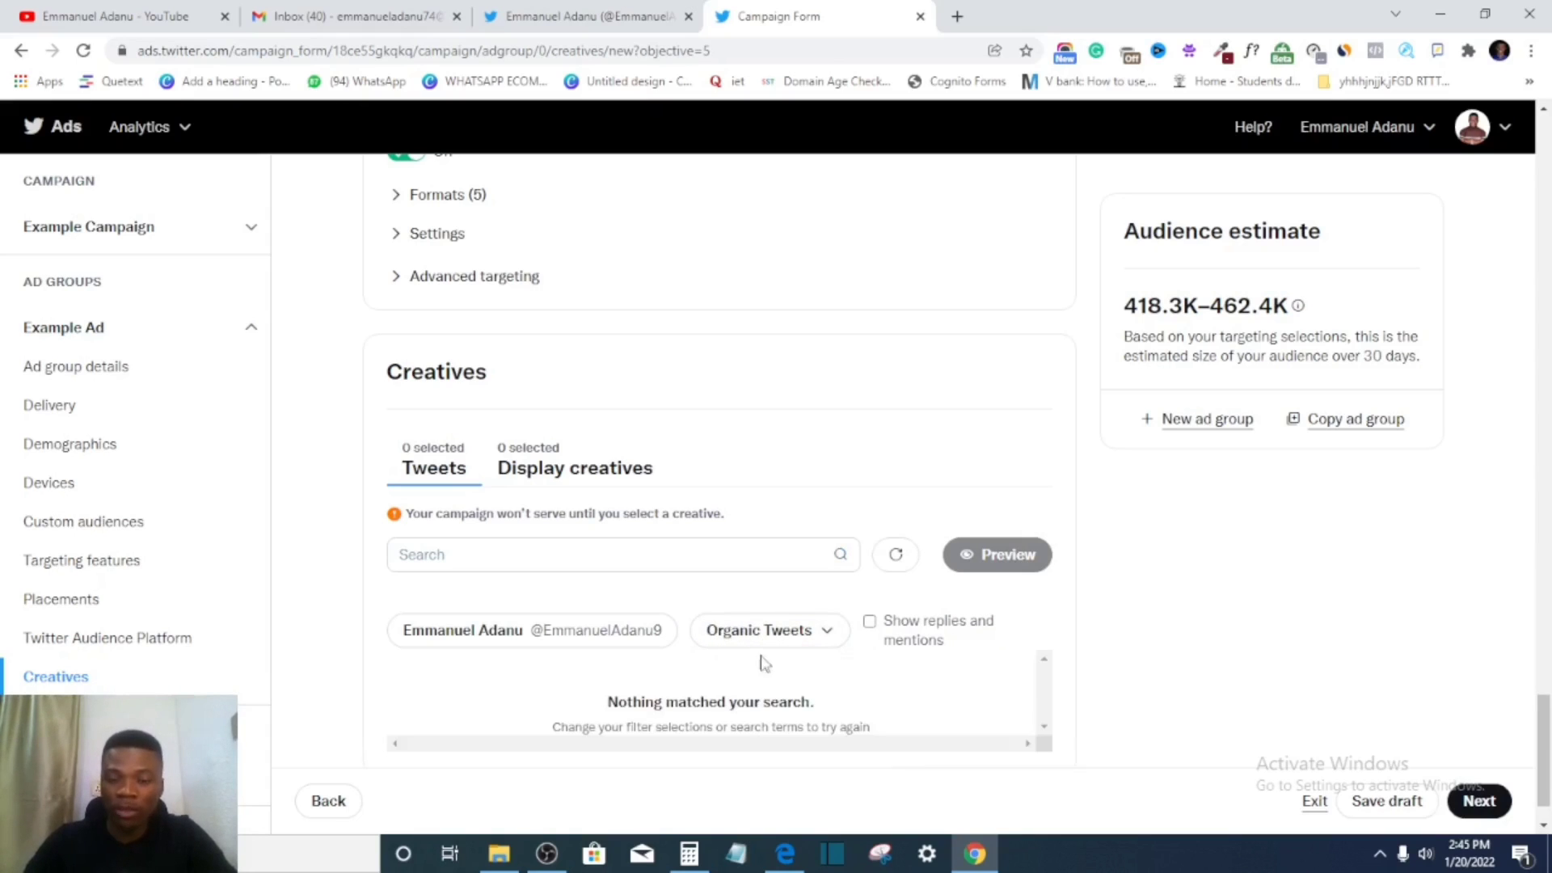
left_click(768, 631)
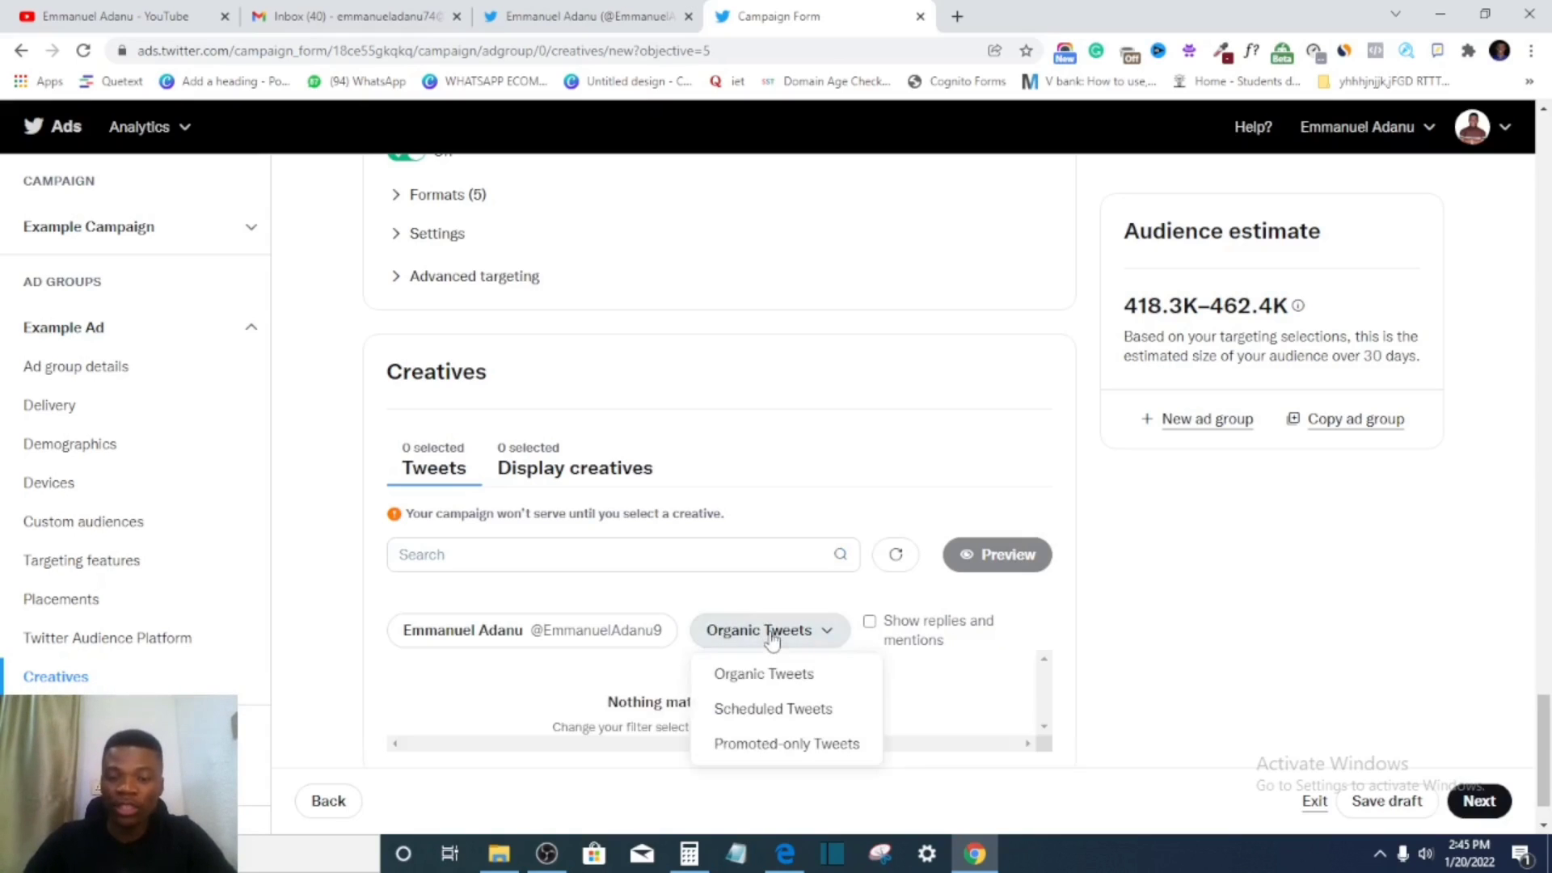
left_click(764, 743)
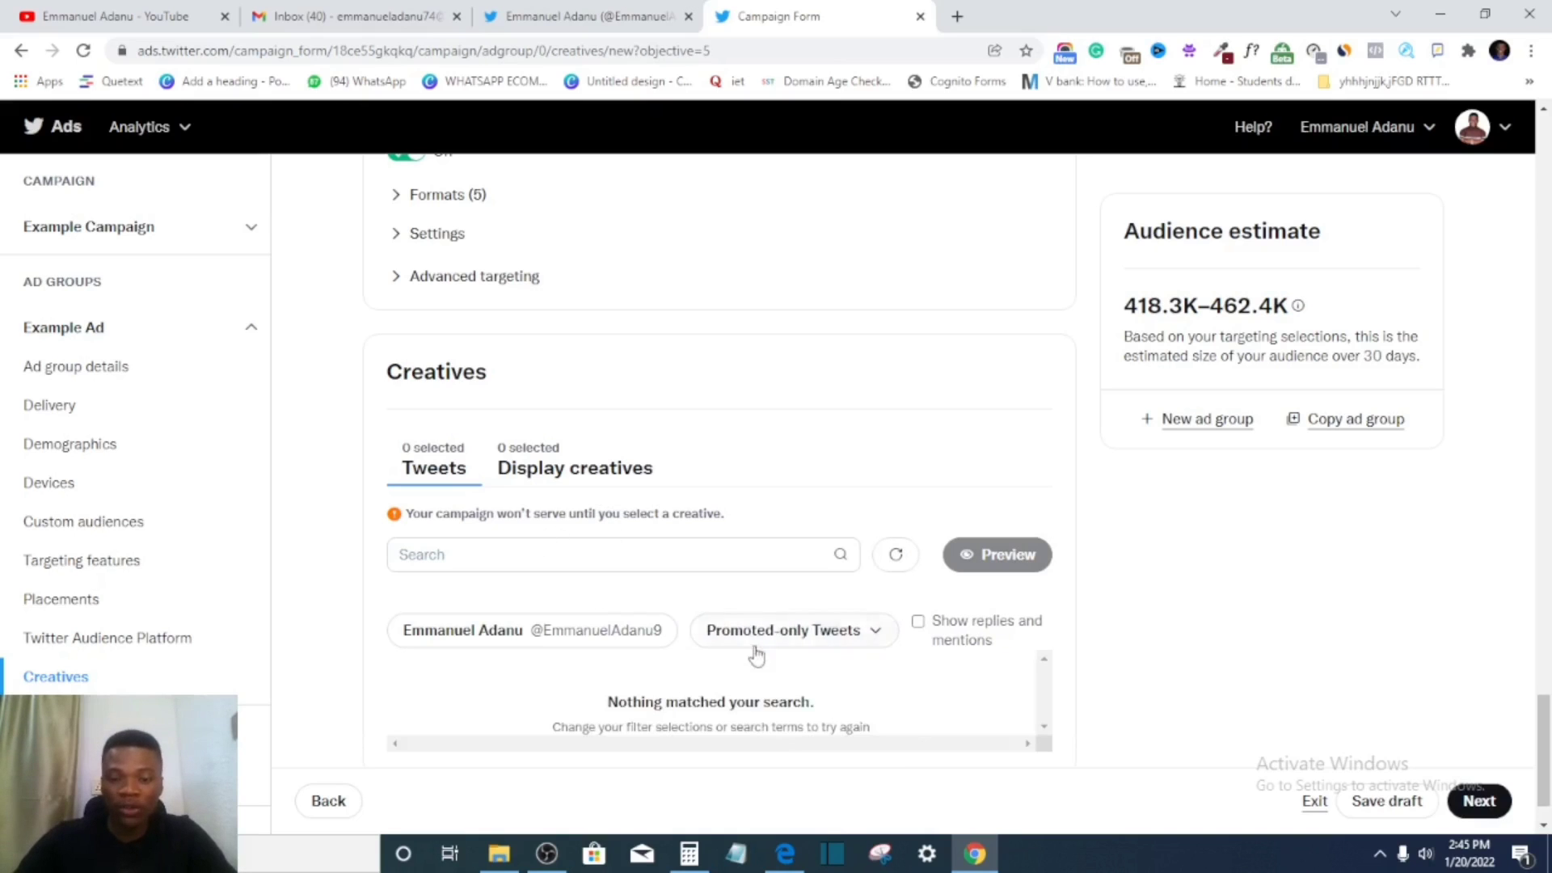
scroll(586, 615, "down", 1)
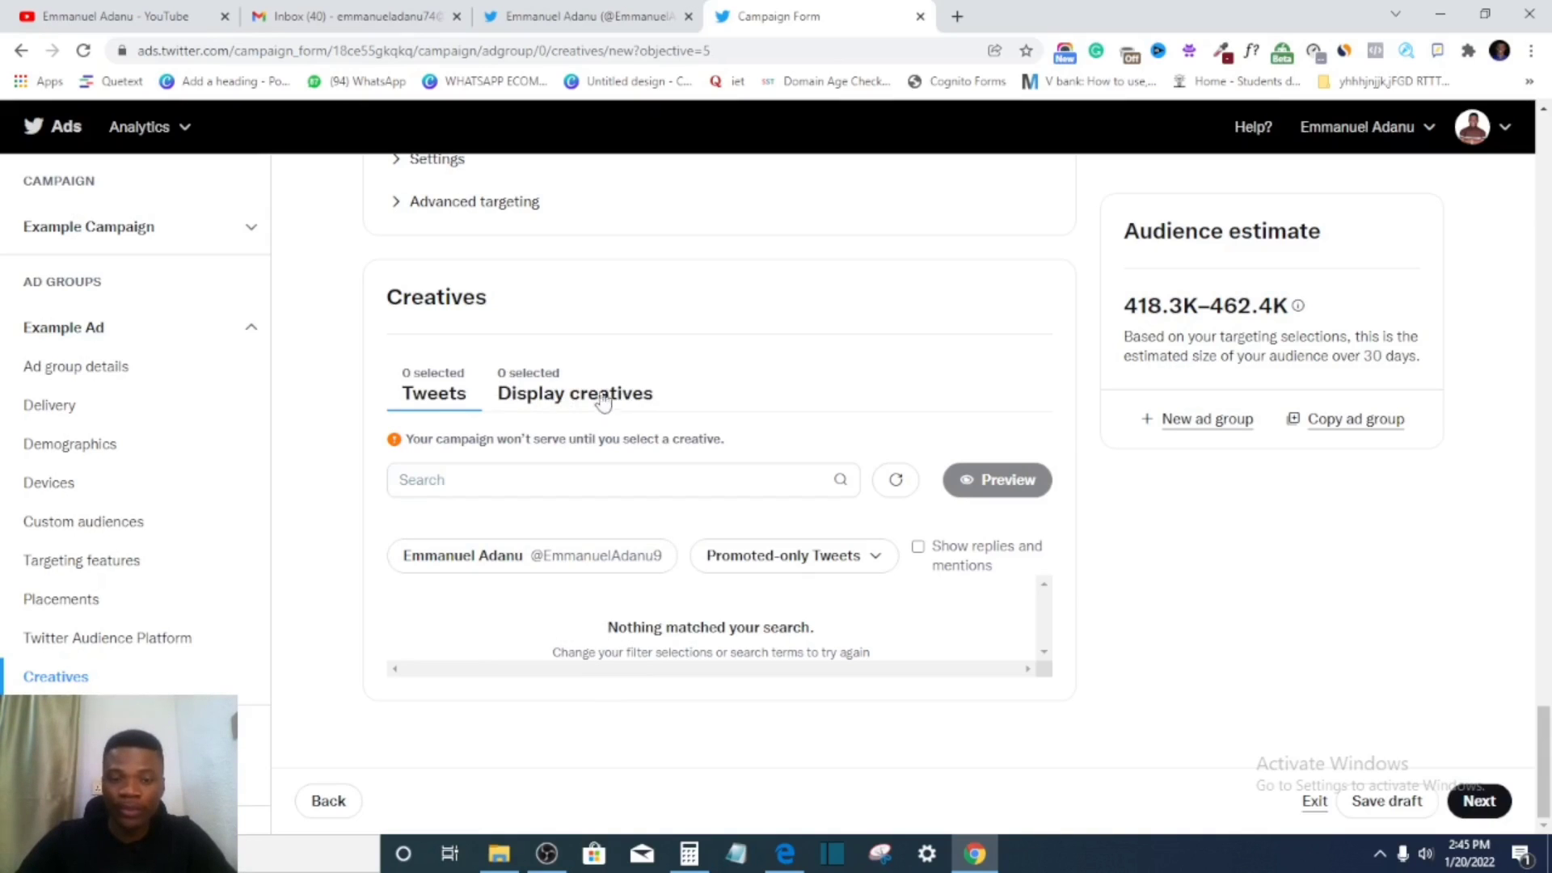
- Open the media library from the display creatives and upload the image 2 October First from the Downloads folder
left_click(558, 393)
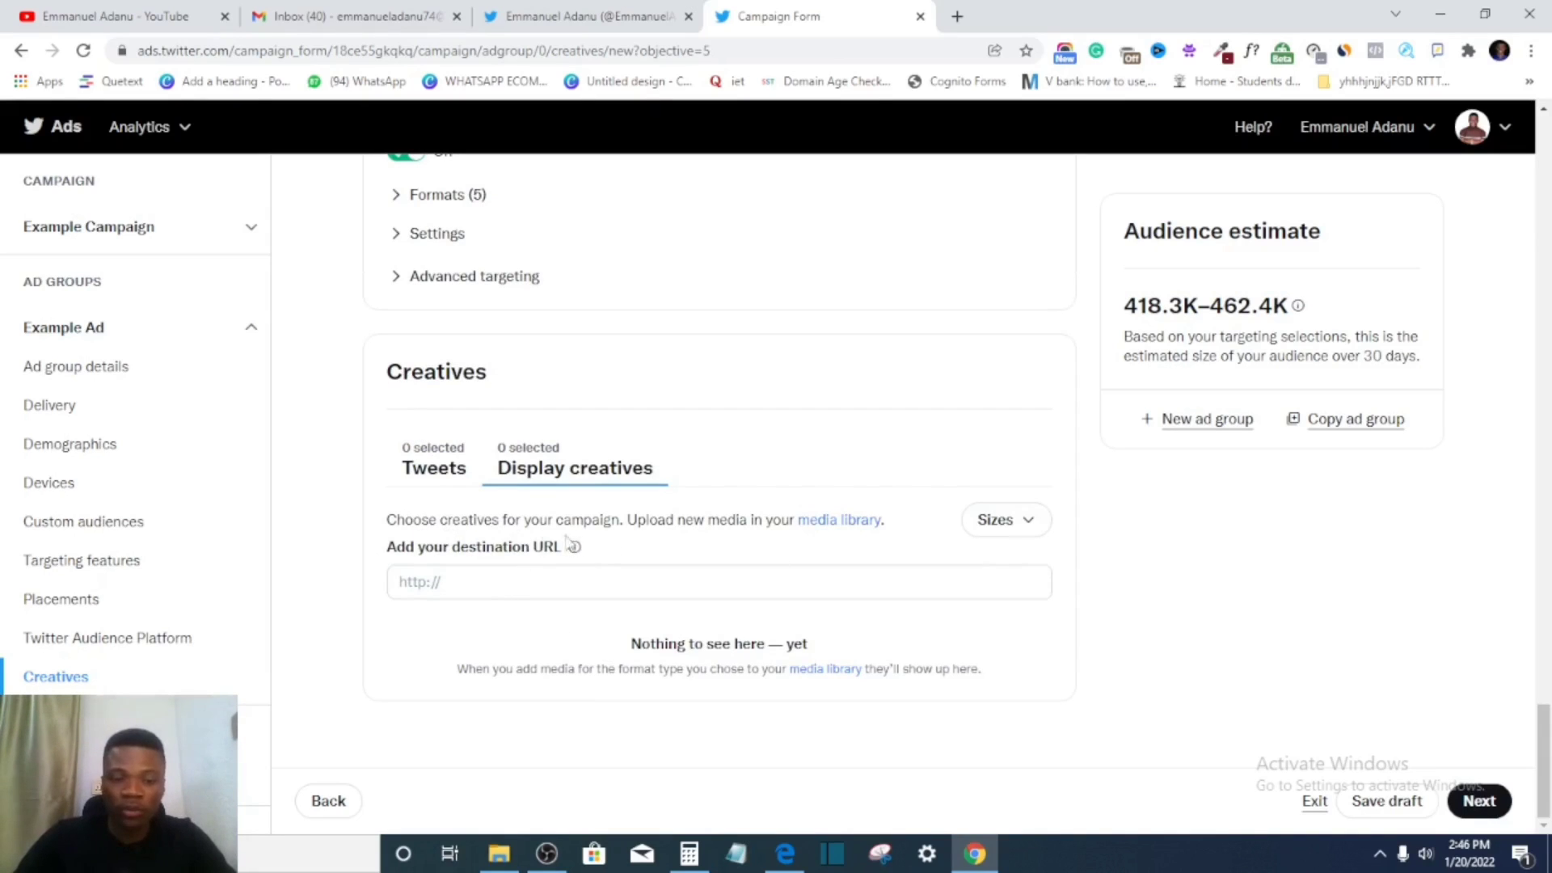
left_click(840, 522)
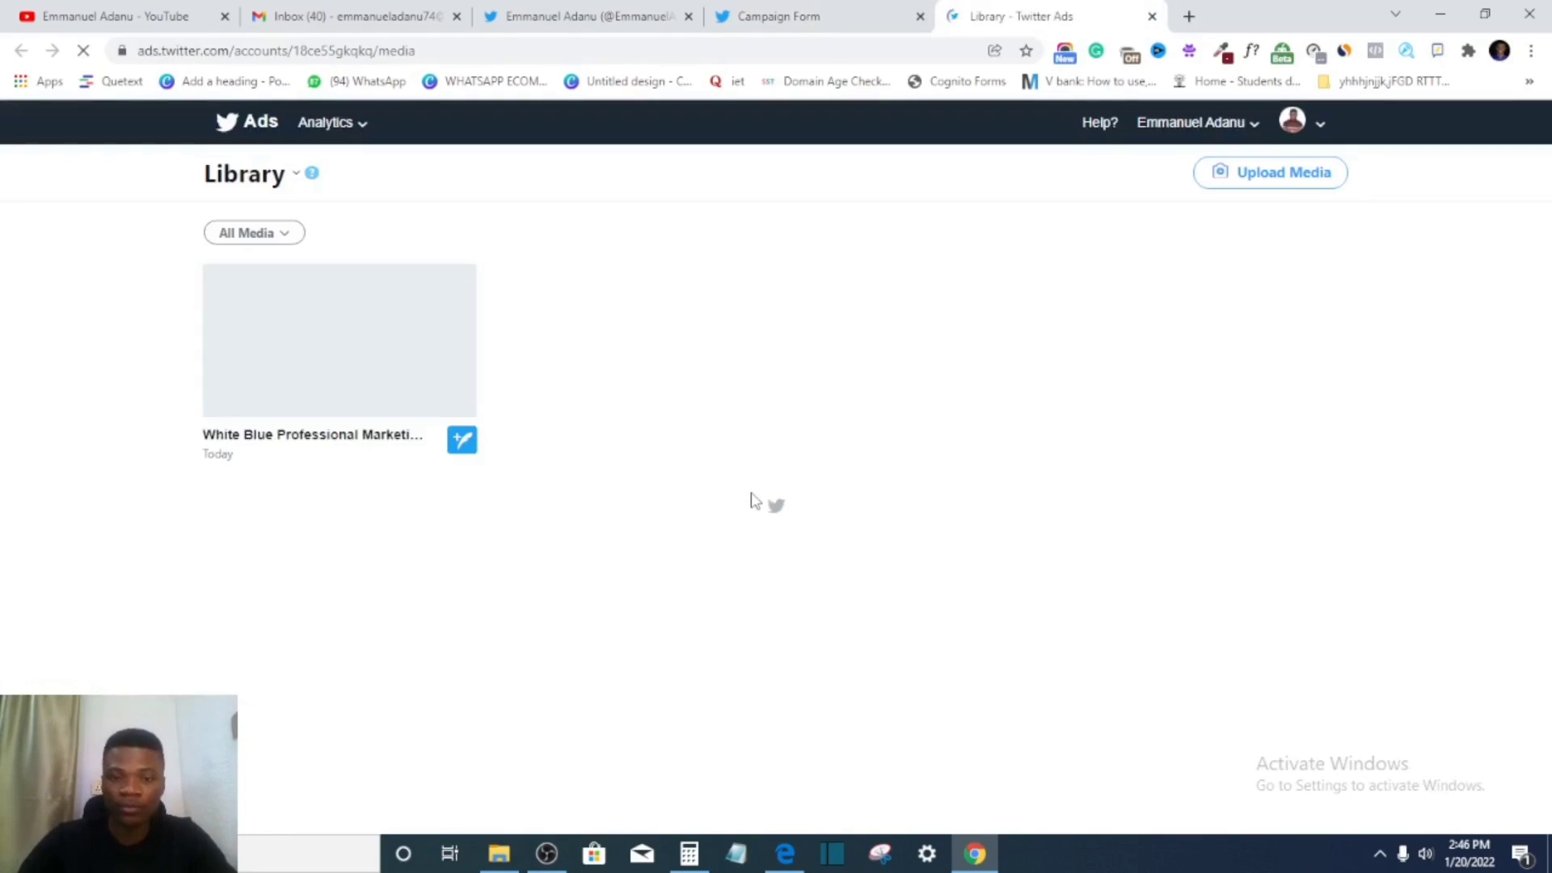
left_click(1268, 175)
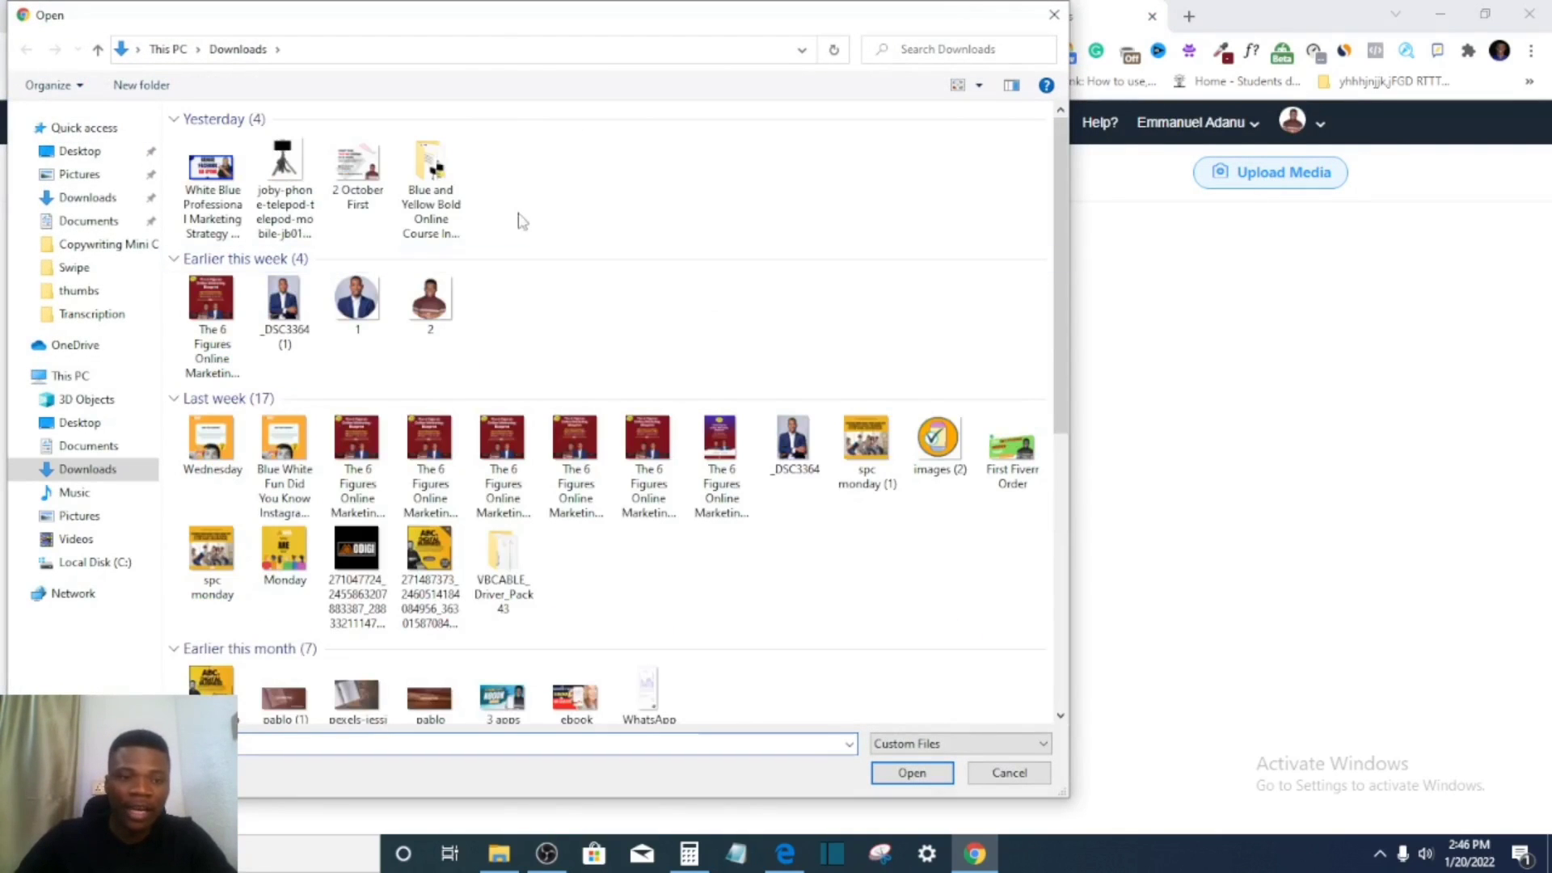
left_click(358, 166)
double_click(358, 166)
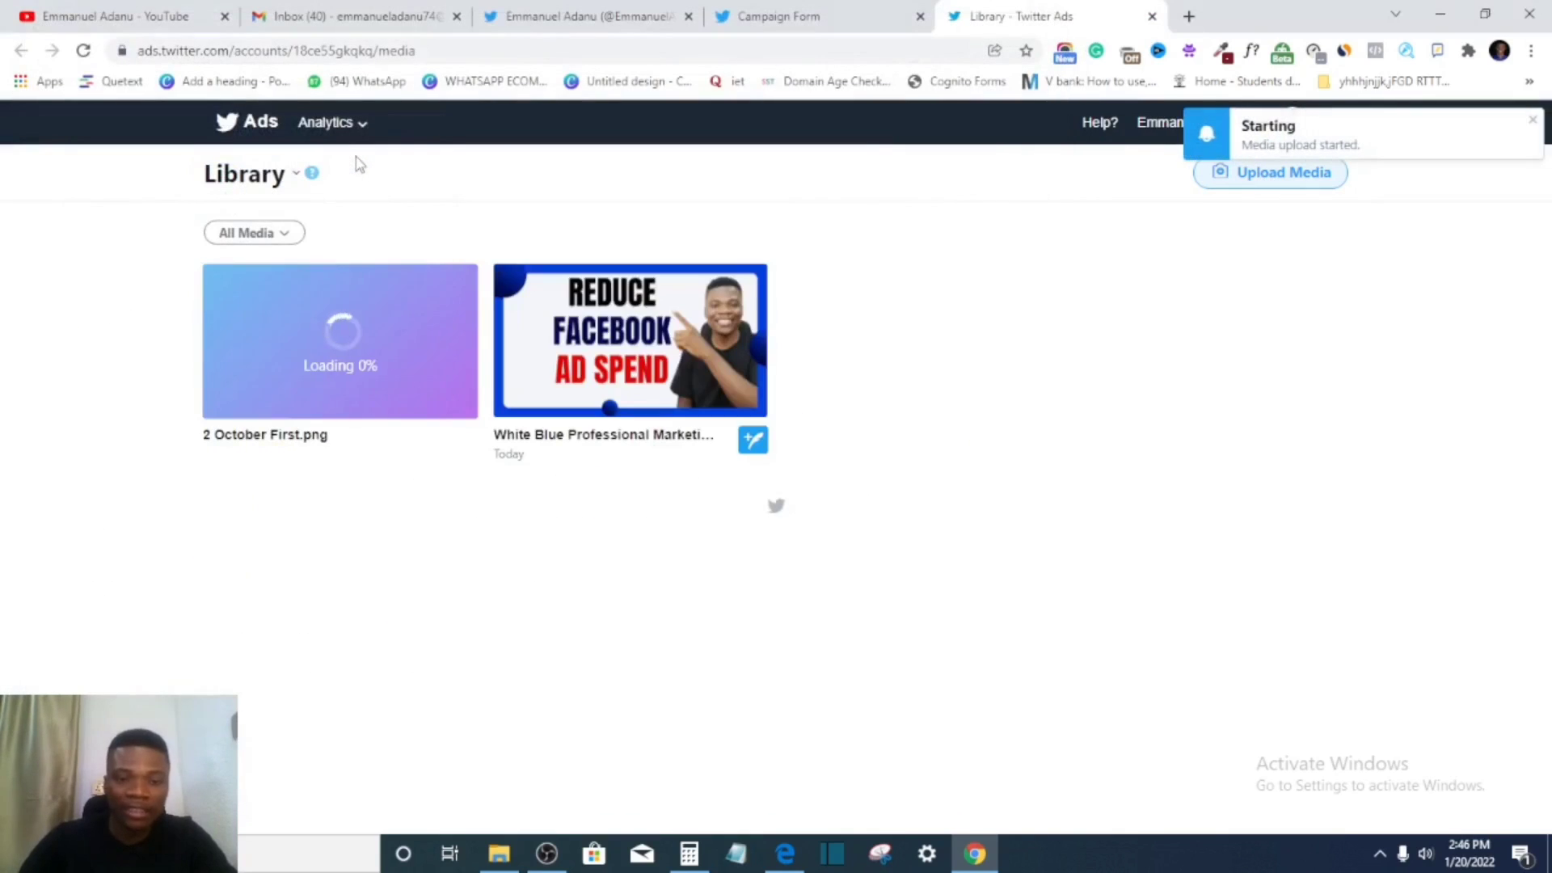
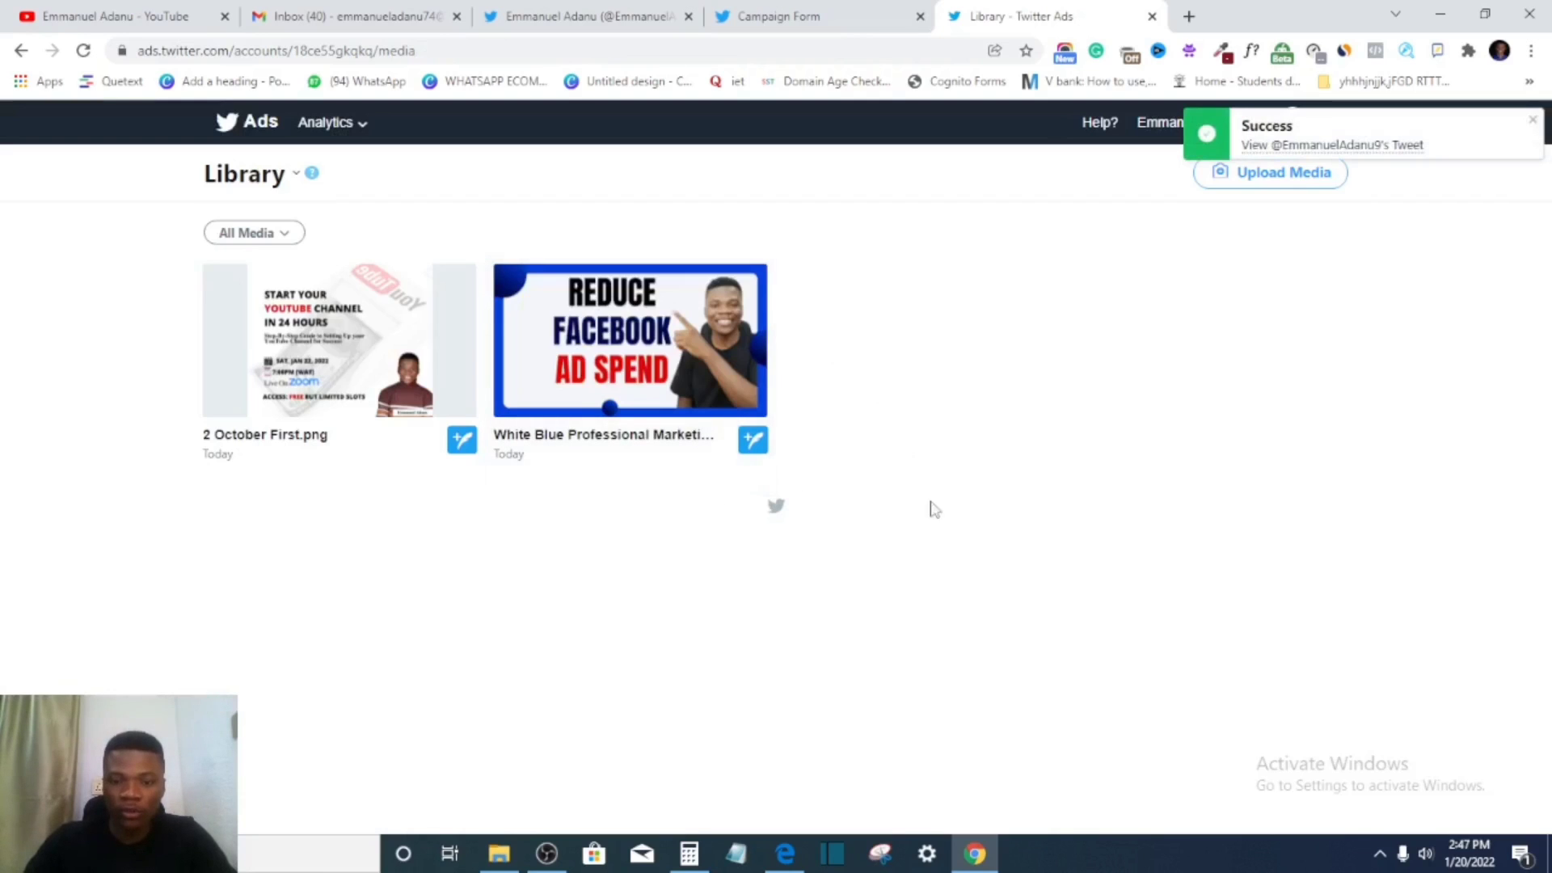
- Return to the campaign form and look for selectable creatives among the promoted-only Tweets, the display creatives and the media library
left_click(785, 29)
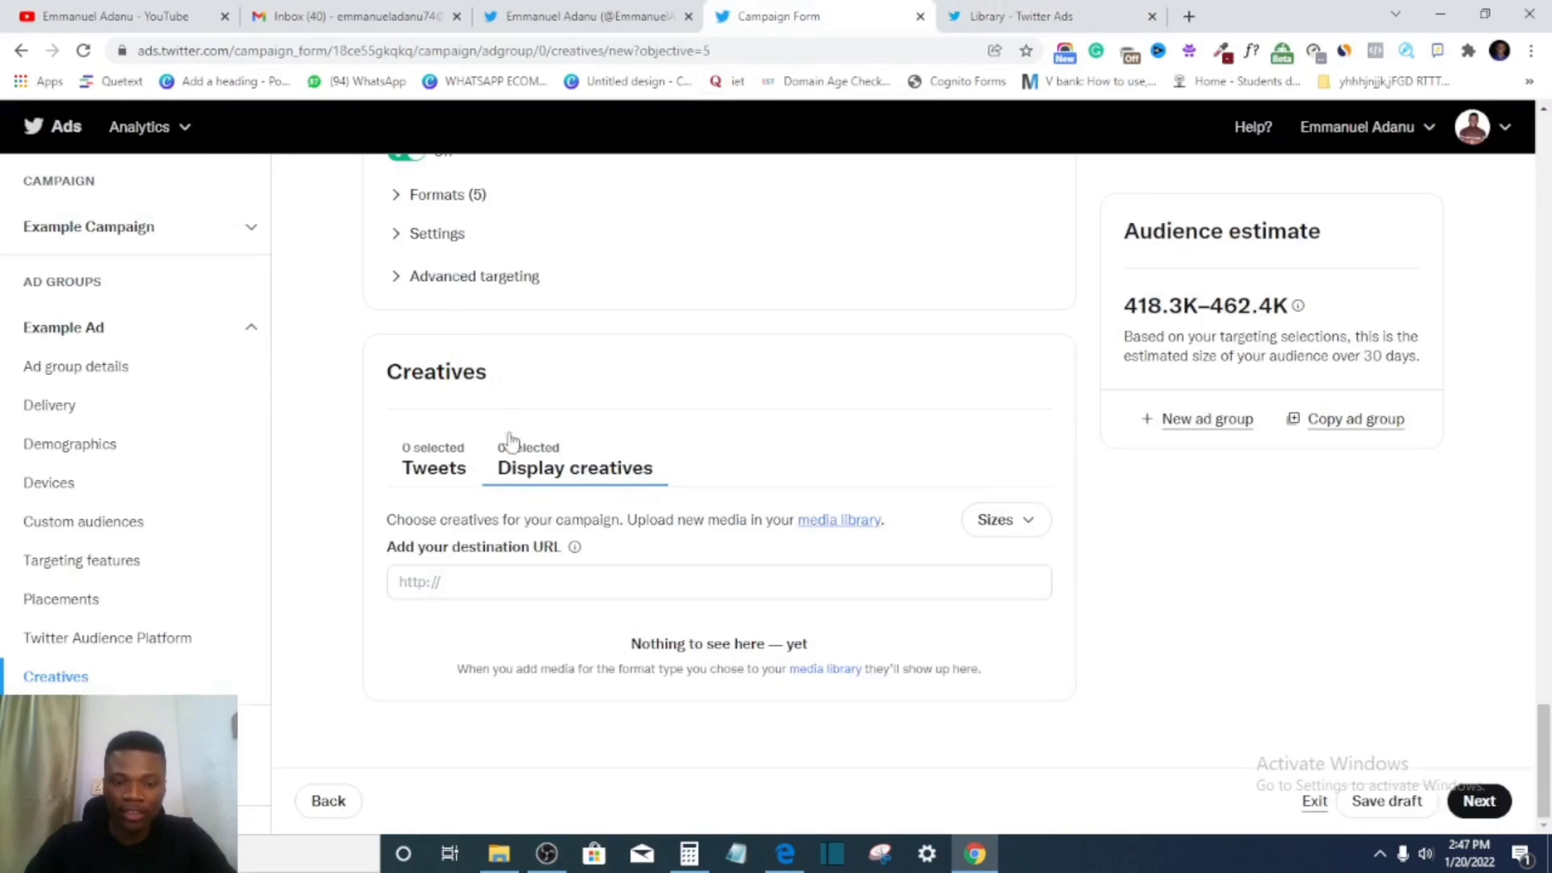
left_click(429, 471)
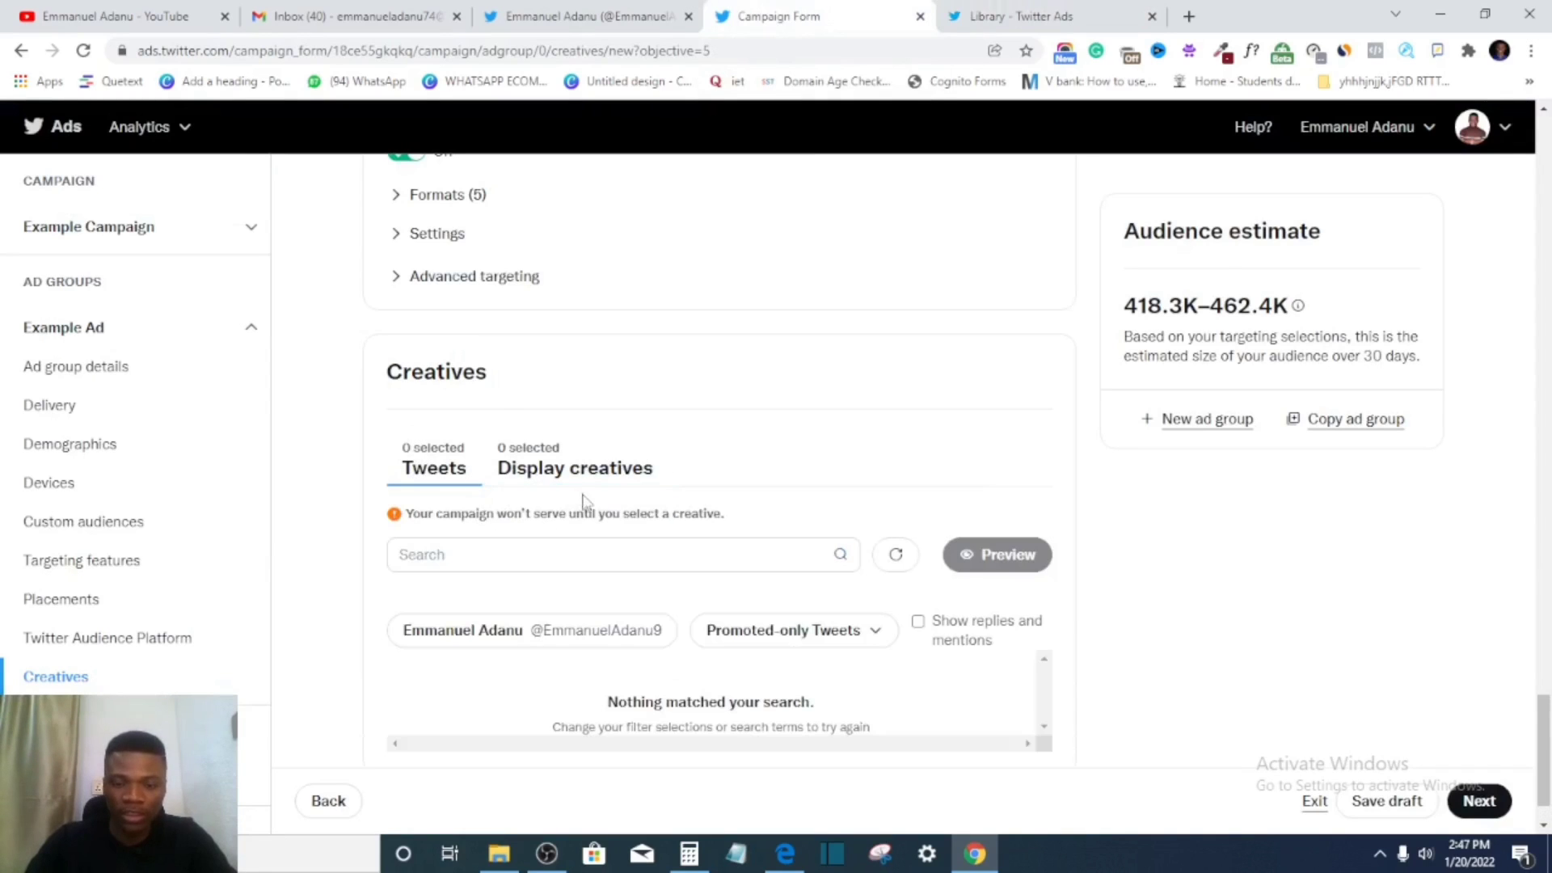
left_click(755, 633)
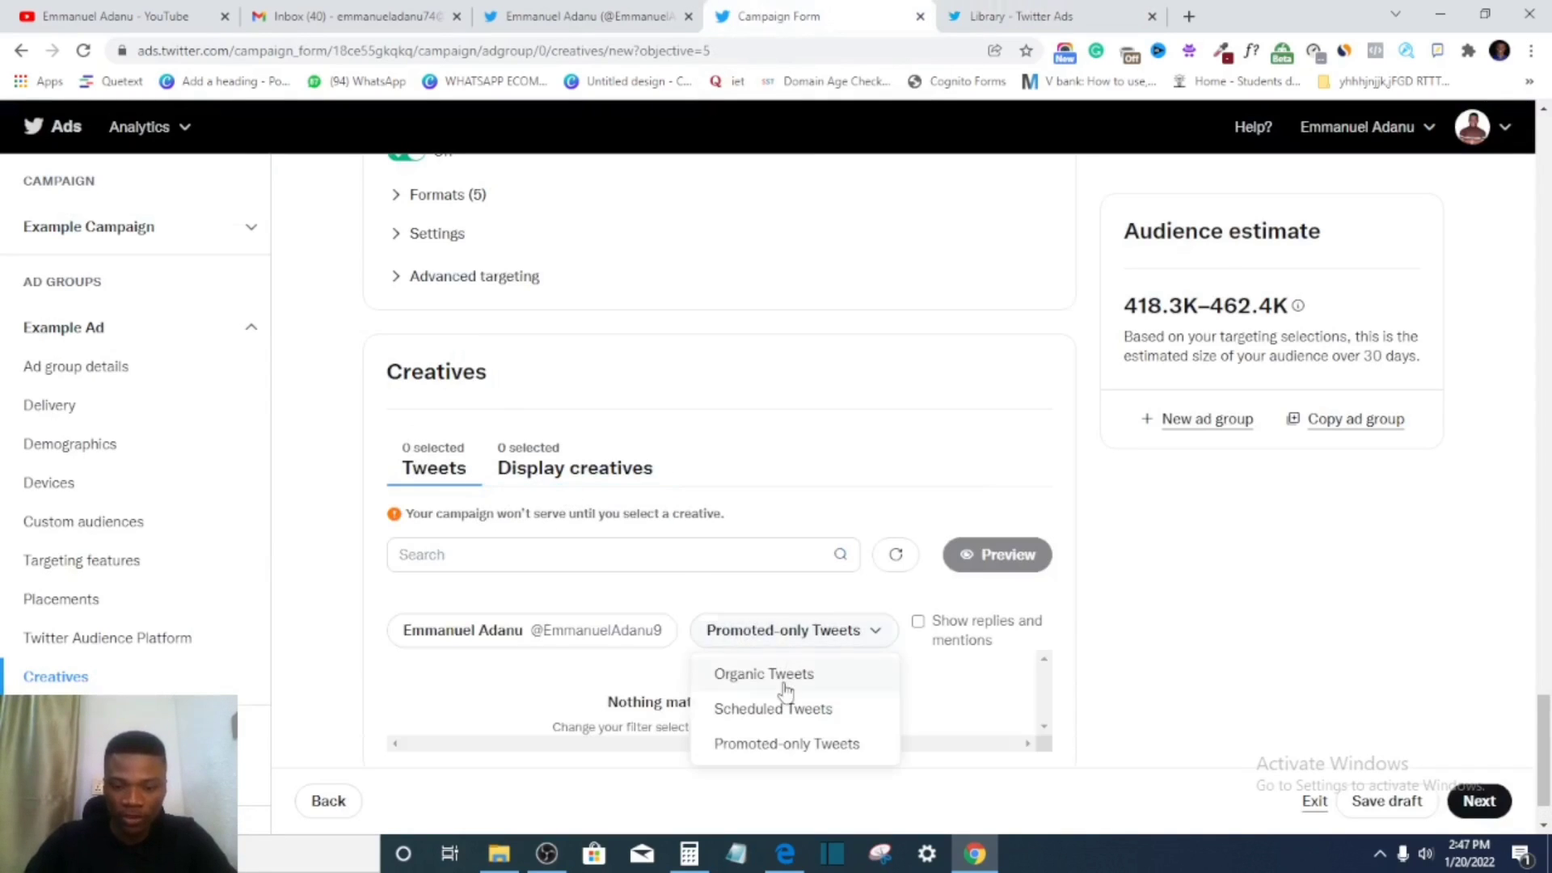
left_click(791, 742)
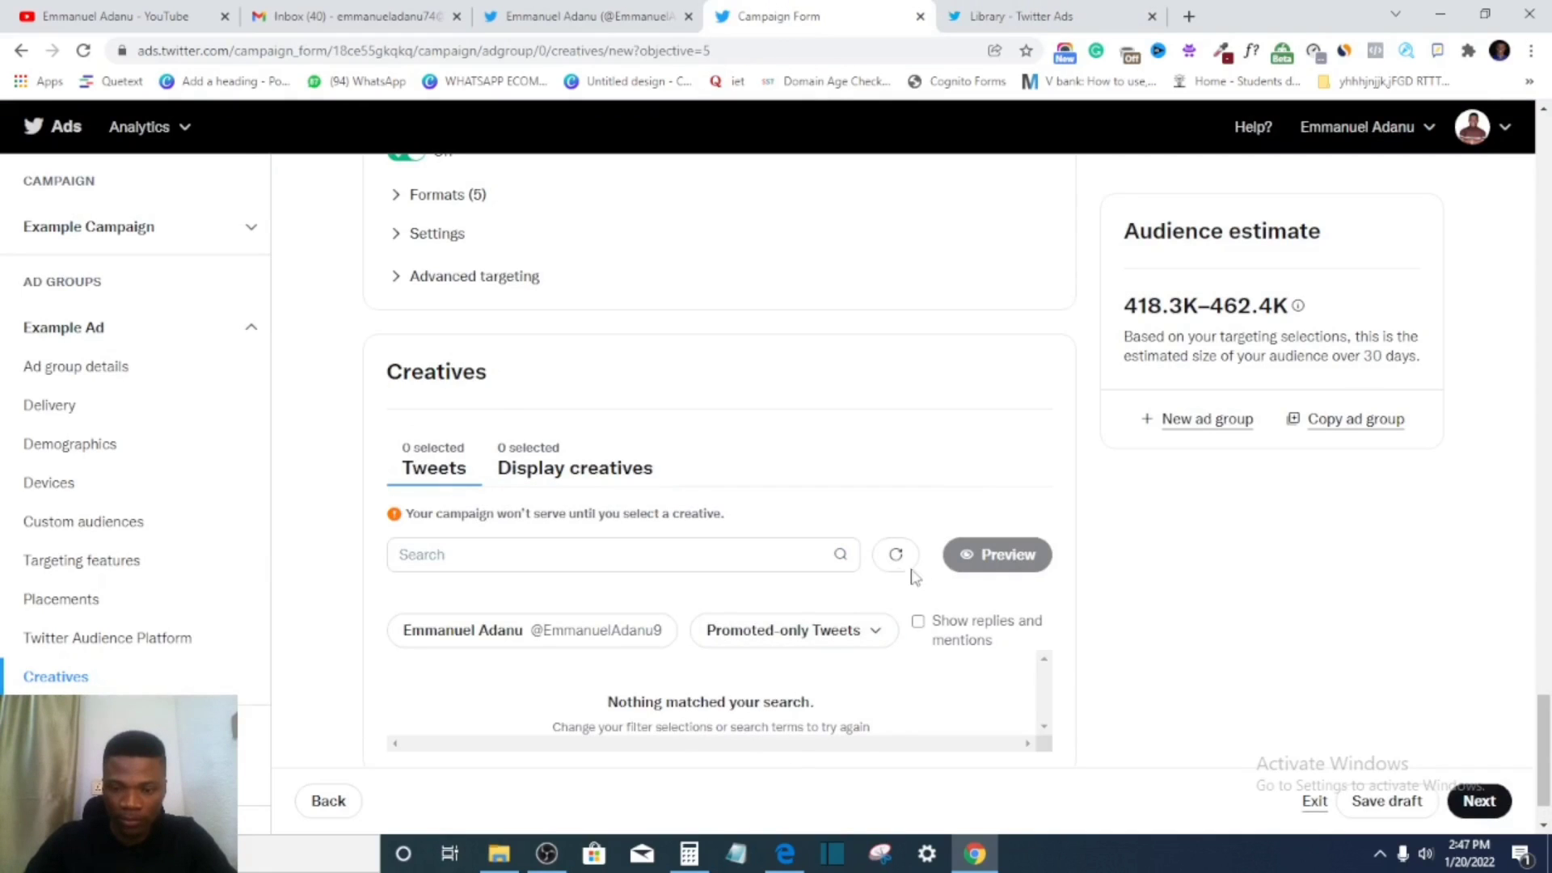
scroll(881, 631, "down", 1)
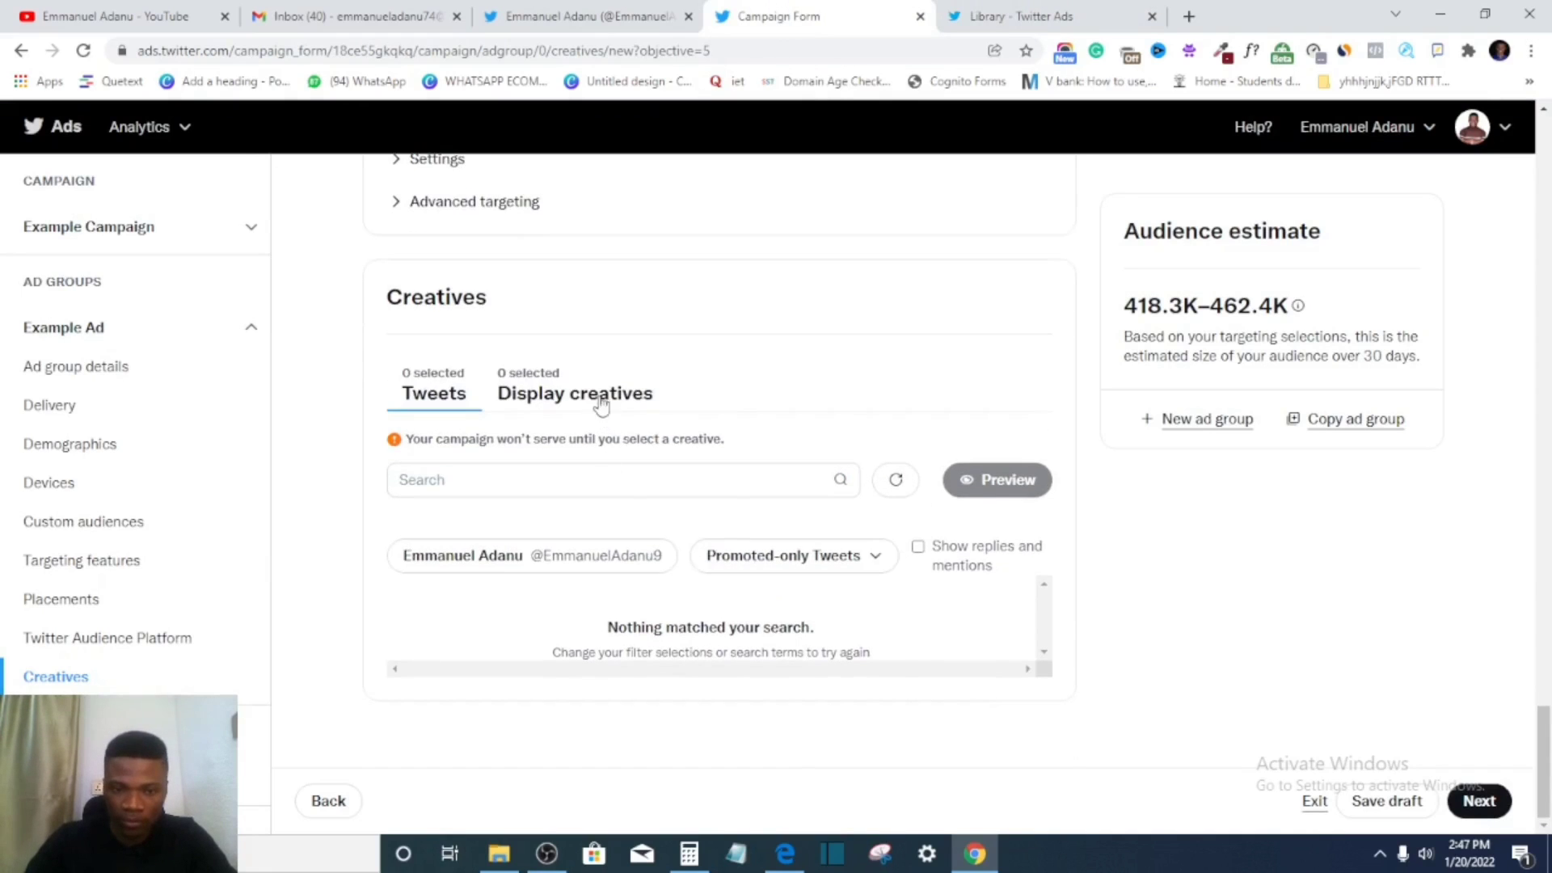
left_click(600, 404)
left_click(1051, 16)
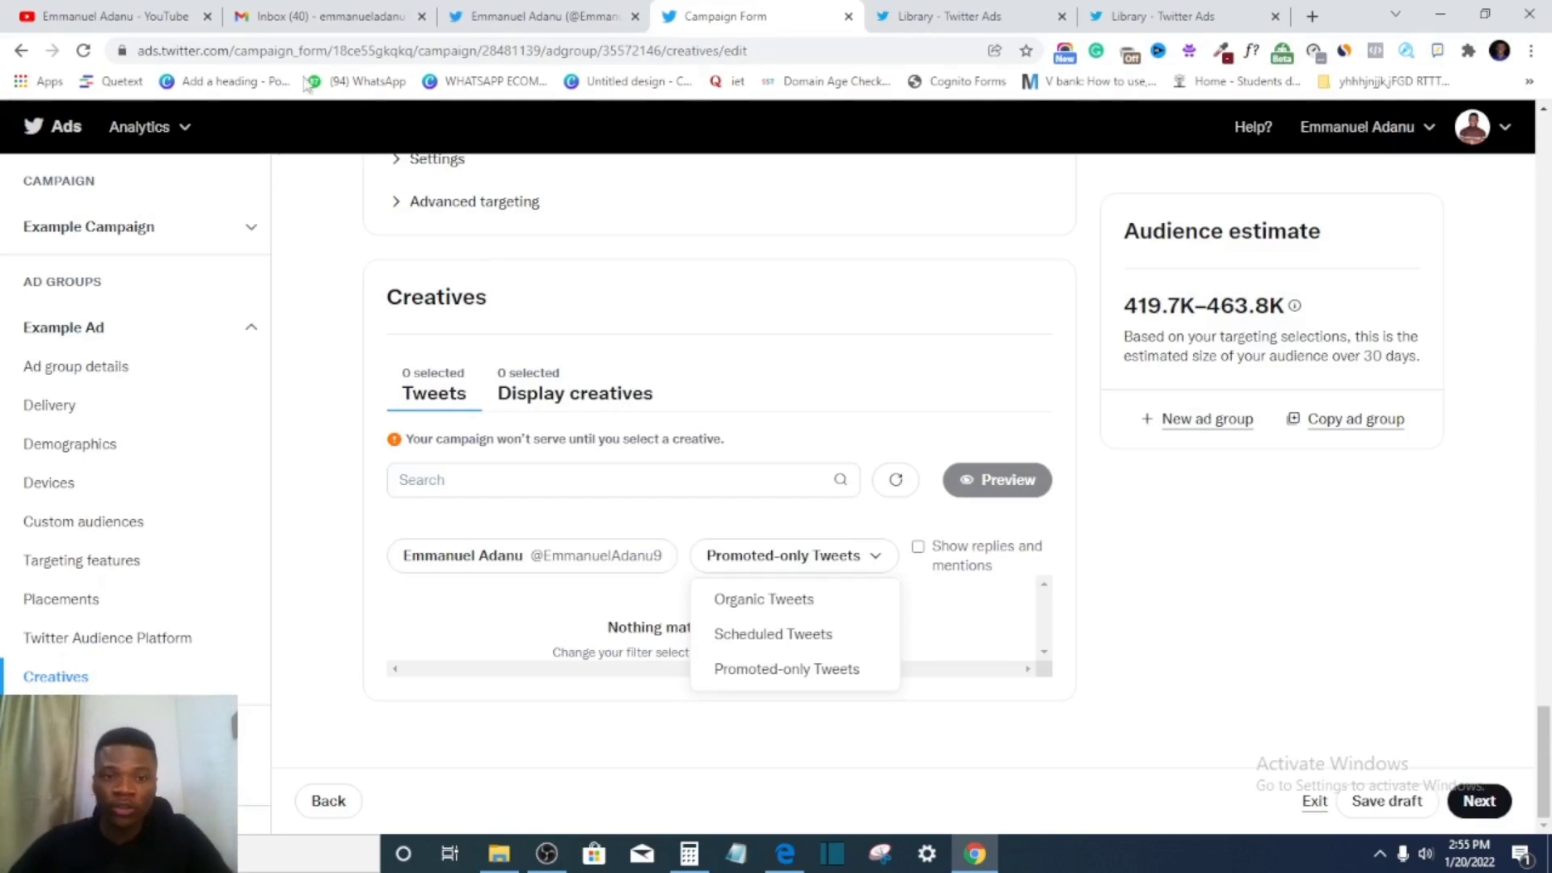
- Publish a Tweet from the account's Twitter profile with the text Hello and the Reduce Facebook Ad Spend image attached
left_click(526, 16)
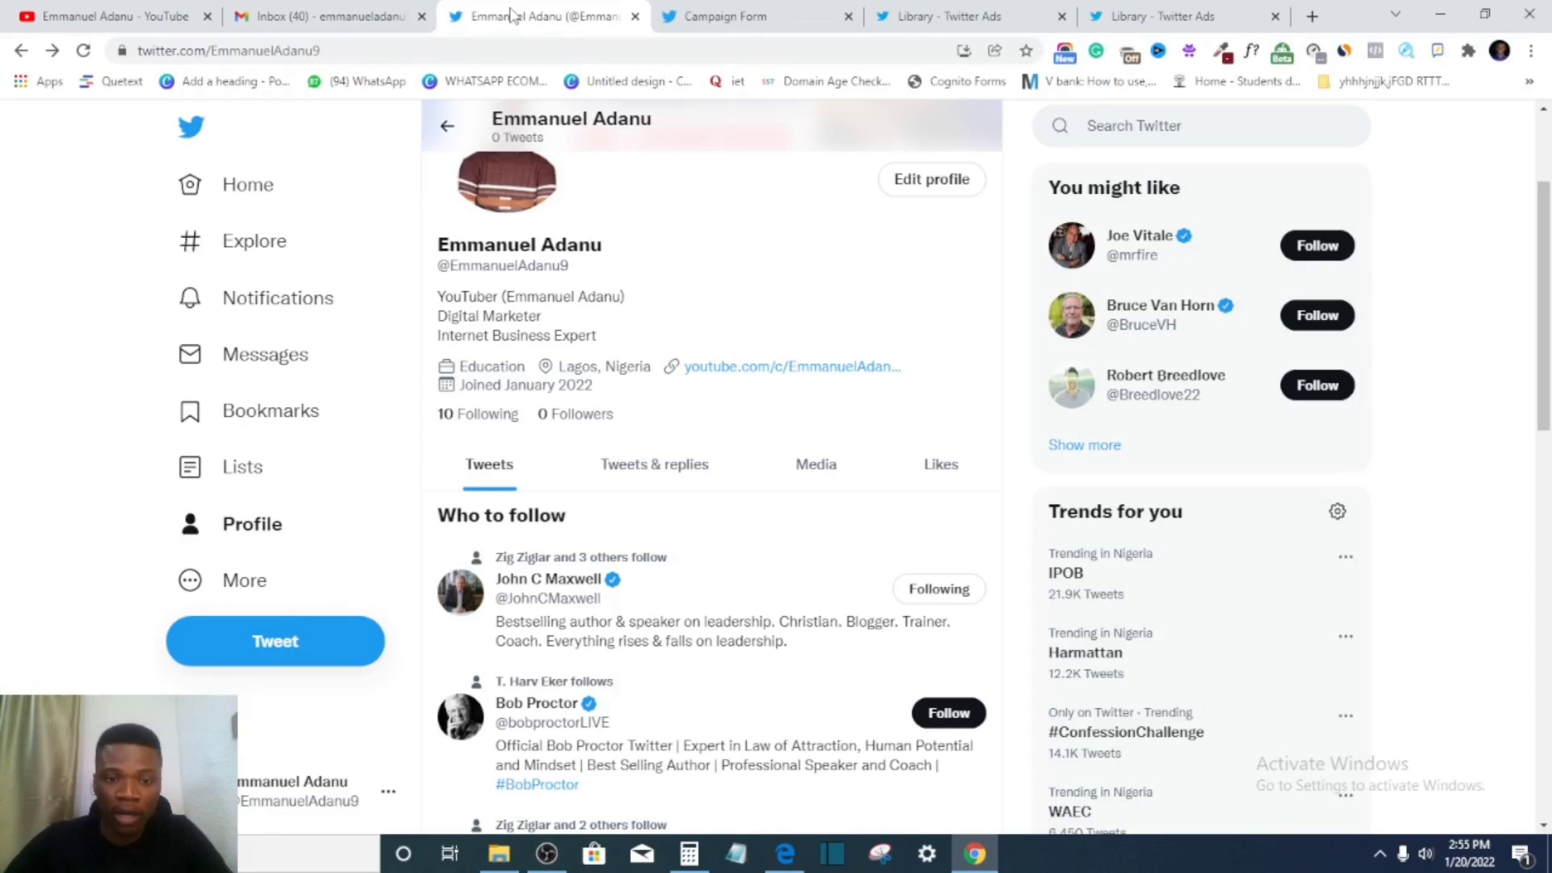
left_click(289, 635)
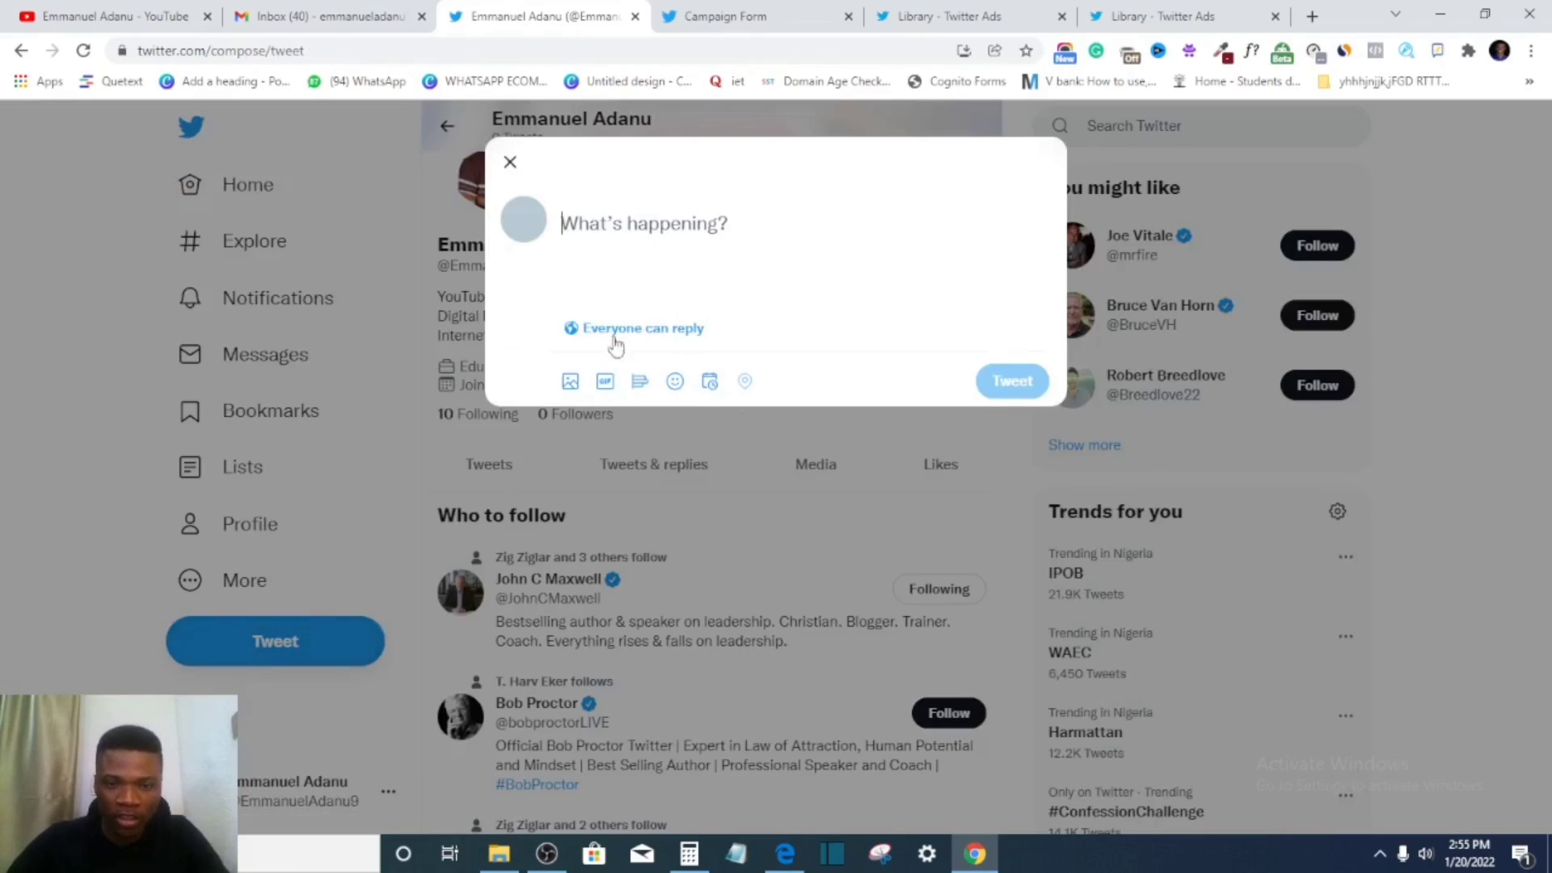
type("Hello")
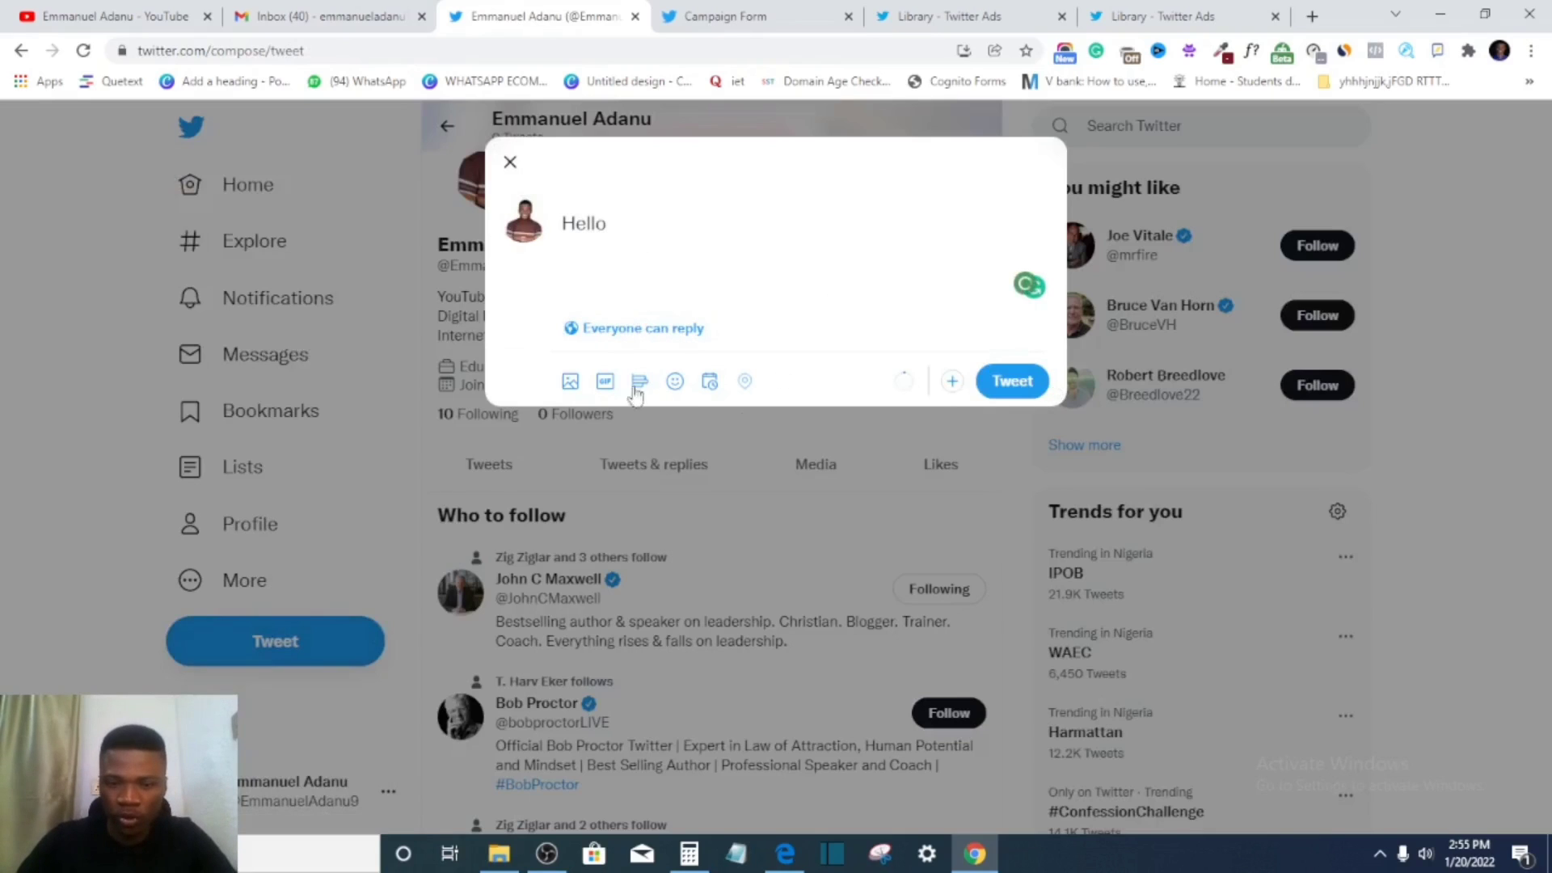
left_click(567, 386)
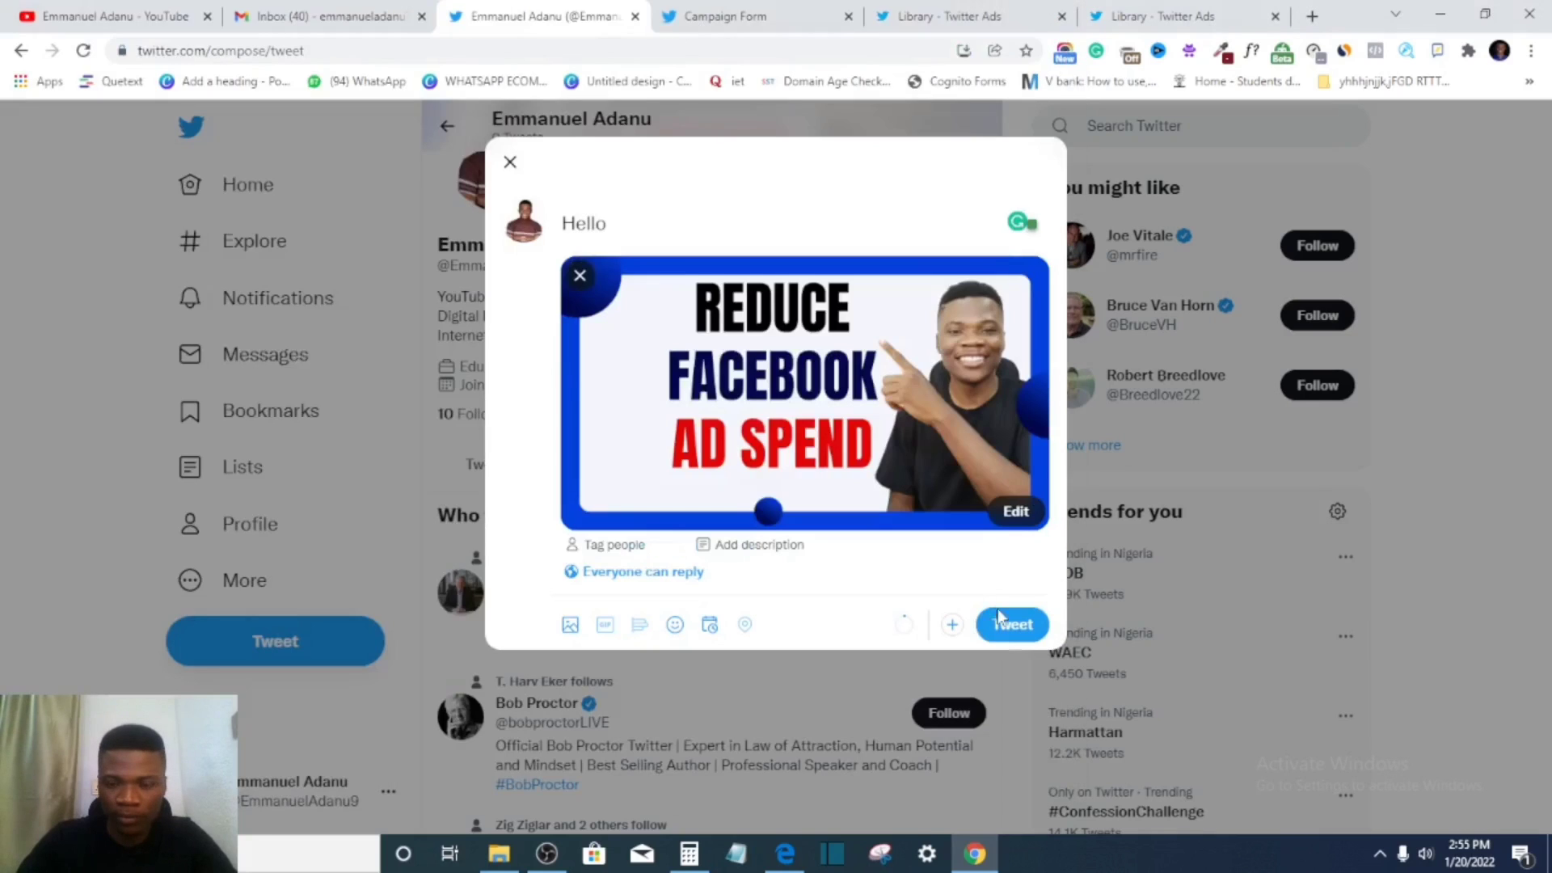
left_click(1016, 627)
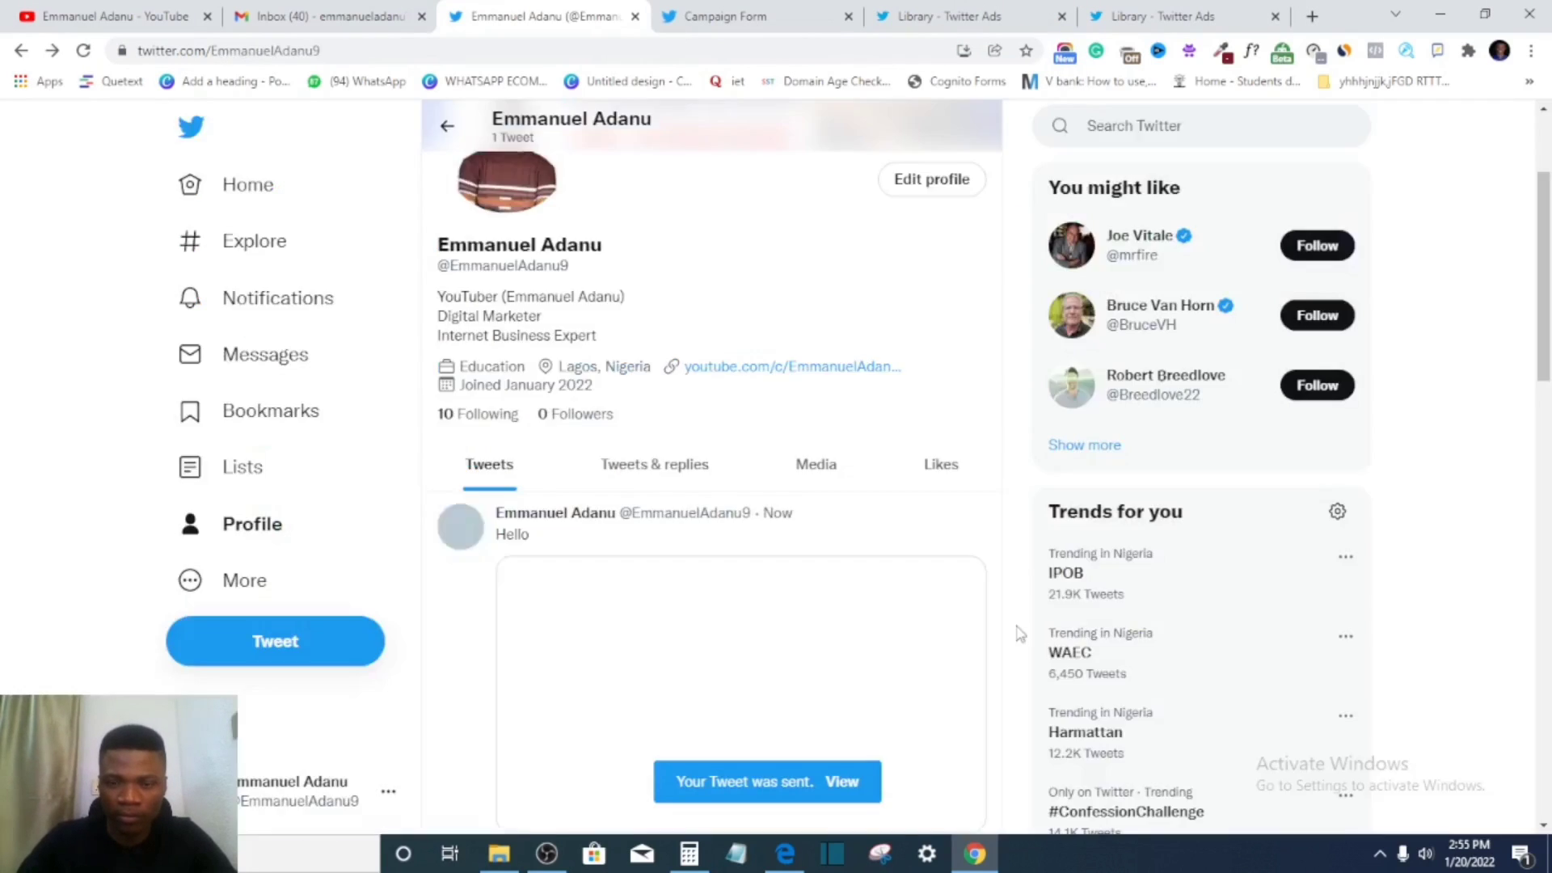
scroll(822, 547, "down", 2)
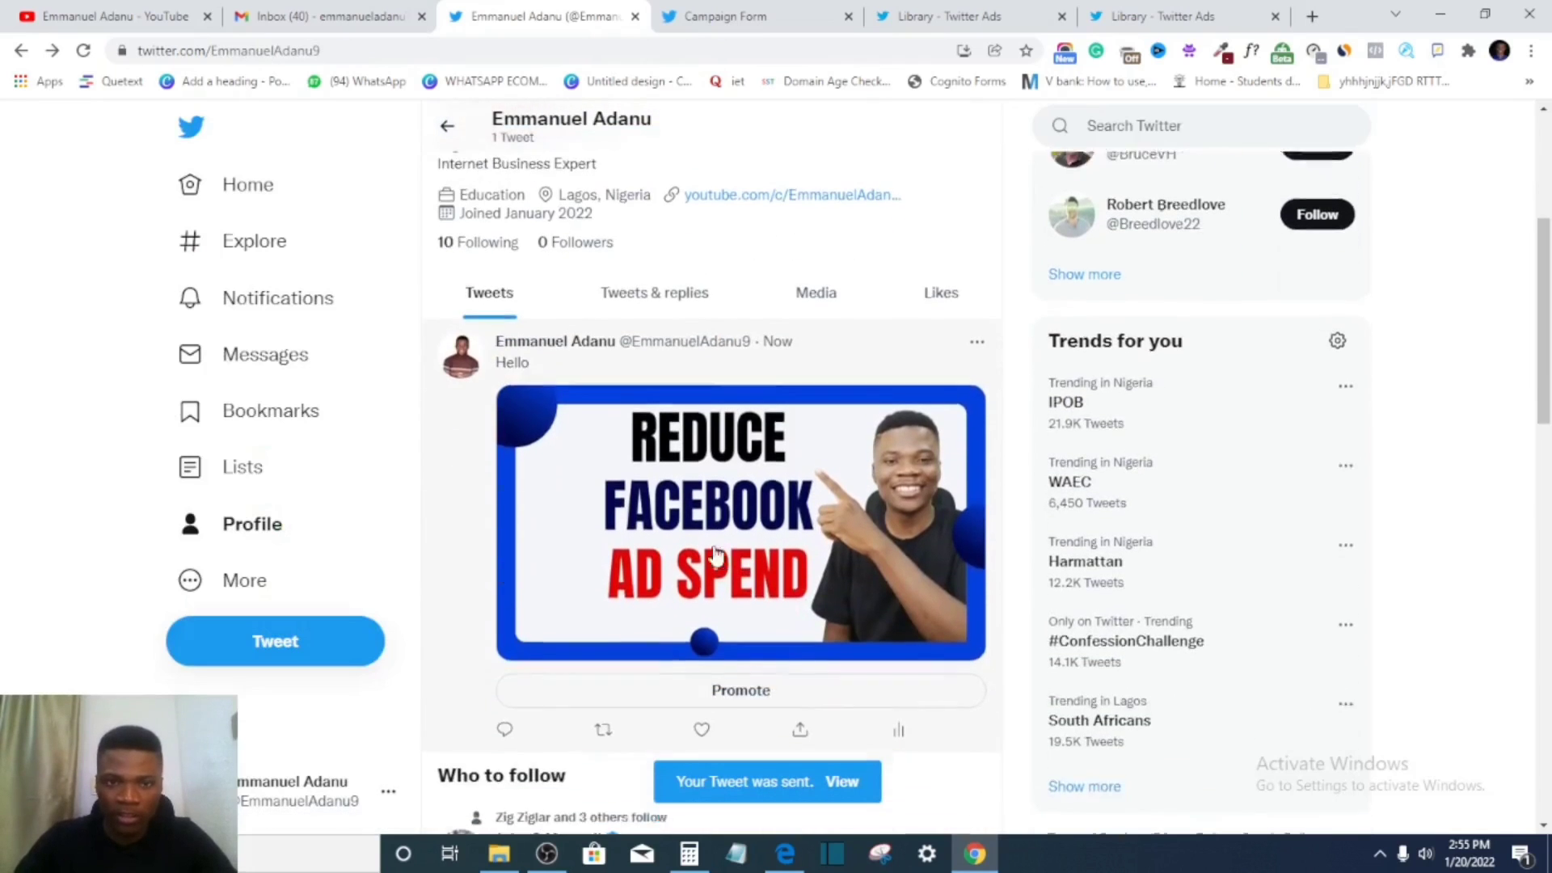
- Switch to the campaign form, list the organic Tweets in the Creatives section and set the filter back to Promoted-only Tweets
left_click(778, 14)
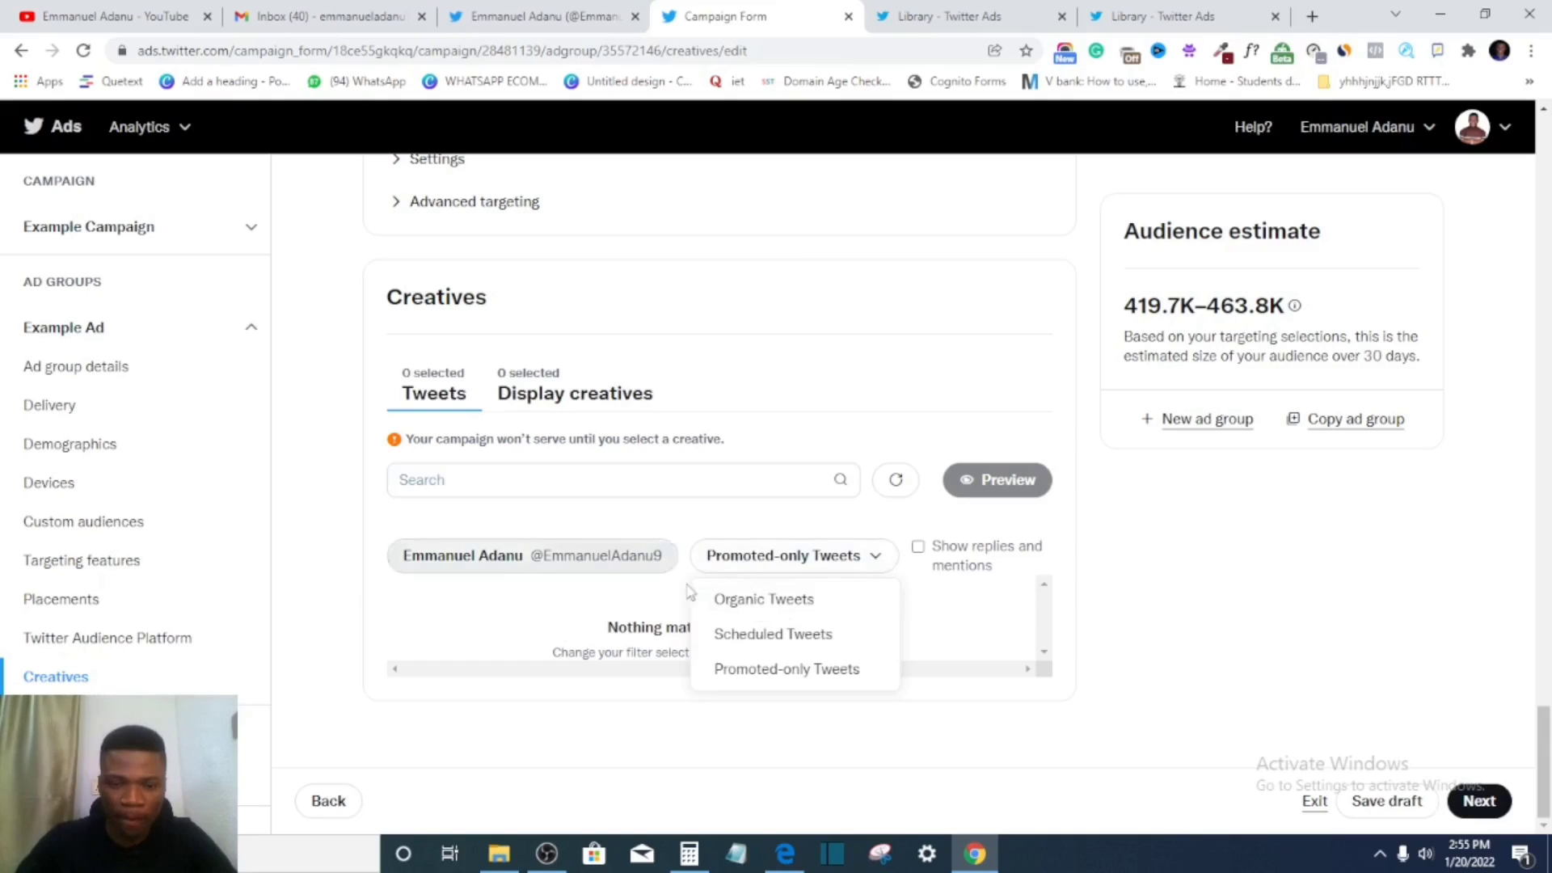
left_click(756, 598)
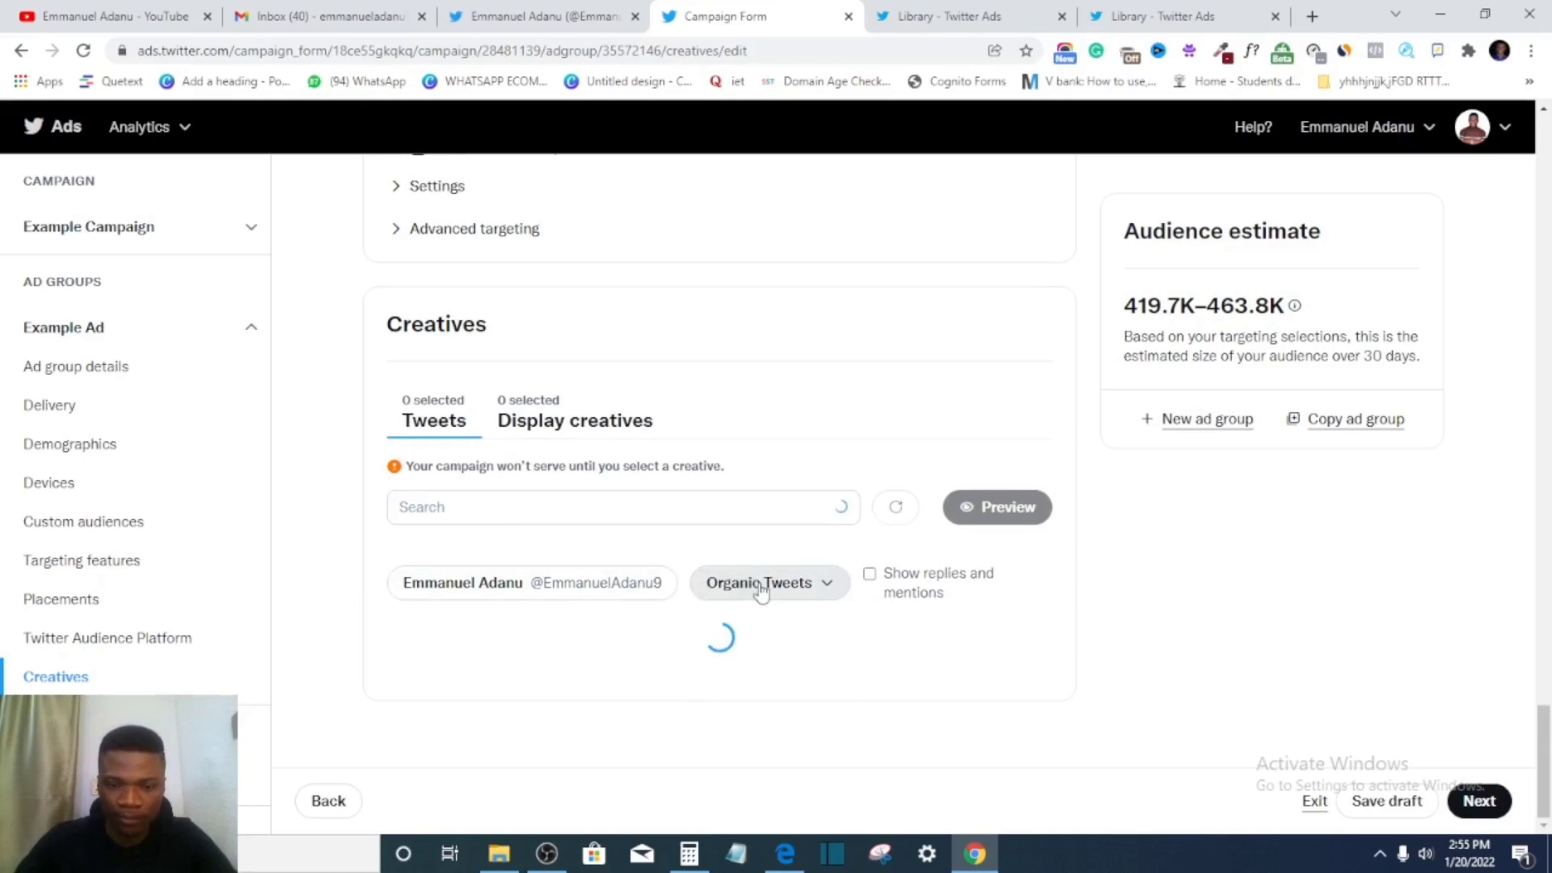
scroll(760, 596, "down", 2)
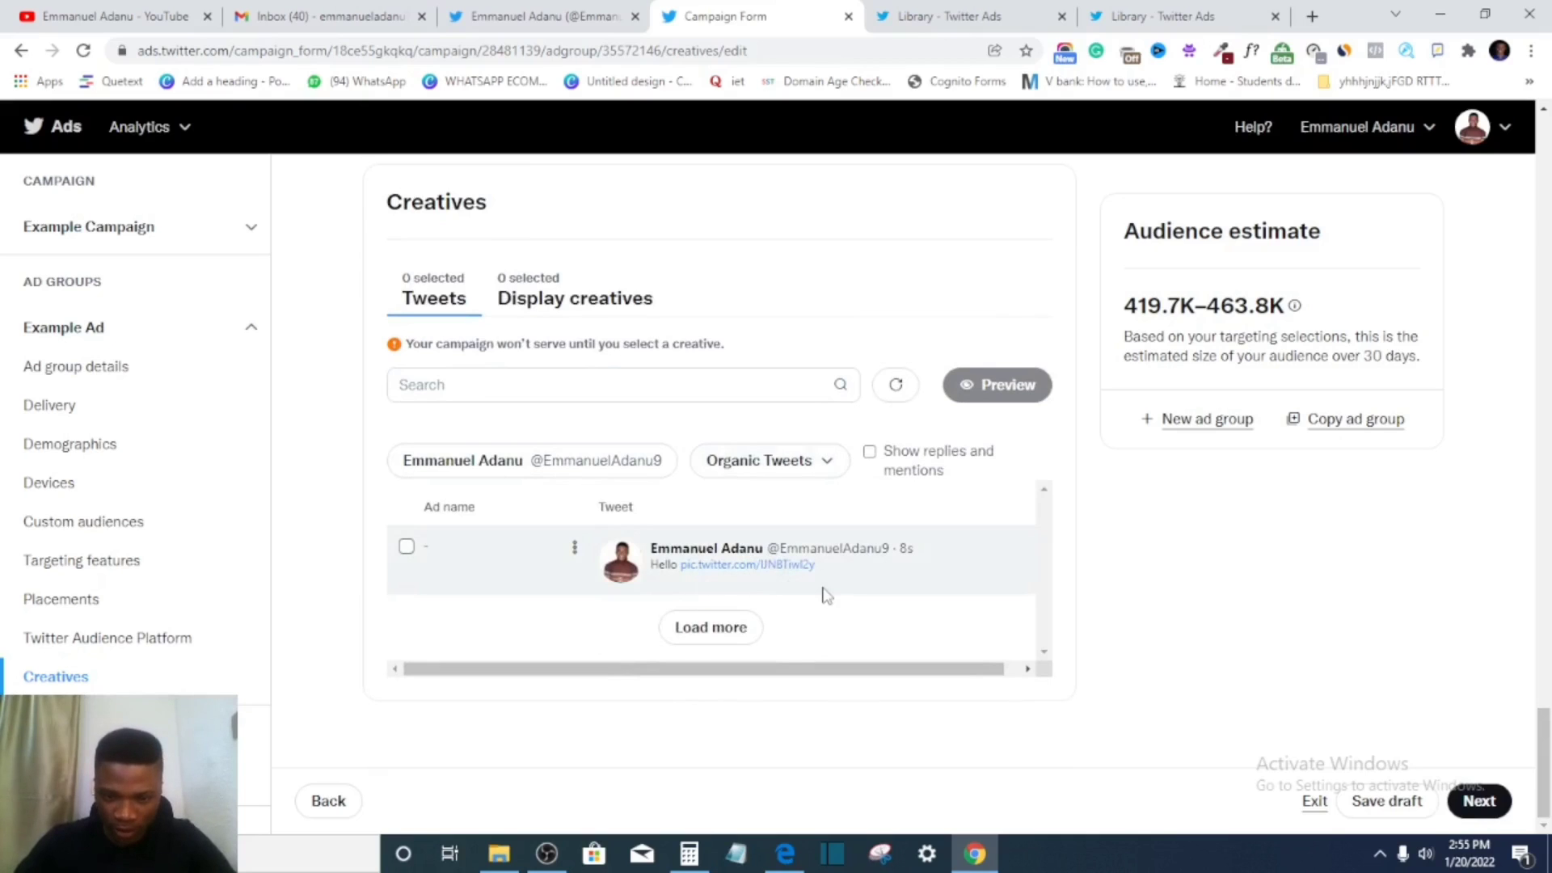
left_click(785, 469)
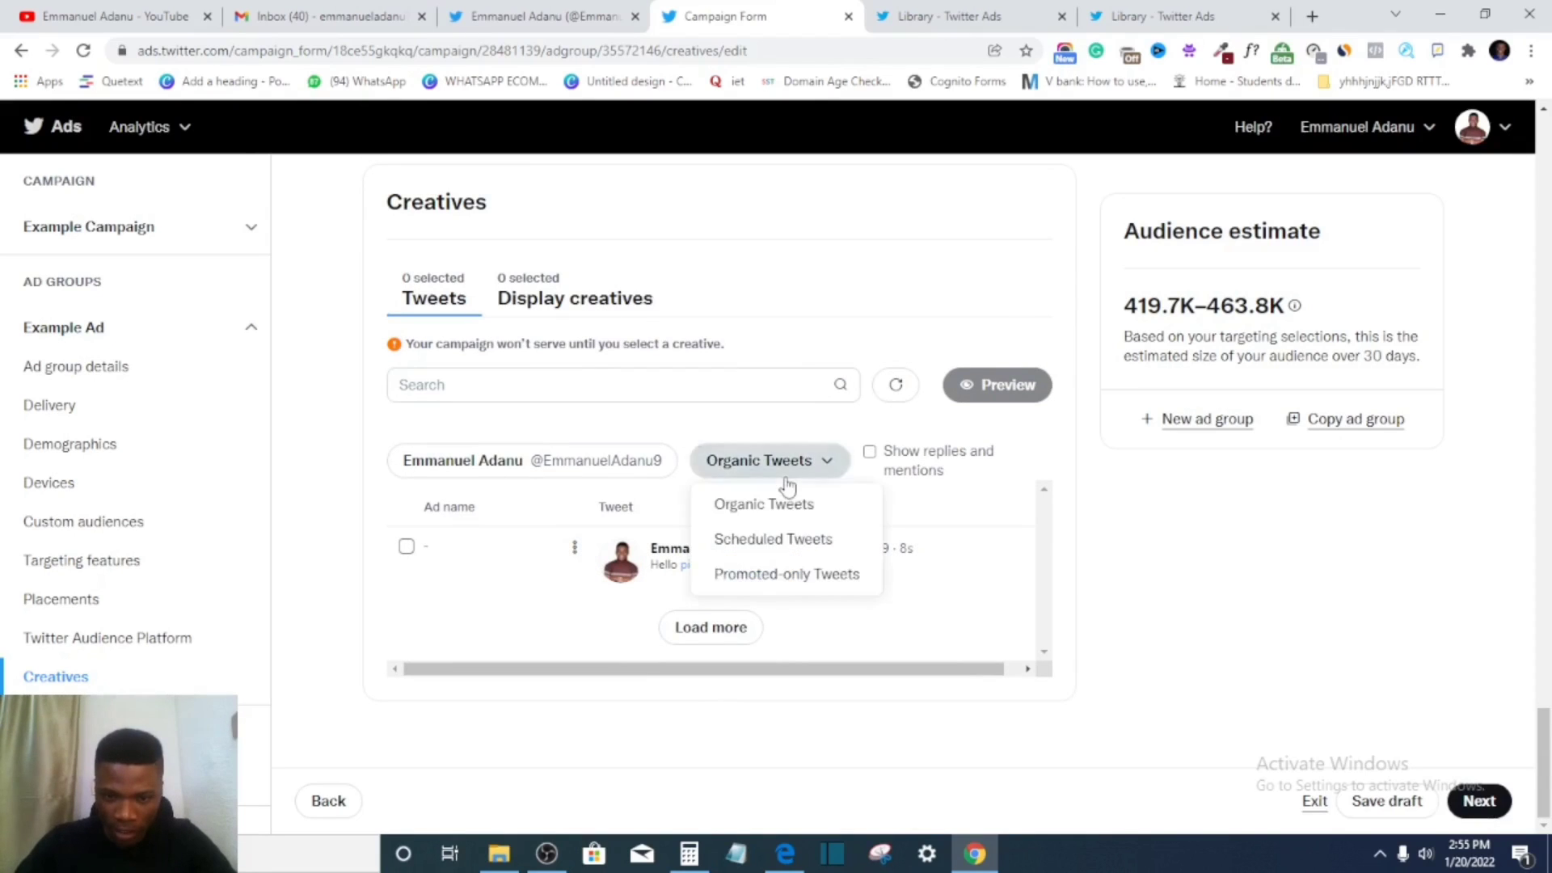
left_click(800, 574)
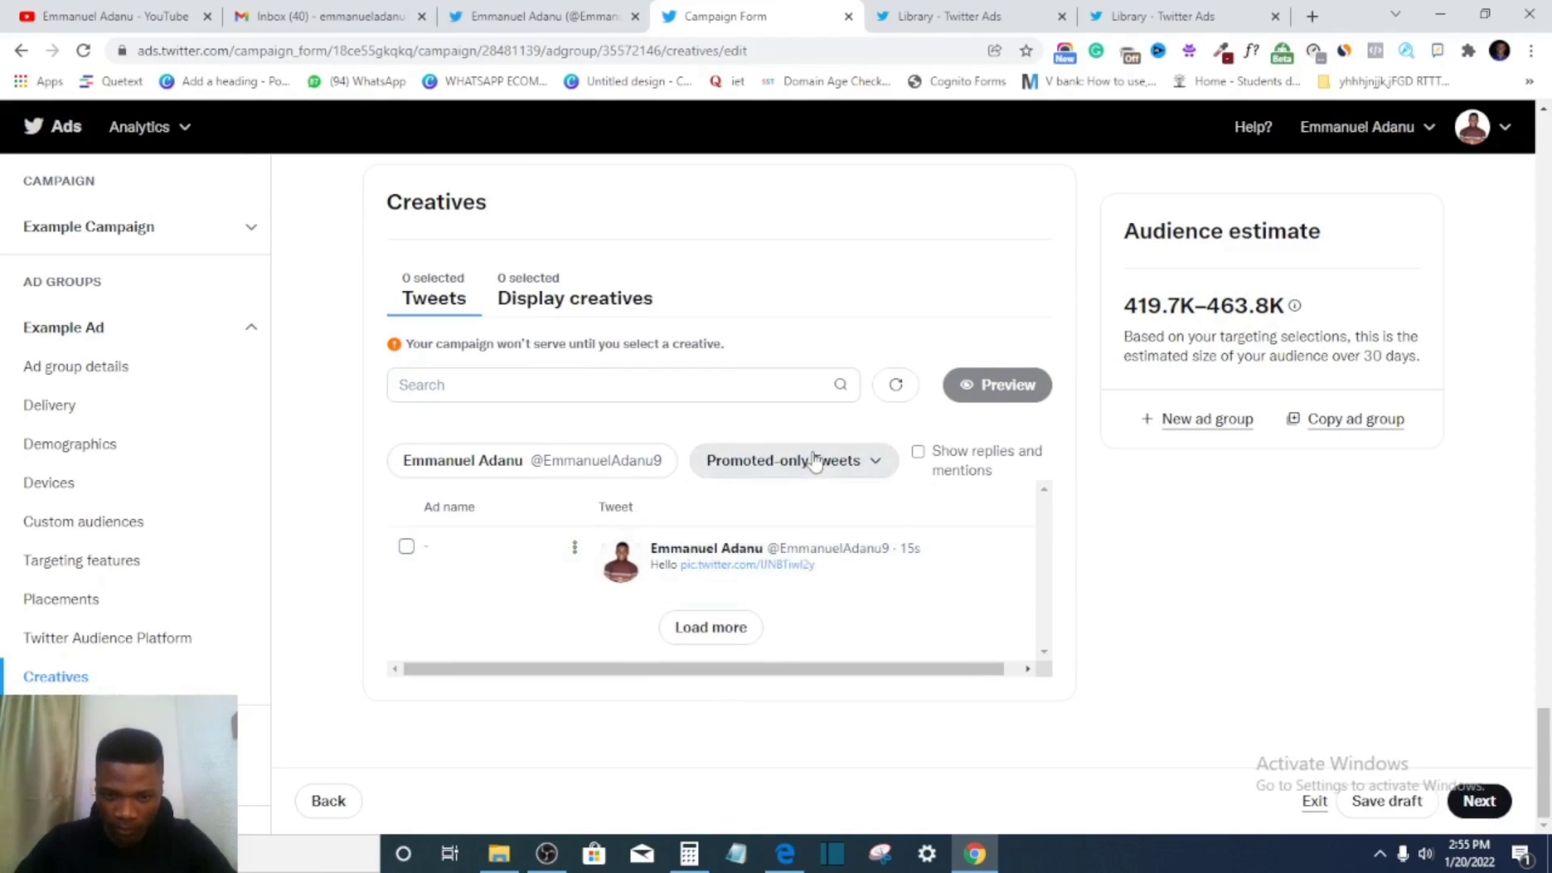
- Choose the Promoted-only Tweets filter again and open the media library from the display creatives
left_click(796, 459)
left_click(792, 573)
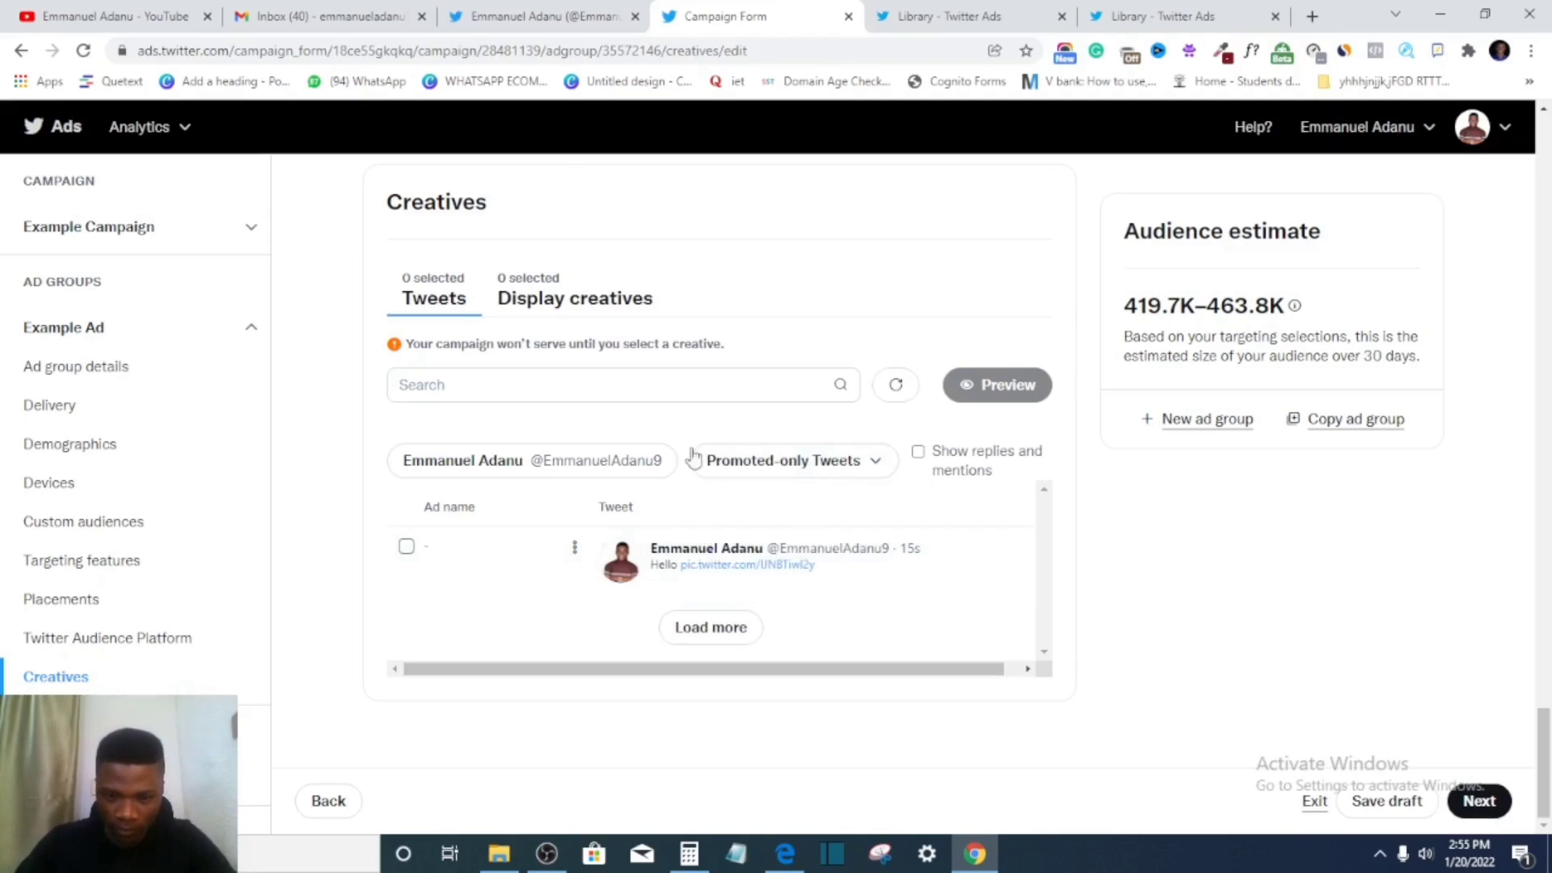
left_click(589, 302)
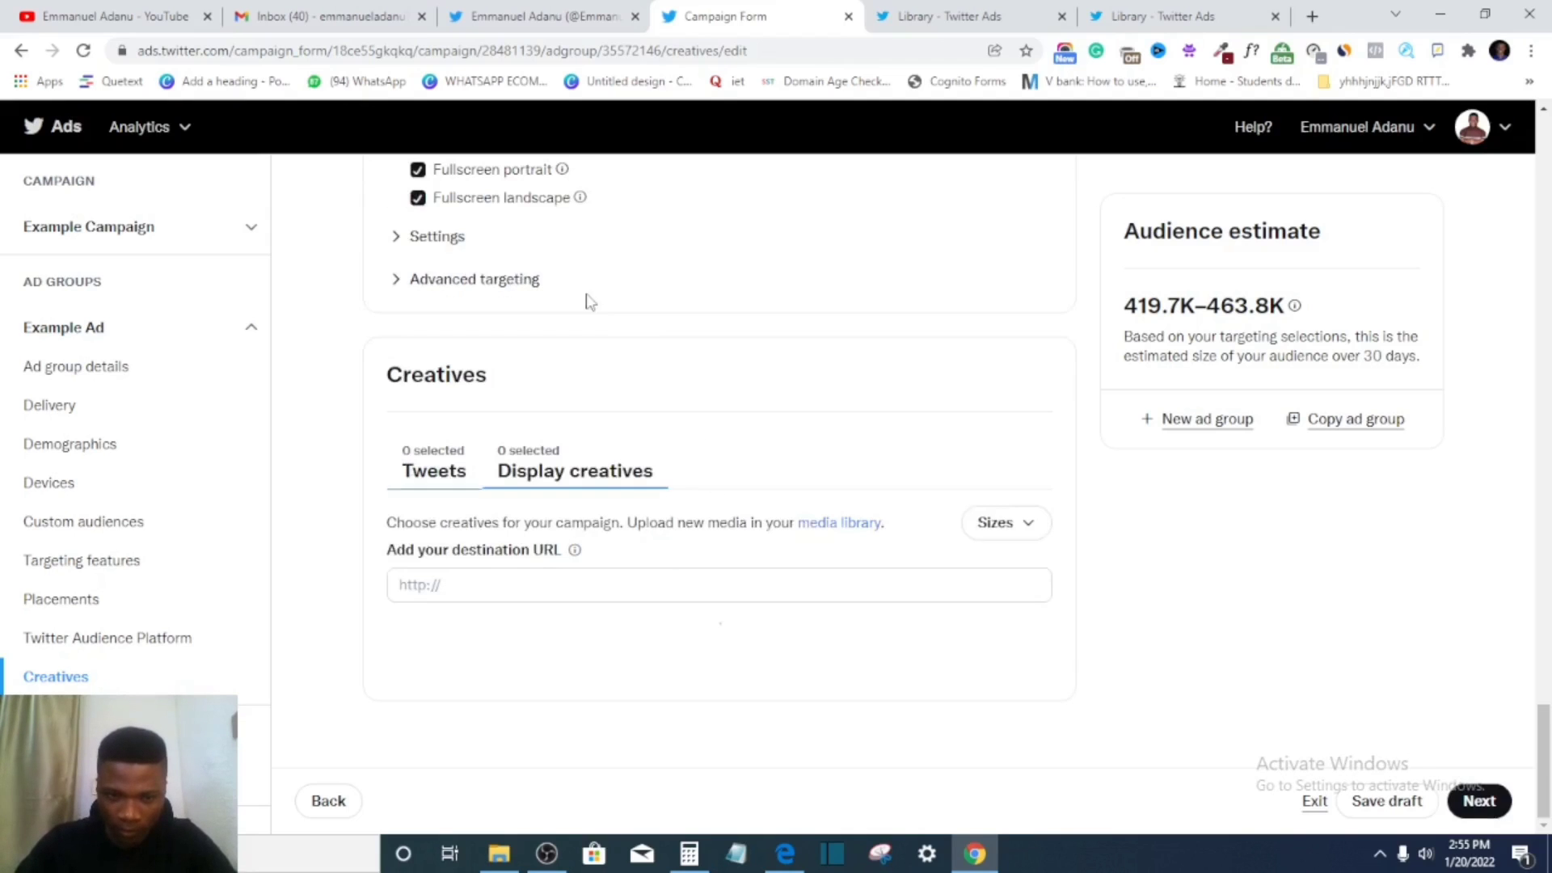
left_click(840, 525)
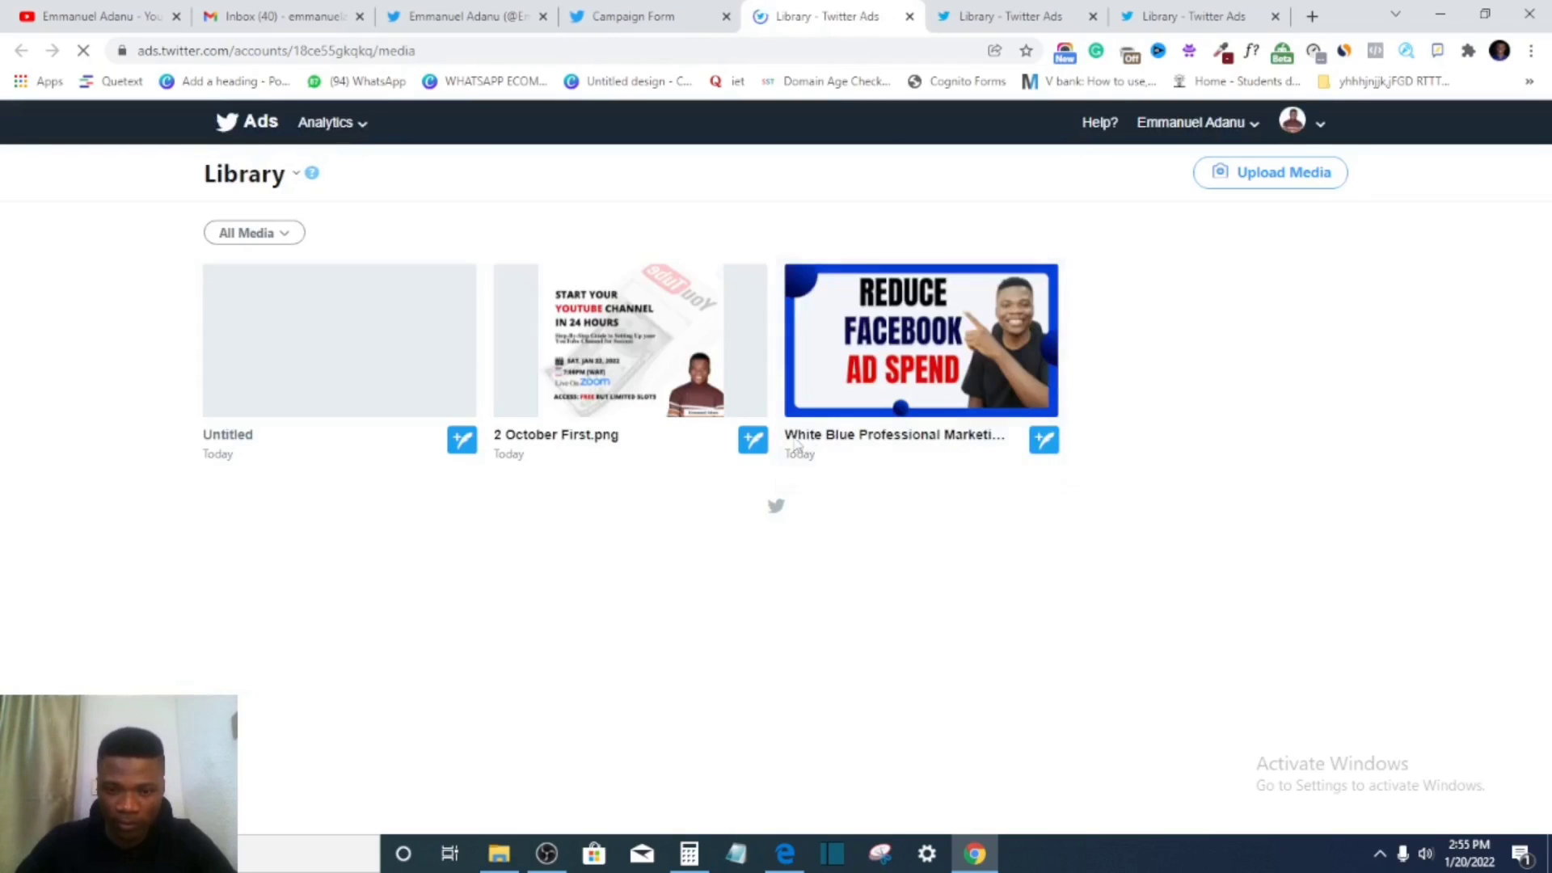
- Publish a promoted-only Tweet from the media library's Reduce Facebook Ad Spend image with the text Hello
left_click(1048, 440)
left_click(758, 286)
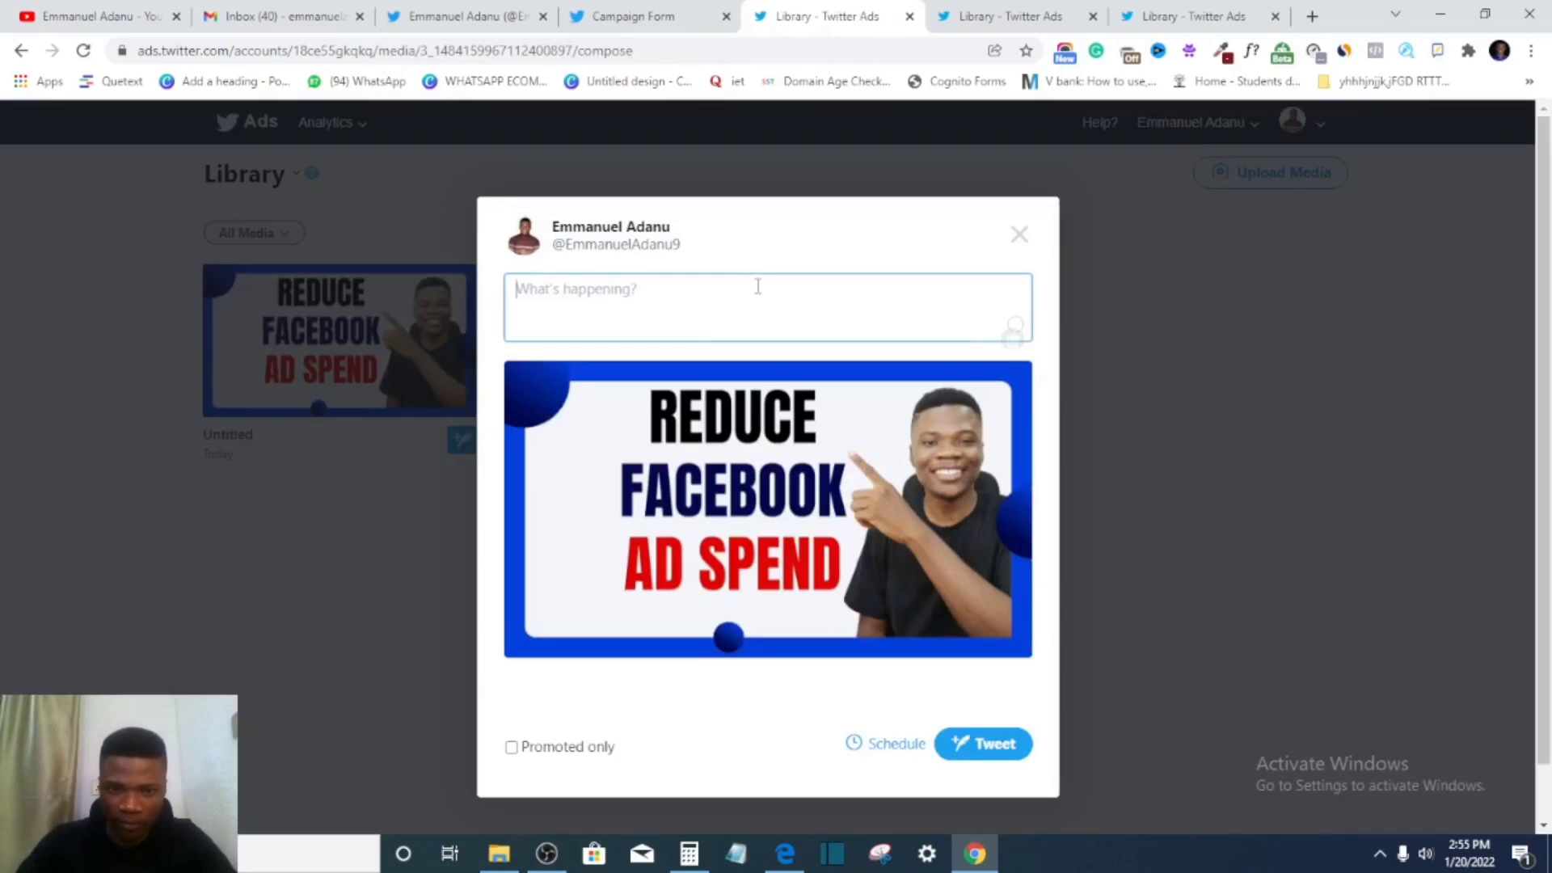
type("Hello")
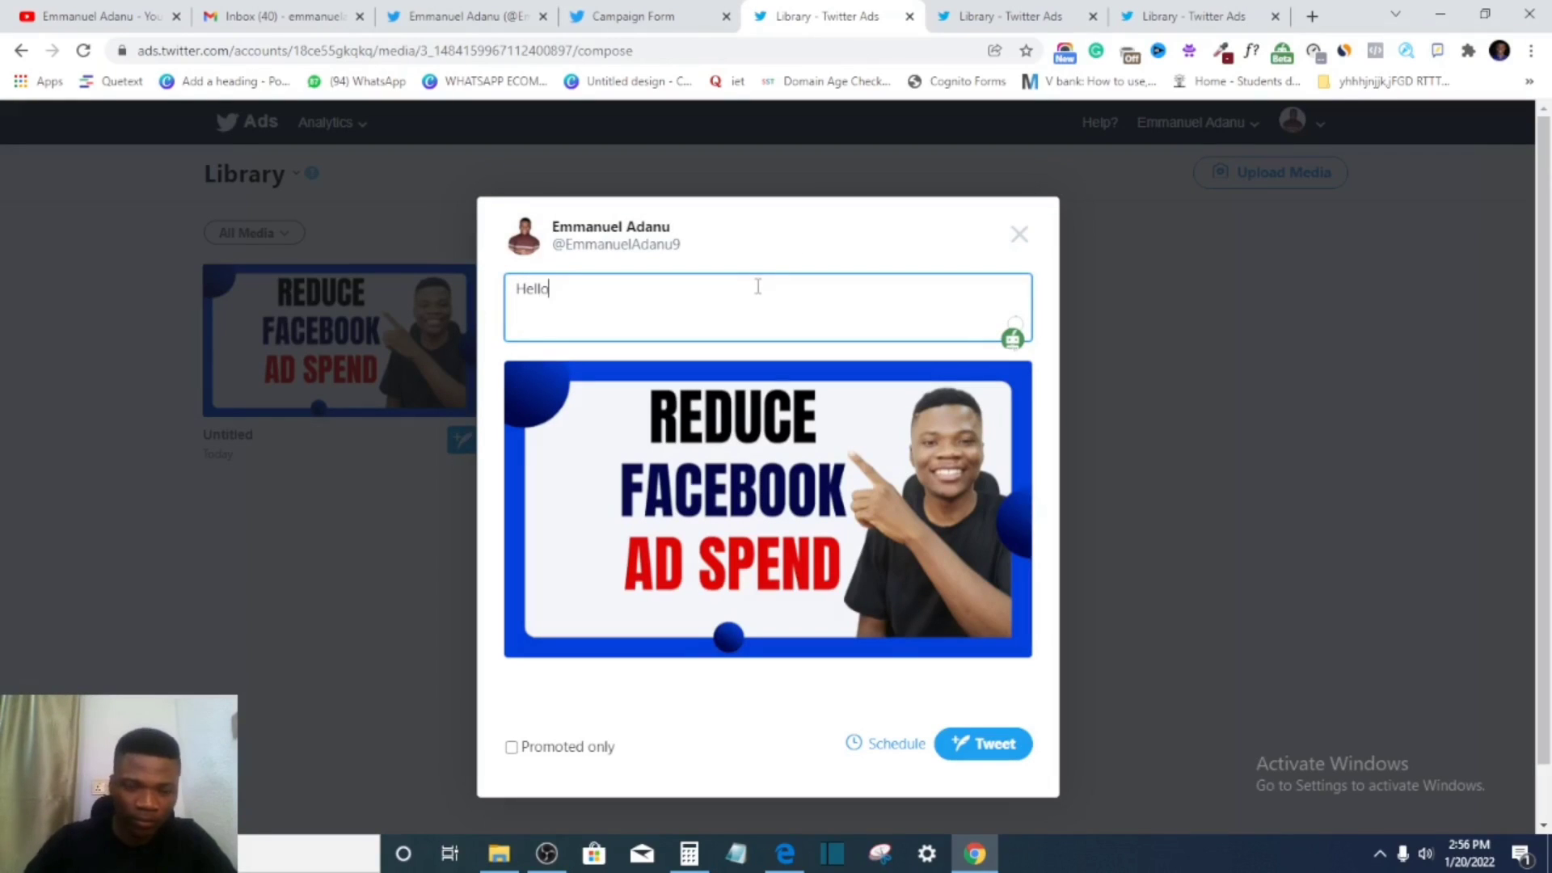
left_click(512, 749)
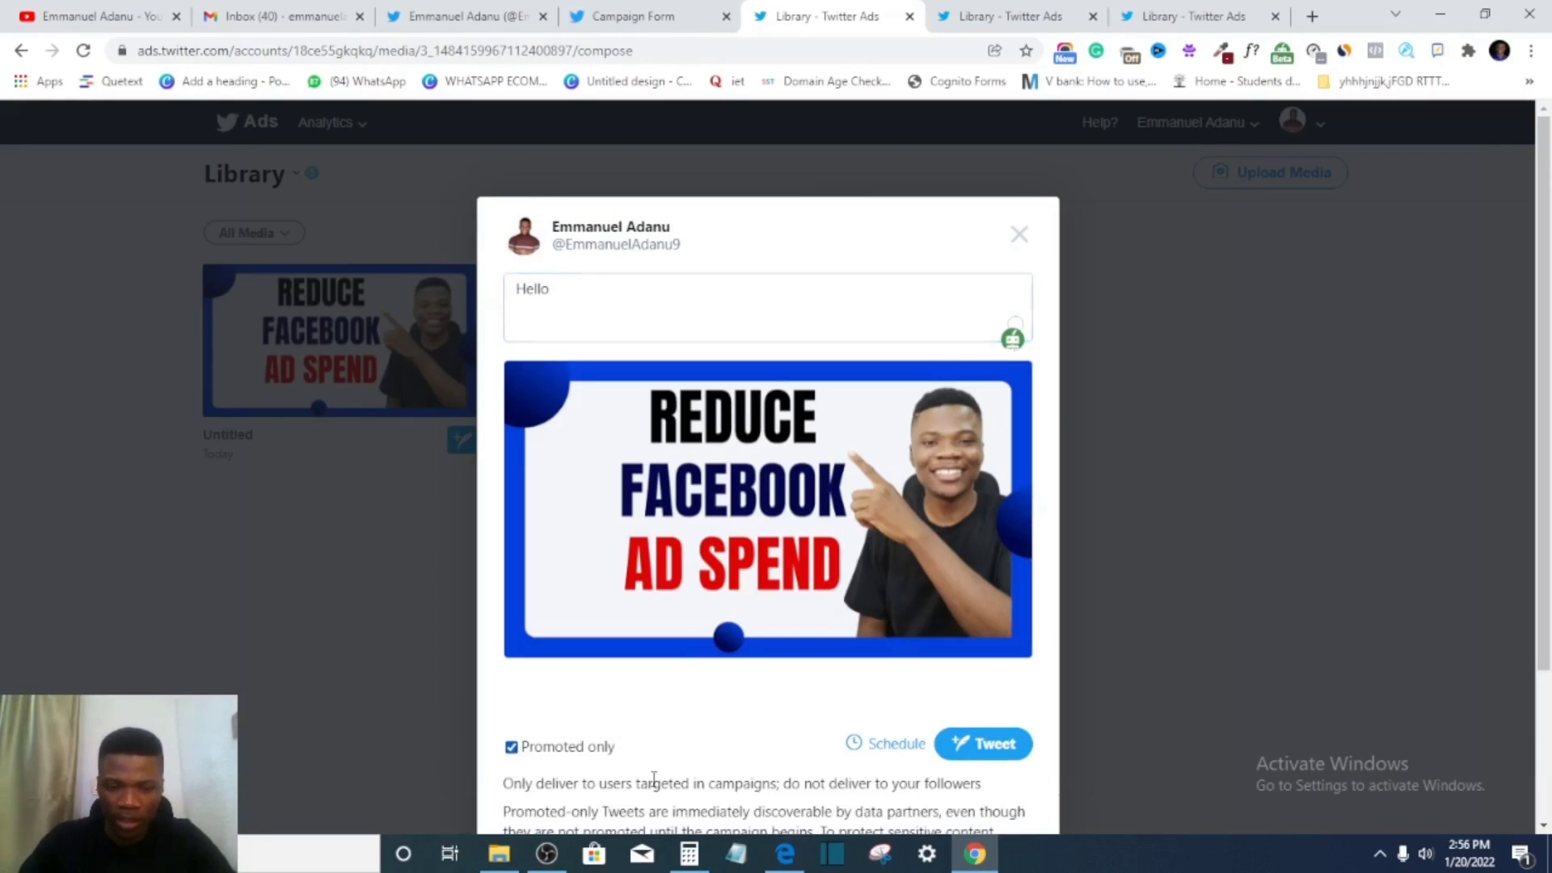
left_click(1003, 750)
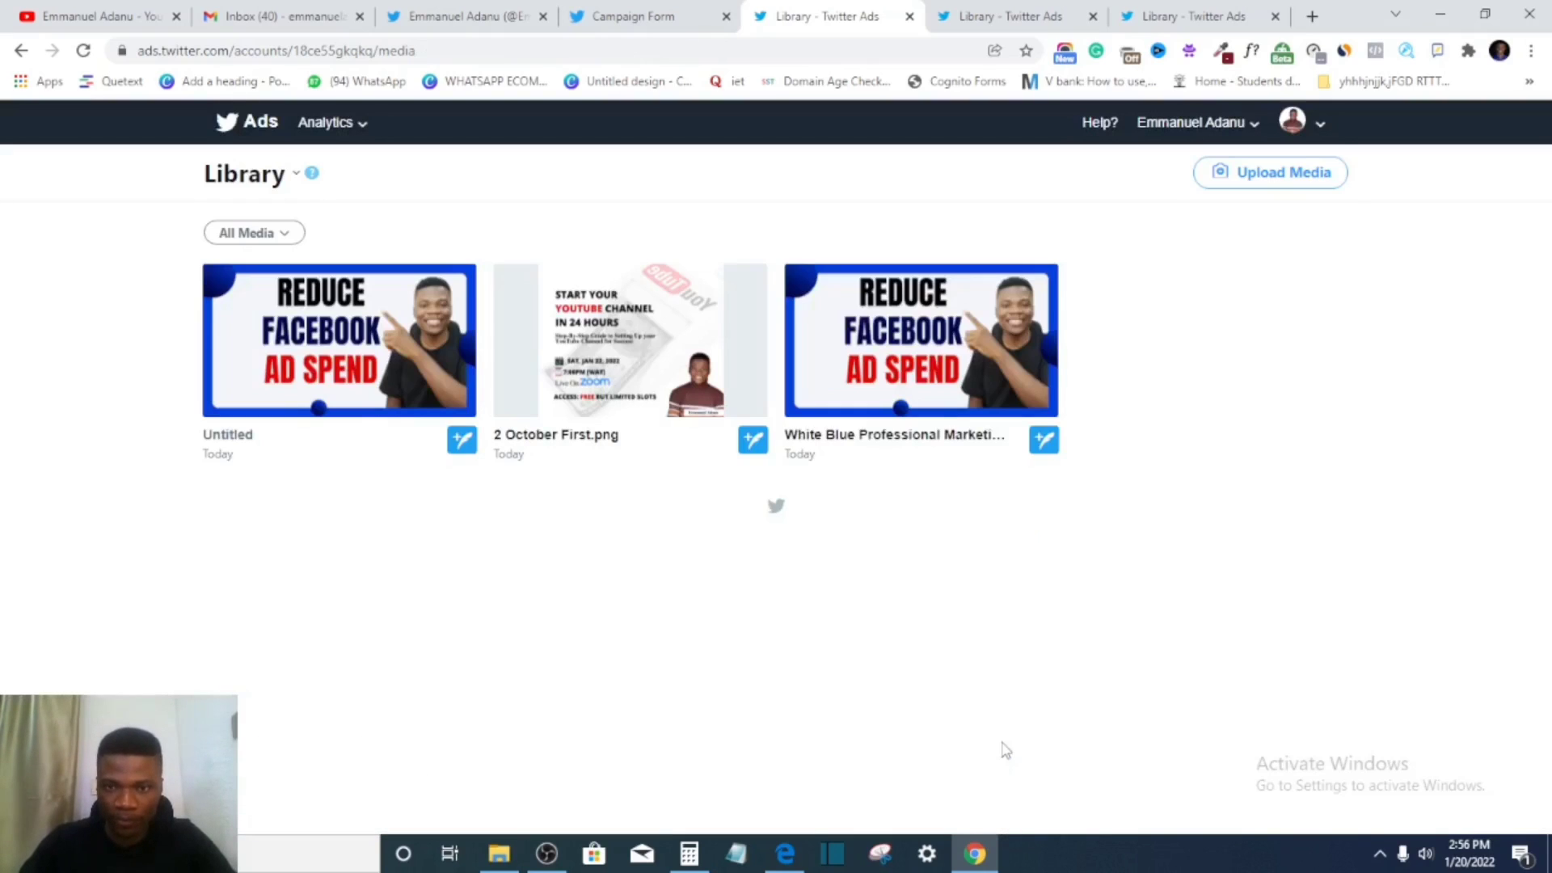
- Return to the campaign form and check the Creatives section for the new Tweet under the promoted-only and organic filters
left_click(638, 17)
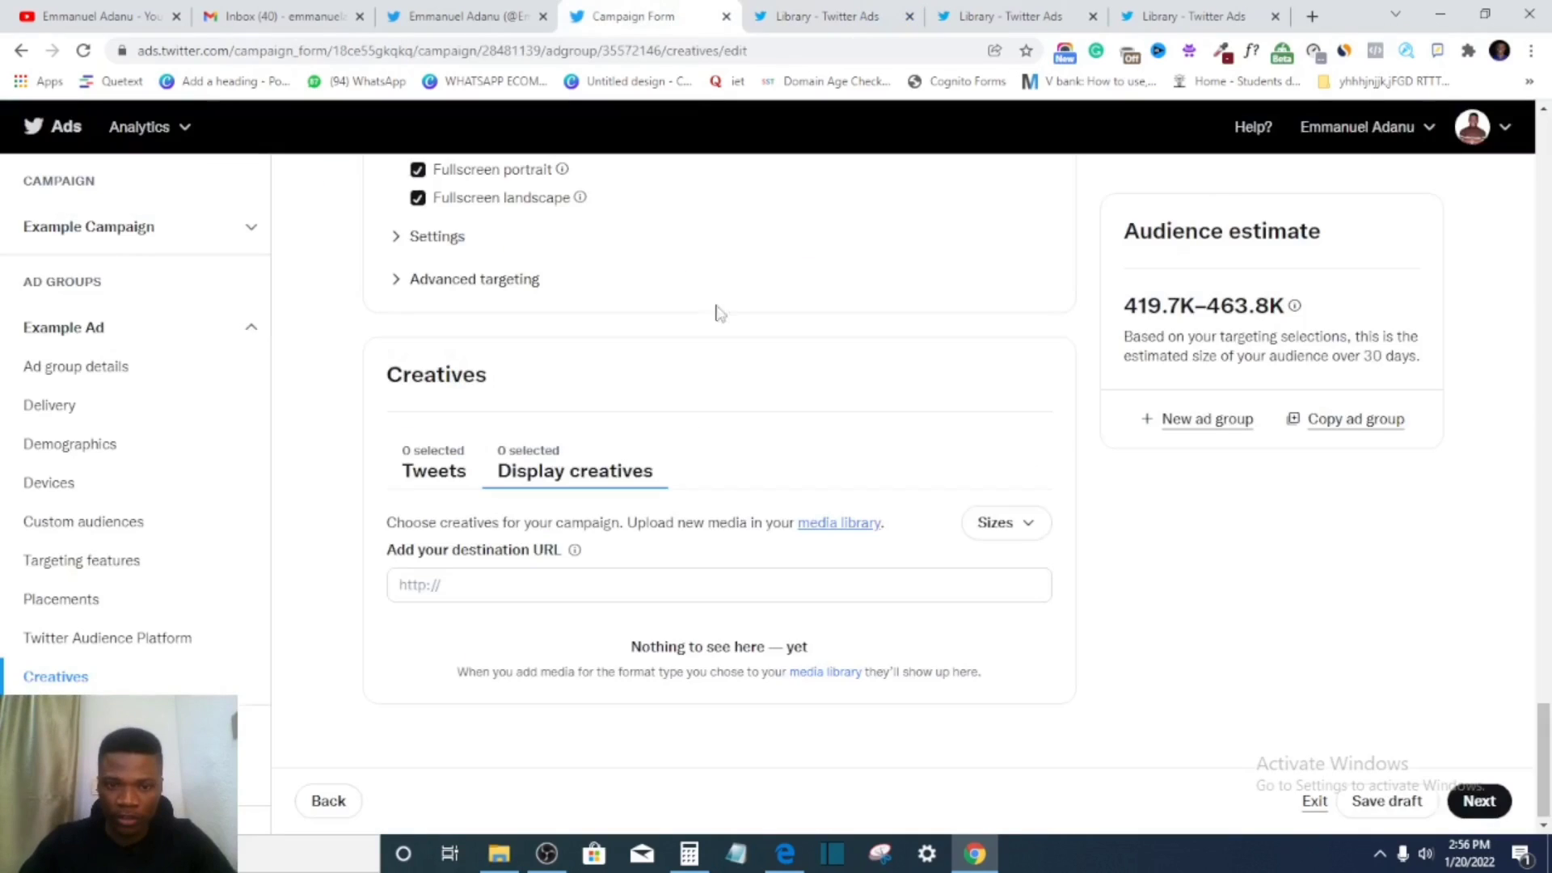
left_click(426, 485)
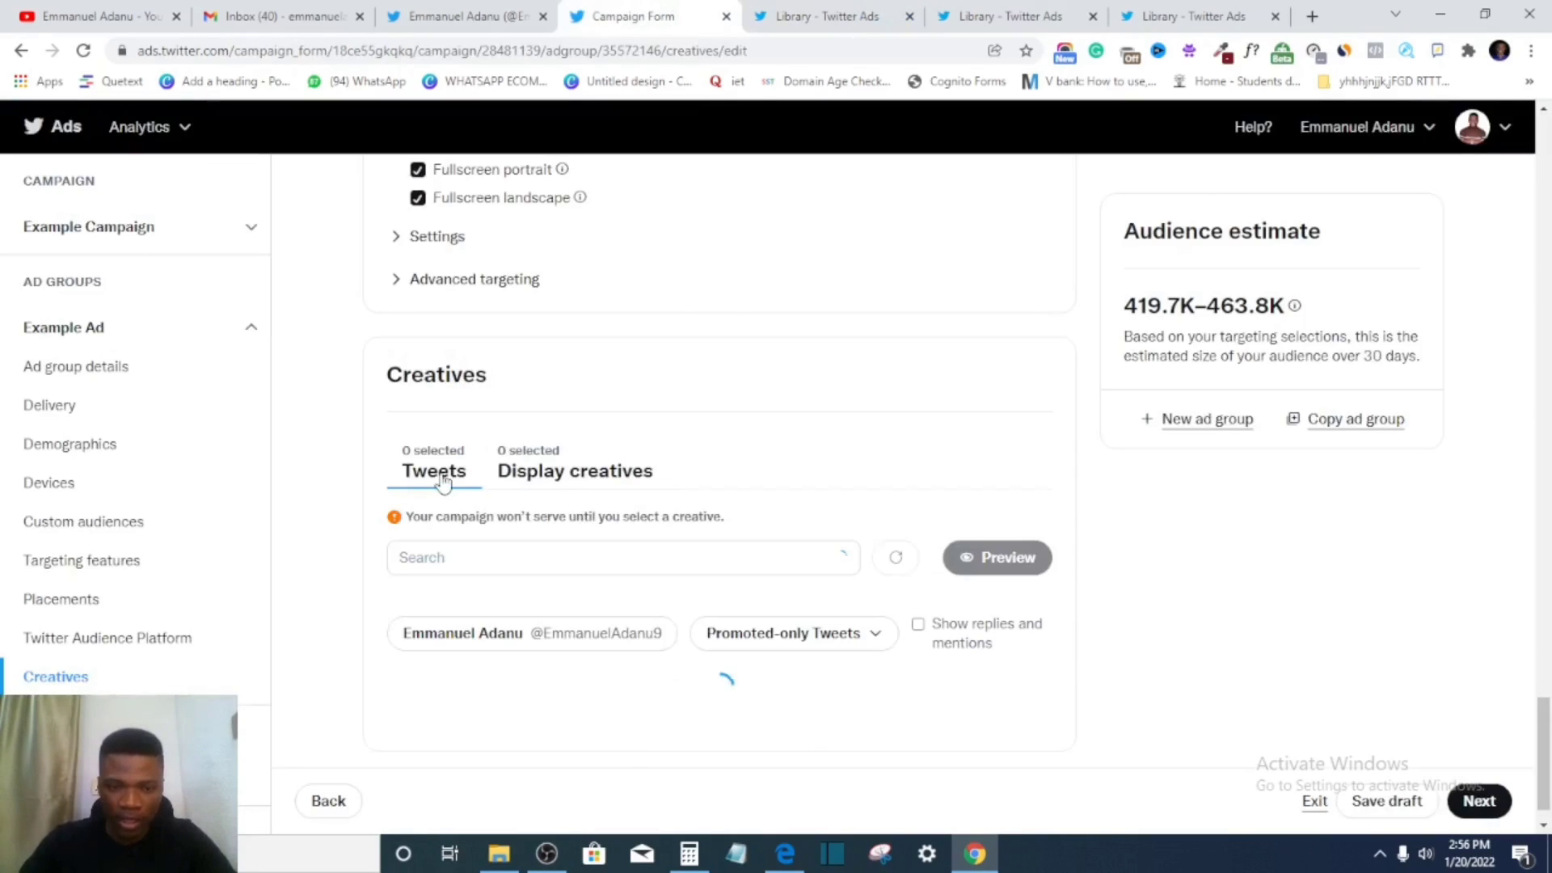
left_click(791, 641)
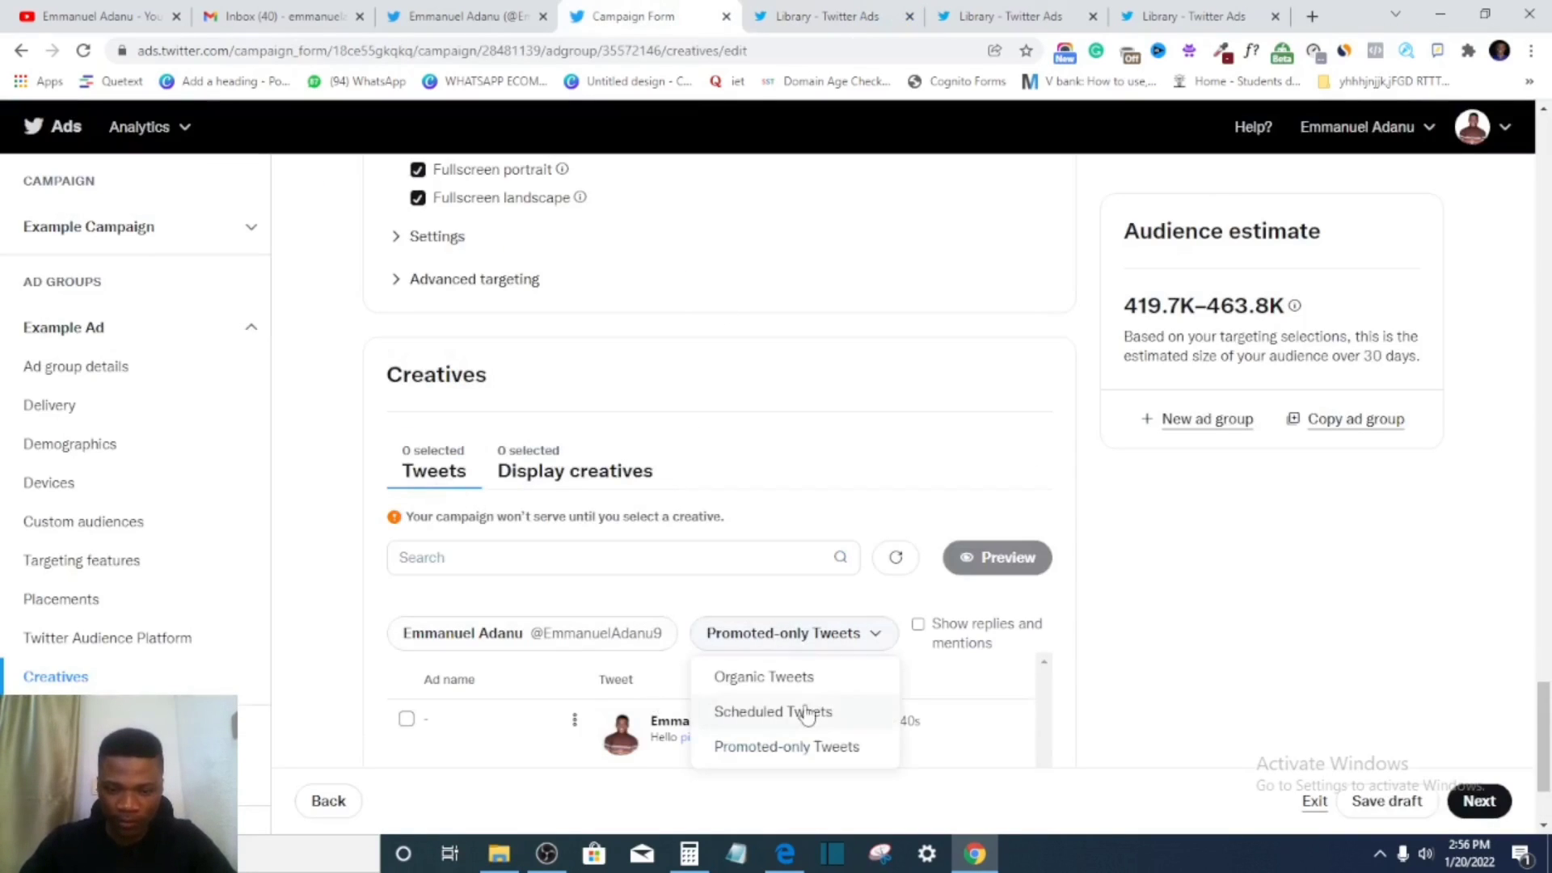
left_click(797, 746)
scroll(829, 733, "down", 2)
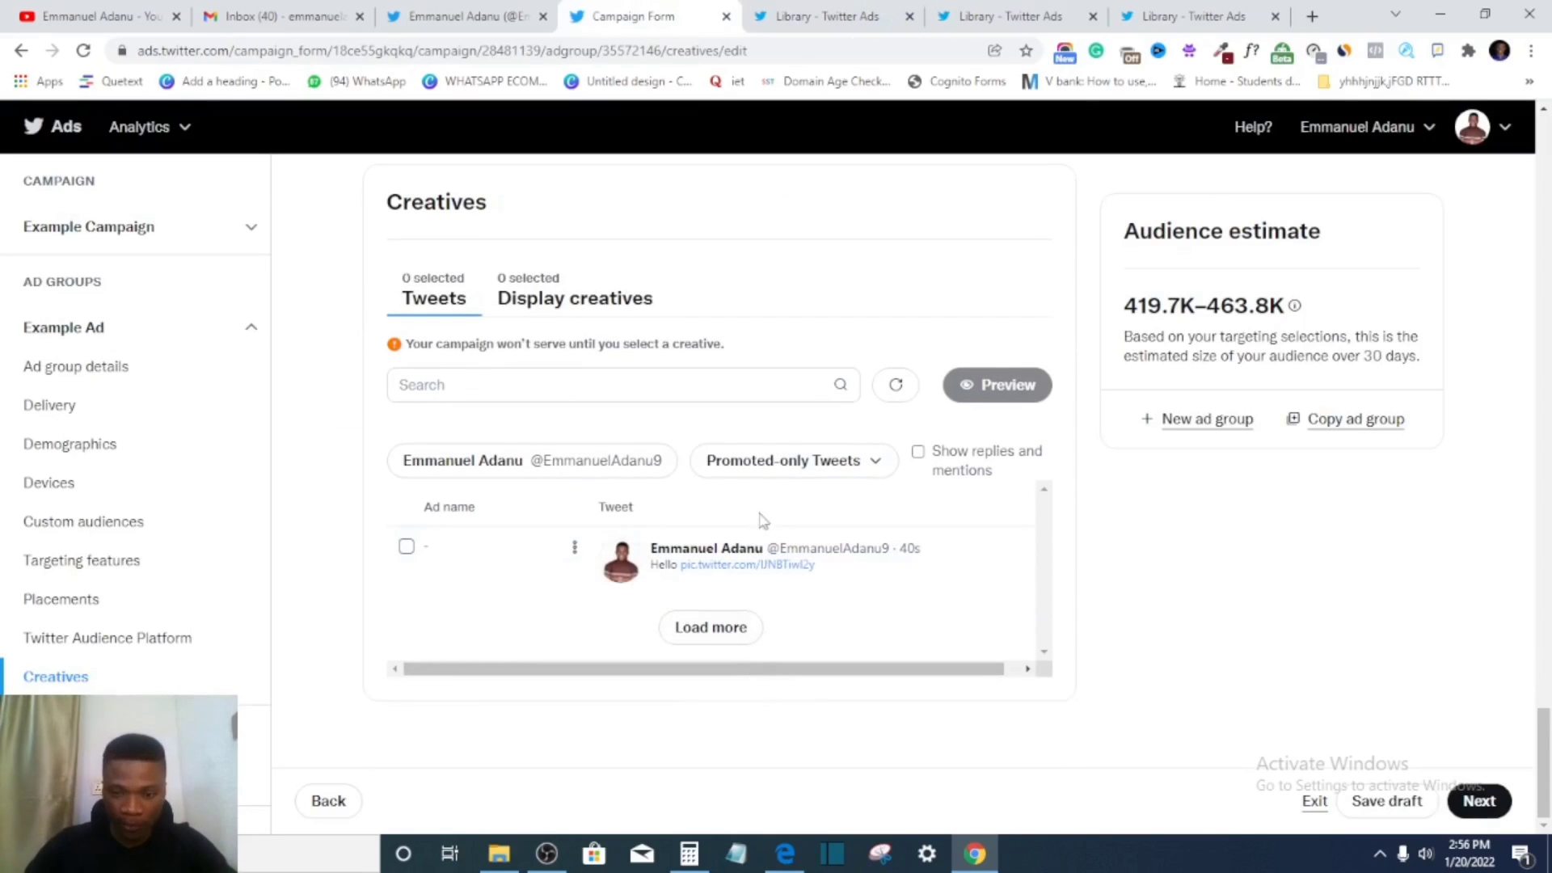
left_click(785, 480)
left_click(791, 507)
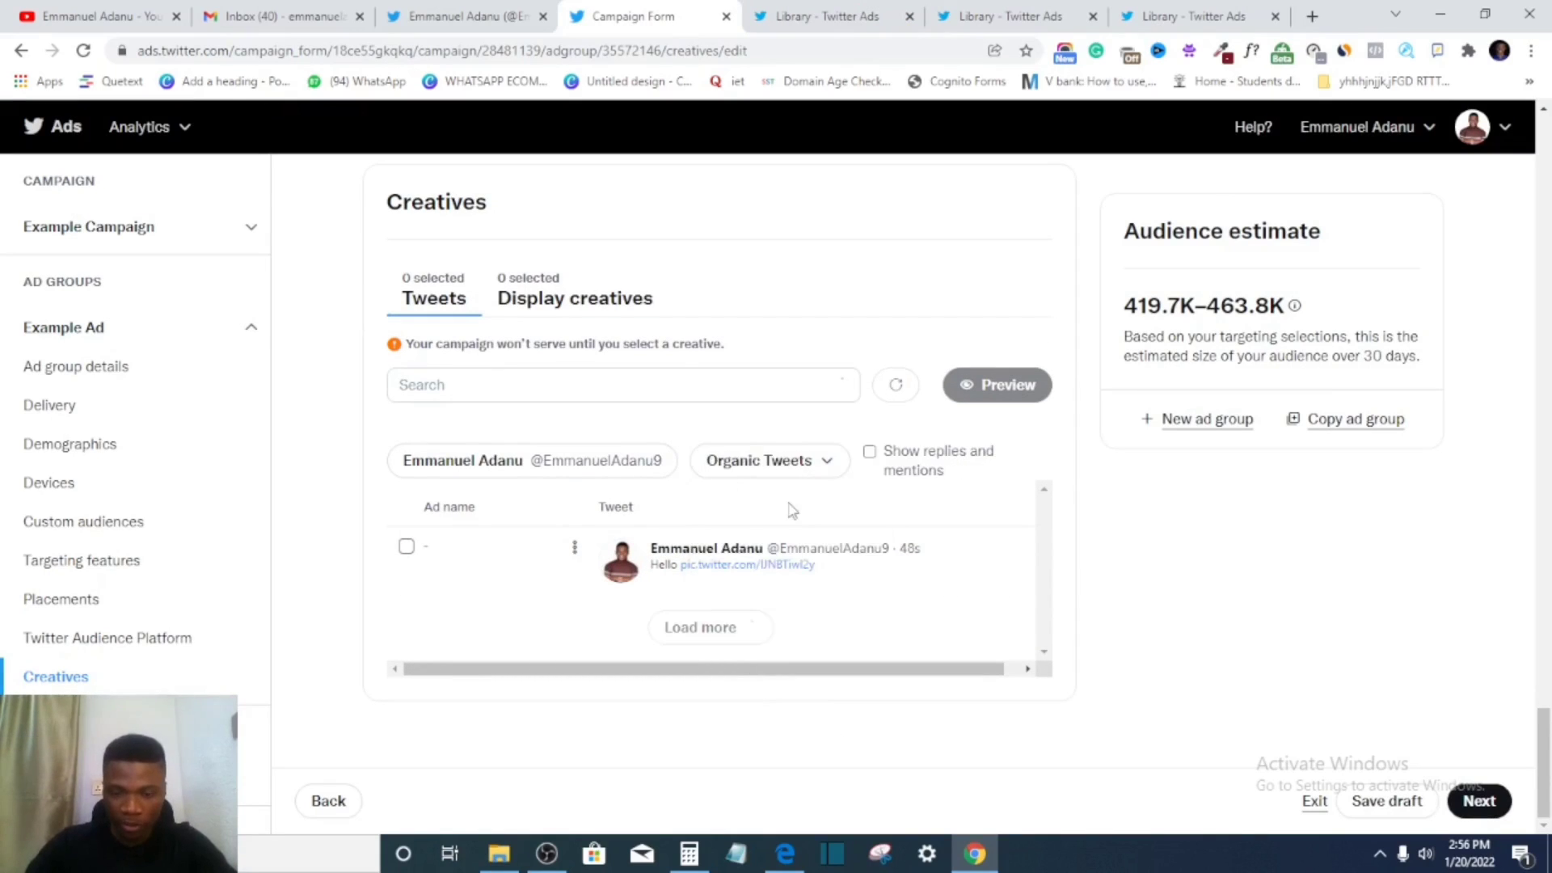
left_click(789, 458)
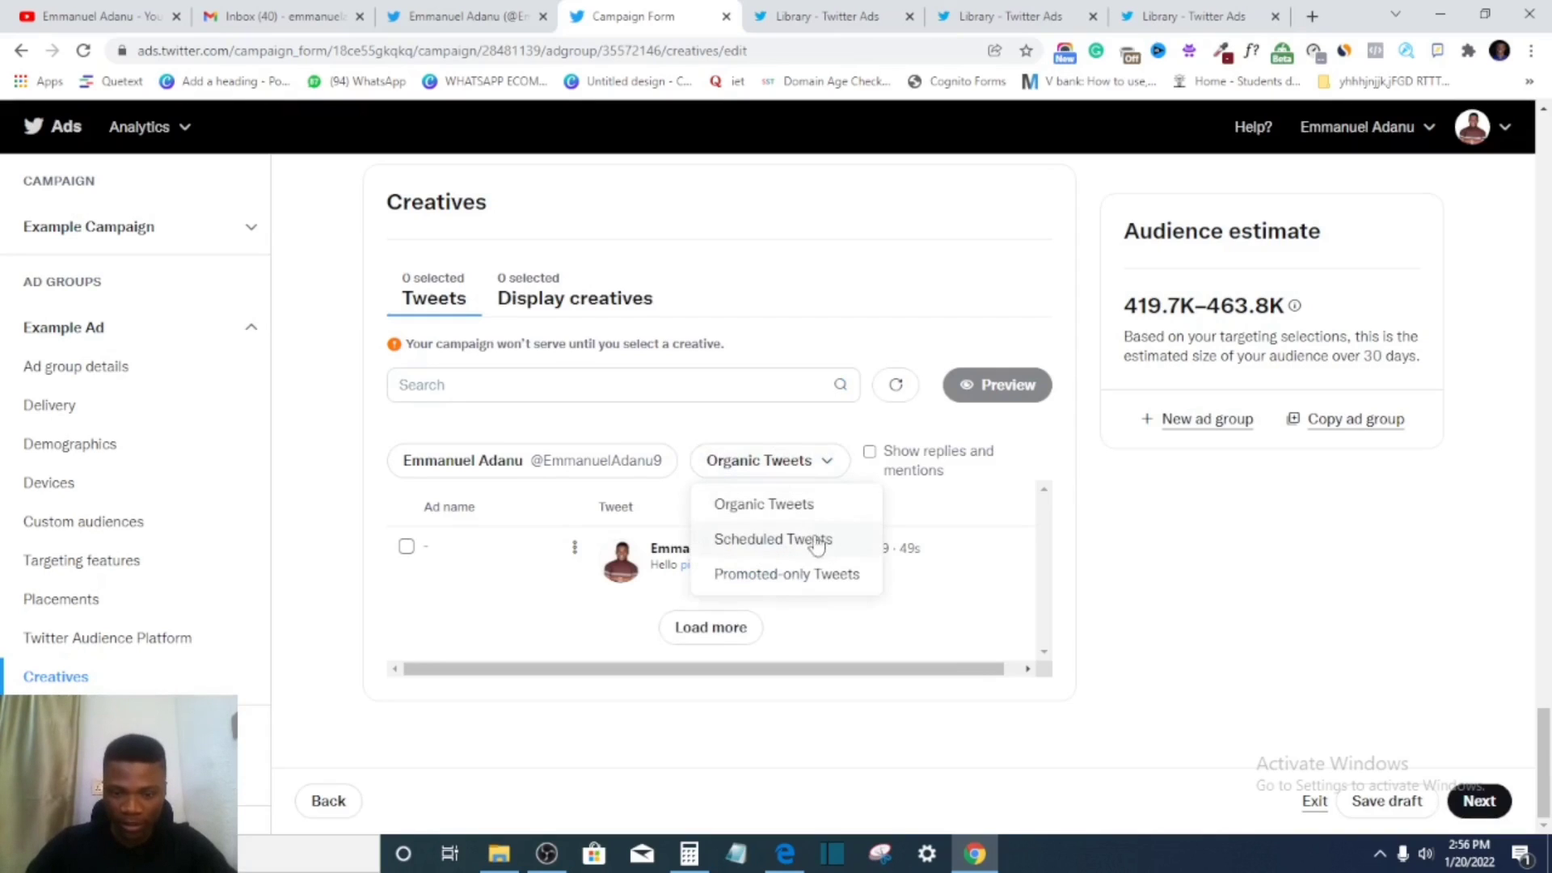
left_click(797, 576)
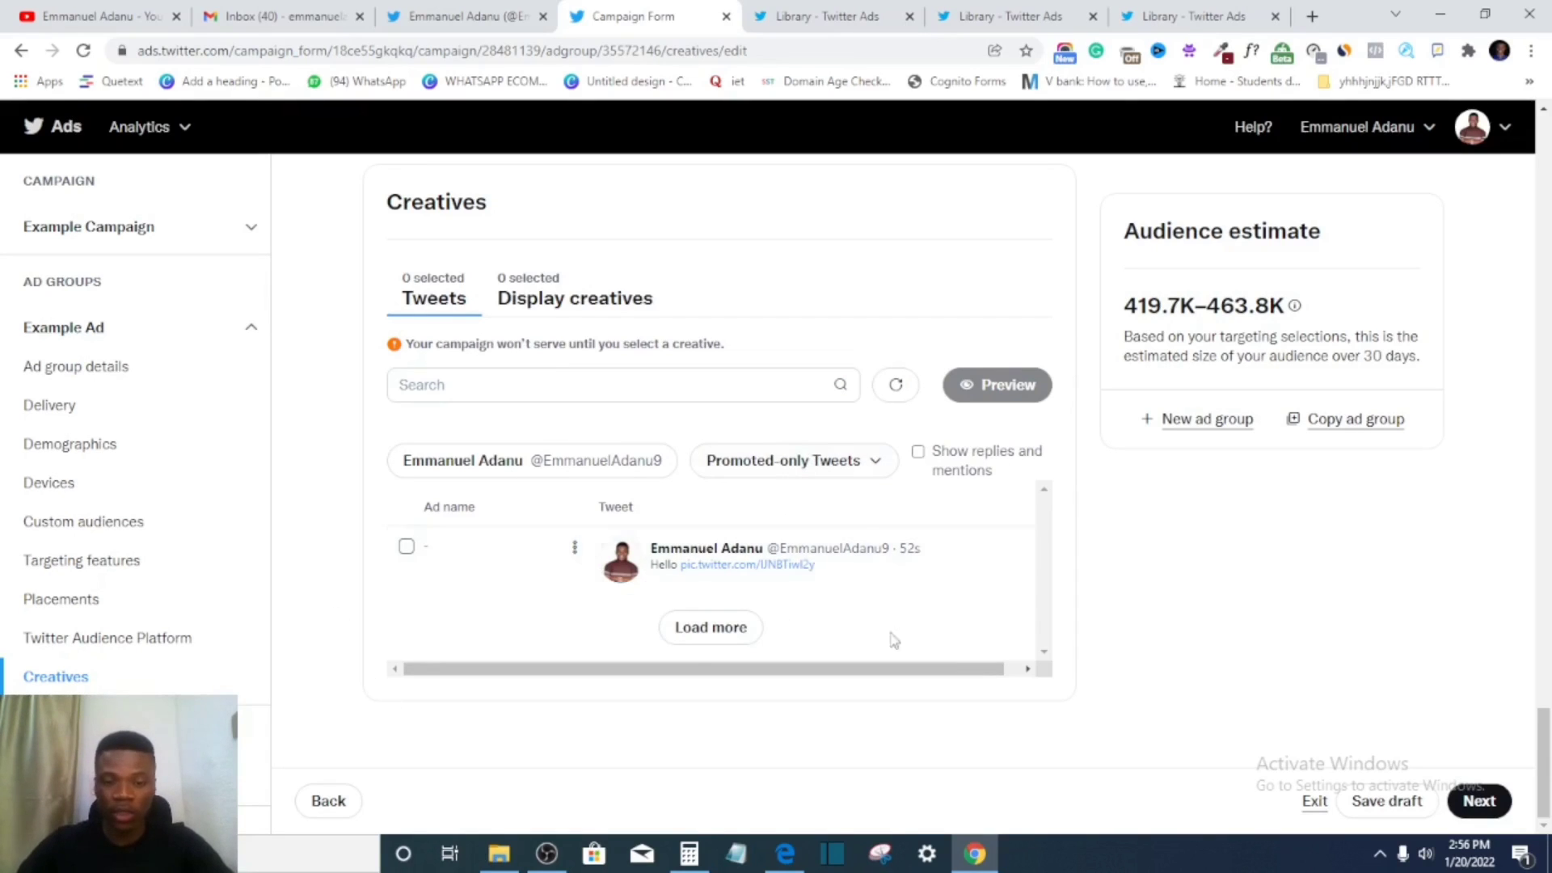
- Preview the Hello Tweet in the mobile and Twitter Audience Platform layouts, remove it from the previews and close them
left_click(407, 547)
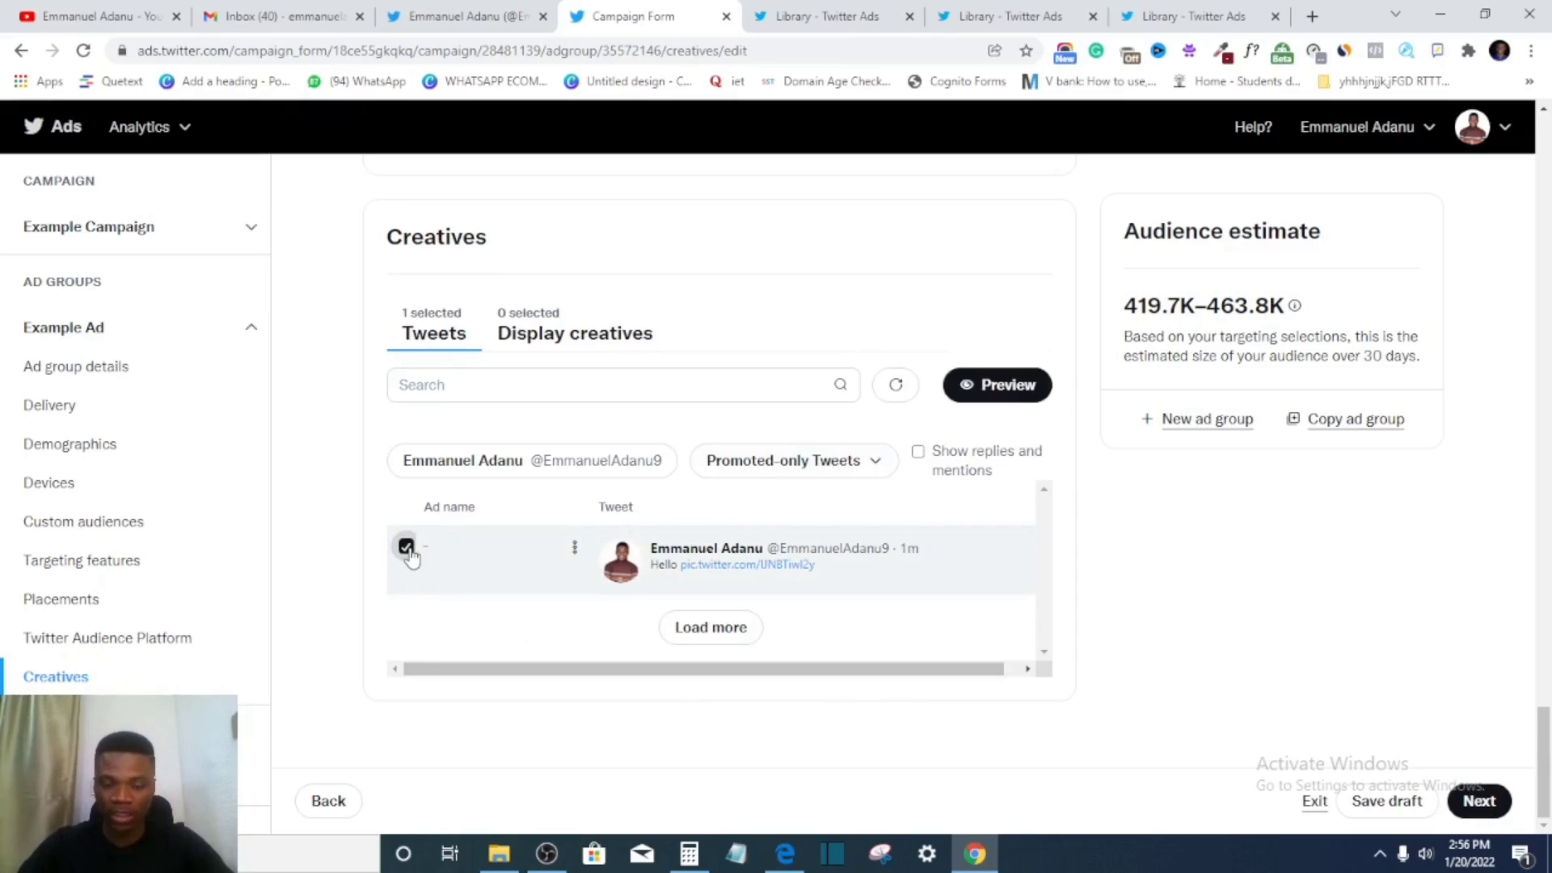
left_click(1005, 387)
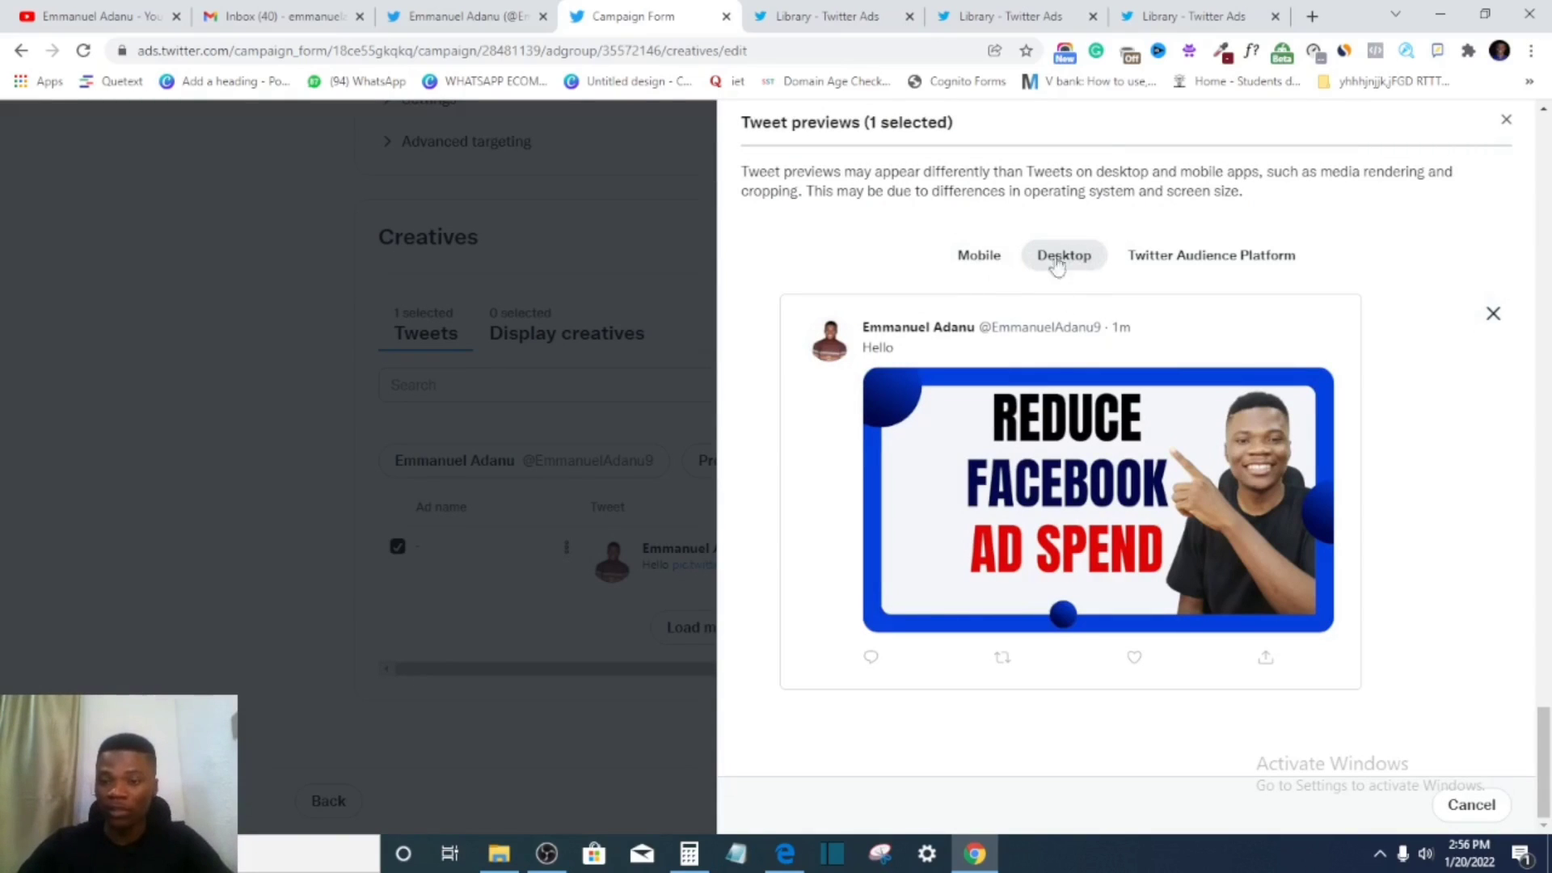
left_click(985, 259)
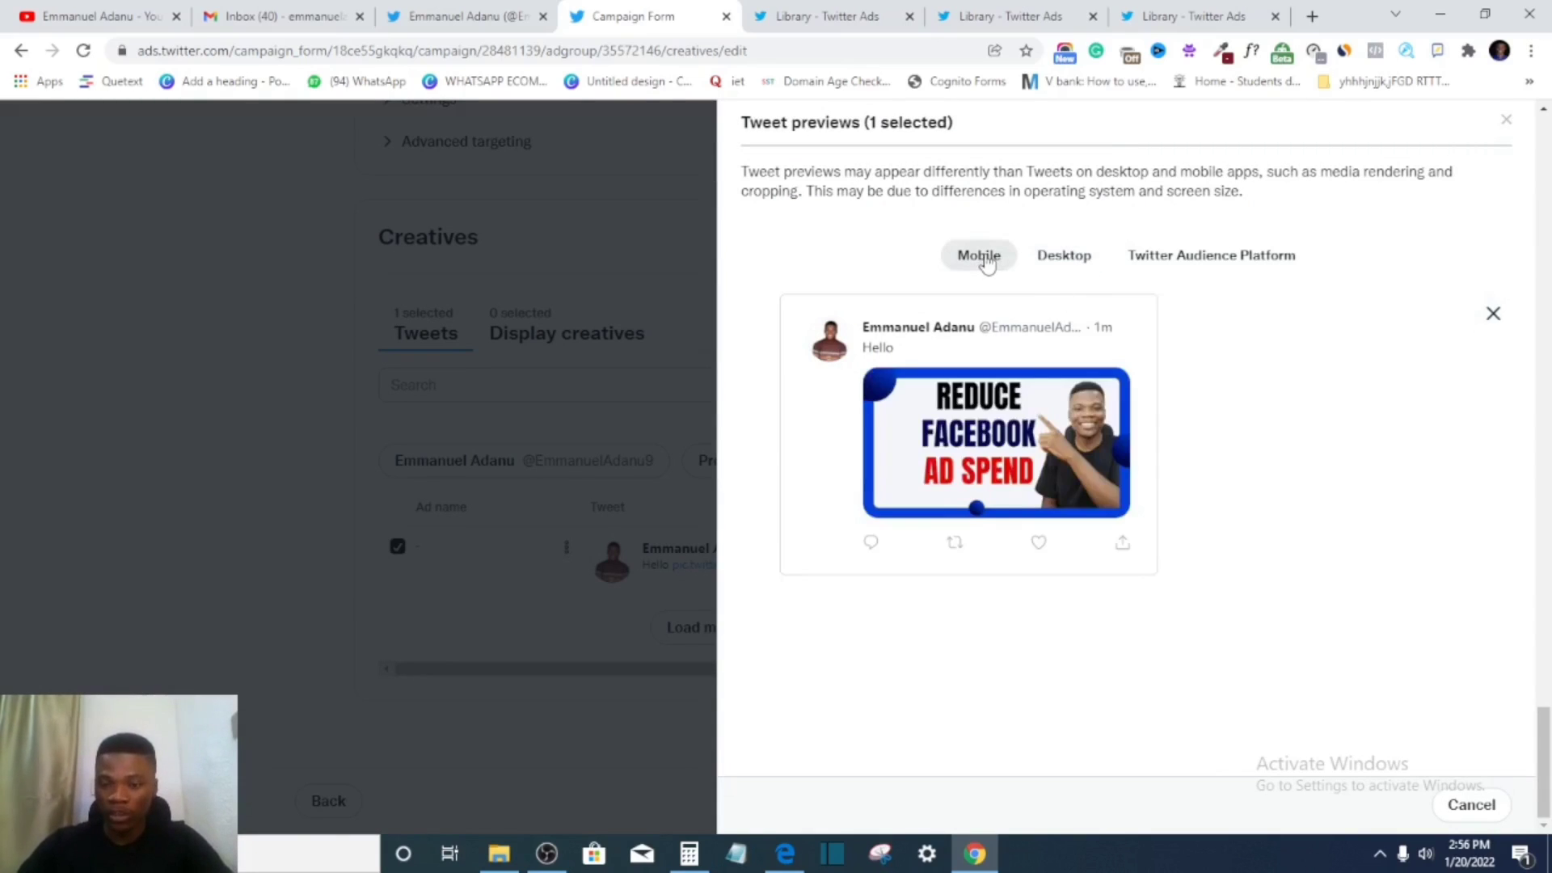
left_click(1219, 264)
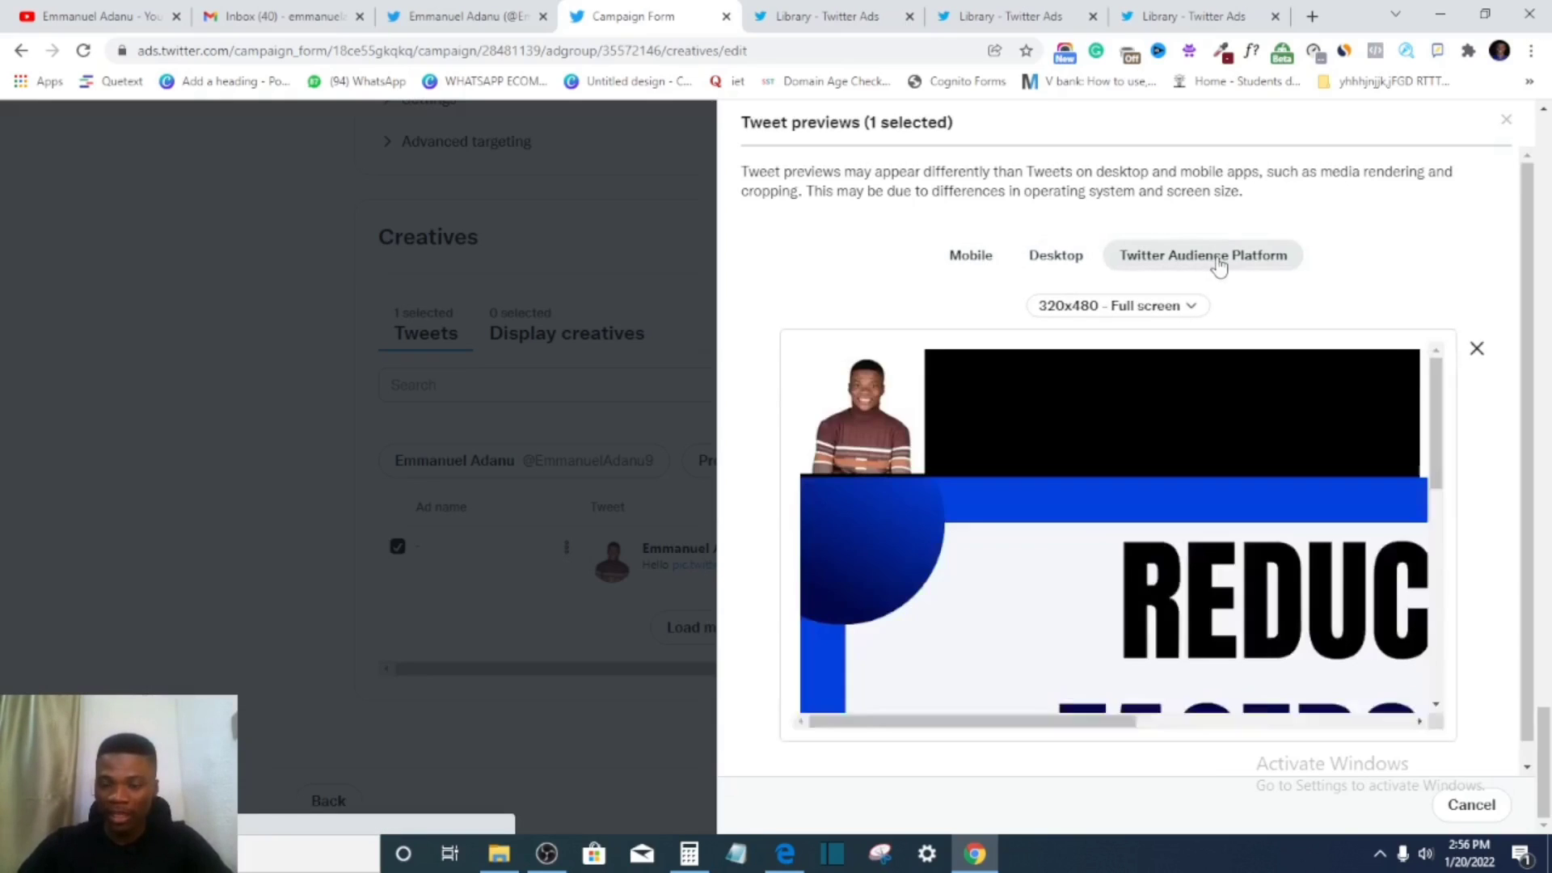
left_click(1475, 349)
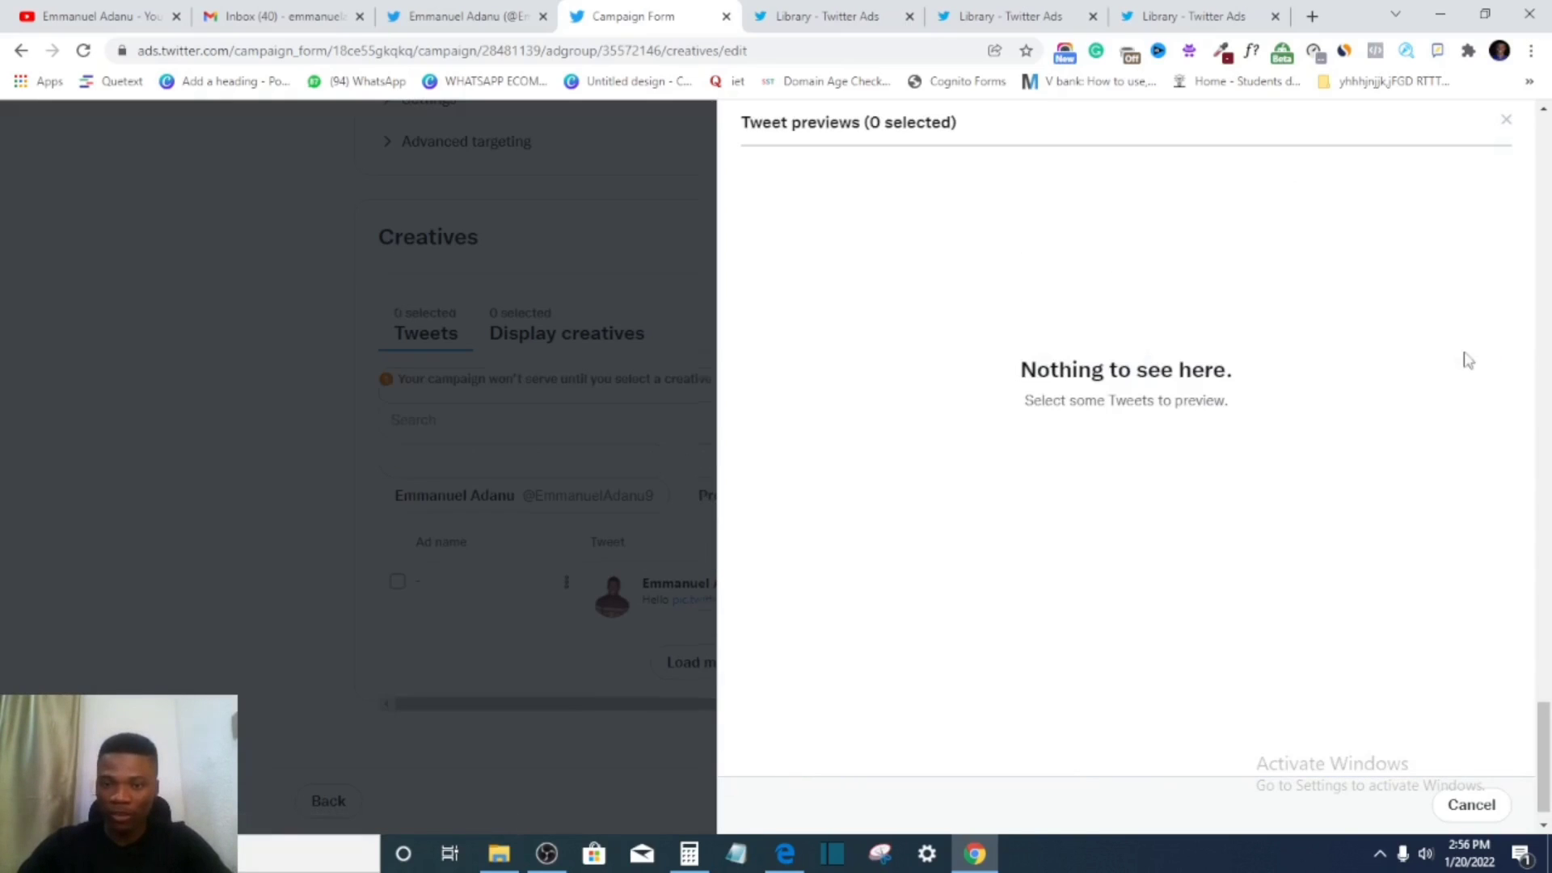
left_click(1507, 121)
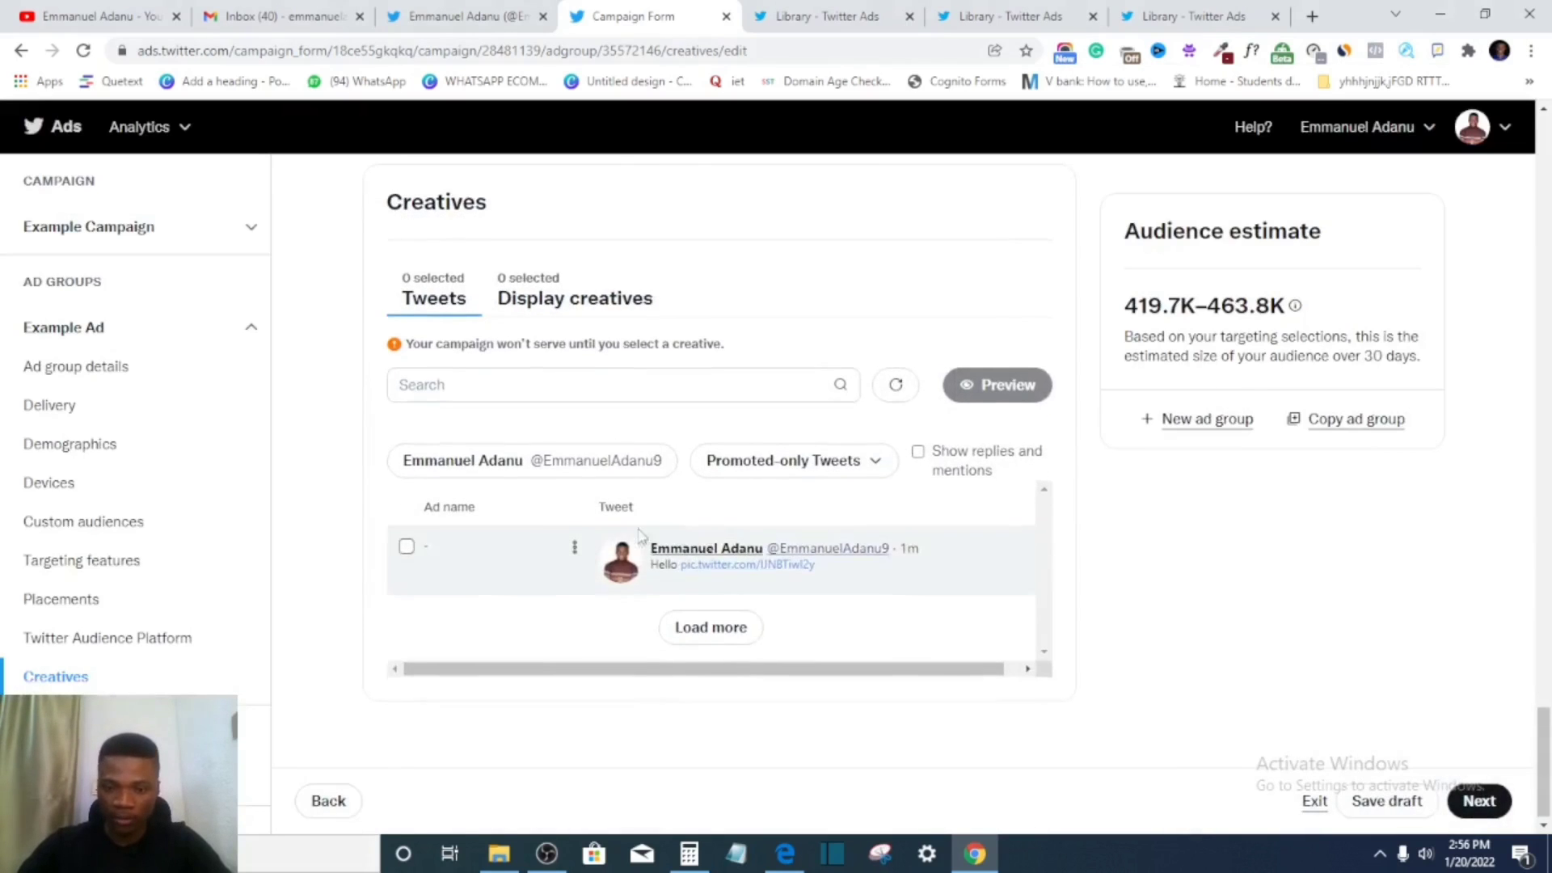
- Replace the Business ad category with Adult Education in the Twitter Audience Platform settings
scroll(675, 608, "up", 4)
scroll(675, 607, "down", 4)
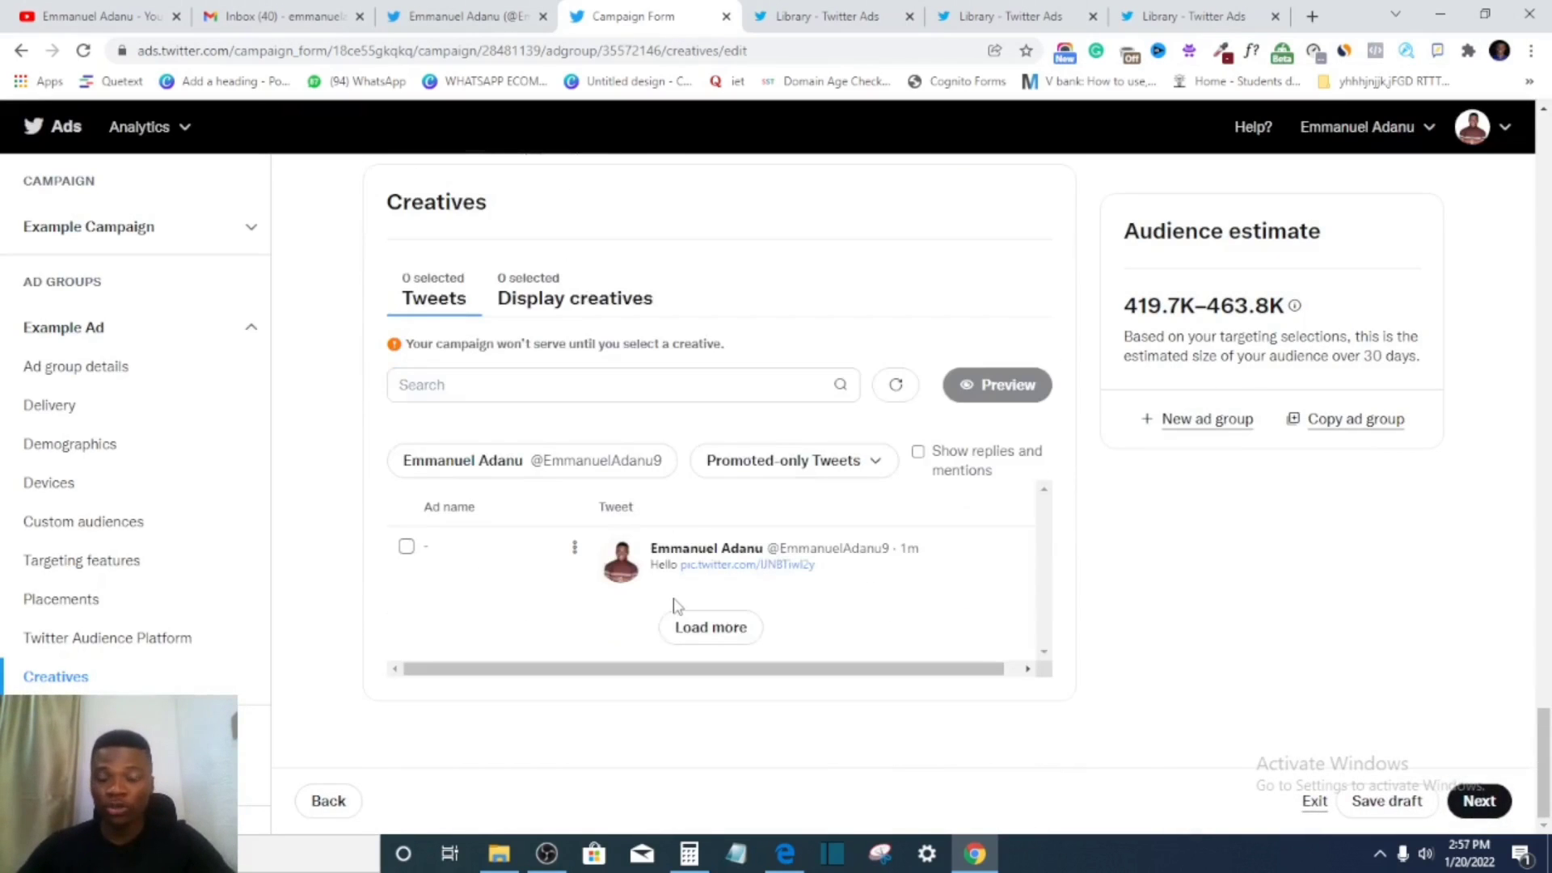
scroll(662, 621, "up", 6)
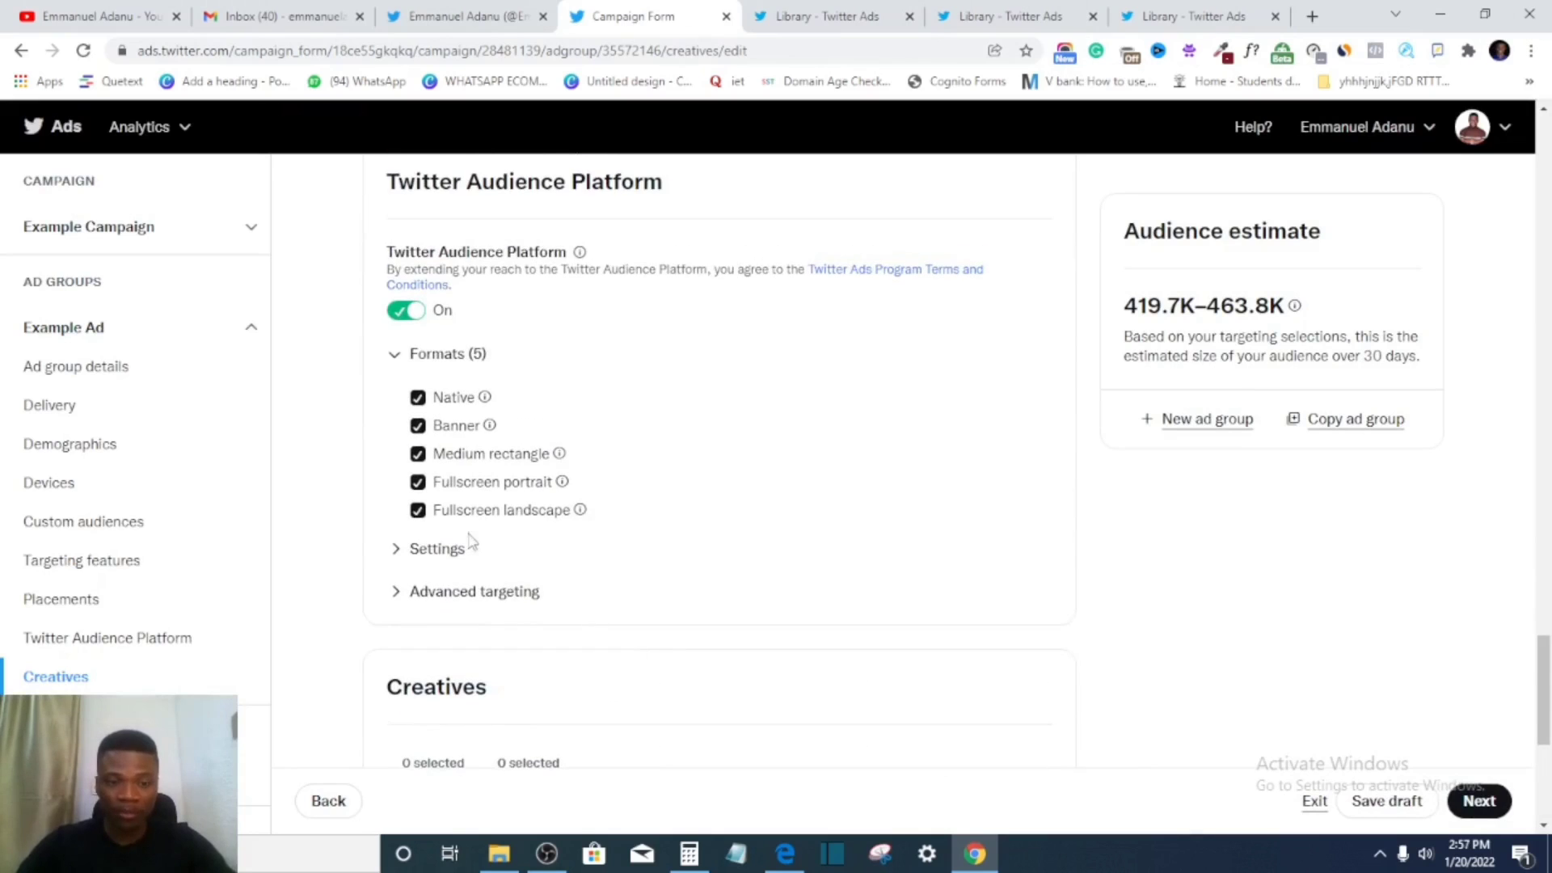
left_click(422, 553)
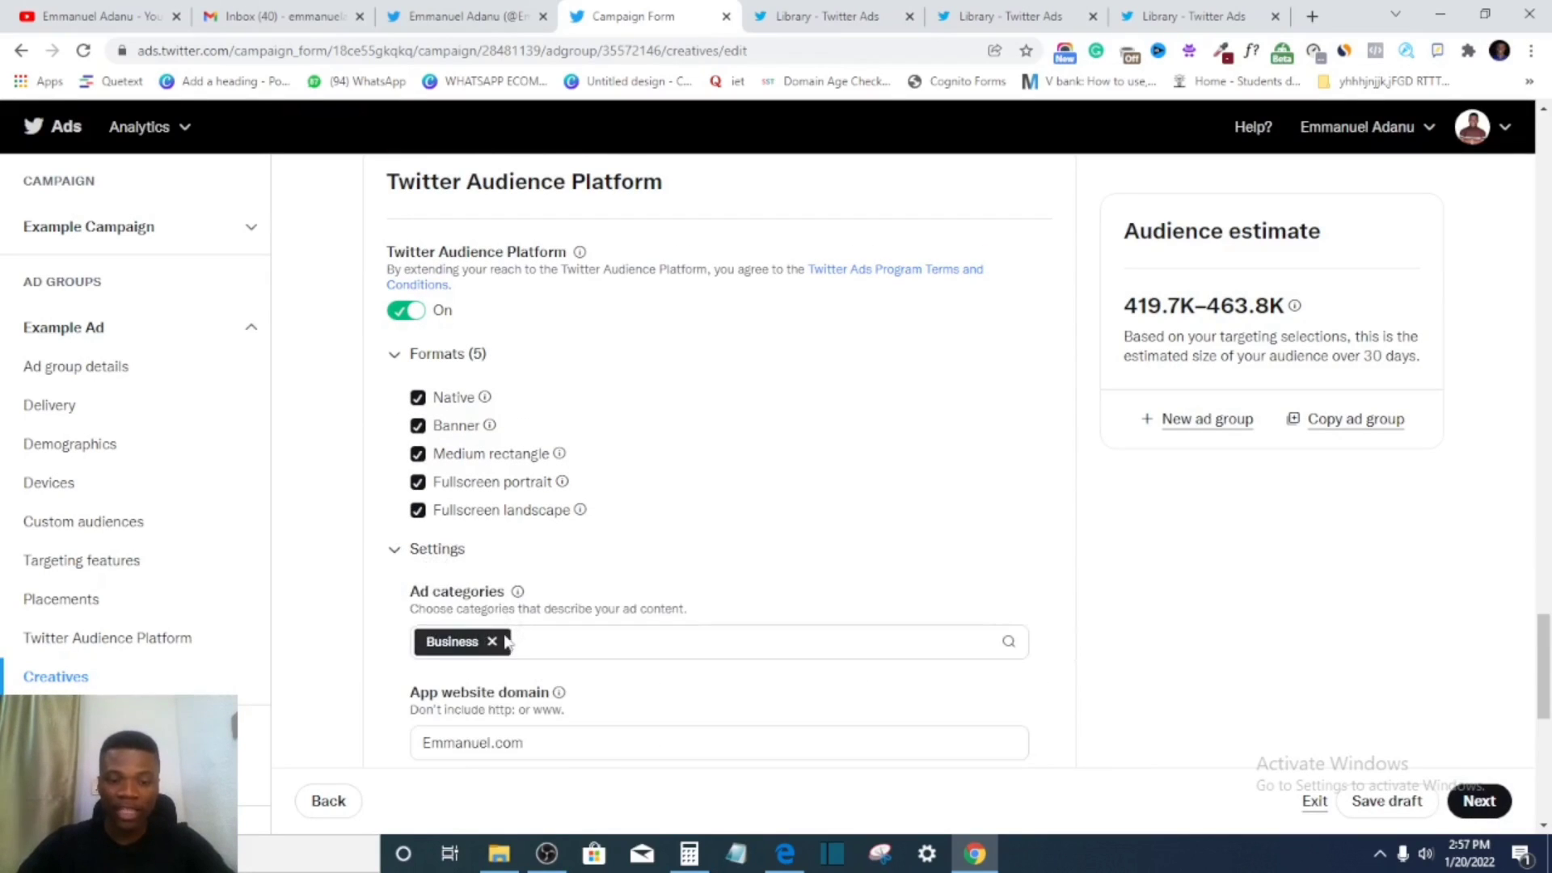
left_click(493, 642)
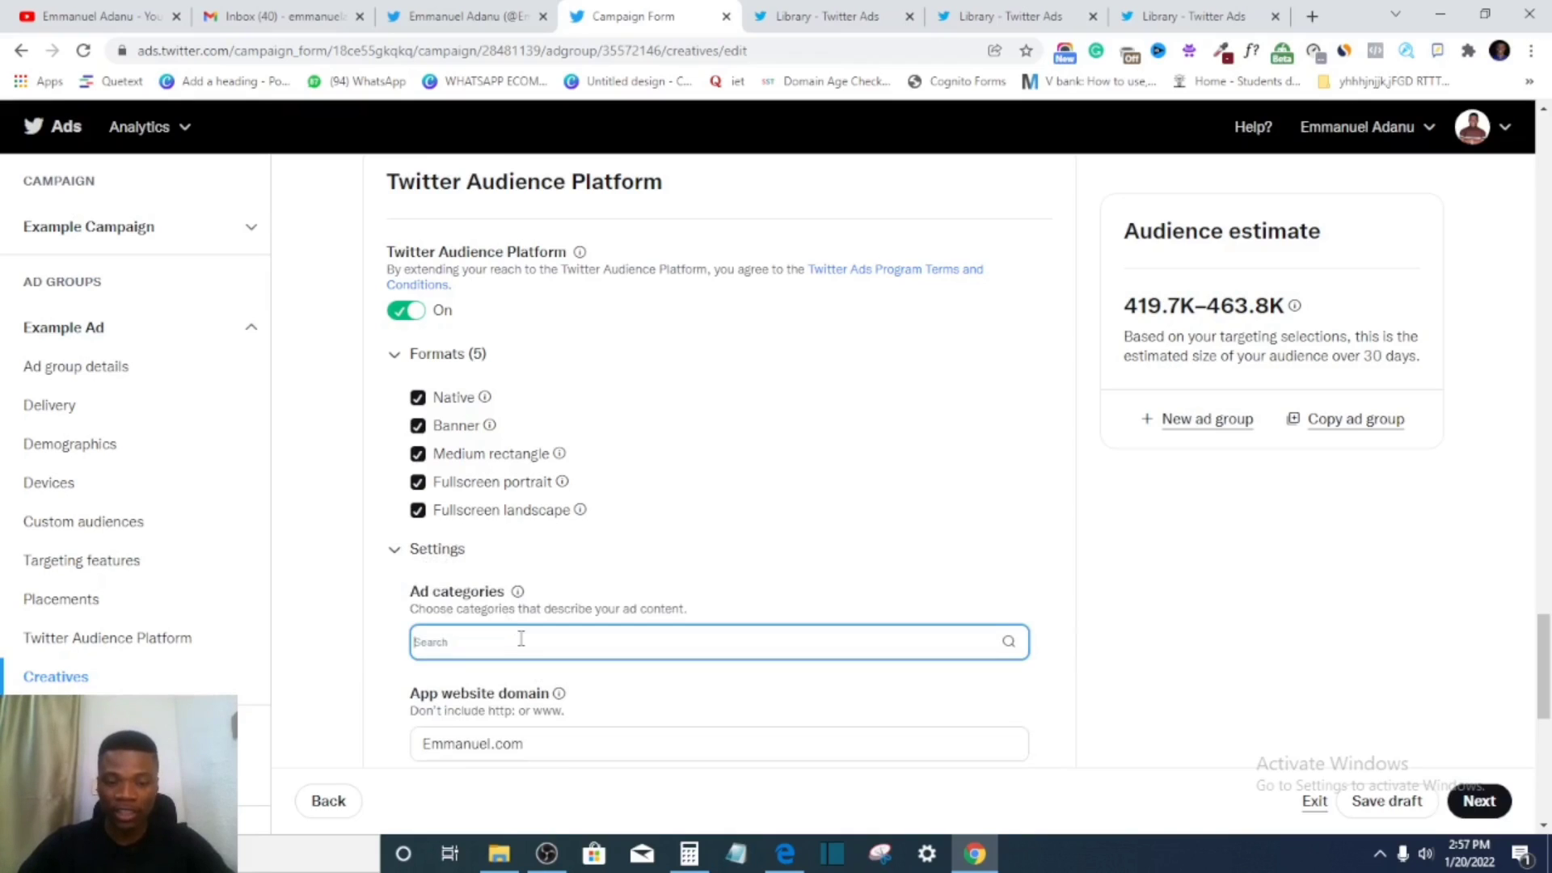
type("edu")
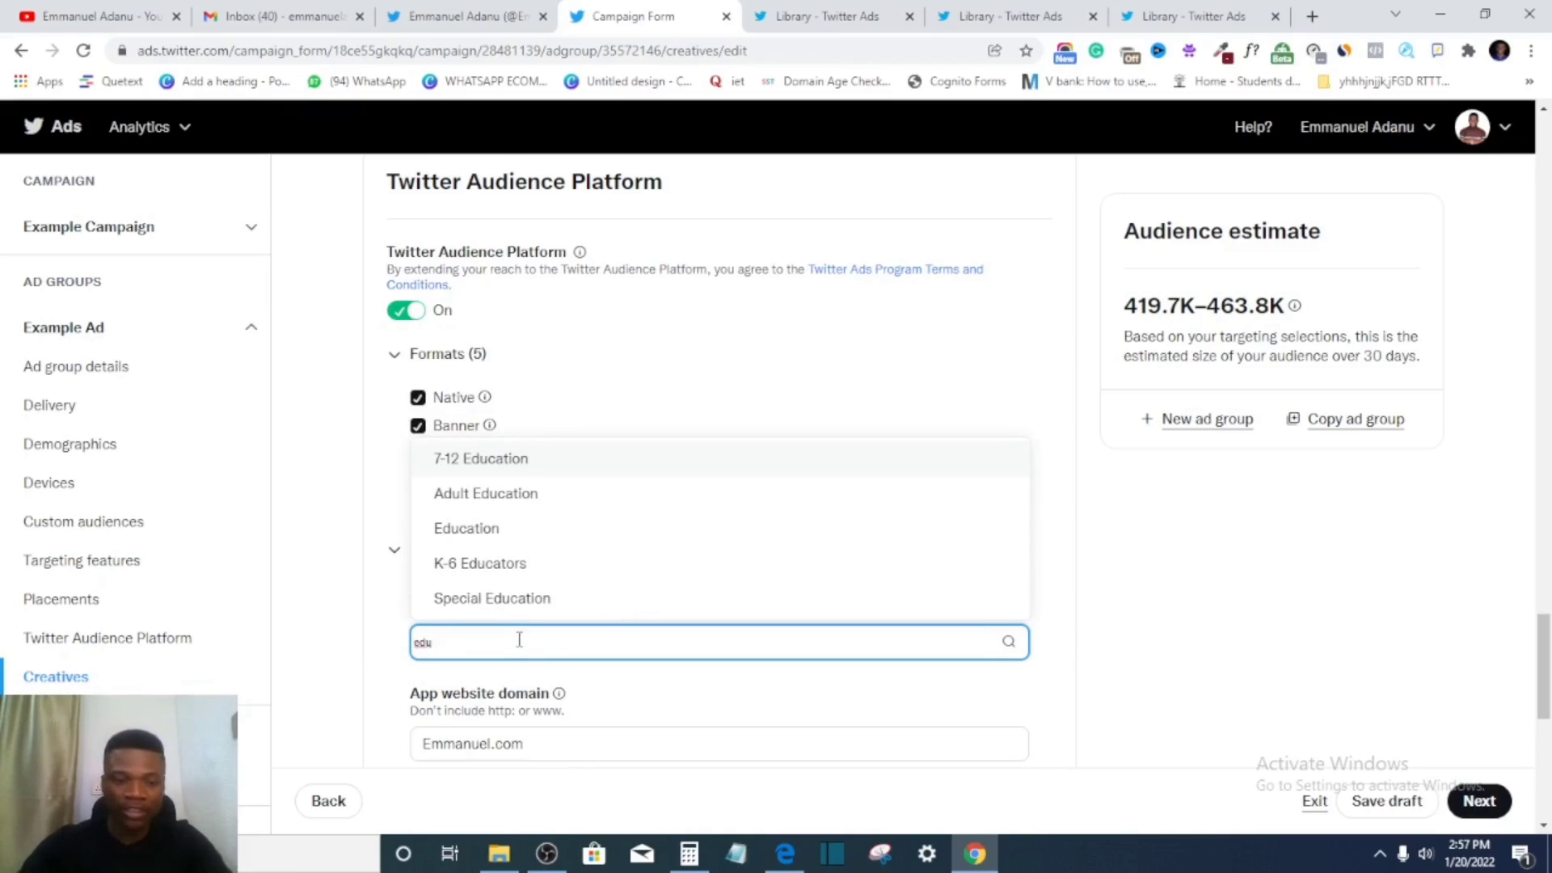
left_click(501, 508)
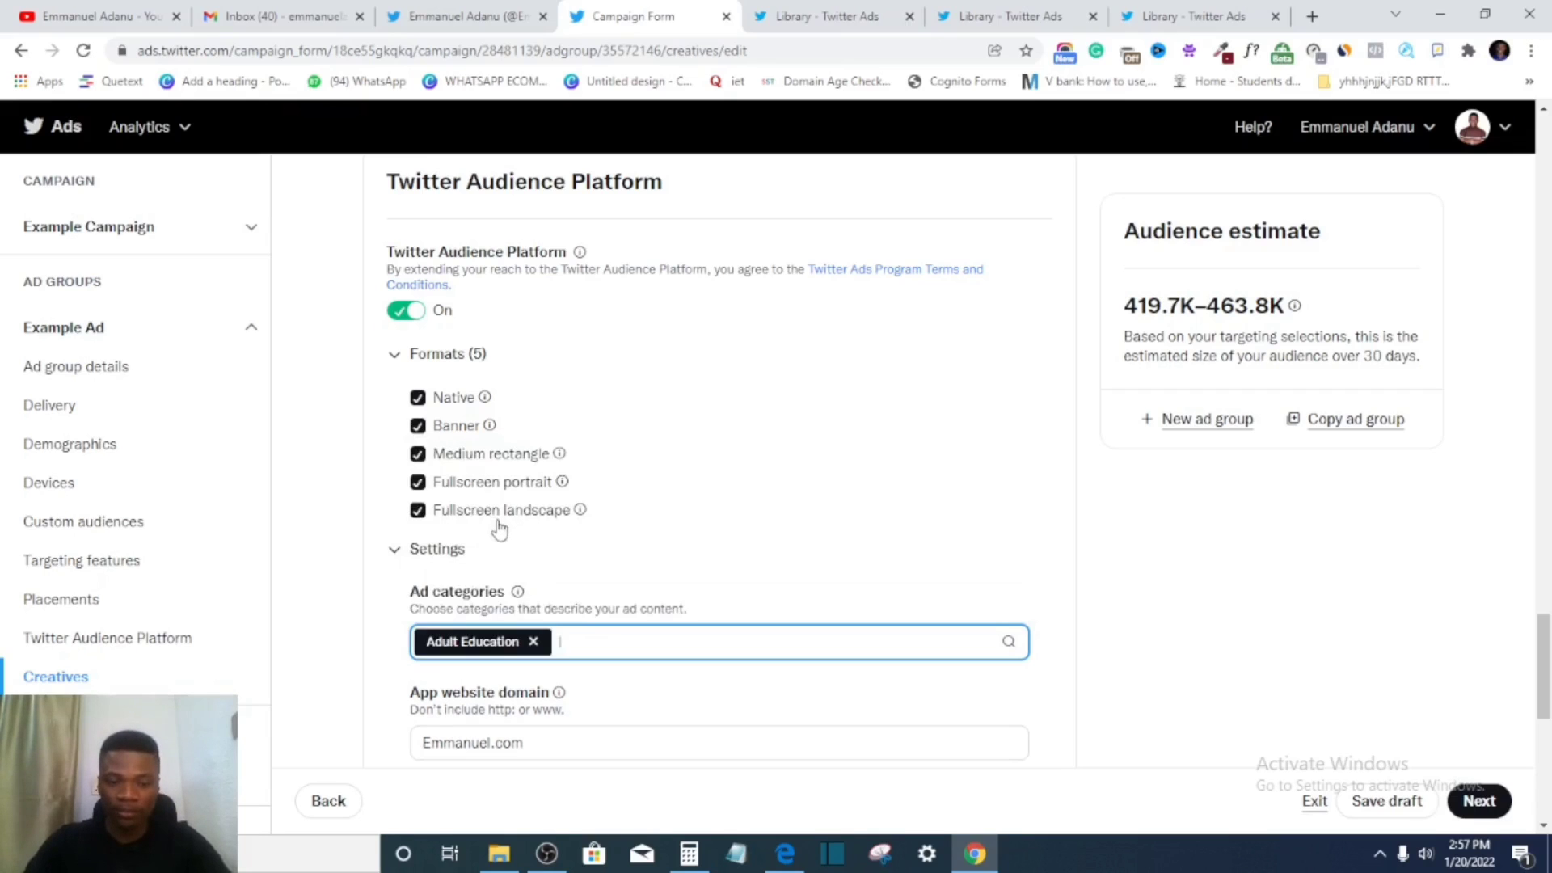
- Remove the Adult Education ad category and set Business as the ad category again
scroll(524, 655, "down", 3)
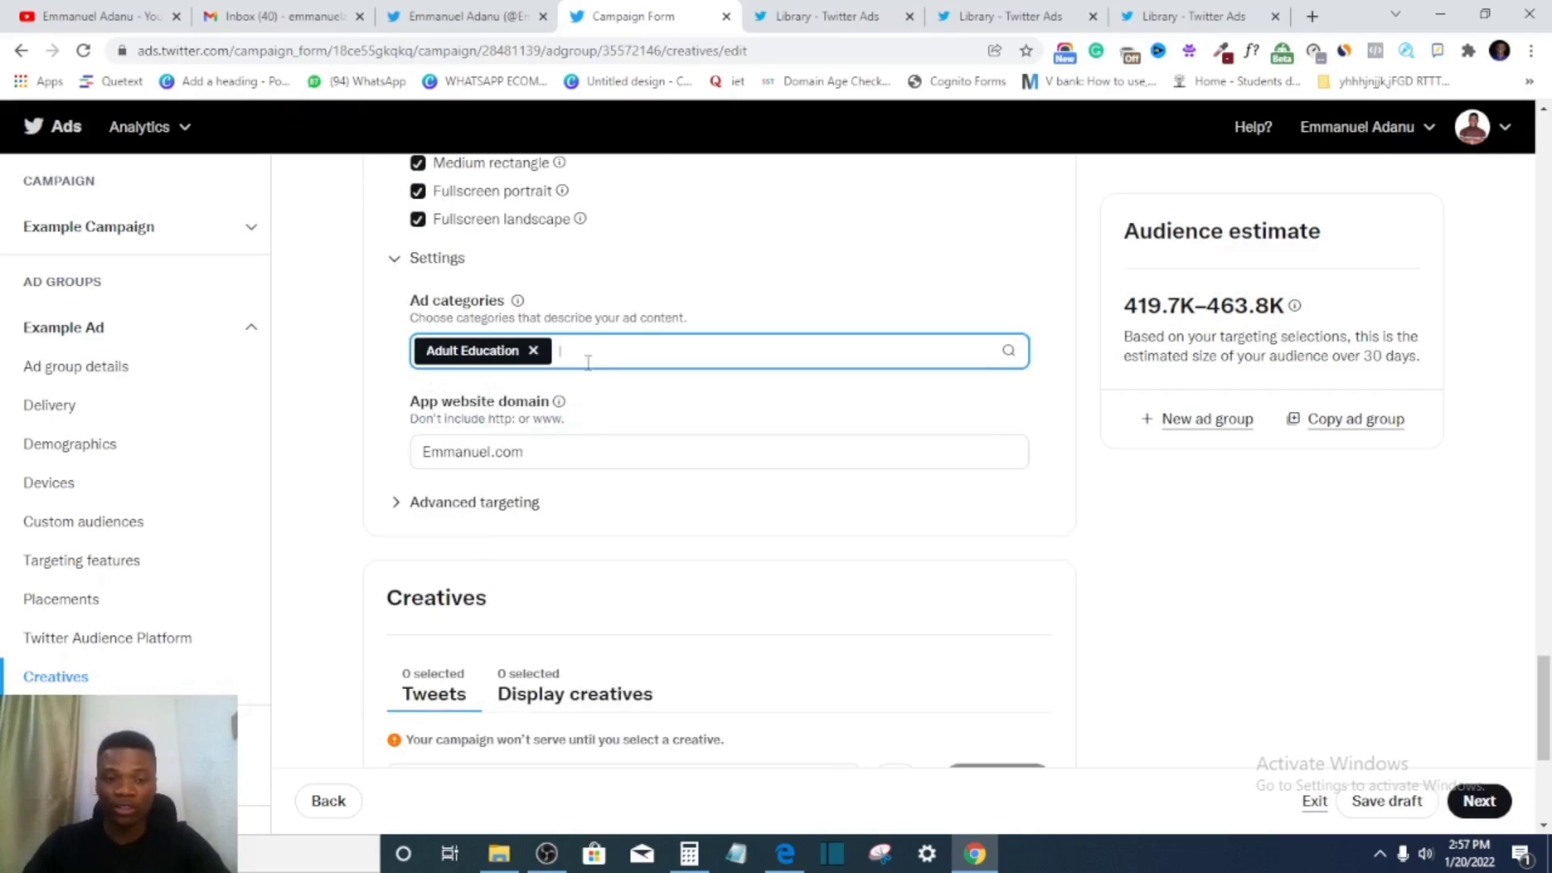
left_click(533, 350)
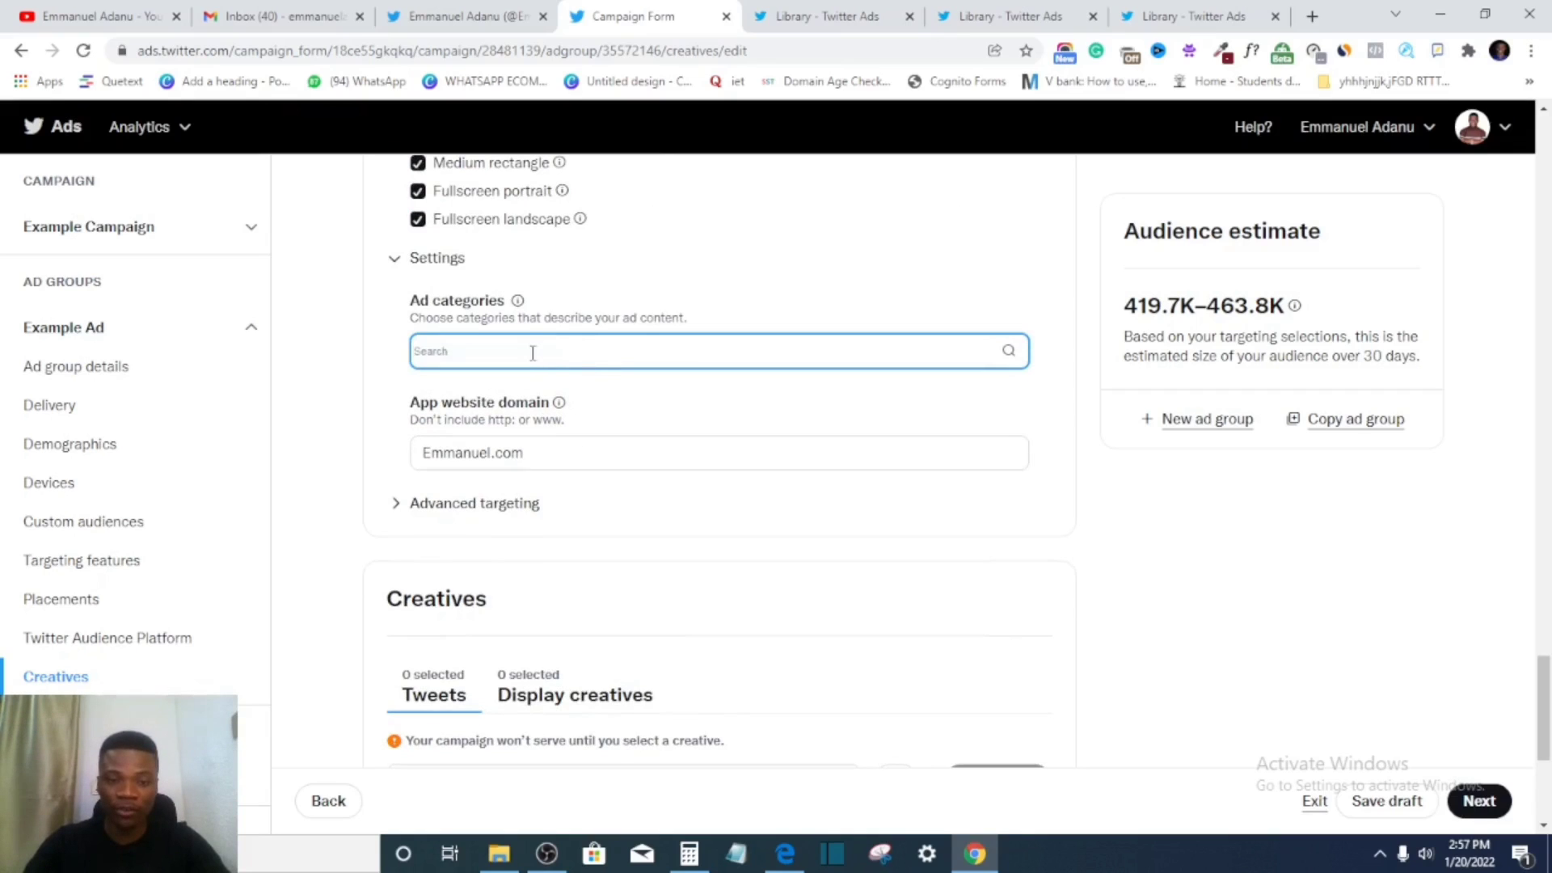
type("bu")
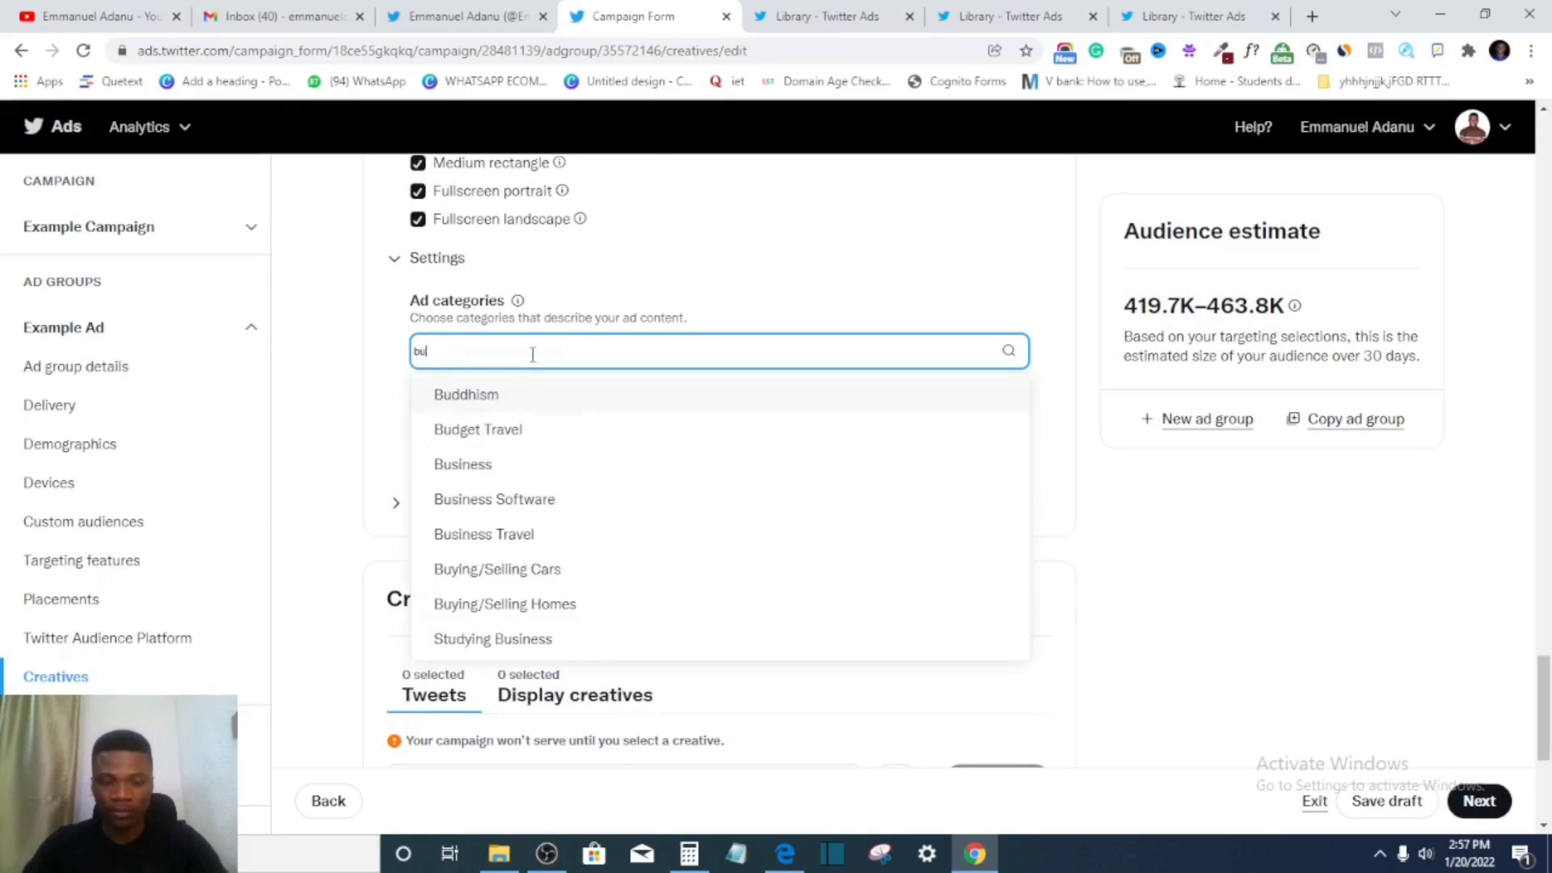
type("s")
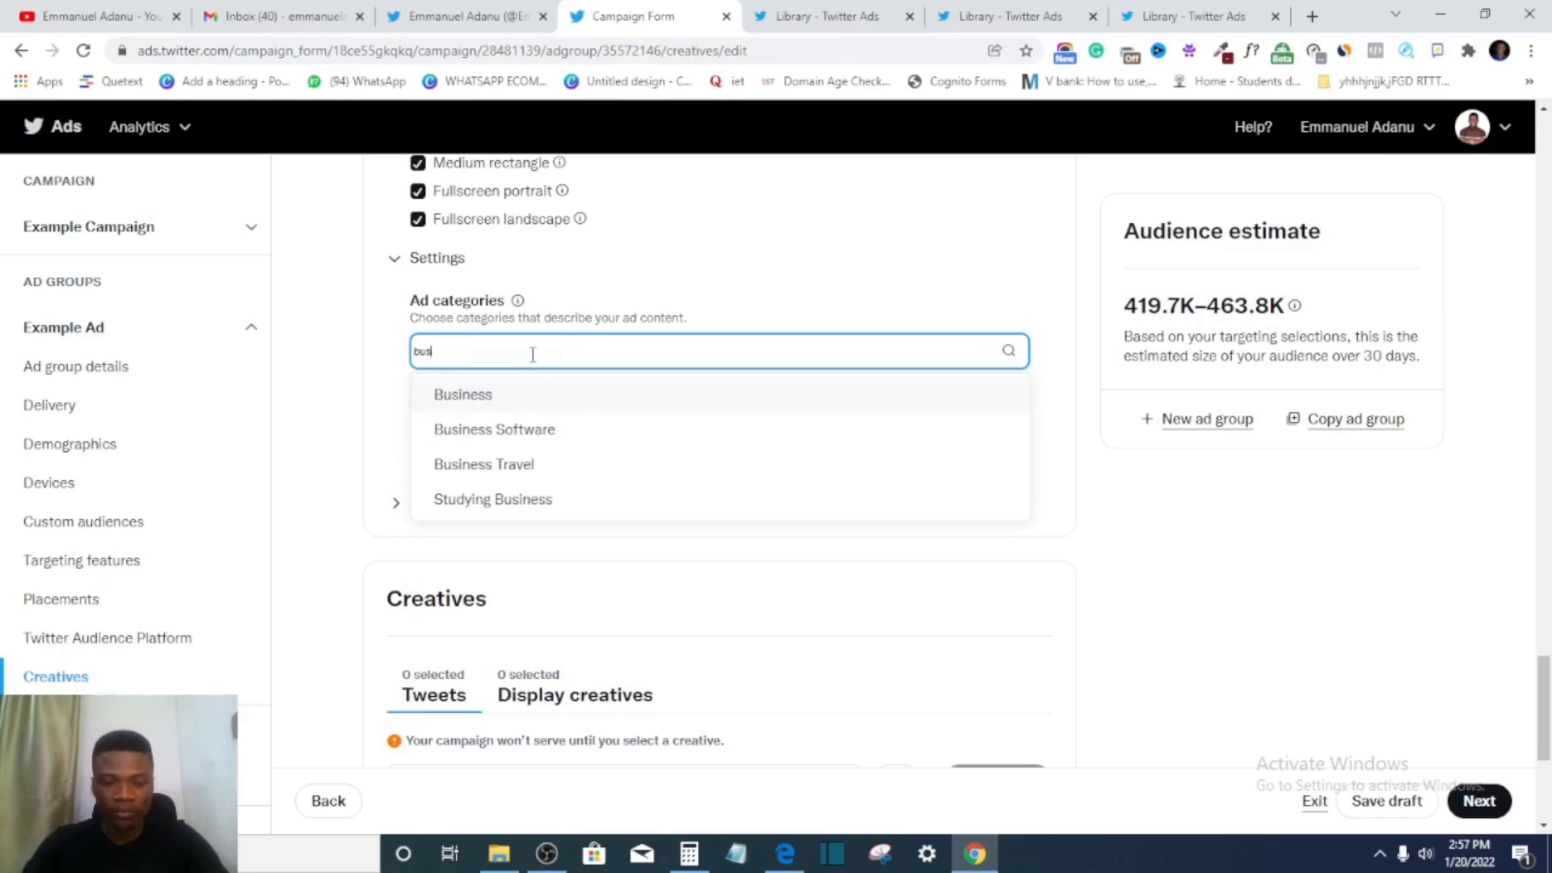
left_click(499, 403)
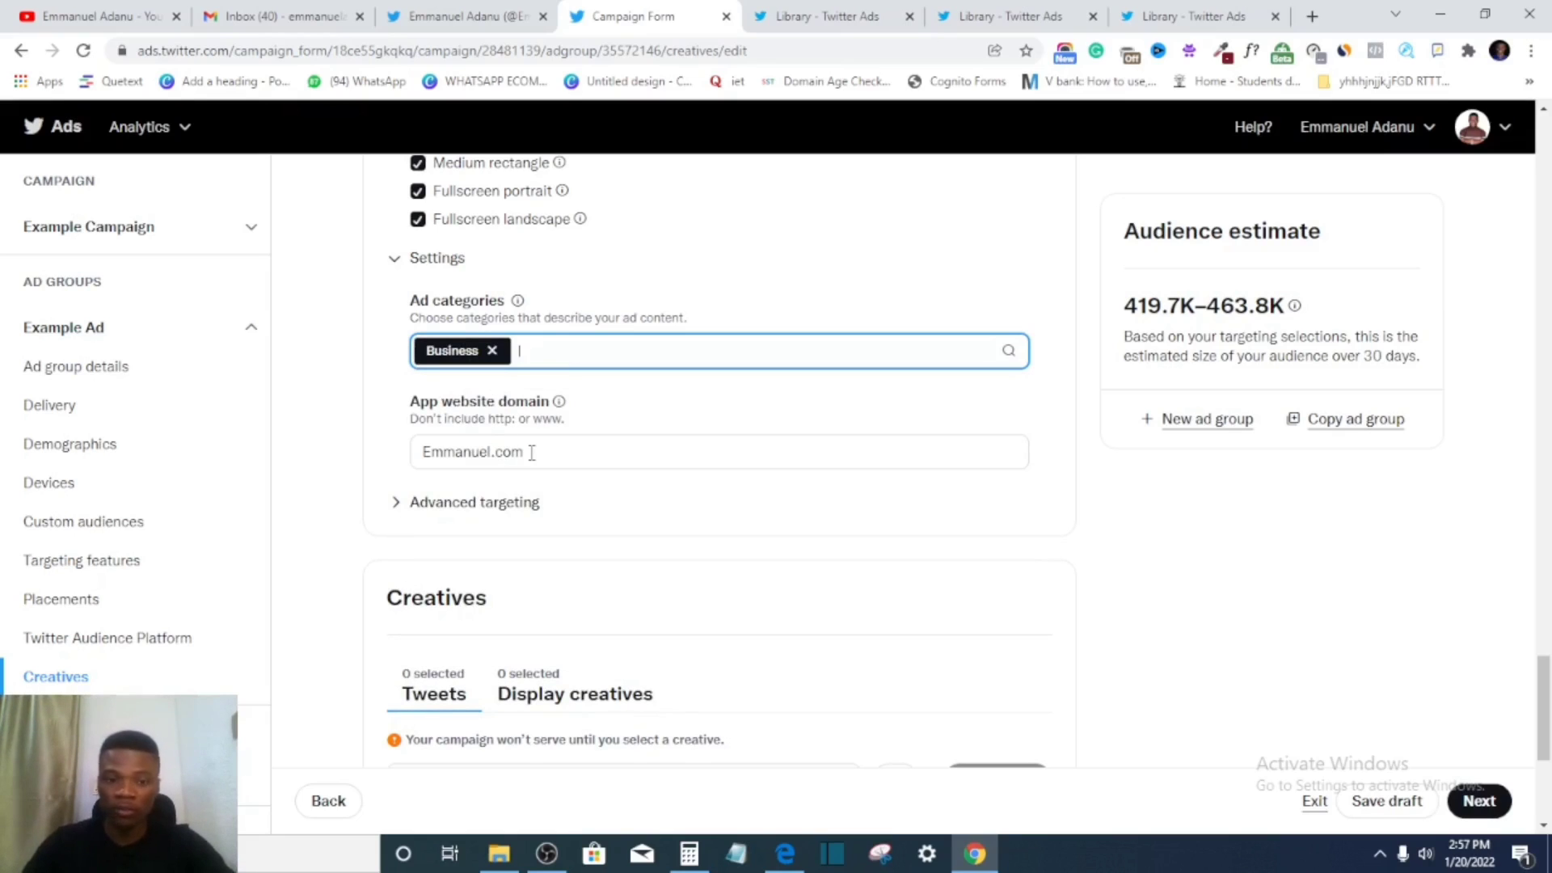
- Enable showing replies and mentions in the Creatives section and select the promoted-only Hello Tweet as the ad creative
scroll(588, 469, "down", 5)
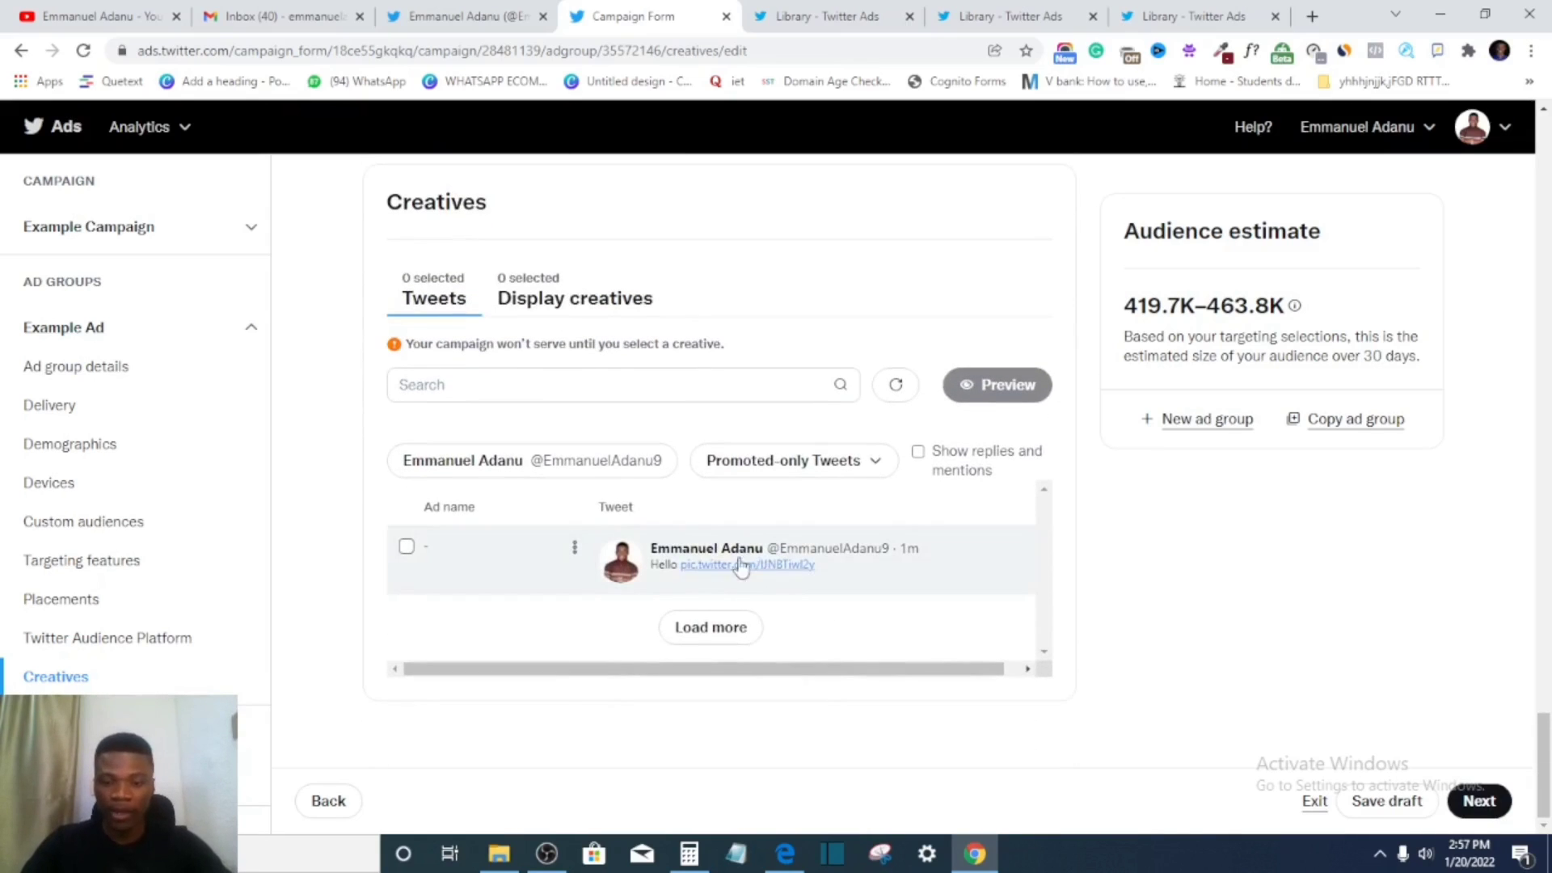
left_click(919, 453)
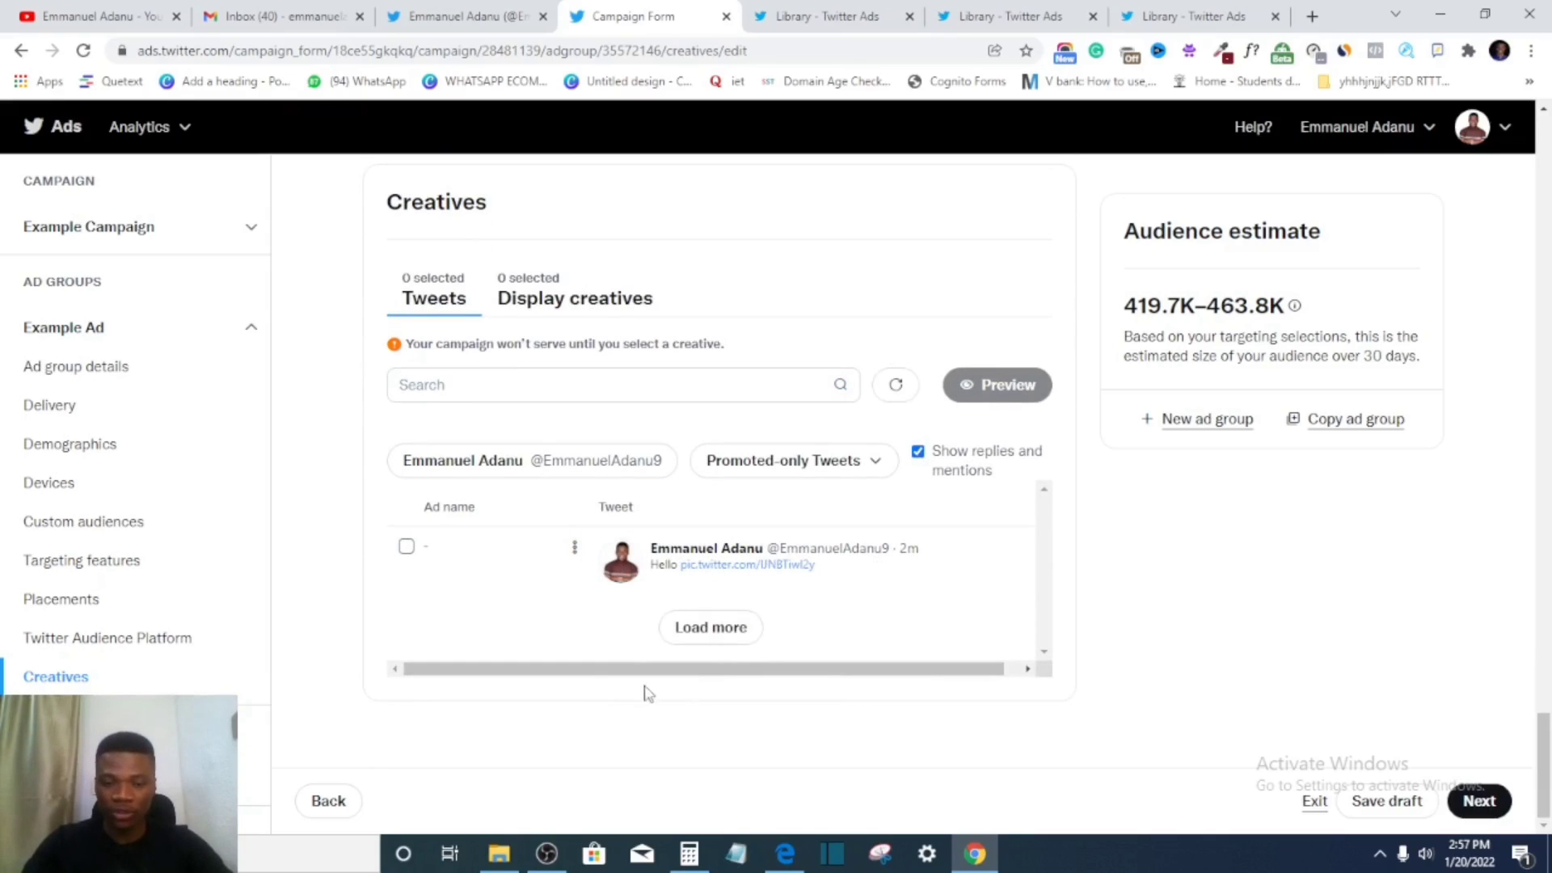
left_click(406, 548)
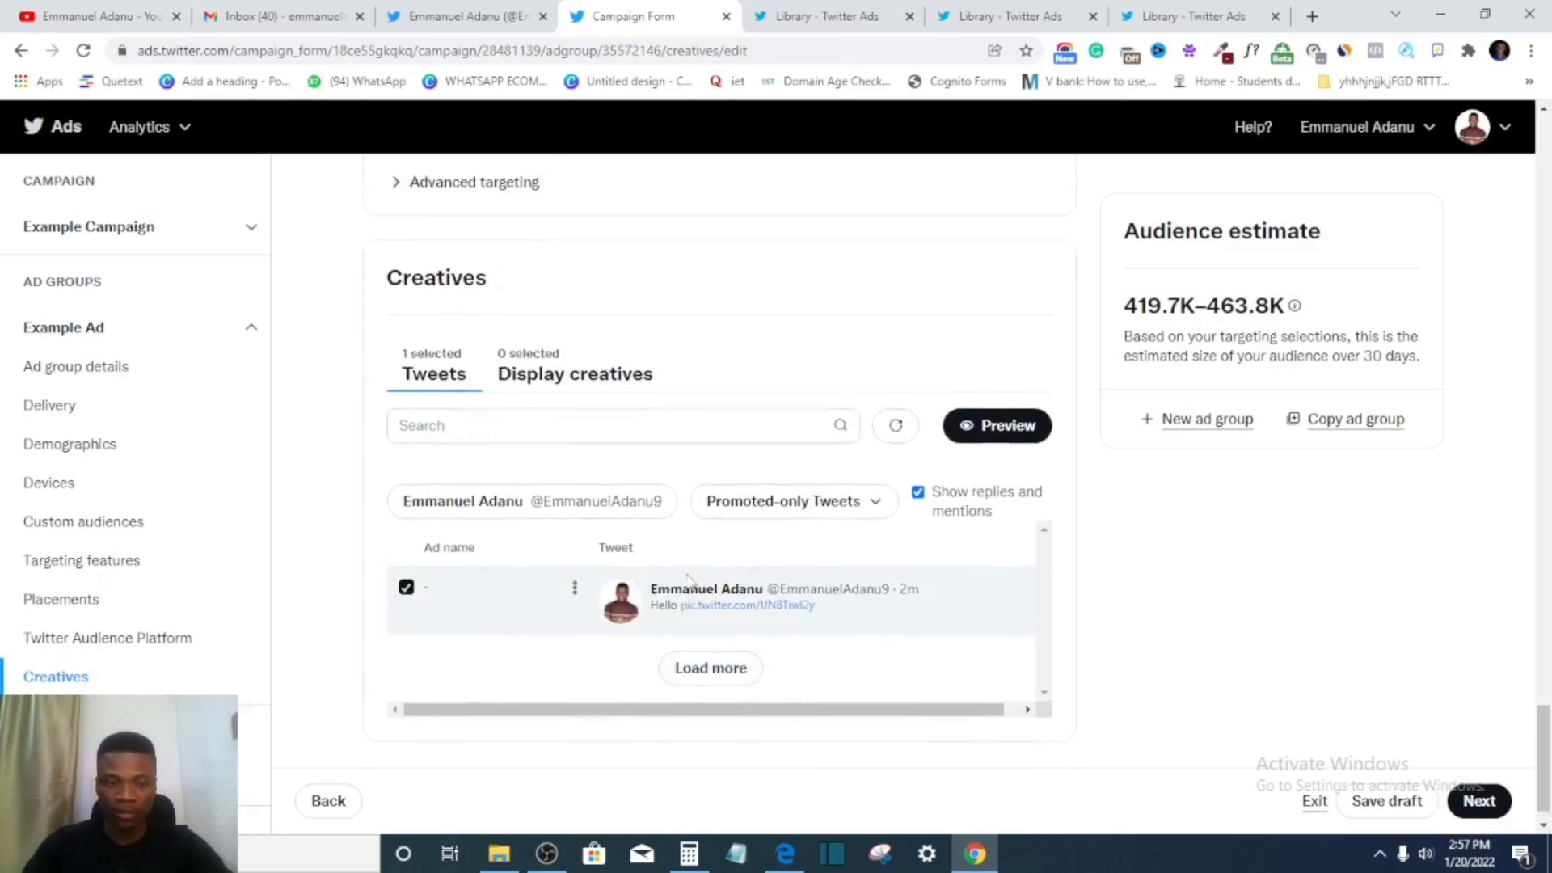
scroll(687, 578, "up", 15)
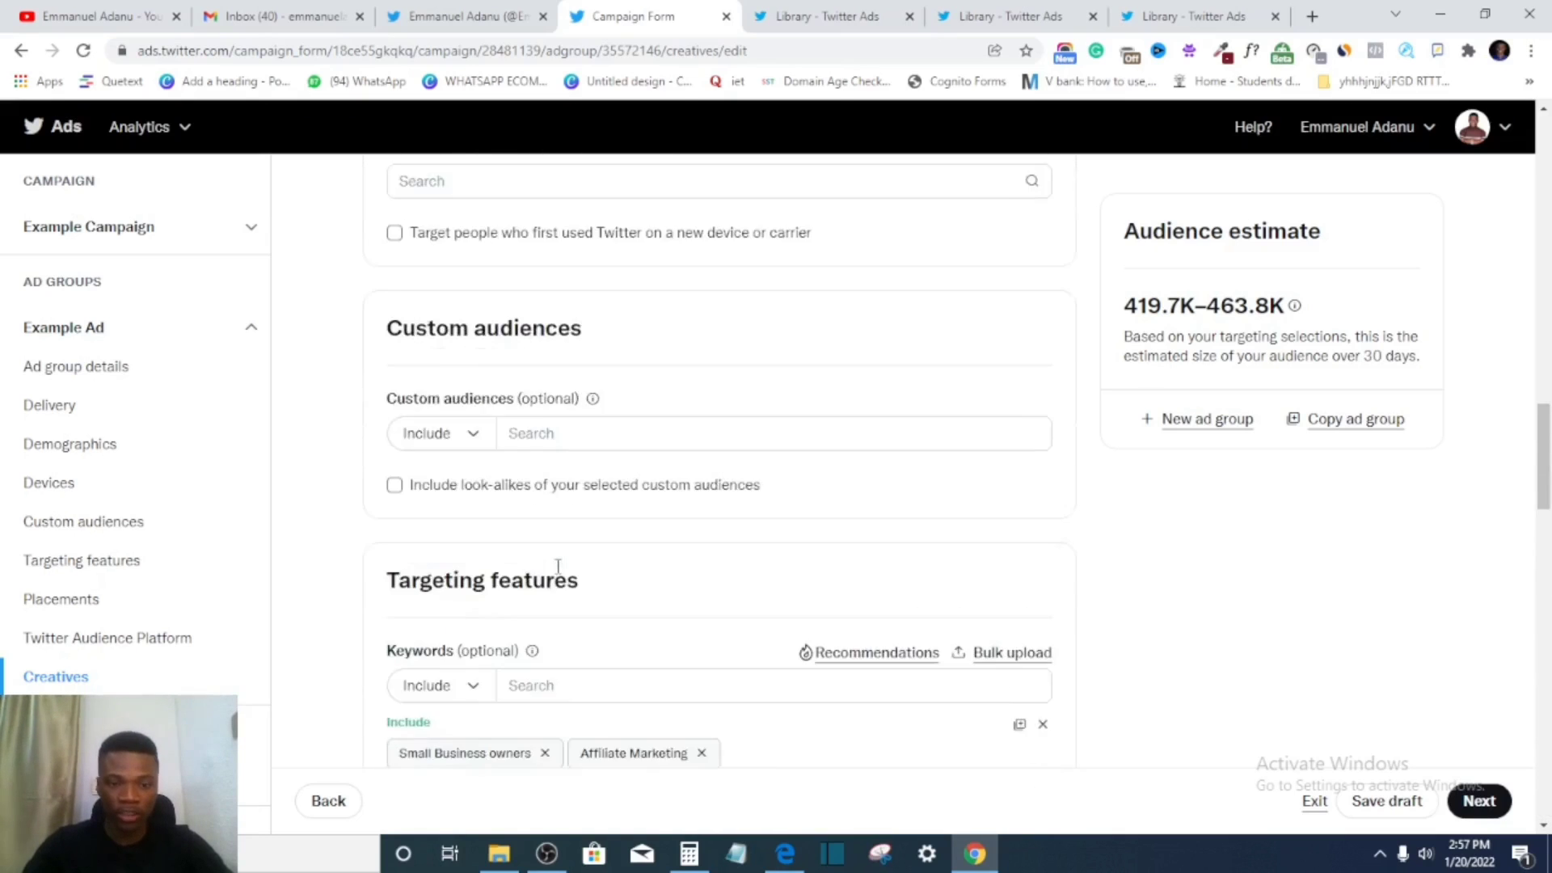
- Review the ad group settings and try to save Example Ad with the Hello Tweet as its creative
scroll(558, 566, "up", 15)
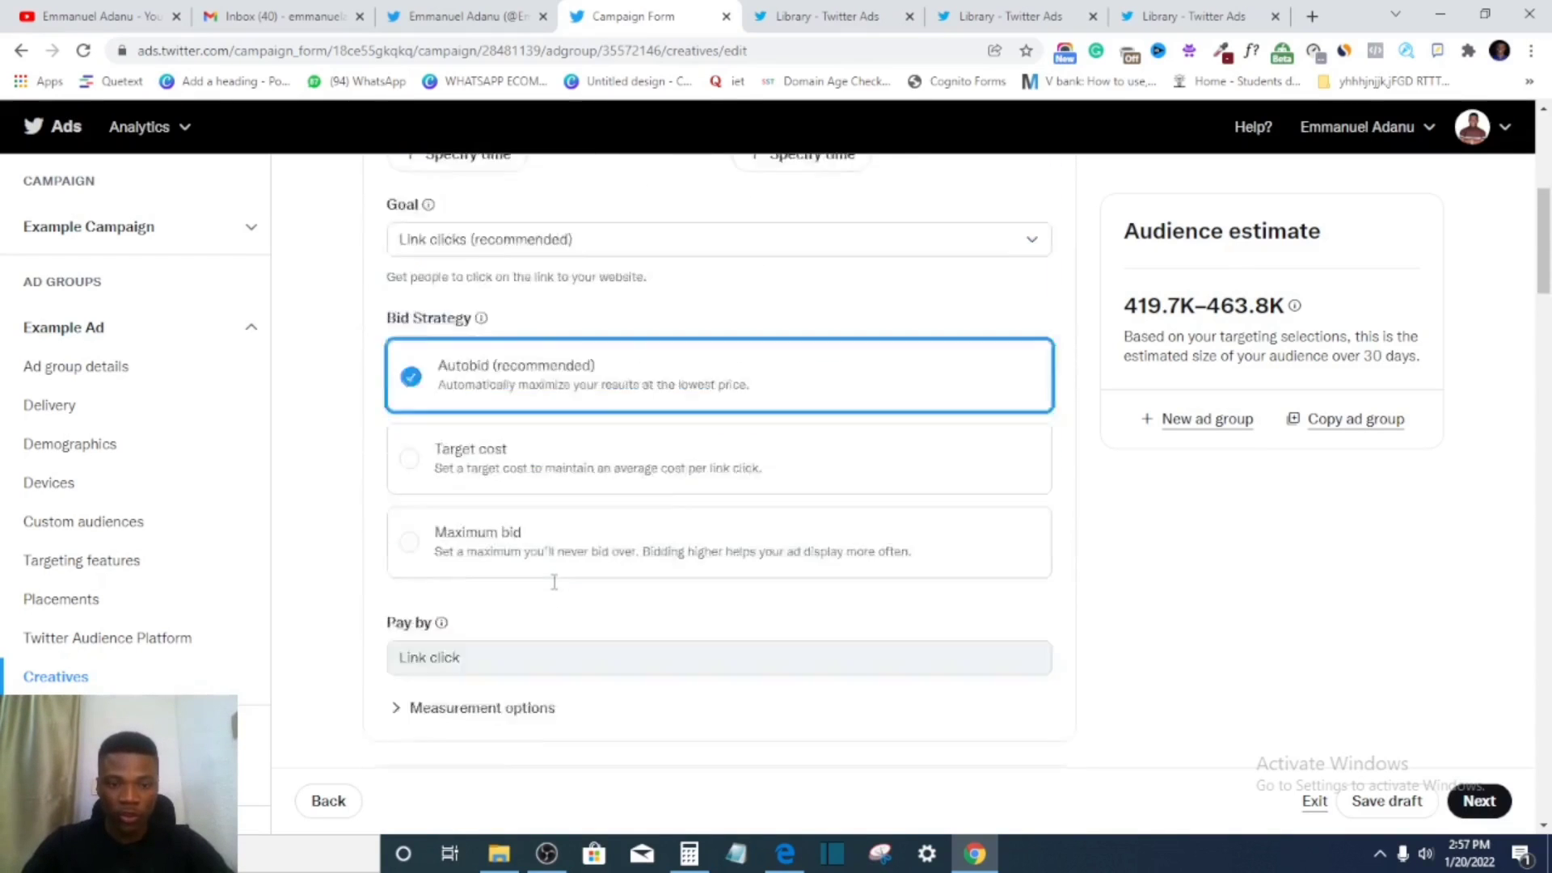
scroll(555, 586, "down", 20)
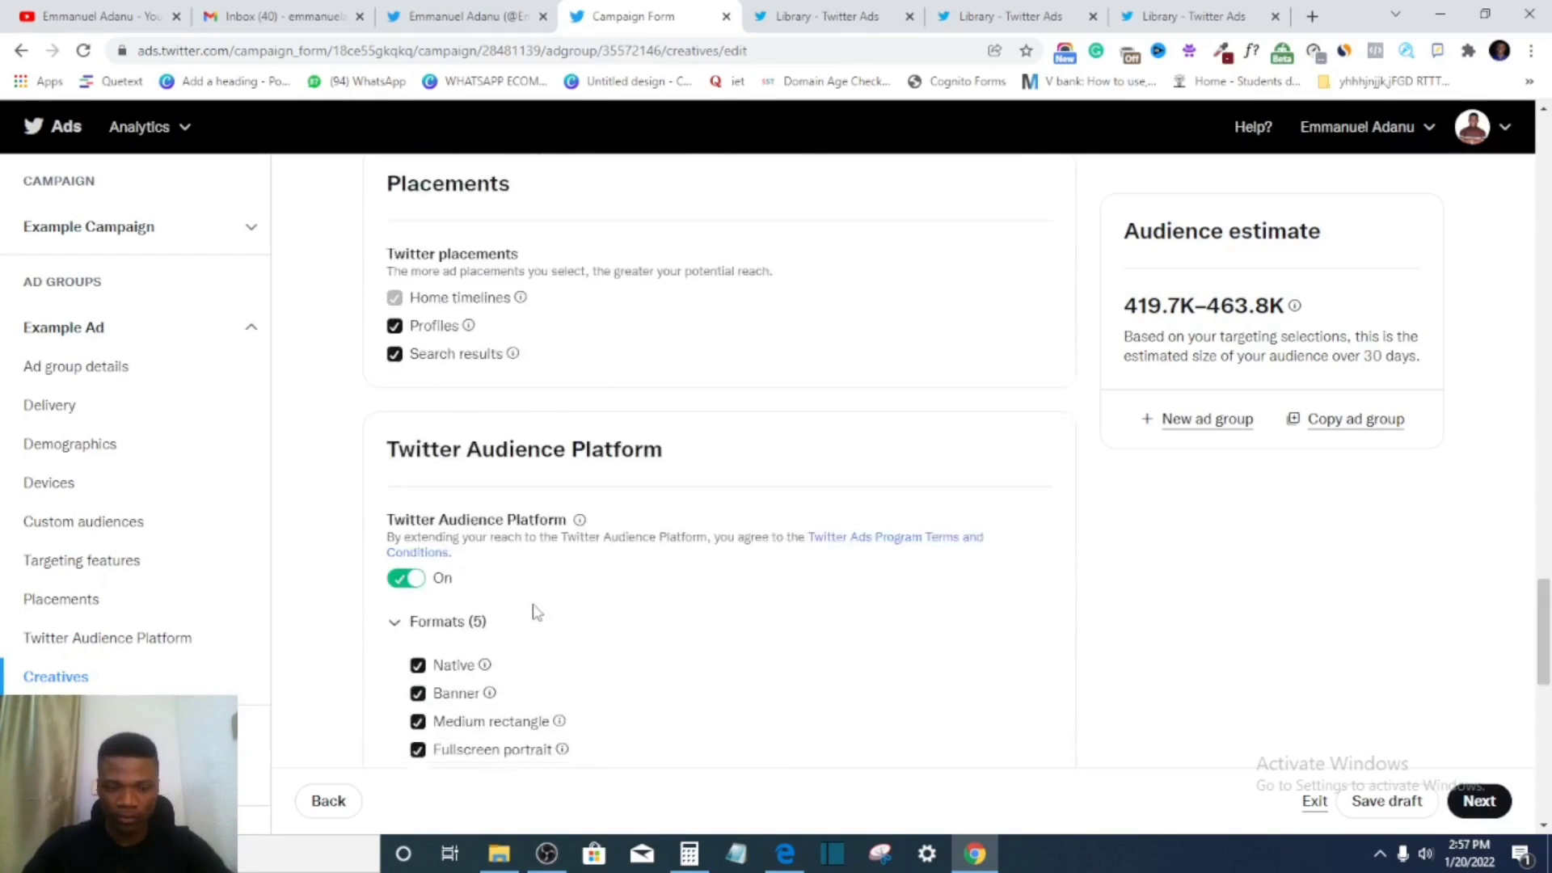
scroll(534, 612, "down", 8)
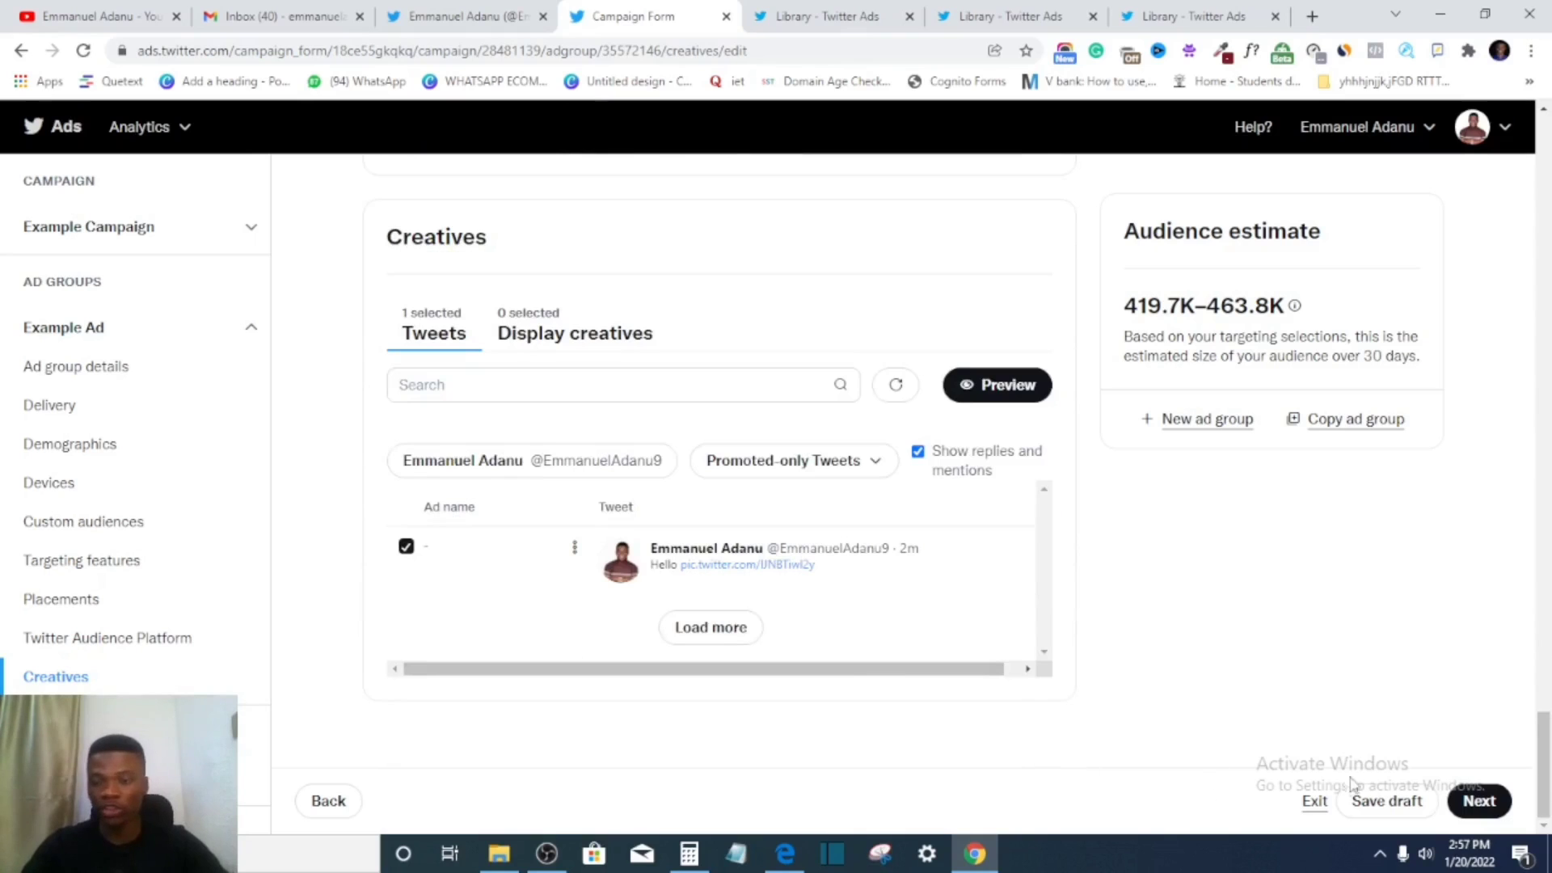
left_click(1451, 804)
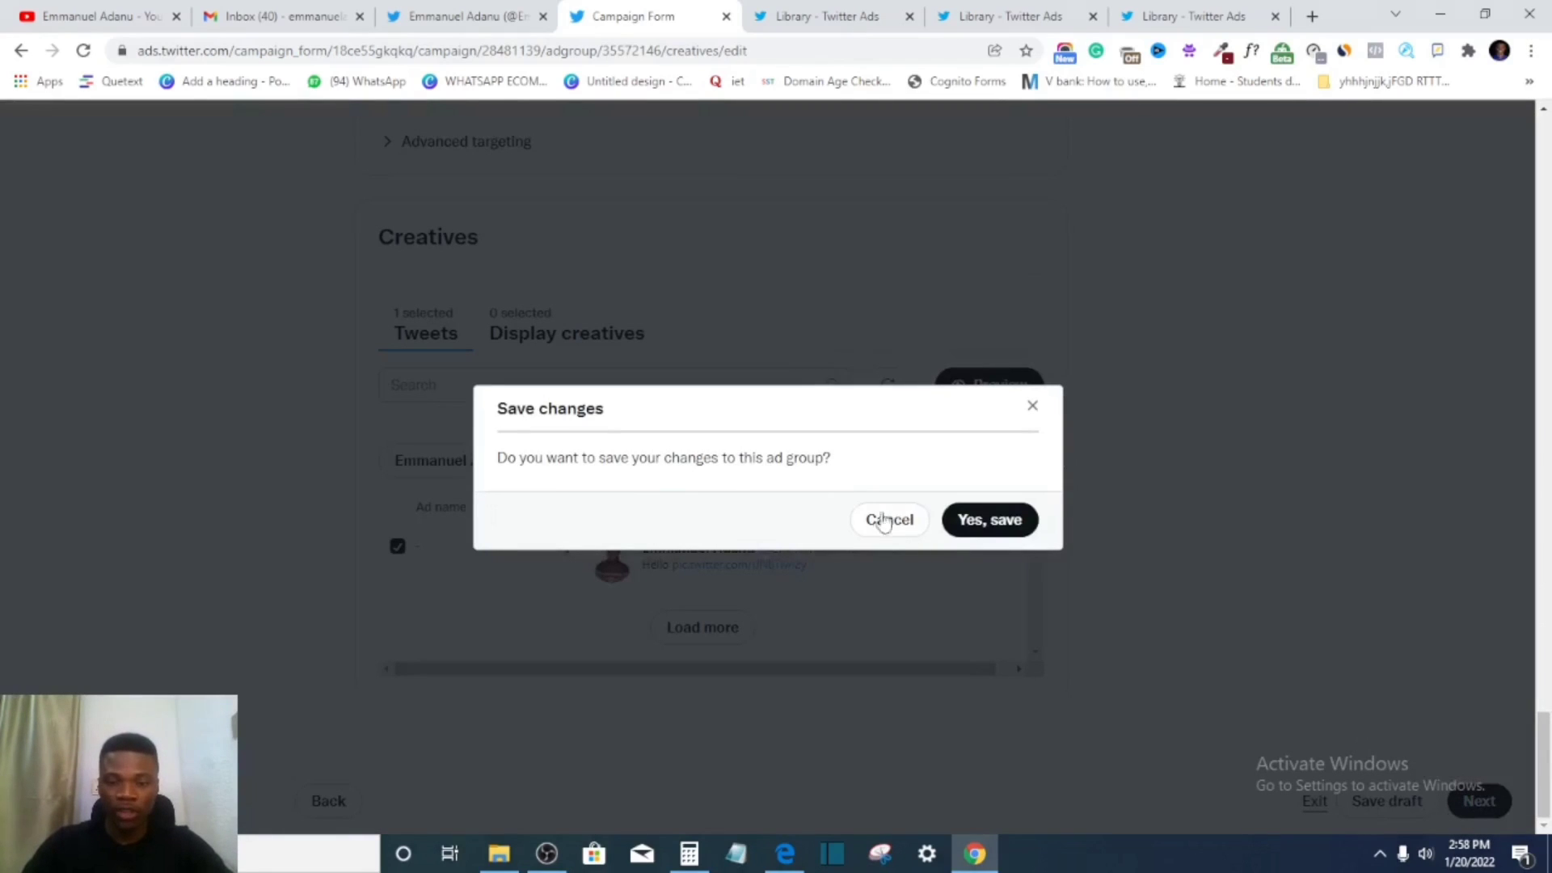
left_click(997, 526)
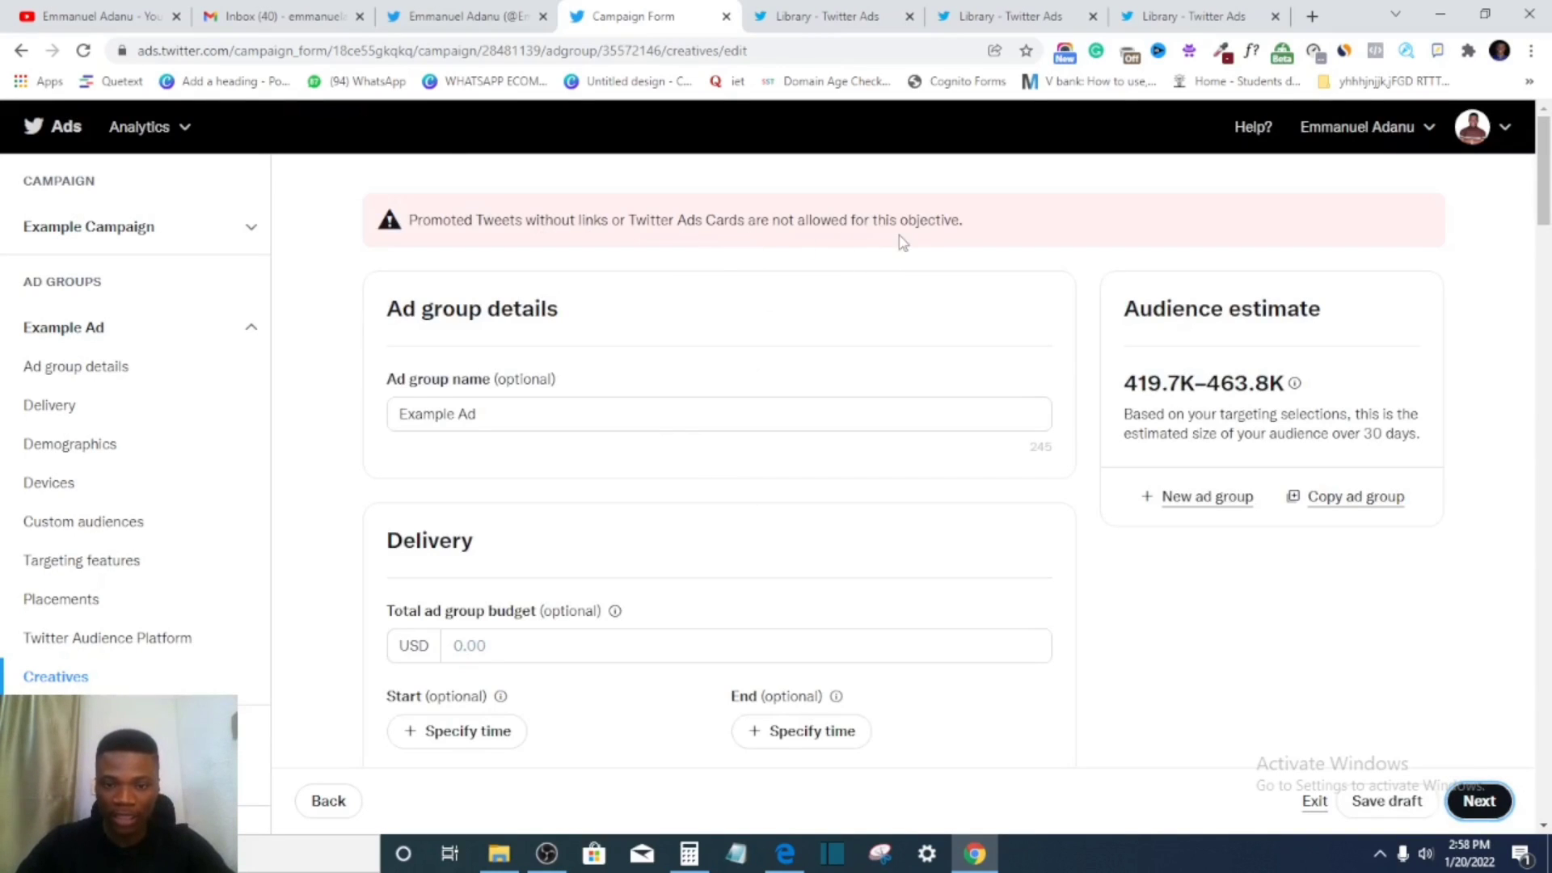
scroll(904, 243, "down", 20)
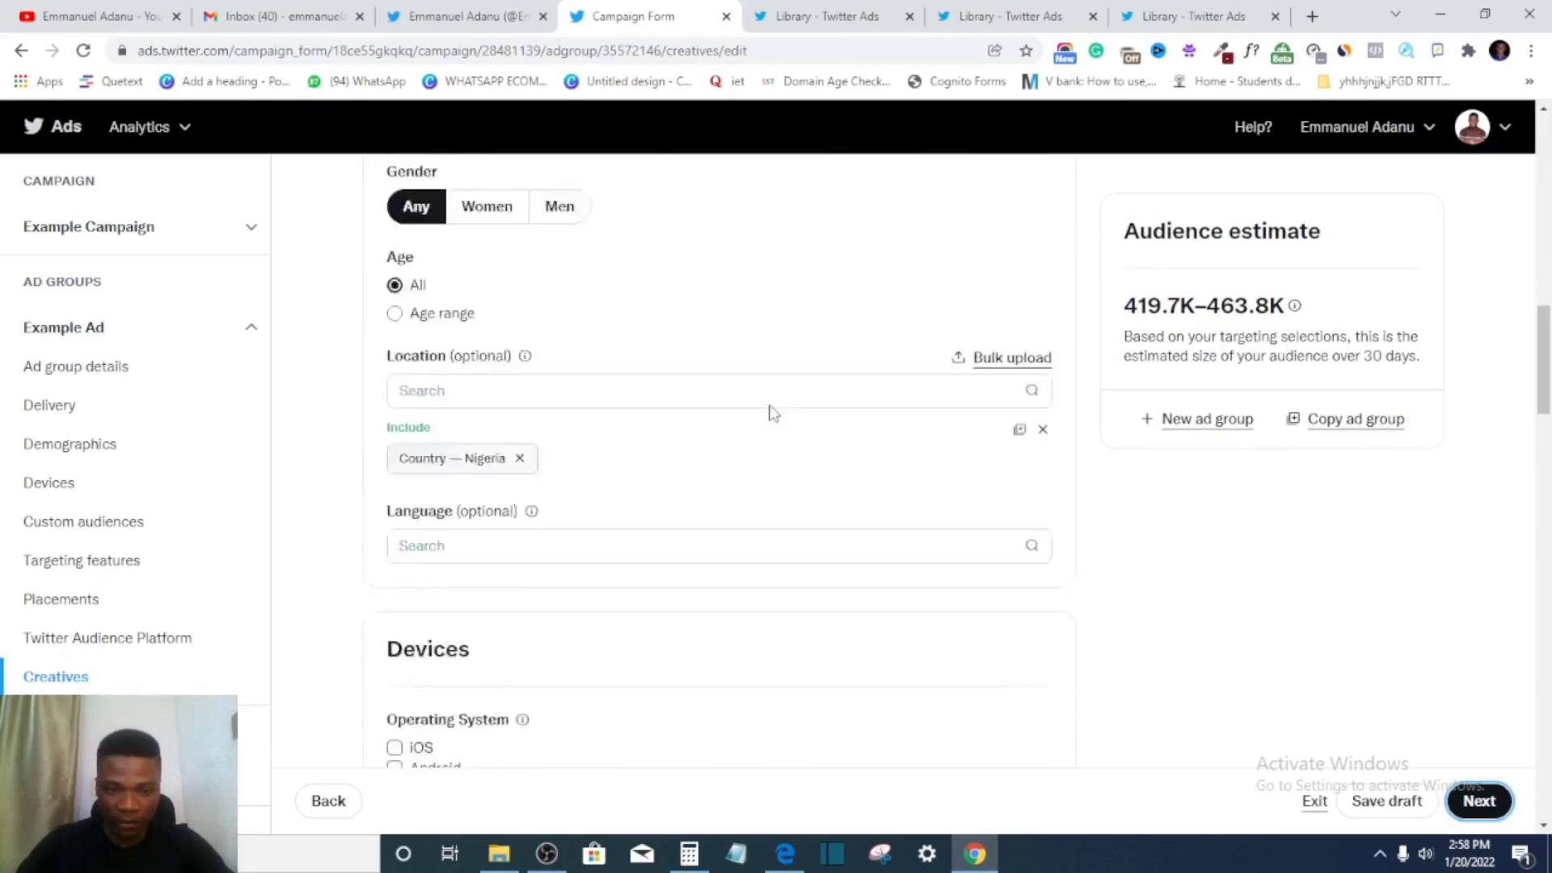
scroll(727, 414, "down", 20)
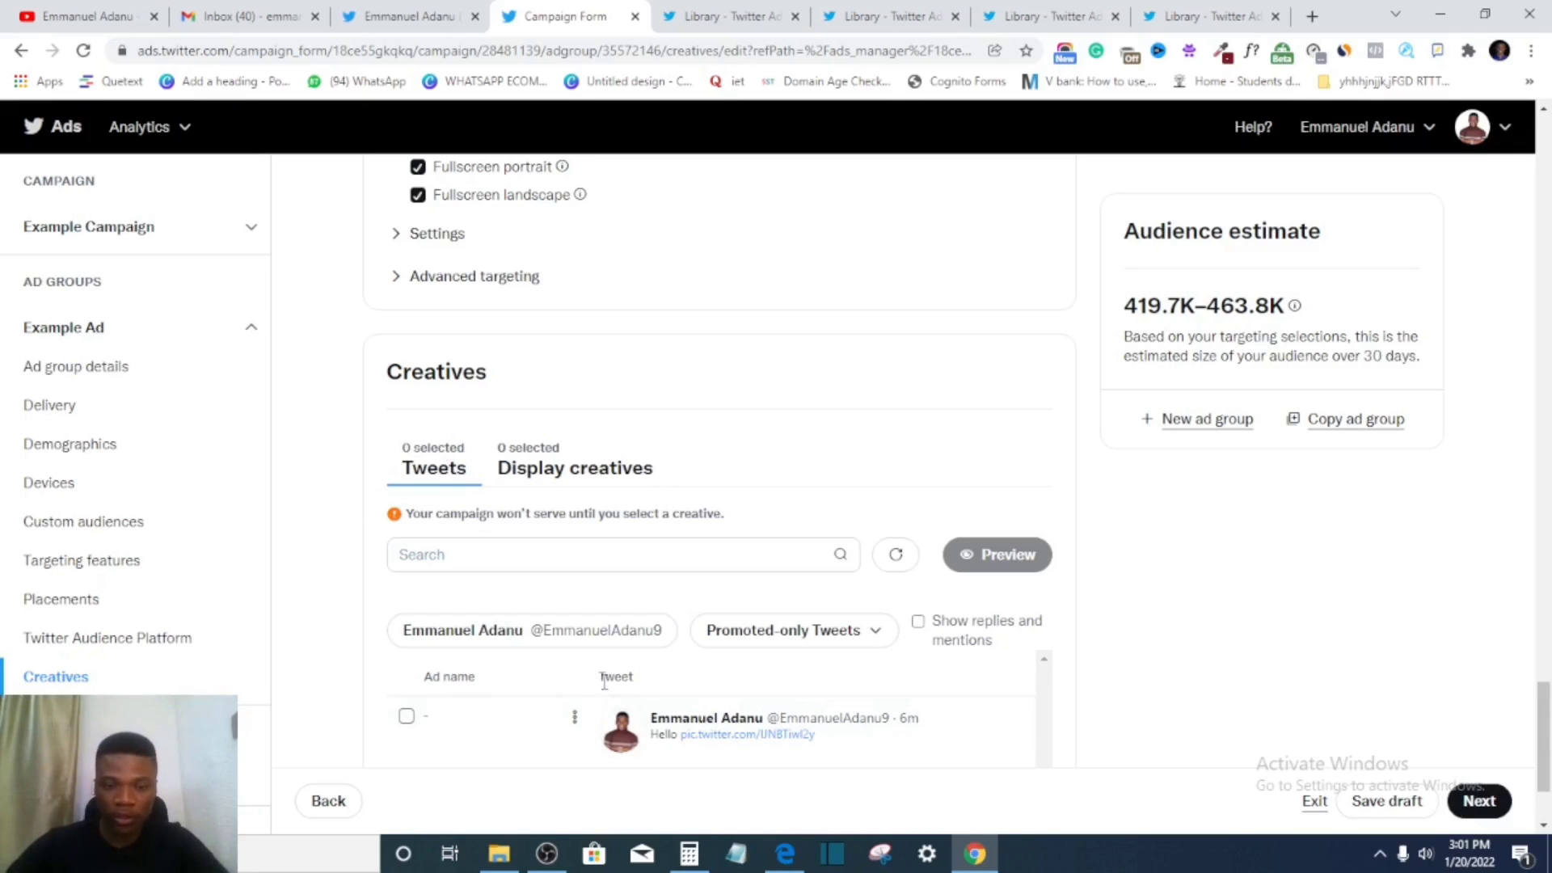
left_click(485, 468)
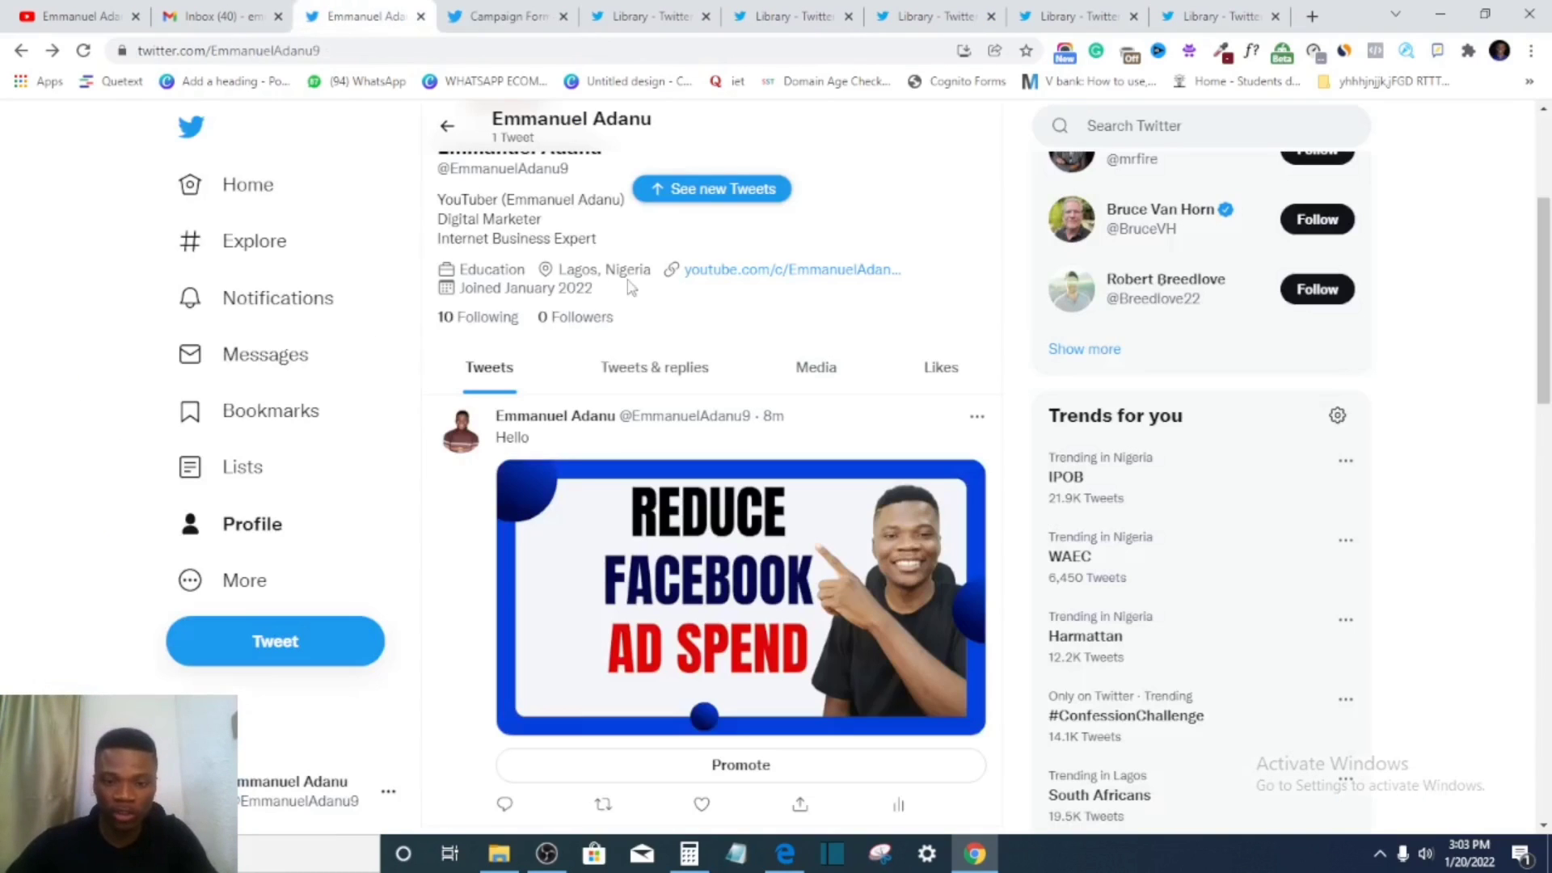
- Delete the Hello Tweet from the Twitter profile and confirm the deletion
left_click(977, 416)
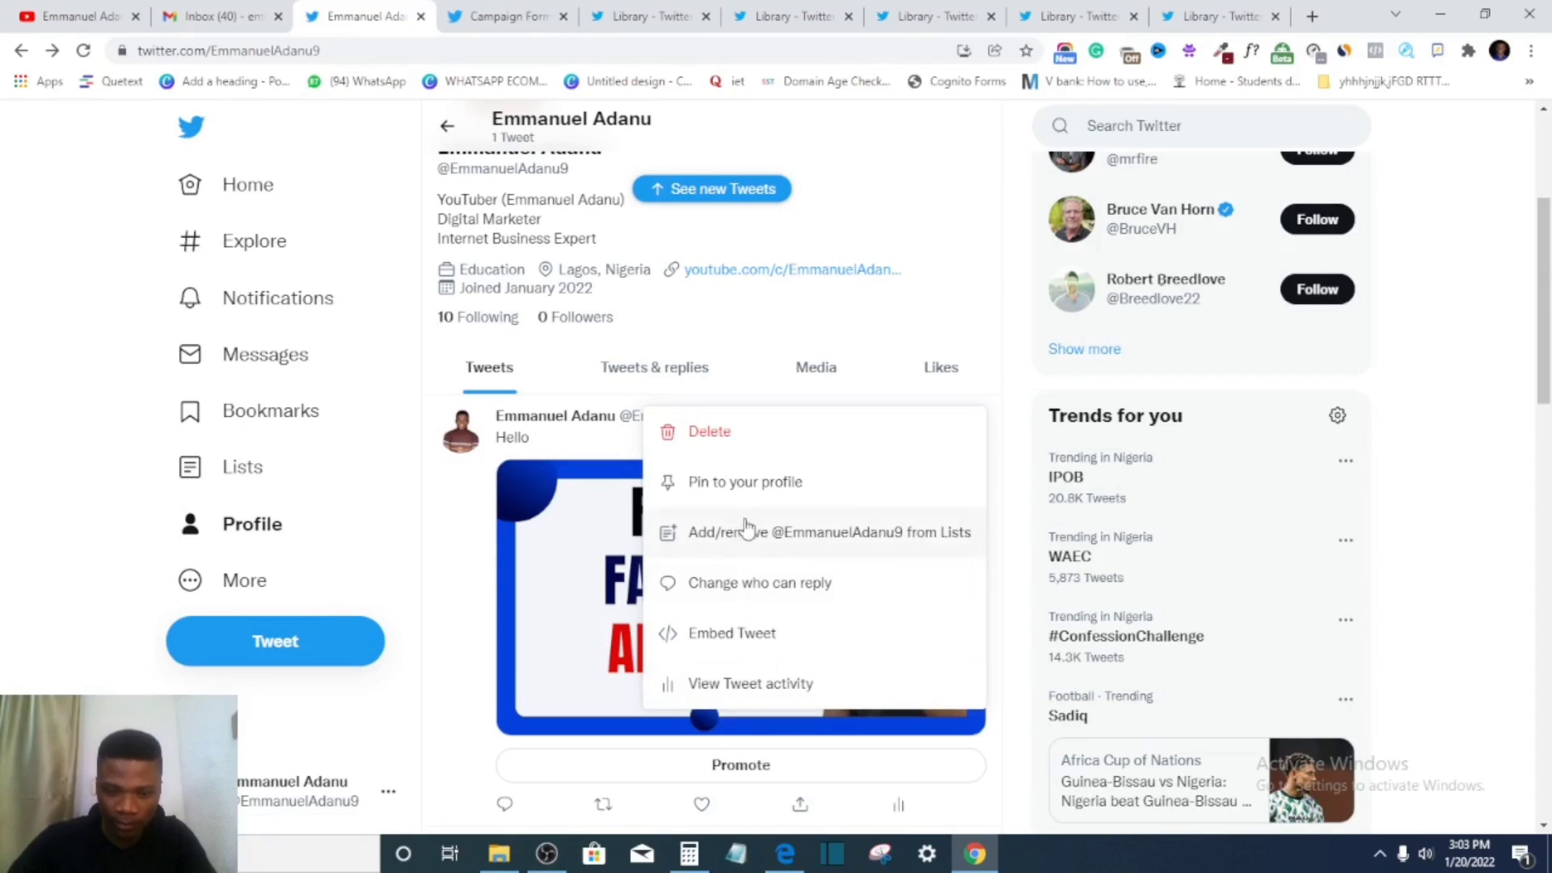
scroll(792, 687, "down", 3)
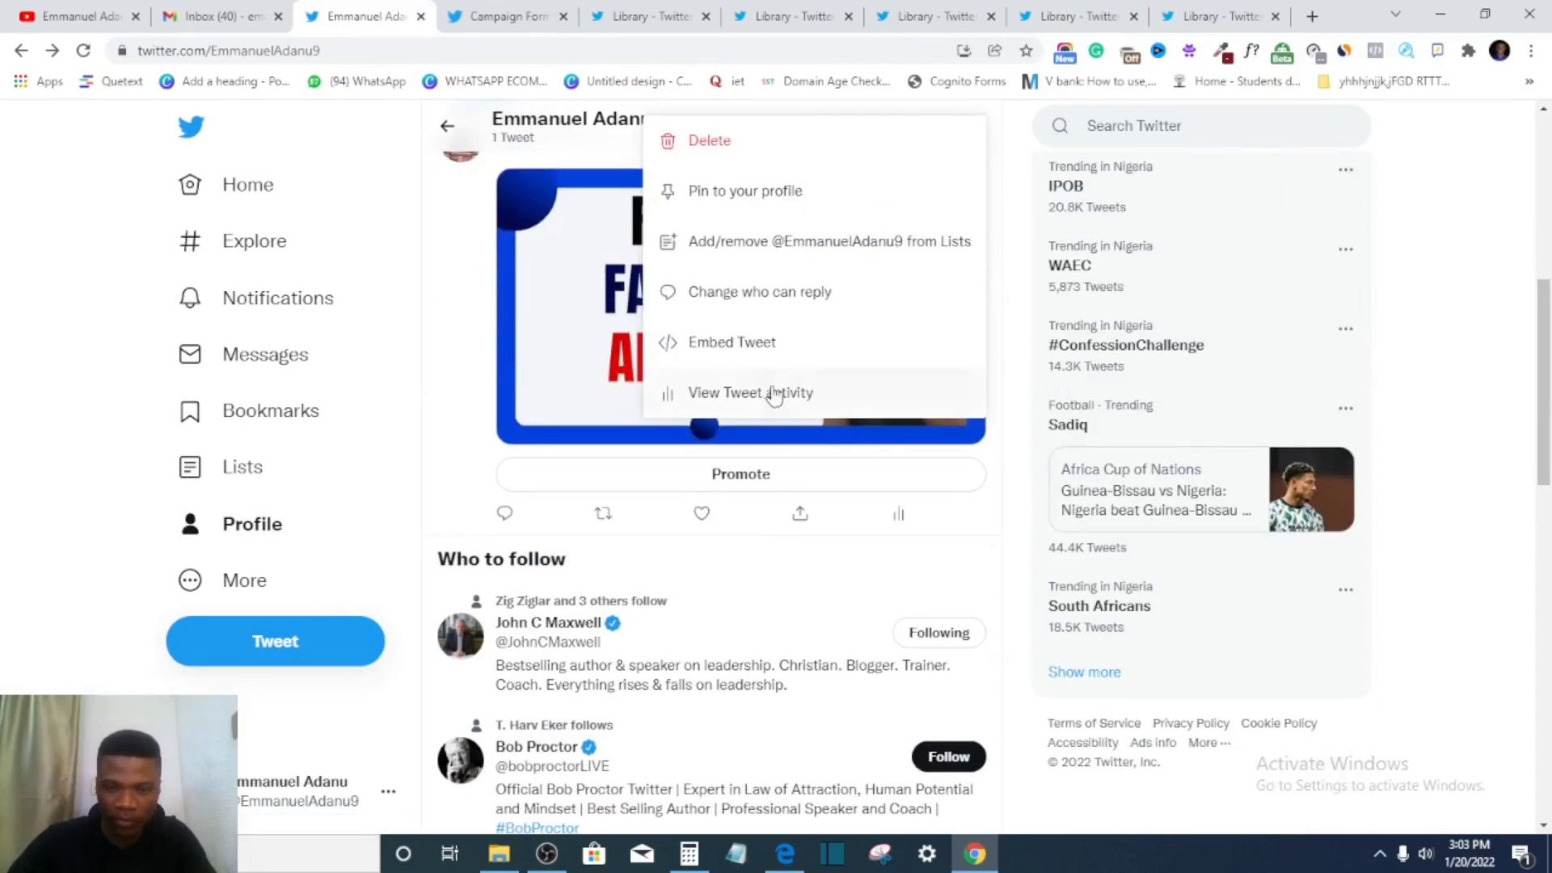
scroll(767, 380, "up", 1)
left_click(709, 237)
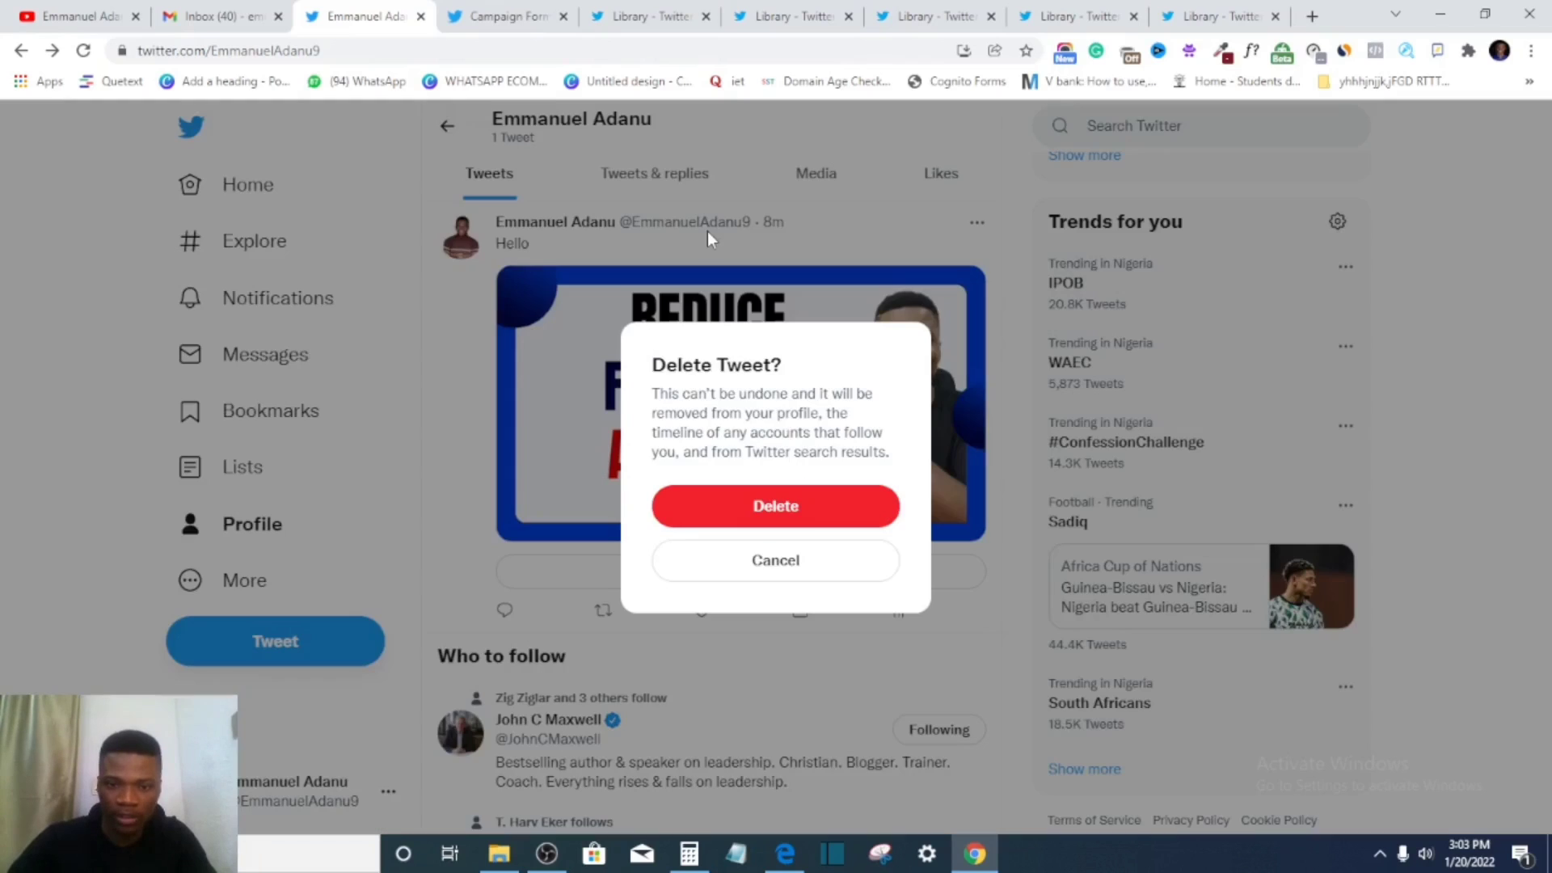
left_click(783, 522)
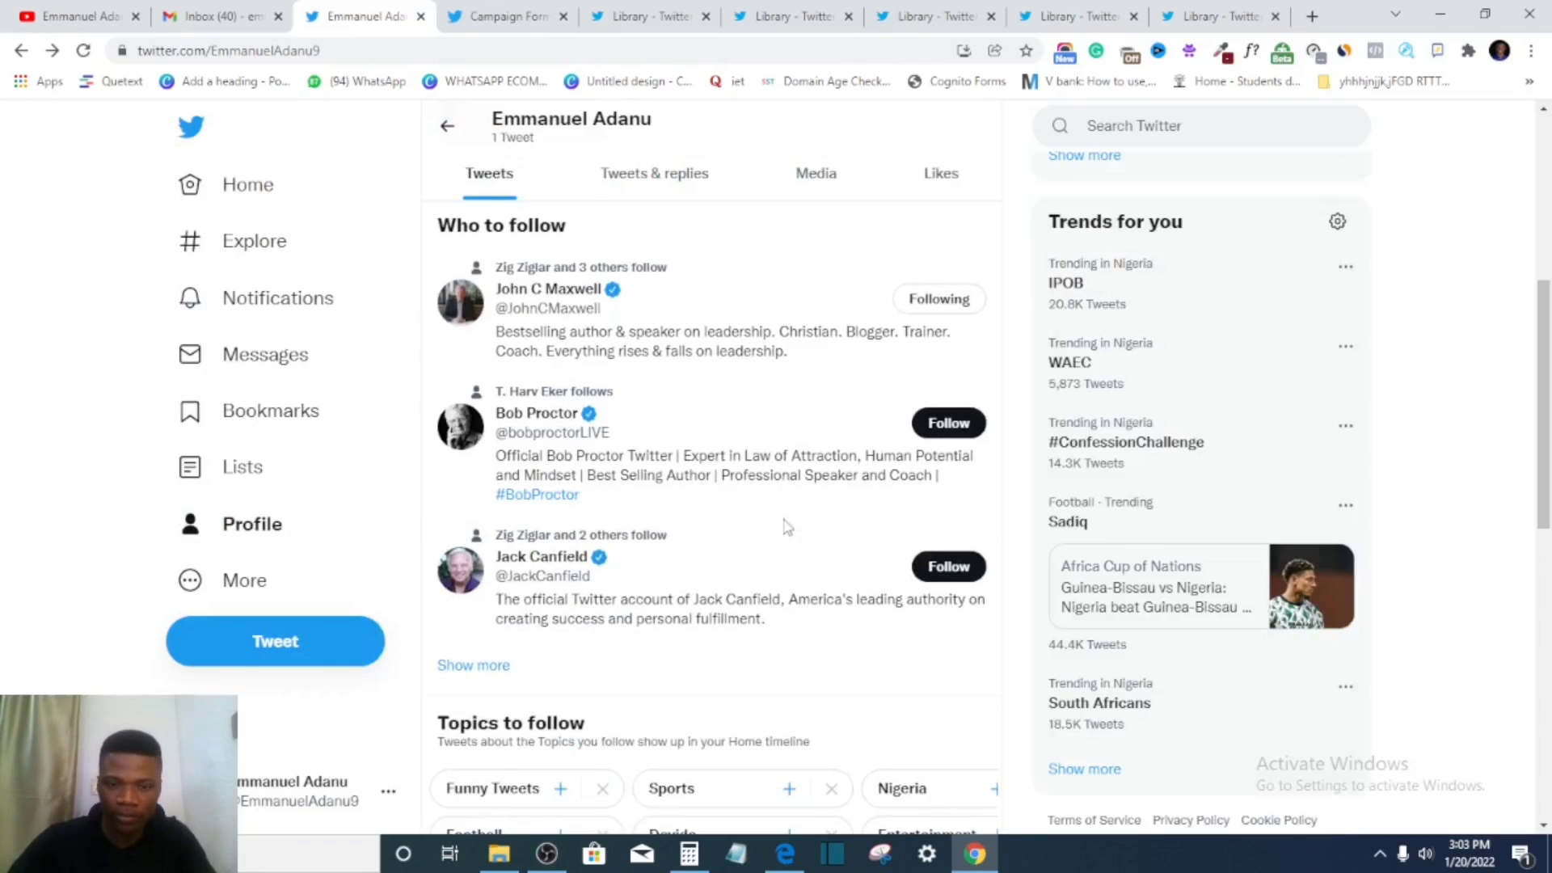
- Start a new Tweet with the text "Check out this video:"
scroll(675, 393, "up", 4)
left_click(304, 627)
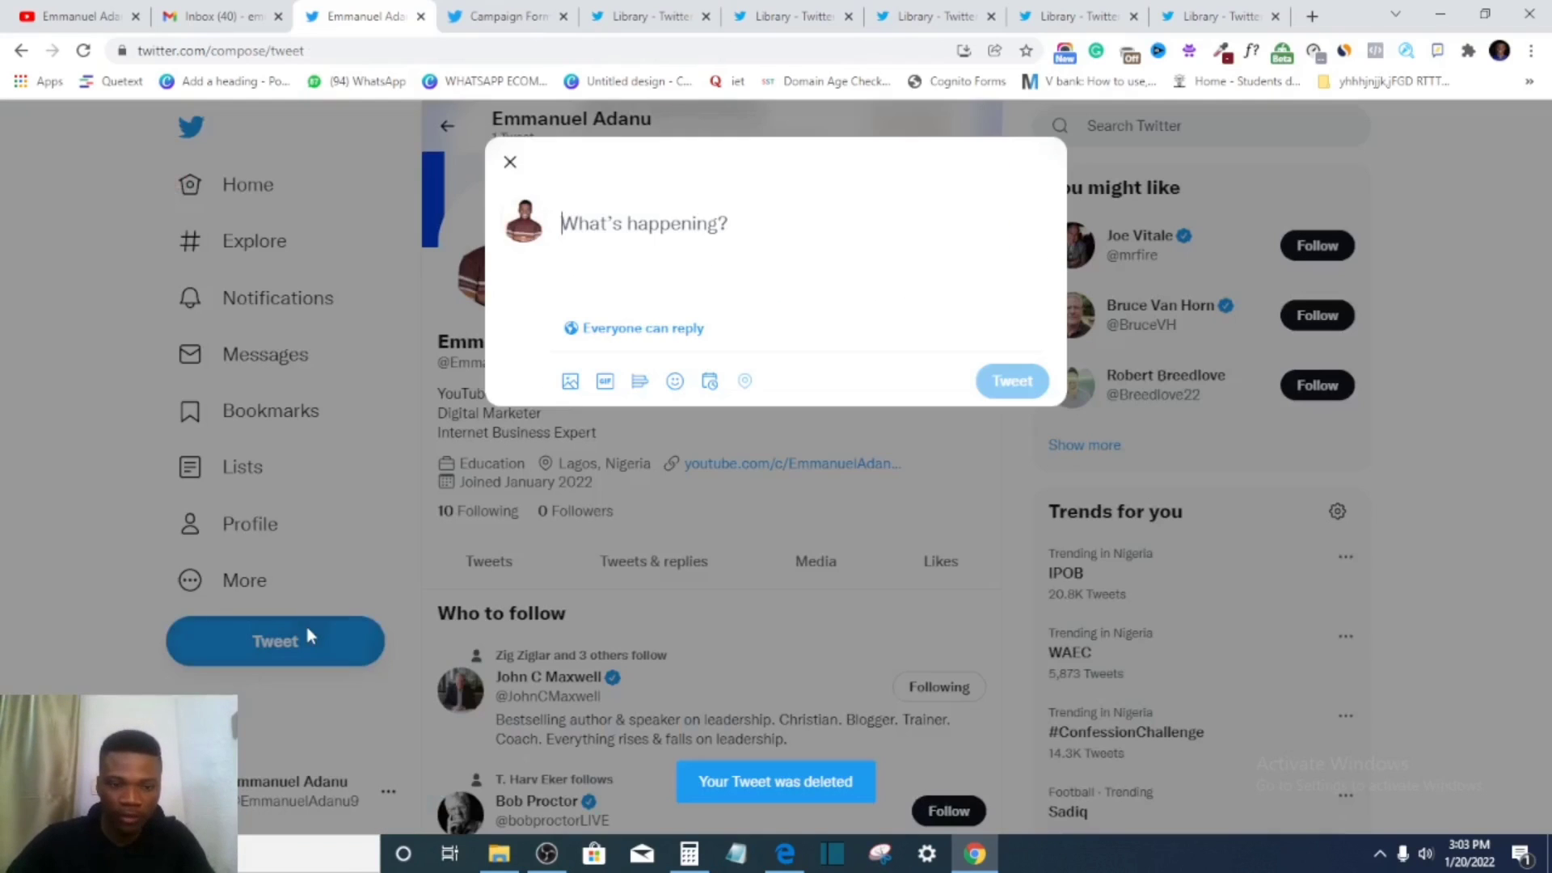
type("CHeck")
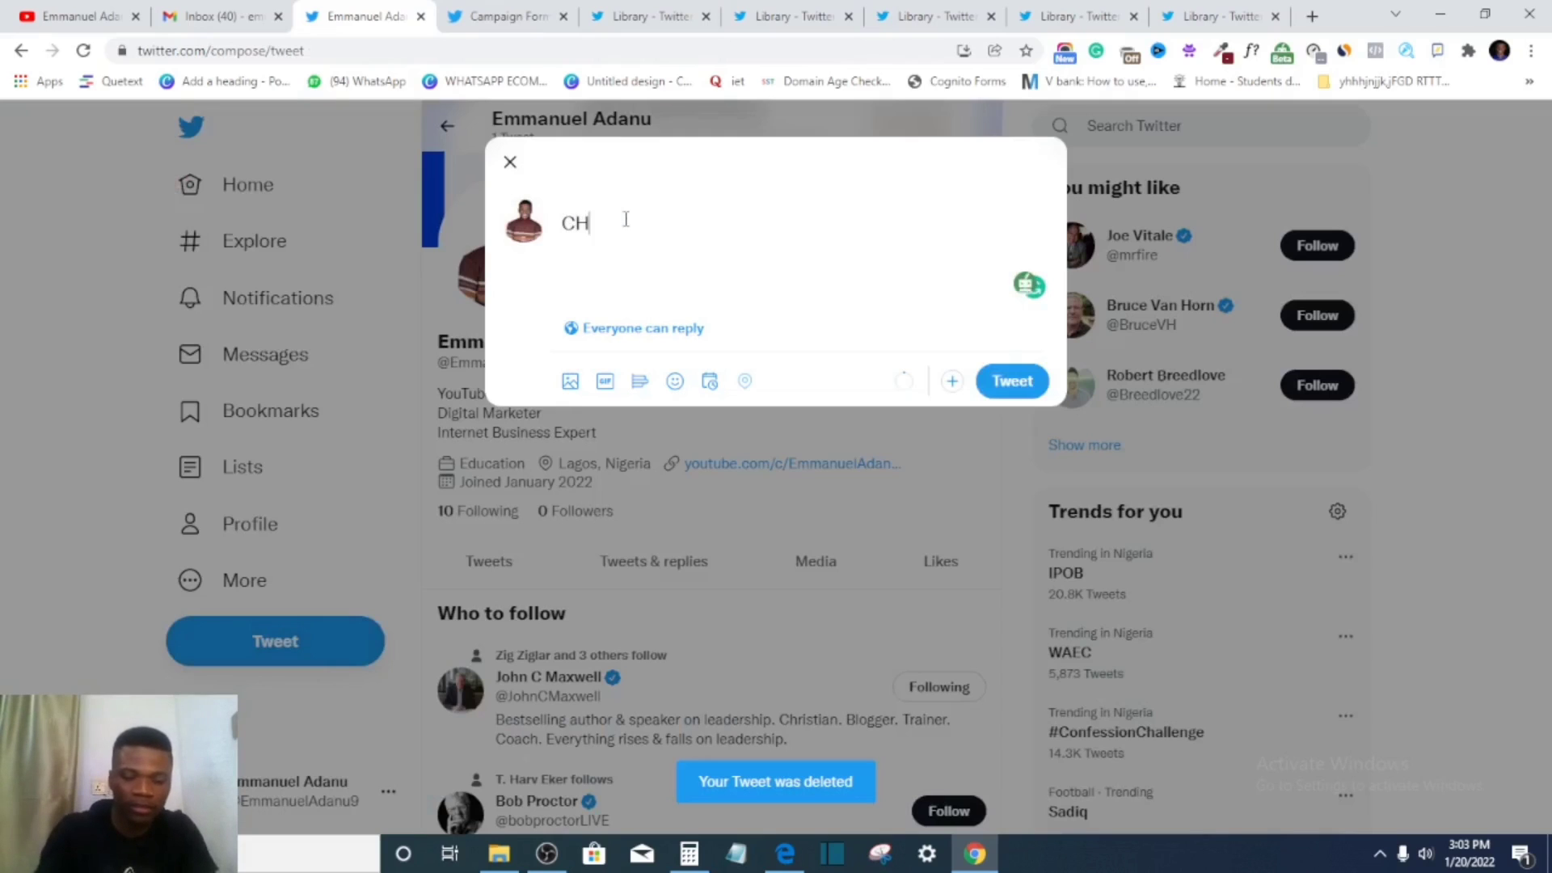
key("BackSpace")
key("BackSpace")
key("BackSpace")
key("BackSpace")
key("BackSpace")
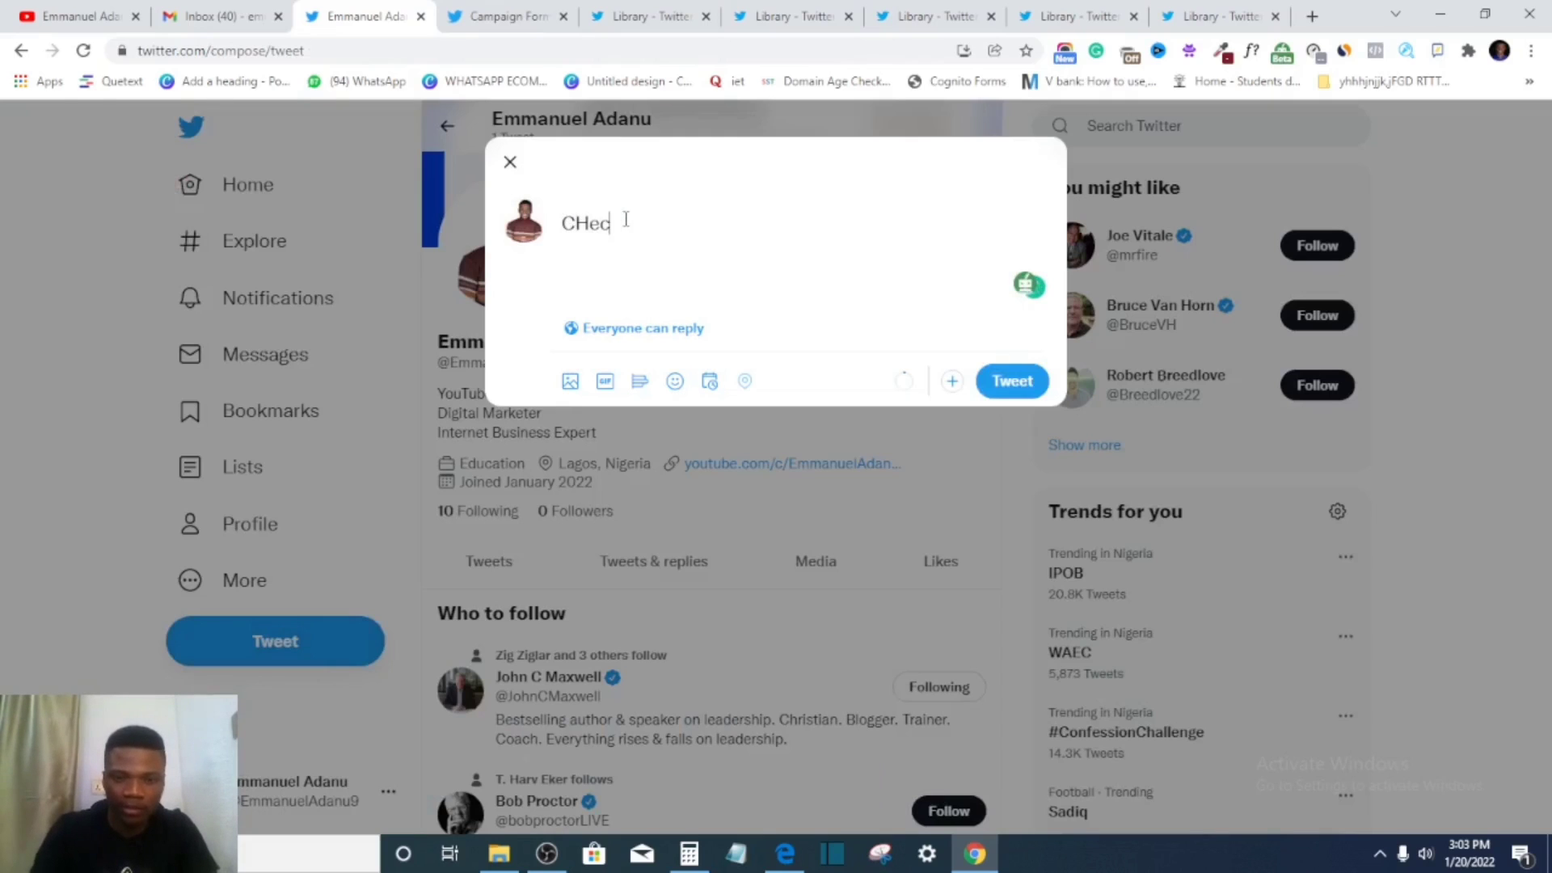
type("Che")
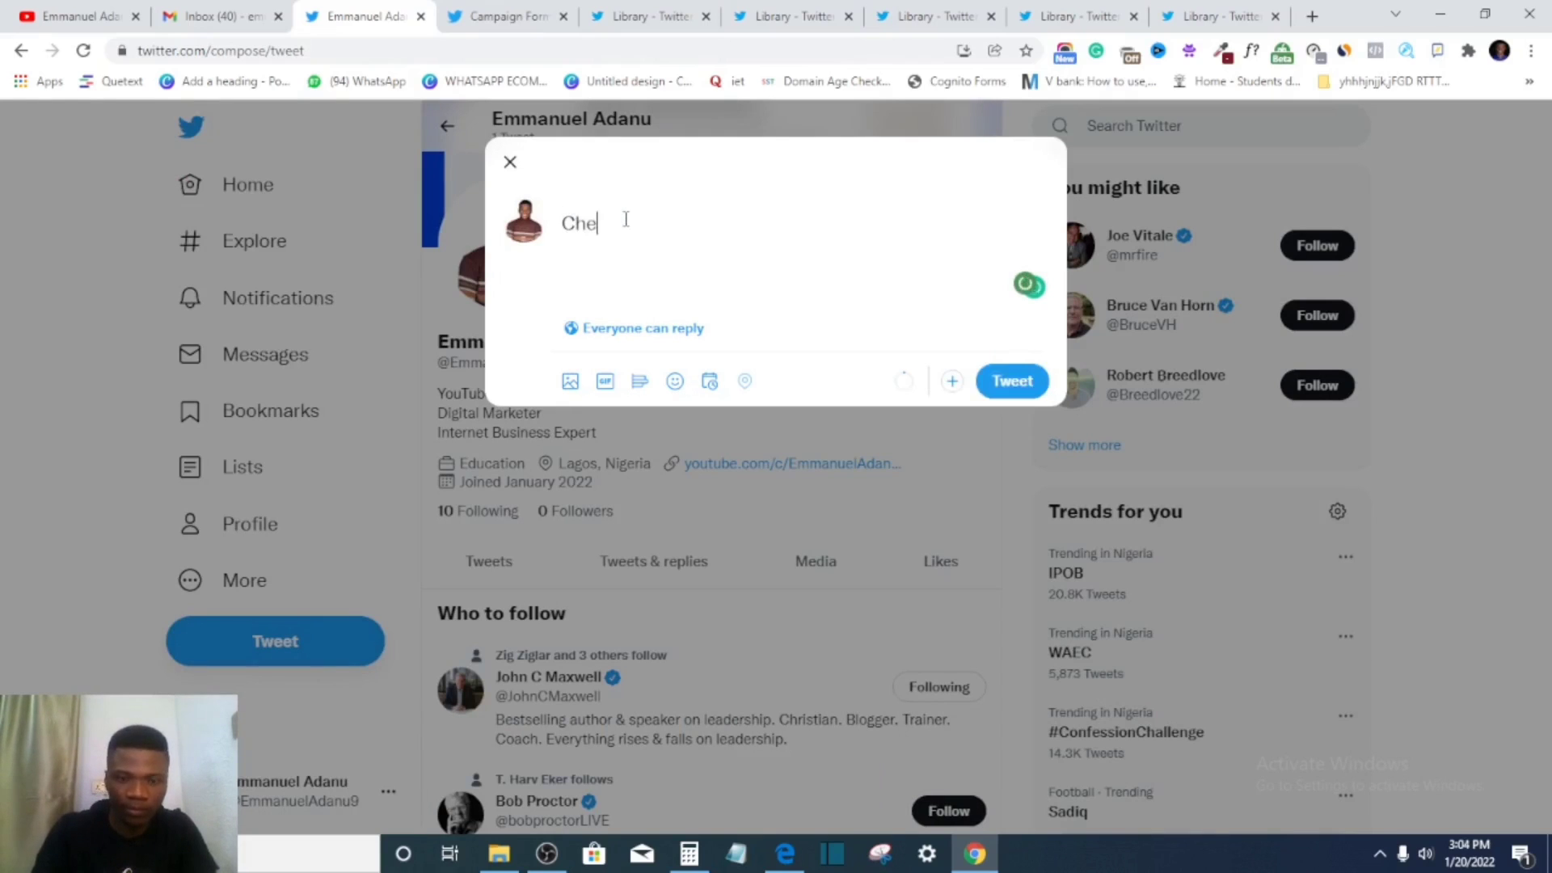
type("ck out ")
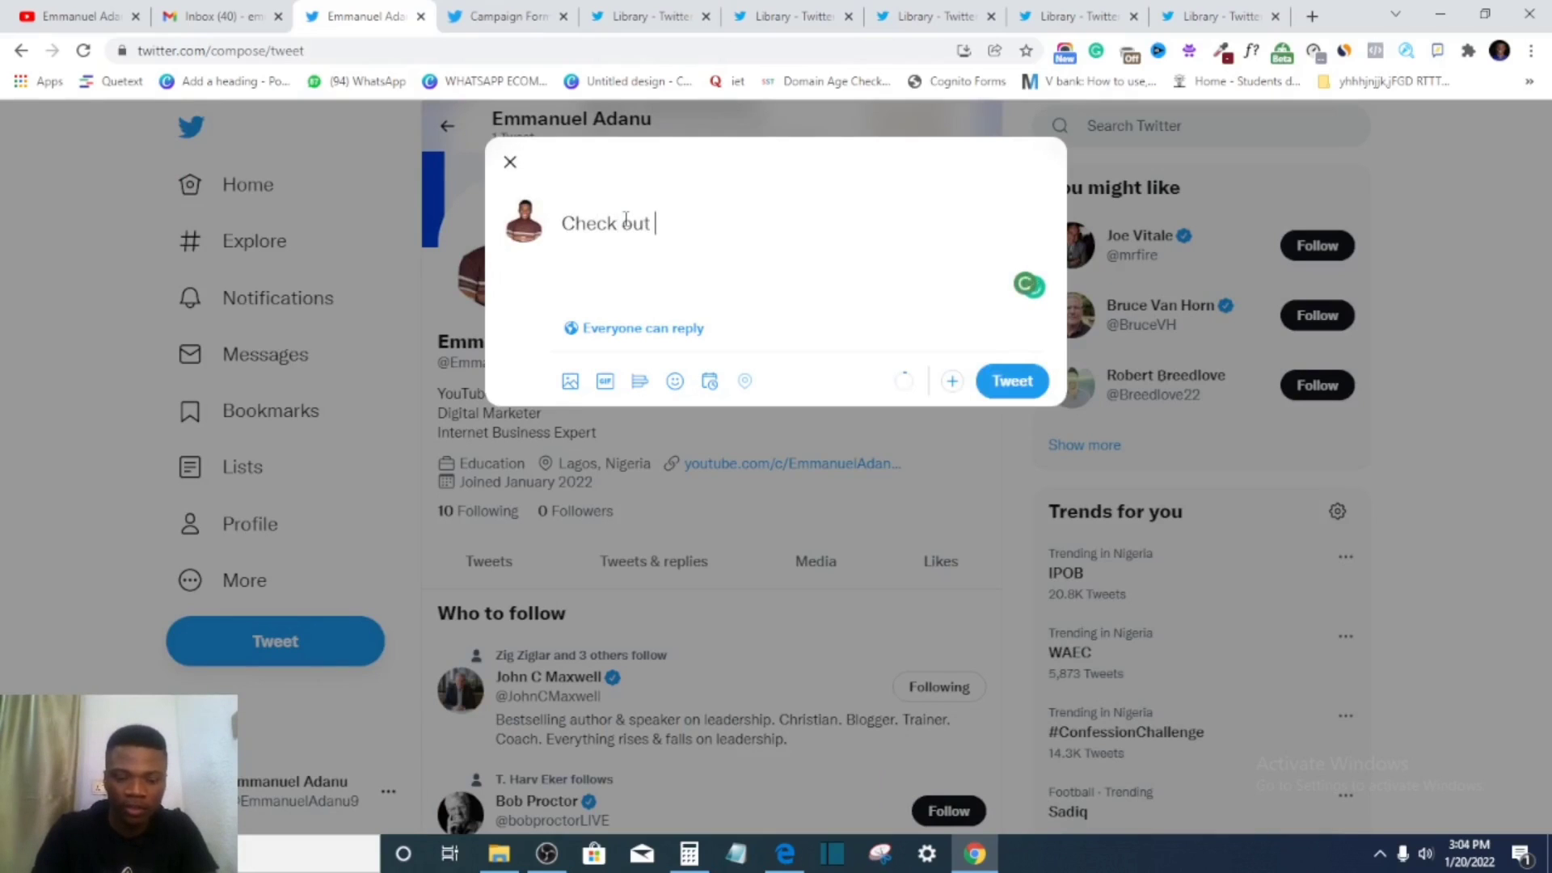
type("this ")
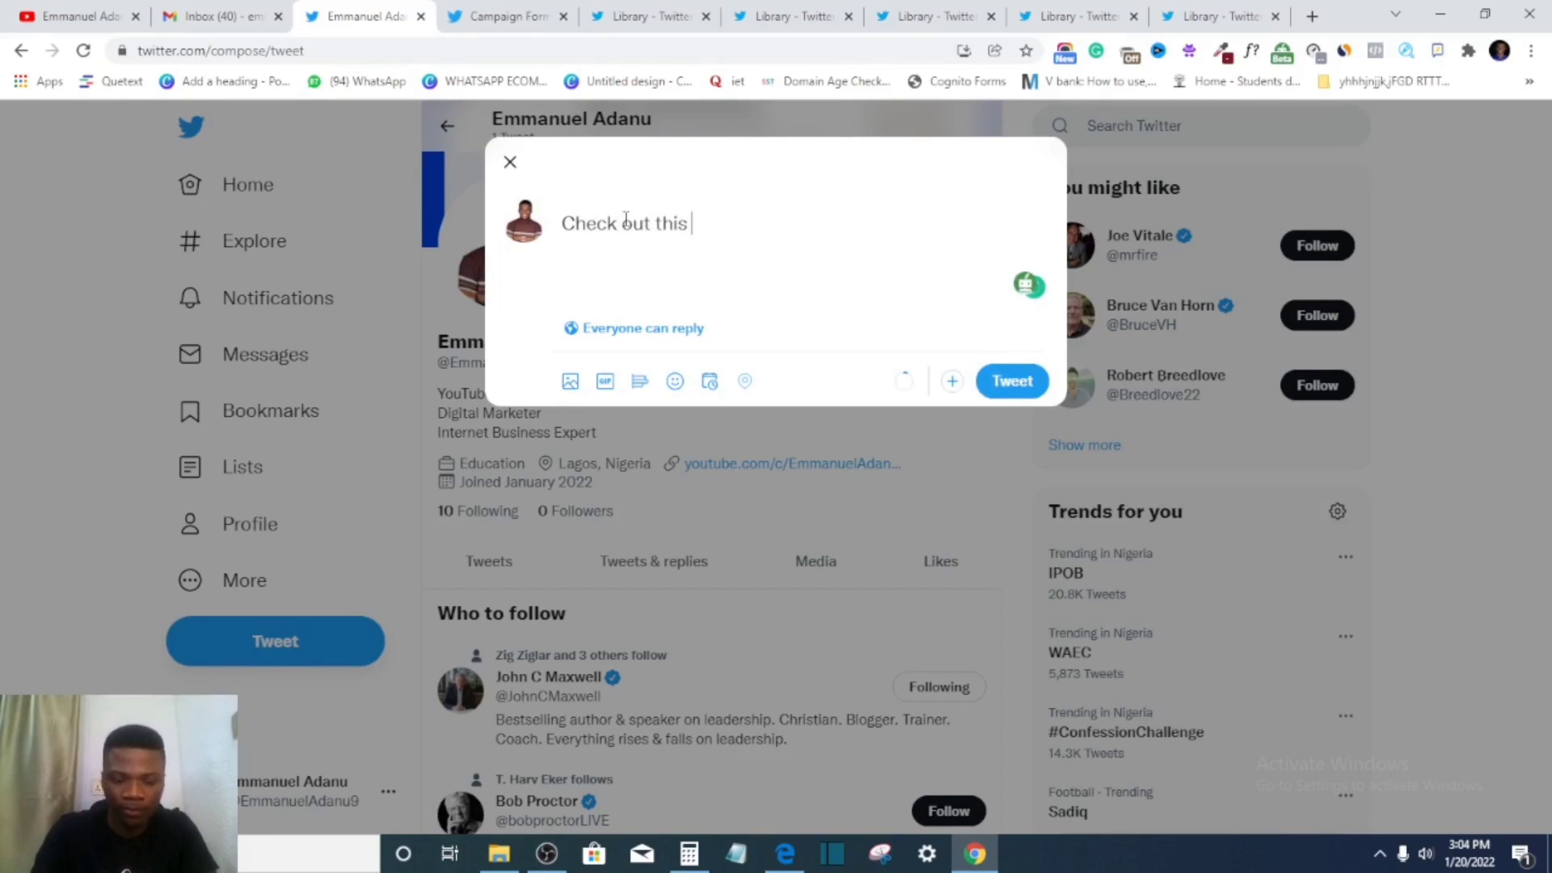
type("video:")
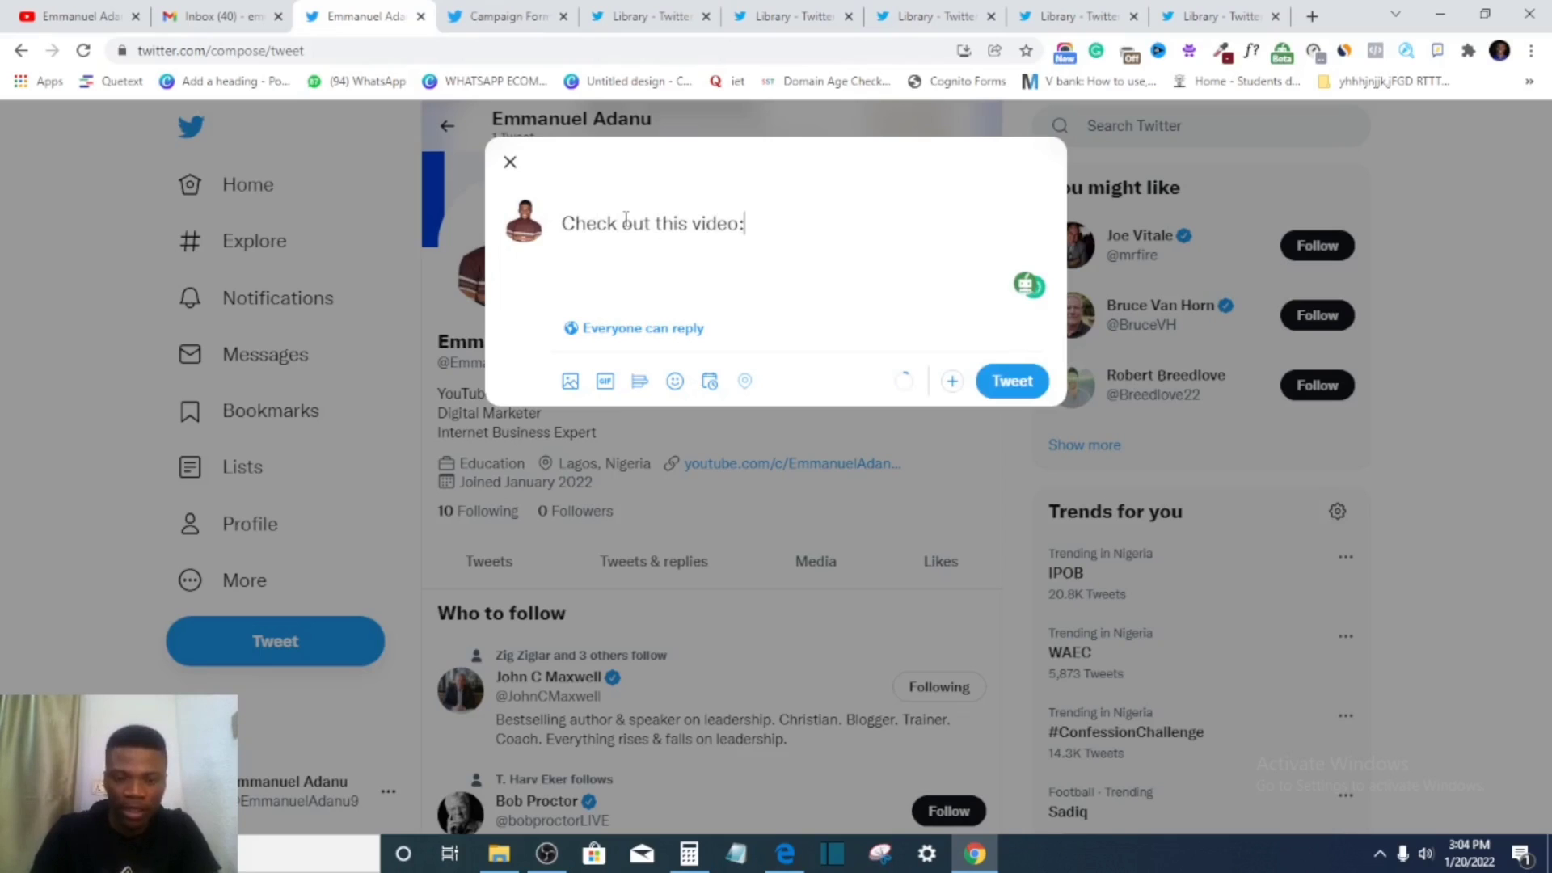
- Add the link to the YouTube channel's videos page below the Tweet text and publish the Tweet
type("https://www.youtube.com/c/EmmanuelAdanu/videos")
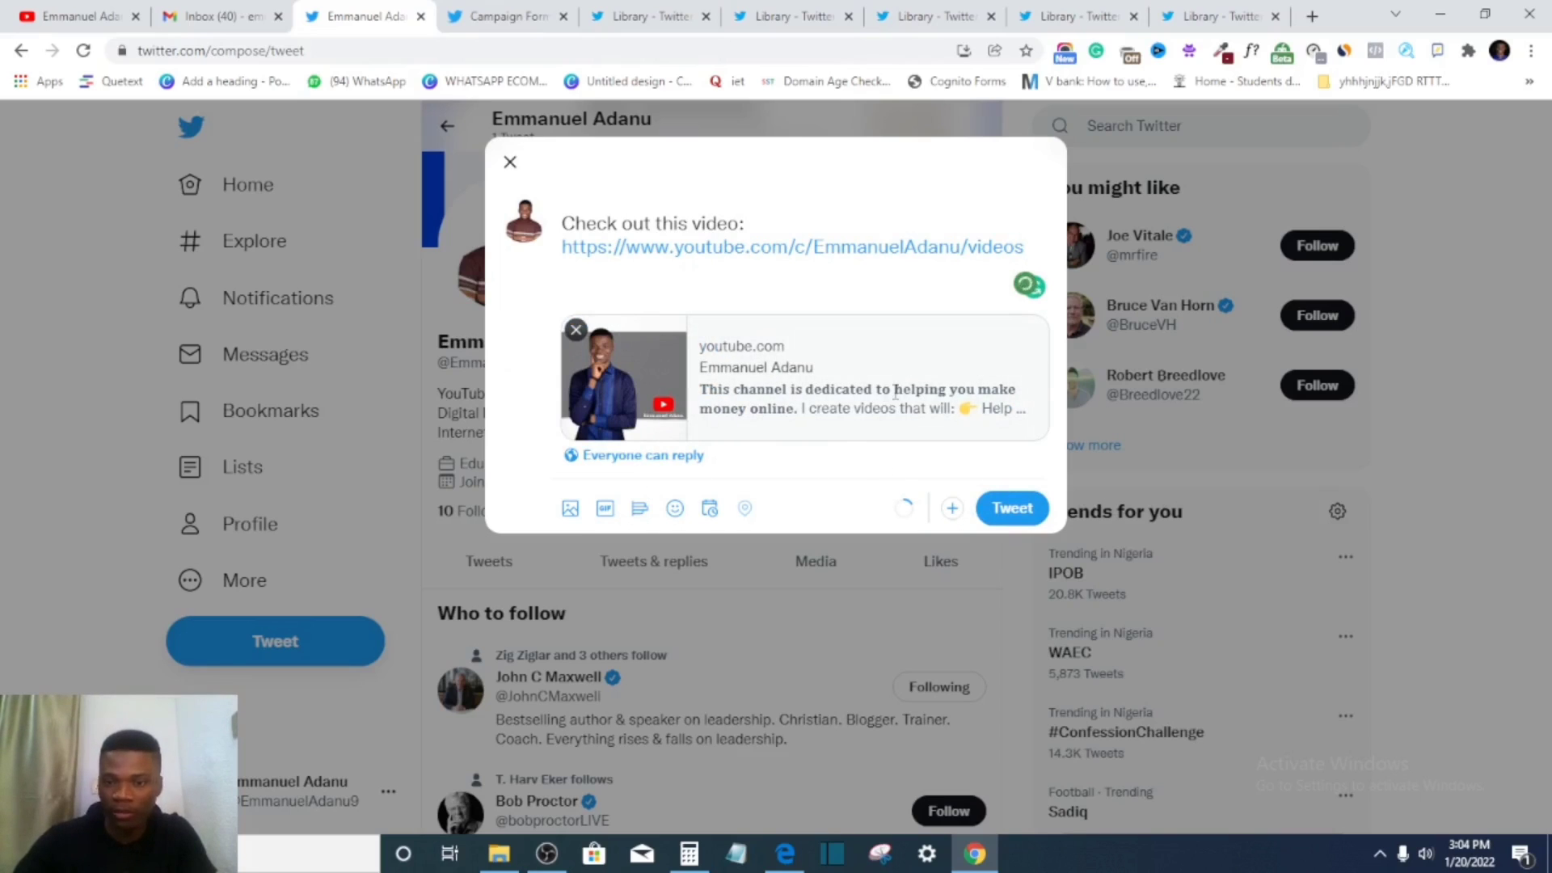
left_click(1018, 509)
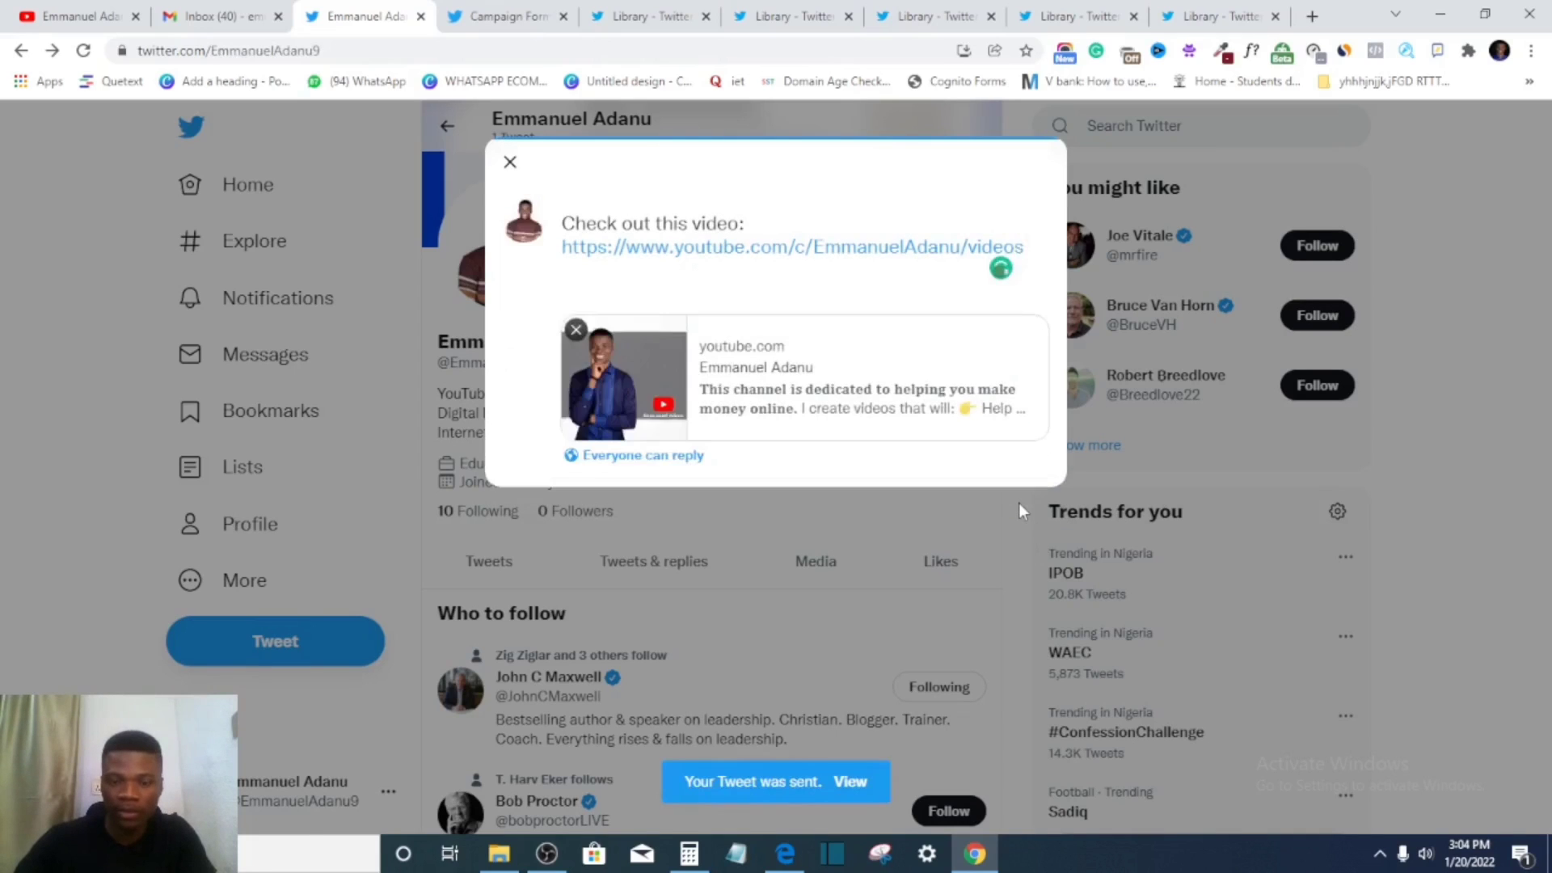
scroll(895, 643, "down", 2)
scroll(896, 642, "down", 2)
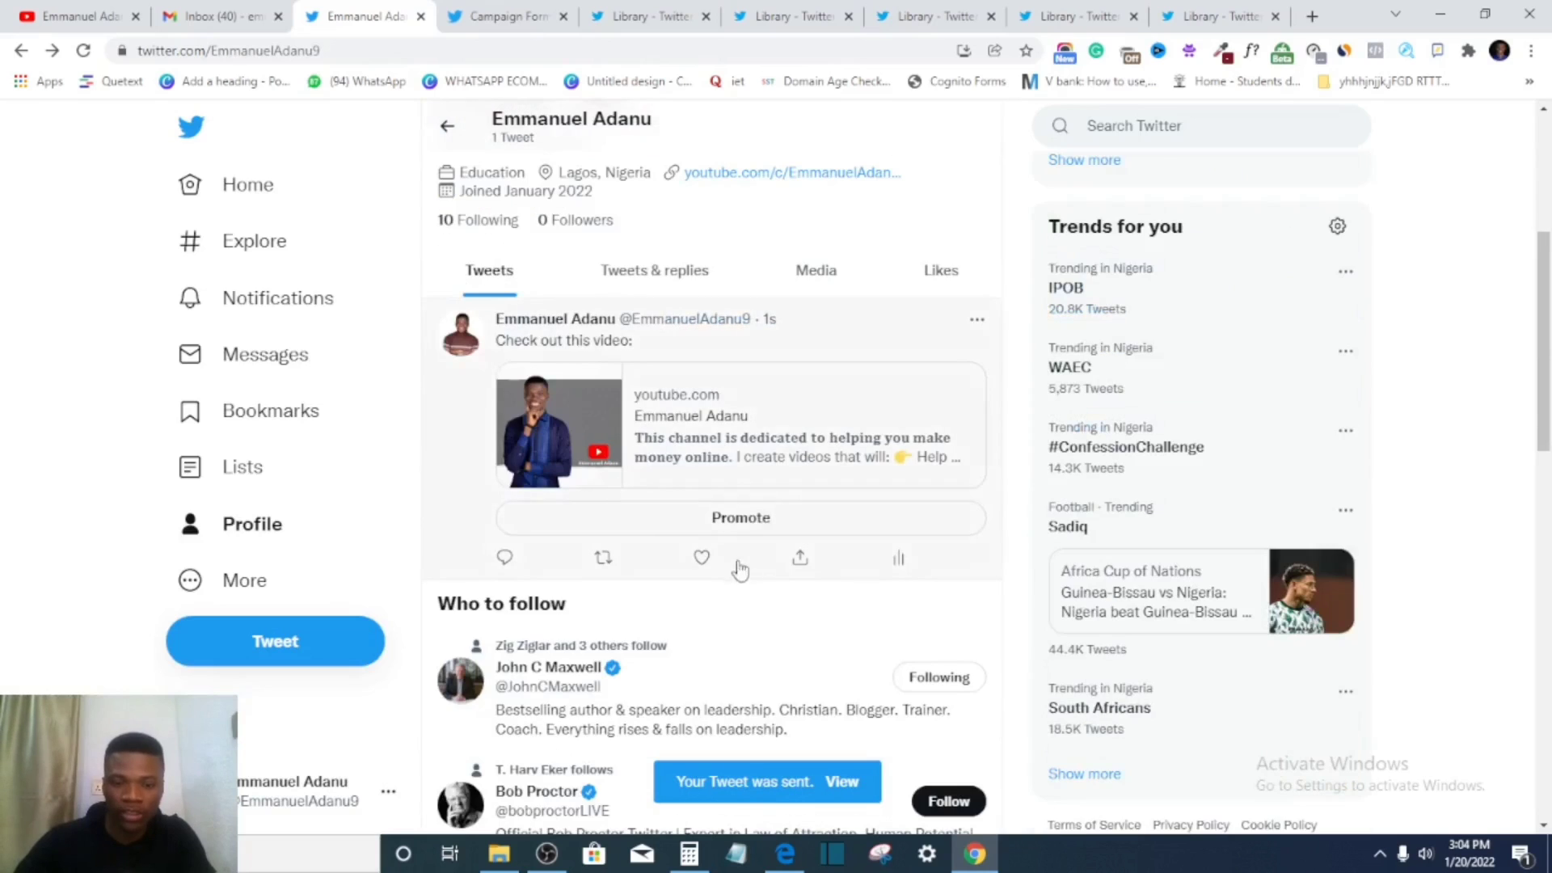
- In the campaign form's Creatives, list Organic Tweets, select the video Tweet, enable showing replies and mentions, and save the ad group changes
left_click(492, 8)
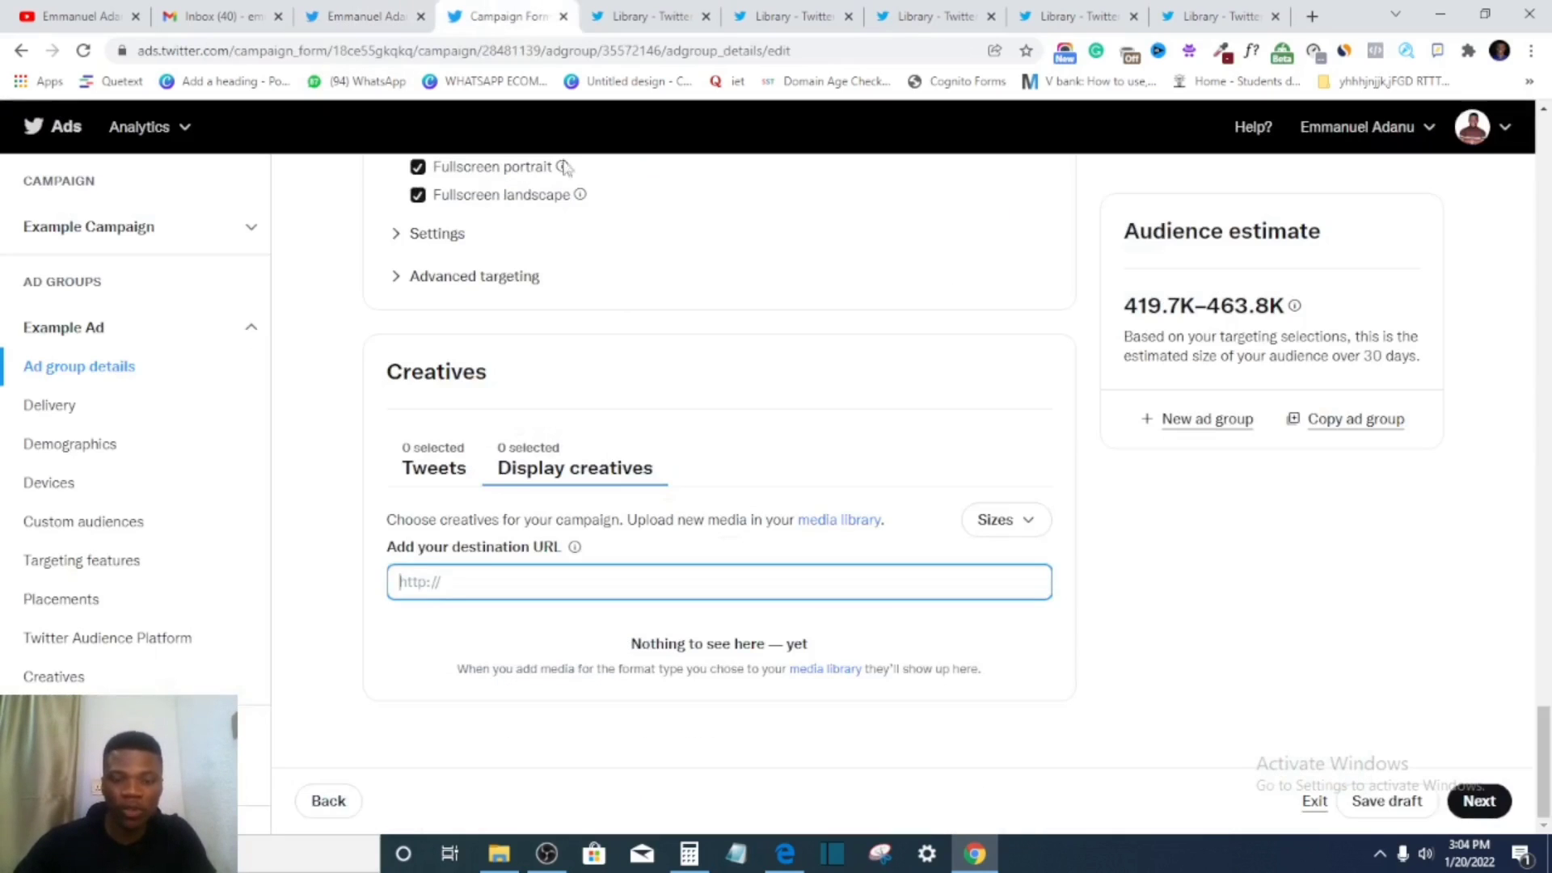
left_click(467, 474)
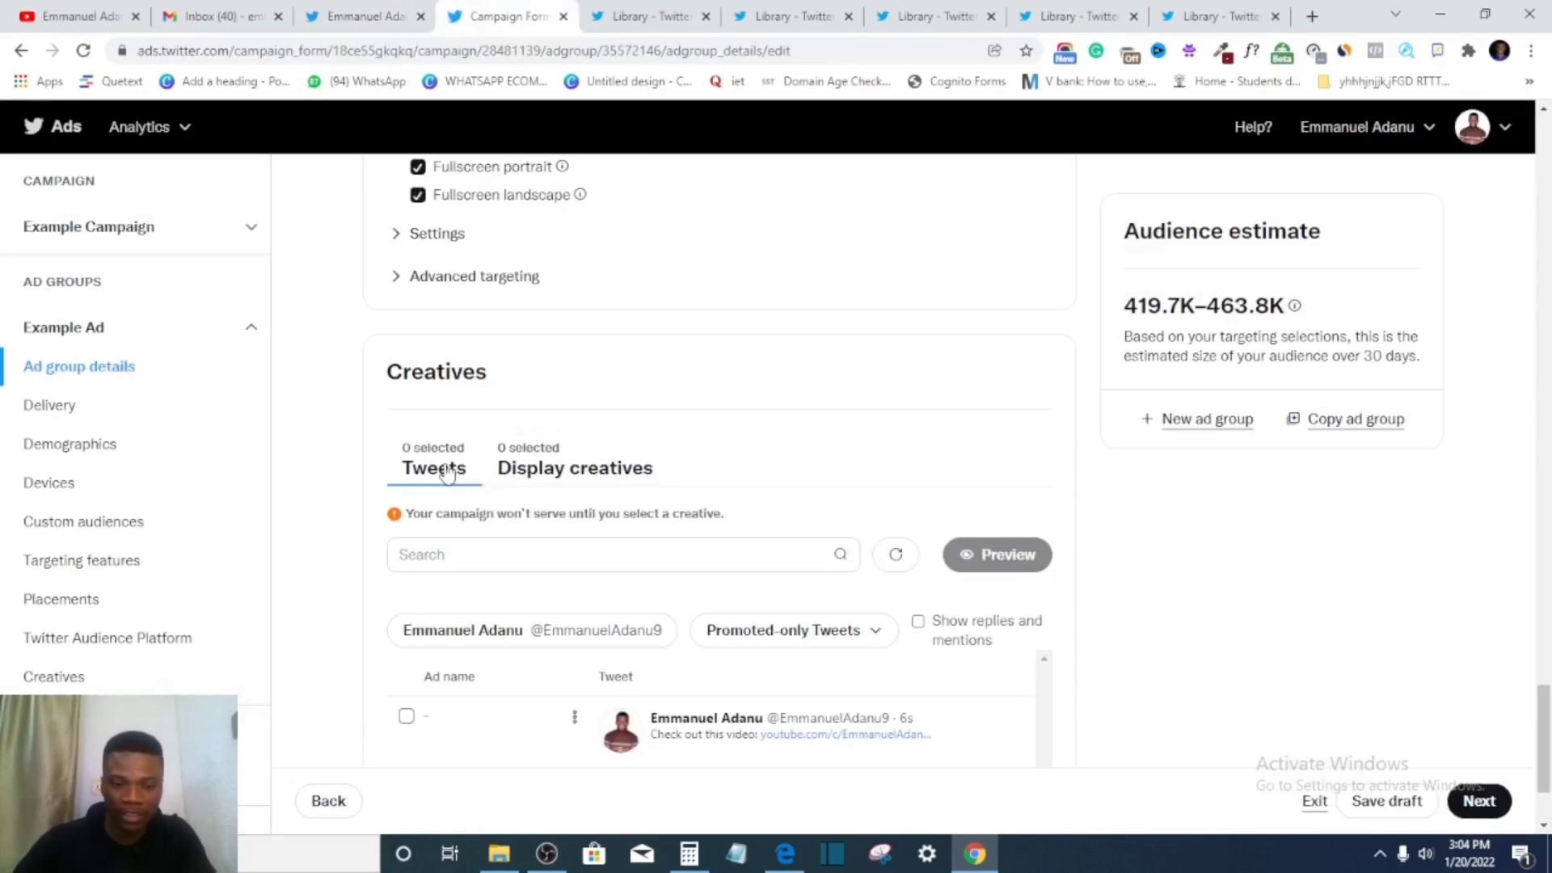
left_click(752, 637)
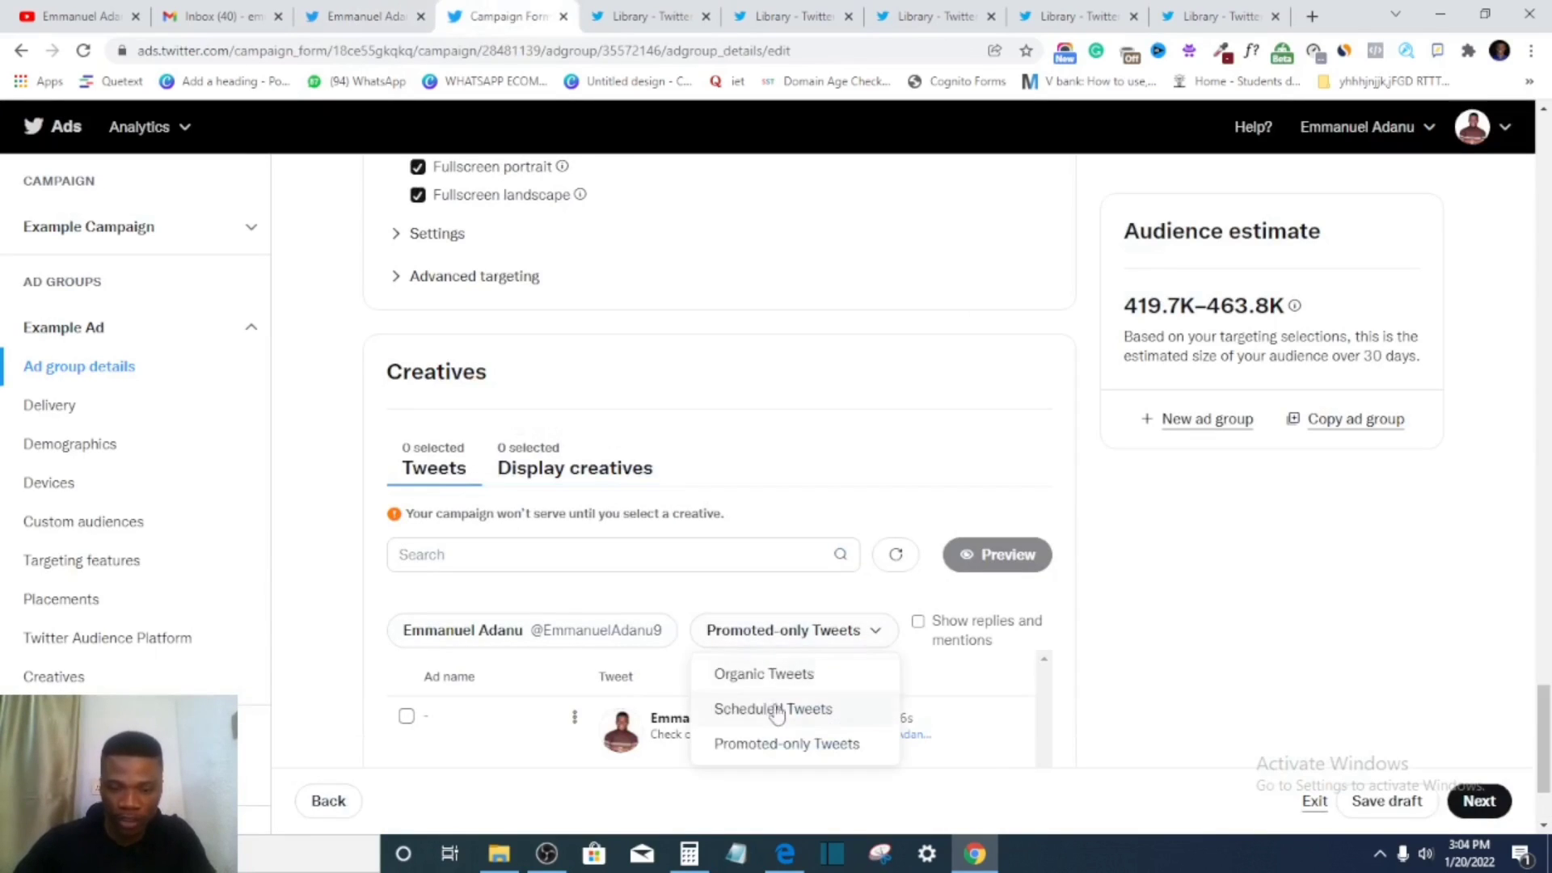
left_click(765, 675)
scroll(760, 681, "down", 2)
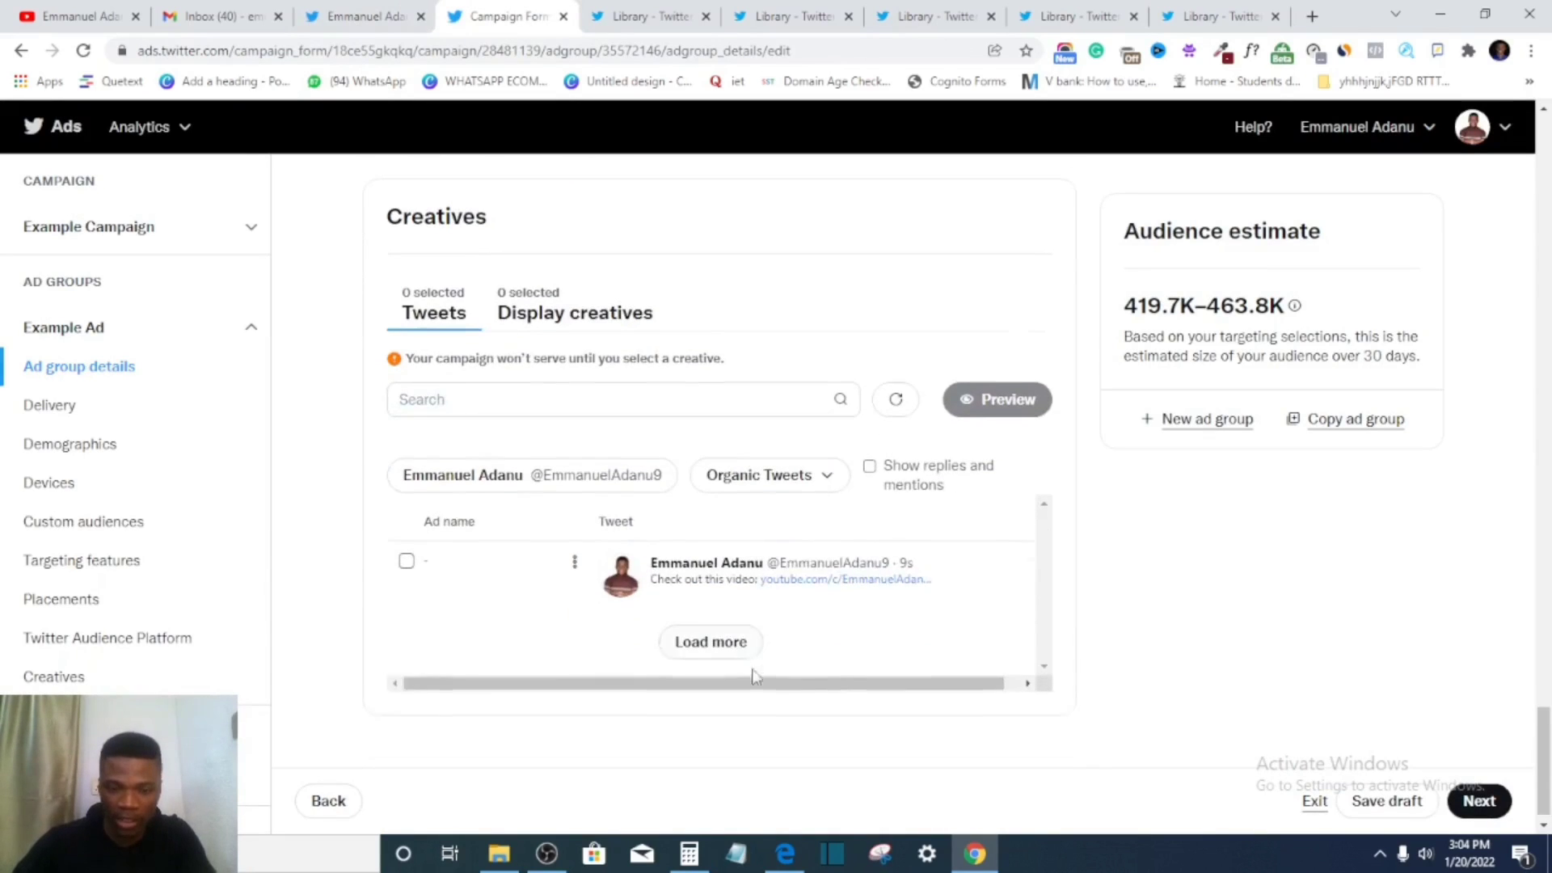
left_click(406, 547)
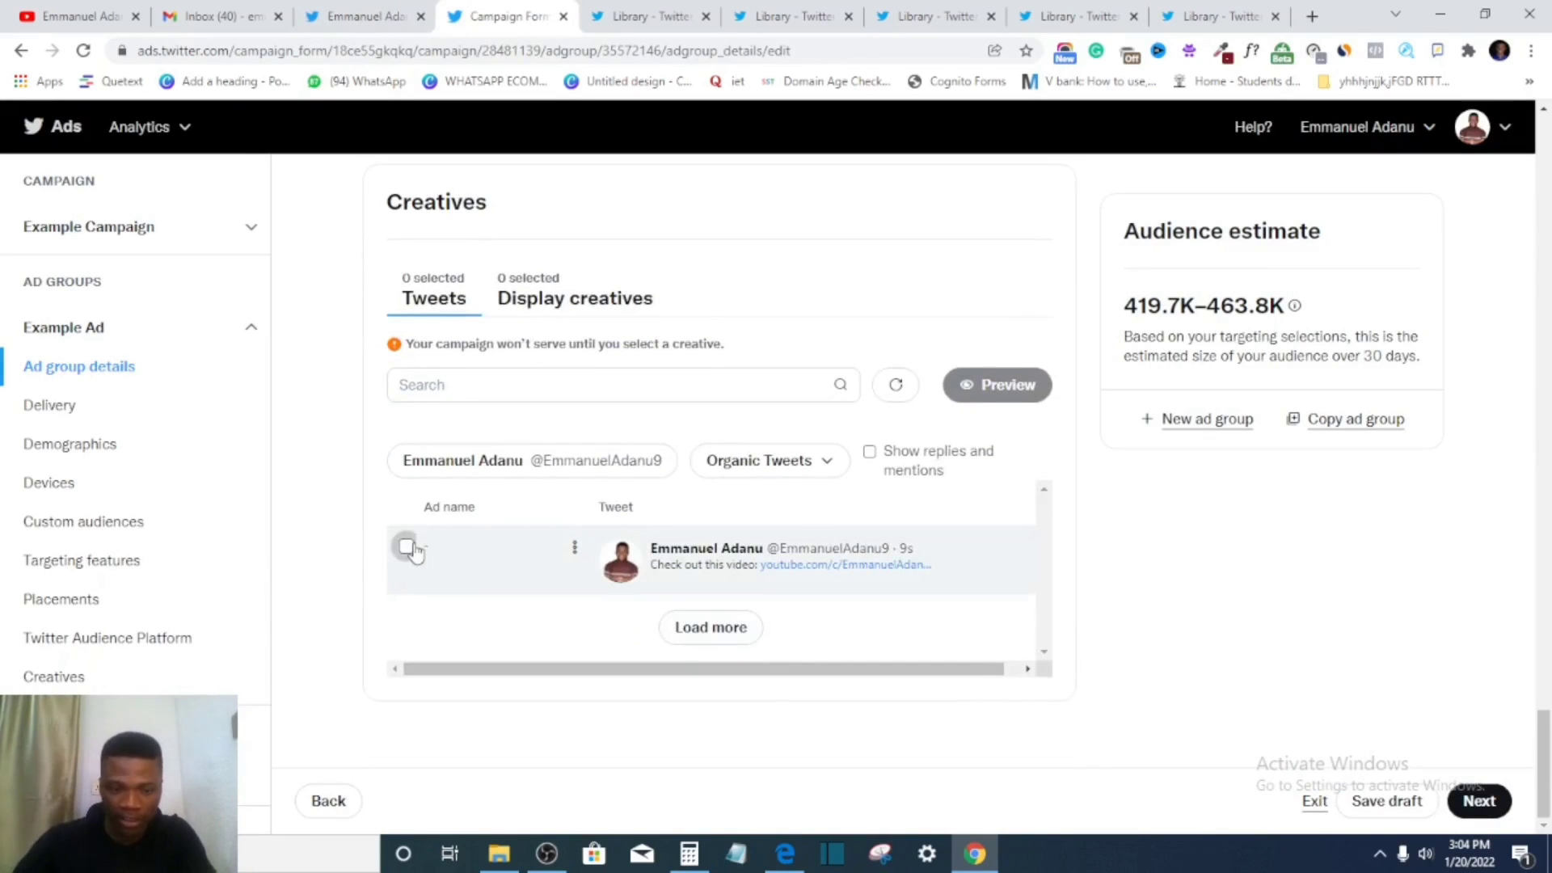
left_click(870, 453)
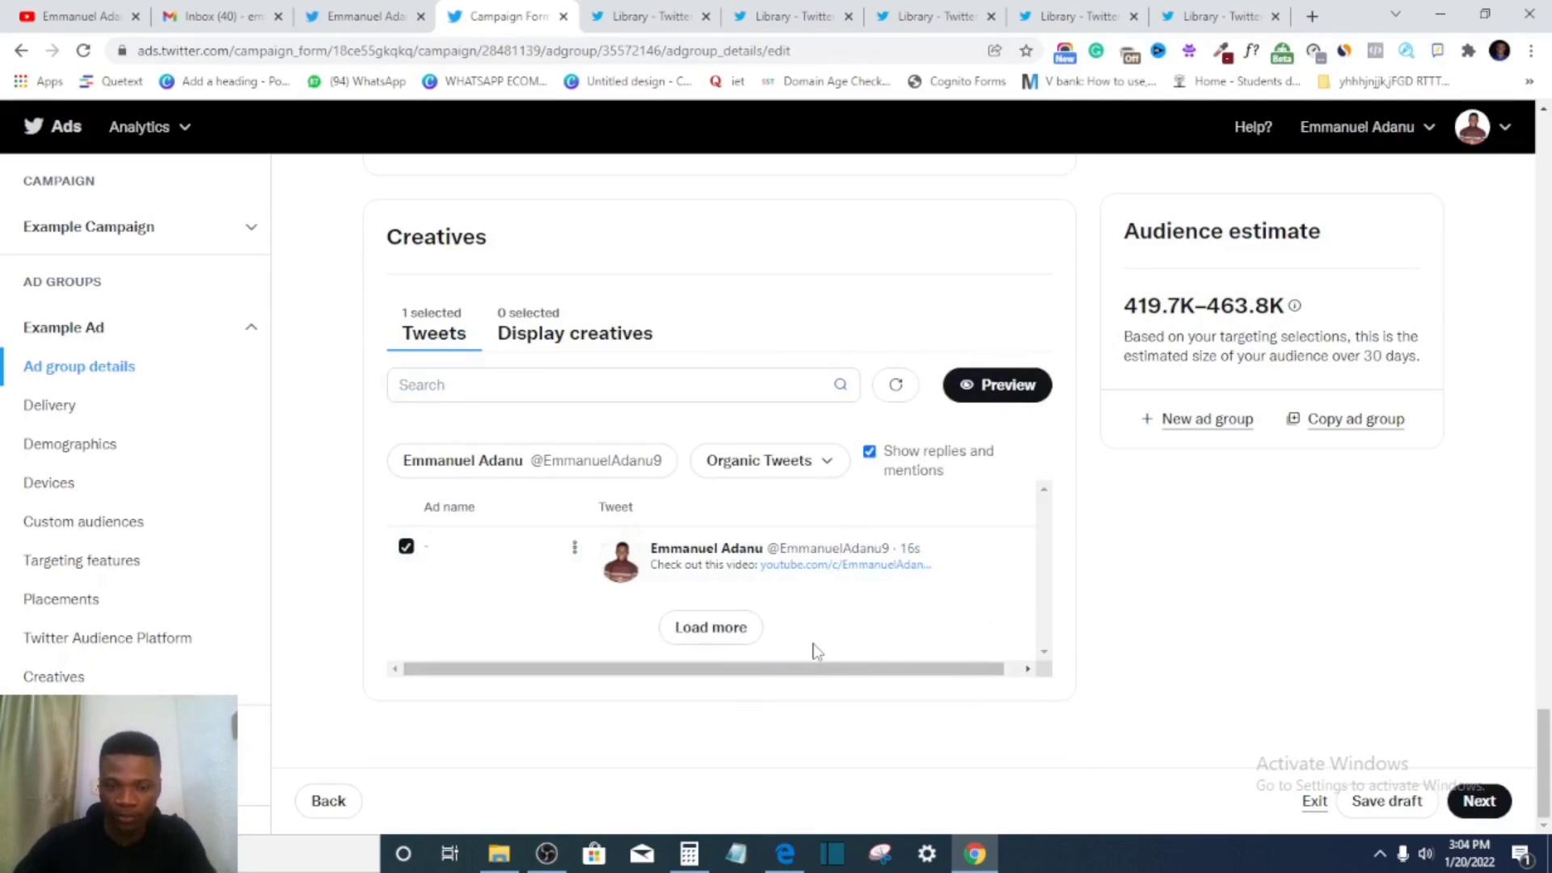
left_click(1465, 800)
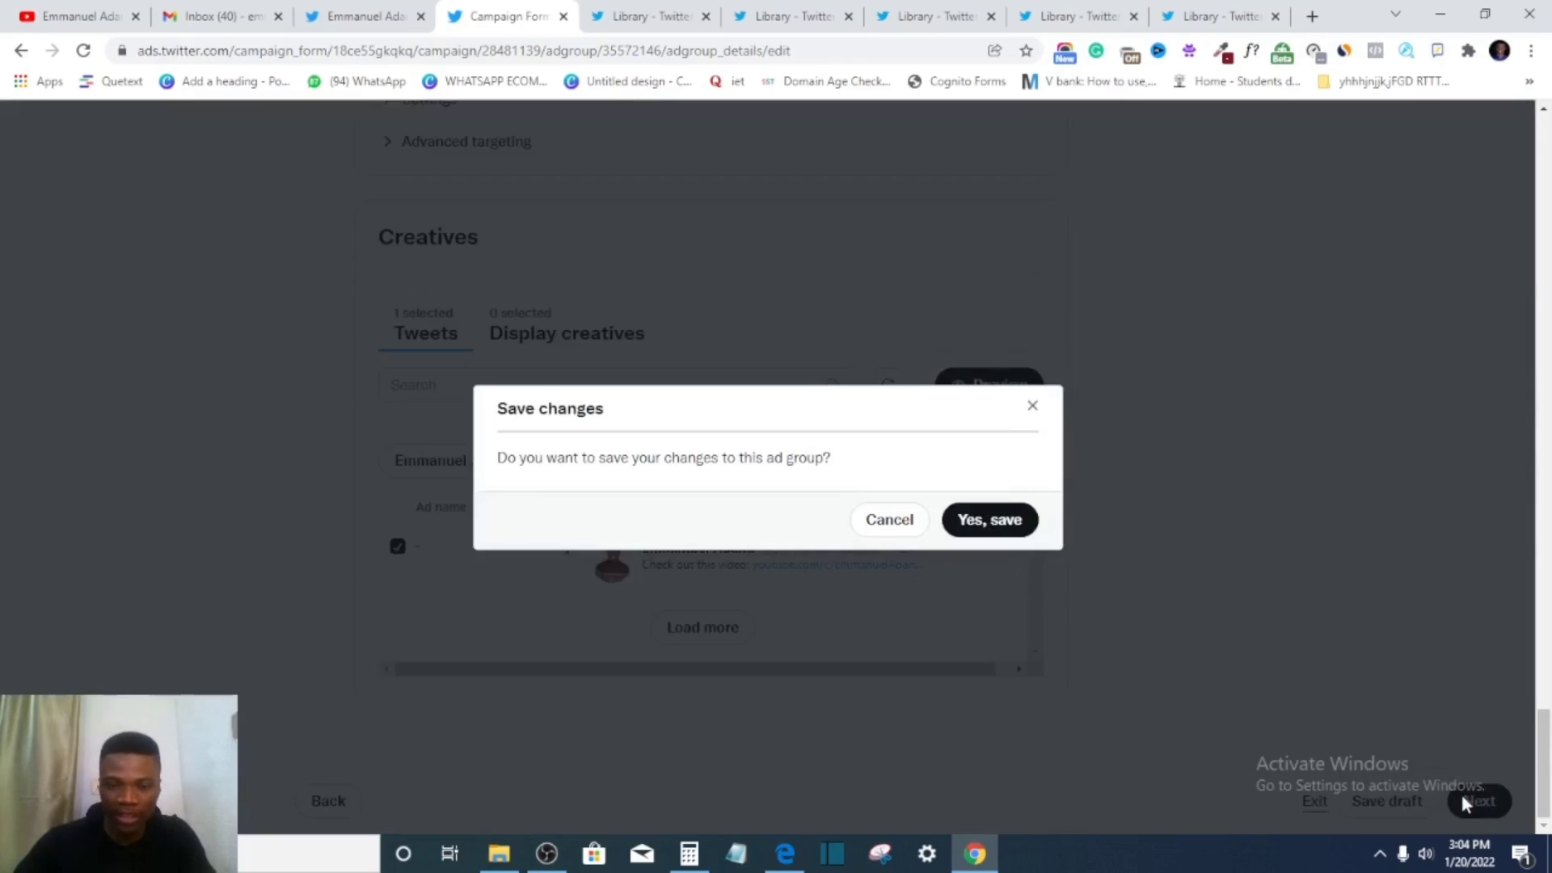
left_click(1009, 536)
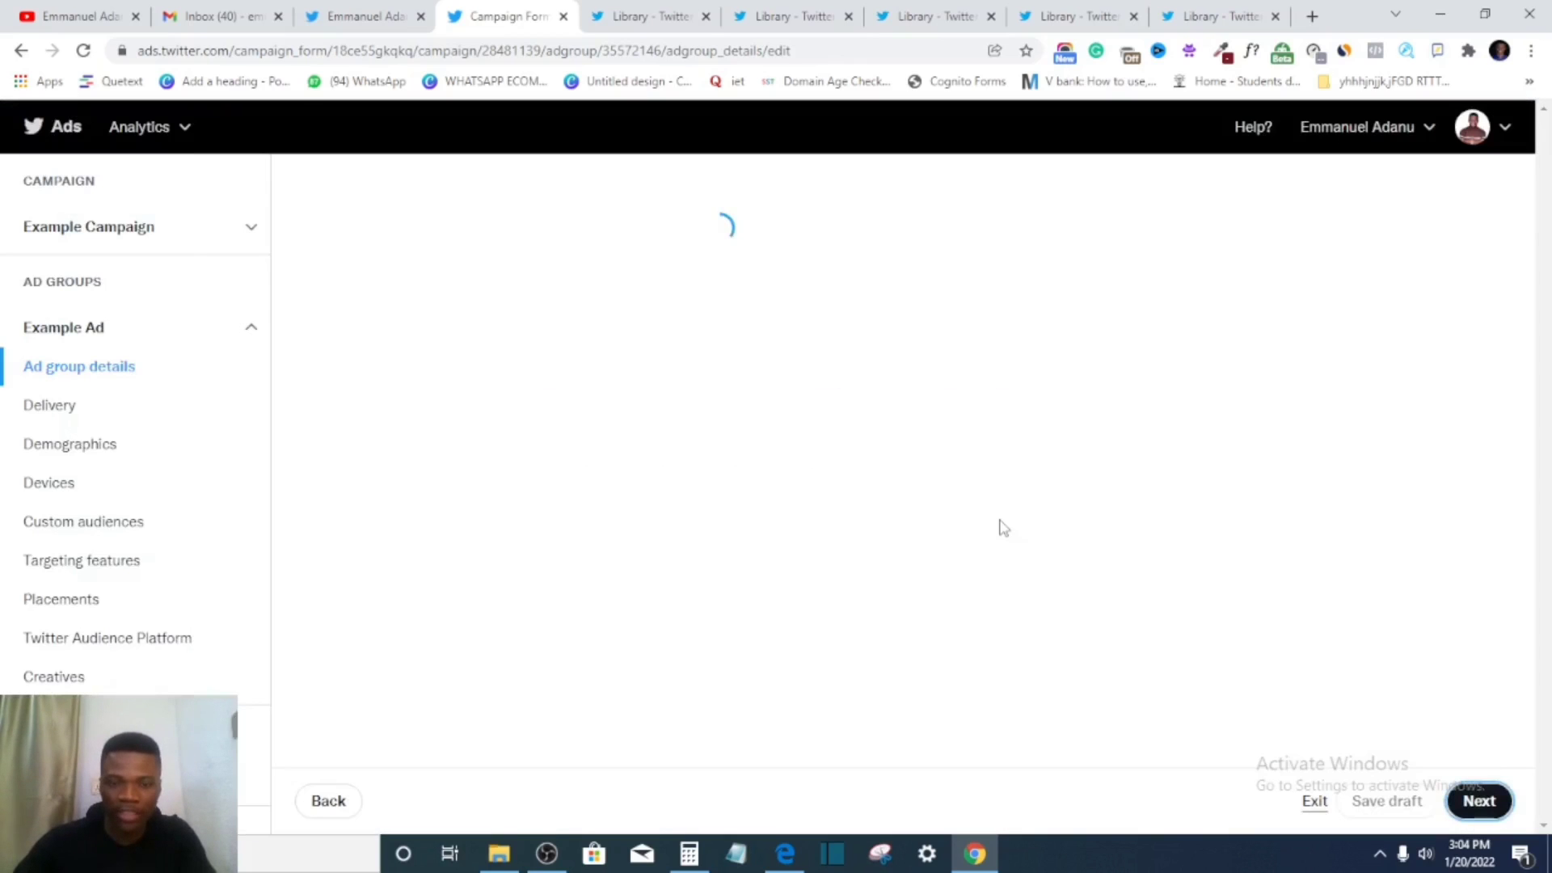
- Review the campaign and ad group summary of Example Campaign and launch the campaign
scroll(1007, 538, "down", 3)
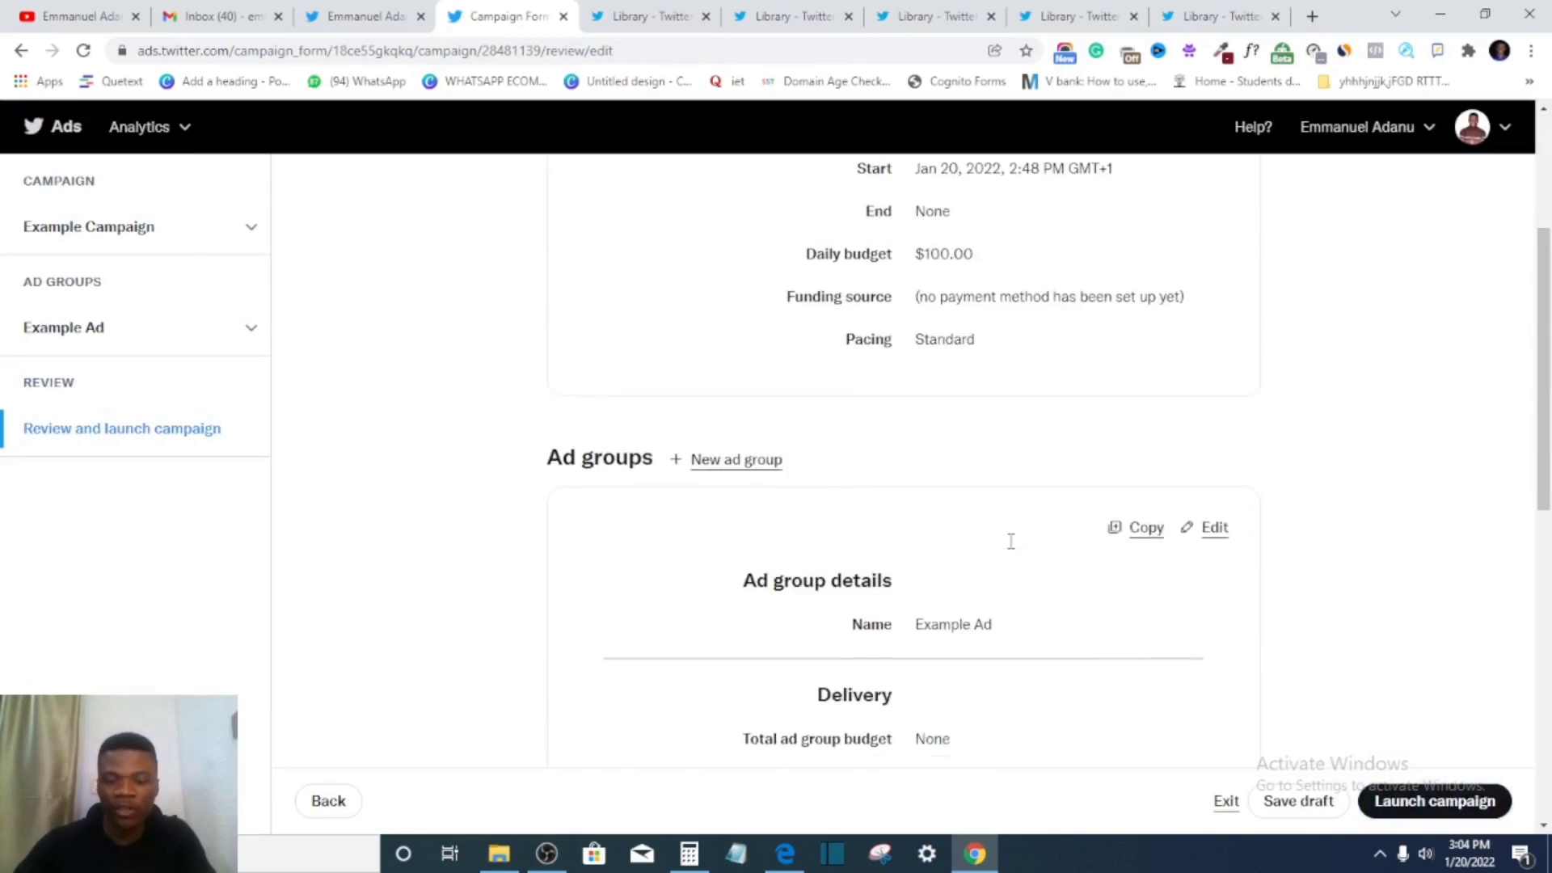
scroll(1008, 541, "up", 3)
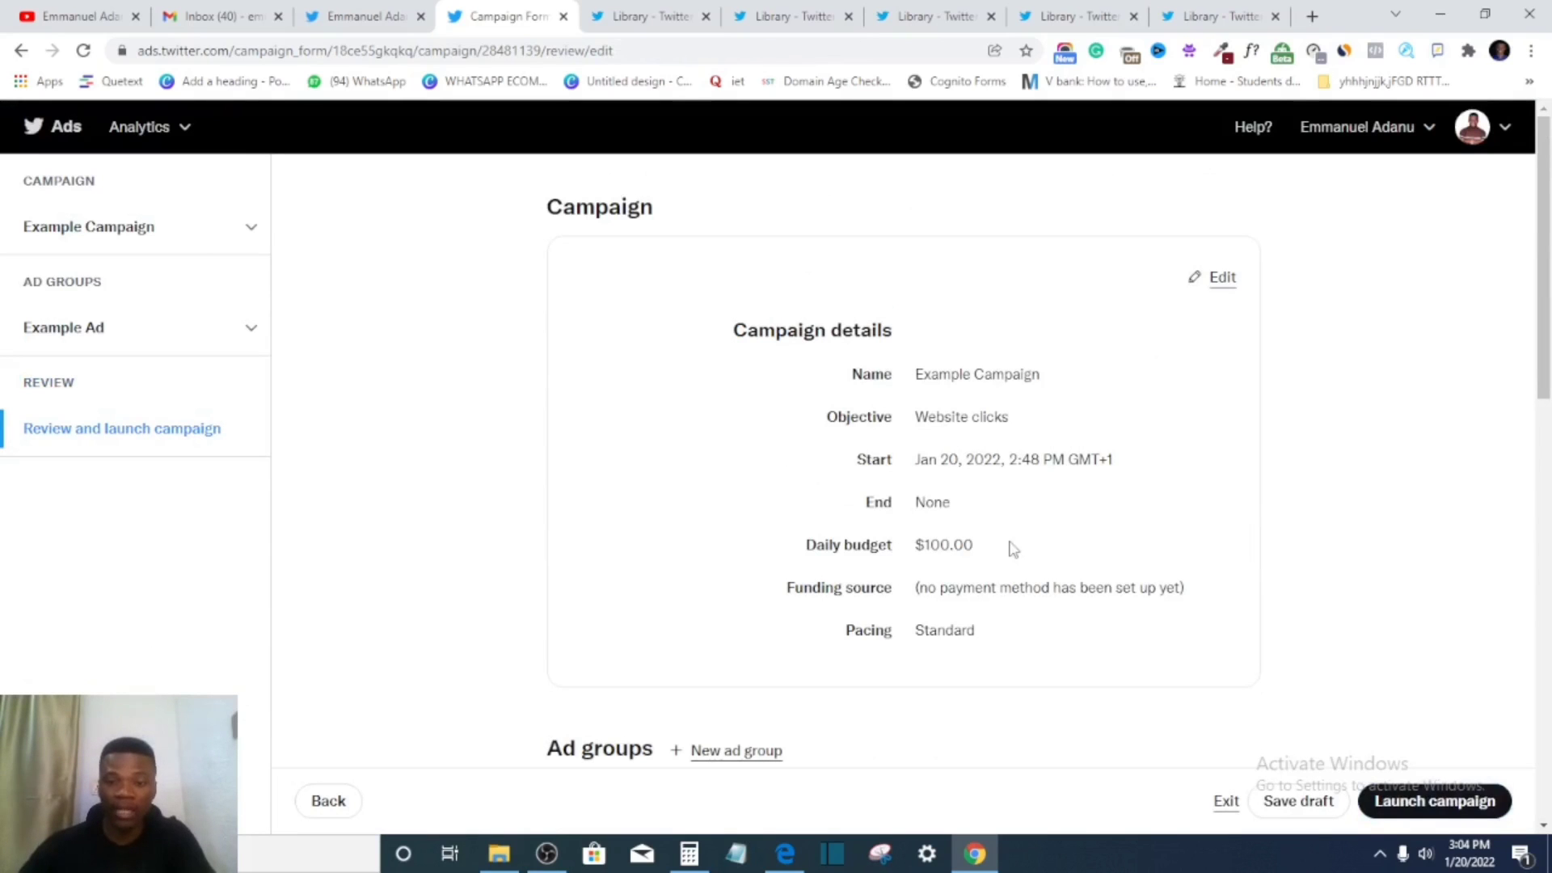
scroll(918, 308, "down", 4)
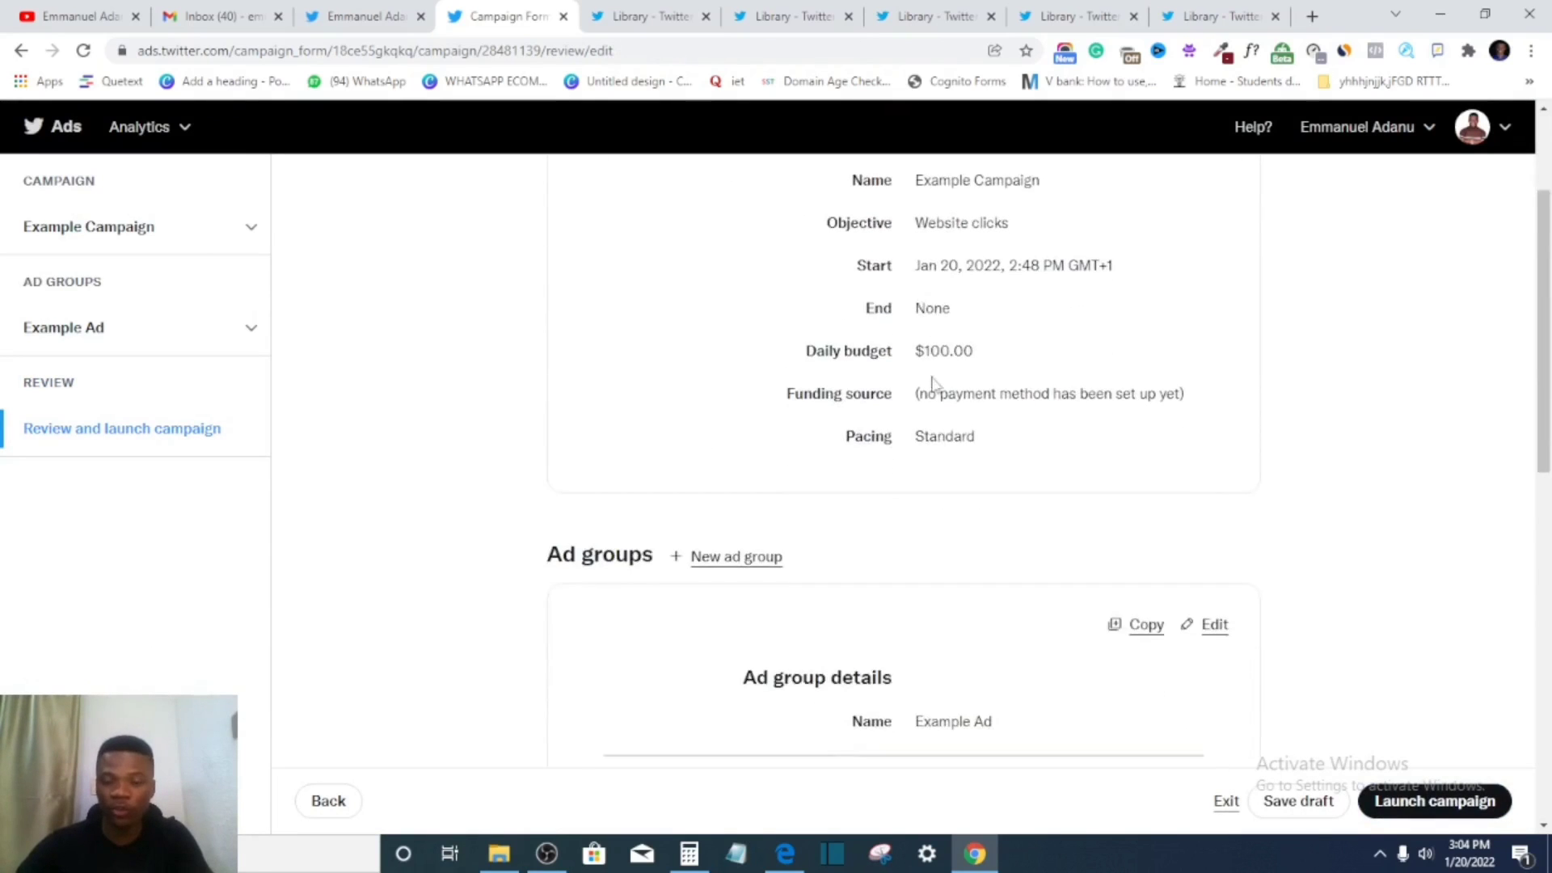
scroll(934, 453, "down", 2)
scroll(935, 485, "up", 6)
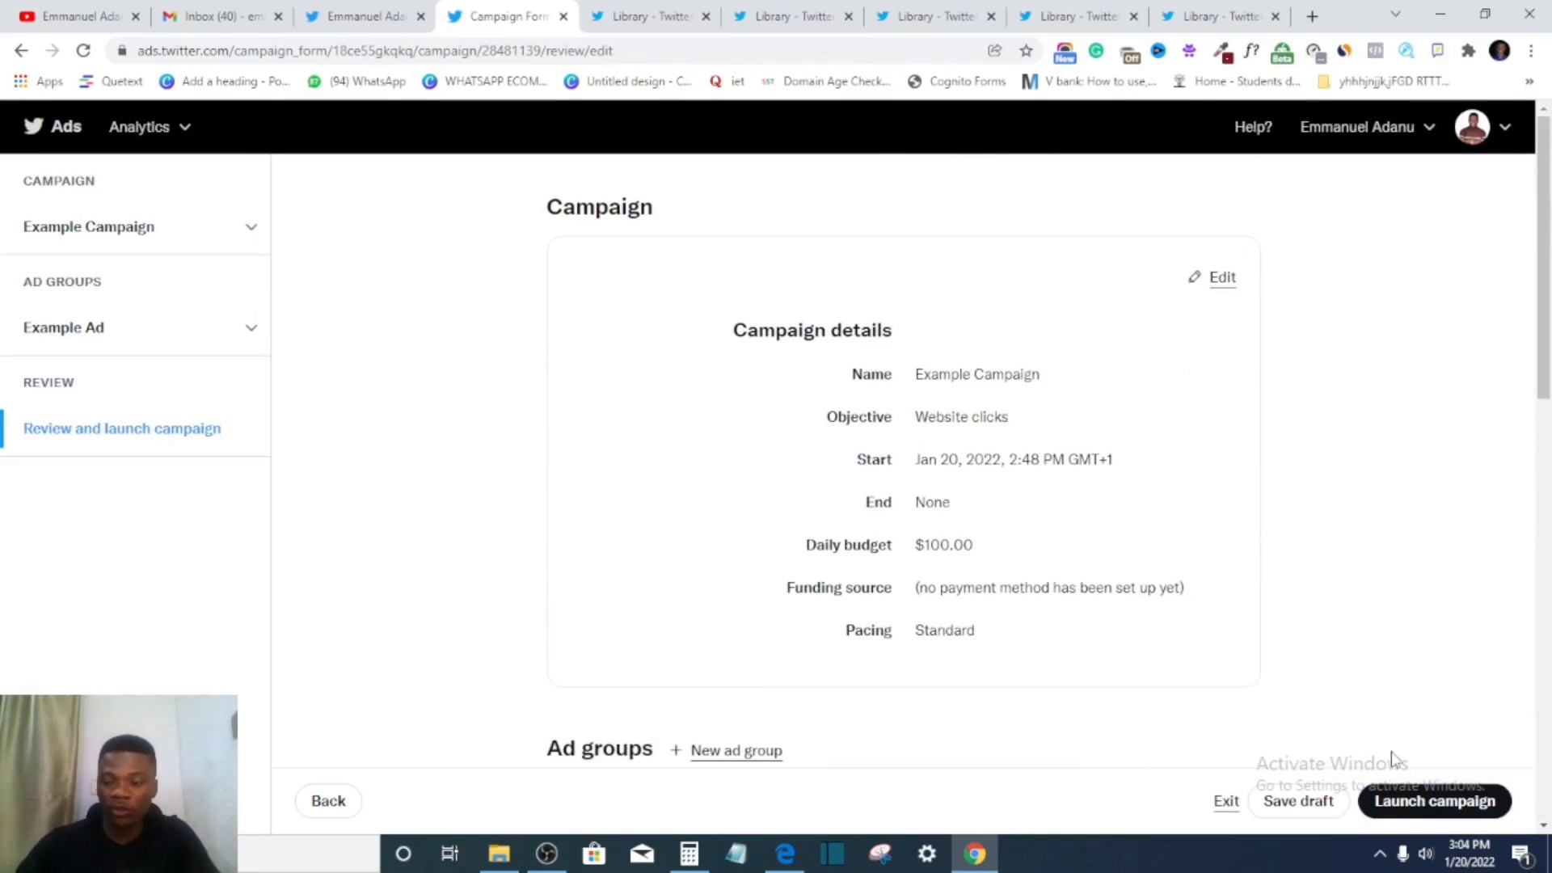
left_click(1407, 802)
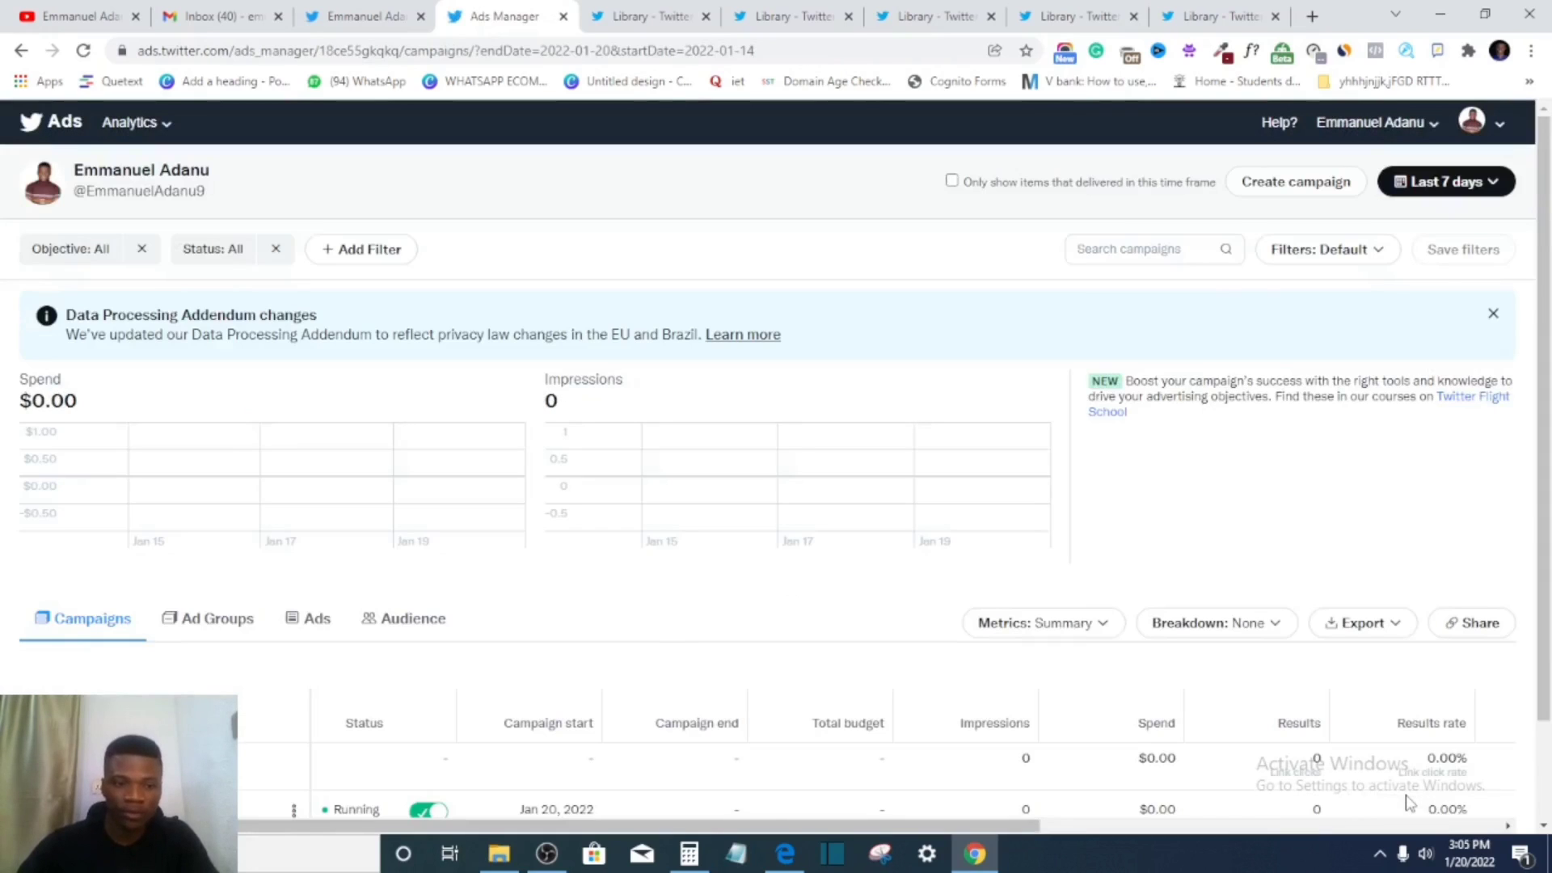
- Examine Example Campaign's status, start date, spend, impressions and results in the campaign overview
scroll(571, 627, "down", 2)
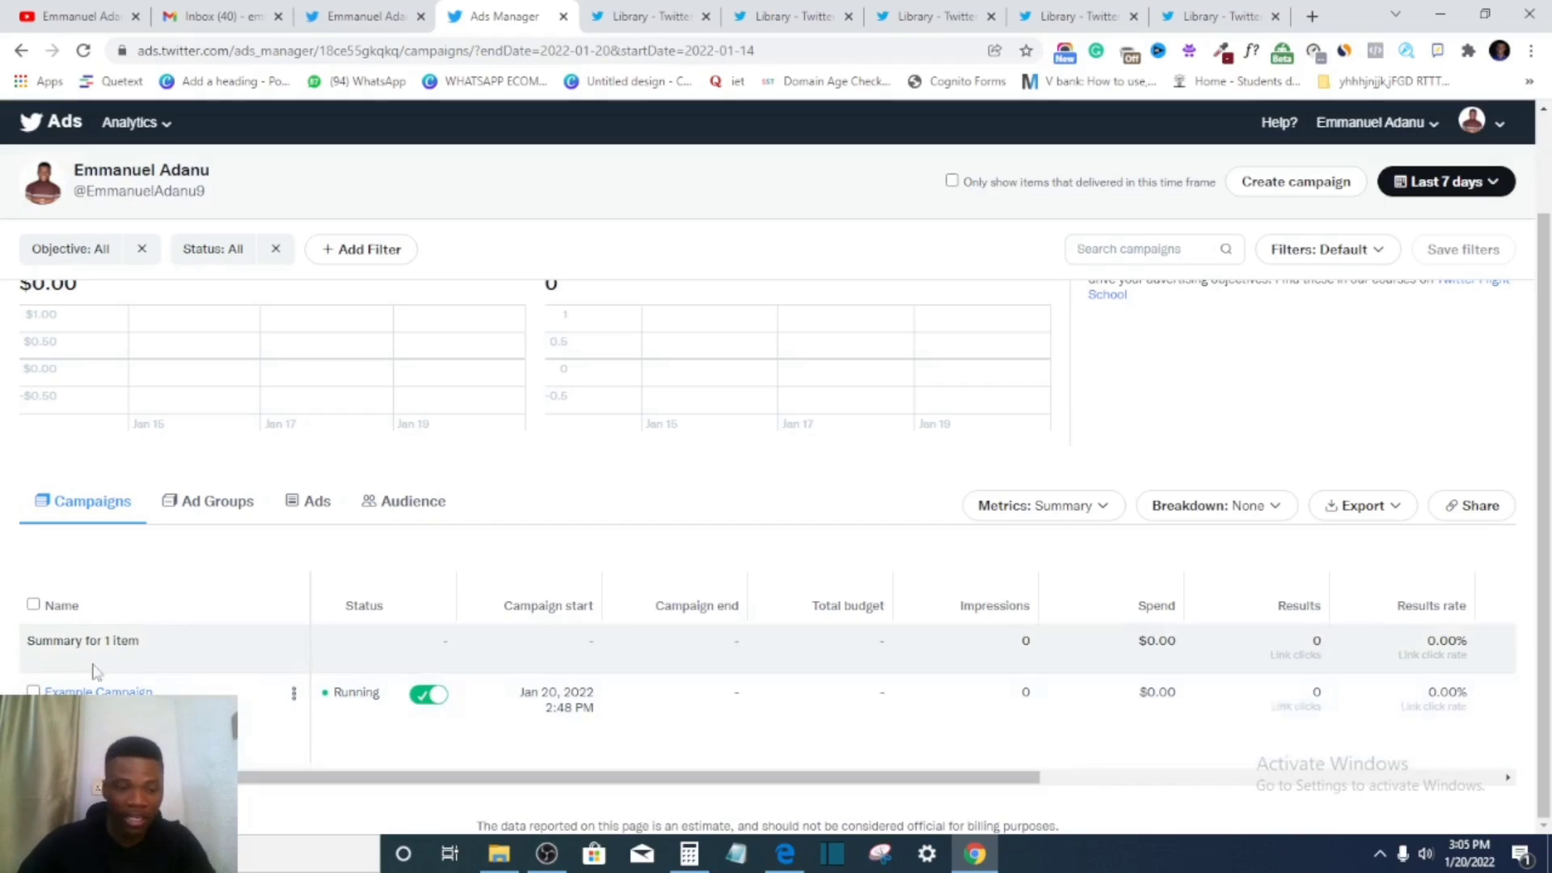
scroll(96, 671, "up", 2)
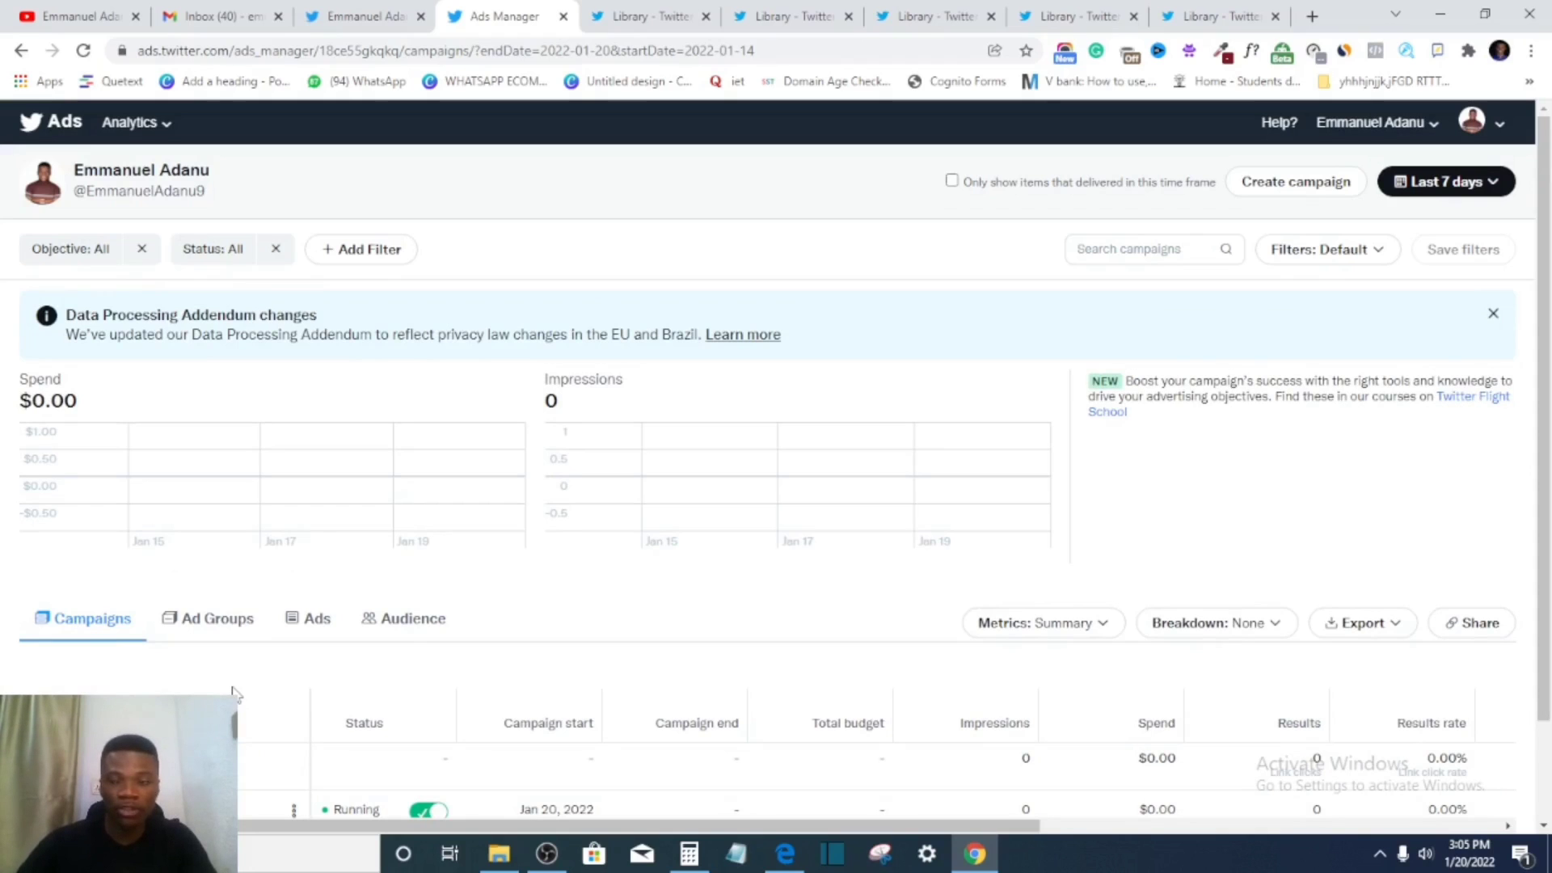
scroll(235, 693, "down", 2)
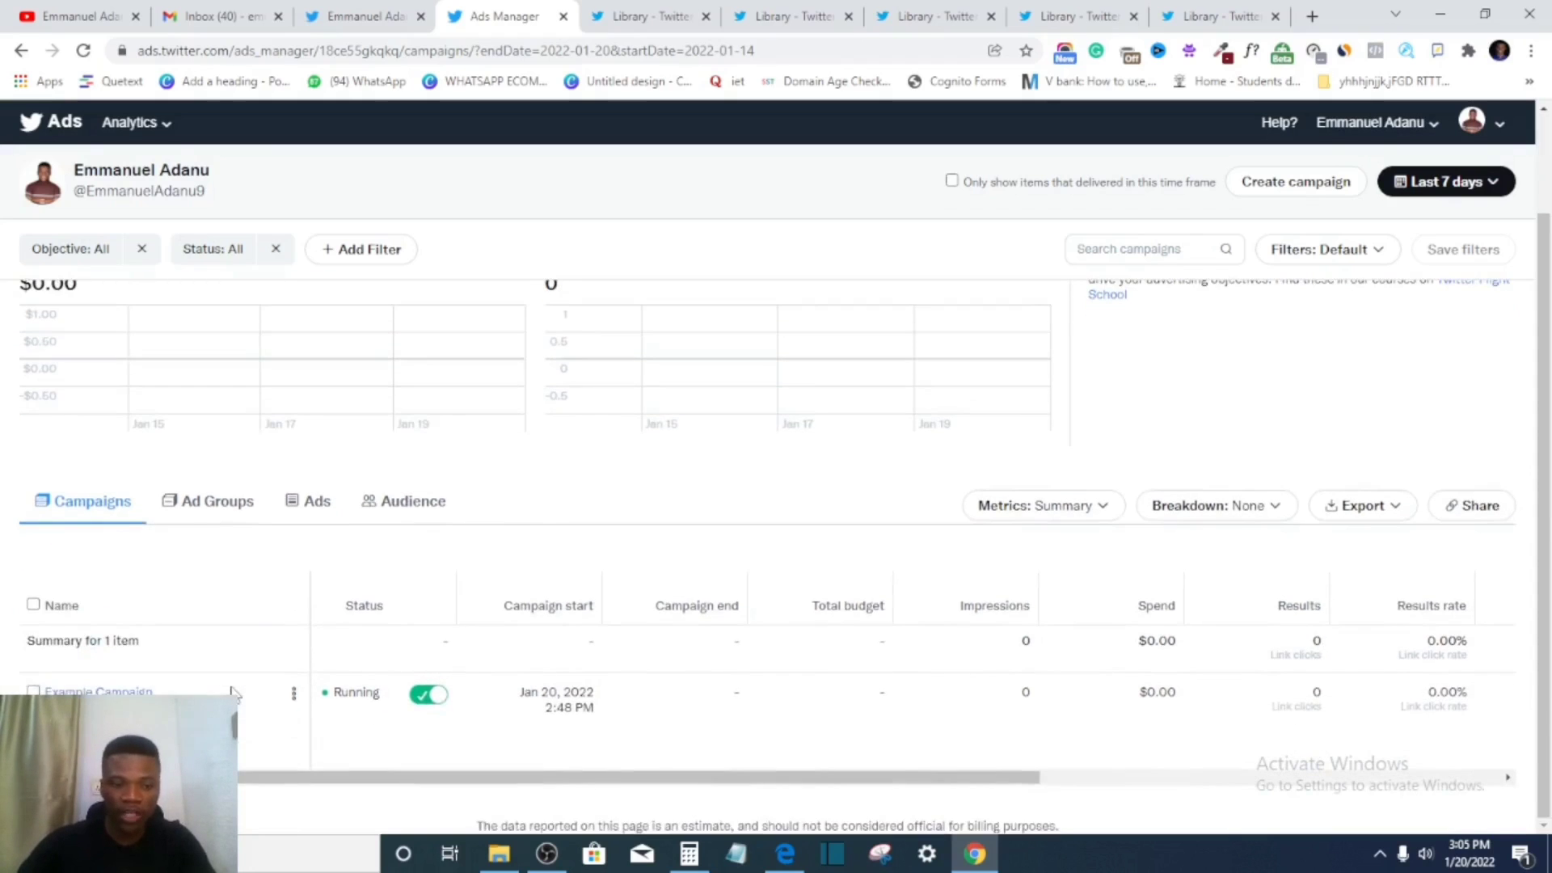
scroll(235, 692, "up", 2)
- Leave the campaign overview for the account home and go on to the funding sources' new credit card form
left_click(133, 123)
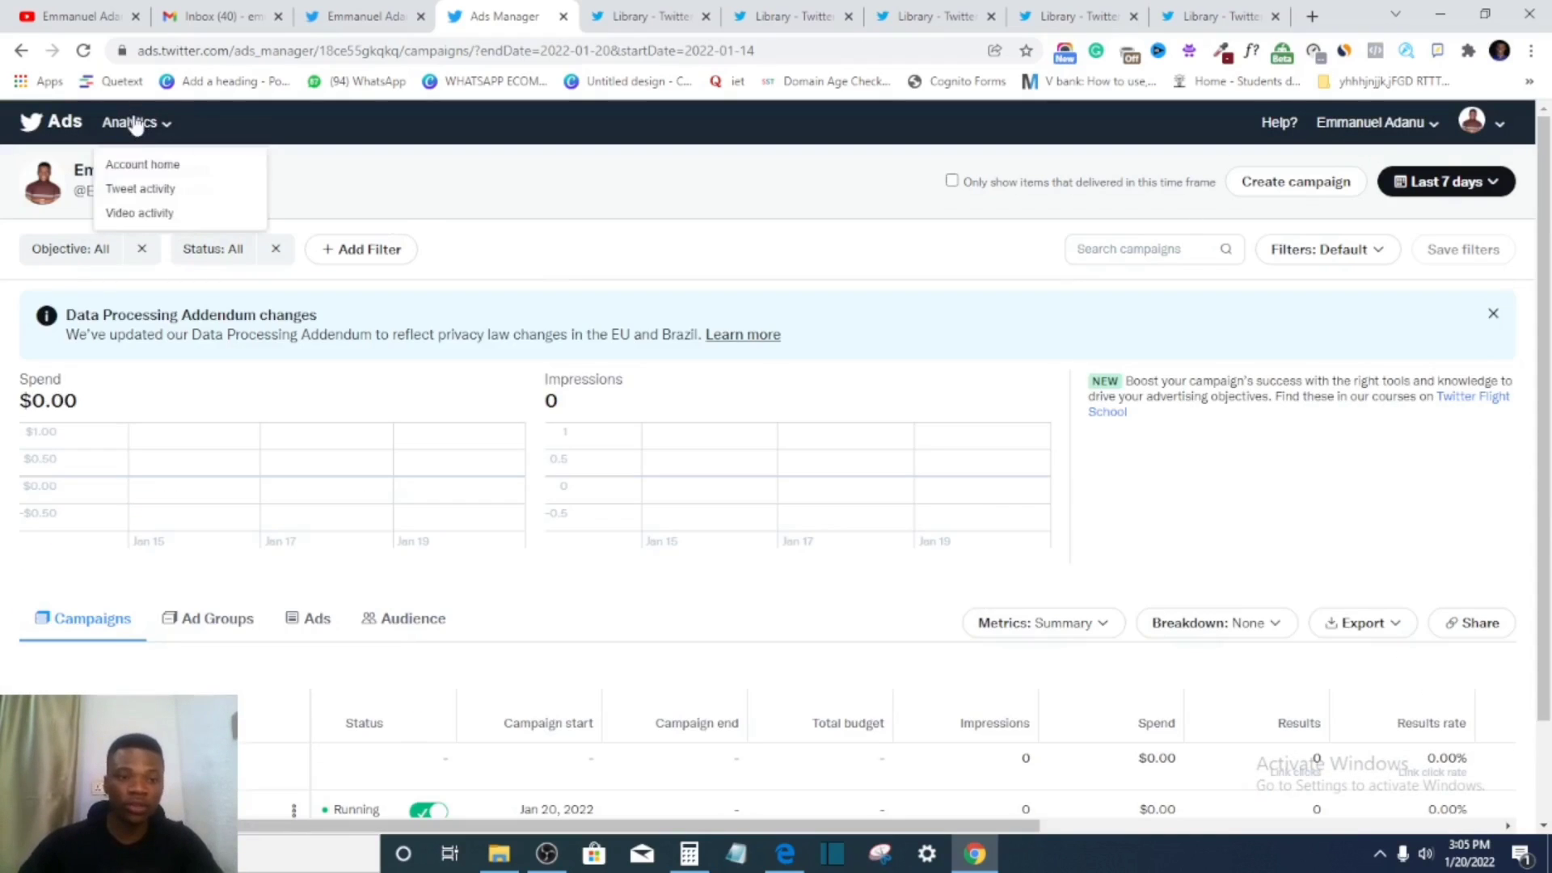
left_click(161, 166)
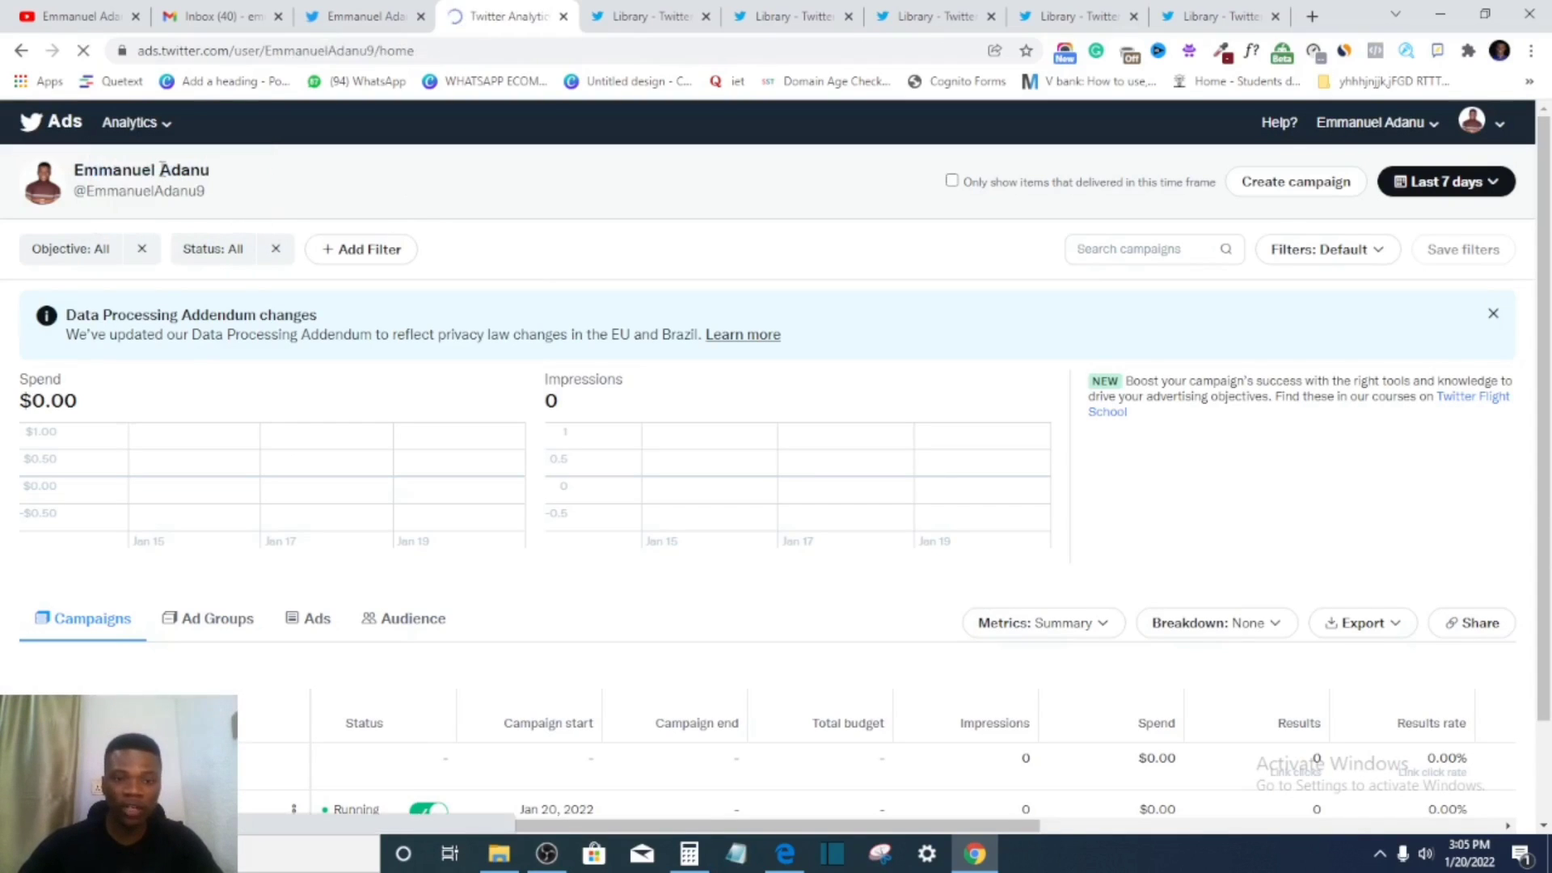
left_click(236, 125)
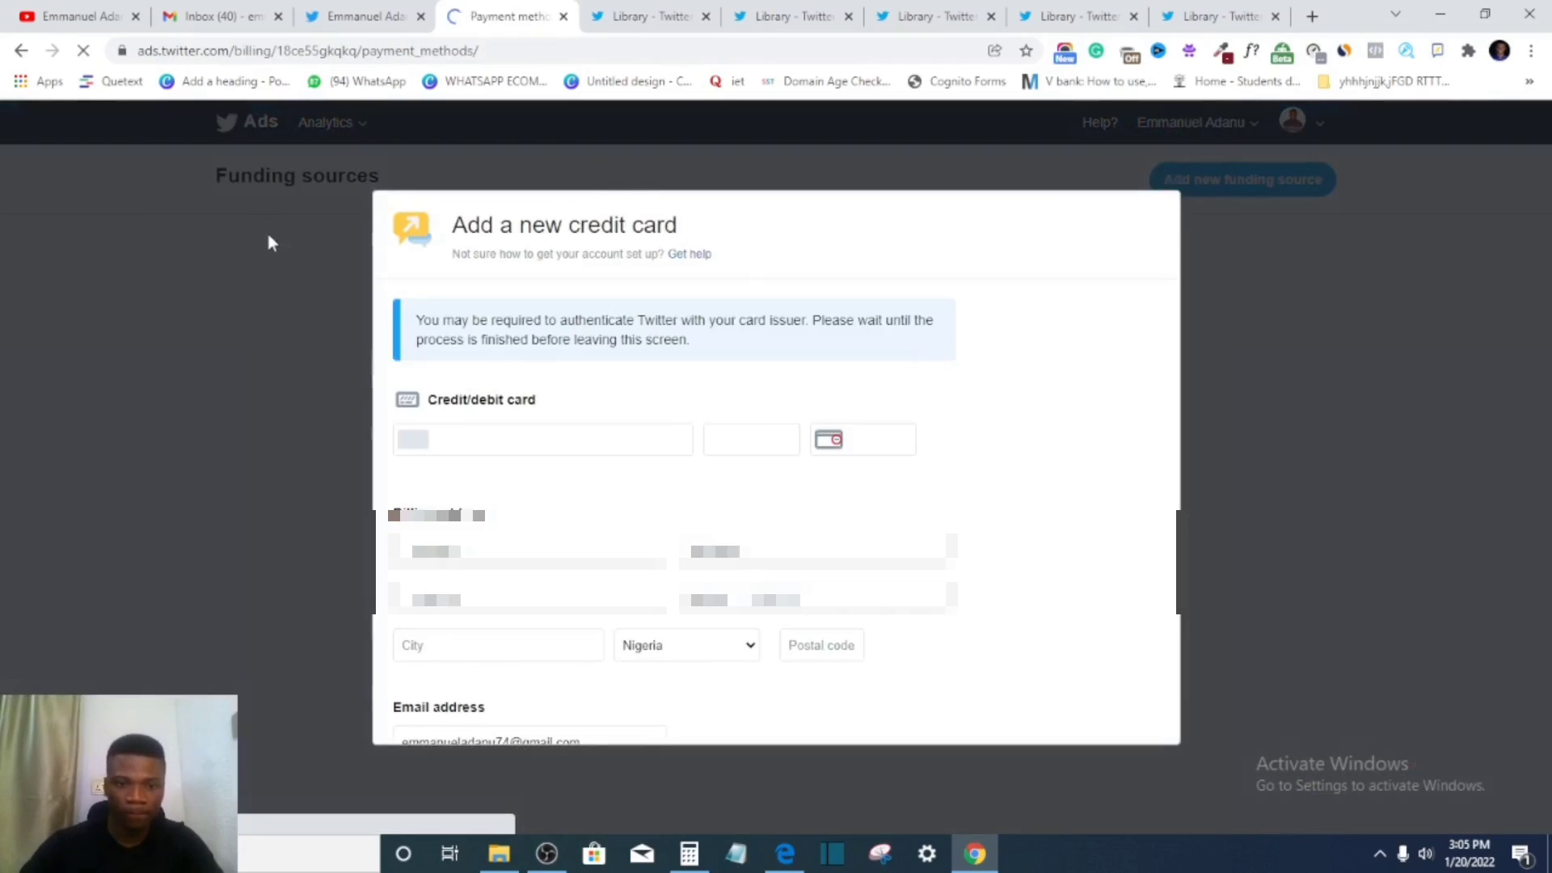
- Look through the card, billing address and email fields of the new credit card form and agree to the Twitter Advertising Terms
scroll(347, 294, "down", 2)
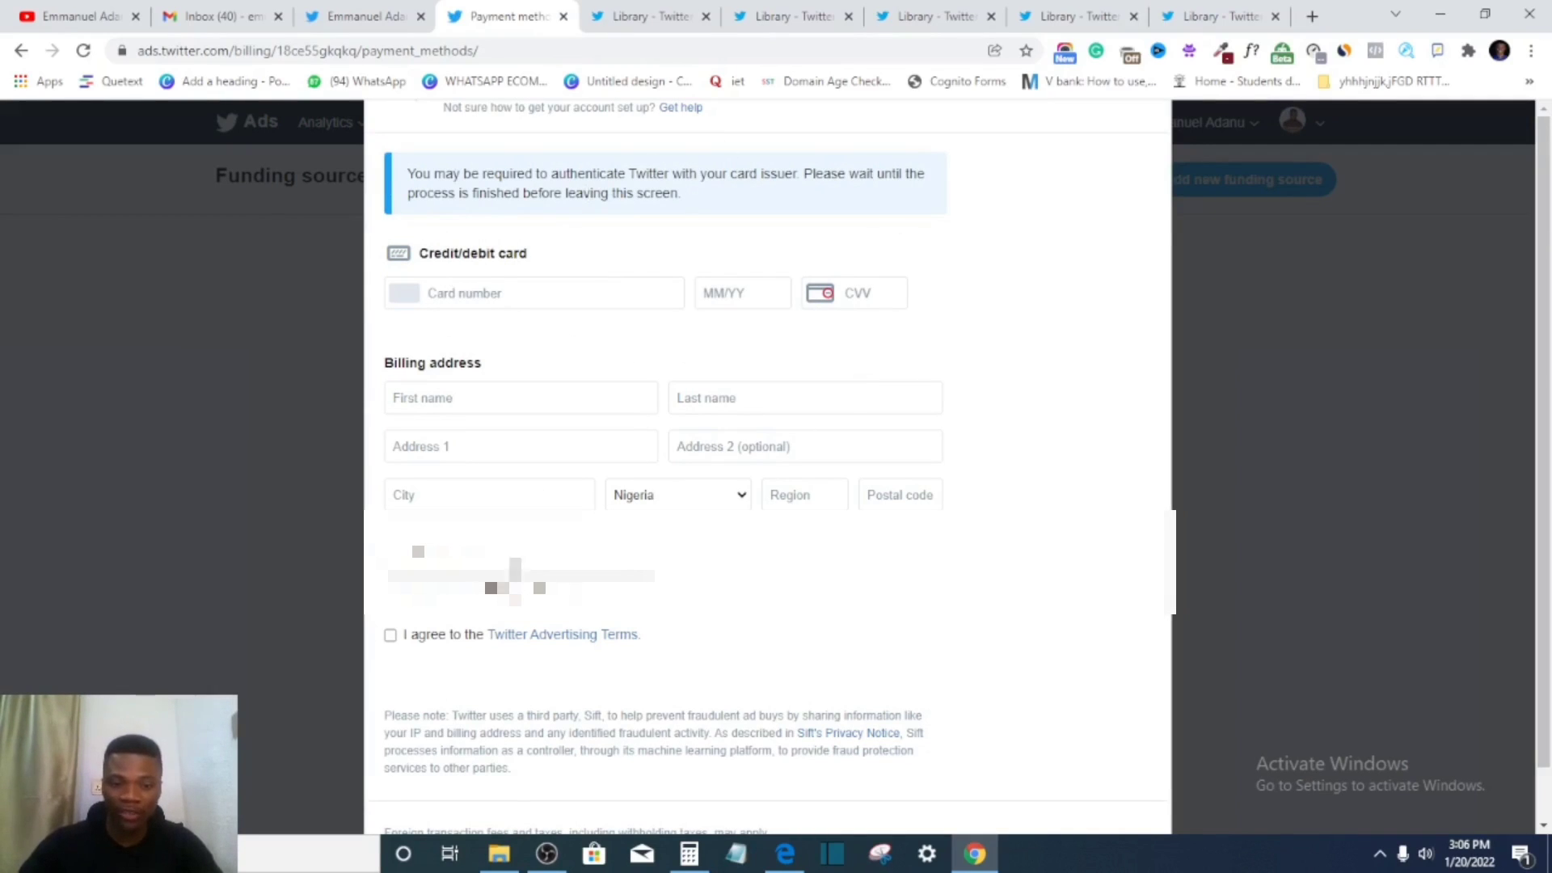
left_click(390, 636)
scroll(779, 783, "down", 1)
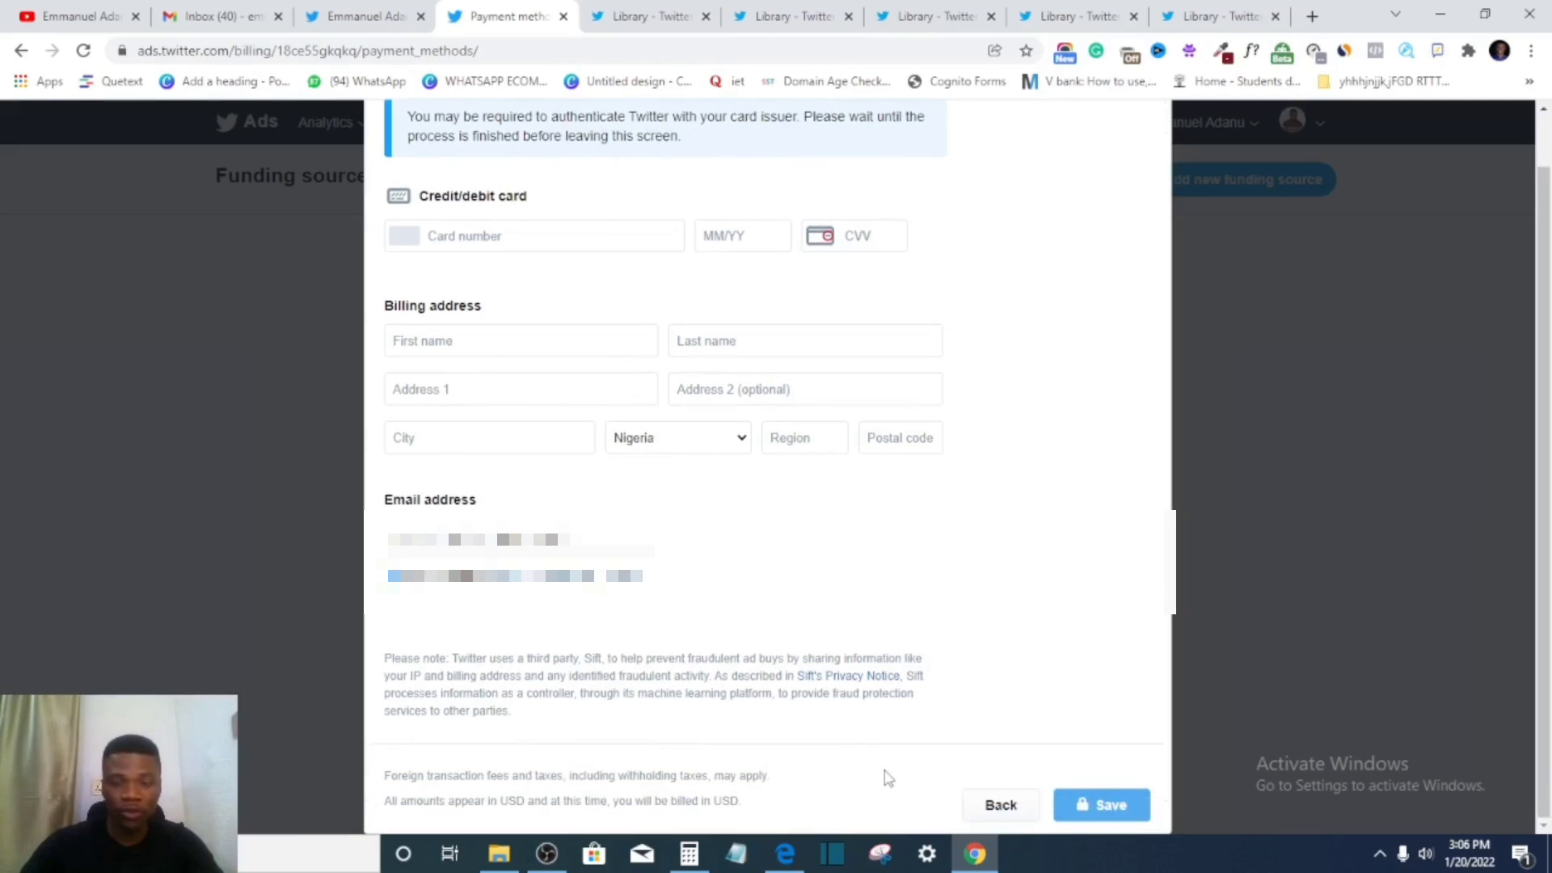